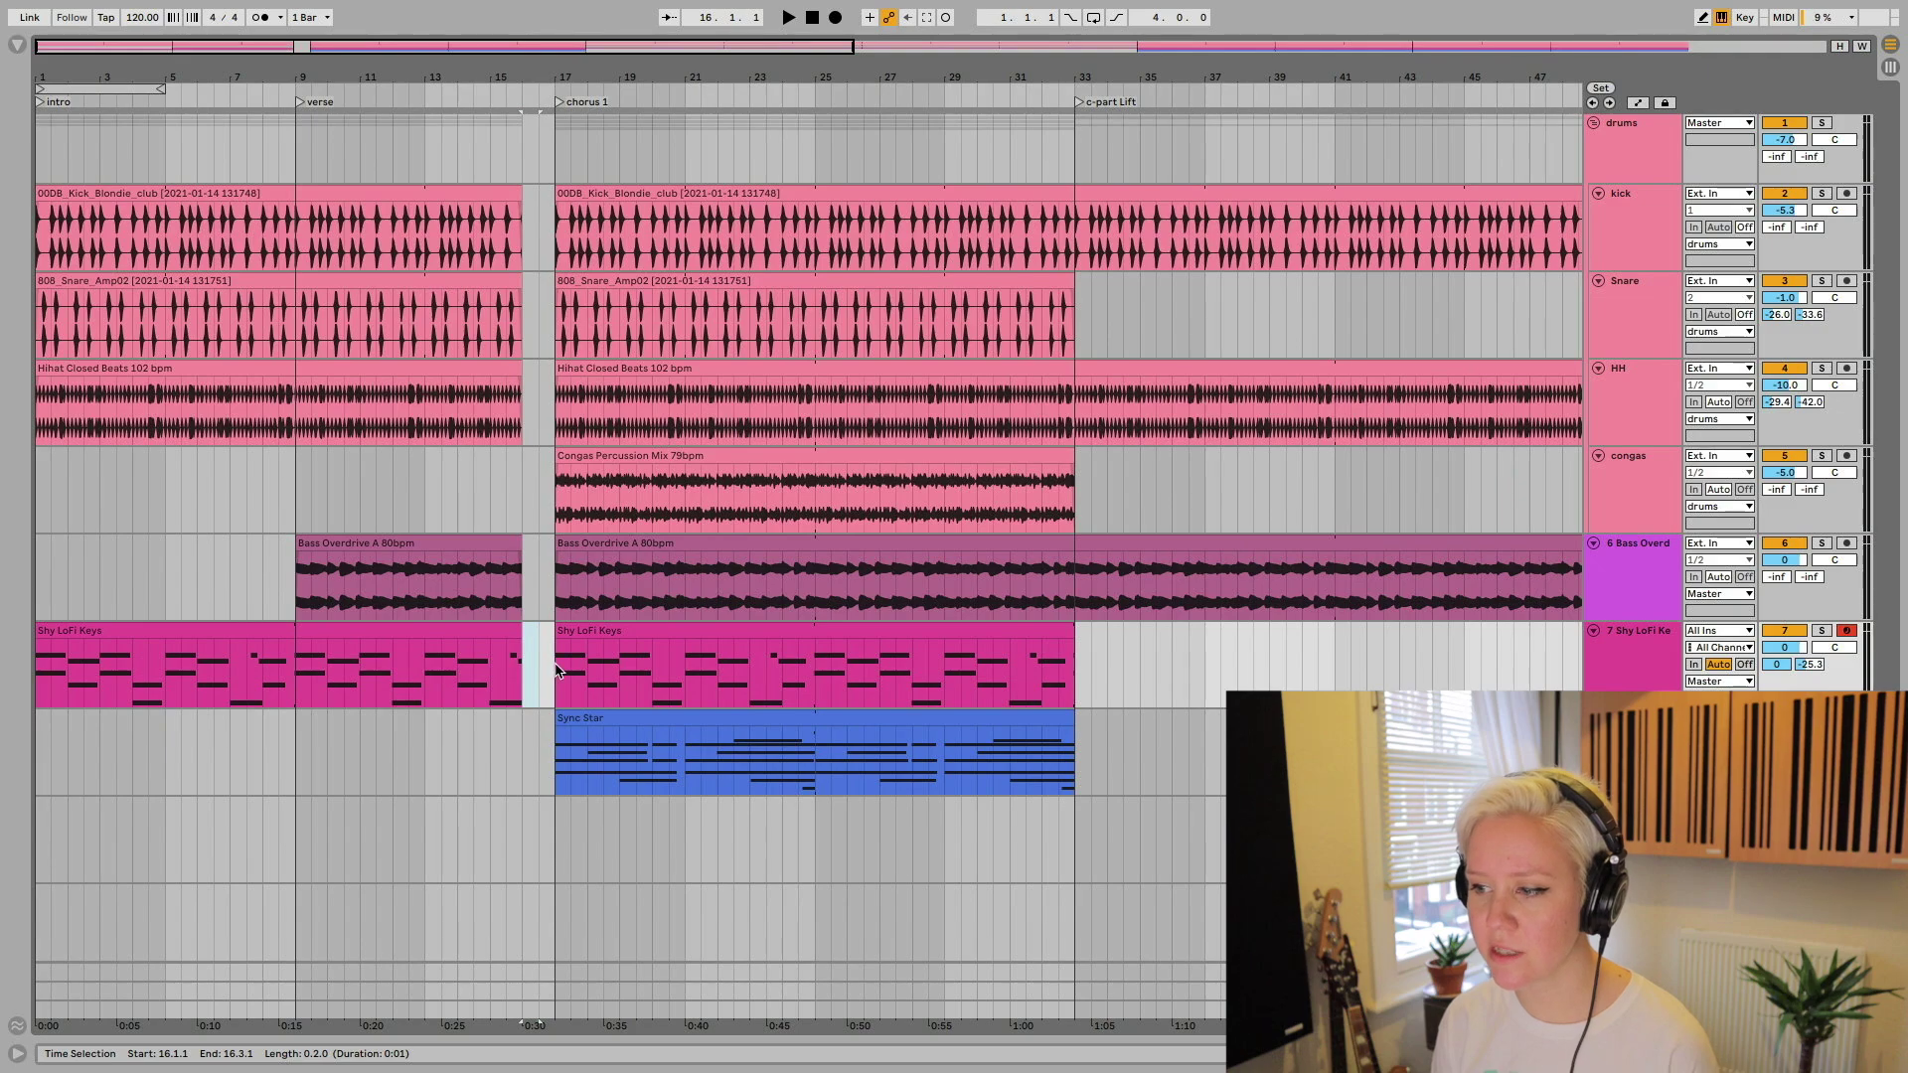
- Search the samples for clap and place Clap 909.aif on a new track at 16.3, in the gap before chorus 1
drag(557, 661, 572, 661)
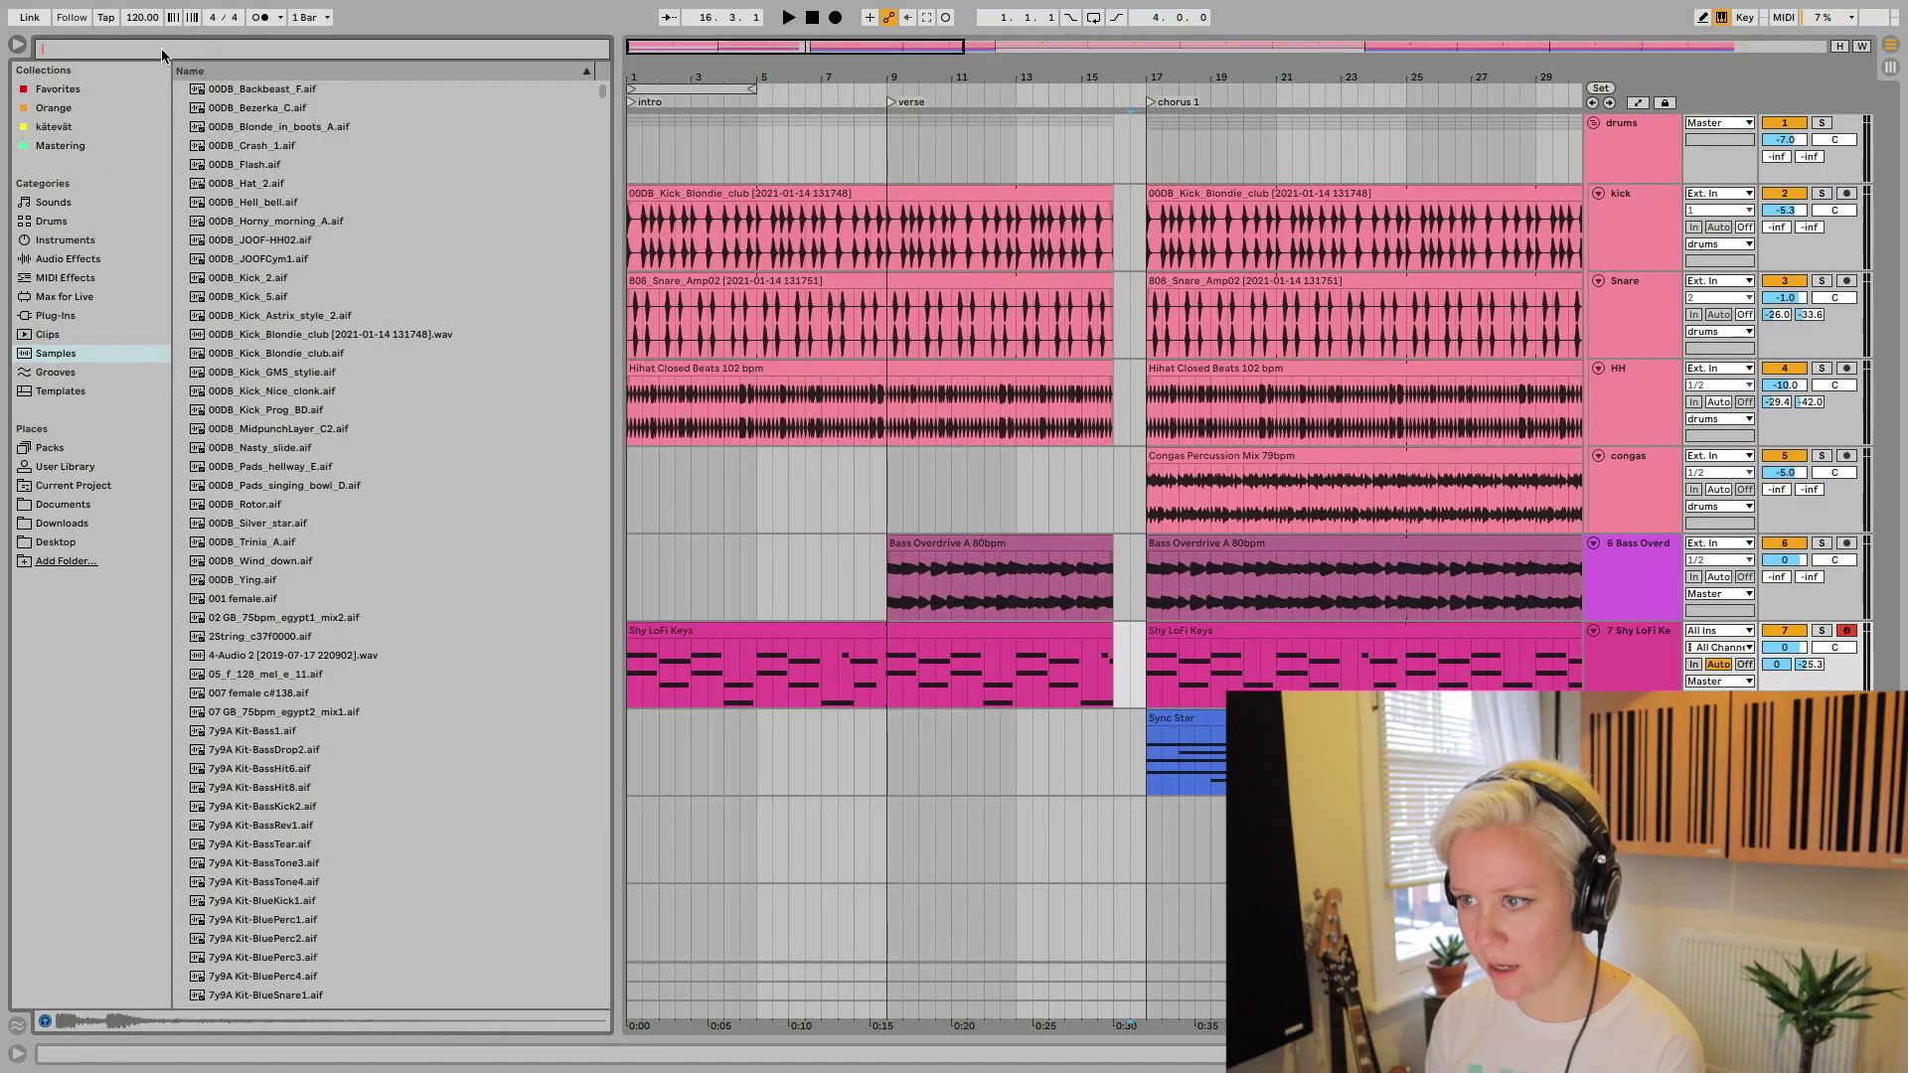
text(cla)
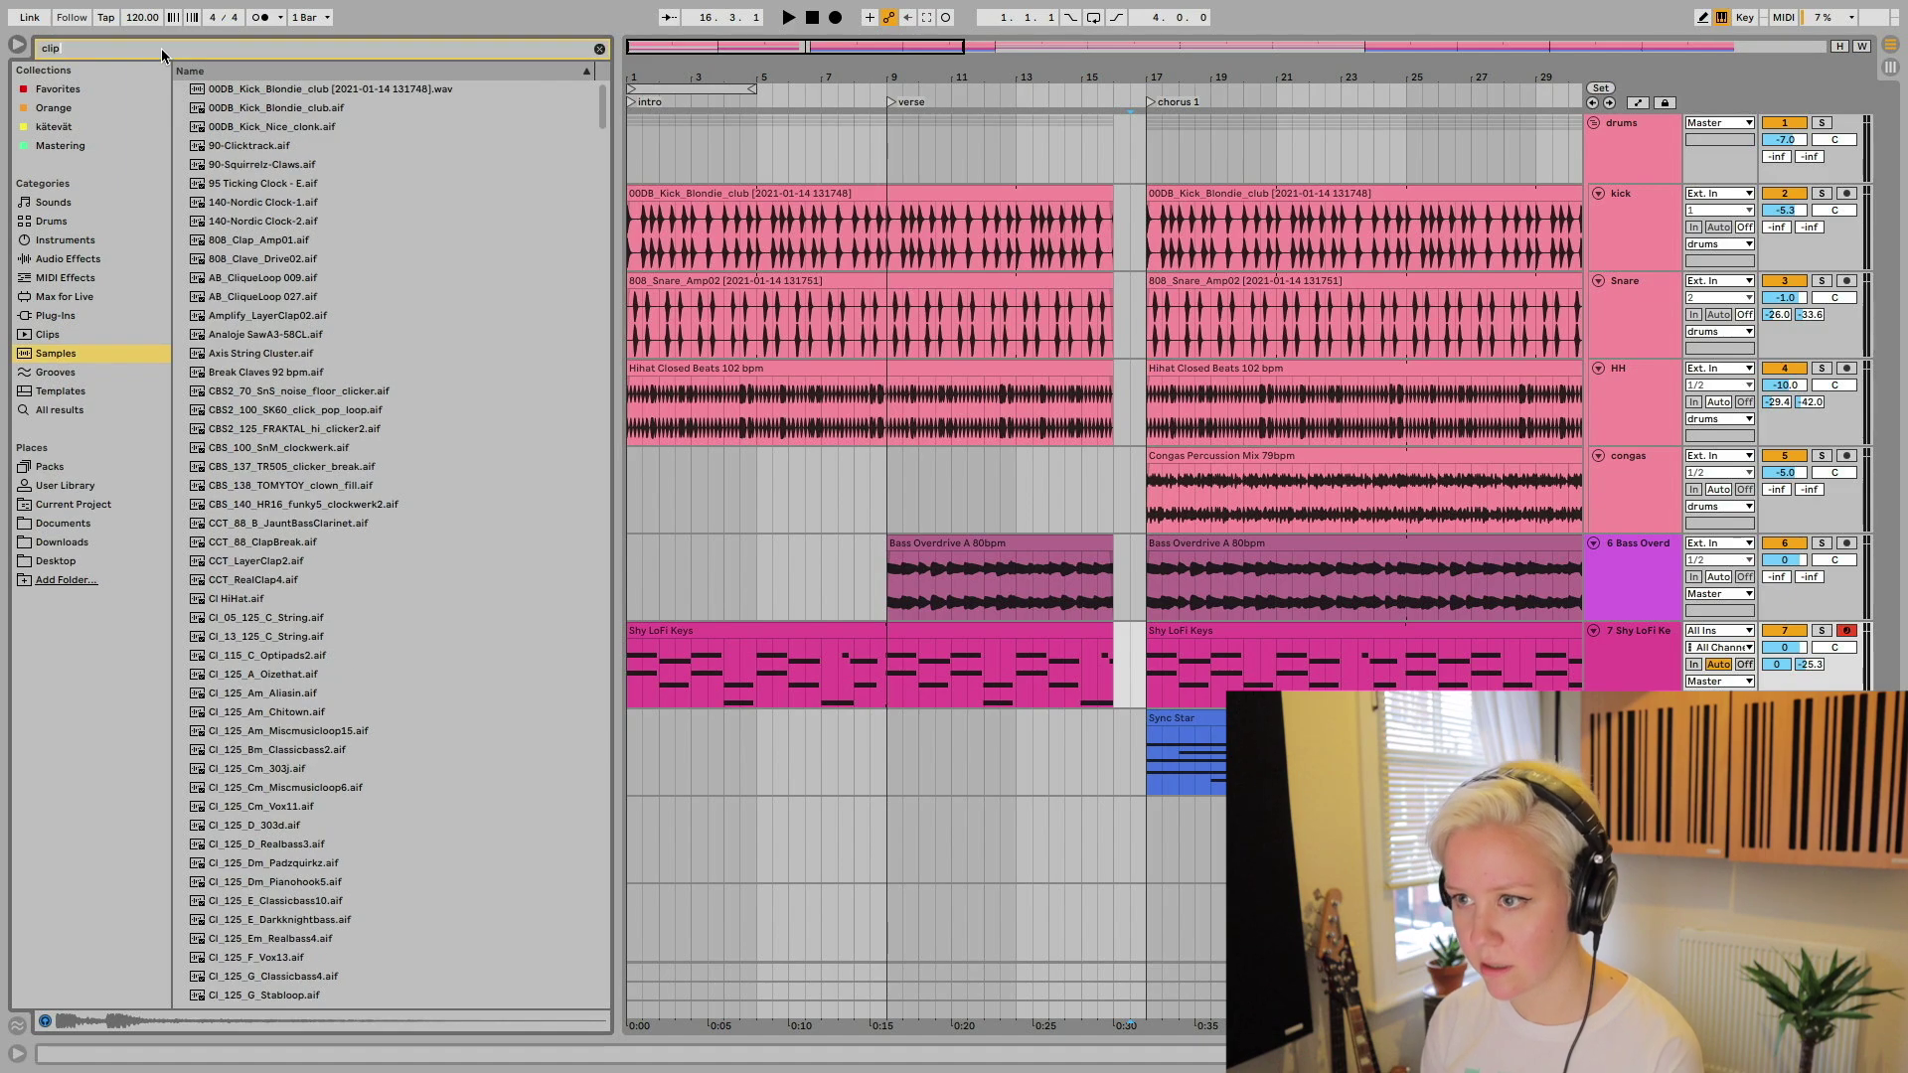
text(p)
click(238, 297)
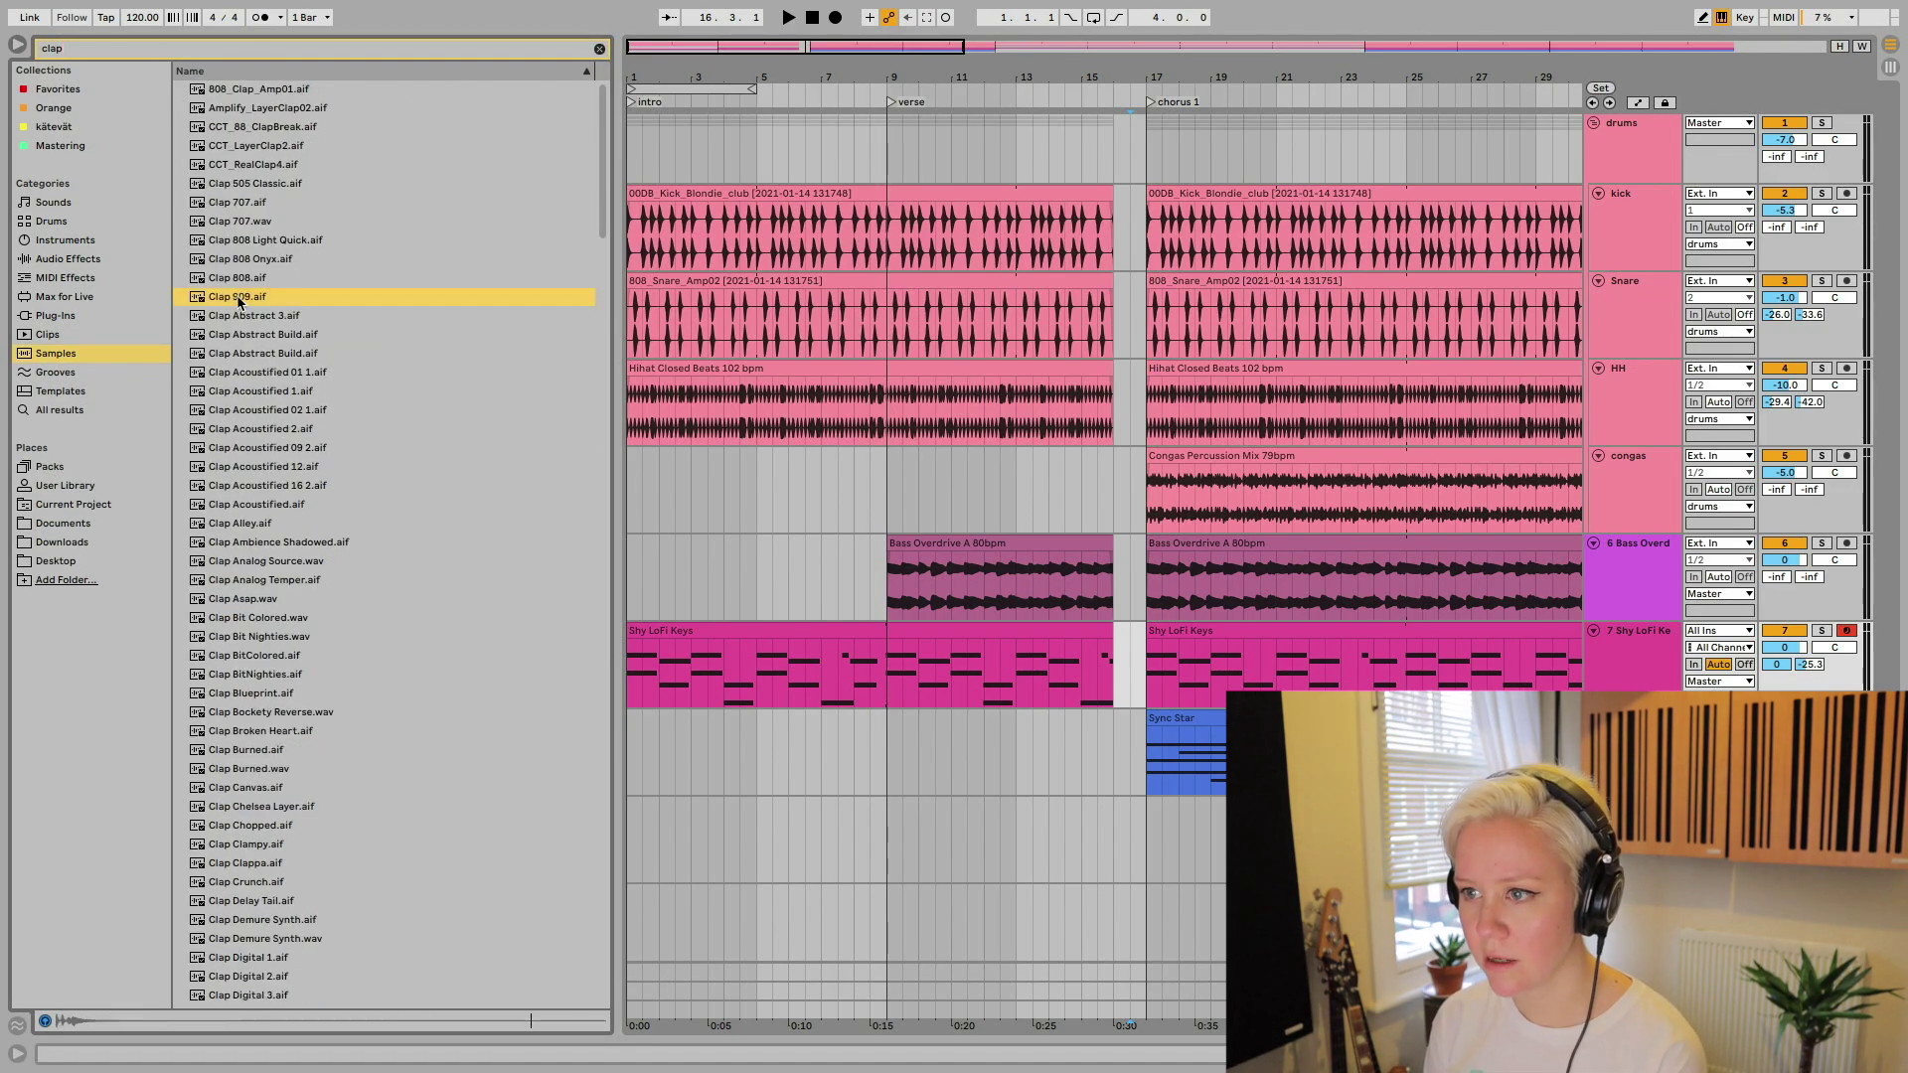
drag(225, 304, 1131, 846)
click(20, 46)
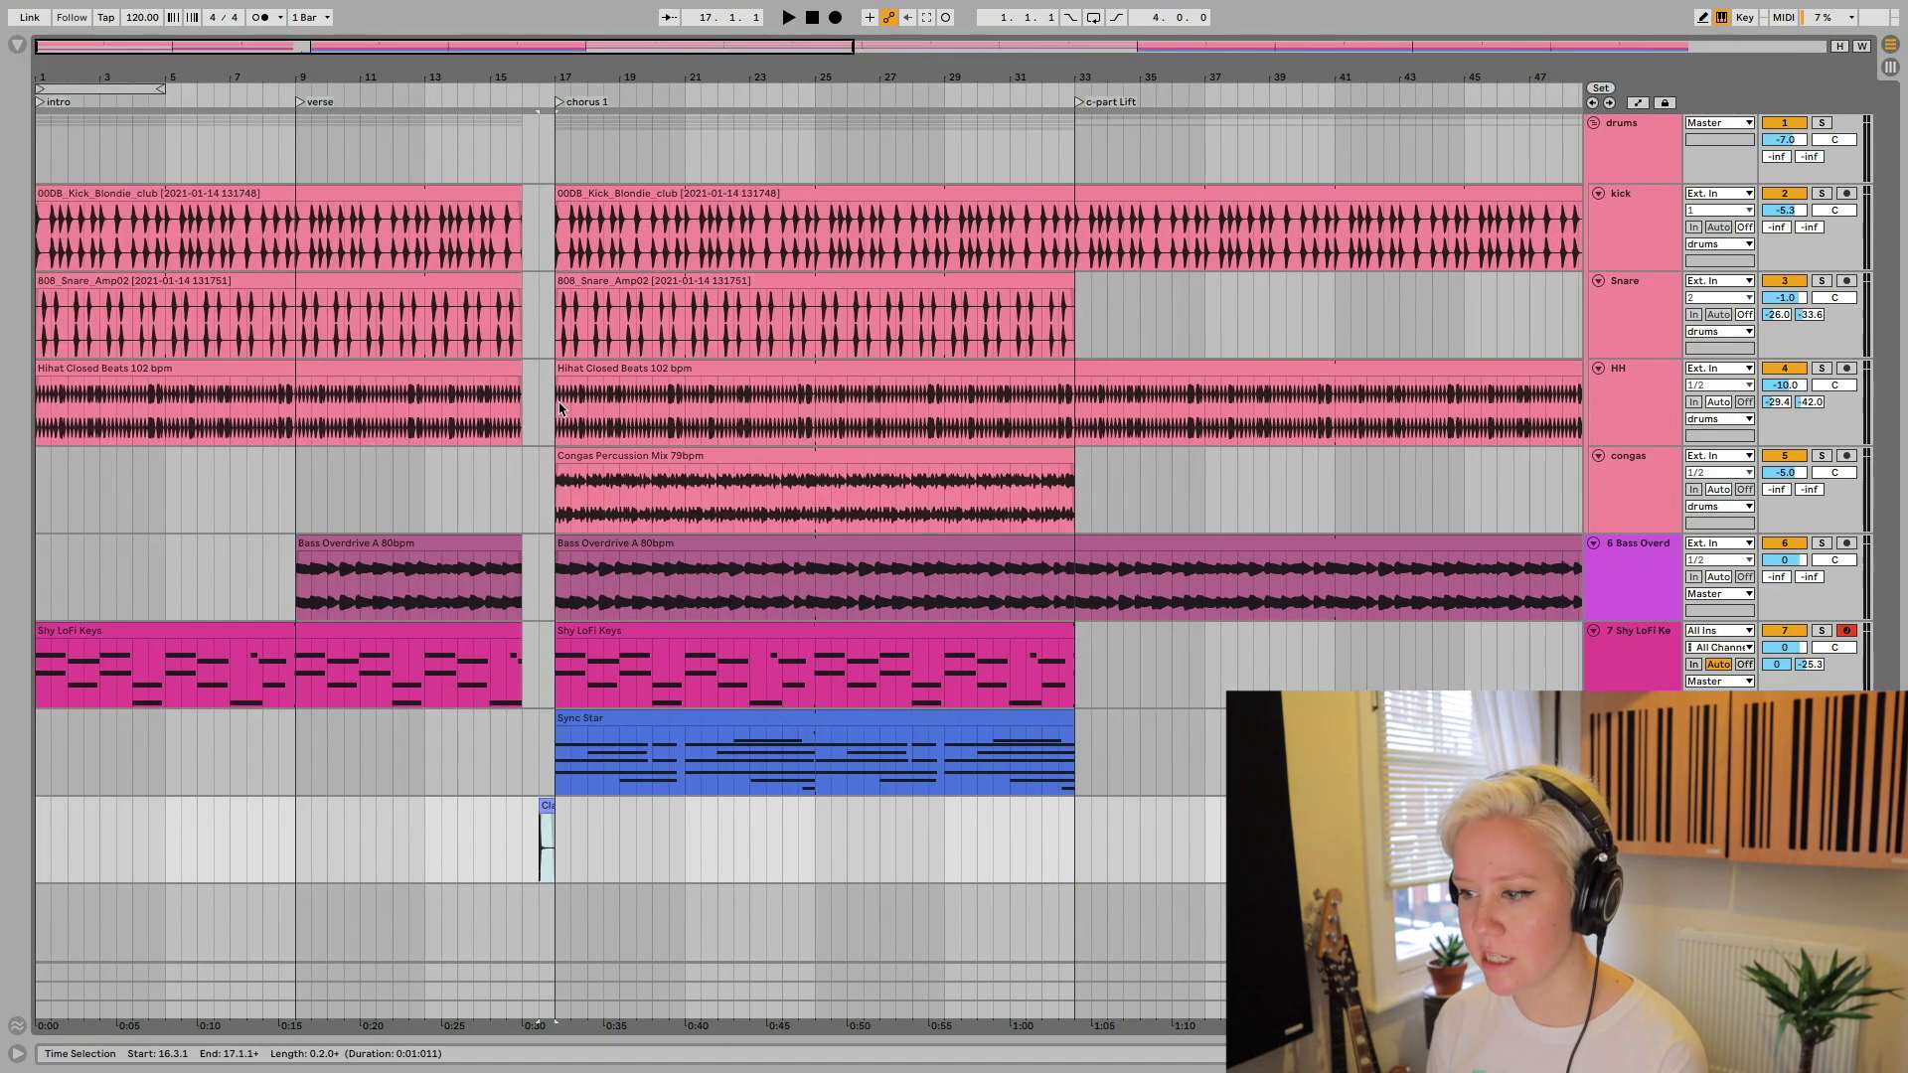
- Turn up the B Delay send on the Clap 909 track and play the passage leading into chorus 1
key(Tab)
drag(850, 668, 850, 641)
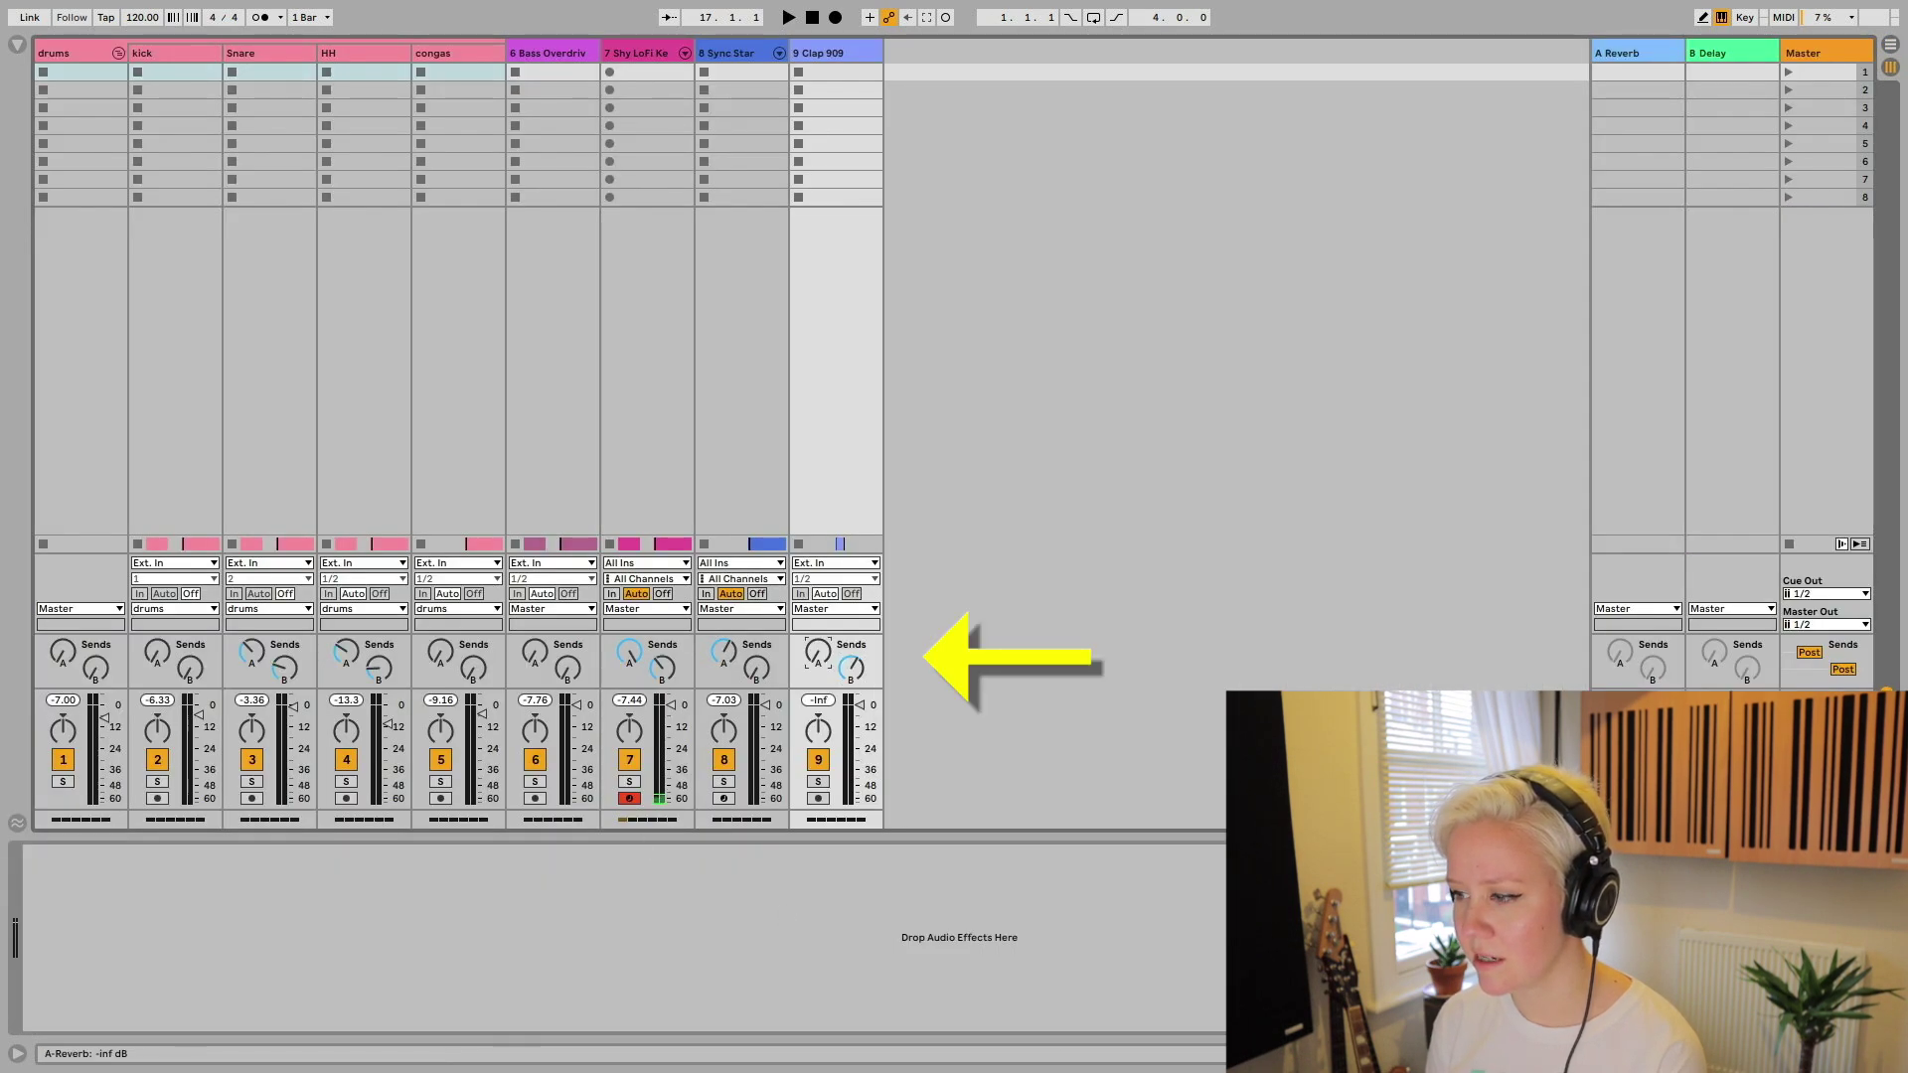
key(Tab)
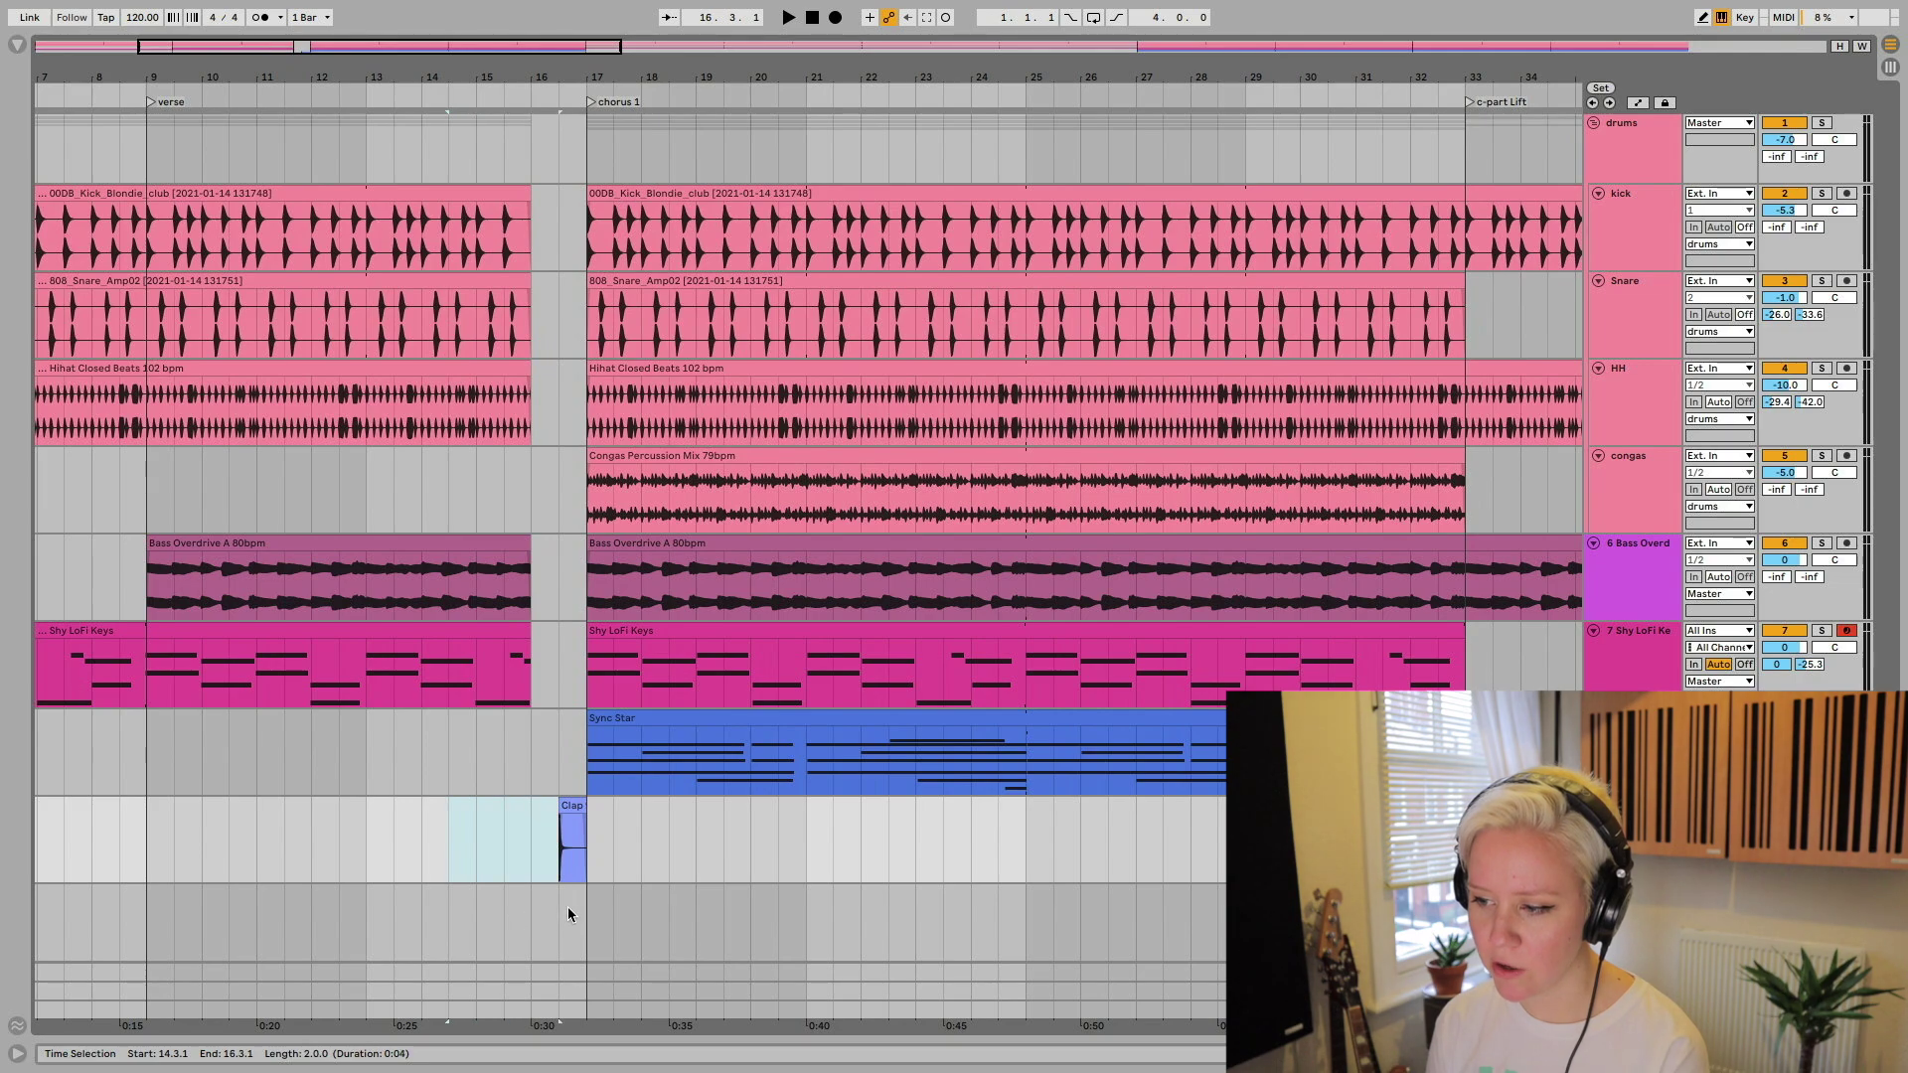
key(space)
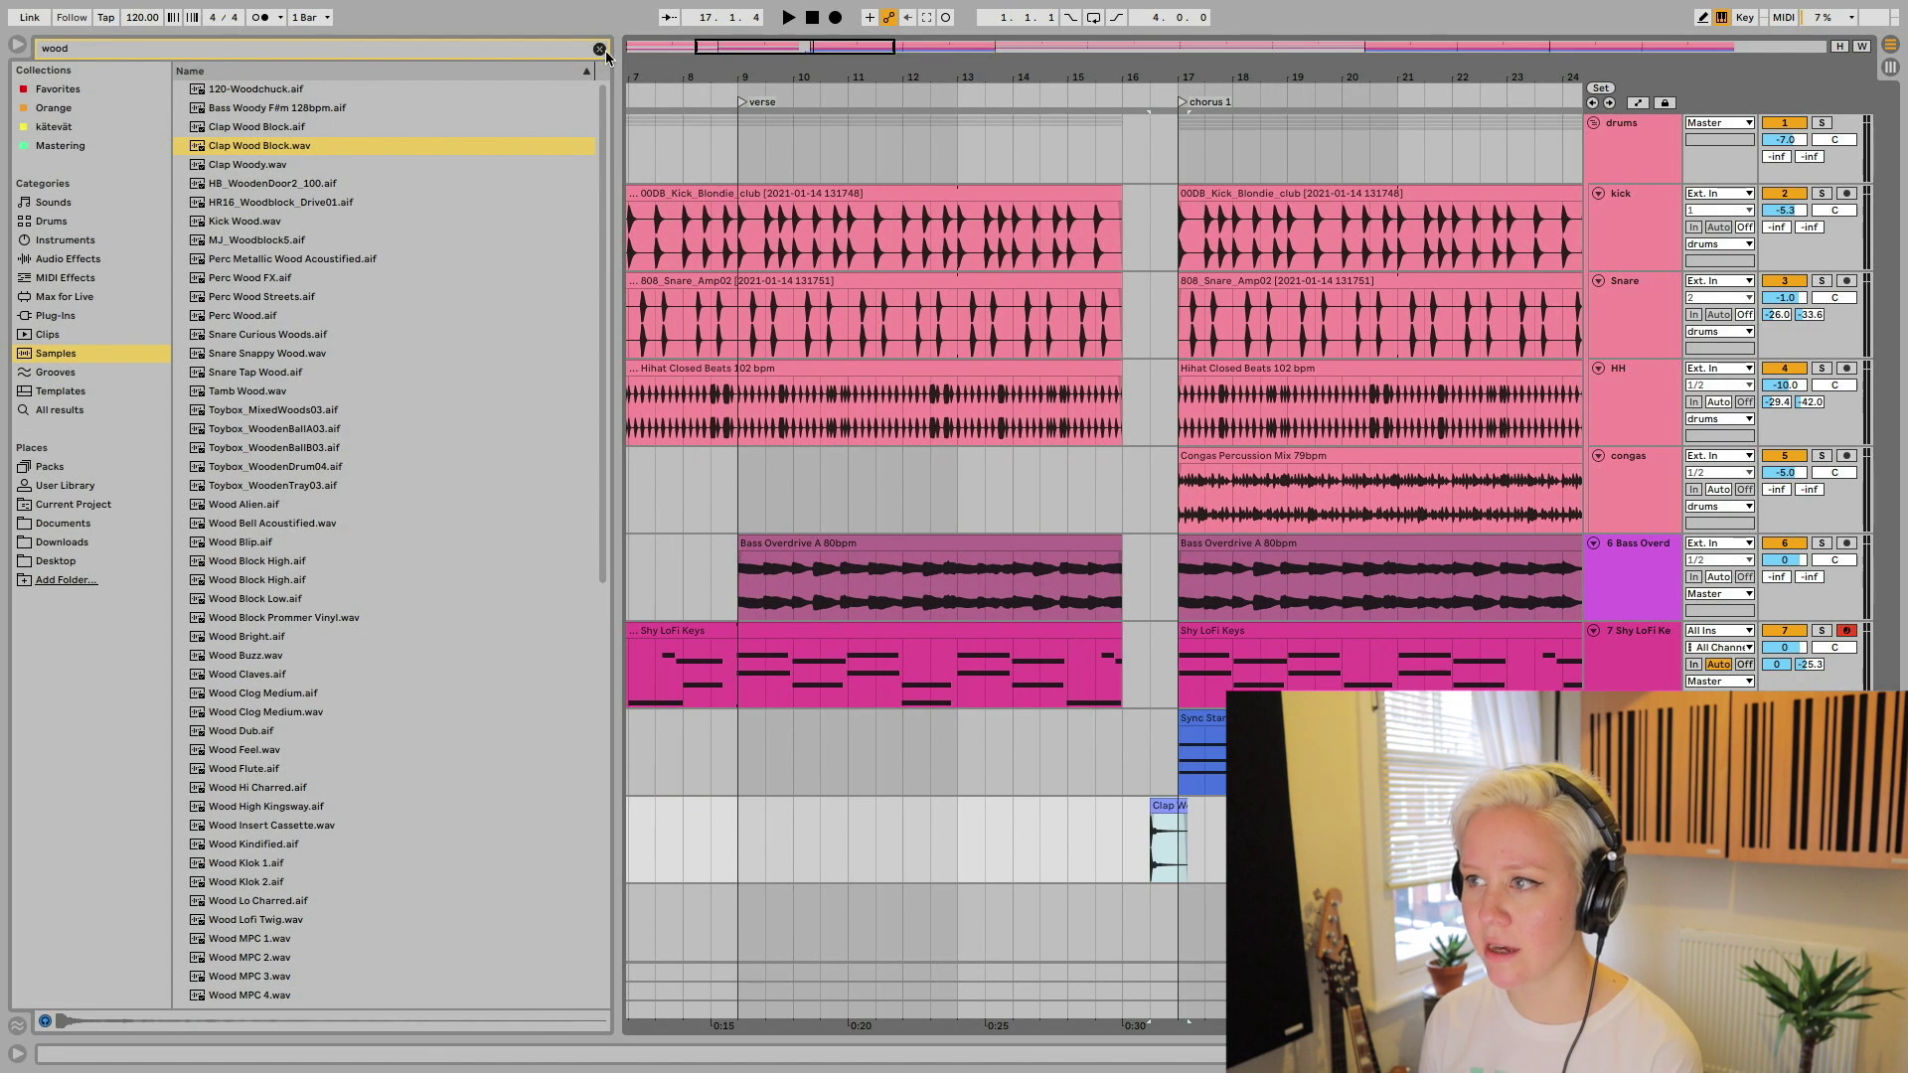
- Clear the wood sample search, hide the browser, and play the Clap Wood Block transition from about bar 14
click(601, 49)
click(17, 45)
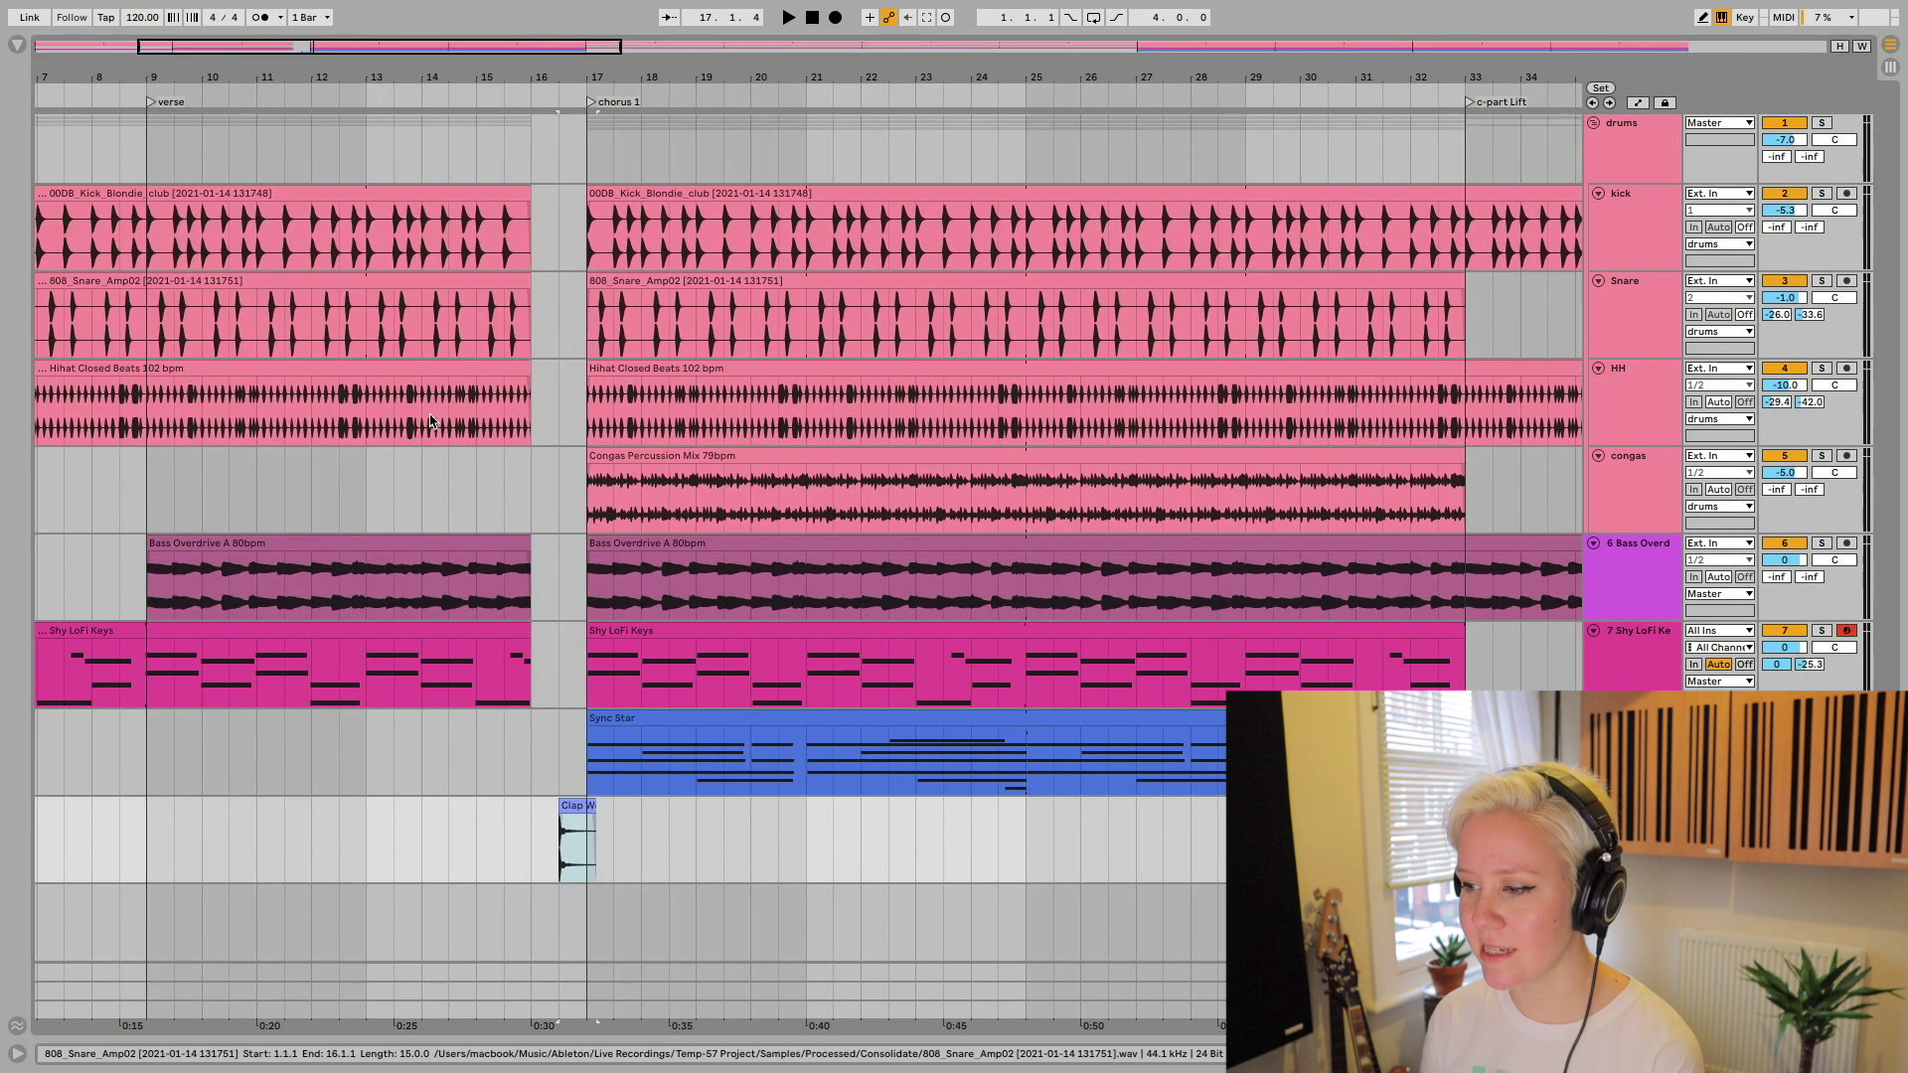
click(425, 857)
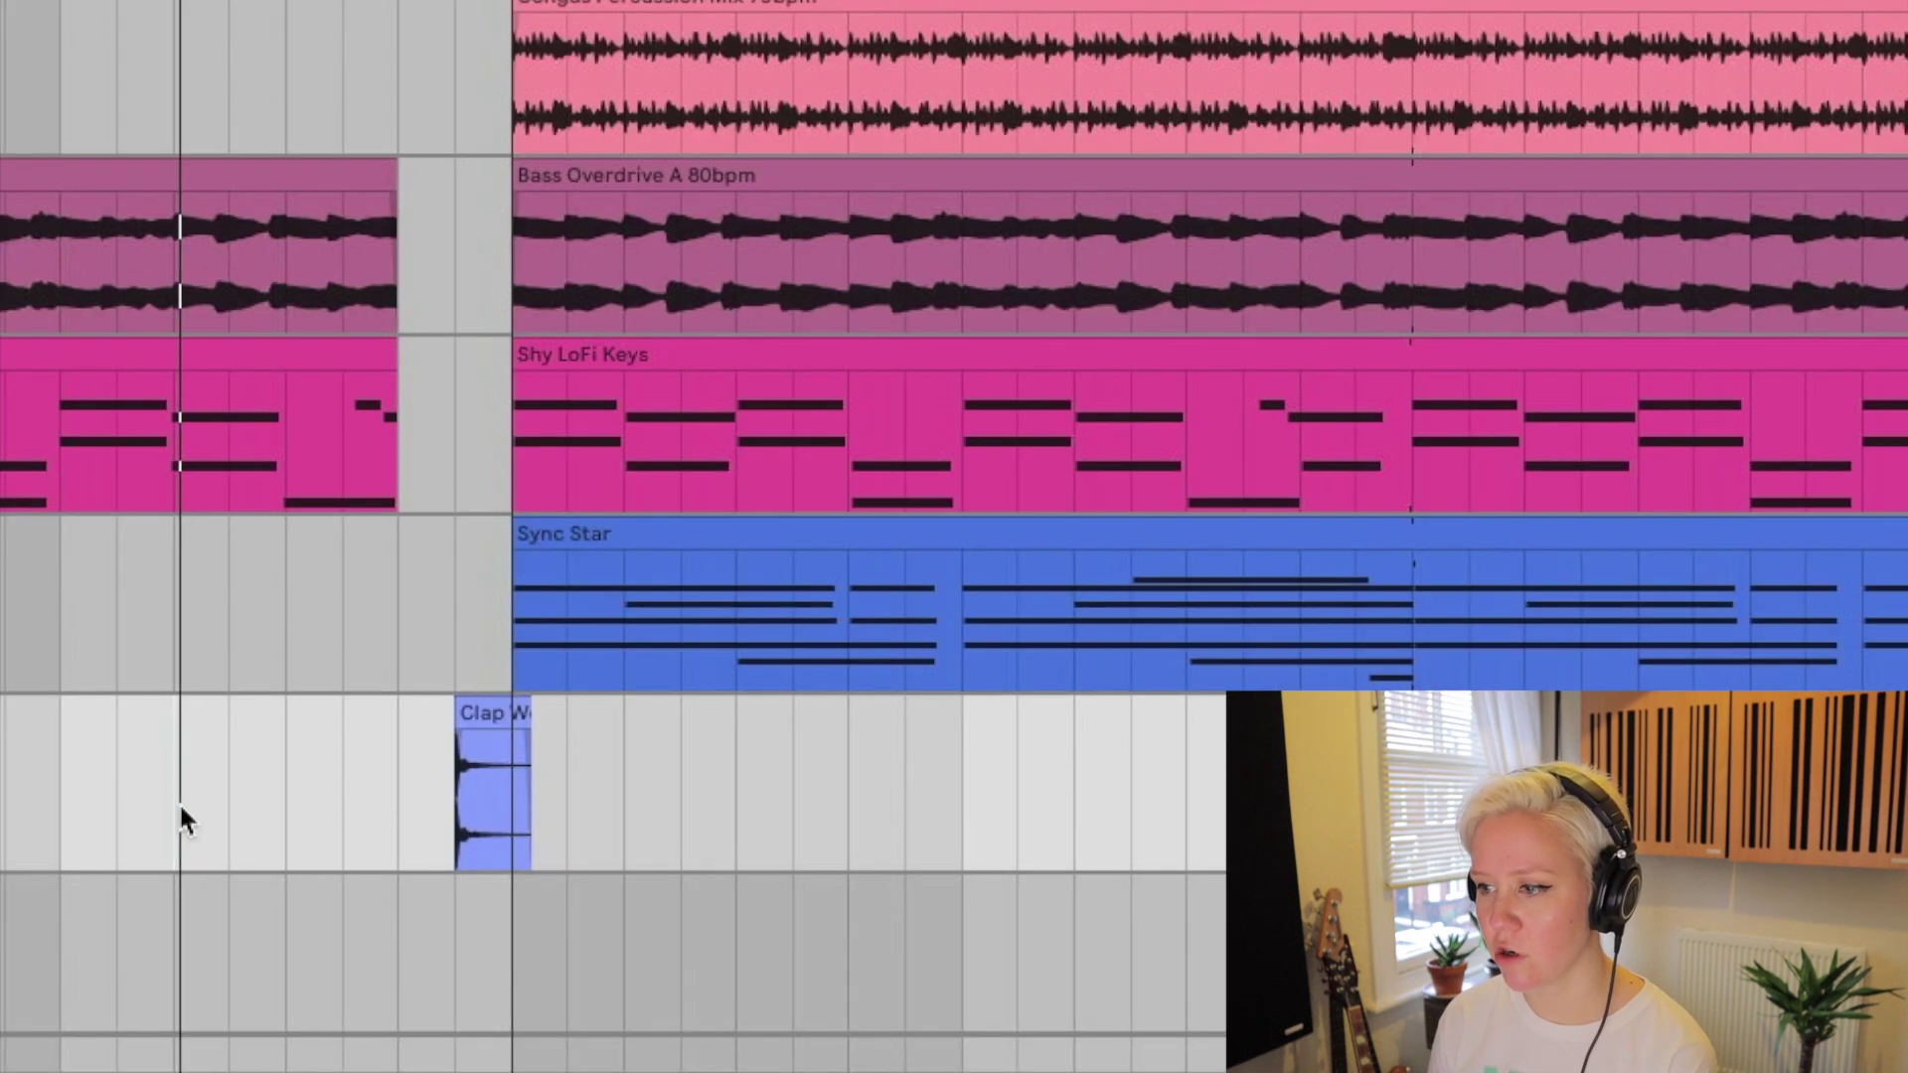
key(space)
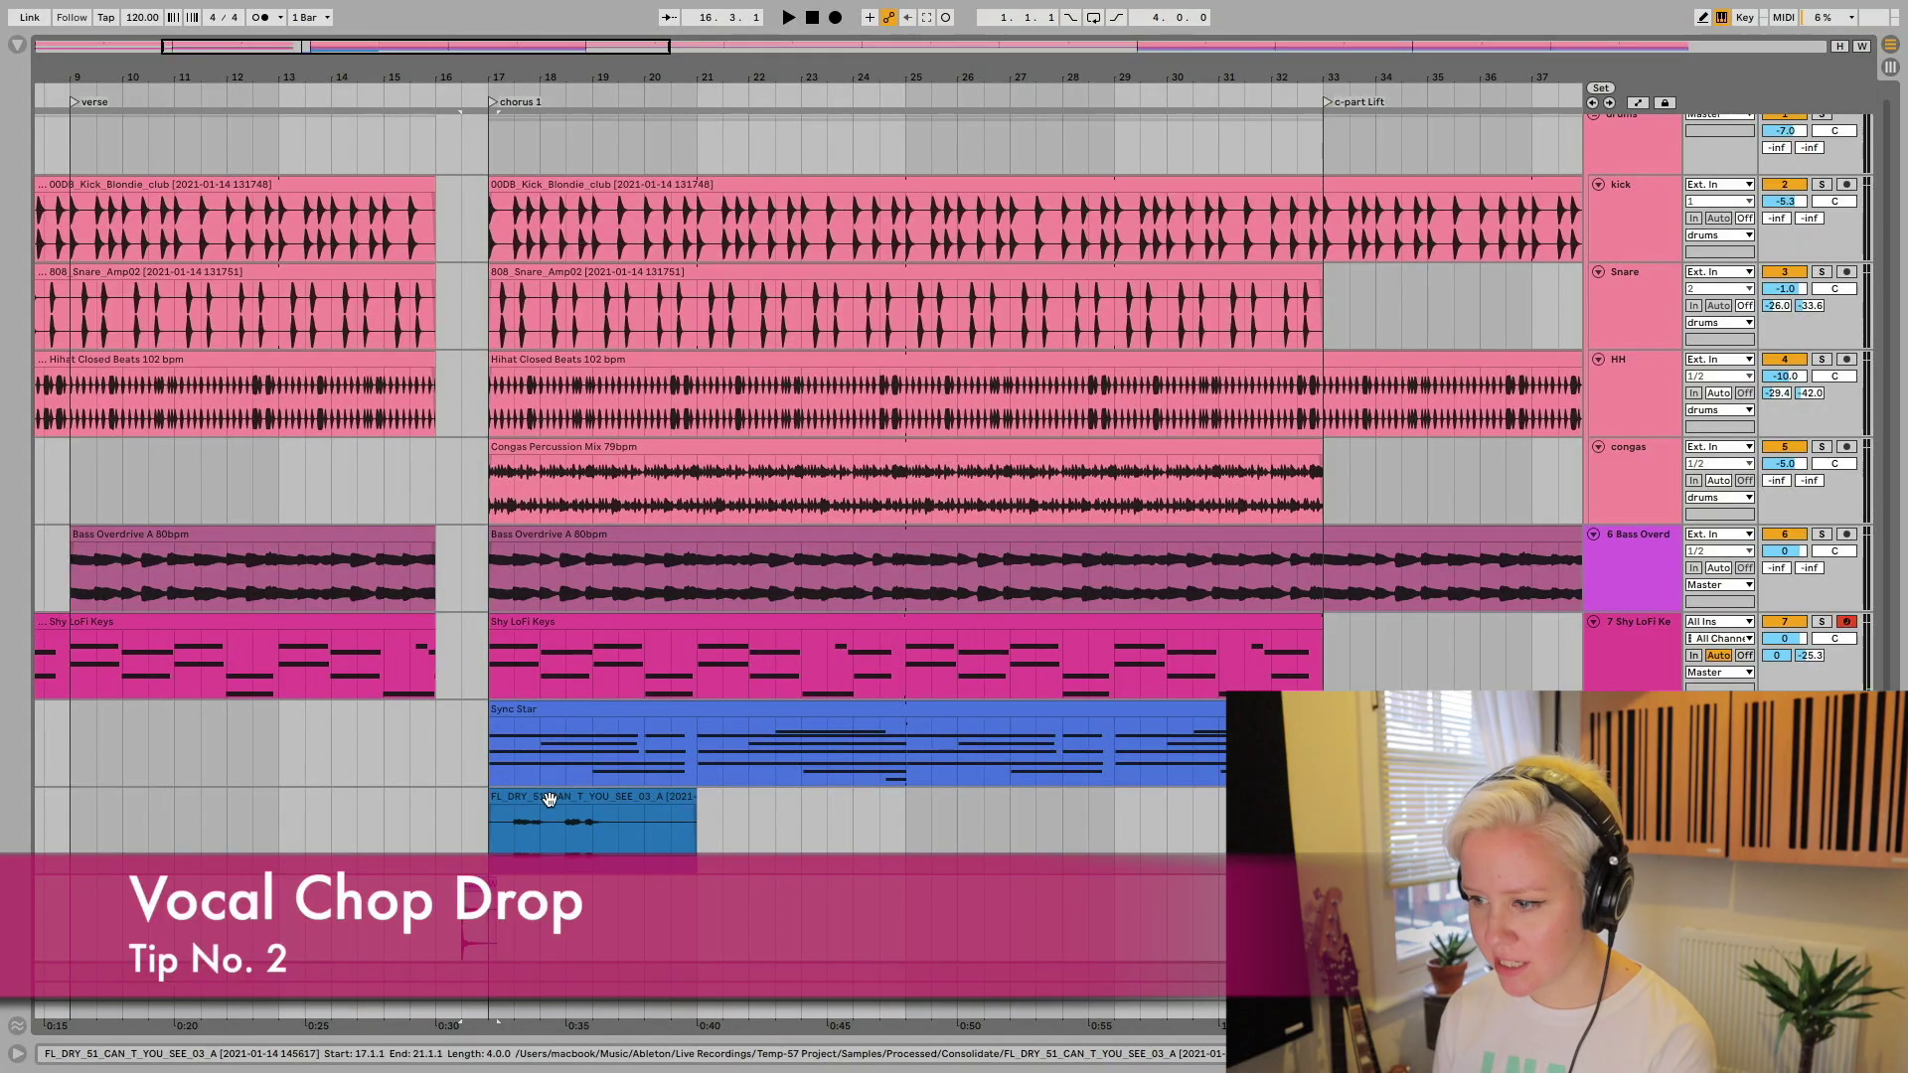
- Move the vocal clip FL_DRY_51_CAN_T_YOU_SEE_03_A from bar 17 to bar 13 and play from its start
drag(549, 798, 354, 812)
click(279, 847)
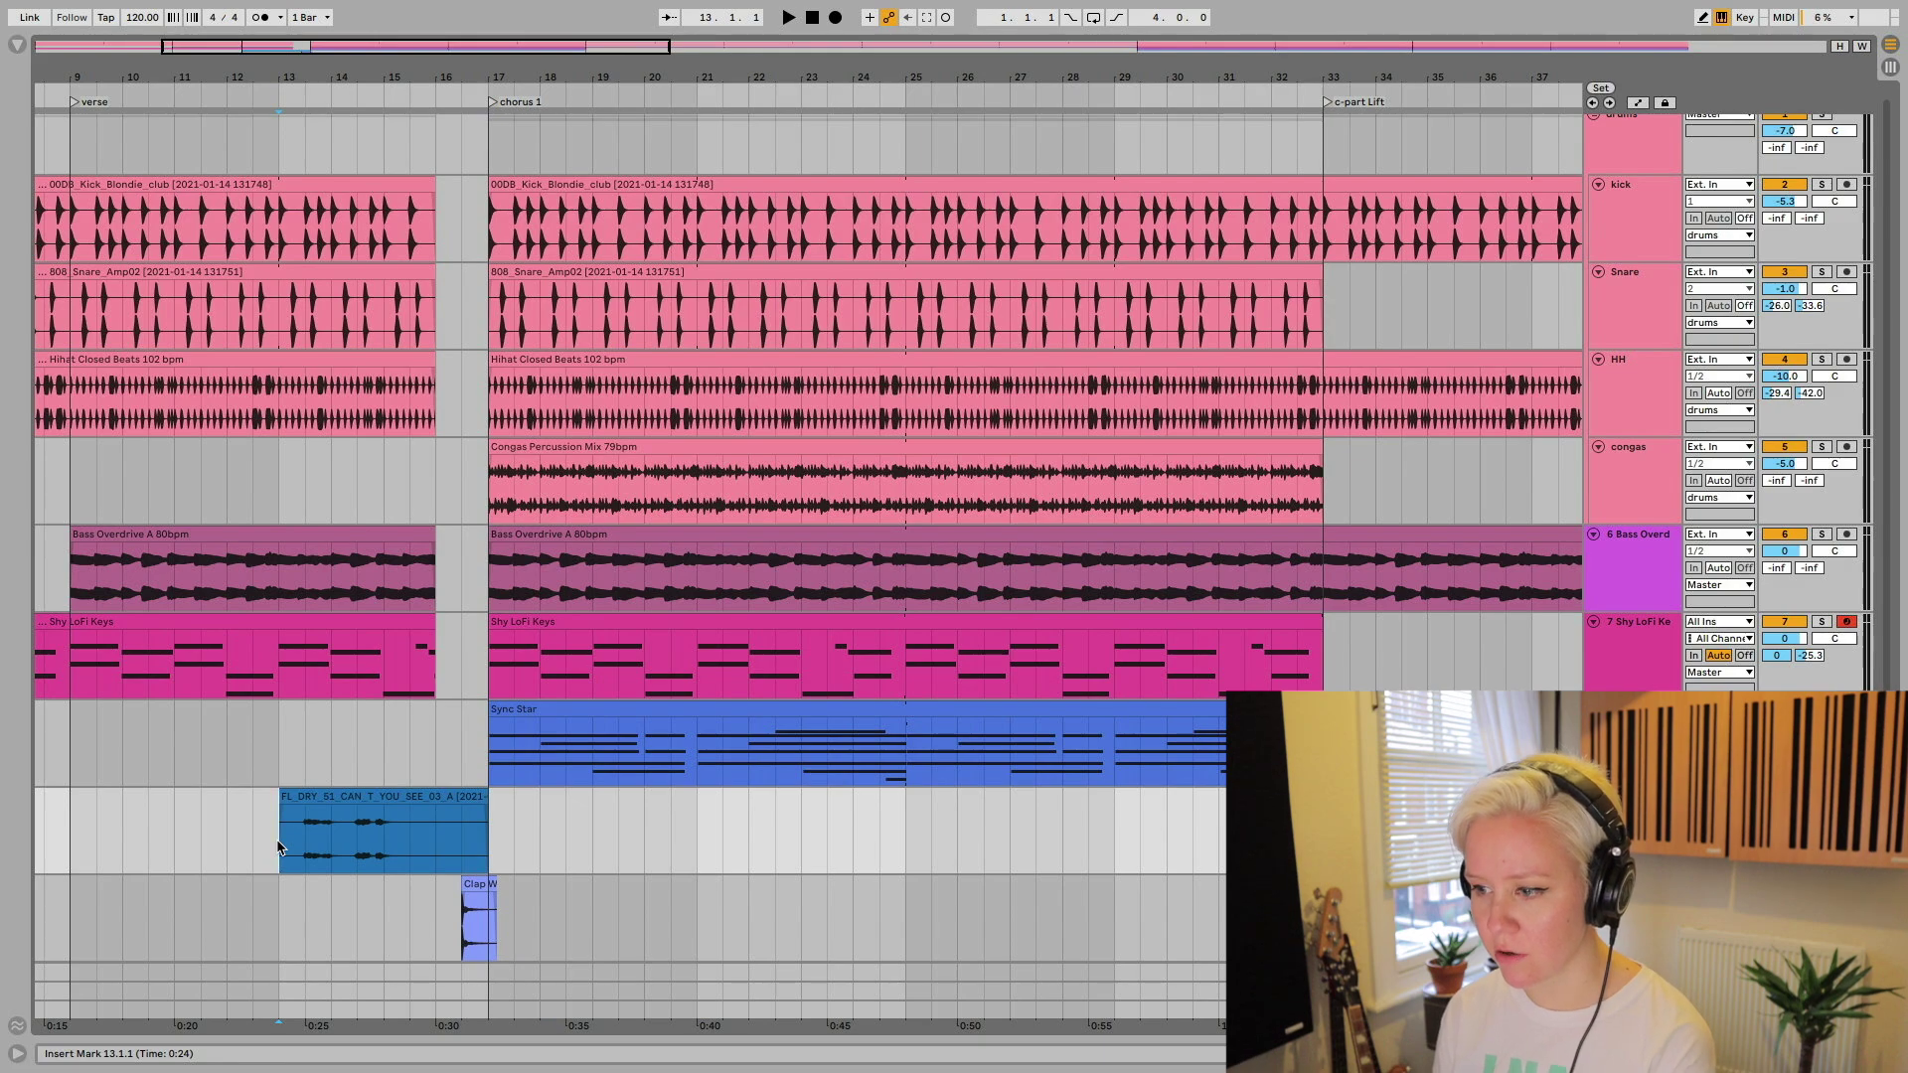
key(space)
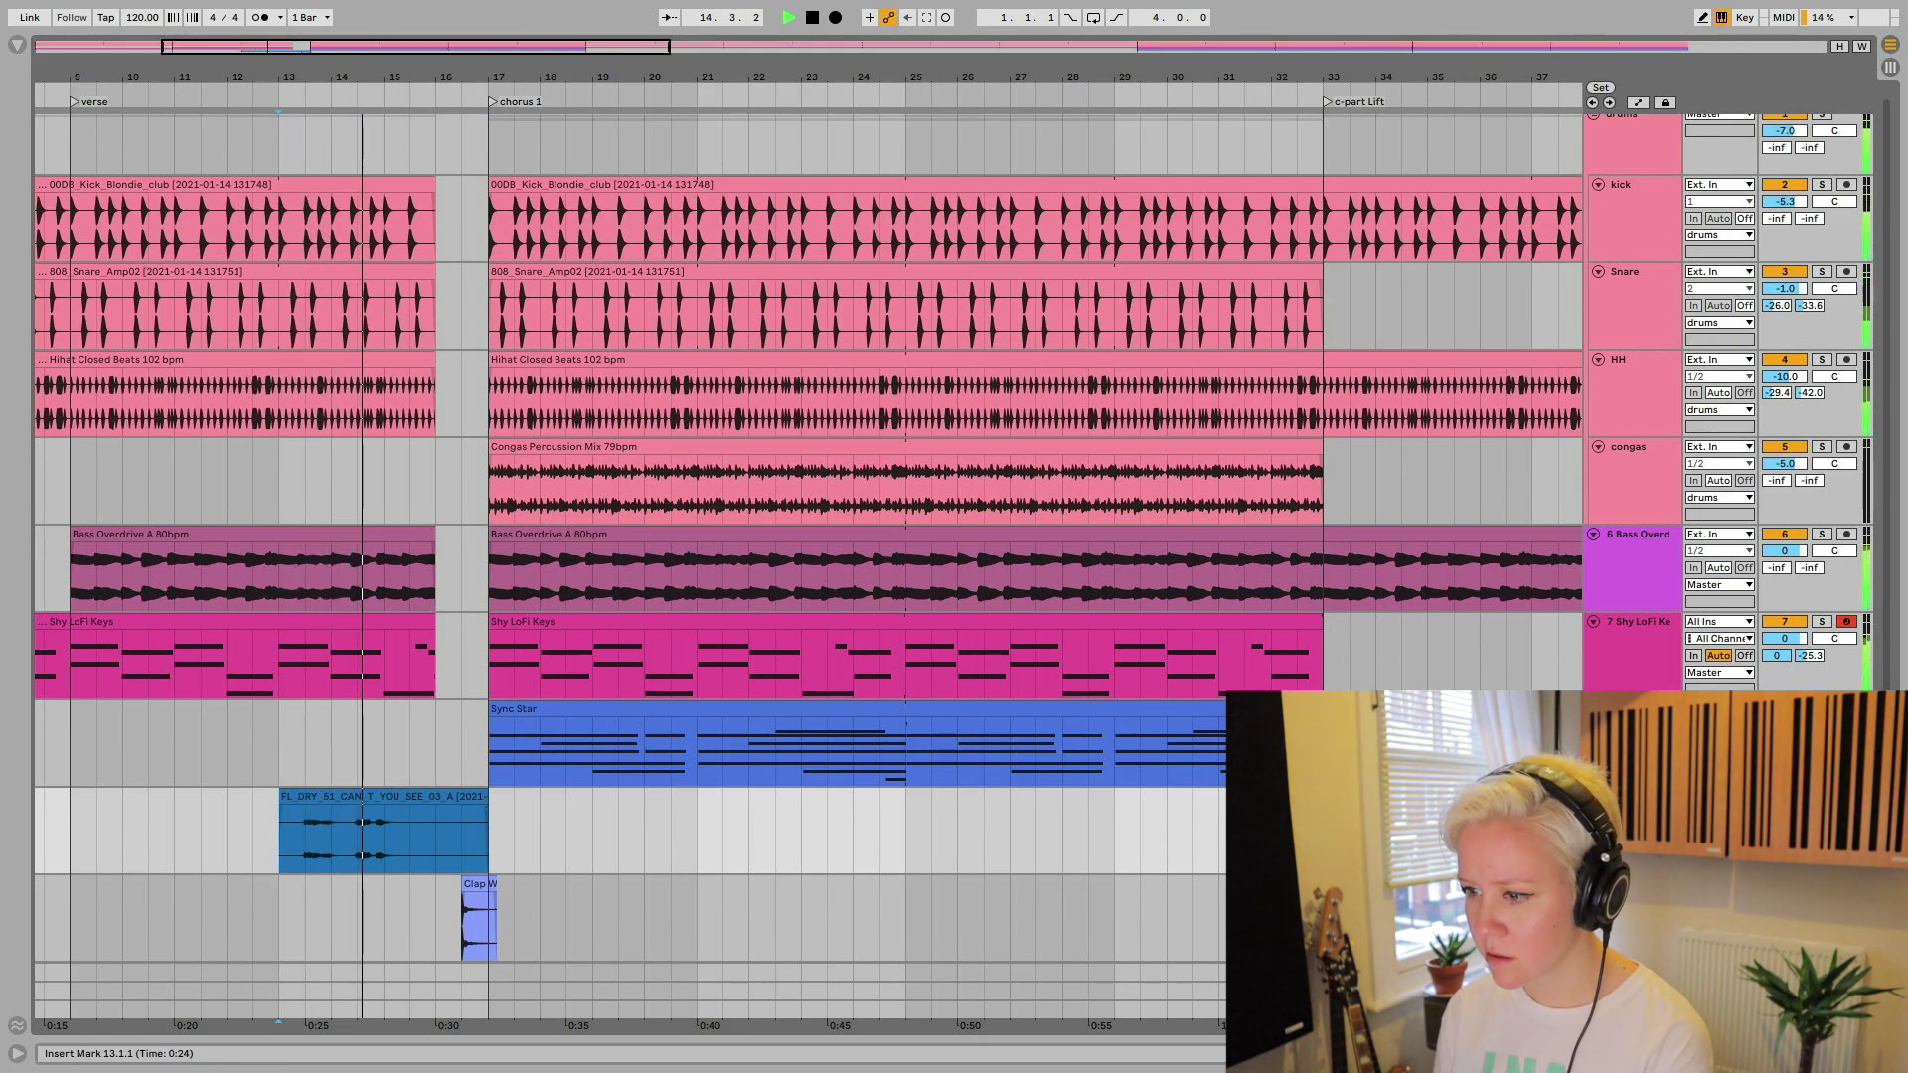
- Select the last word of the vocal clip just before bar 15 and separate it as its own slice
scroll(376, 878, up, 5)
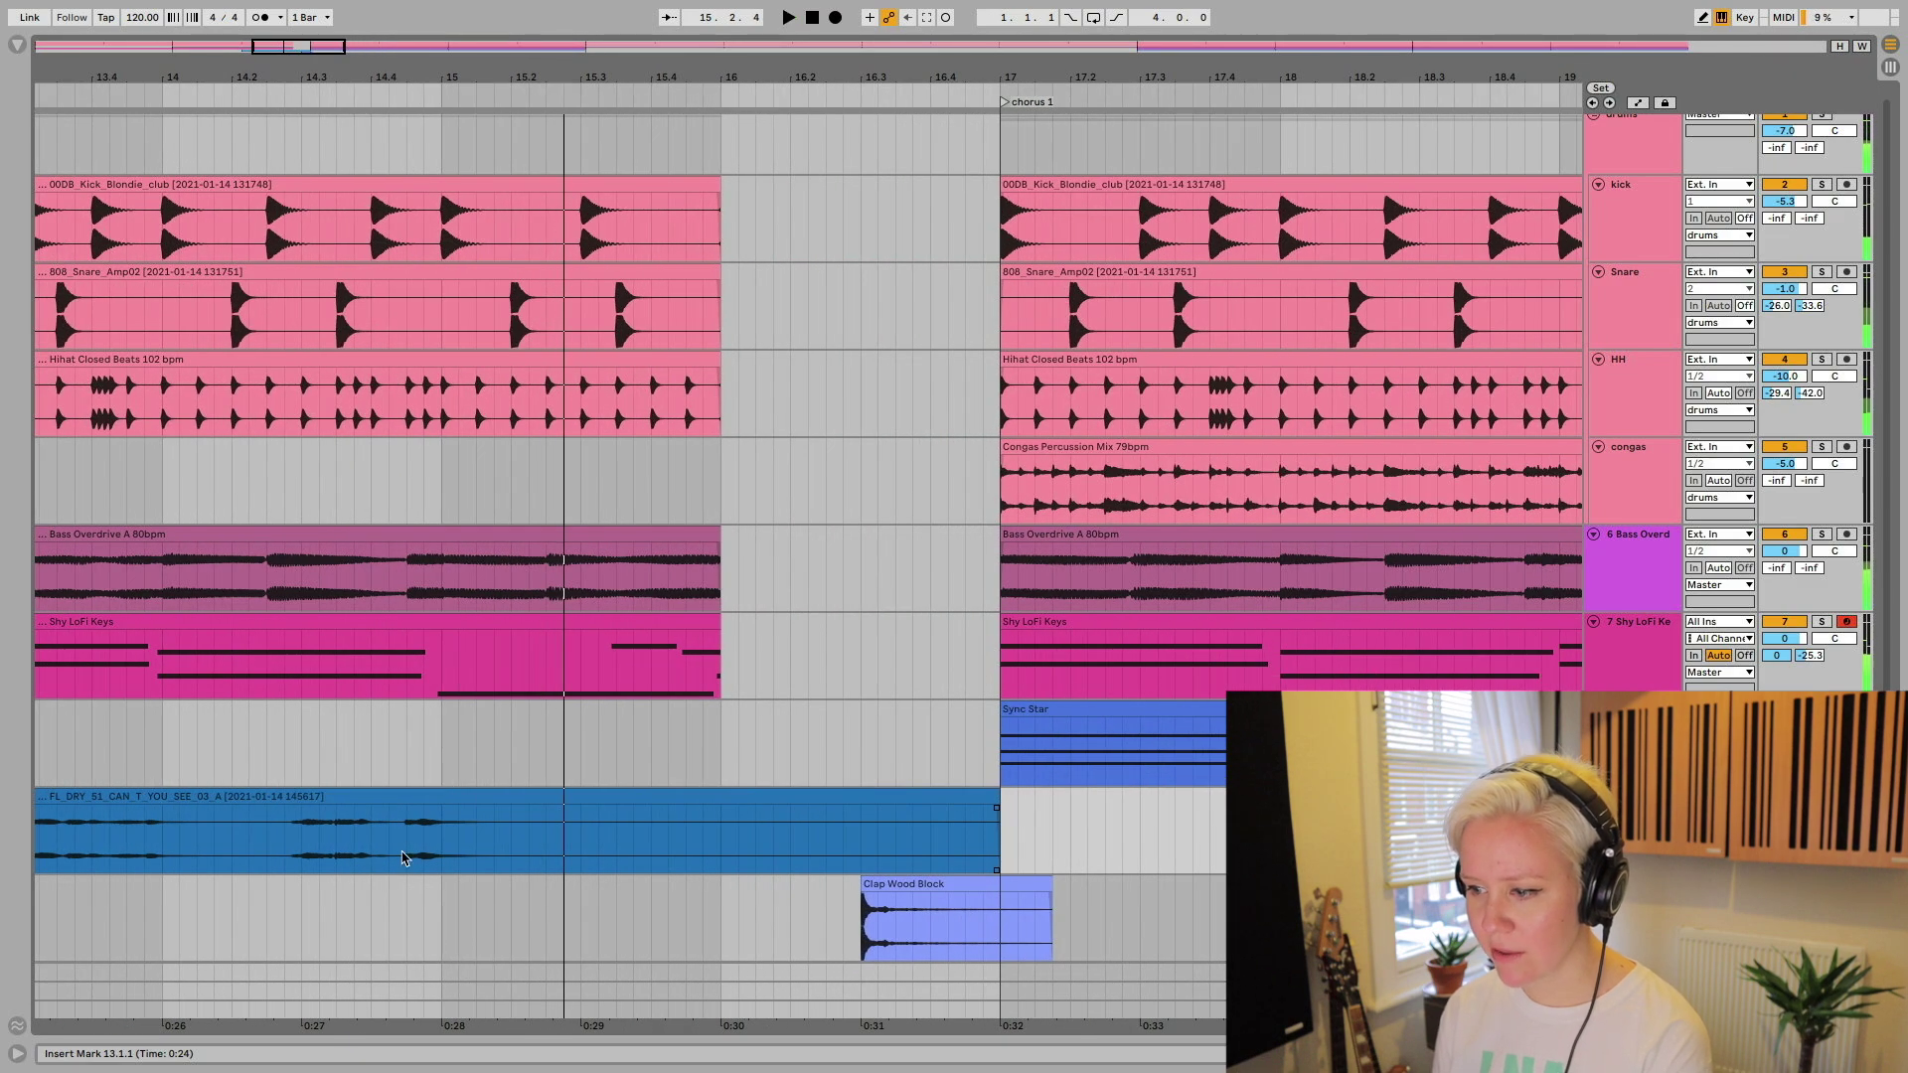
drag(404, 838, 532, 847)
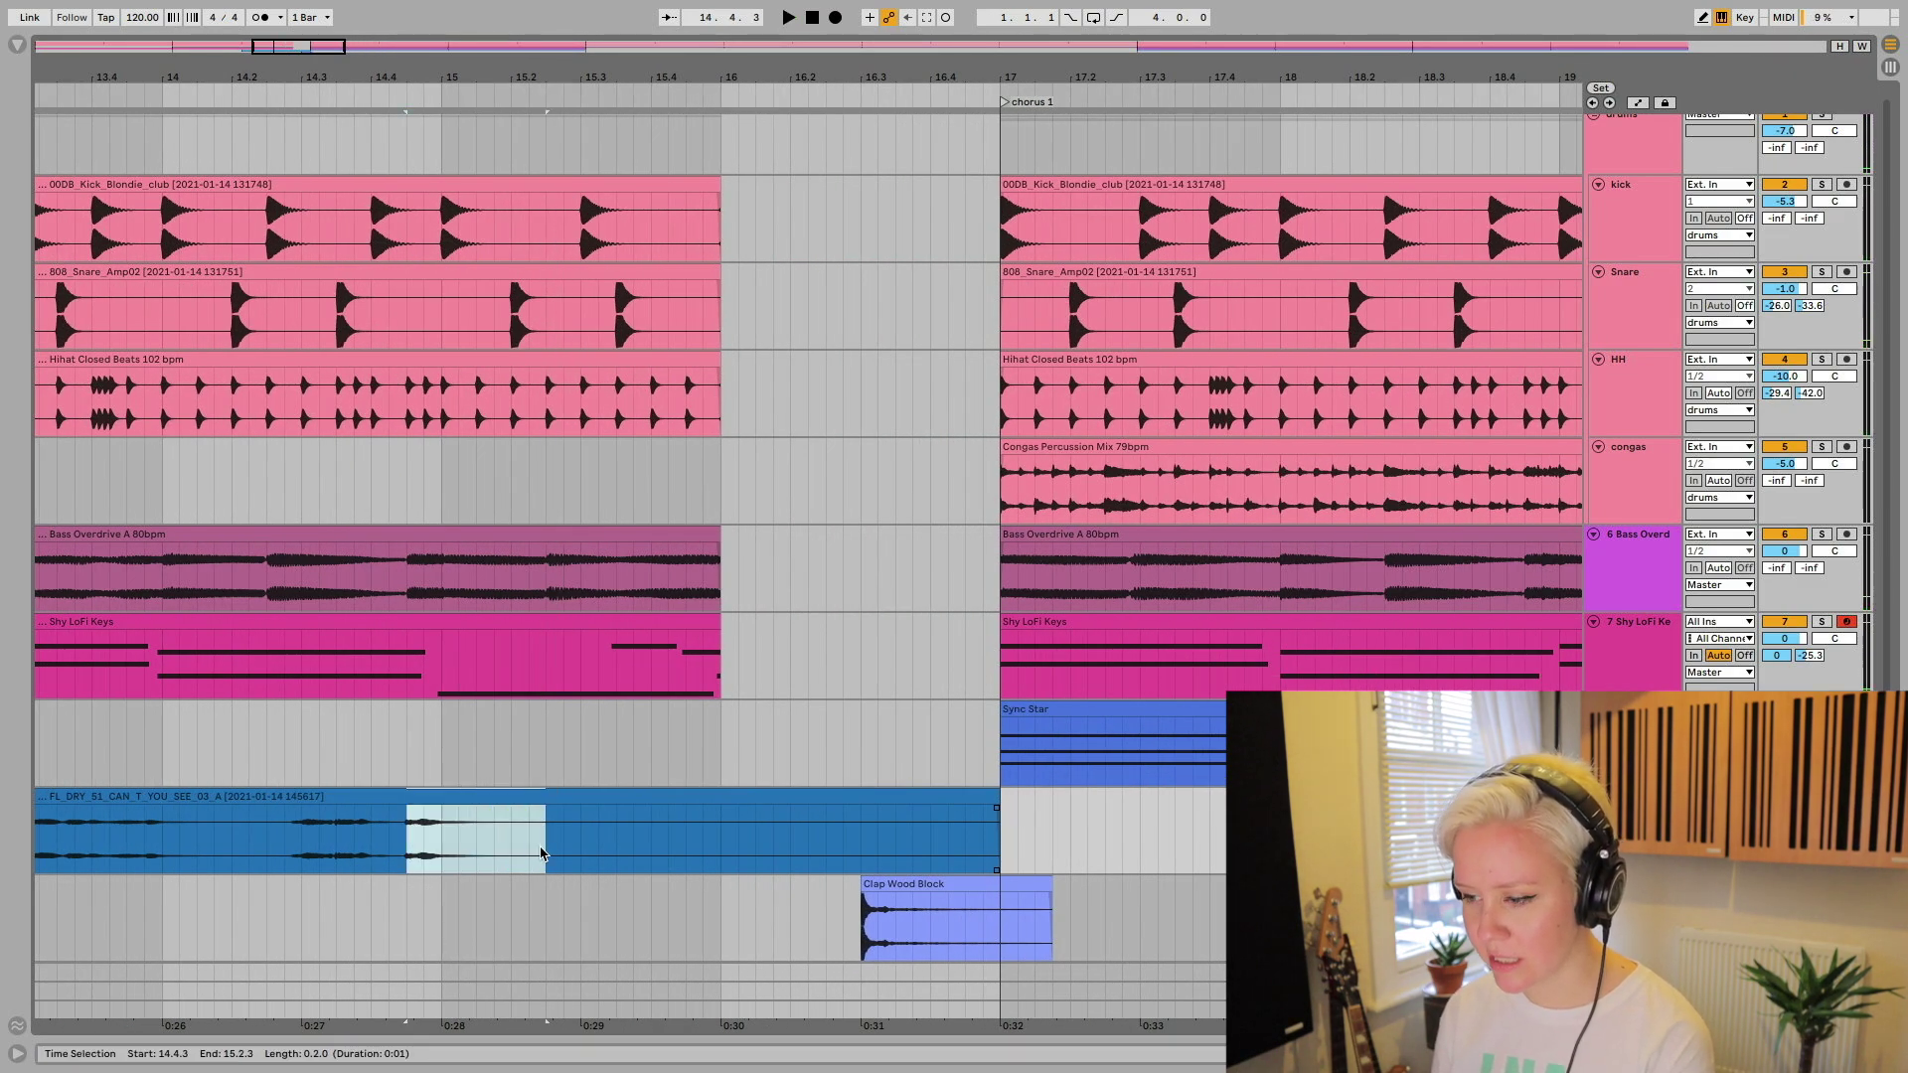
drag(362, 842, 948, 853)
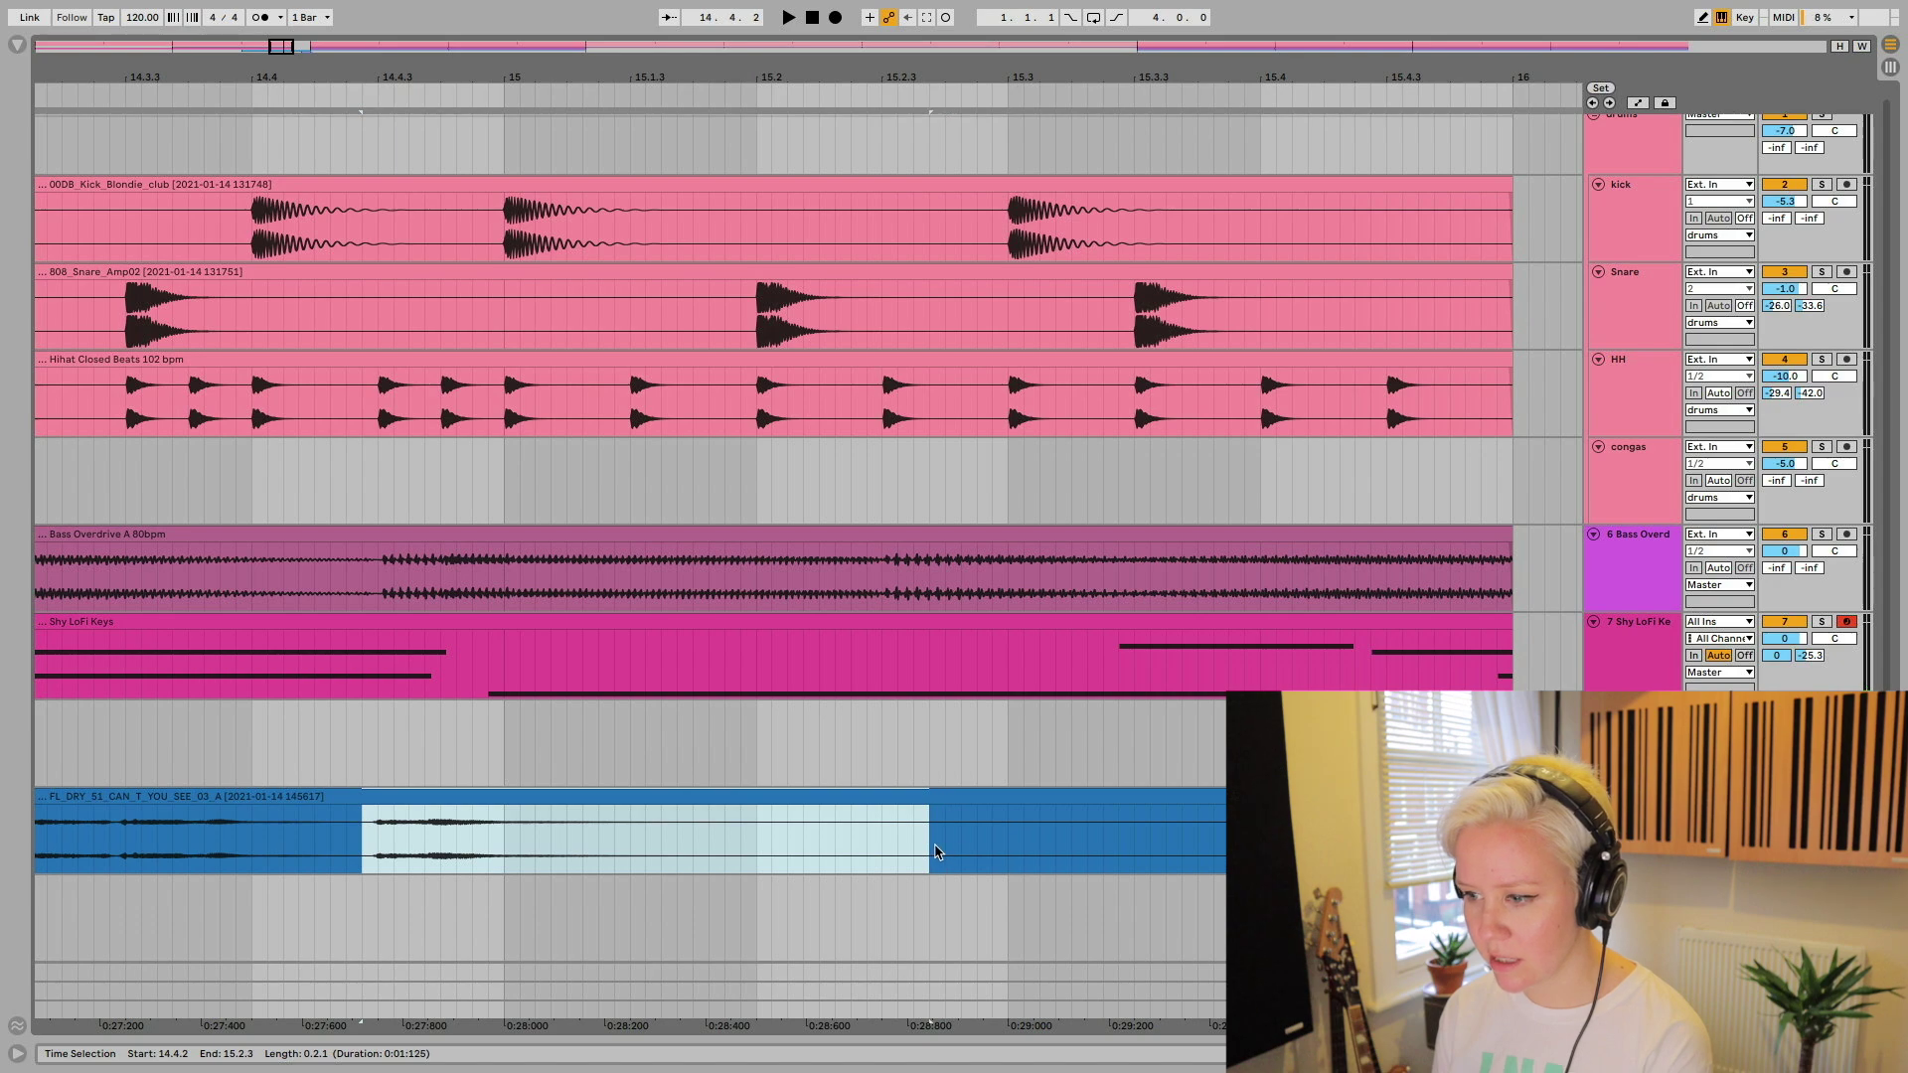
scroll(431, 826, up, 3)
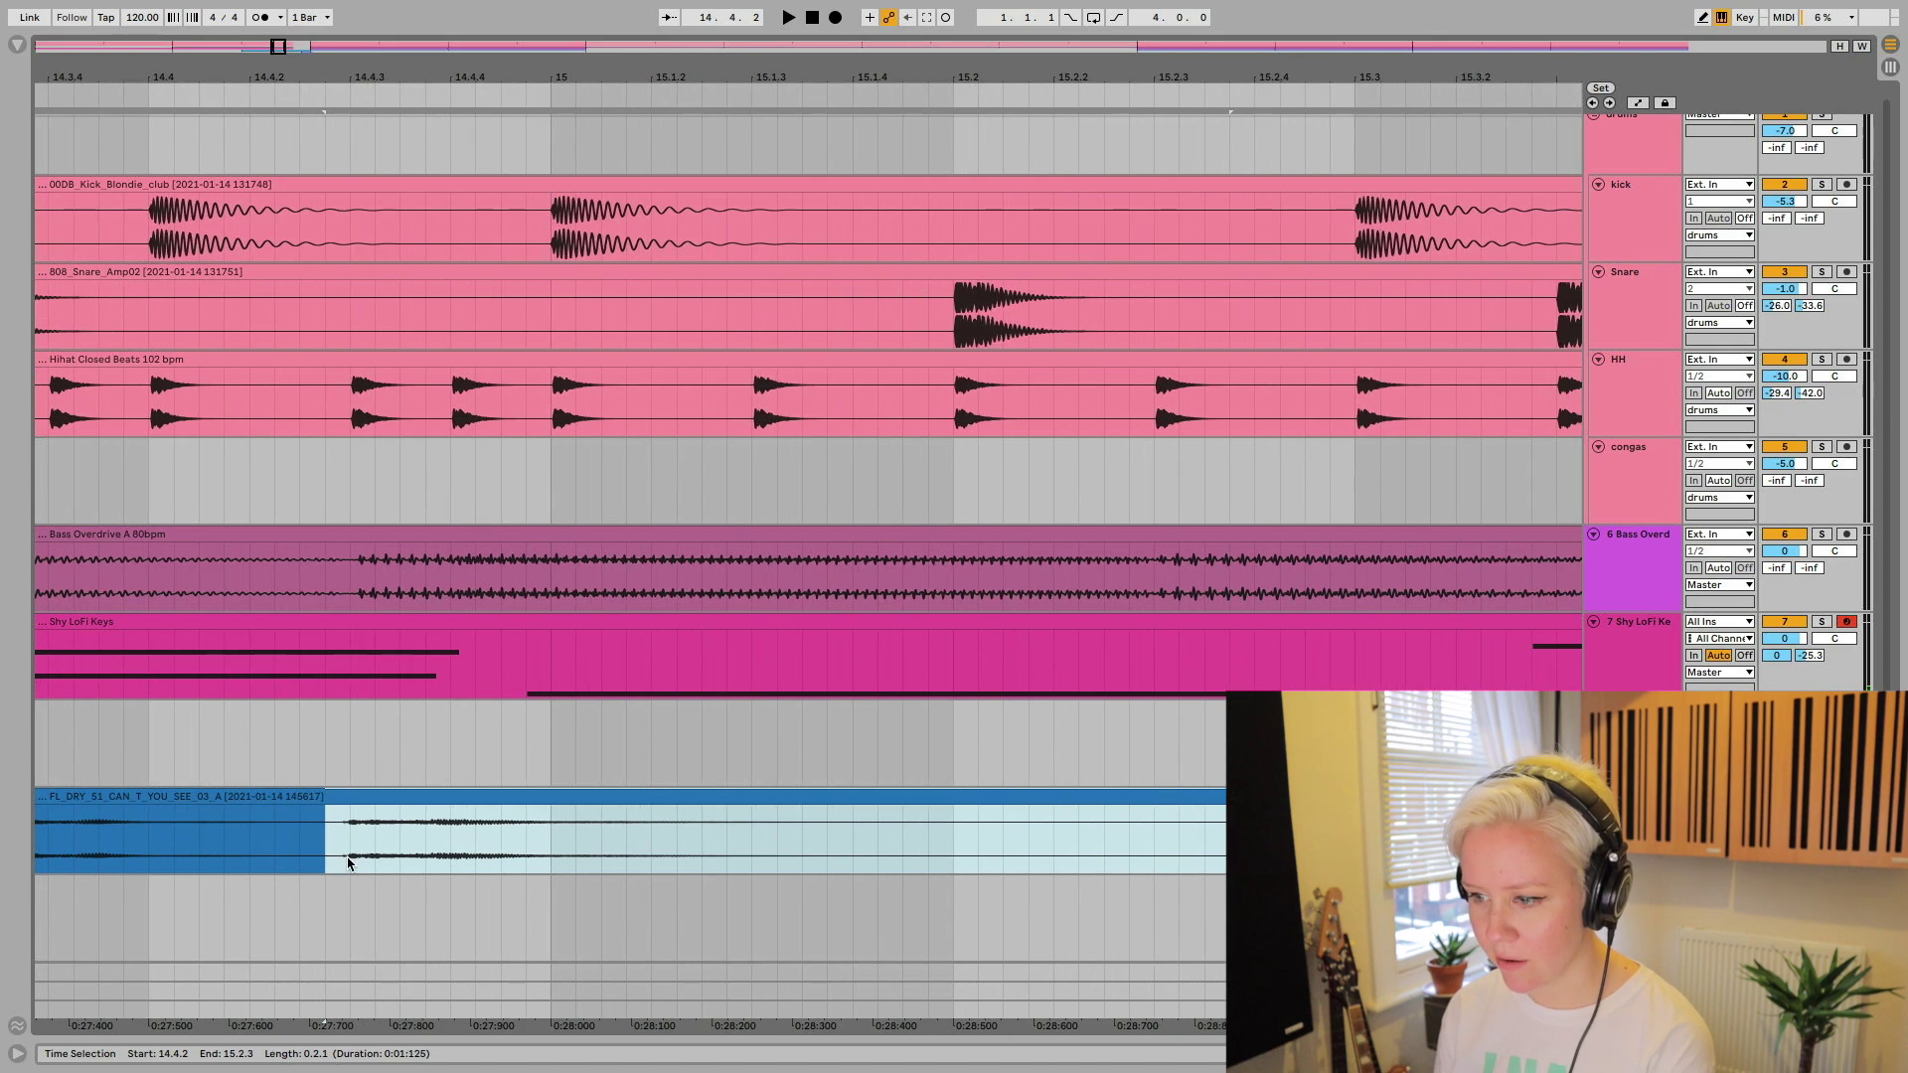
drag(357, 845, 362, 846)
drag(361, 845, 978, 848)
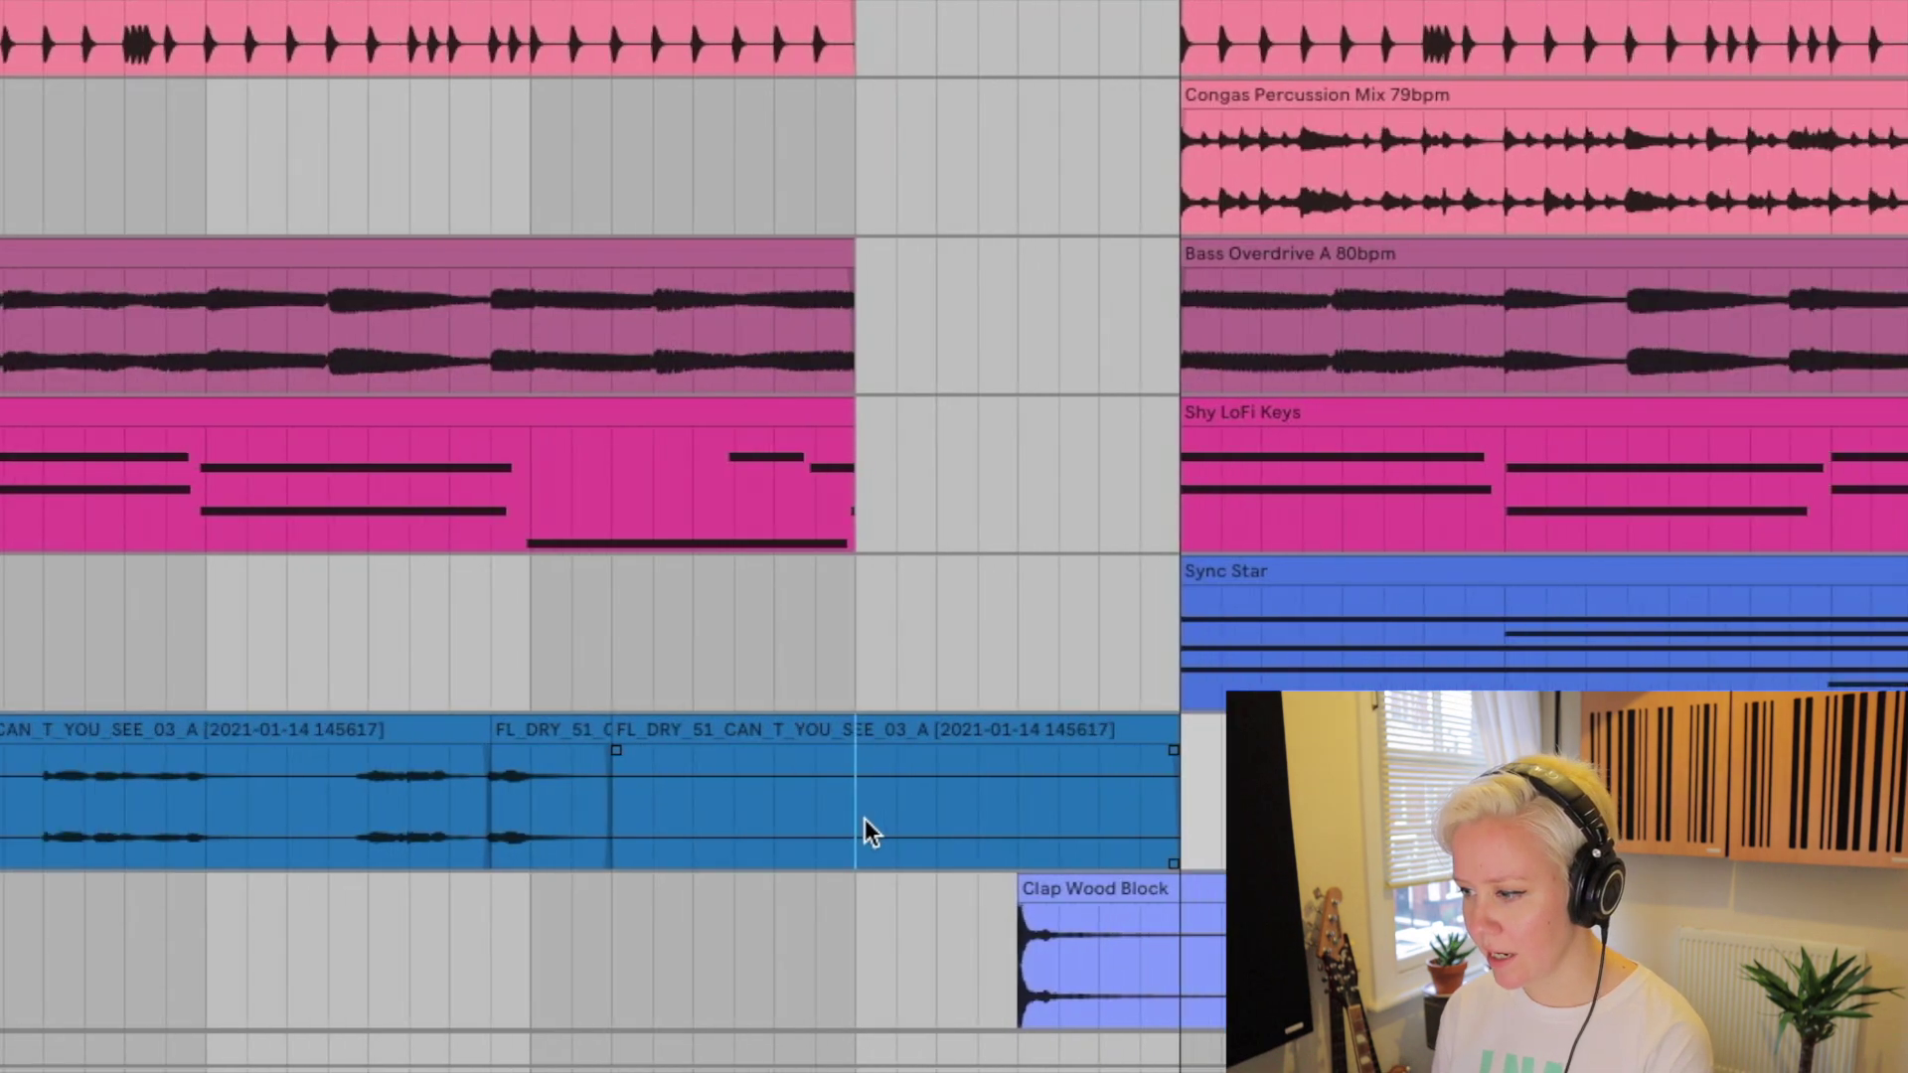
- Paste the vocal slice at bar 16, then at 16.2, 16.3 and 16.3.3 in the gap before chorus 1
scroll(864, 819, down, 1)
scroll(865, 819, right, 5)
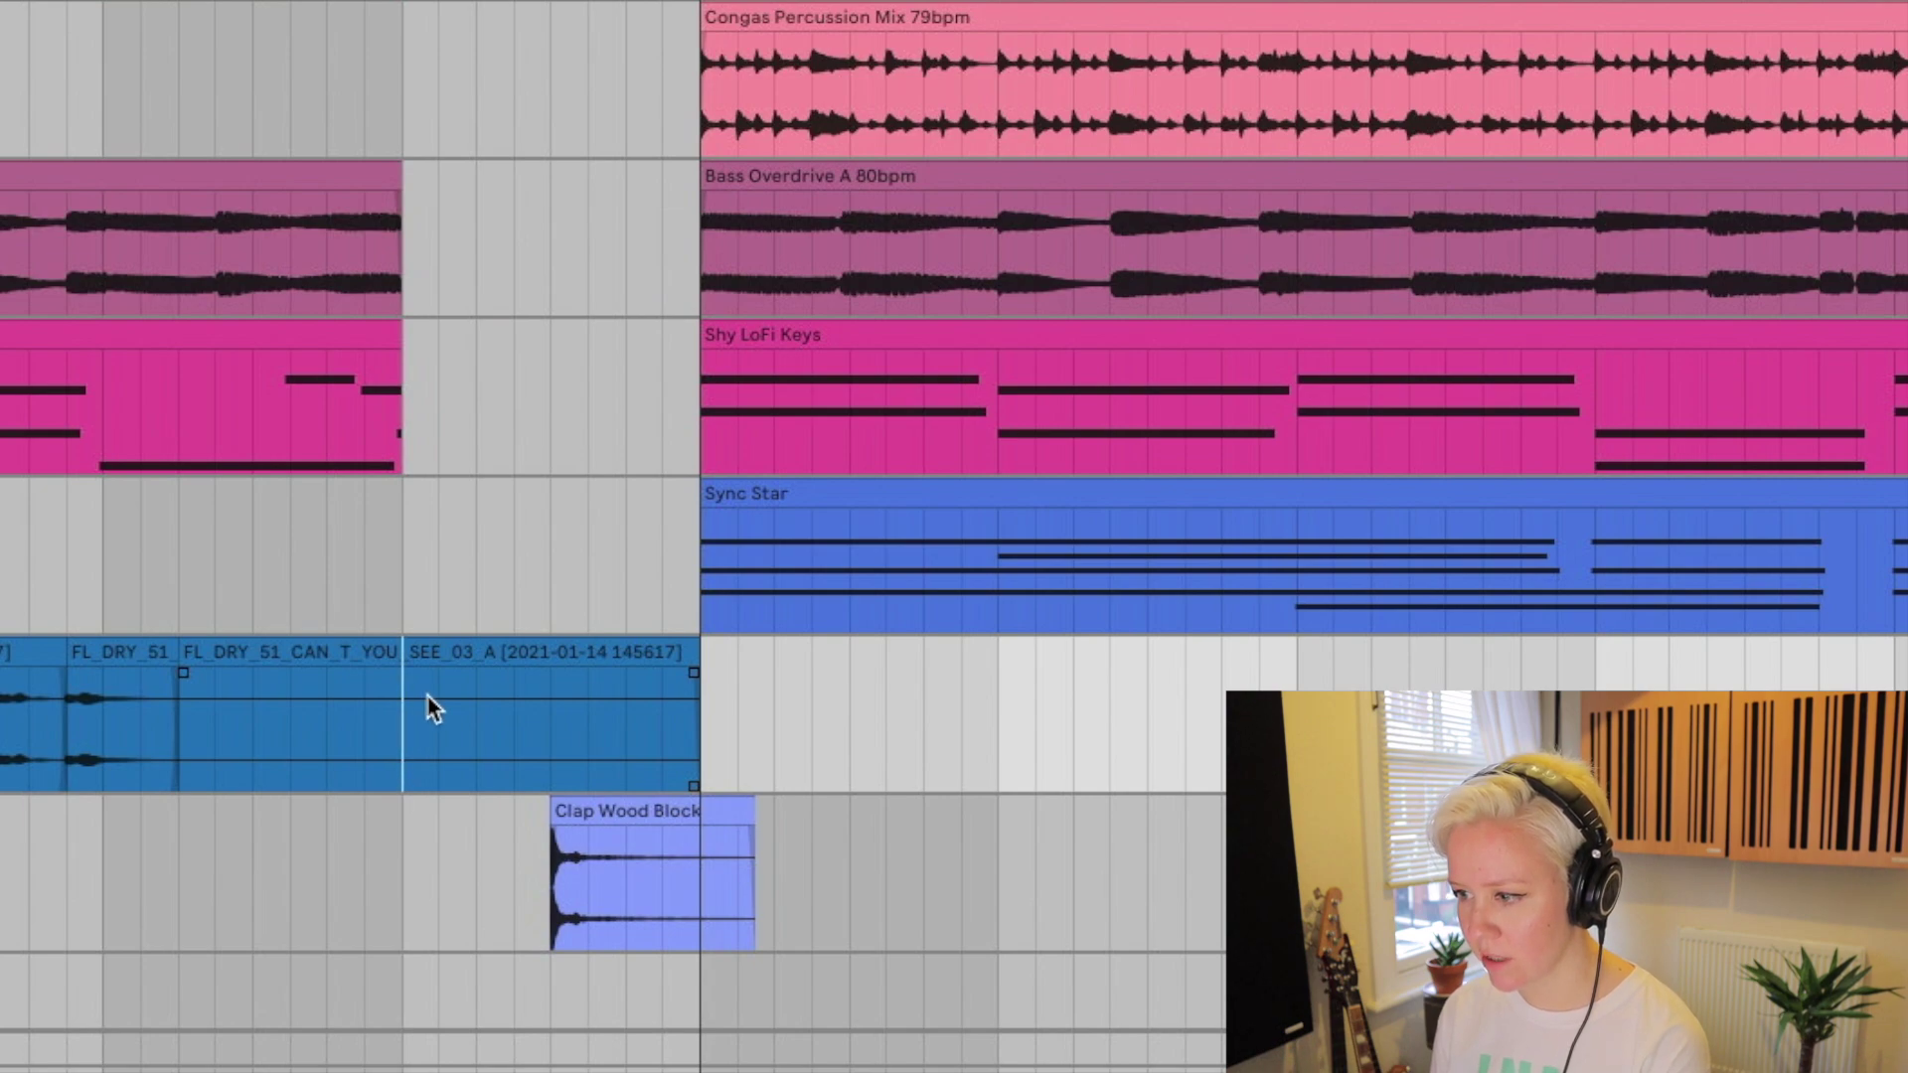
key(ctrl+v)
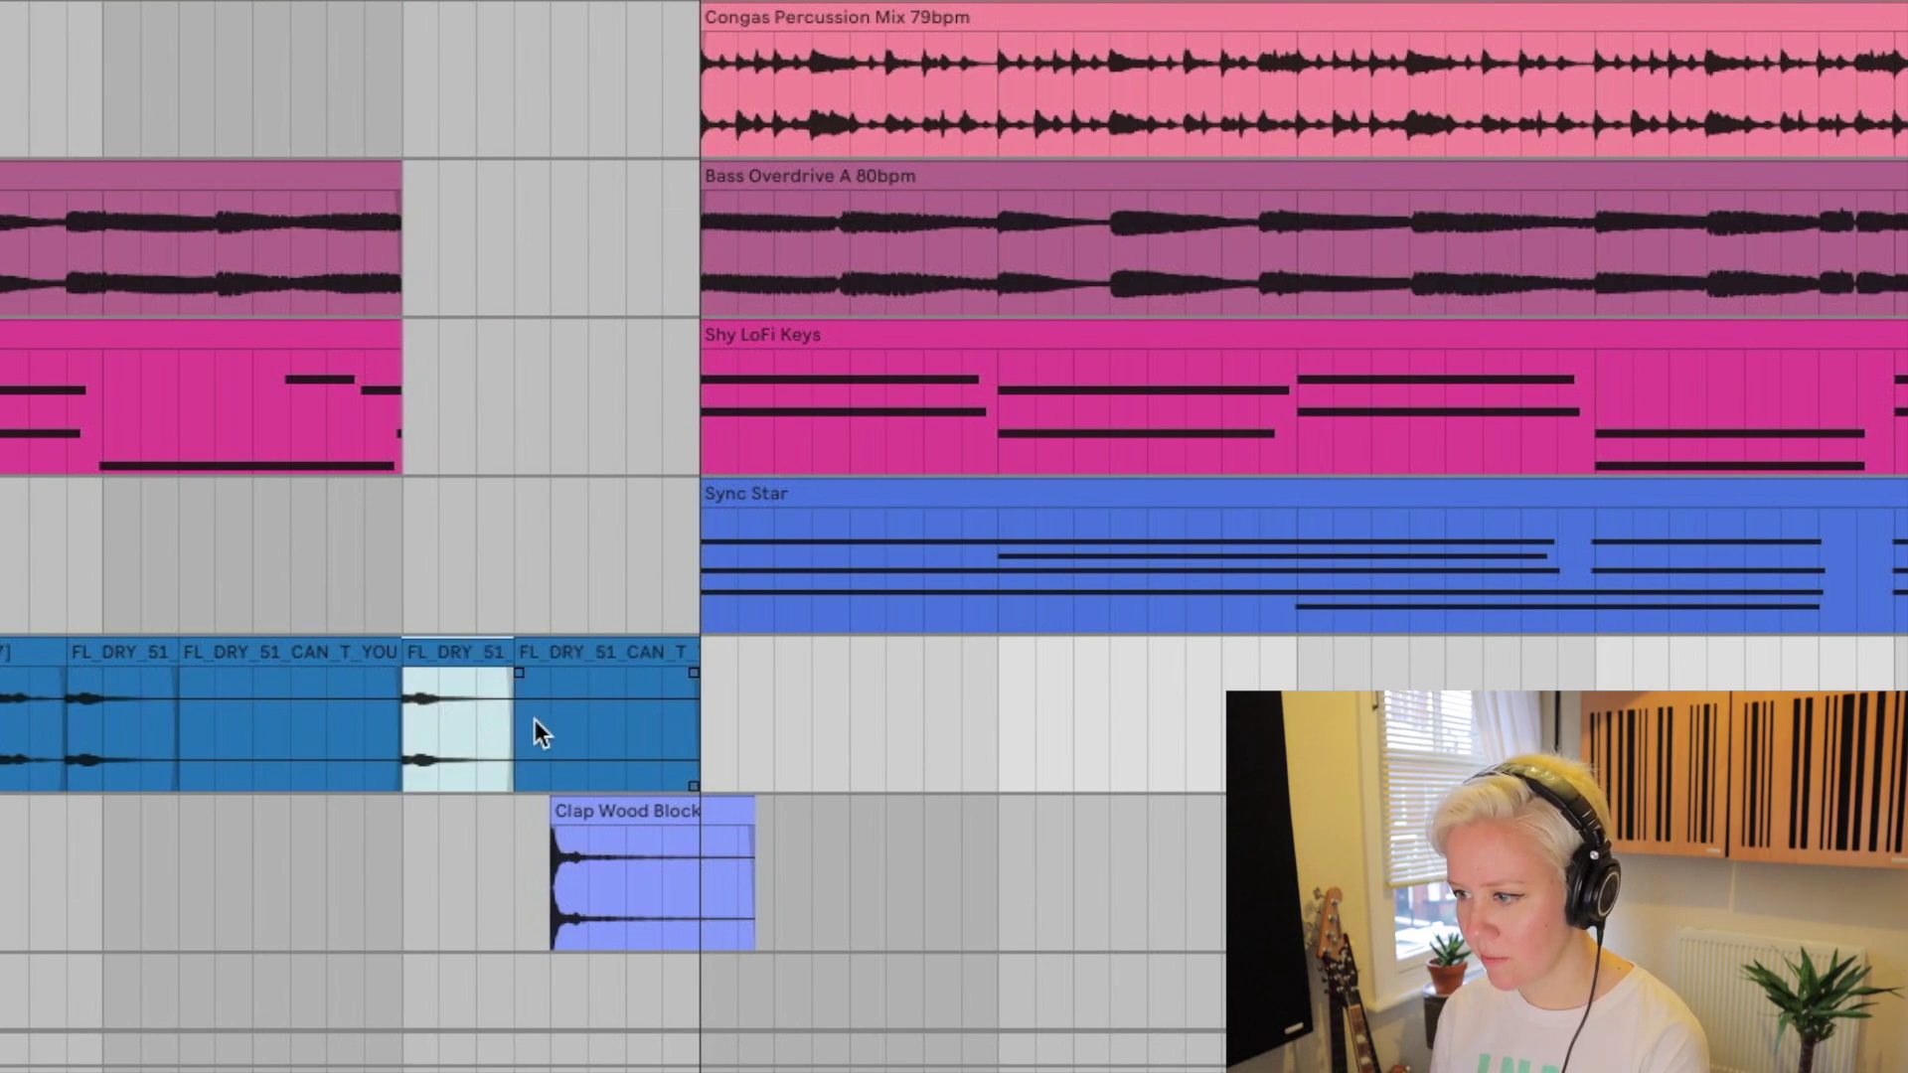
click(471, 731)
key(ctrl+v)
click(553, 729)
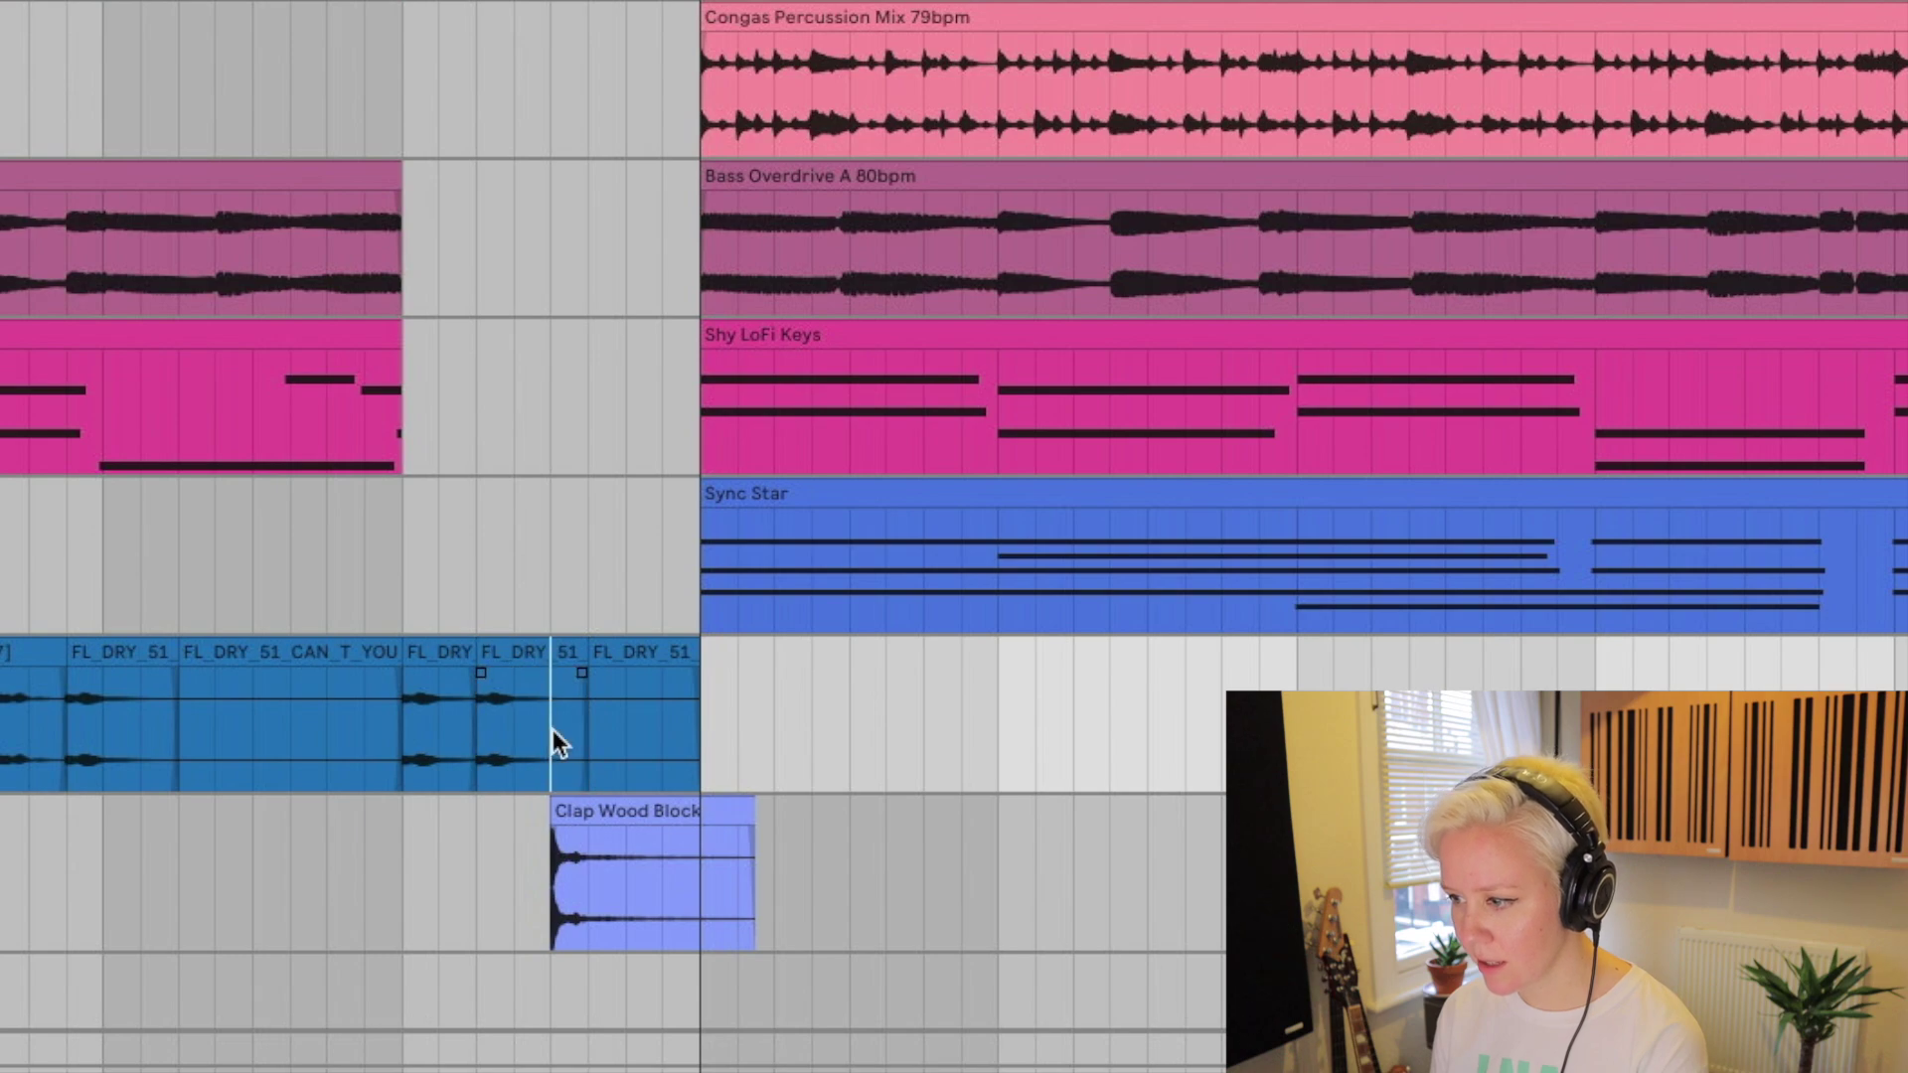
key(ctrl+v)
click(599, 729)
key(ctrl+v)
- Continue the vocal chops with tighter spacing by pasting the slice at 16.4 and 16.4.2
scroll(634, 730, up, 3)
scroll(634, 742, up, 2)
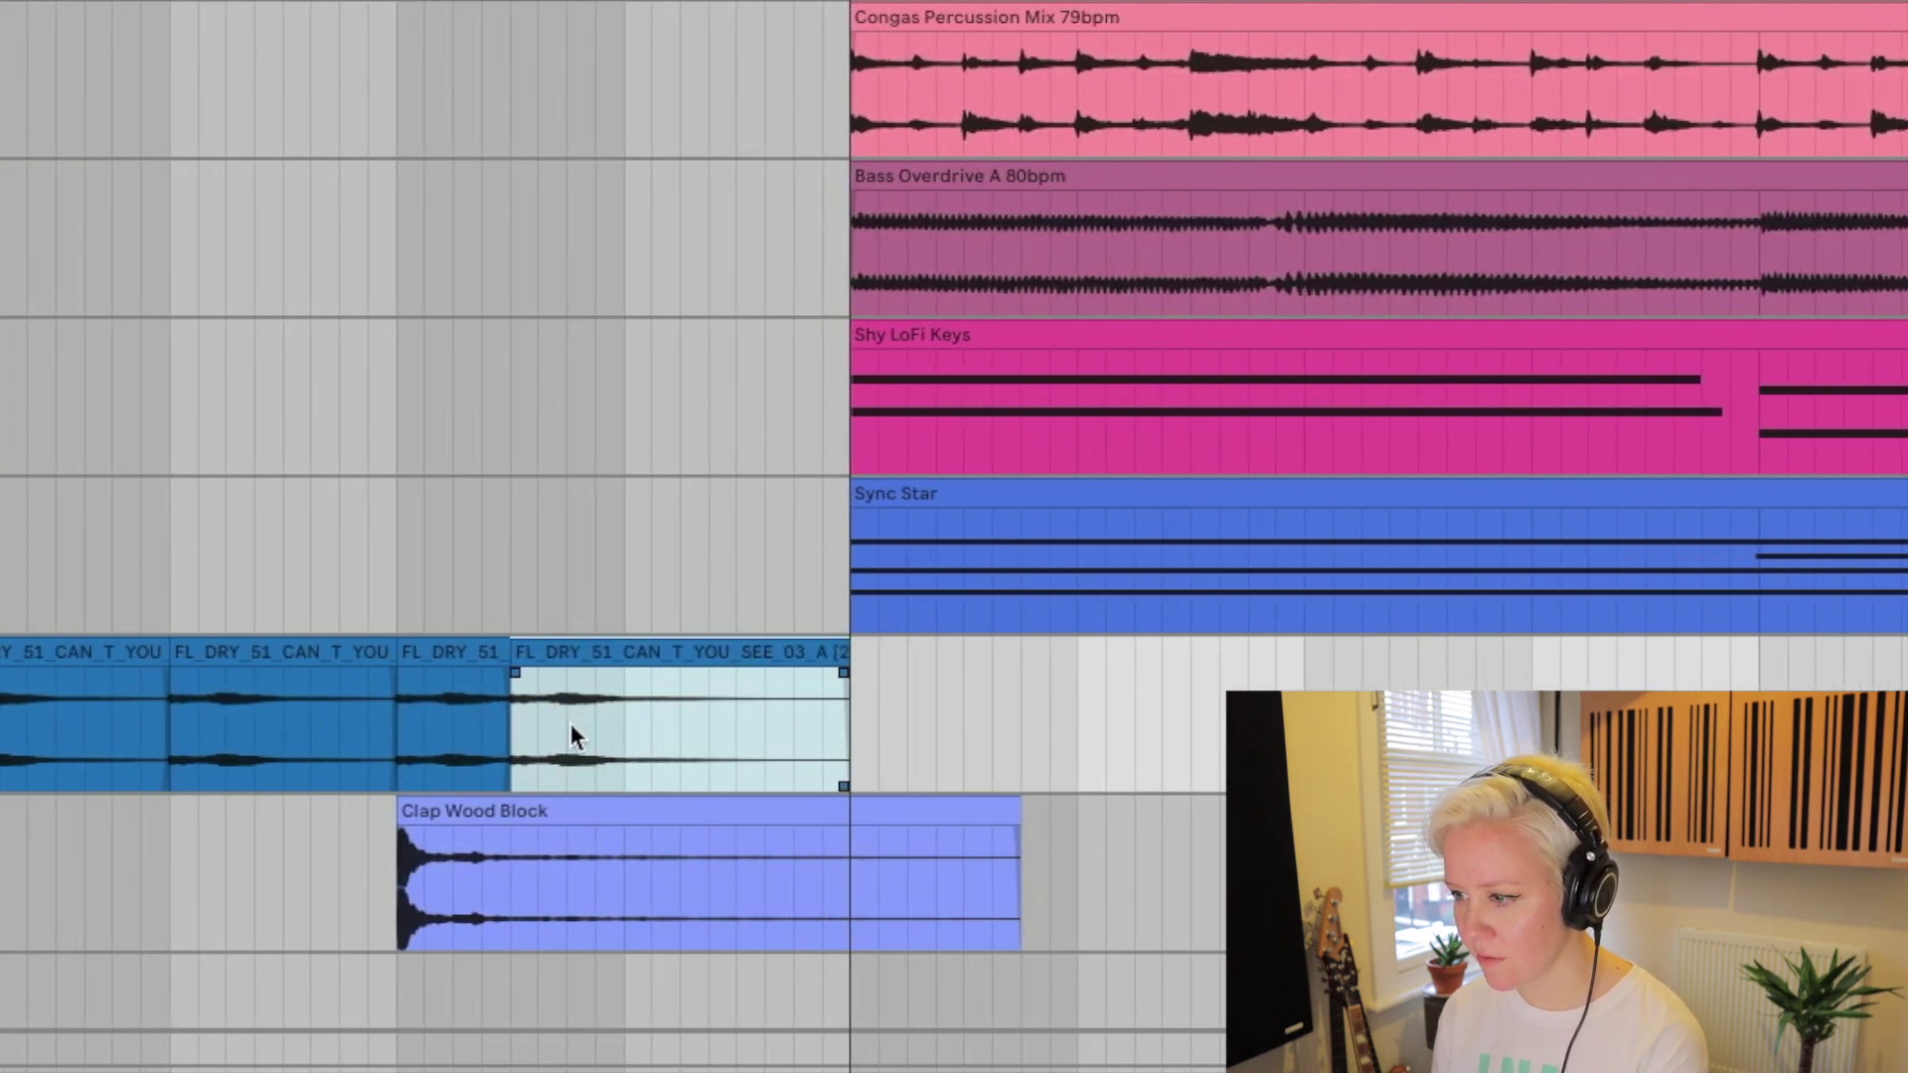
click(624, 735)
key(ctrl+v)
click(705, 726)
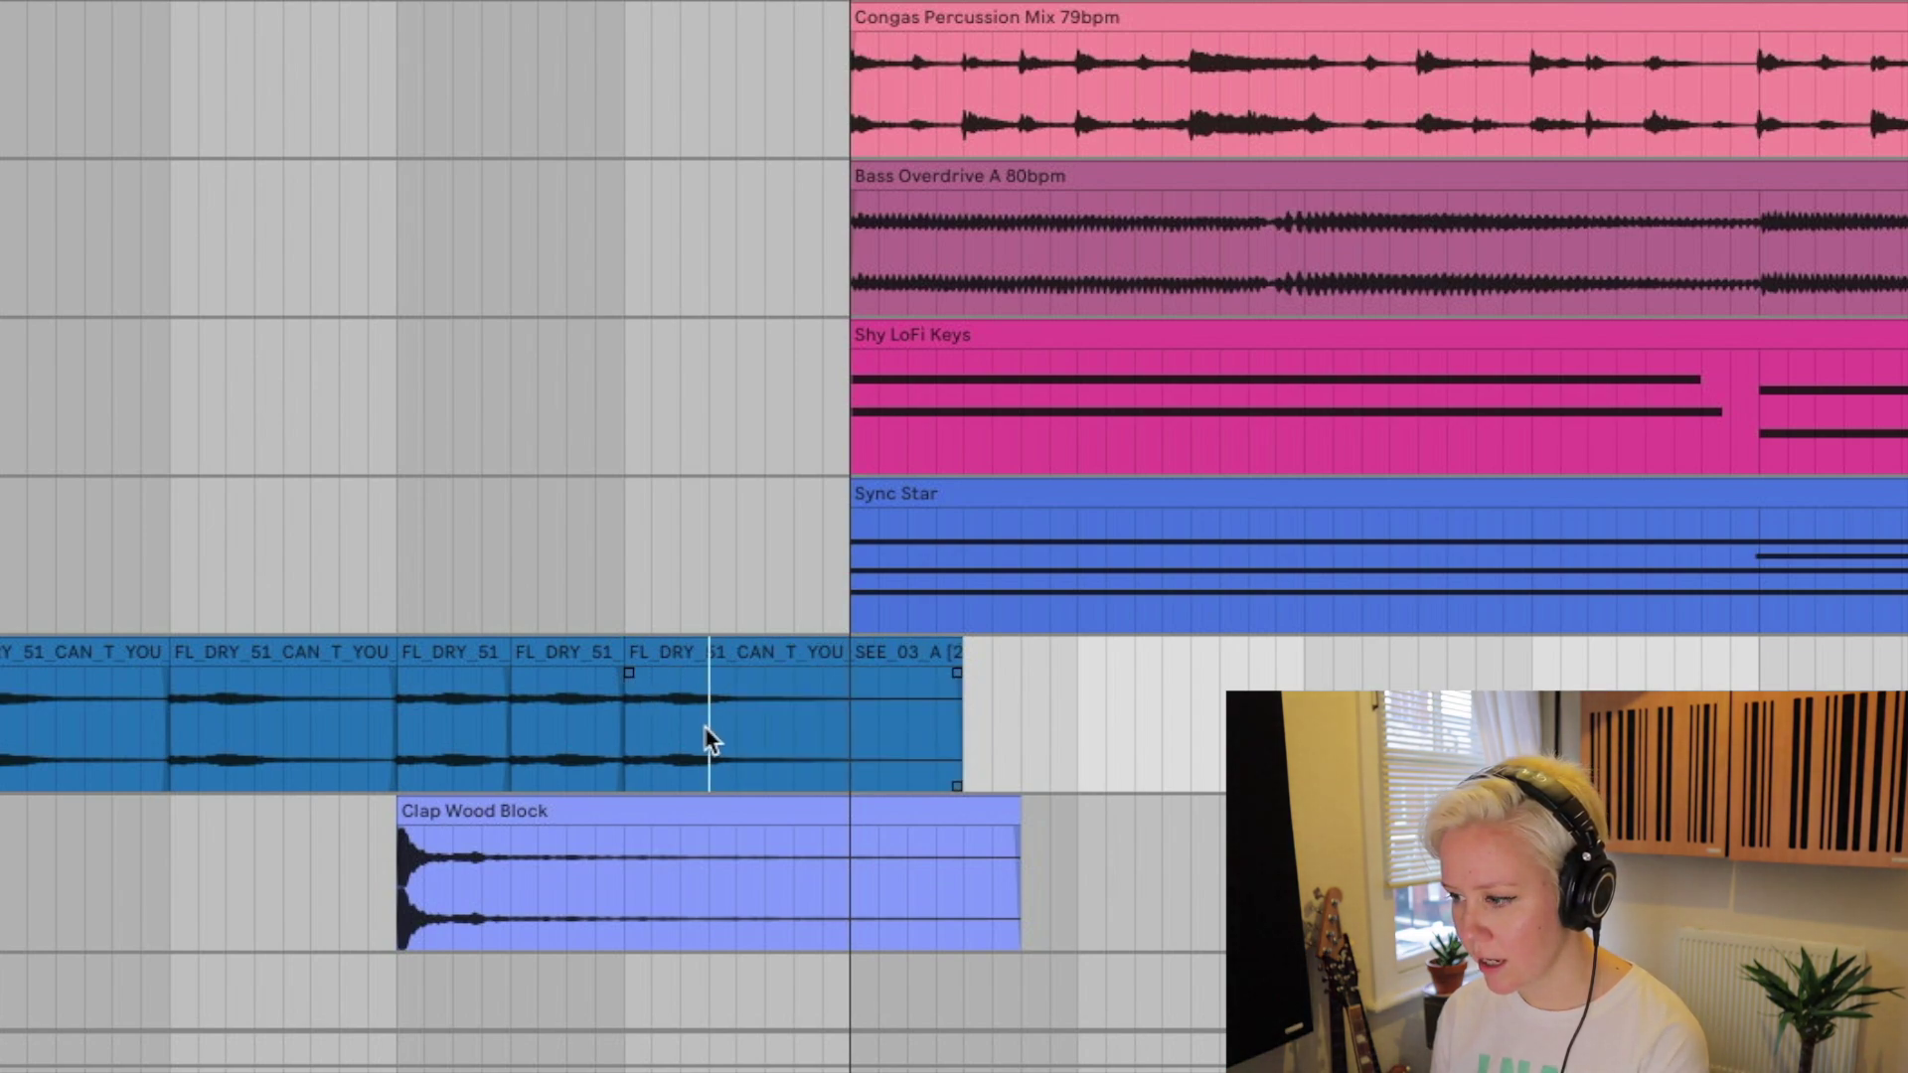
click(668, 725)
key(ctrl+v)
- Add another vocal slice a sixteenth note further on, at 16.4.3
click(726, 730)
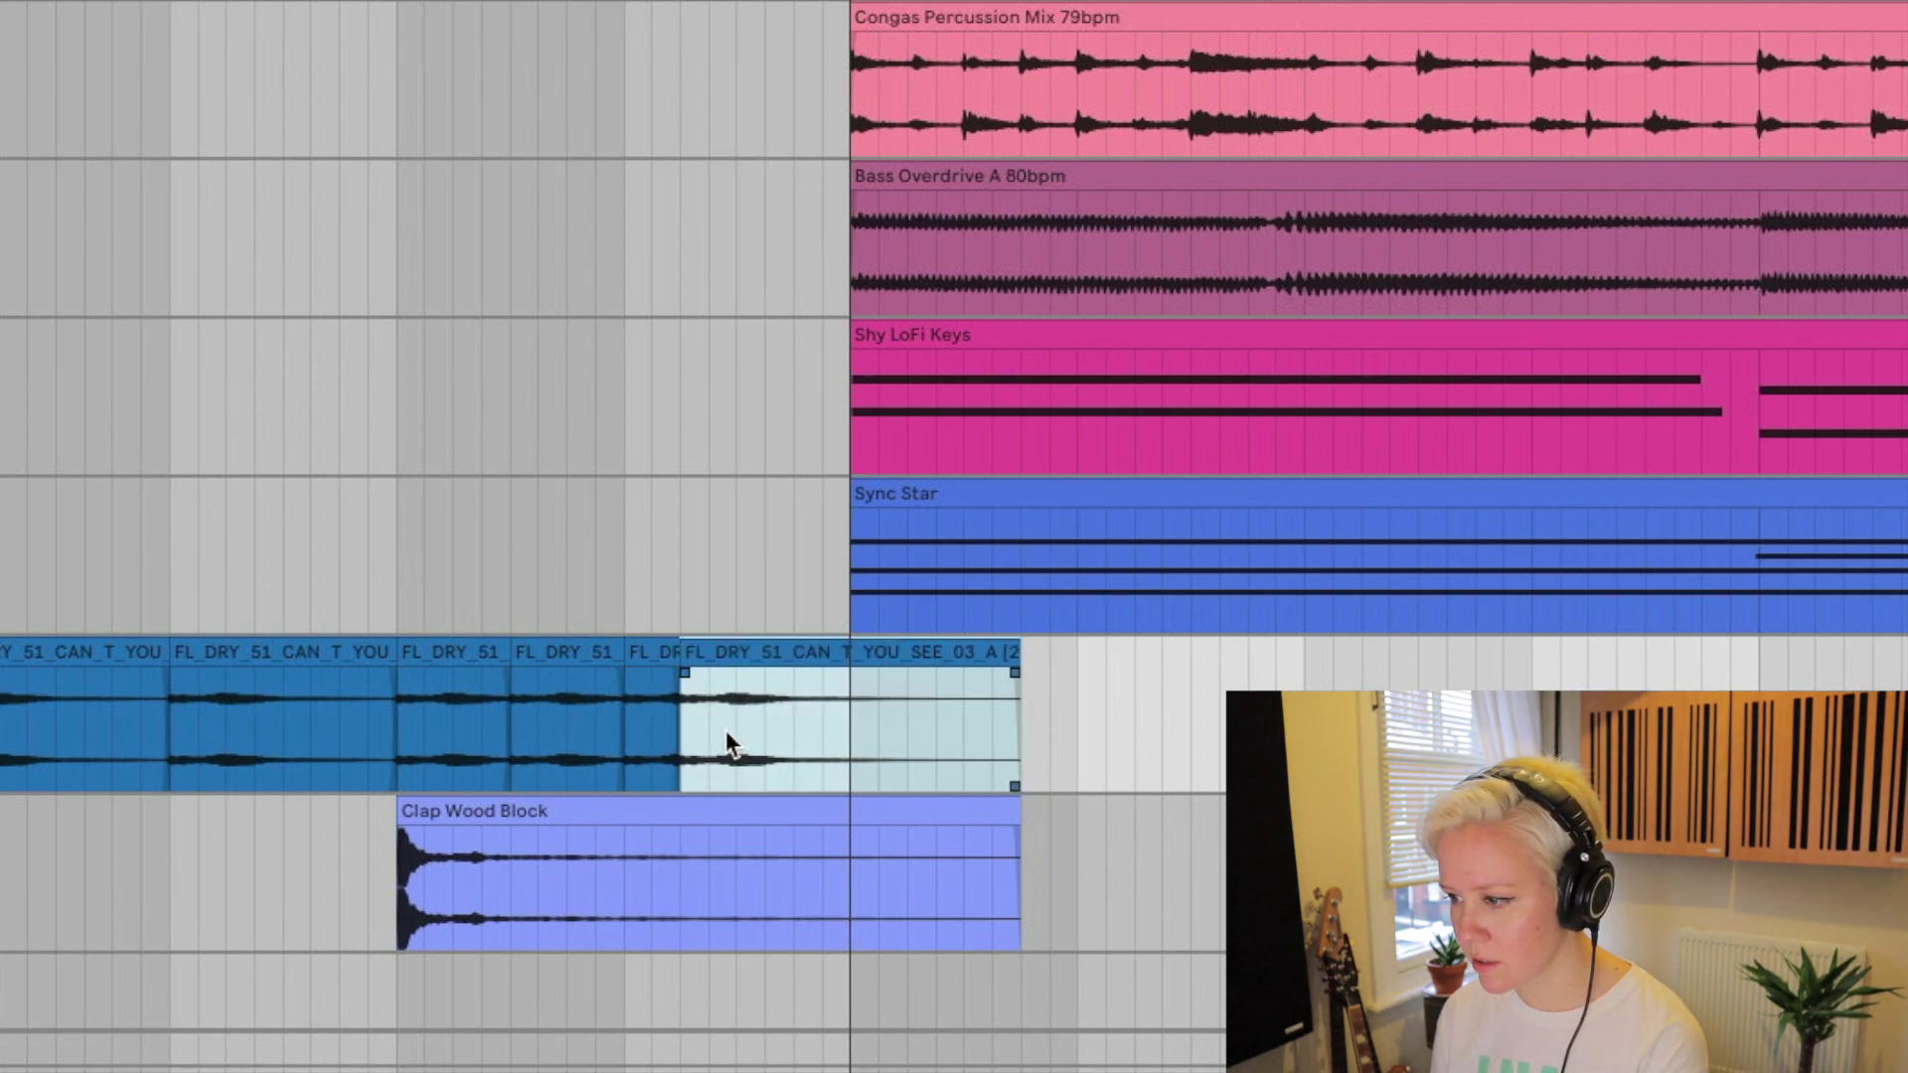
click(462, 718)
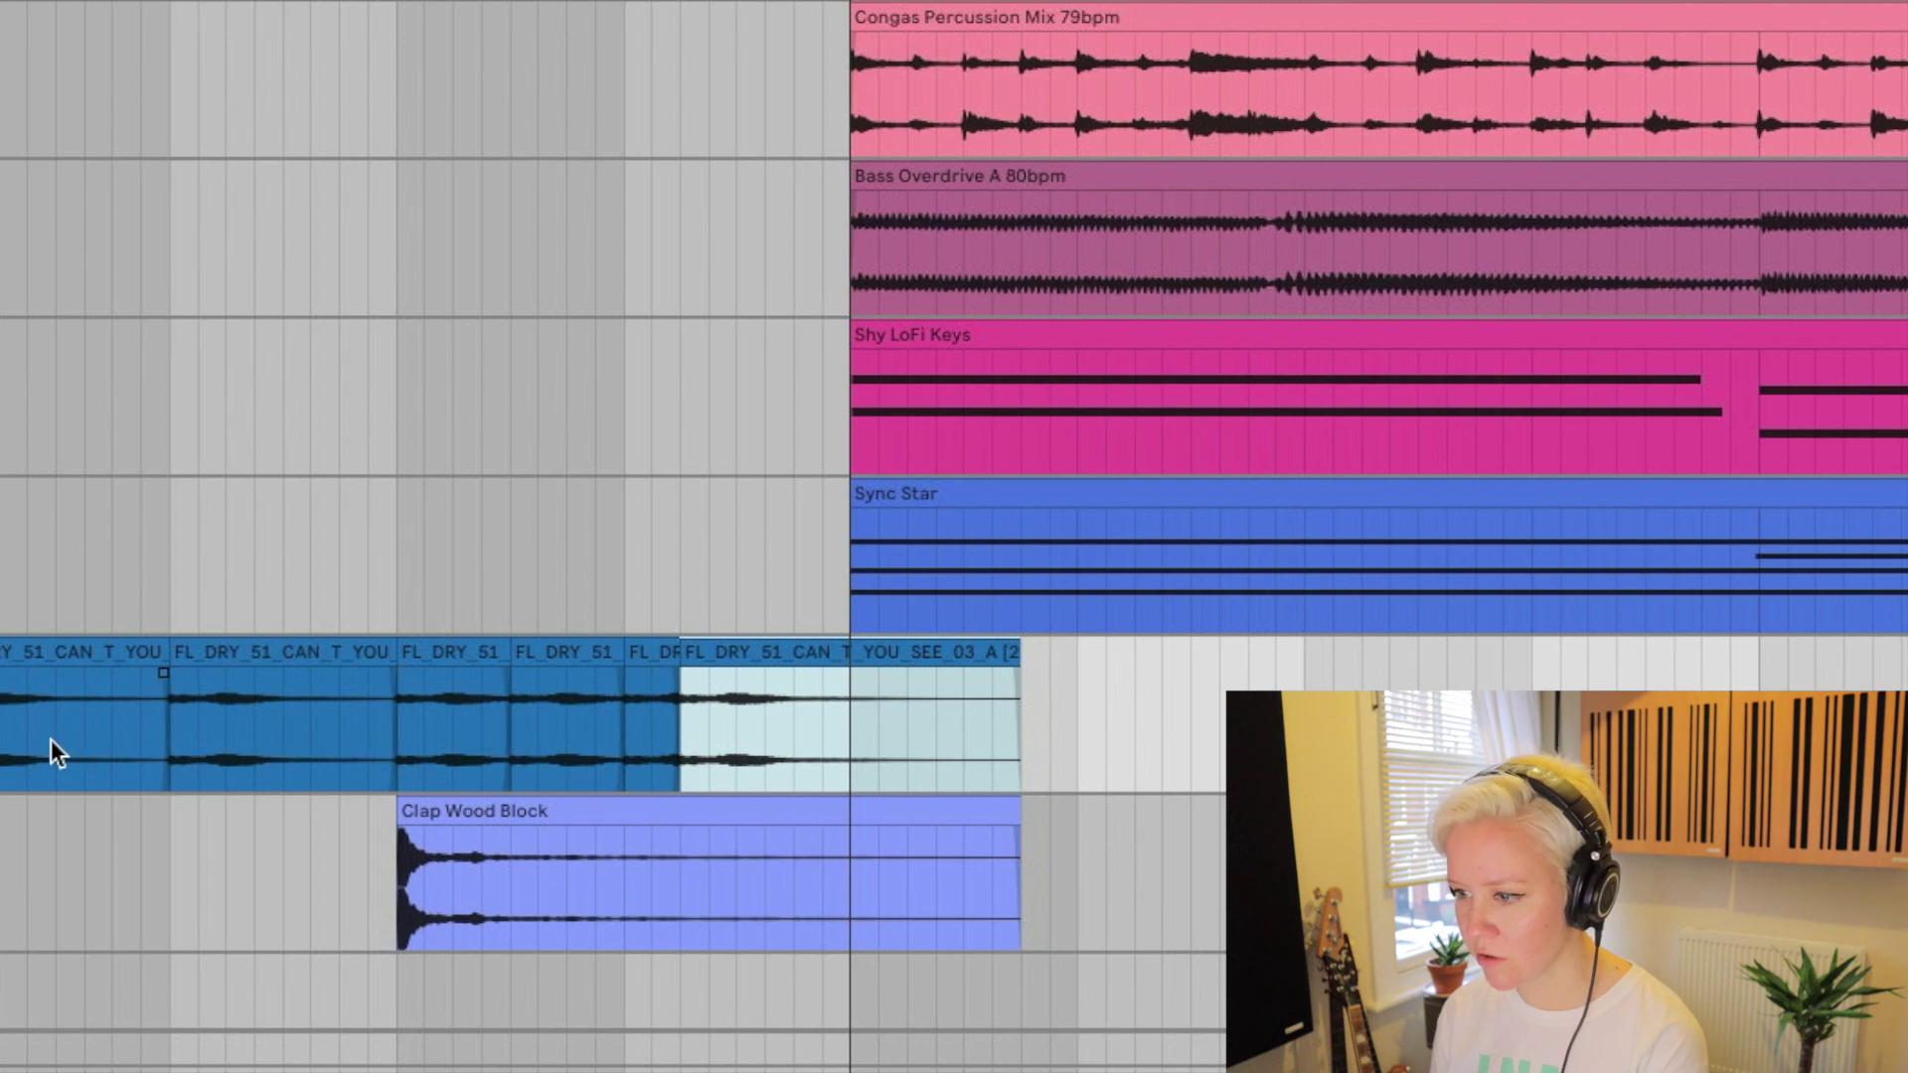
click(243, 742)
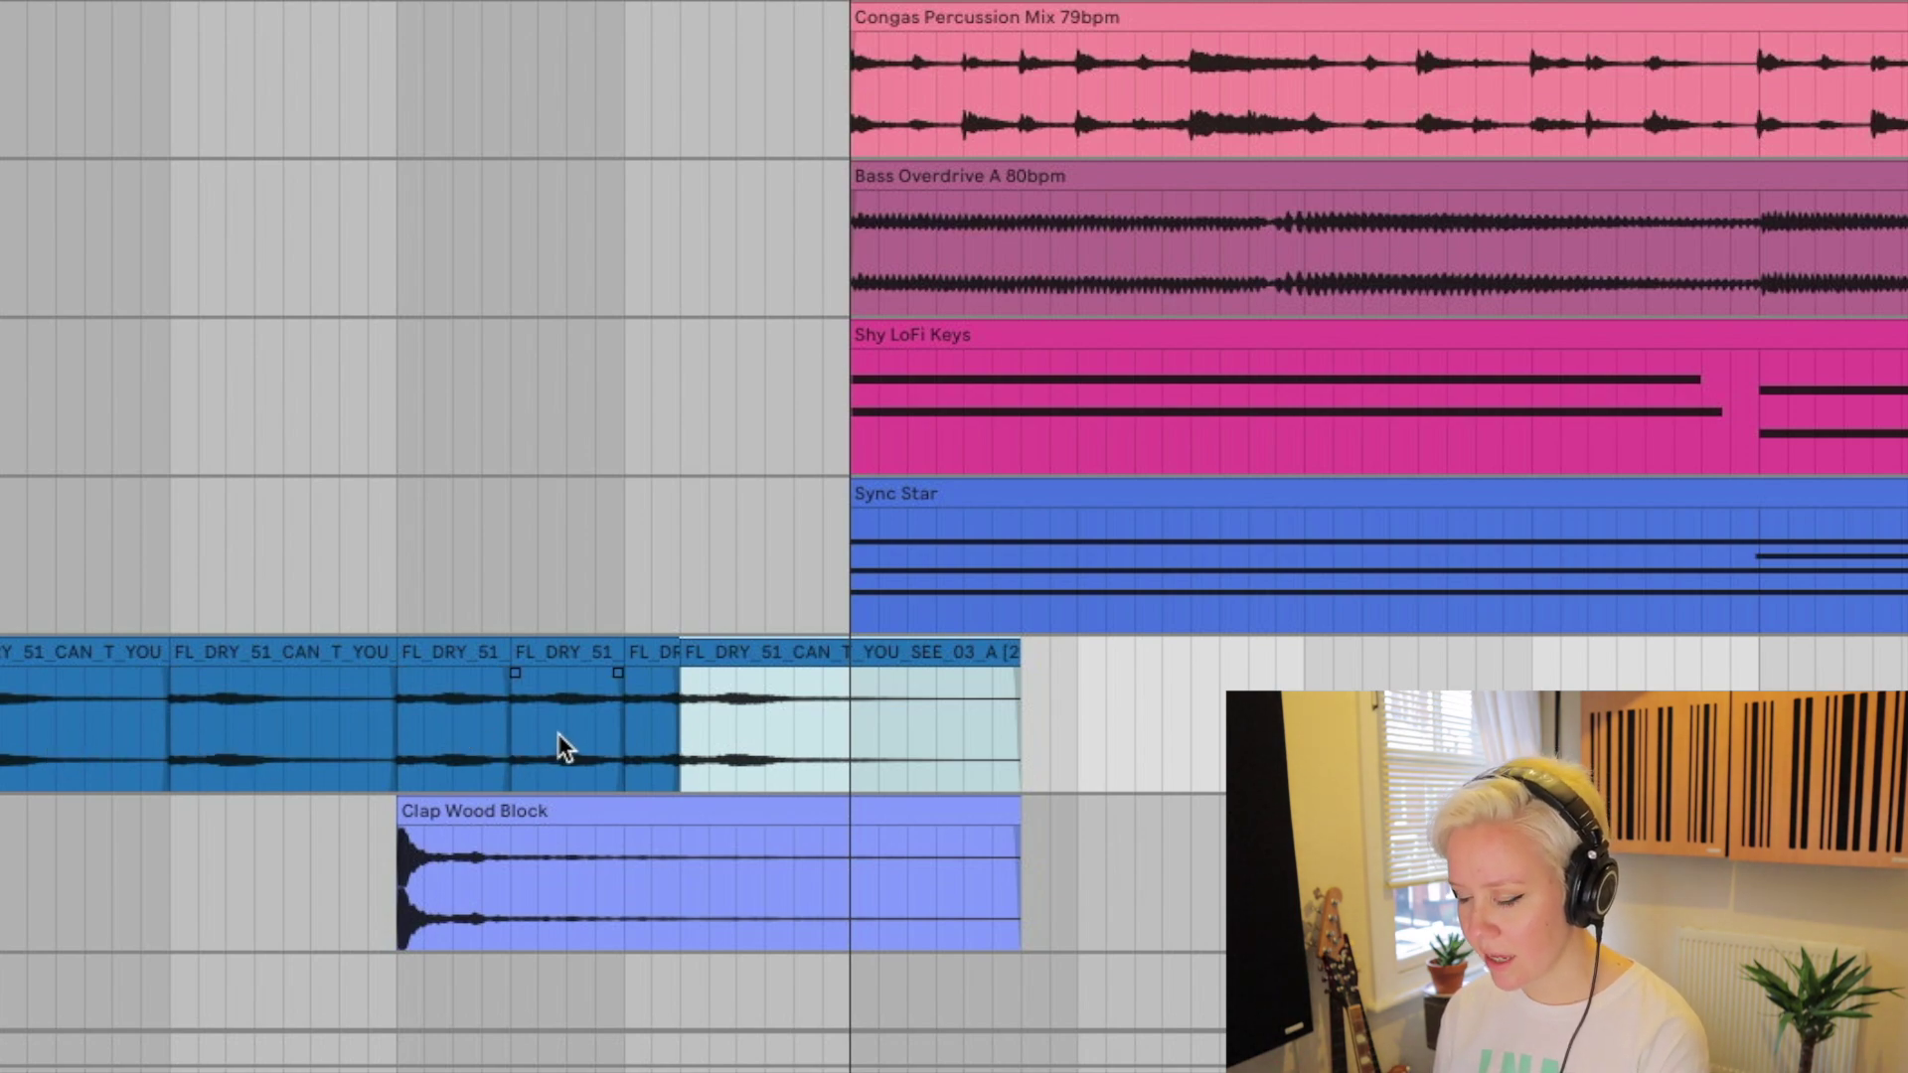
click(700, 753)
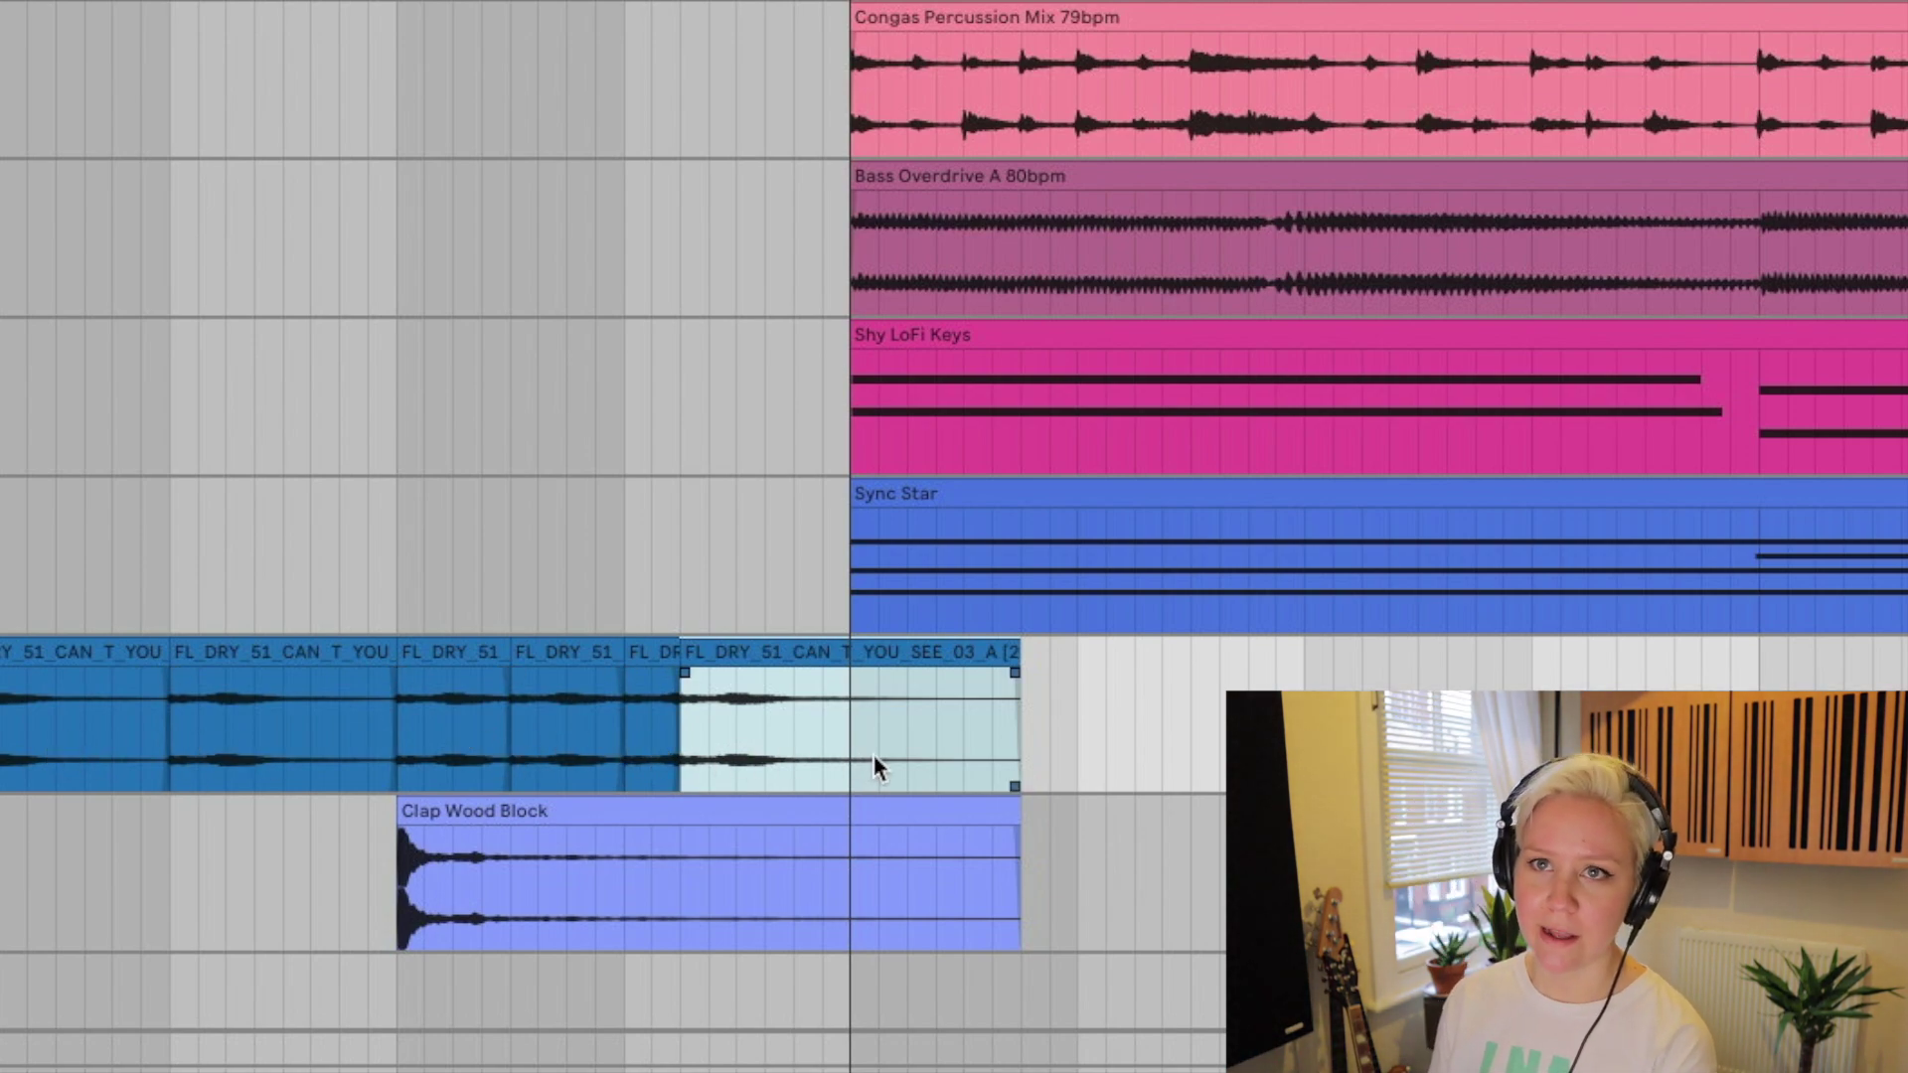
click(731, 726)
key(super+v)
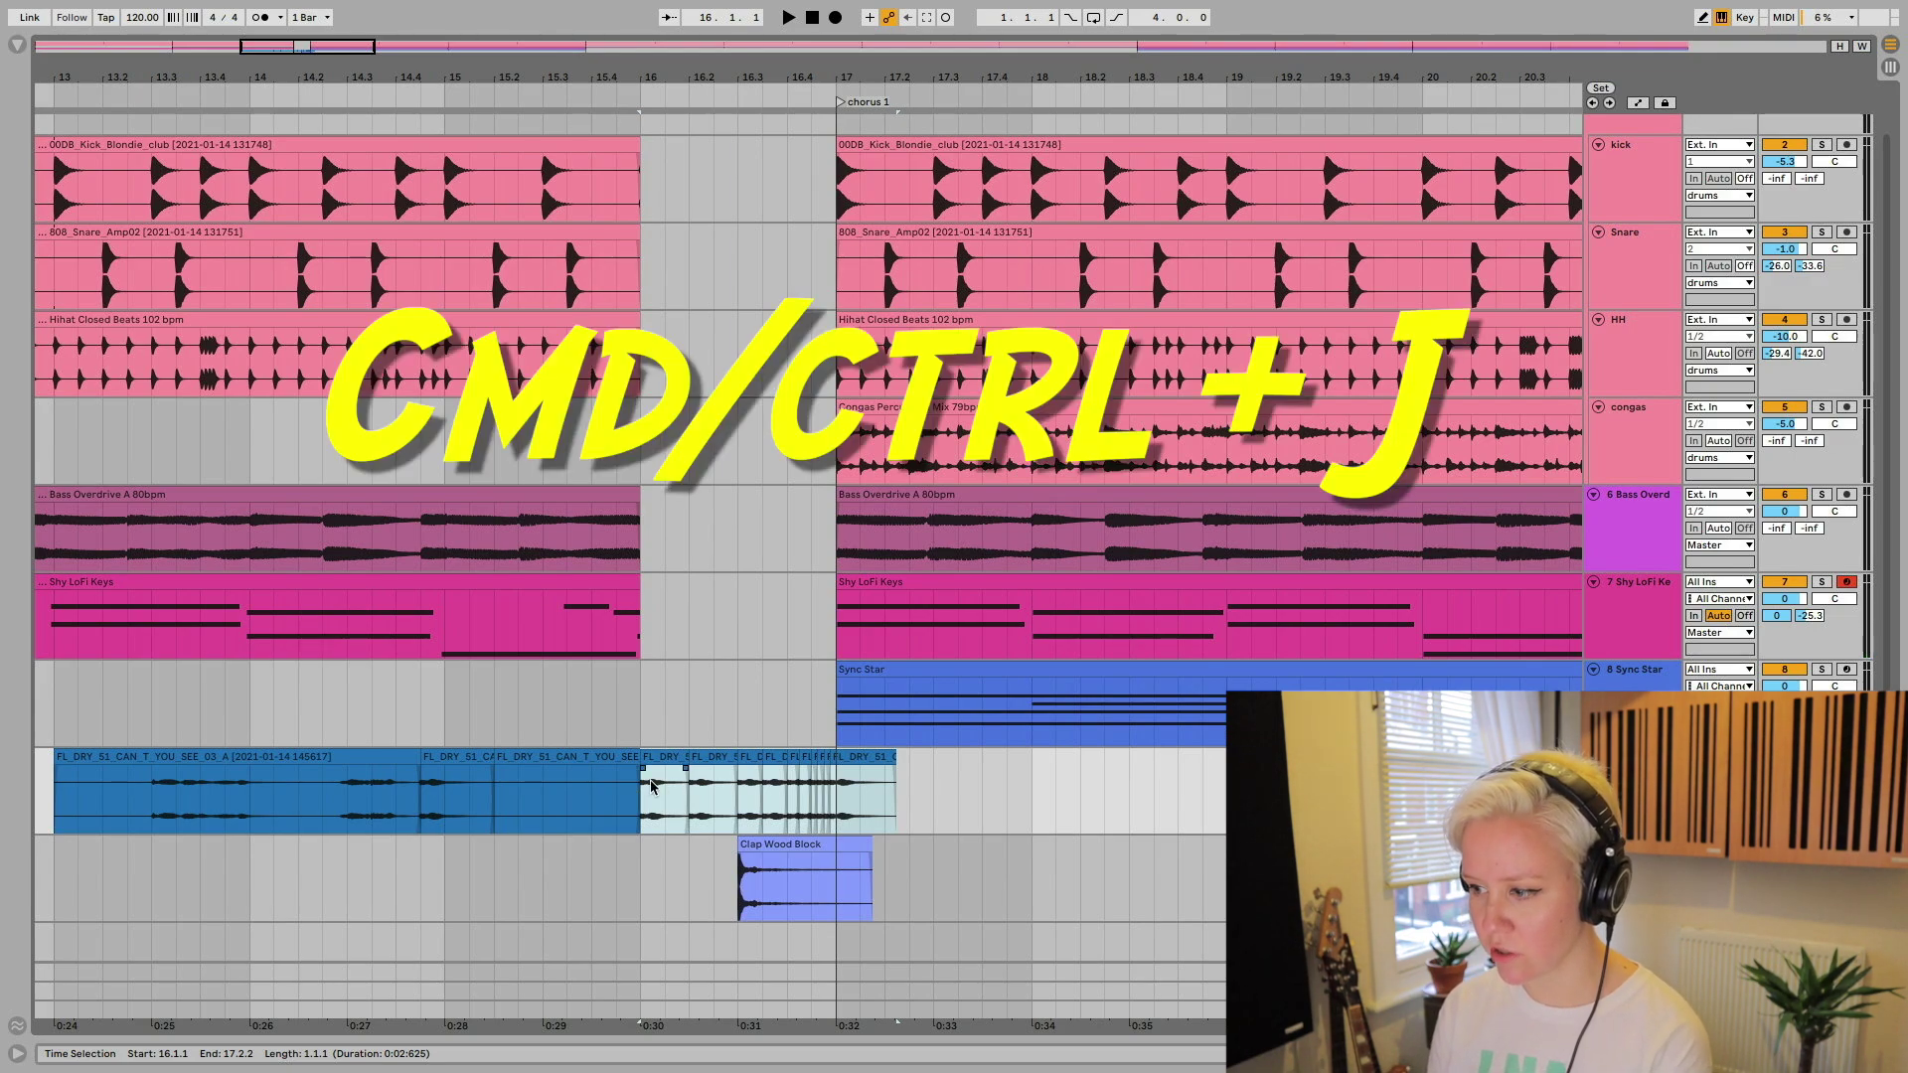
- Consolidate the vocal chops from bar 16 to 17.2.2 into one clip and open it in an enlarged clip view
key(ctrl+j)
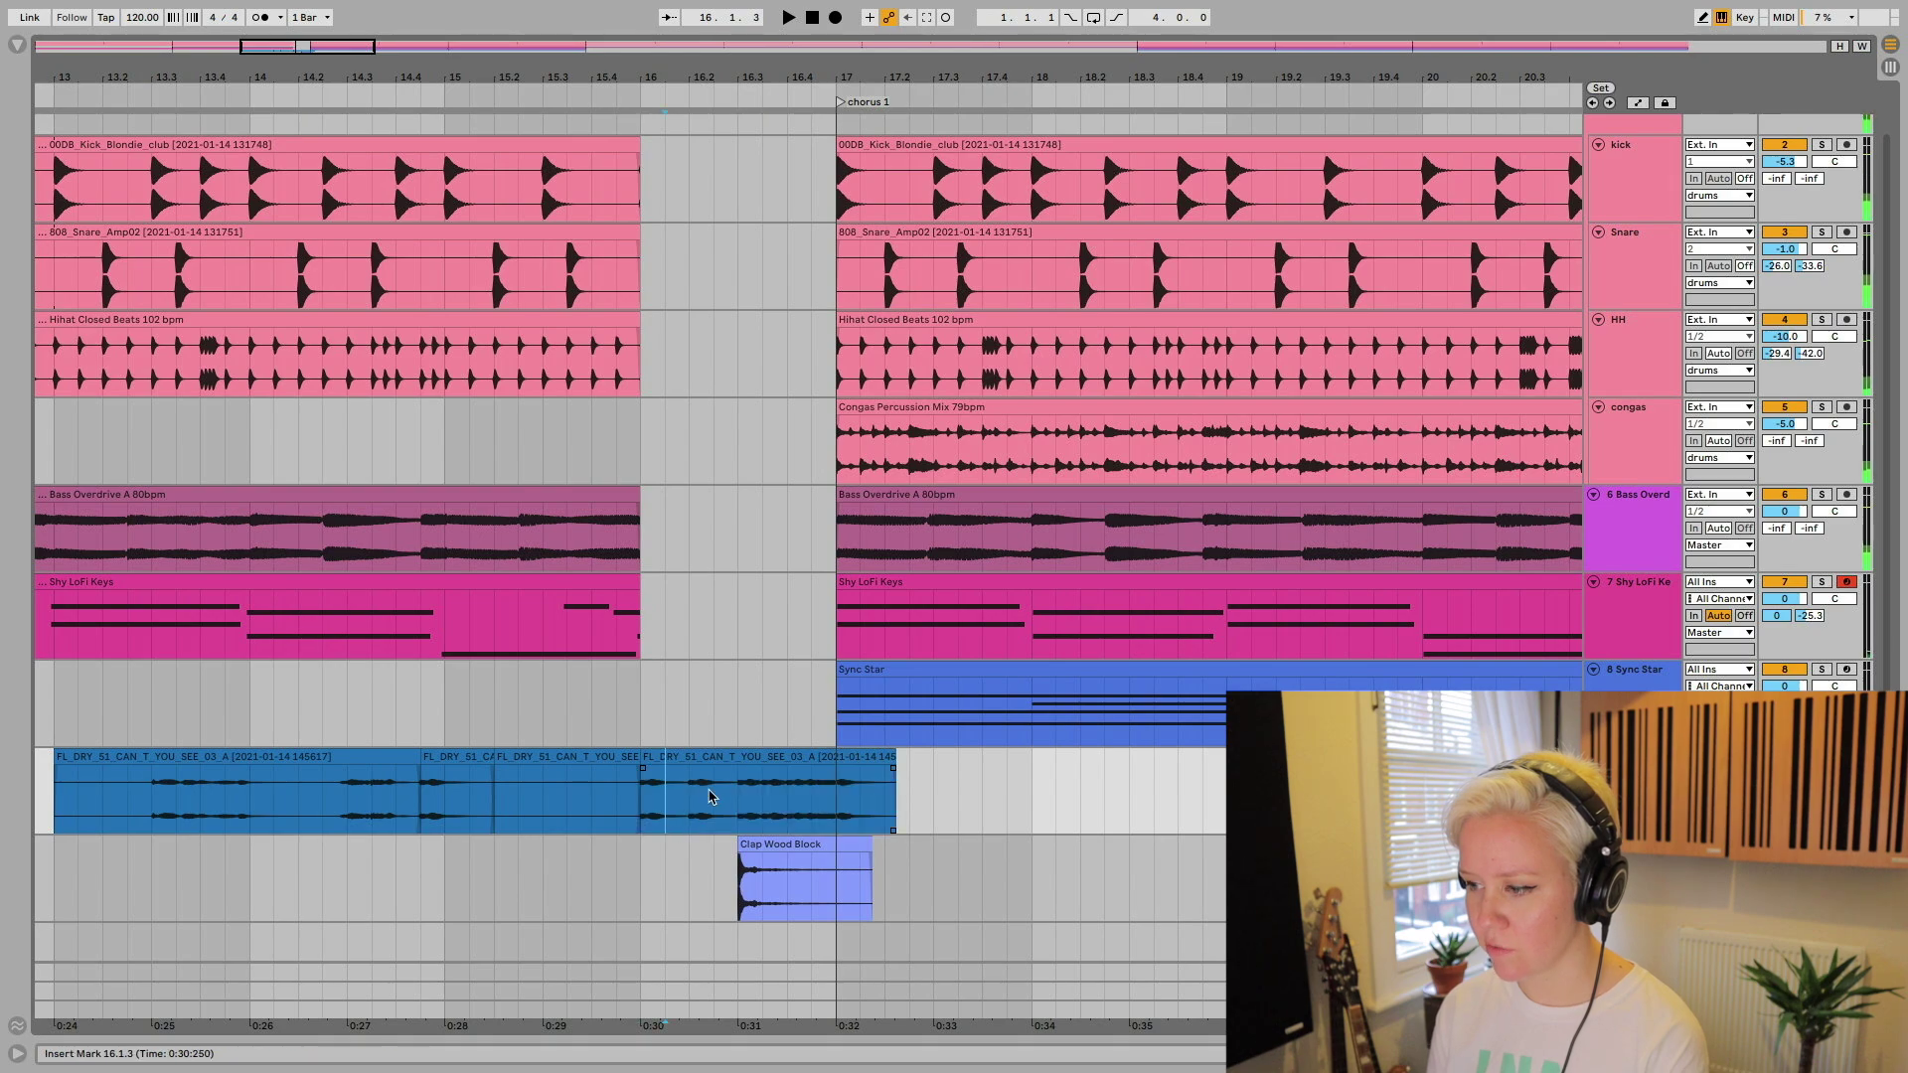
click(666, 785)
double_click(709, 755)
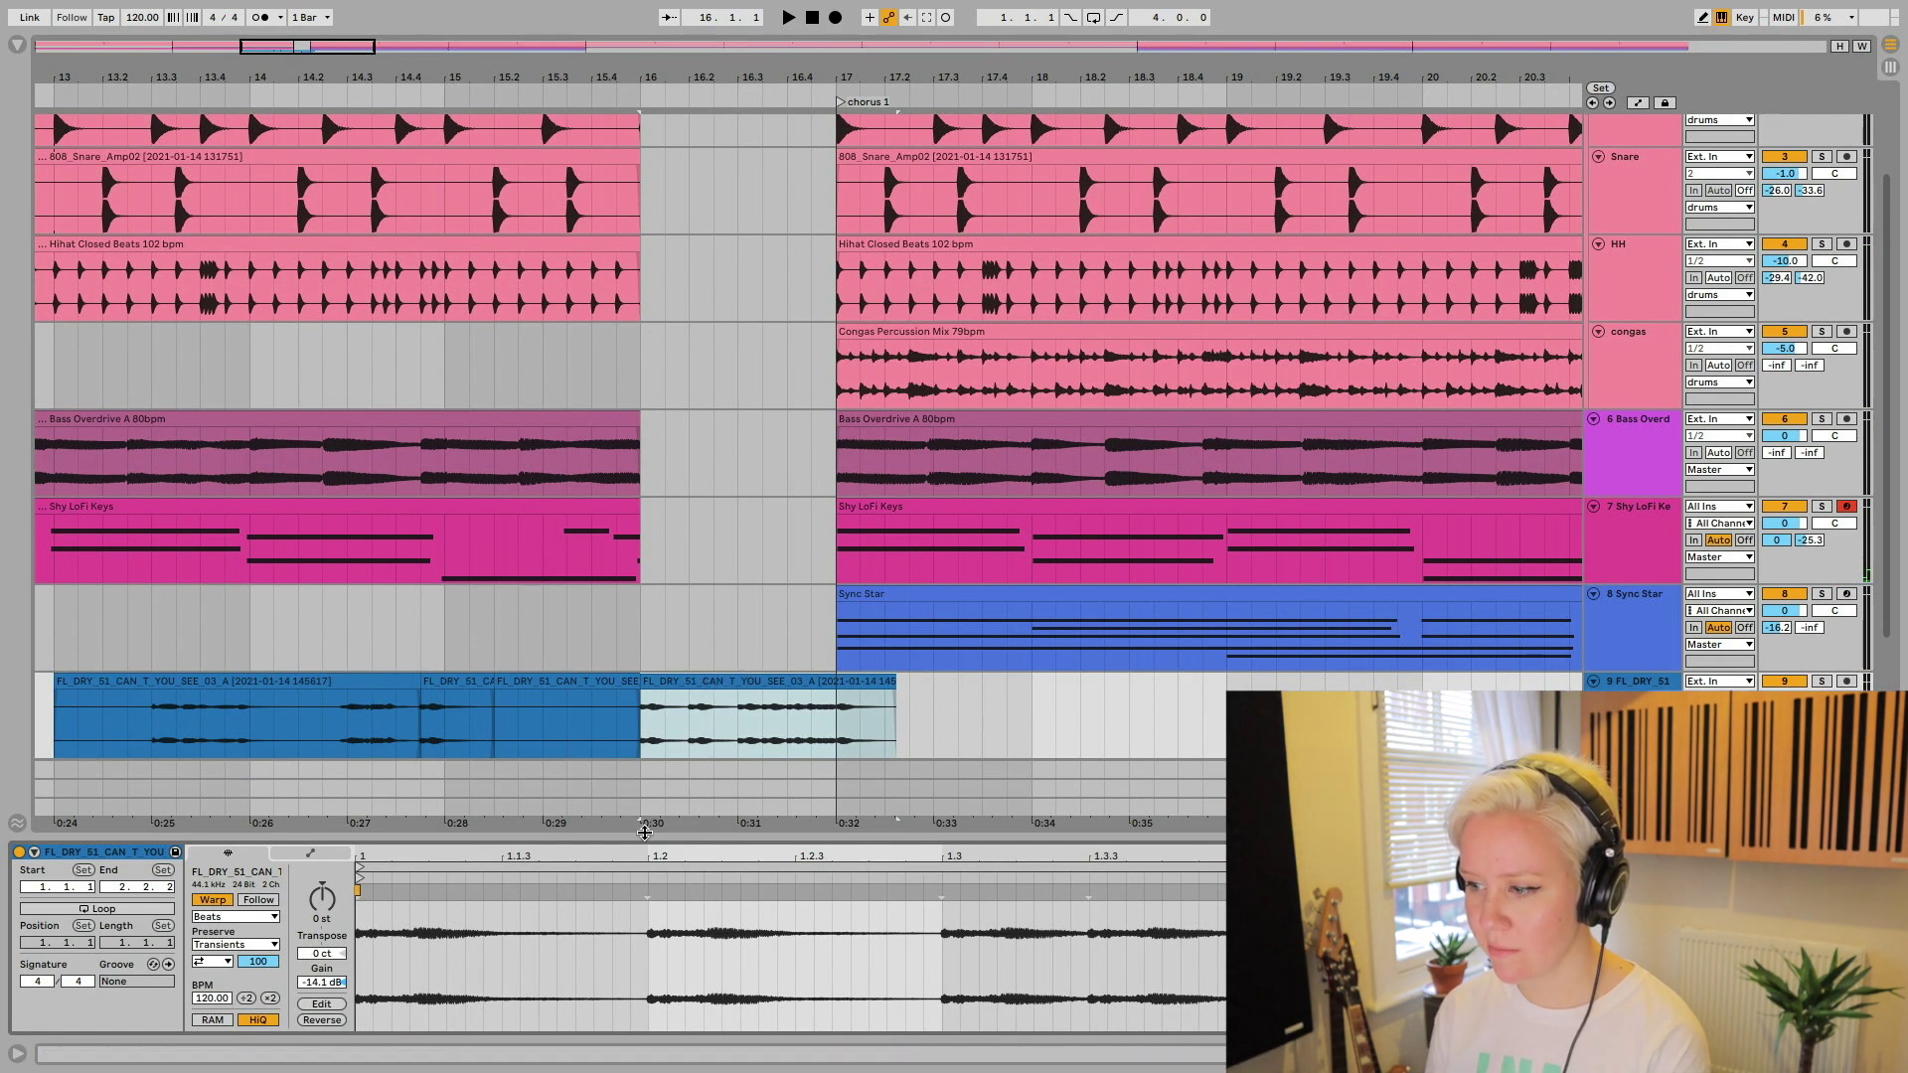
drag(646, 833, 648, 618)
- Show the consolidated clip's Transposition envelope and ramp it from 0 st at 1.2 down to -12 st at the clip's end
click(320, 641)
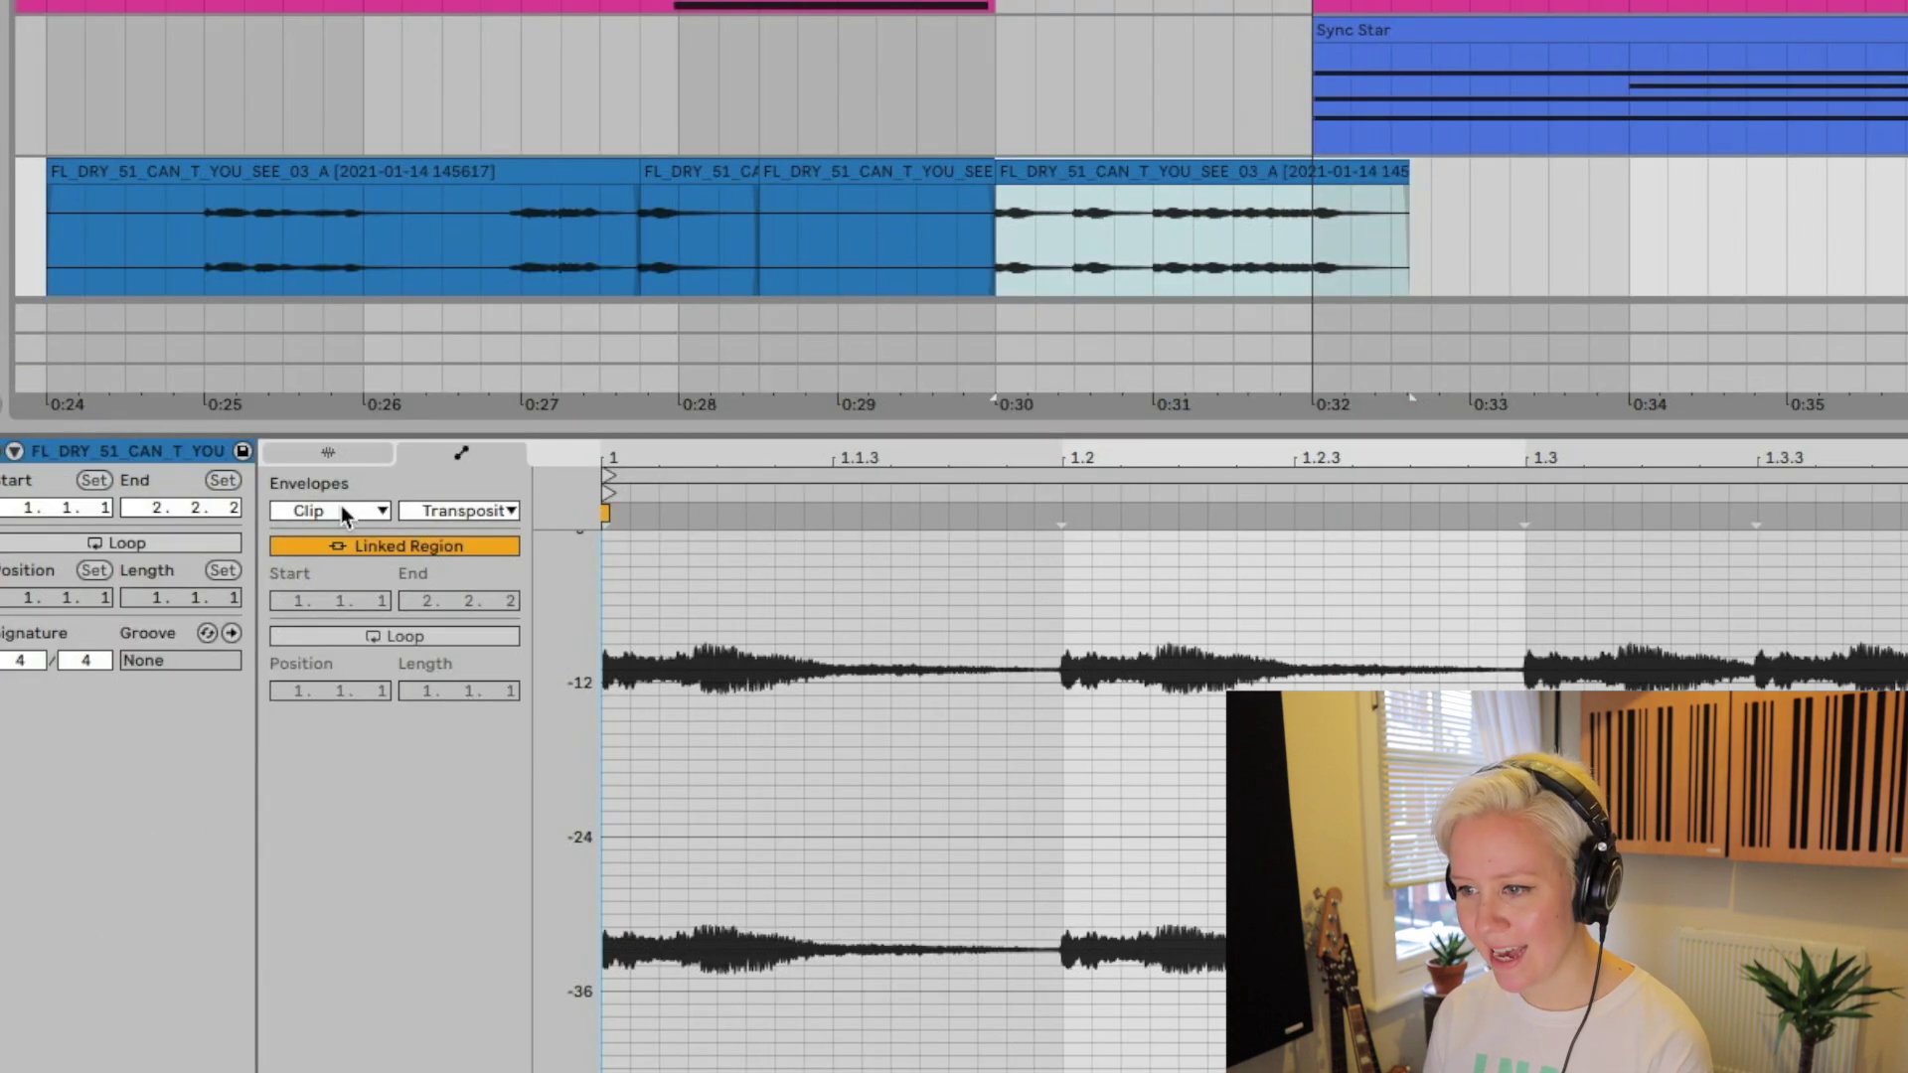
click(345, 418)
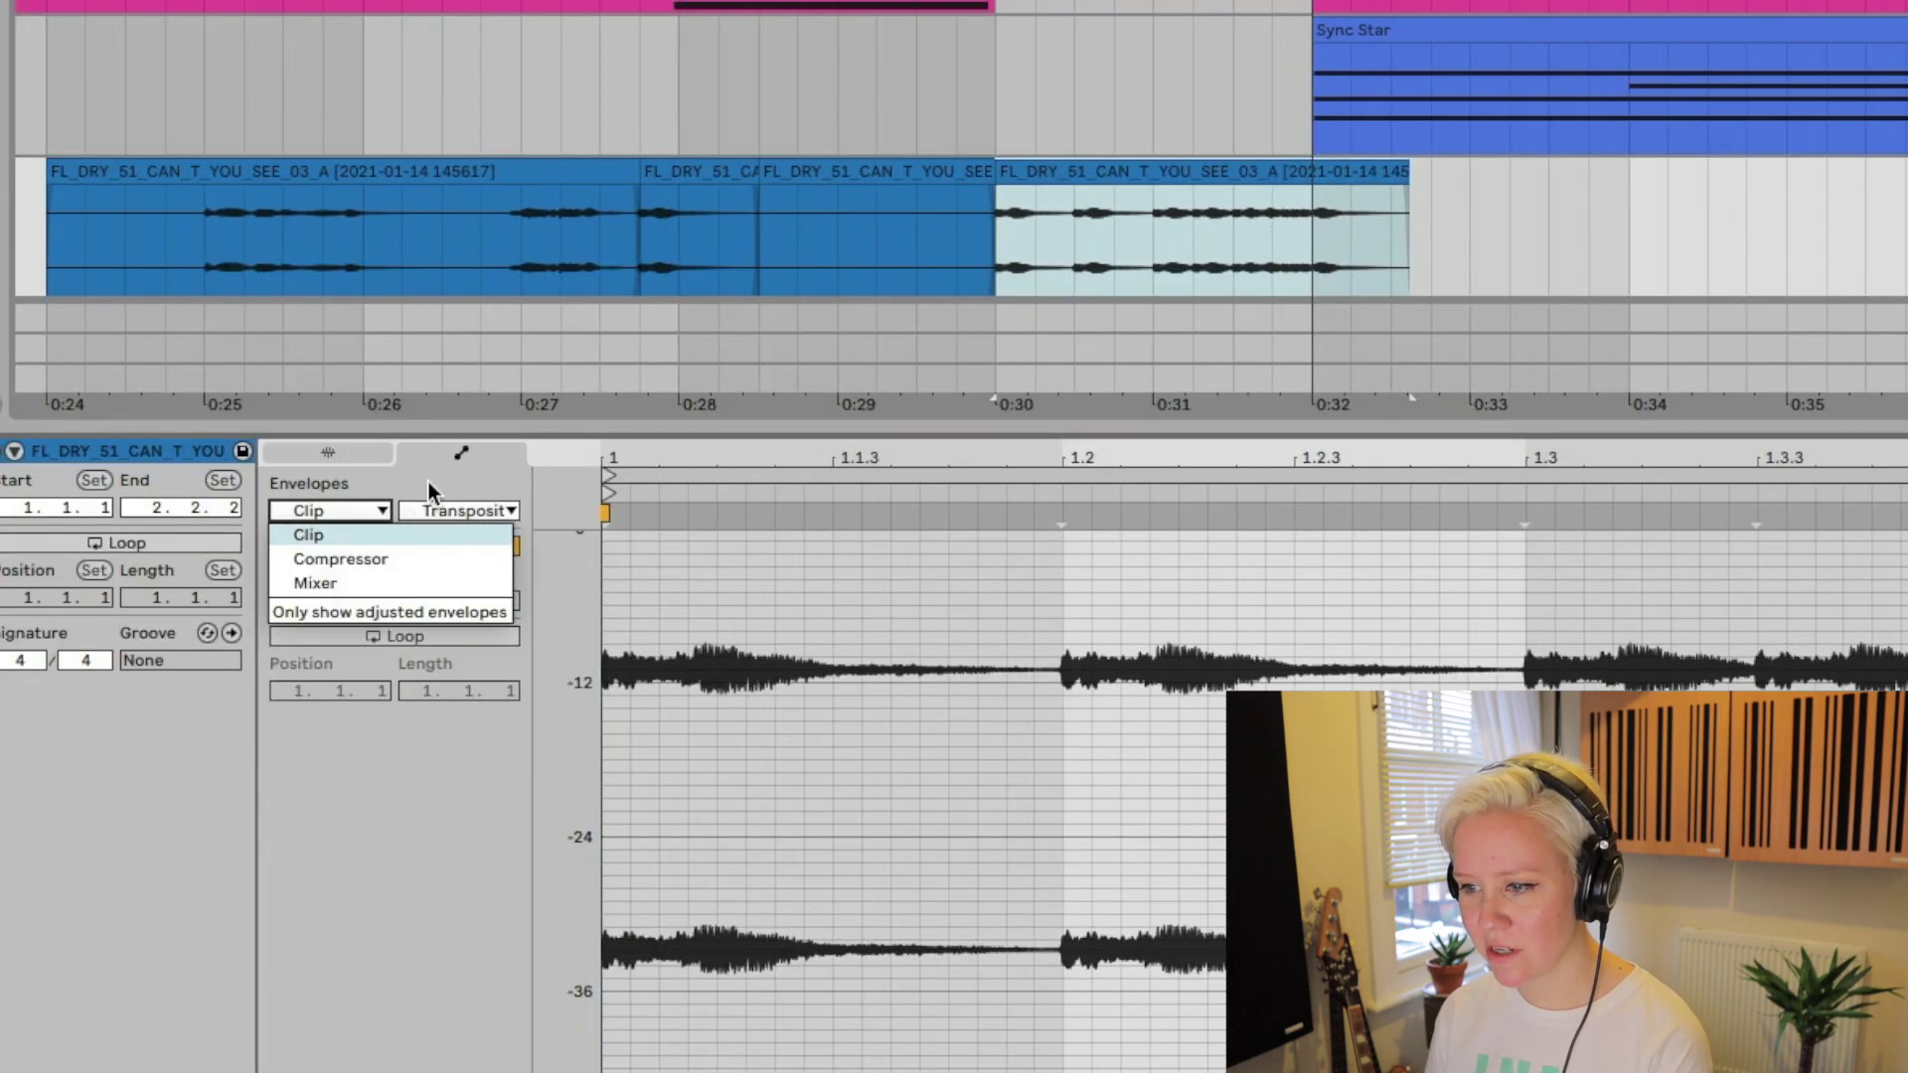
click(408, 480)
click(336, 511)
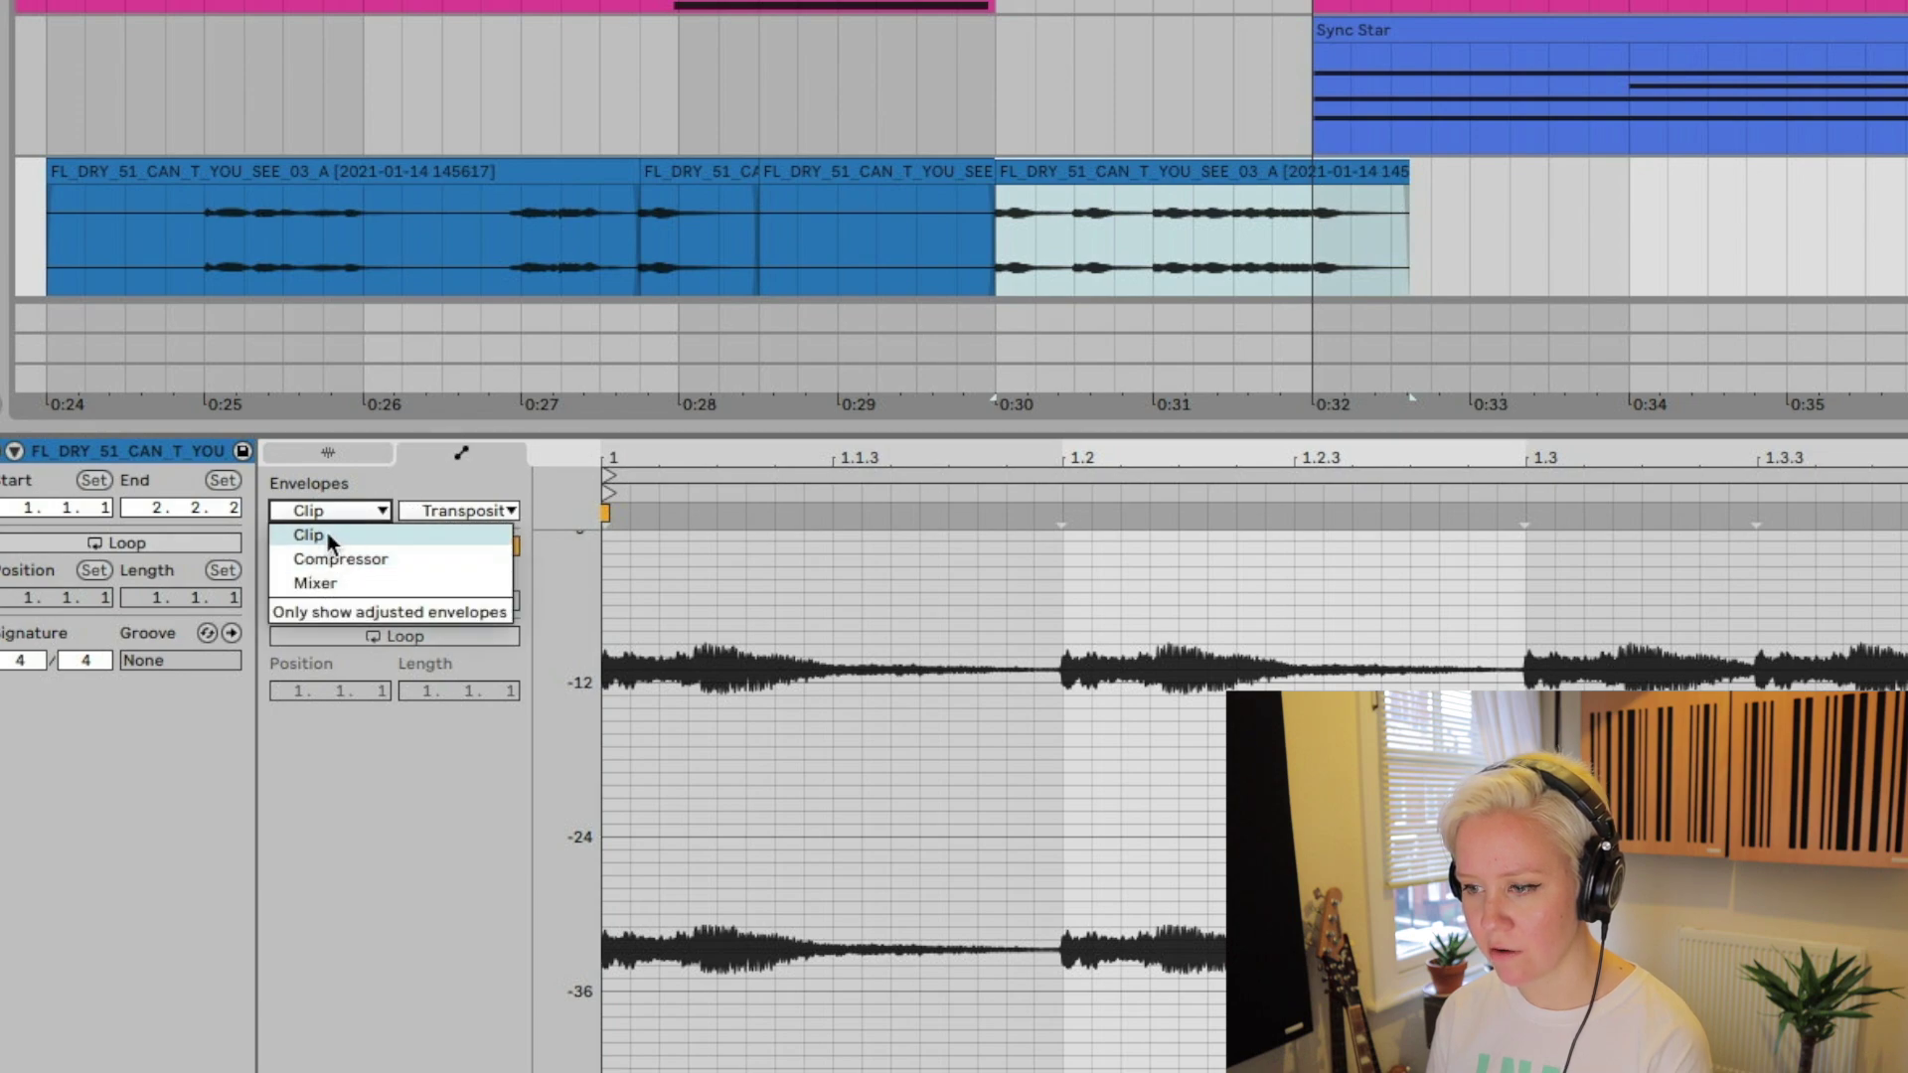
click(328, 538)
click(459, 513)
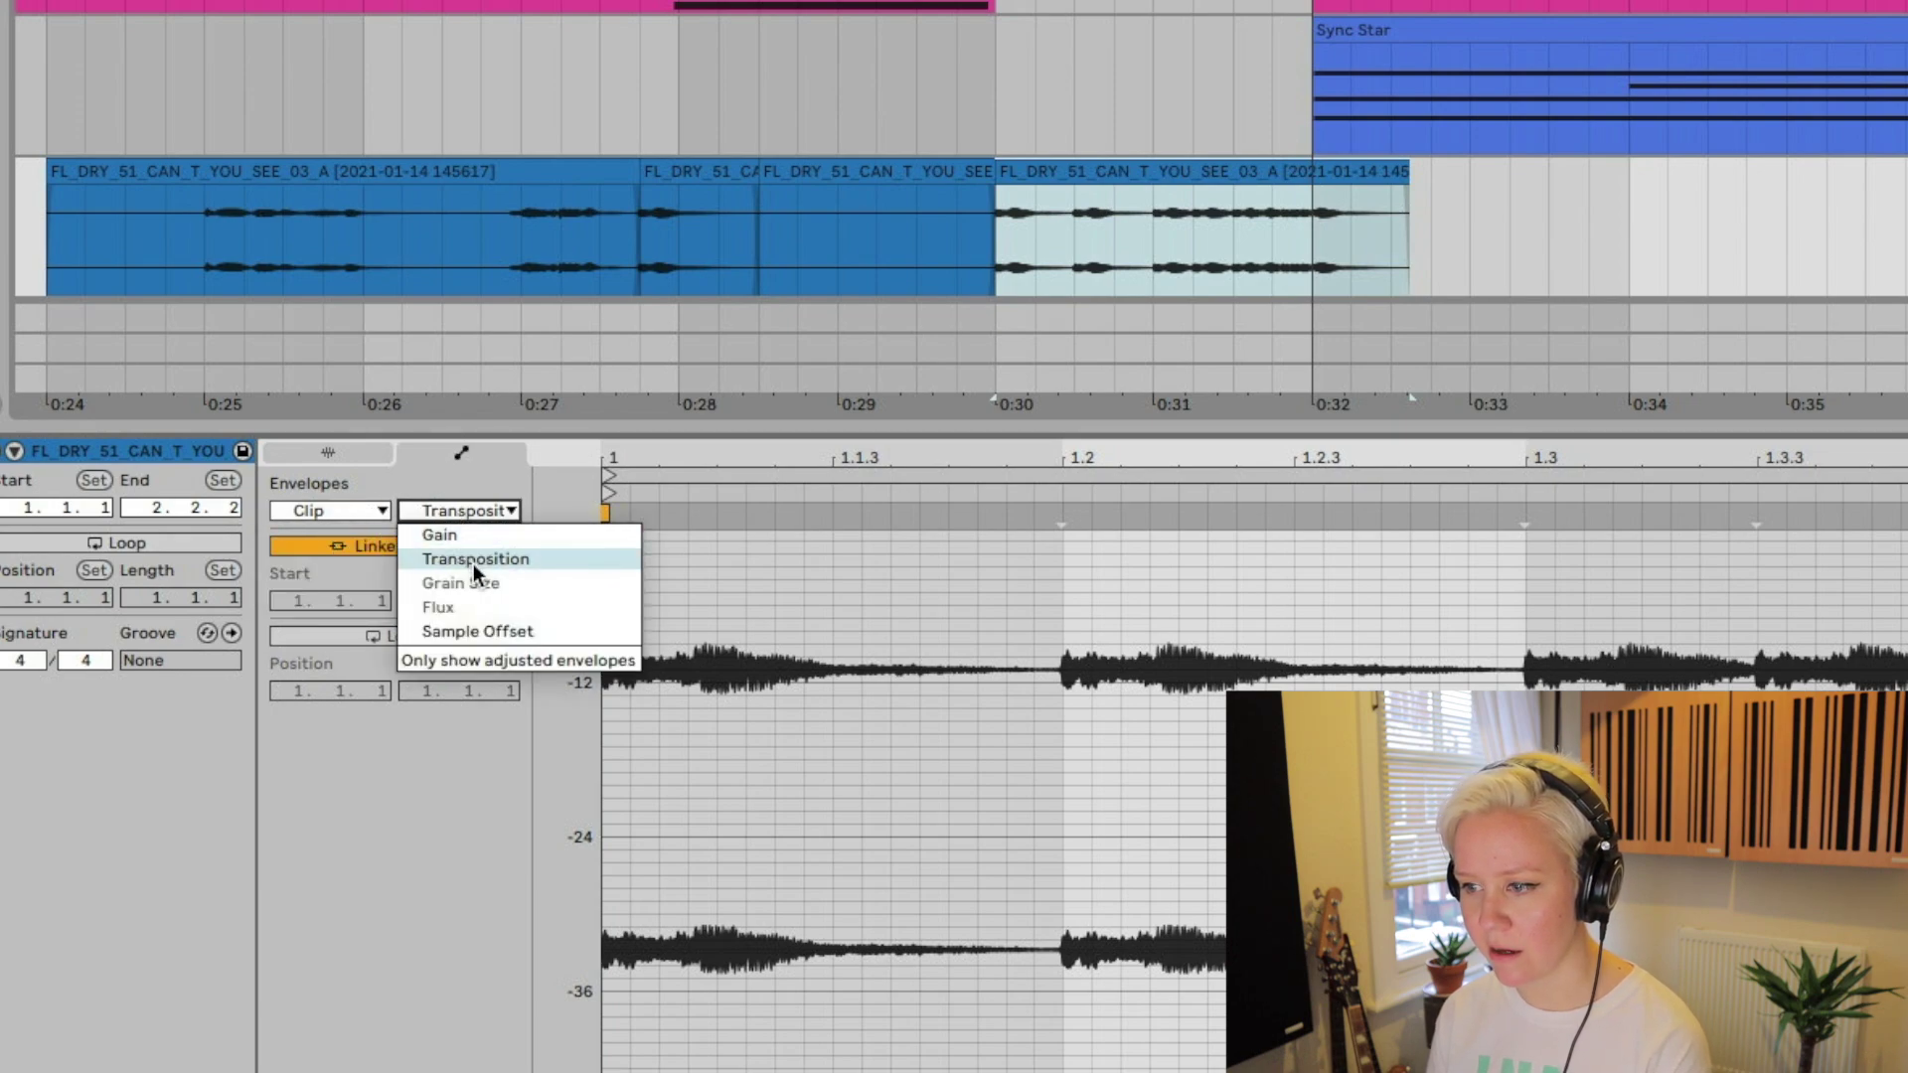
click(473, 562)
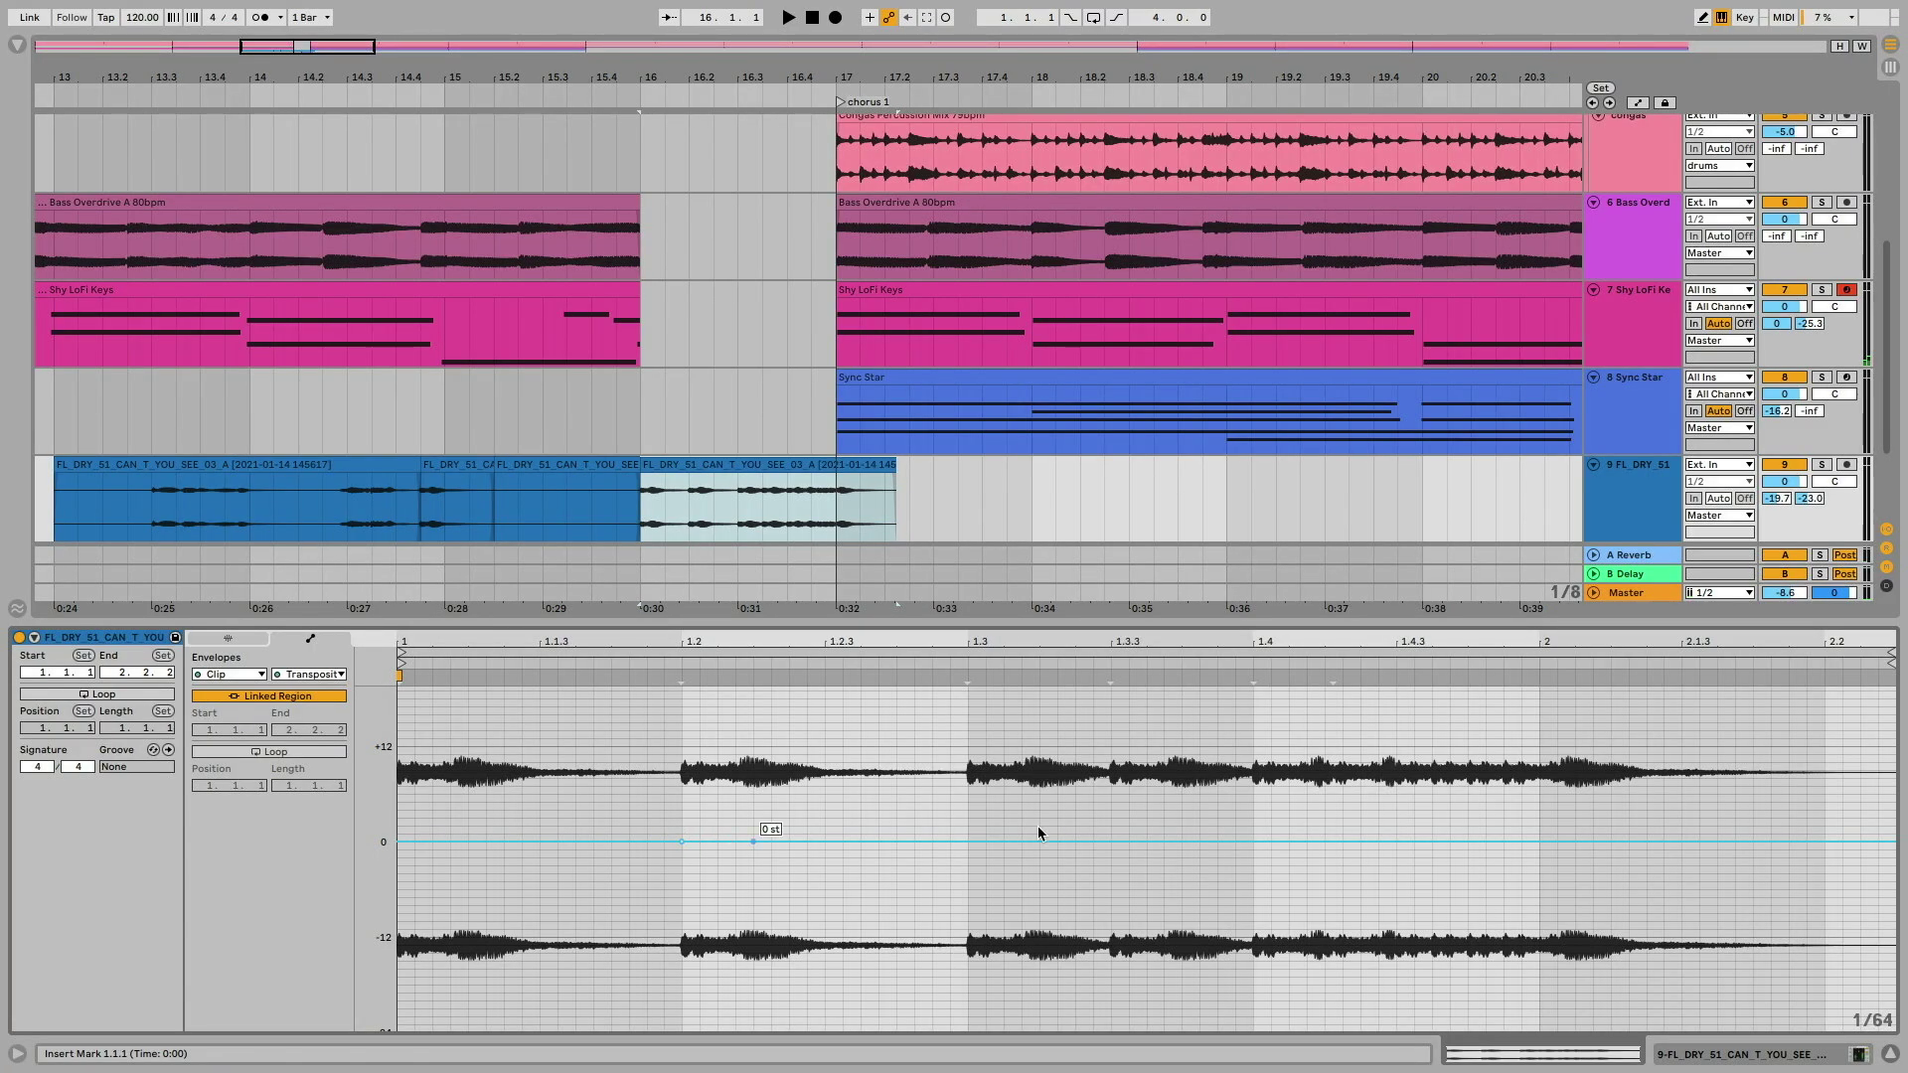
drag(1899, 849, 1896, 935)
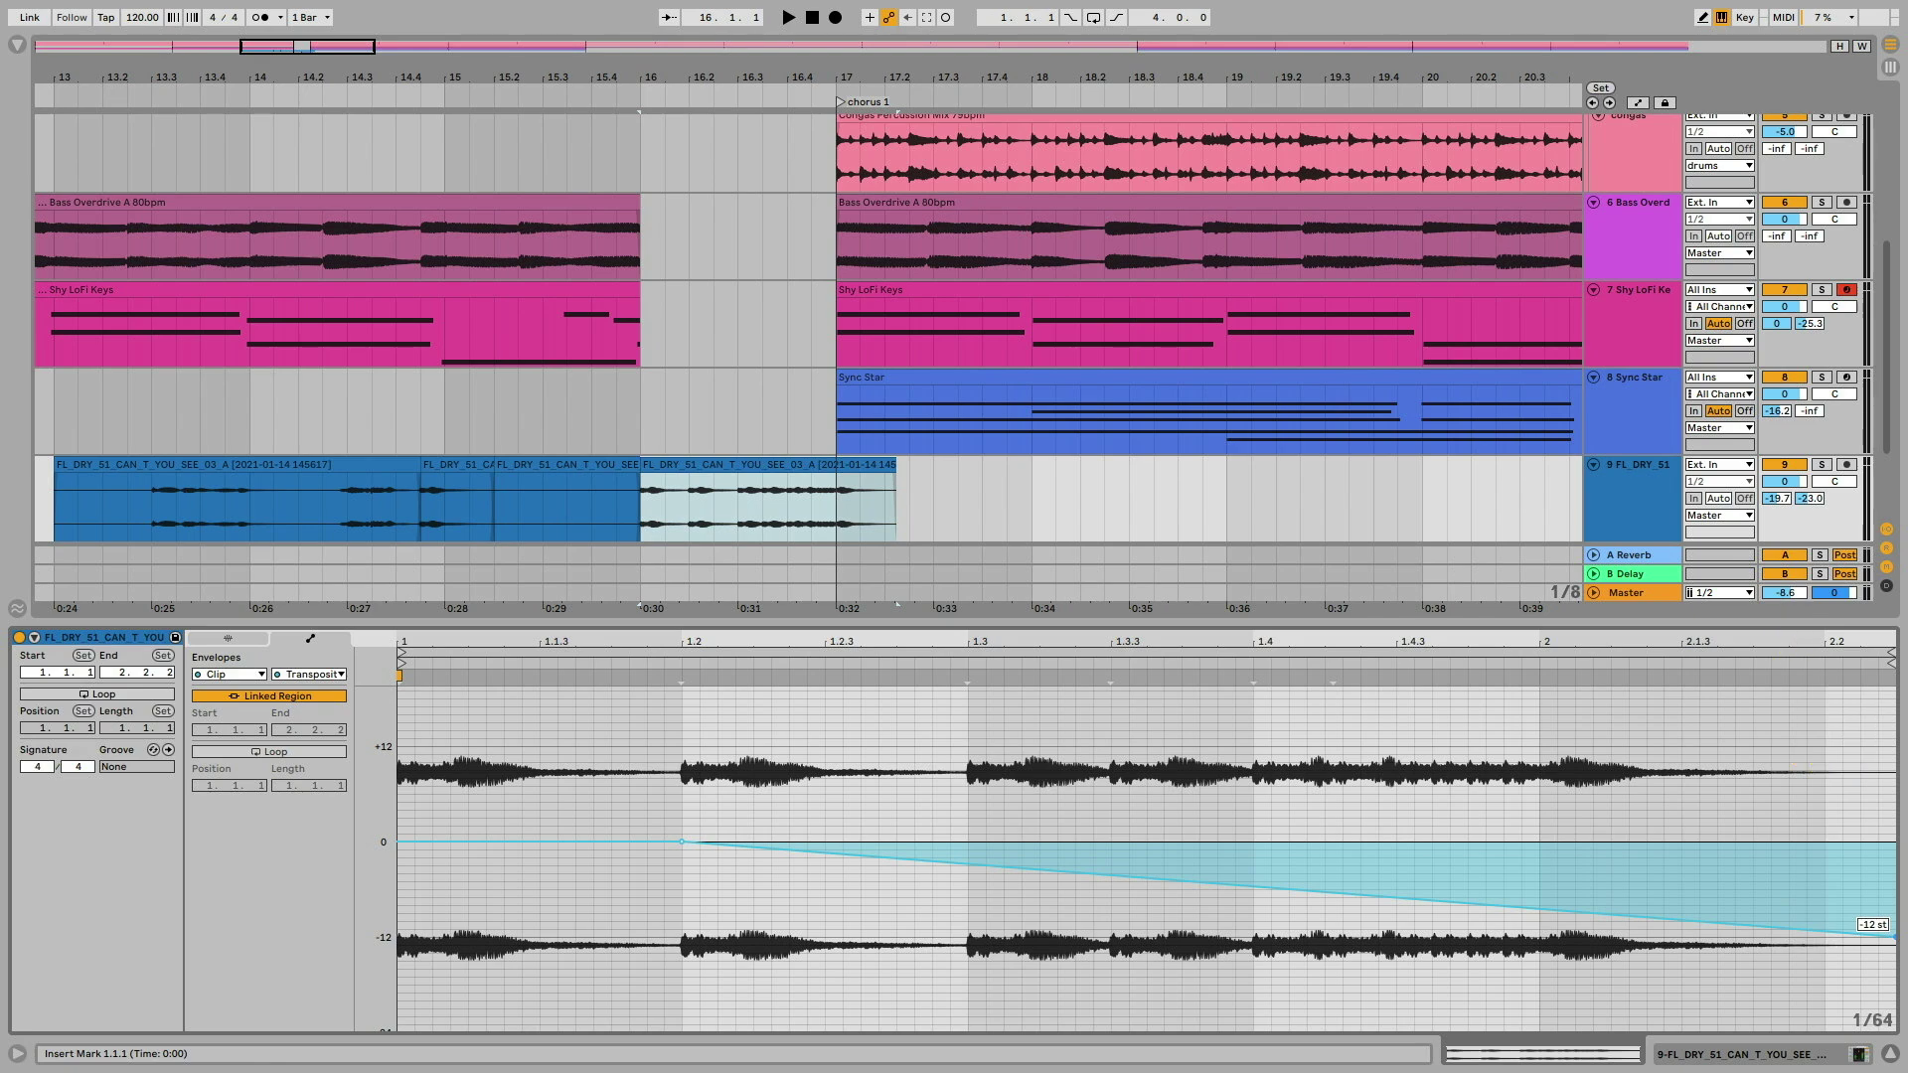
- Cut the stretch from 16.4.3 to 17.1.1 out of the vocal drop, close the gap with its tail, and play it back
click(639, 520)
key(space)
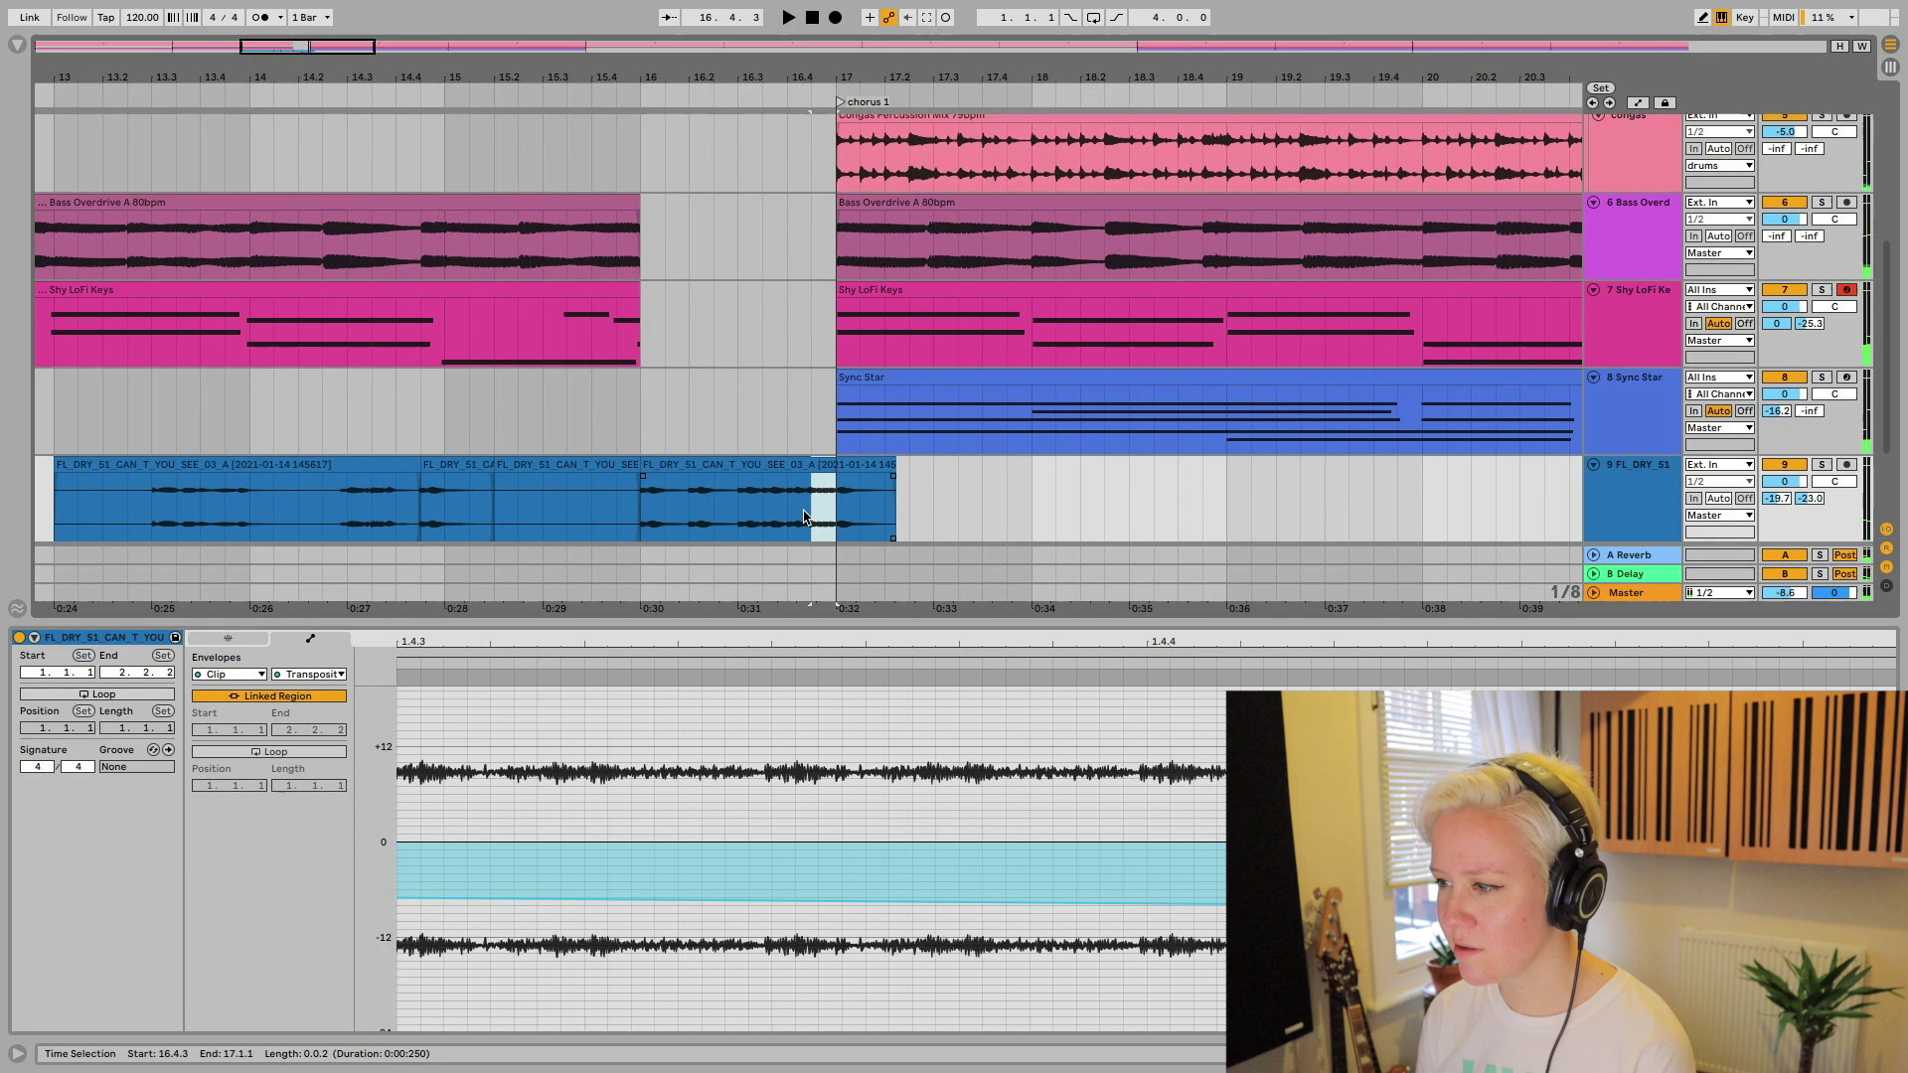
key(Delete)
drag(871, 463, 641, 517)
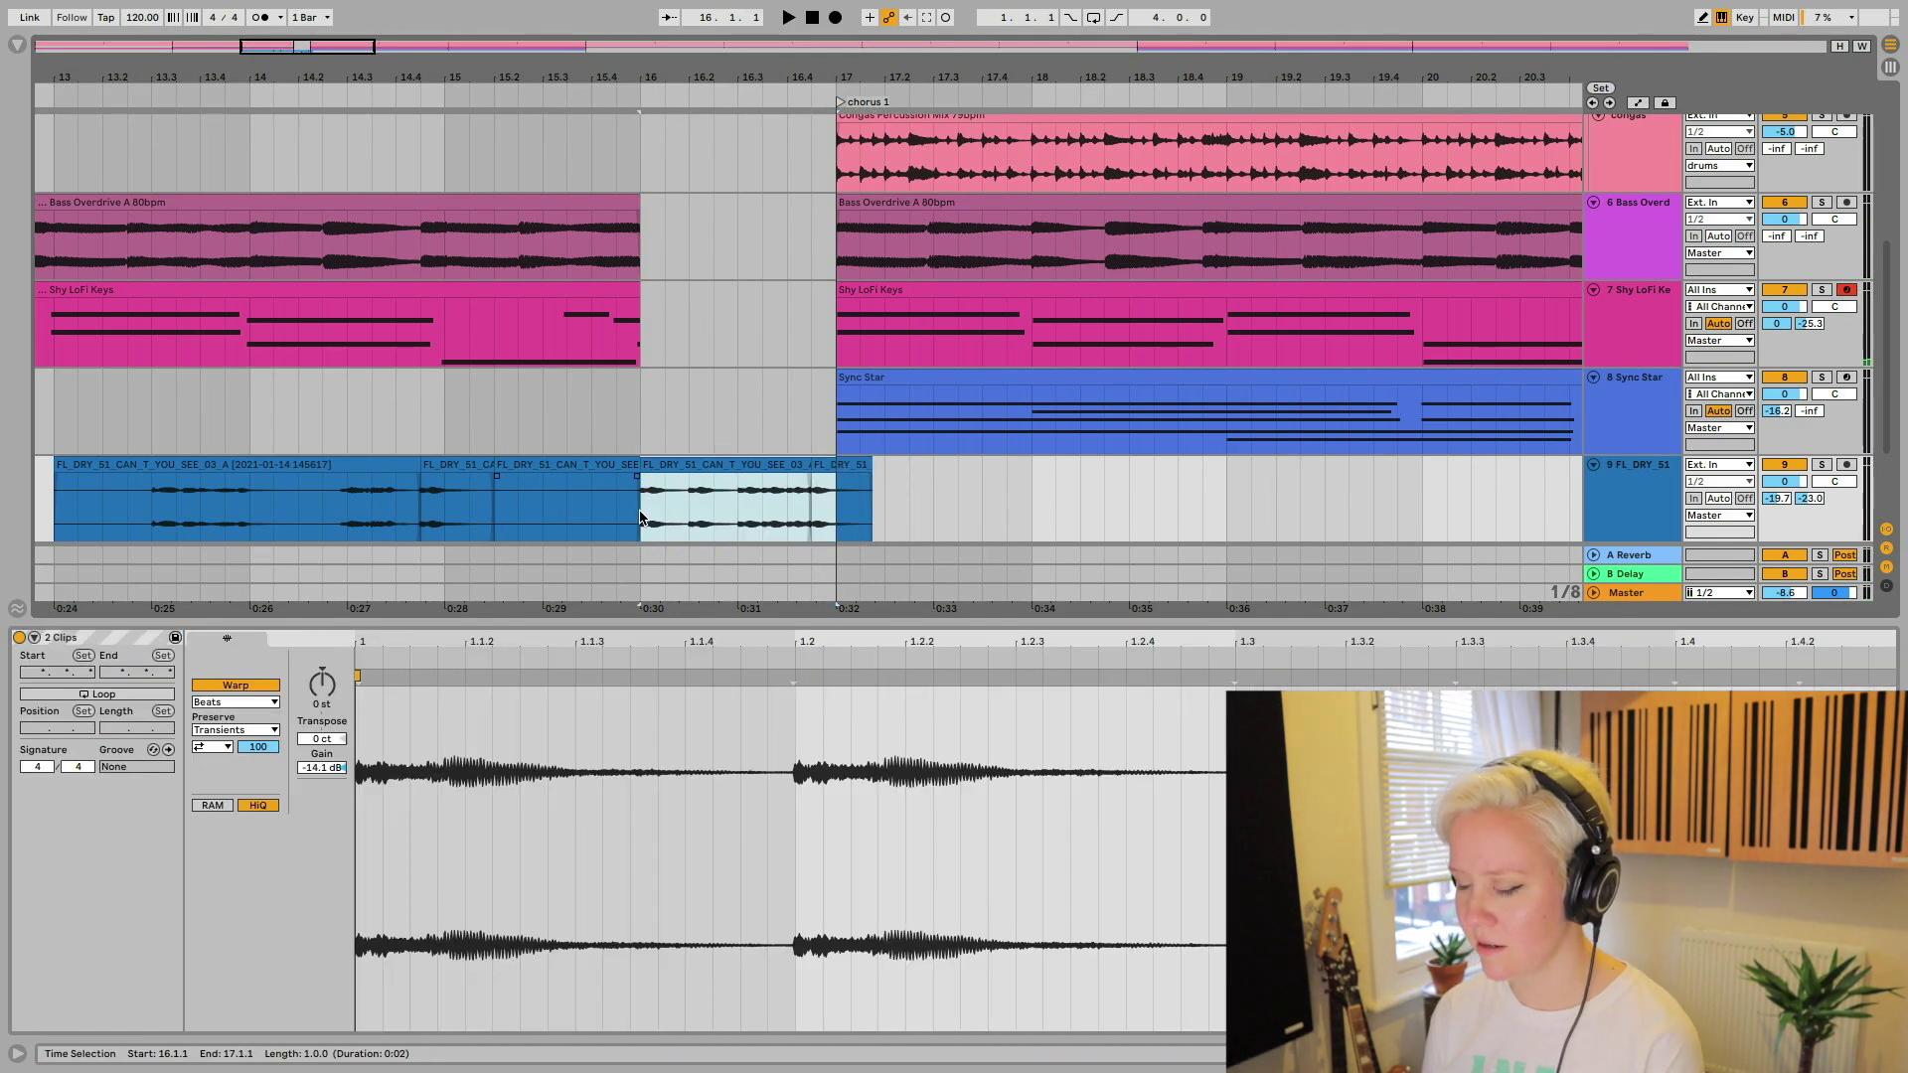
drag(917, 512, 626, 516)
key(space)
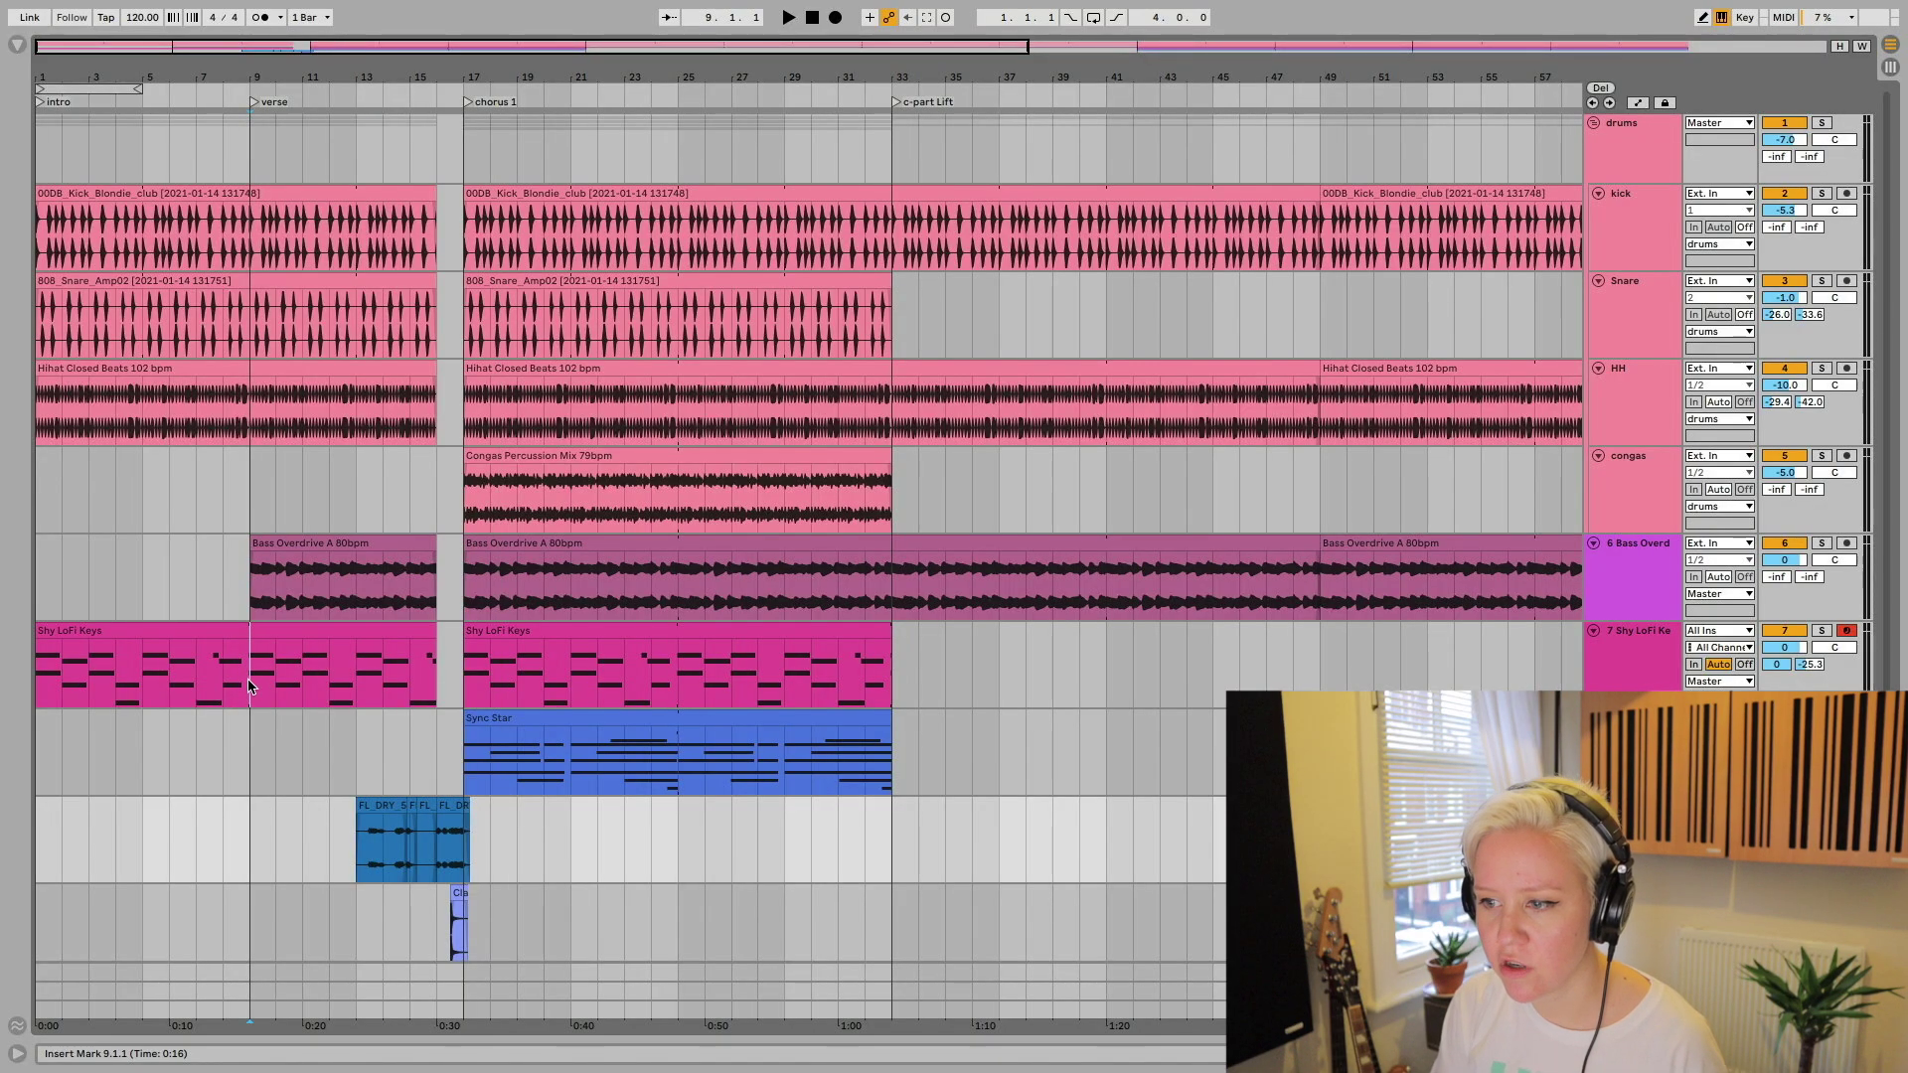
- Delete bar 8, from 8.1.1 to 9.1.1, across the drum, bass and keys tracks, and play the transition into the verse
drag(249, 685, 225, 147)
key(Delete)
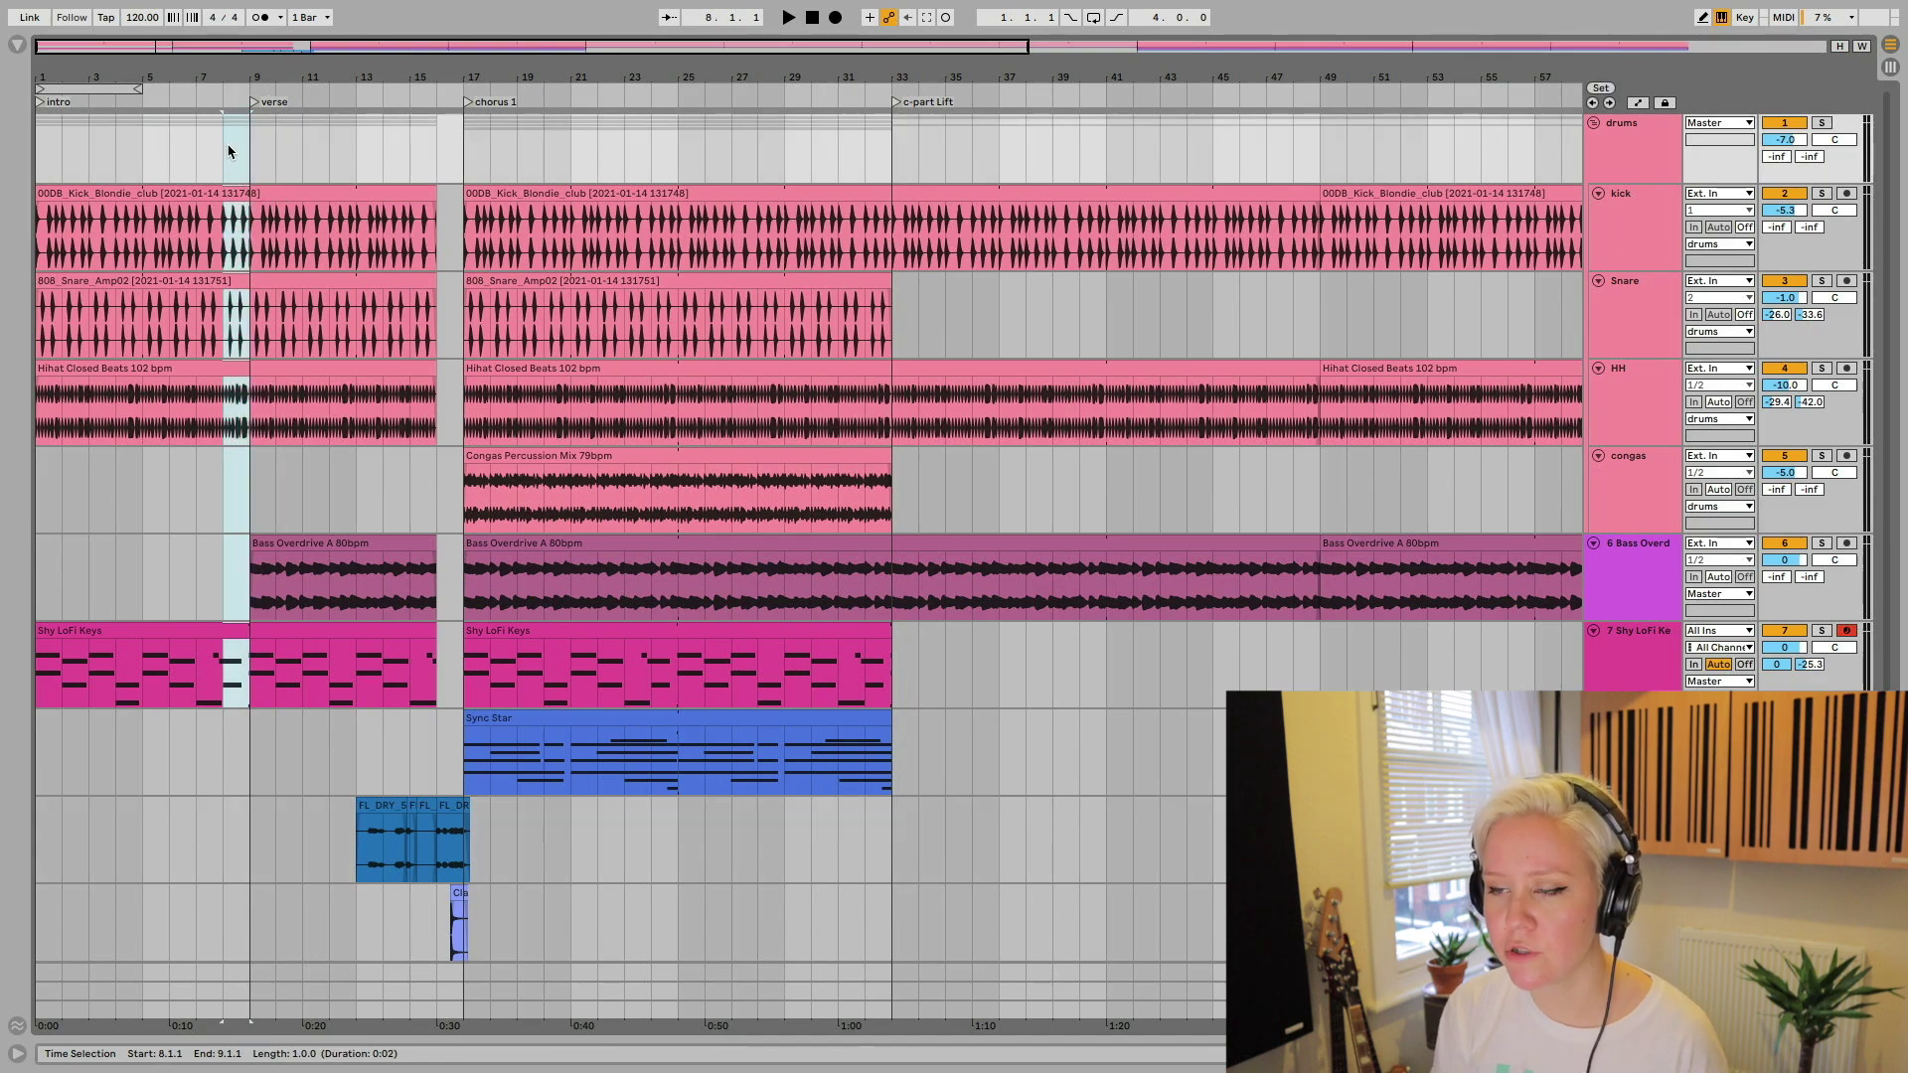
click(195, 755)
key(space)
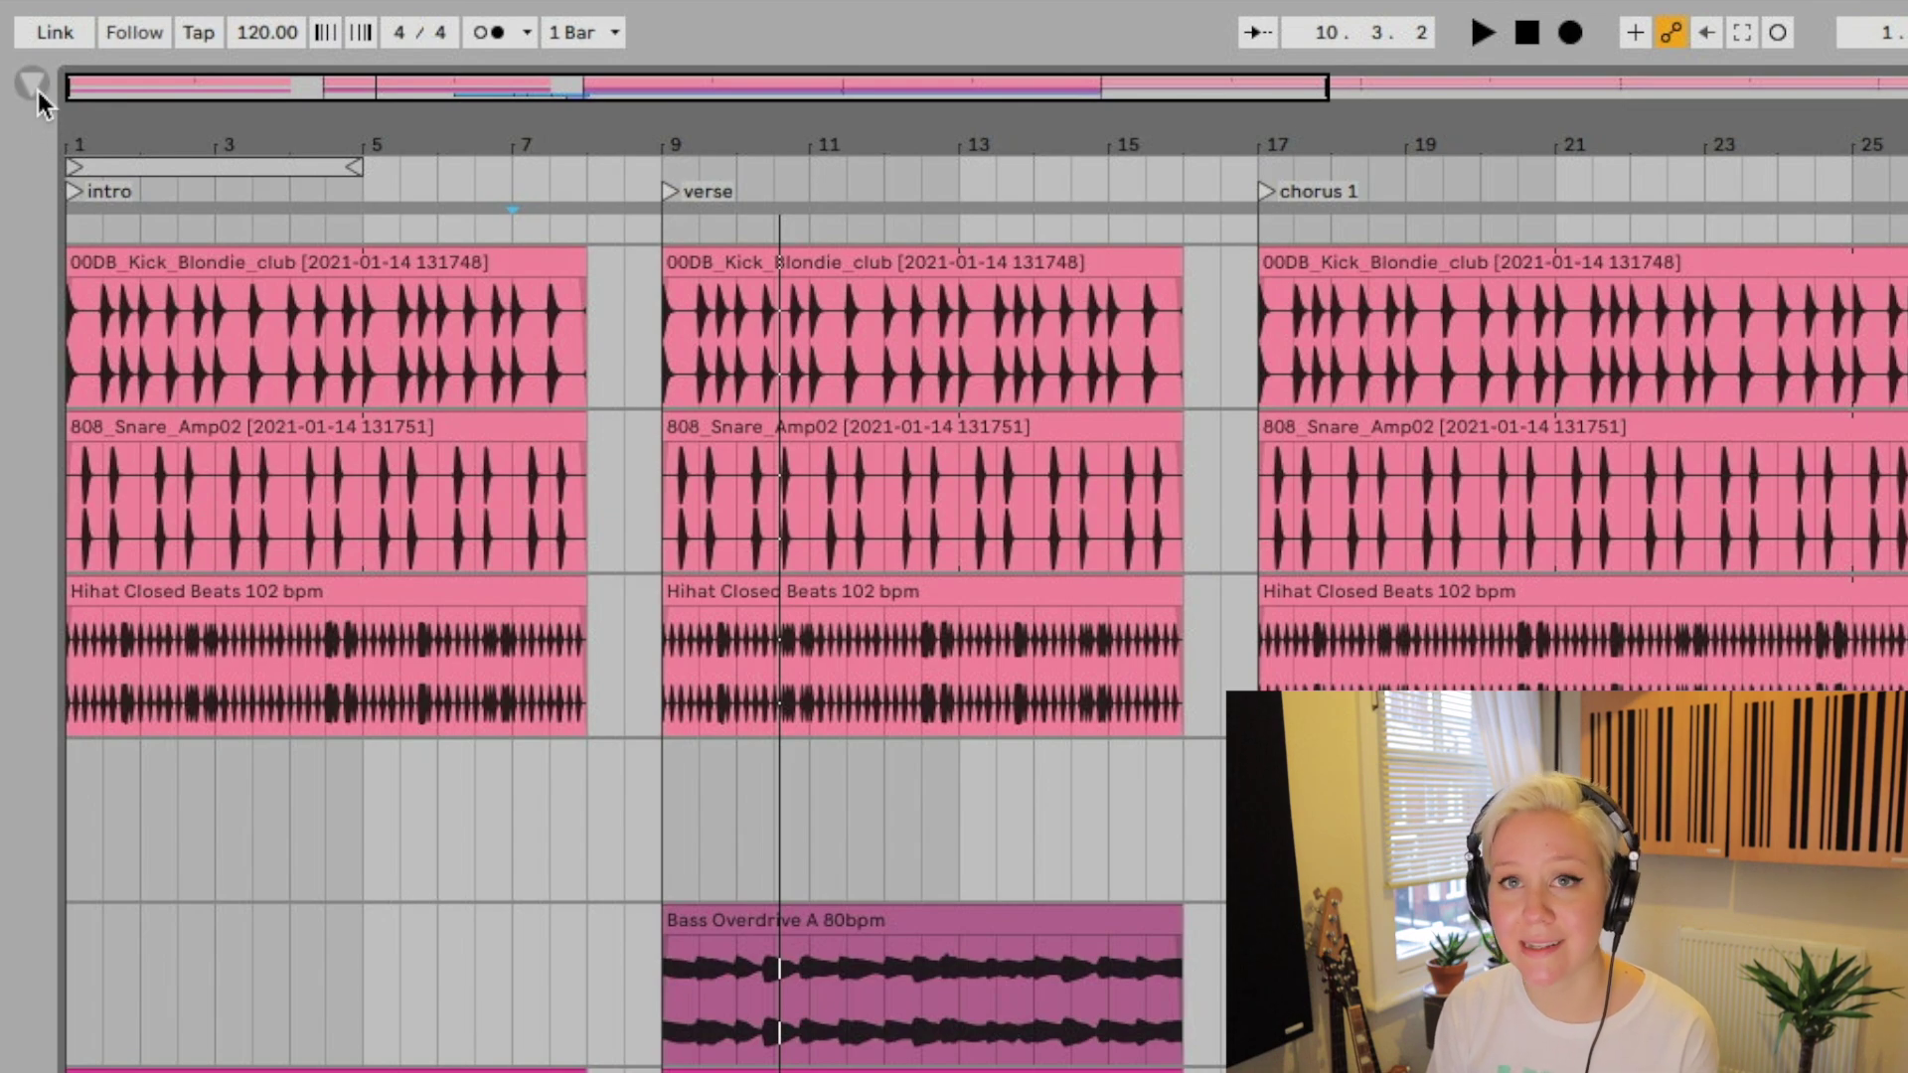
- Search the samples for "cymb" and place Cymbal-808-Soft on the vocal track, spanning 7.1.1 to 9.1.1
click(33, 86)
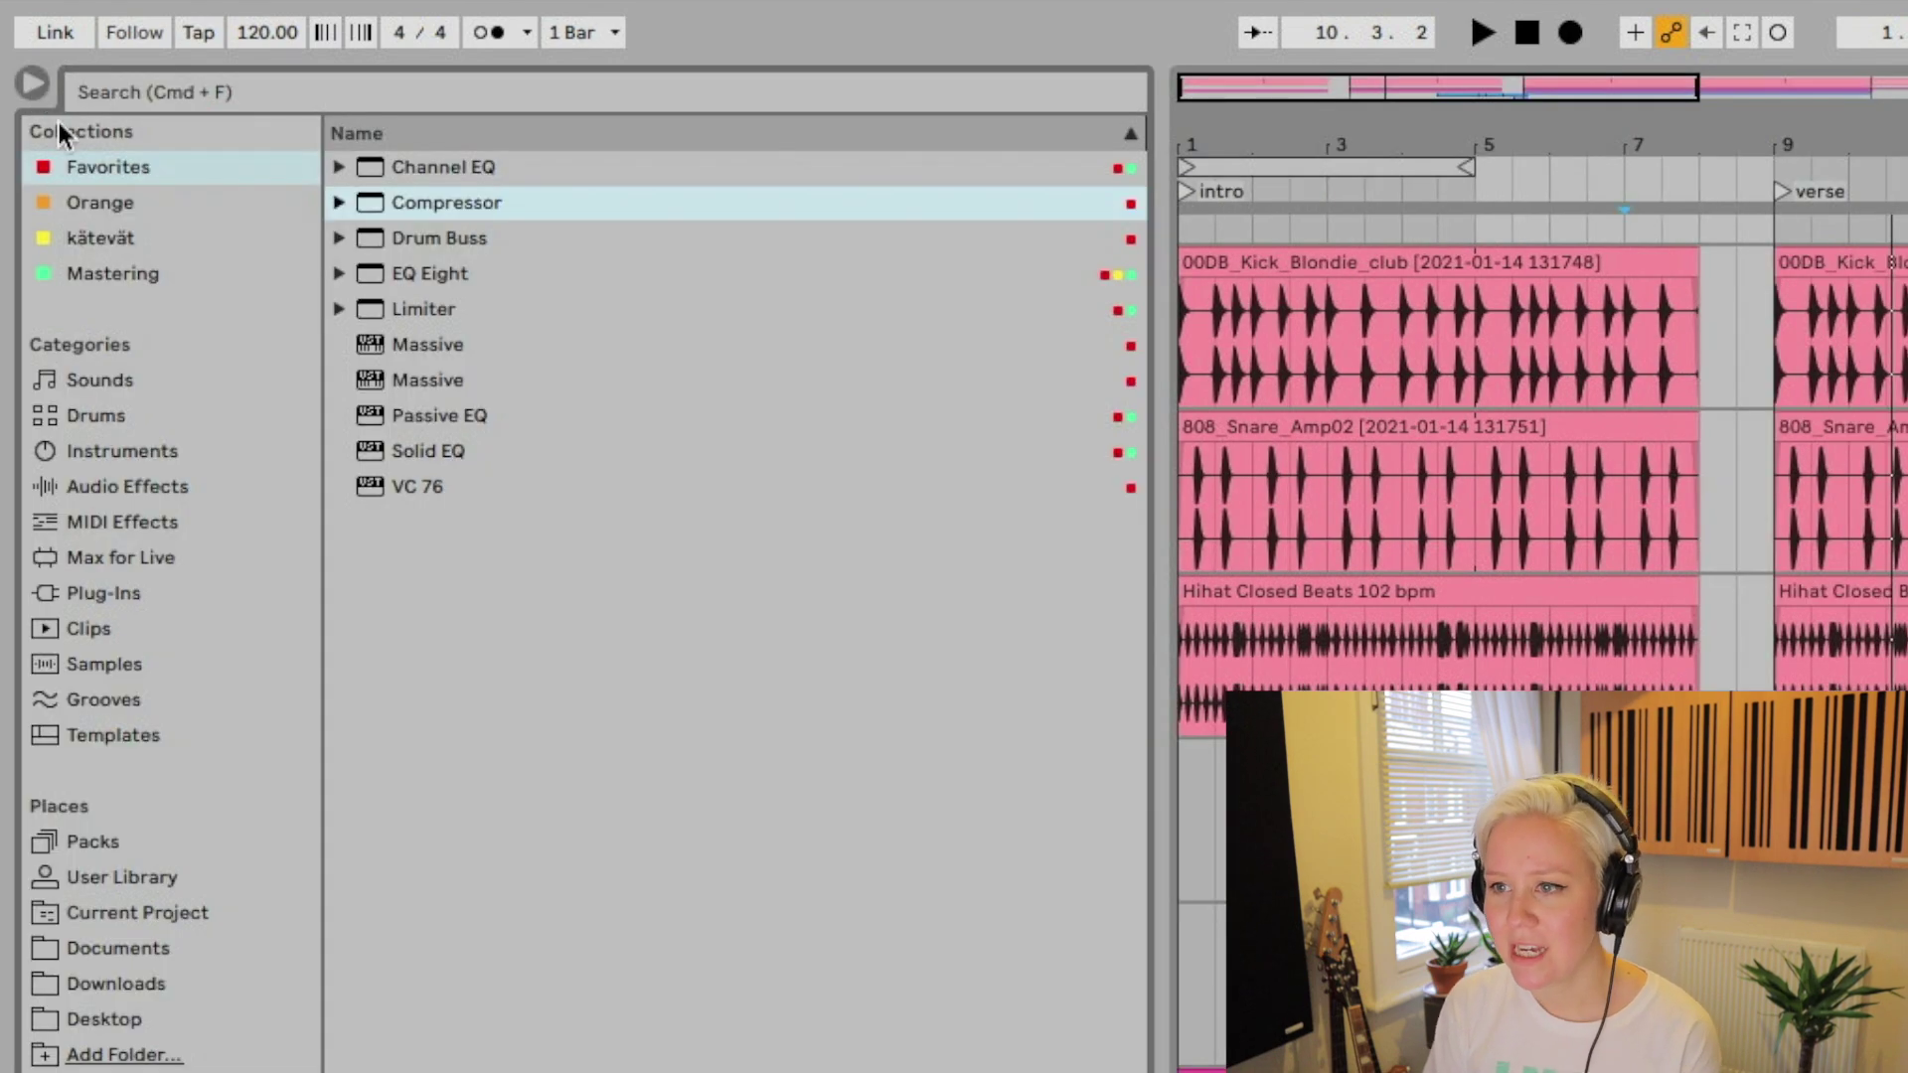
click(109, 675)
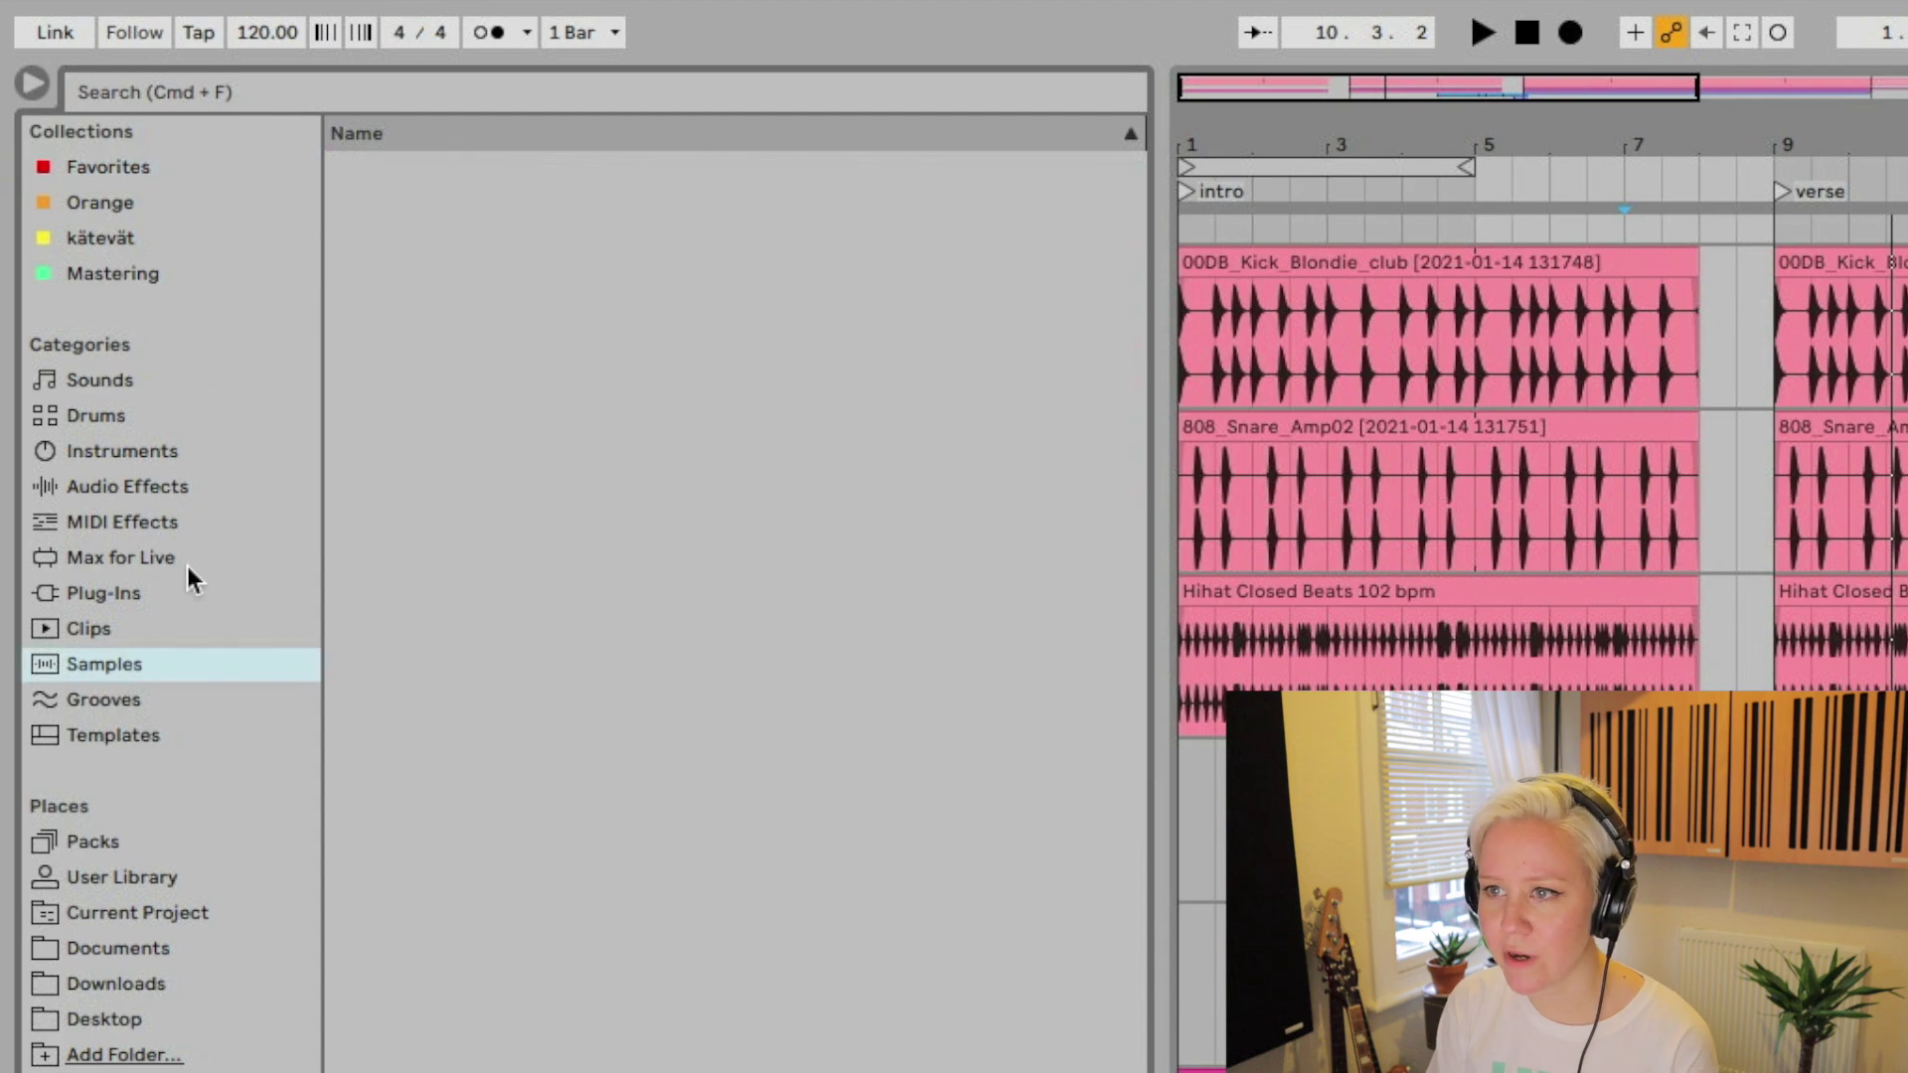
click(239, 103)
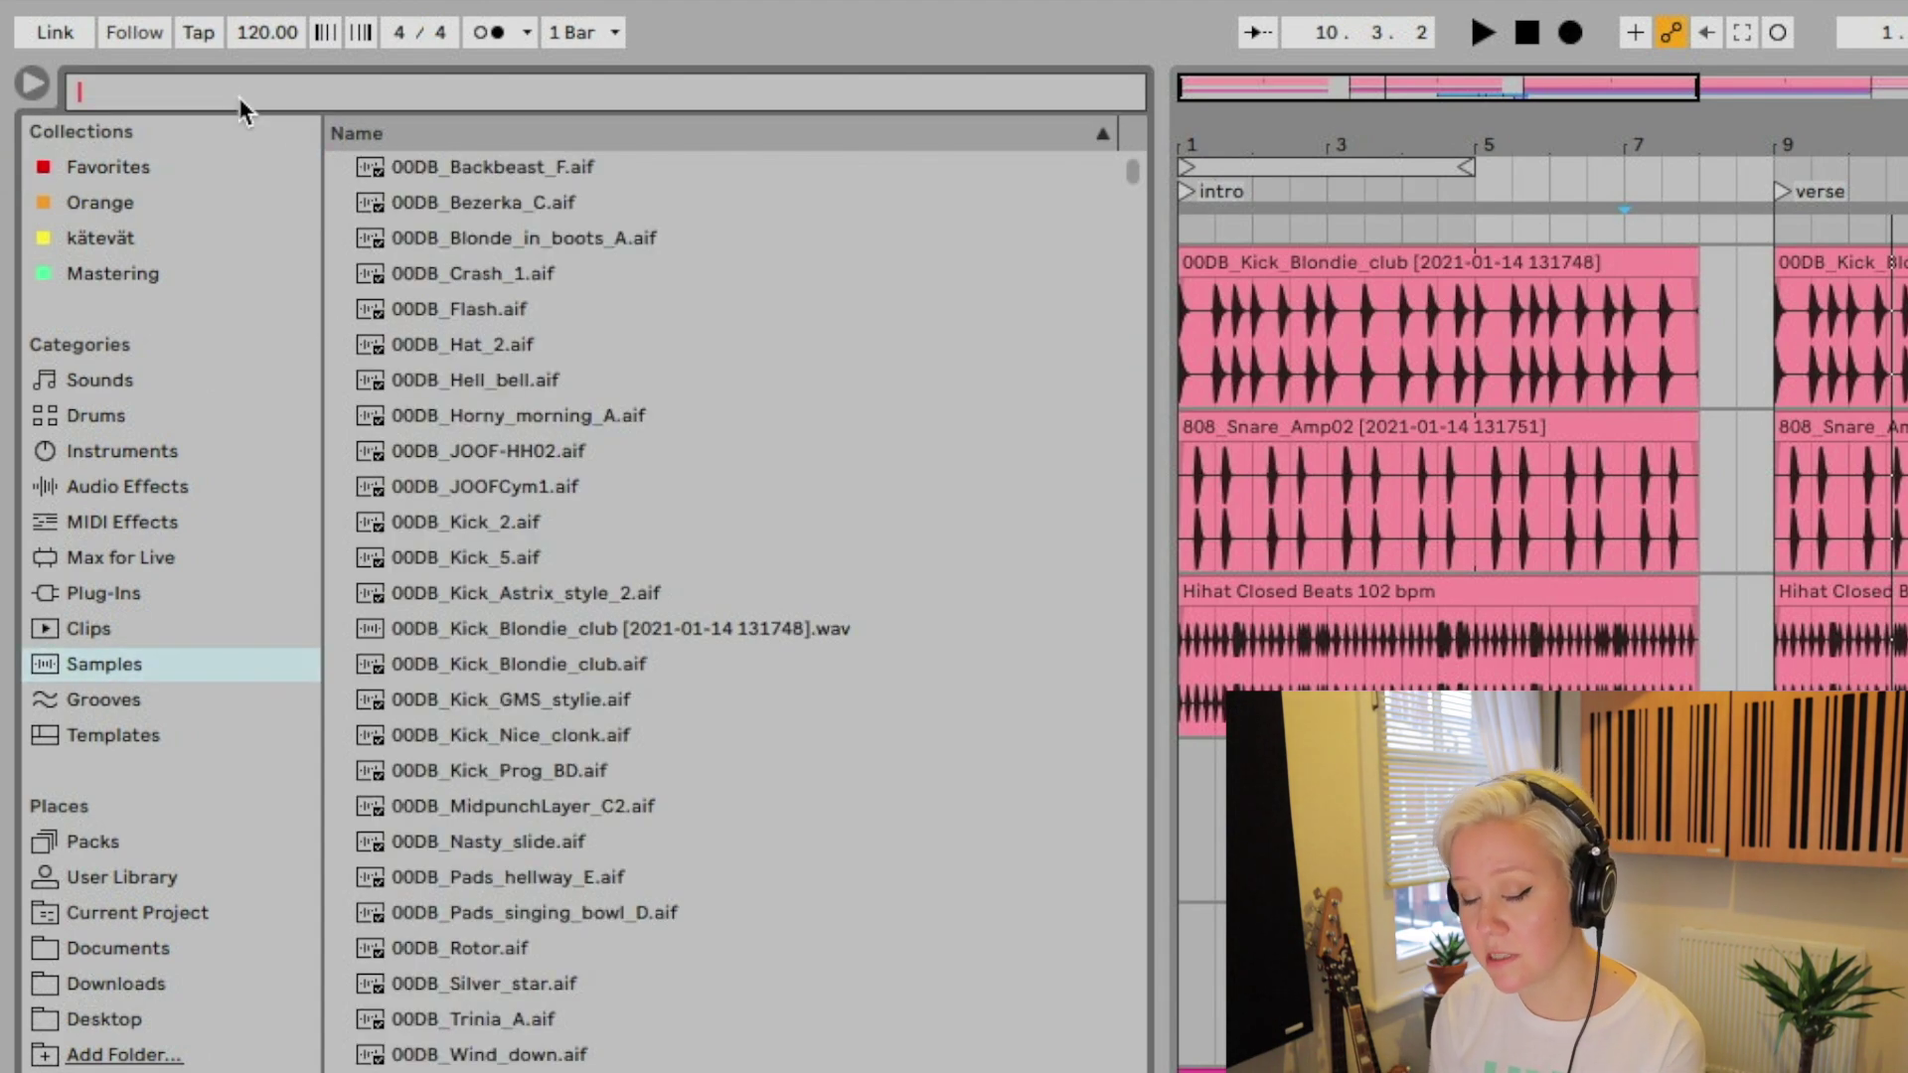
text(cym)
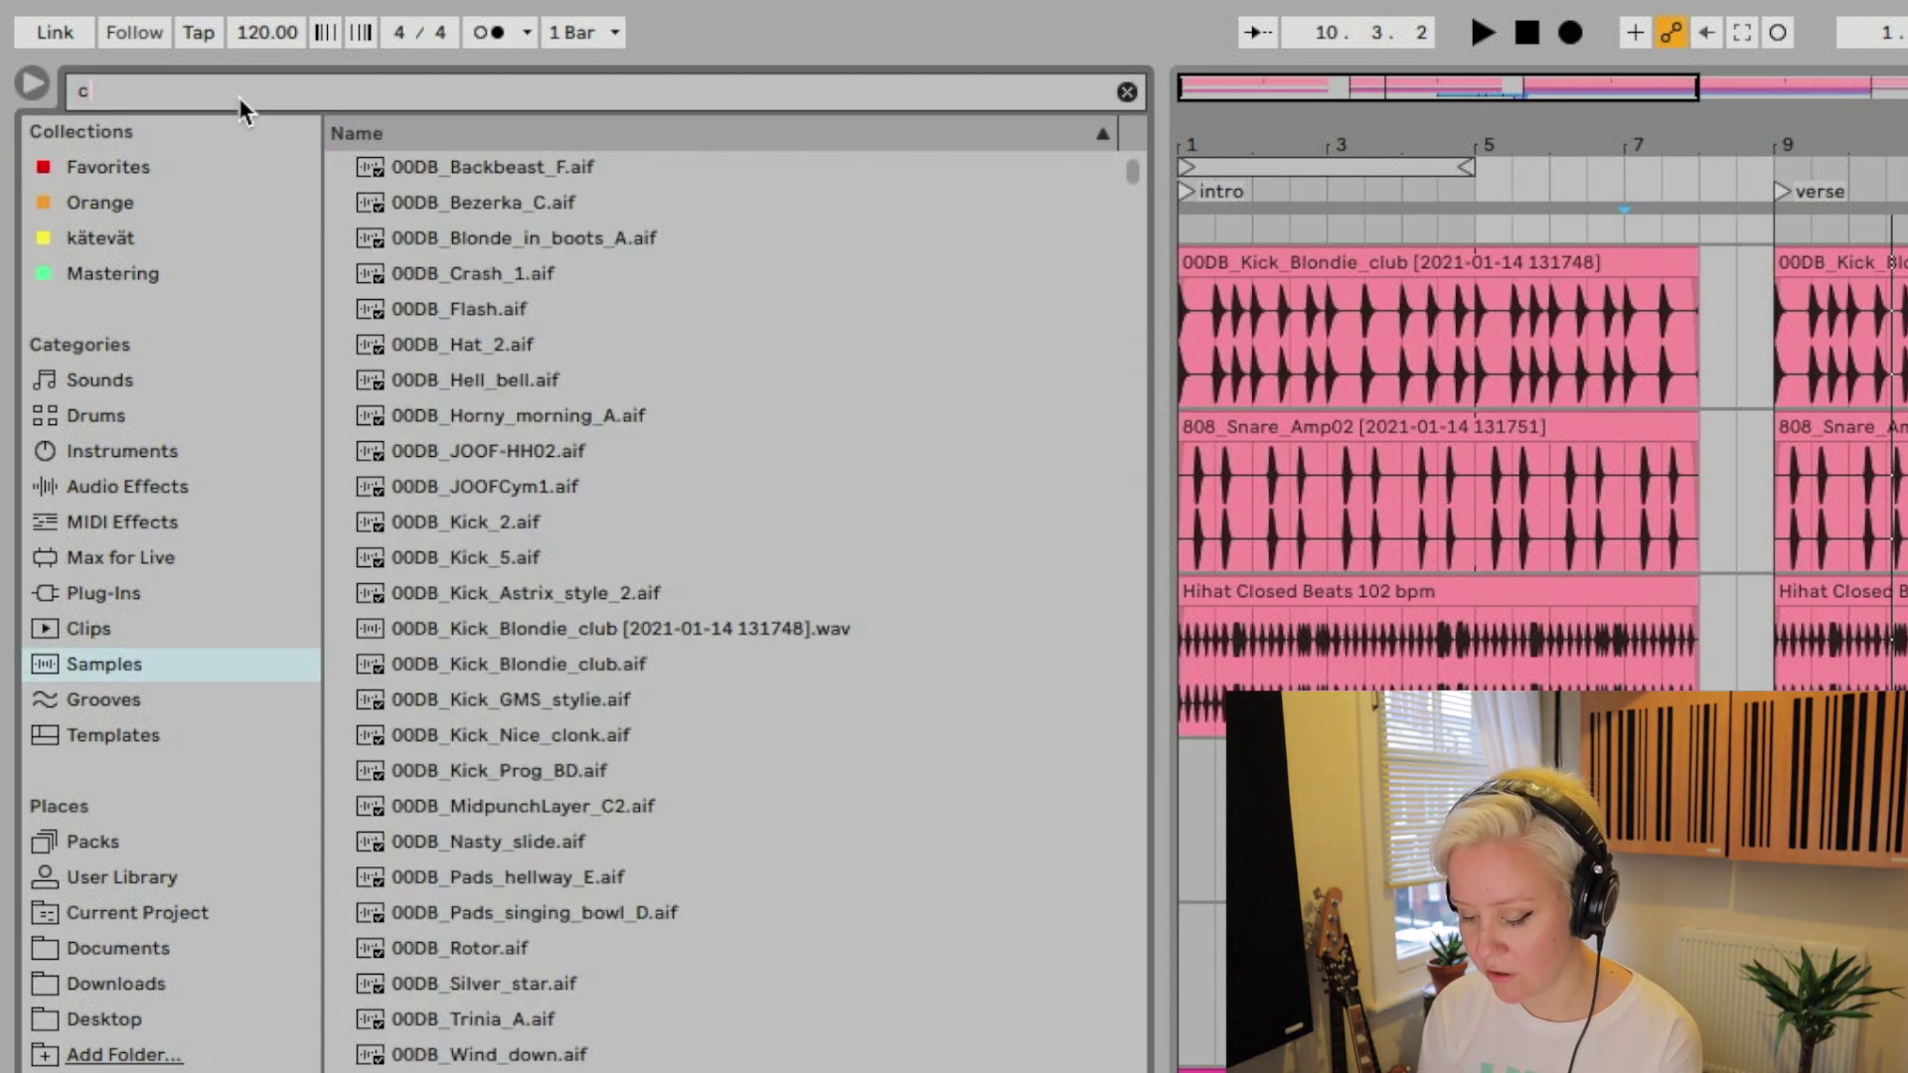
text(b)
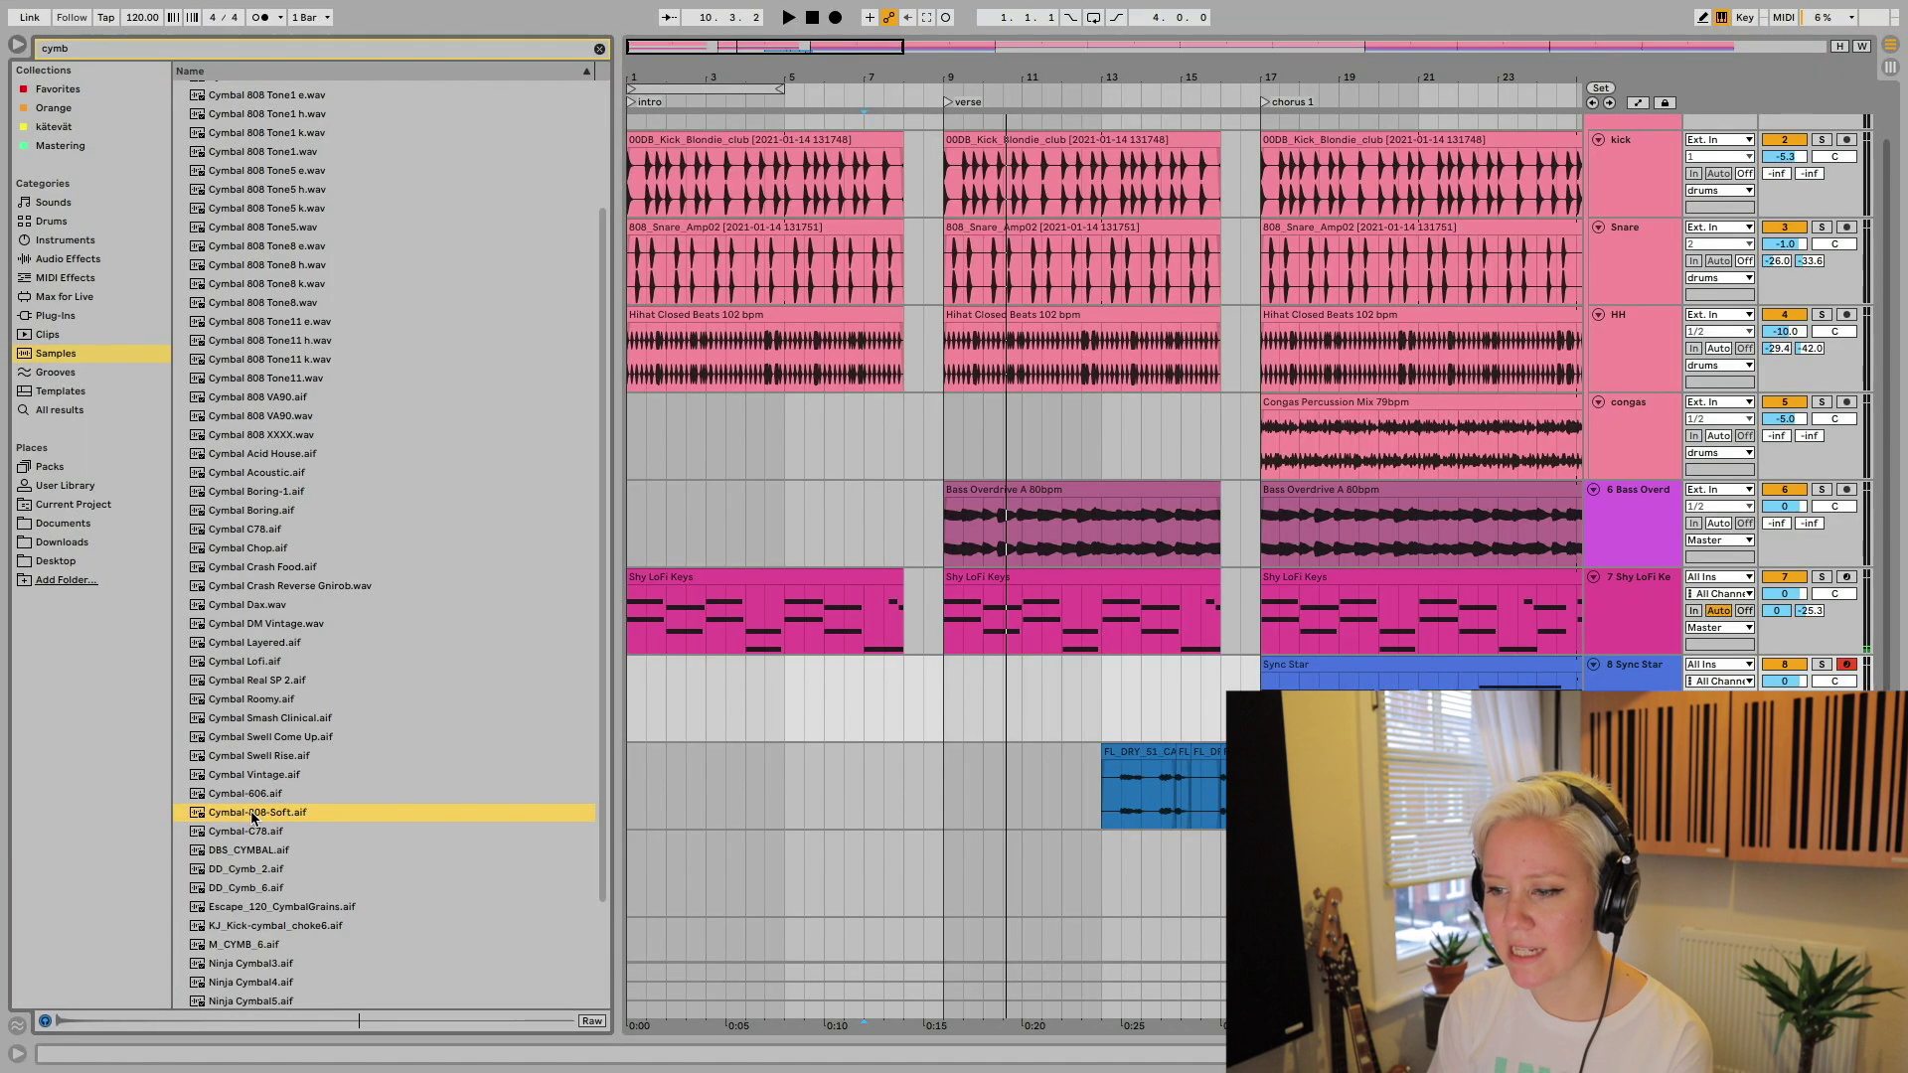
drag(275, 818, 894, 839)
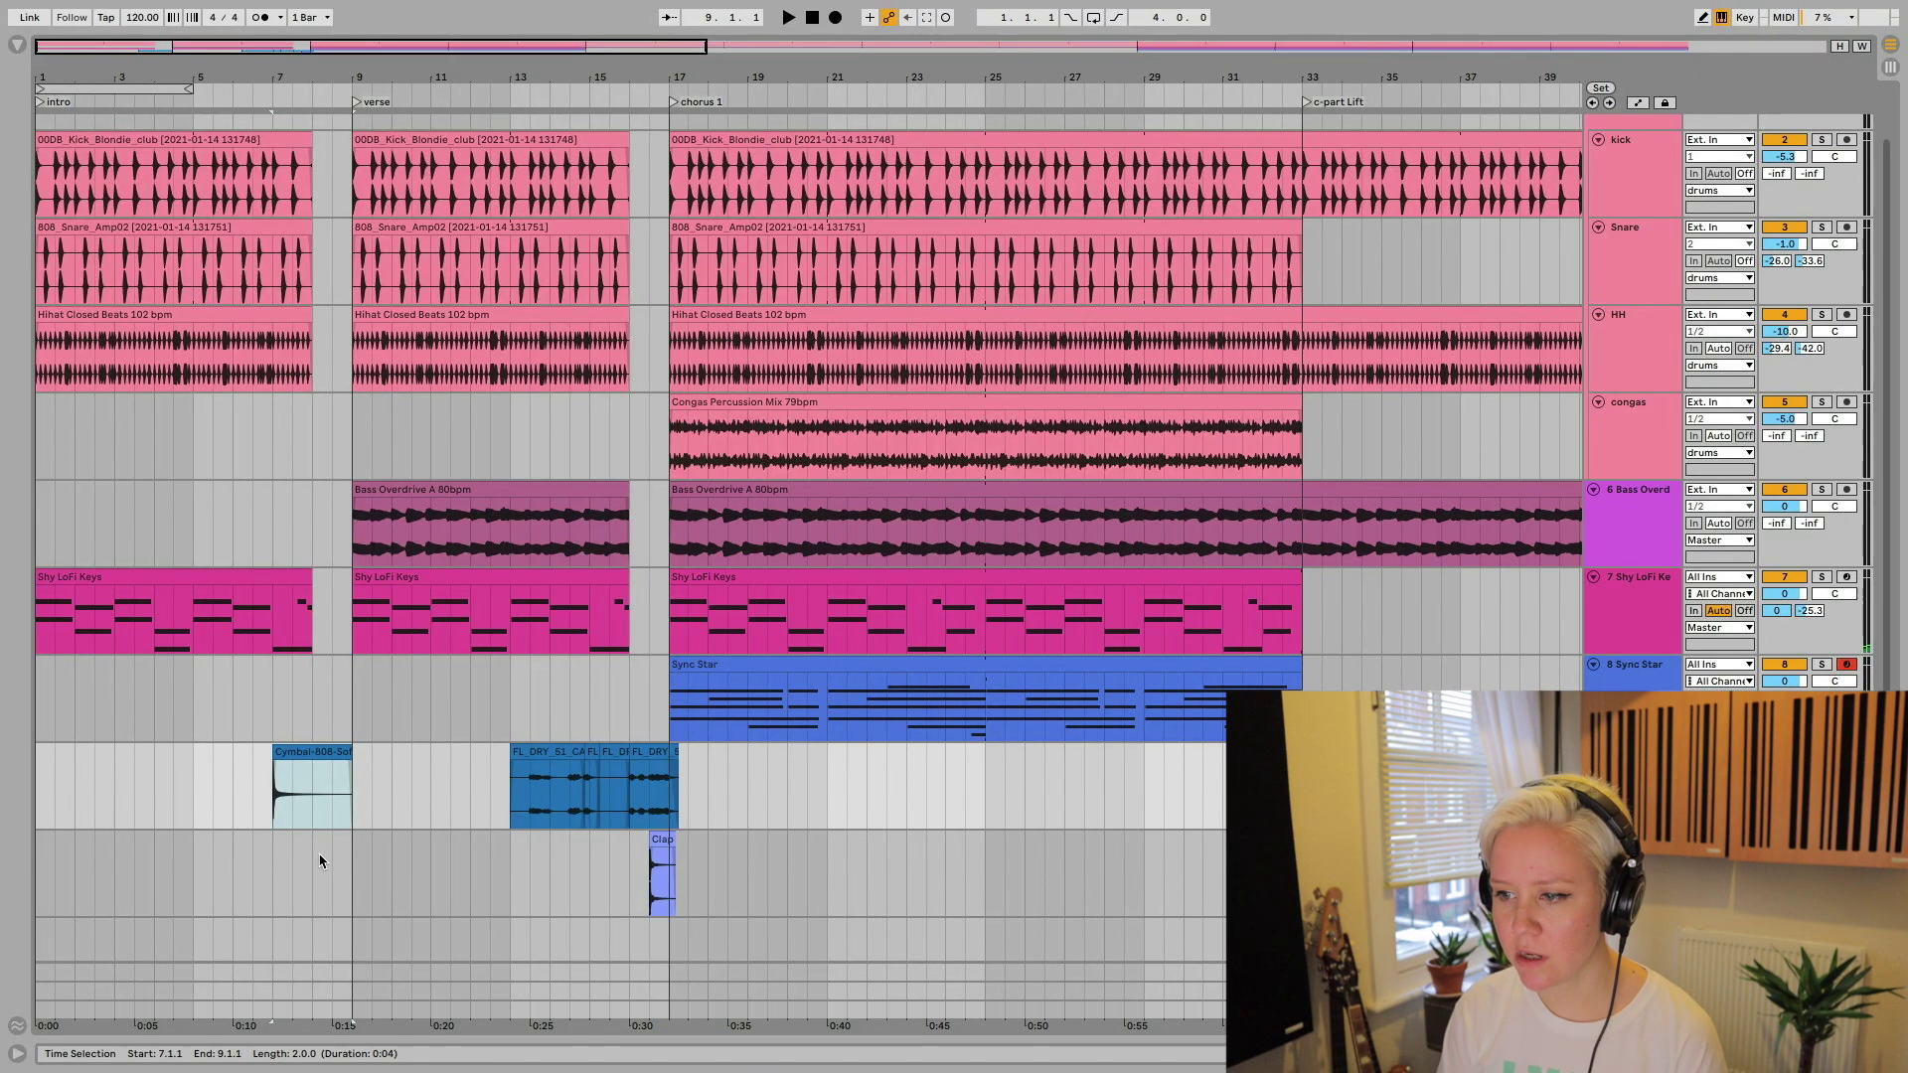
- Reverse the Cymbal-808-Soft clip before the verse and play the transition from bar 7
scroll(319, 861, up, 5)
scroll(319, 861, left, 4)
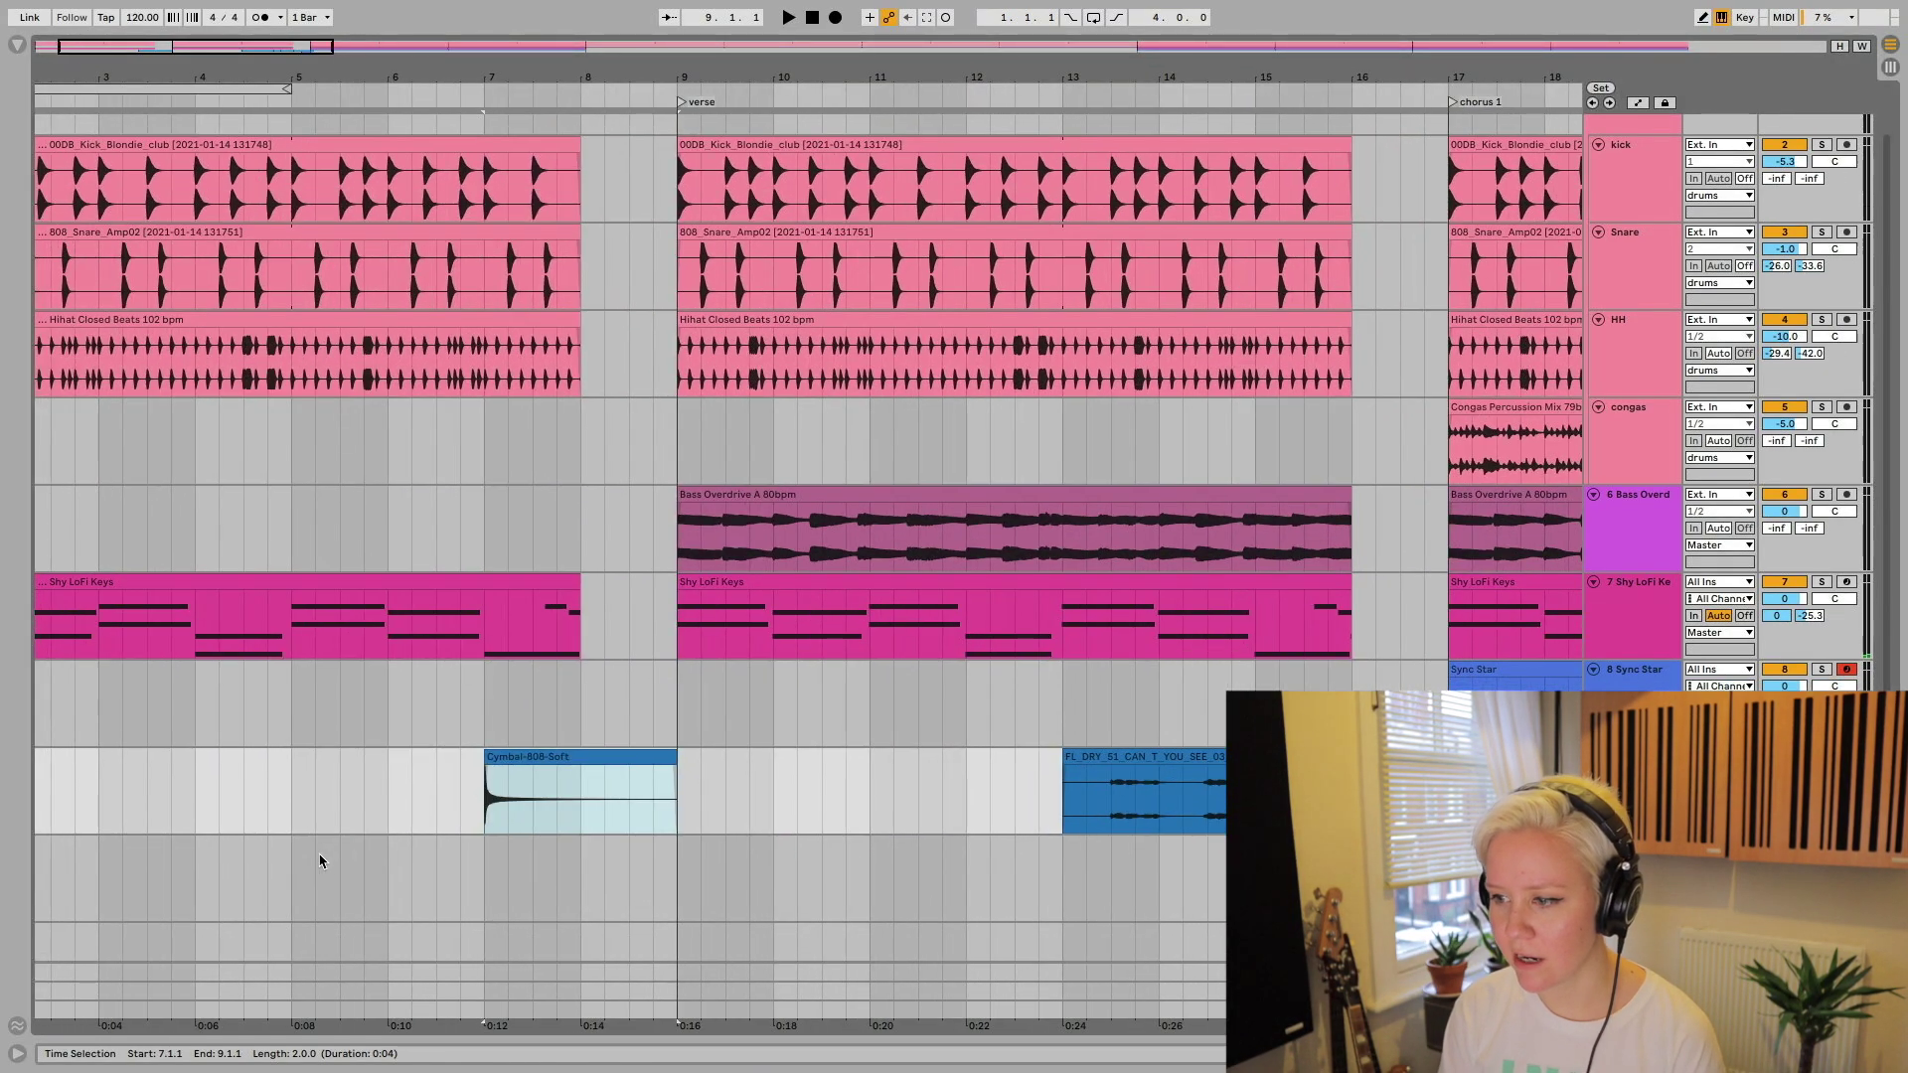
double_click(554, 757)
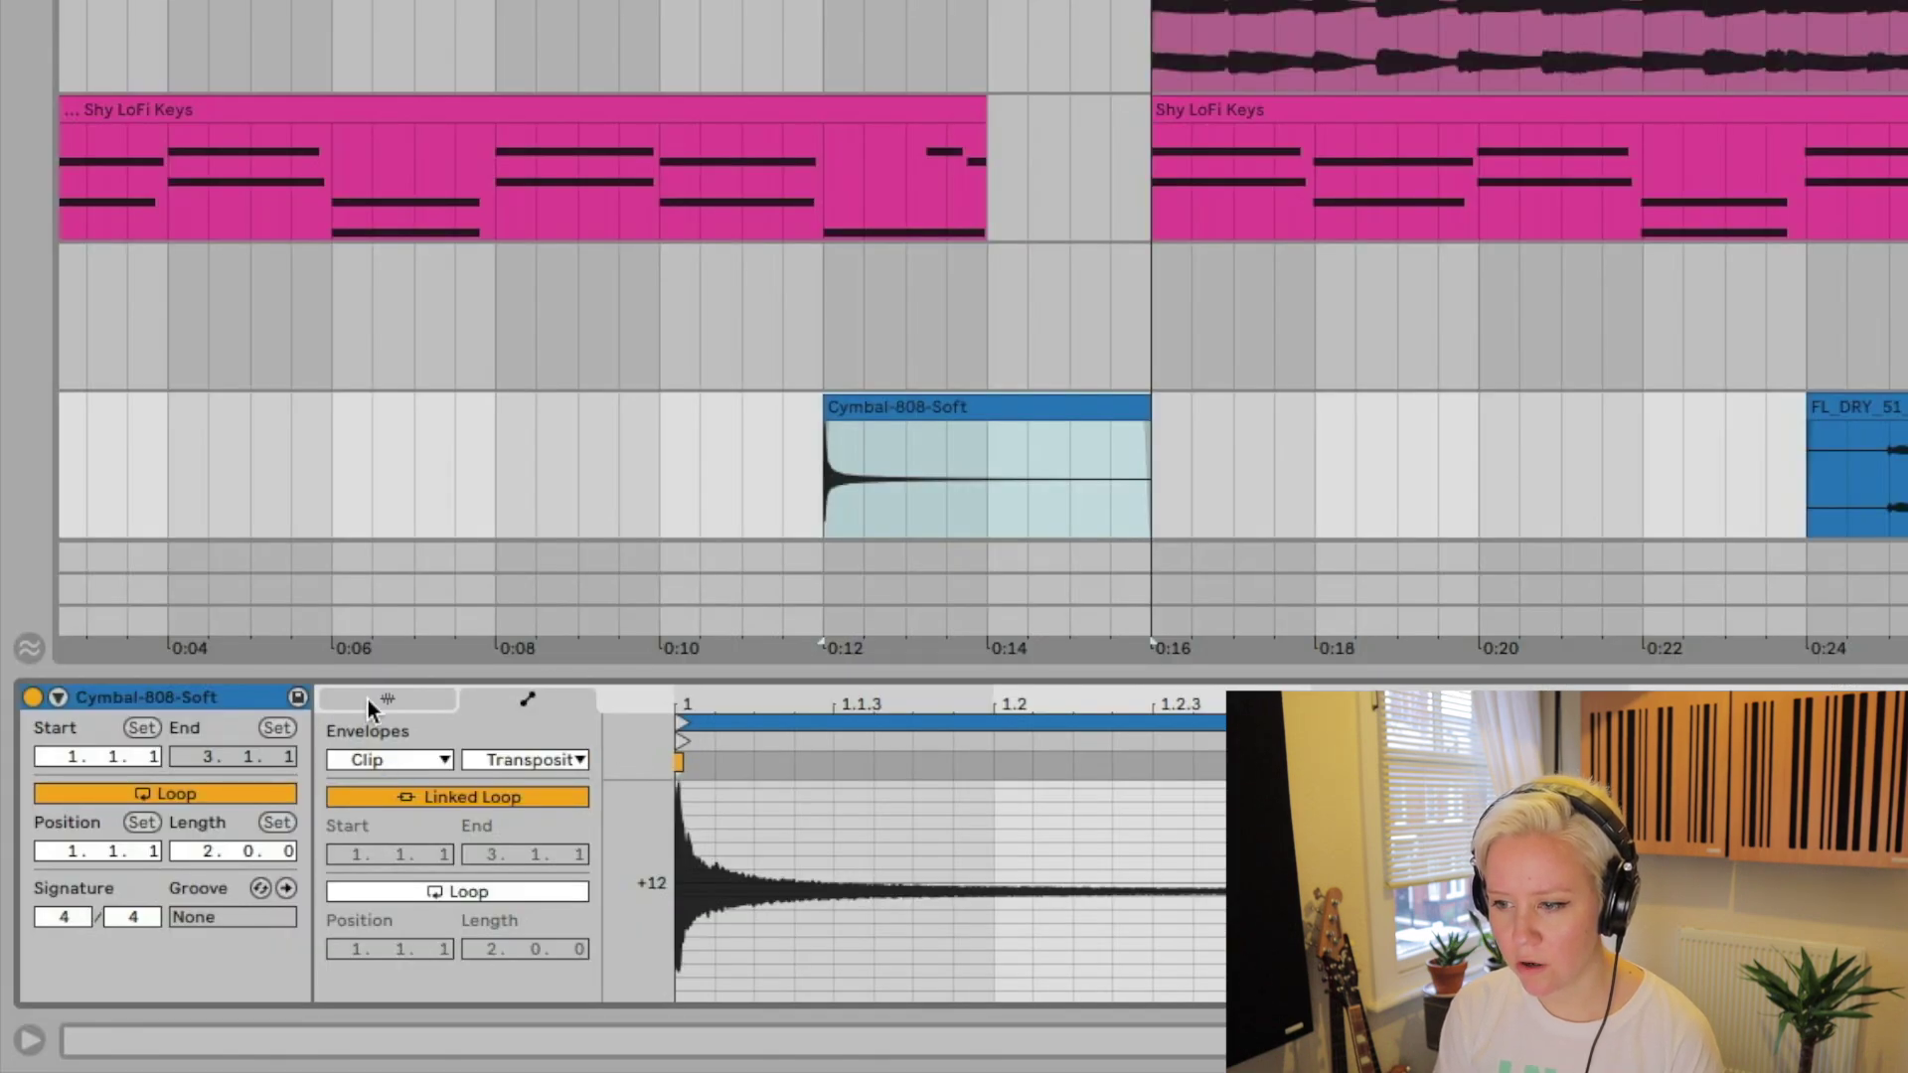
click(368, 700)
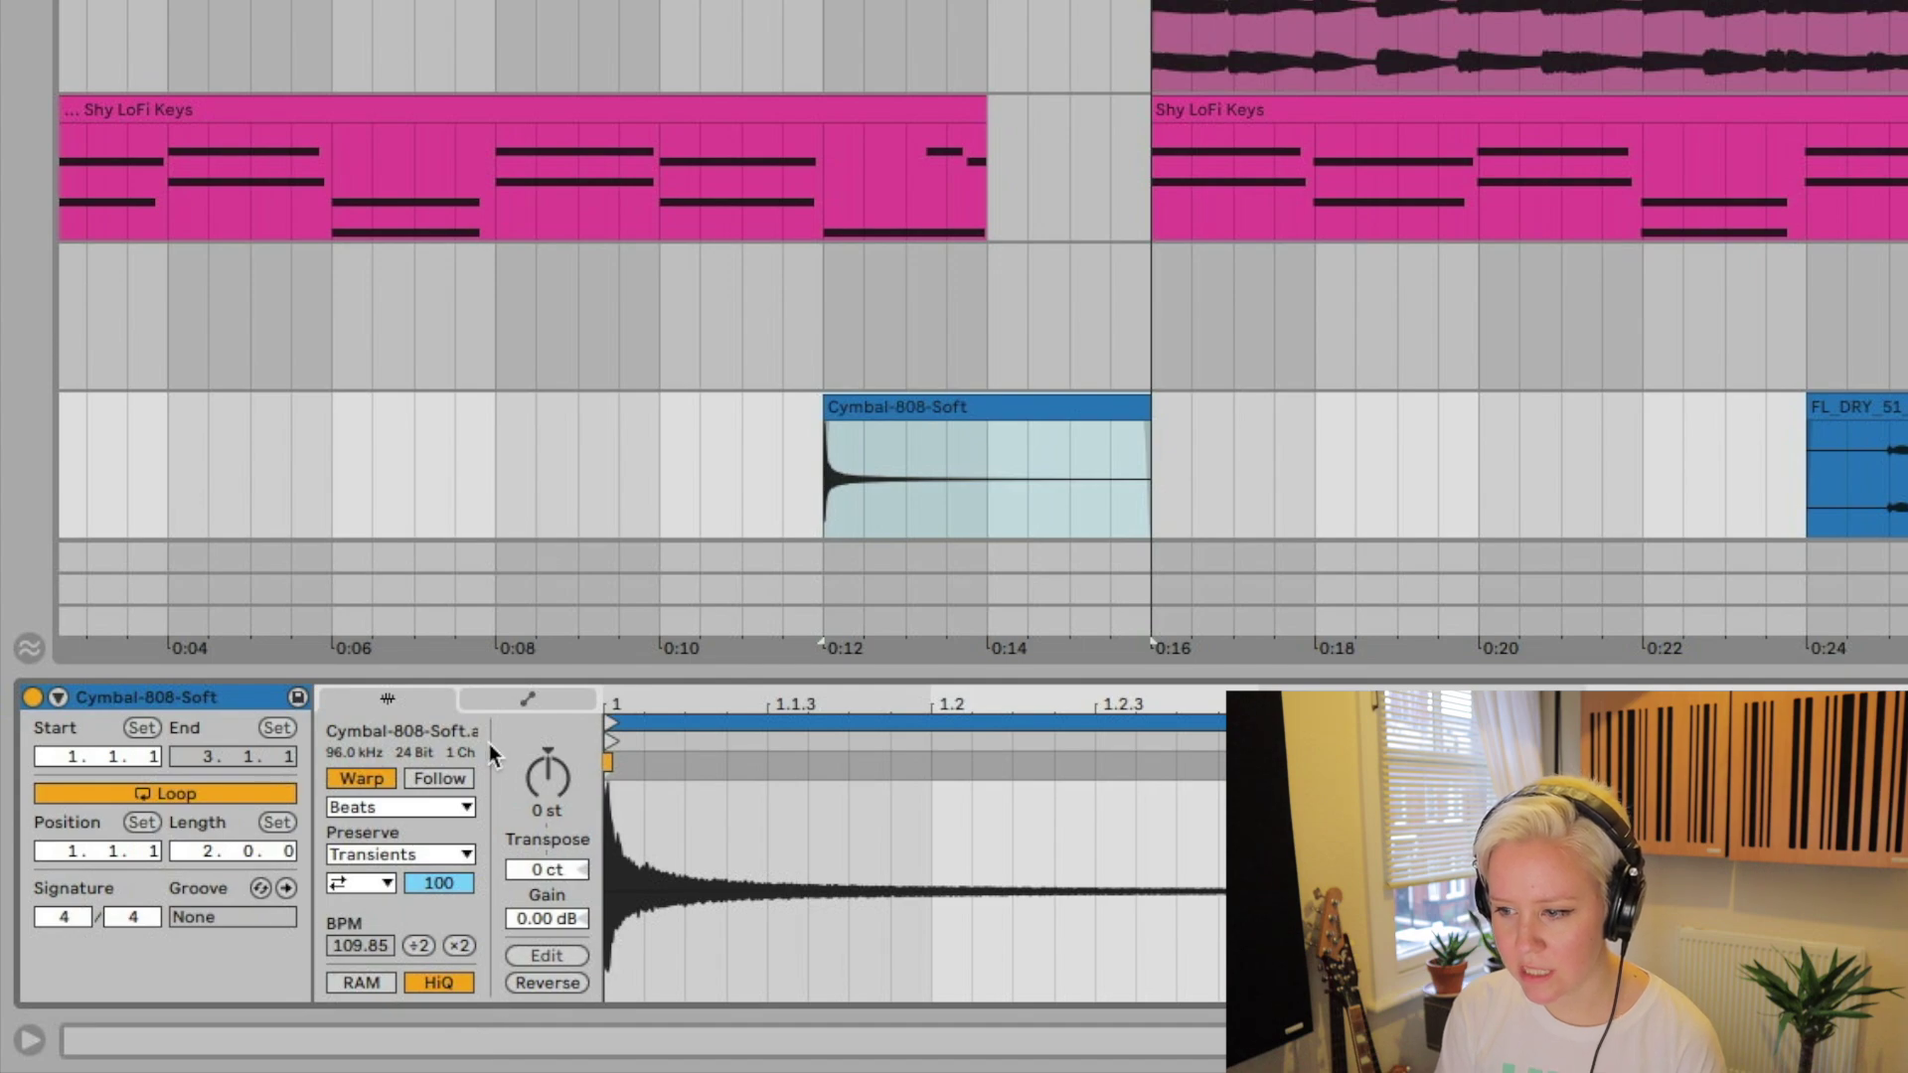
click(552, 983)
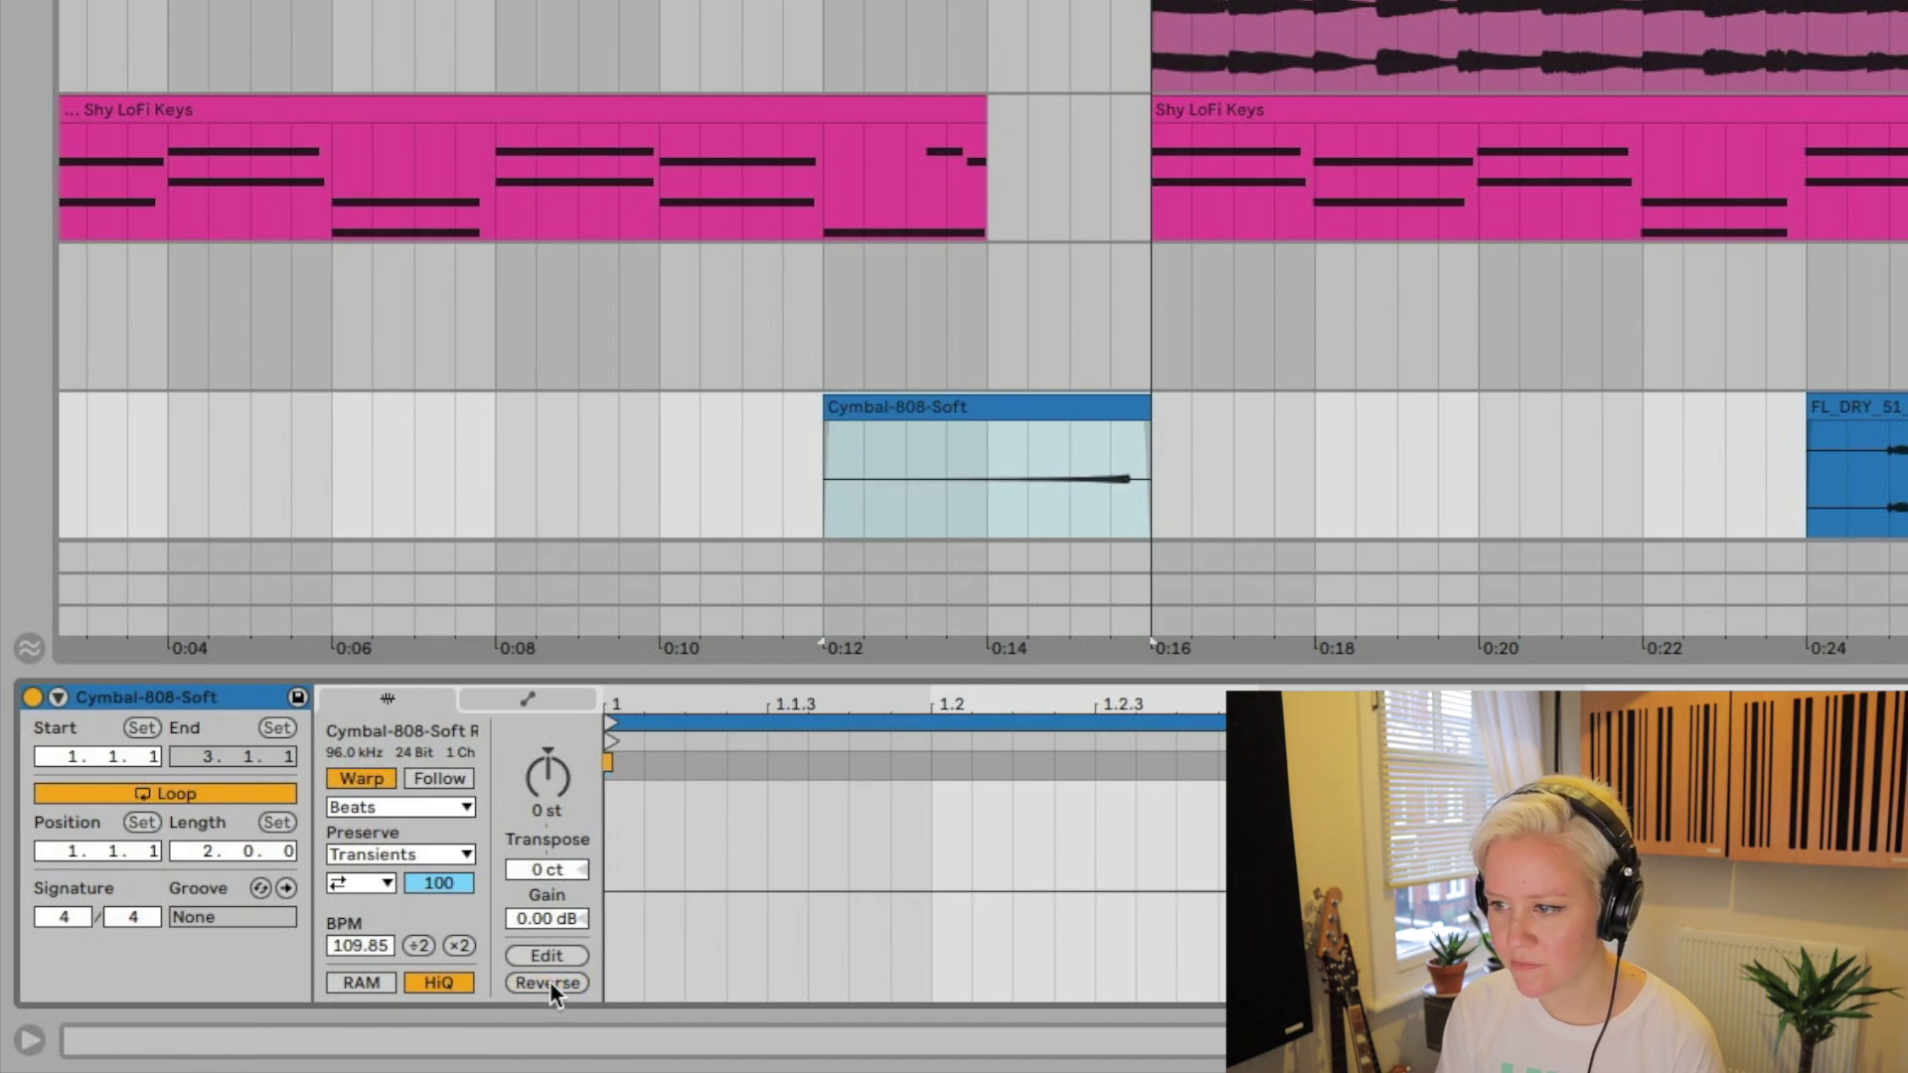
click(829, 519)
key(space)
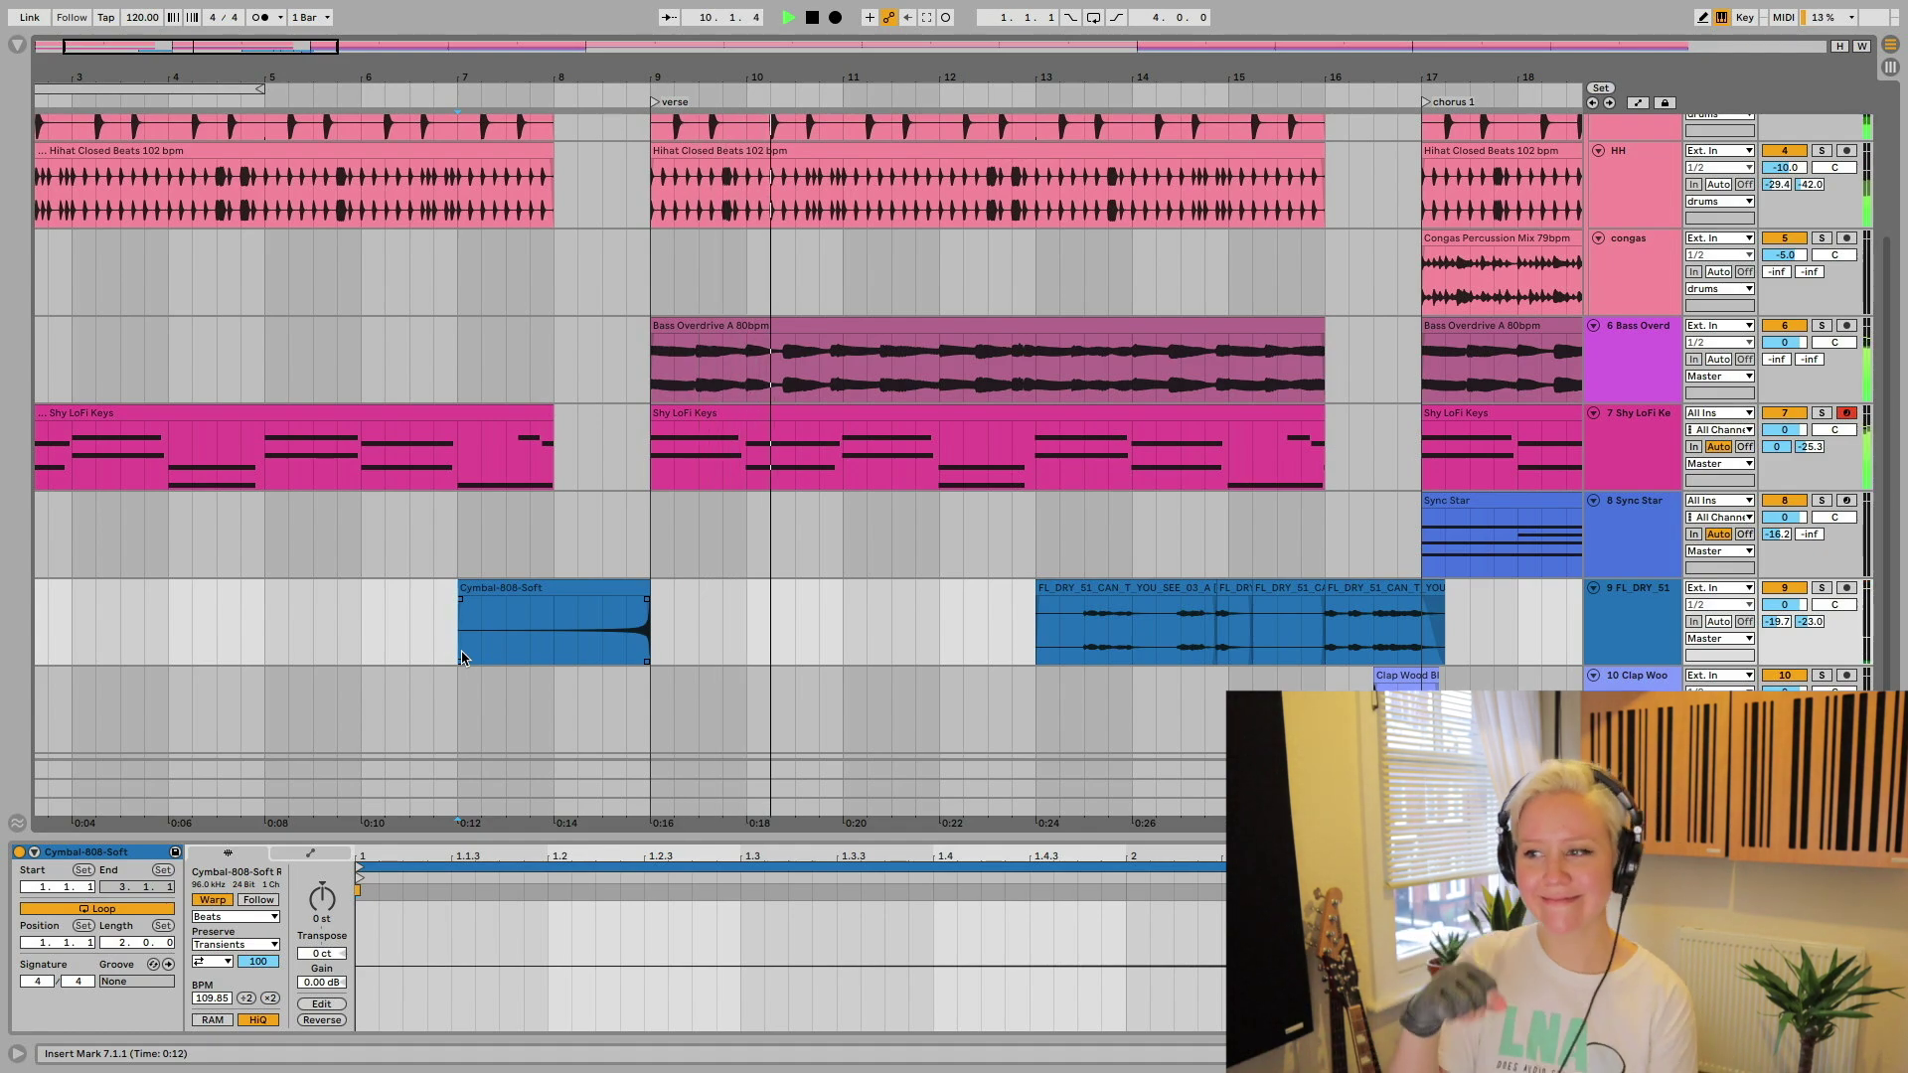
key(space)
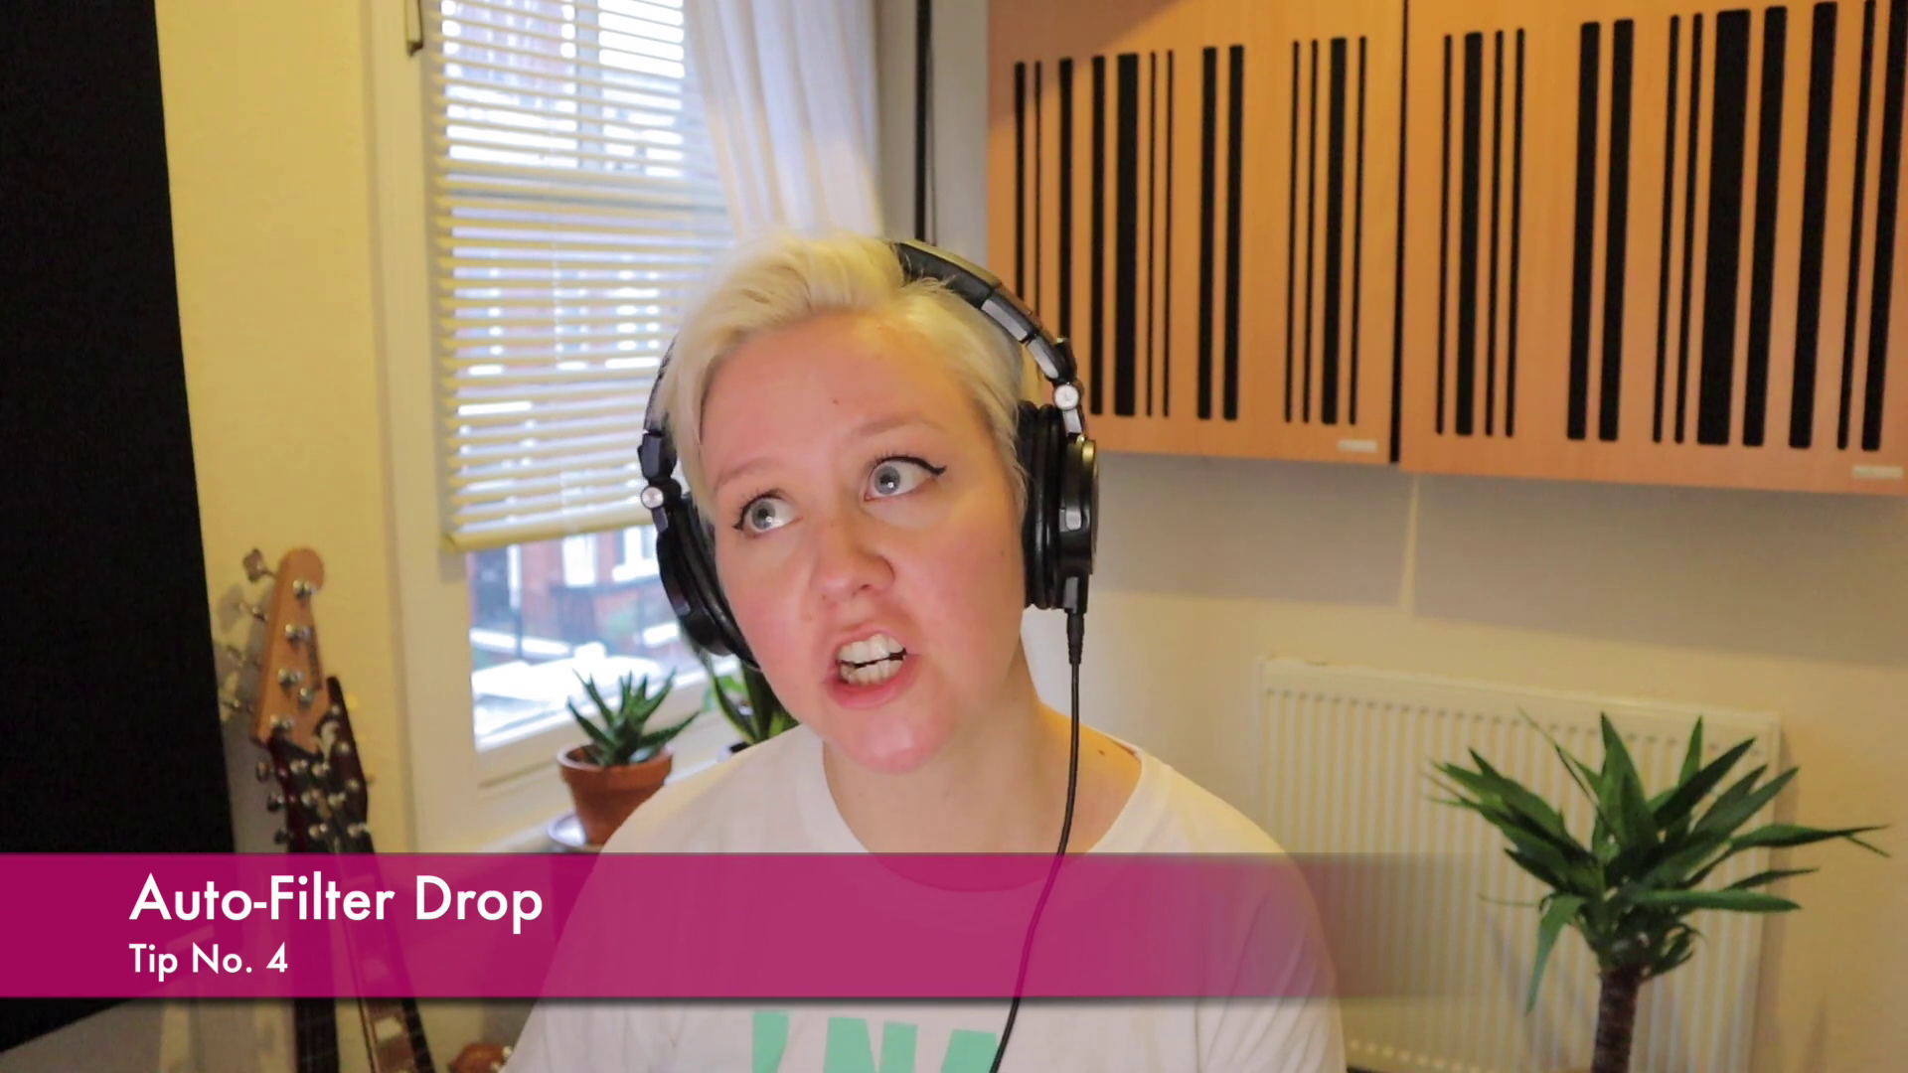
- Add Auto Filter from the EQ & Filters audio effects to the Master track and display the track automation
key(z)
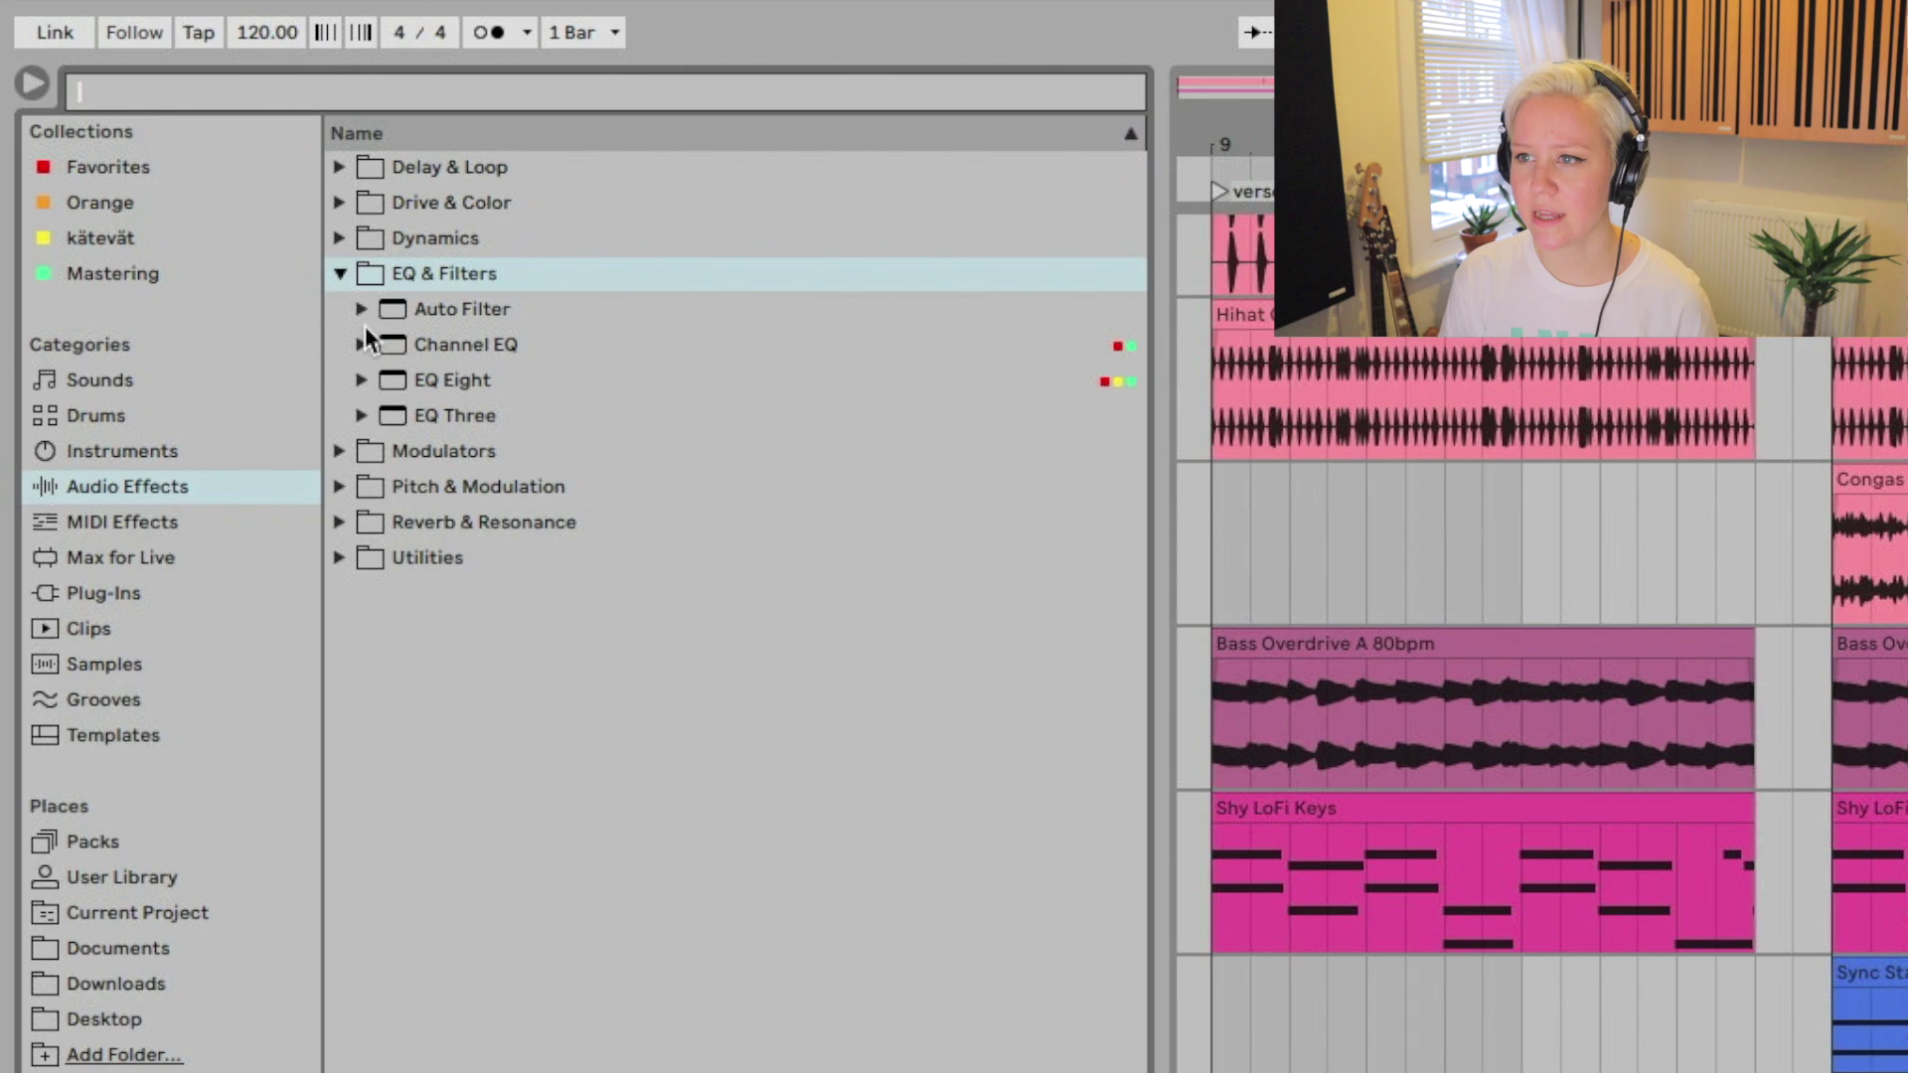
click(182, 145)
click(339, 275)
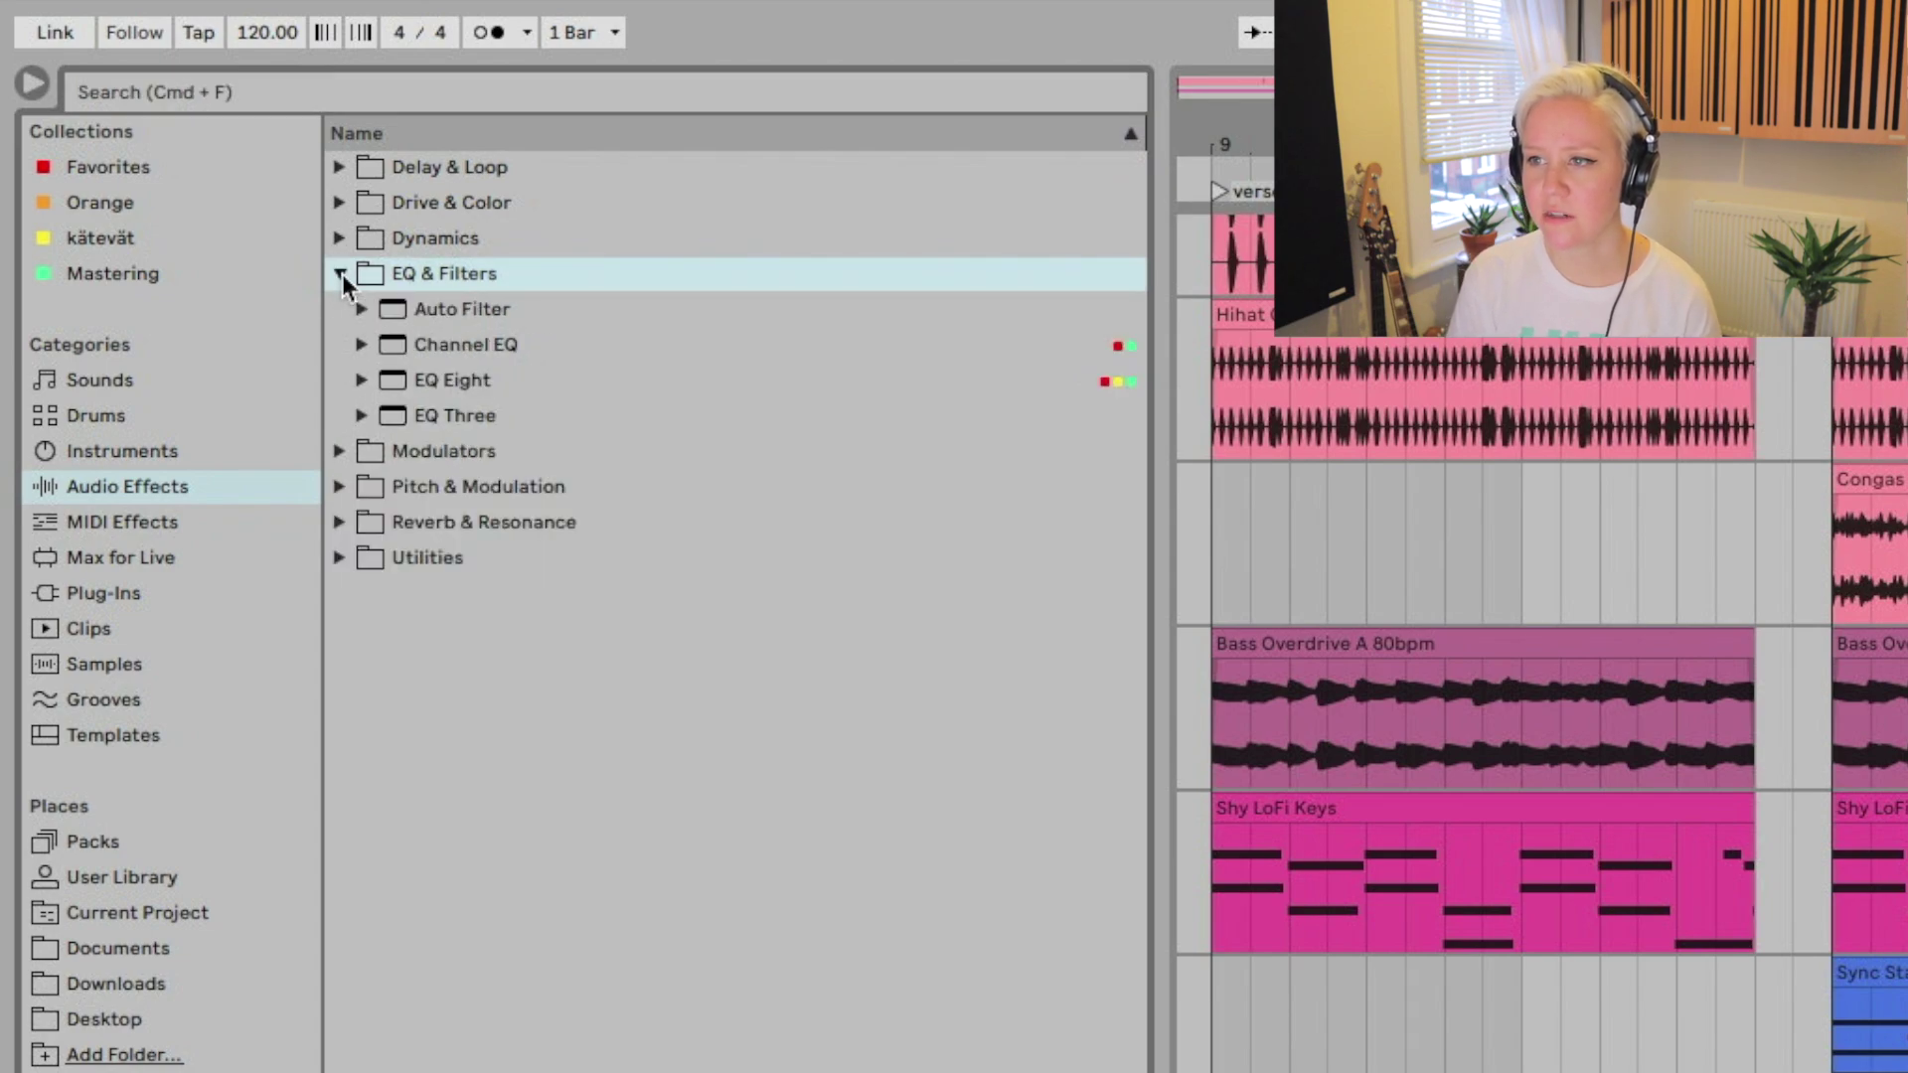
click(471, 314)
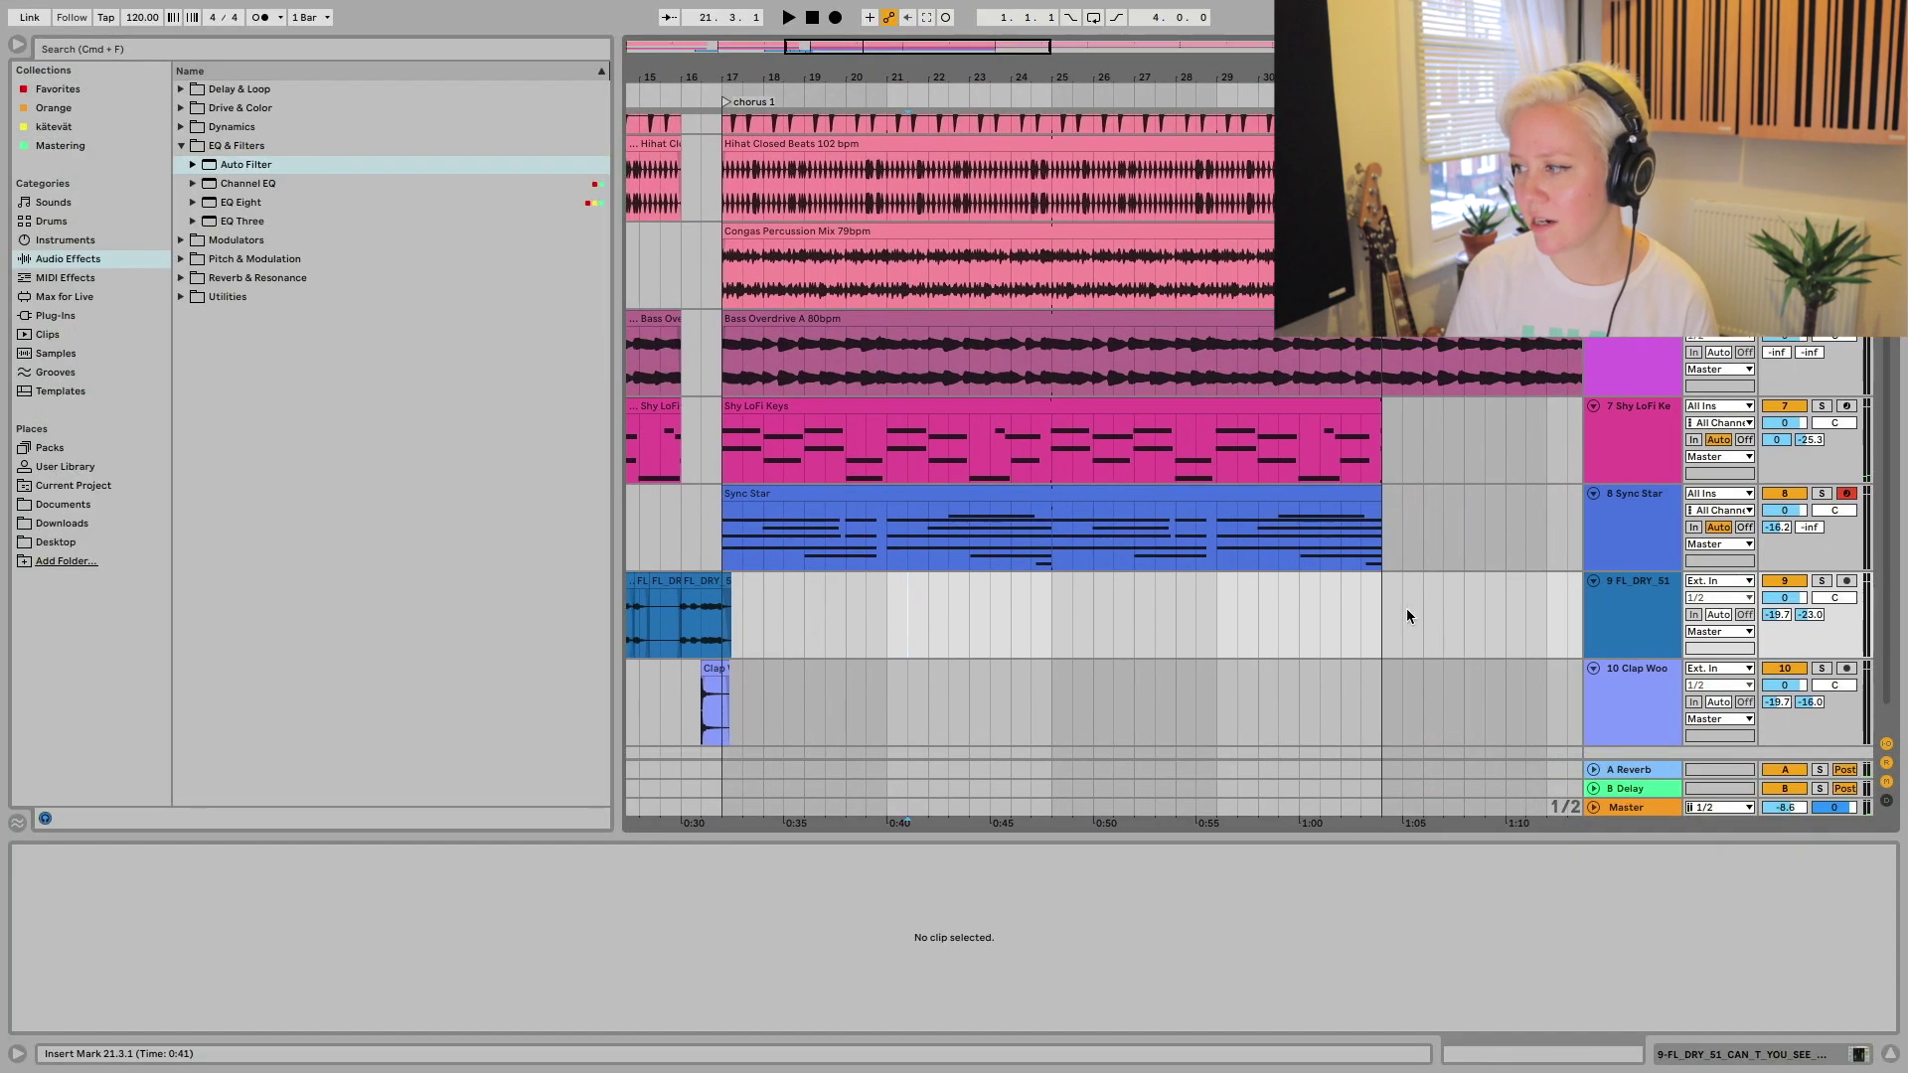
scroll(1407, 616, down, 1)
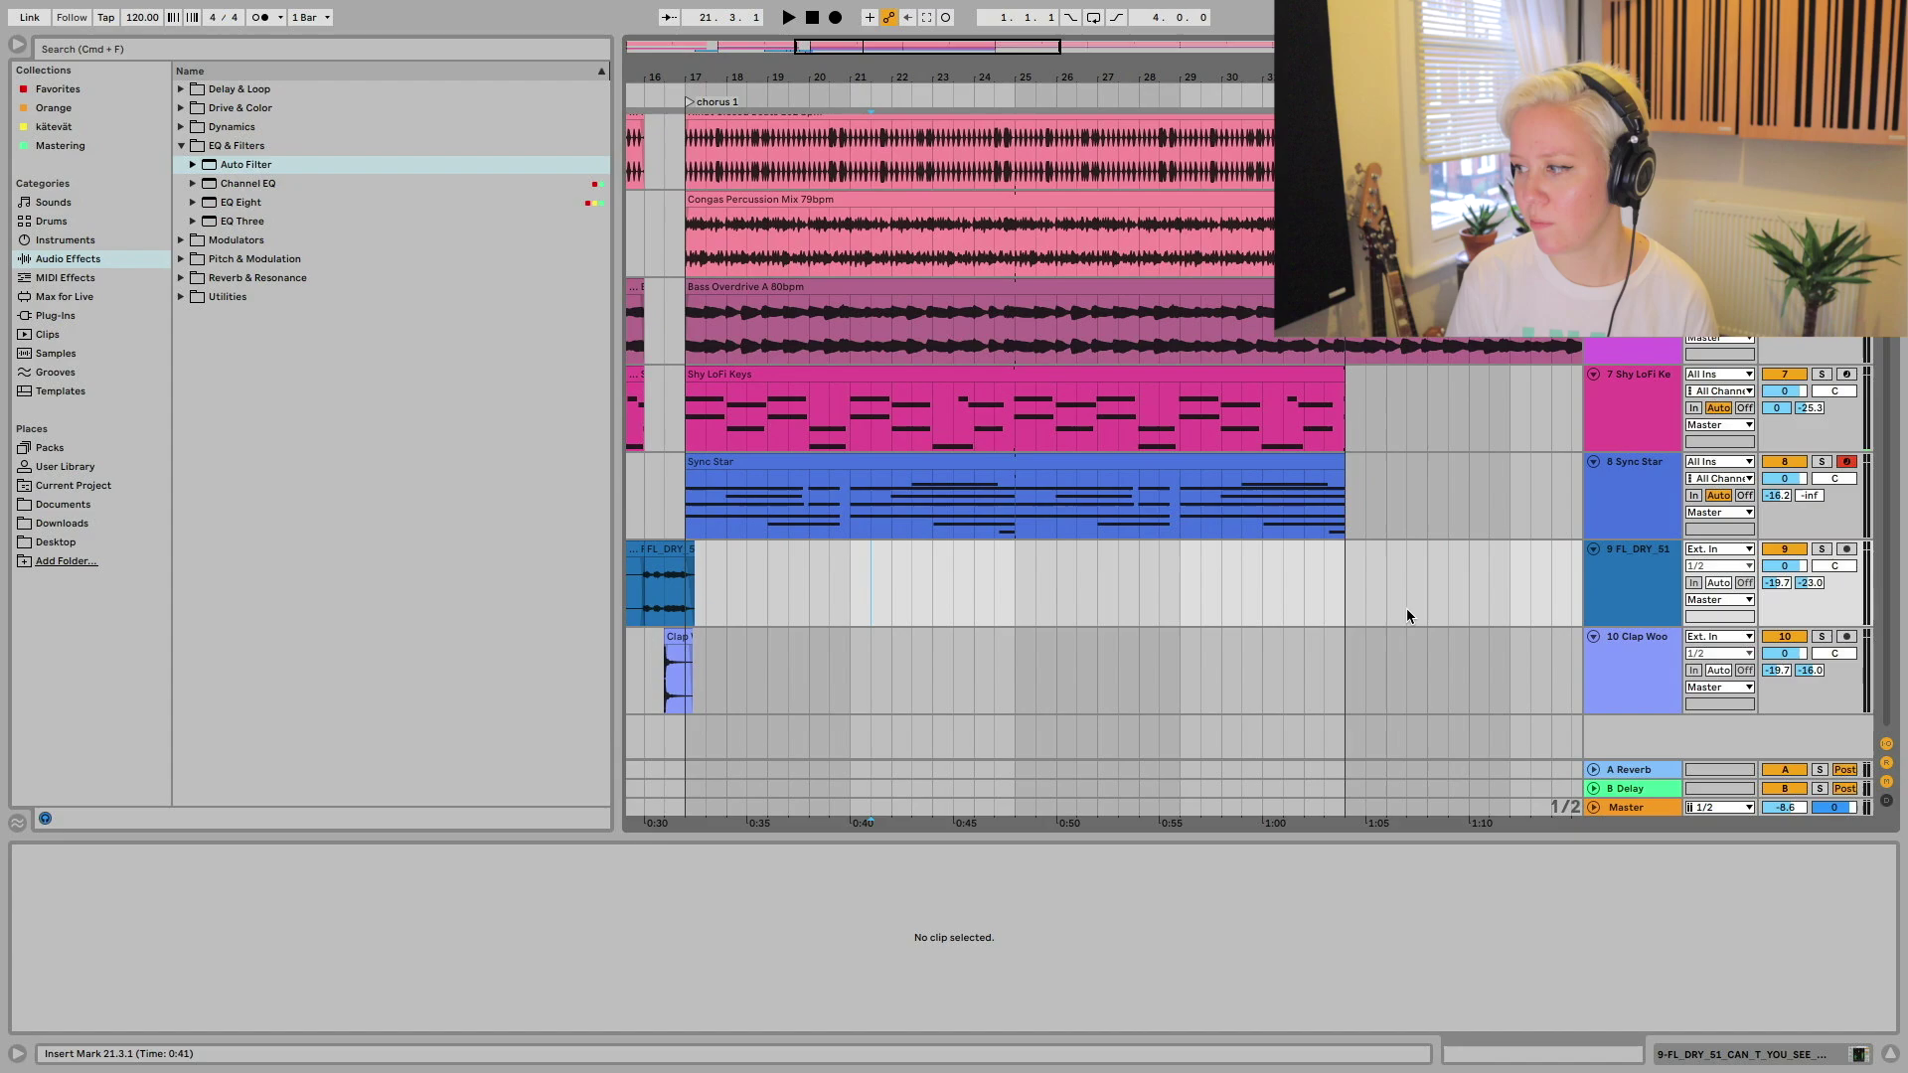
click(1636, 810)
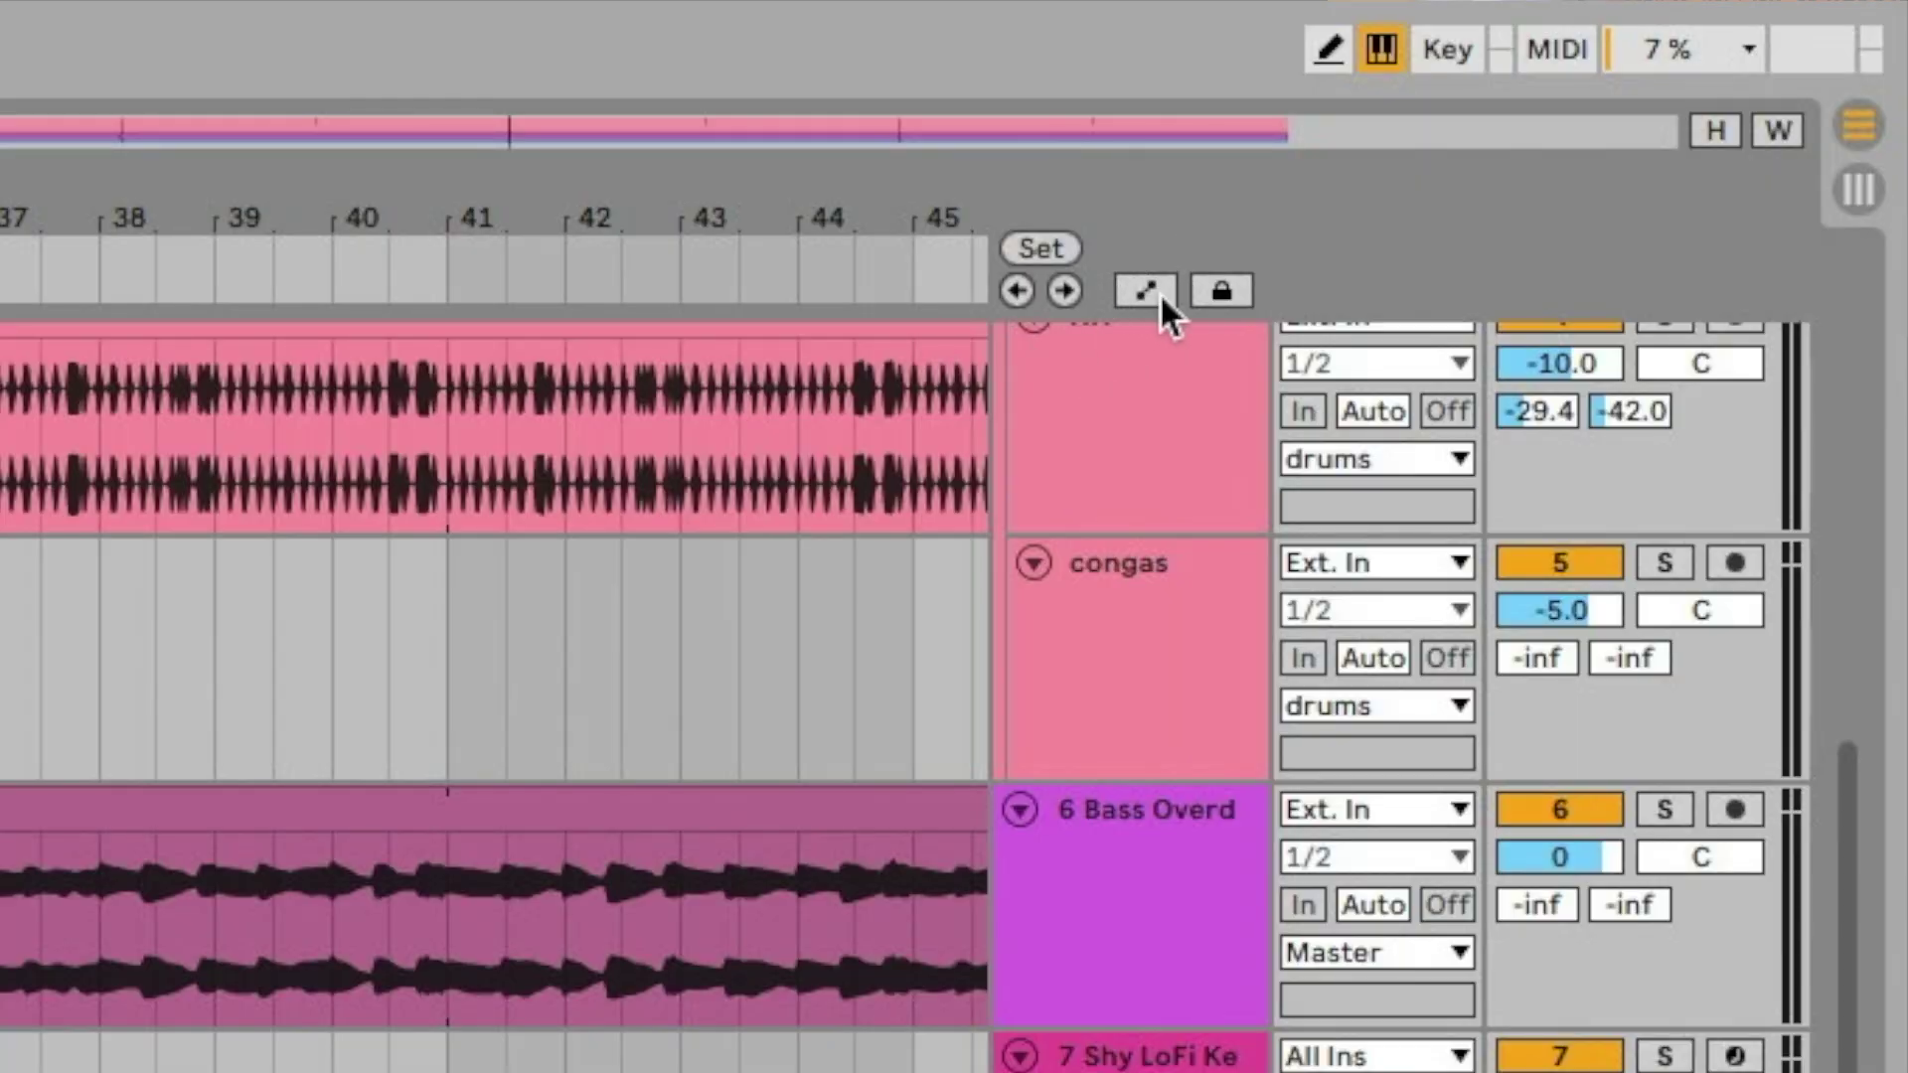
click(1161, 293)
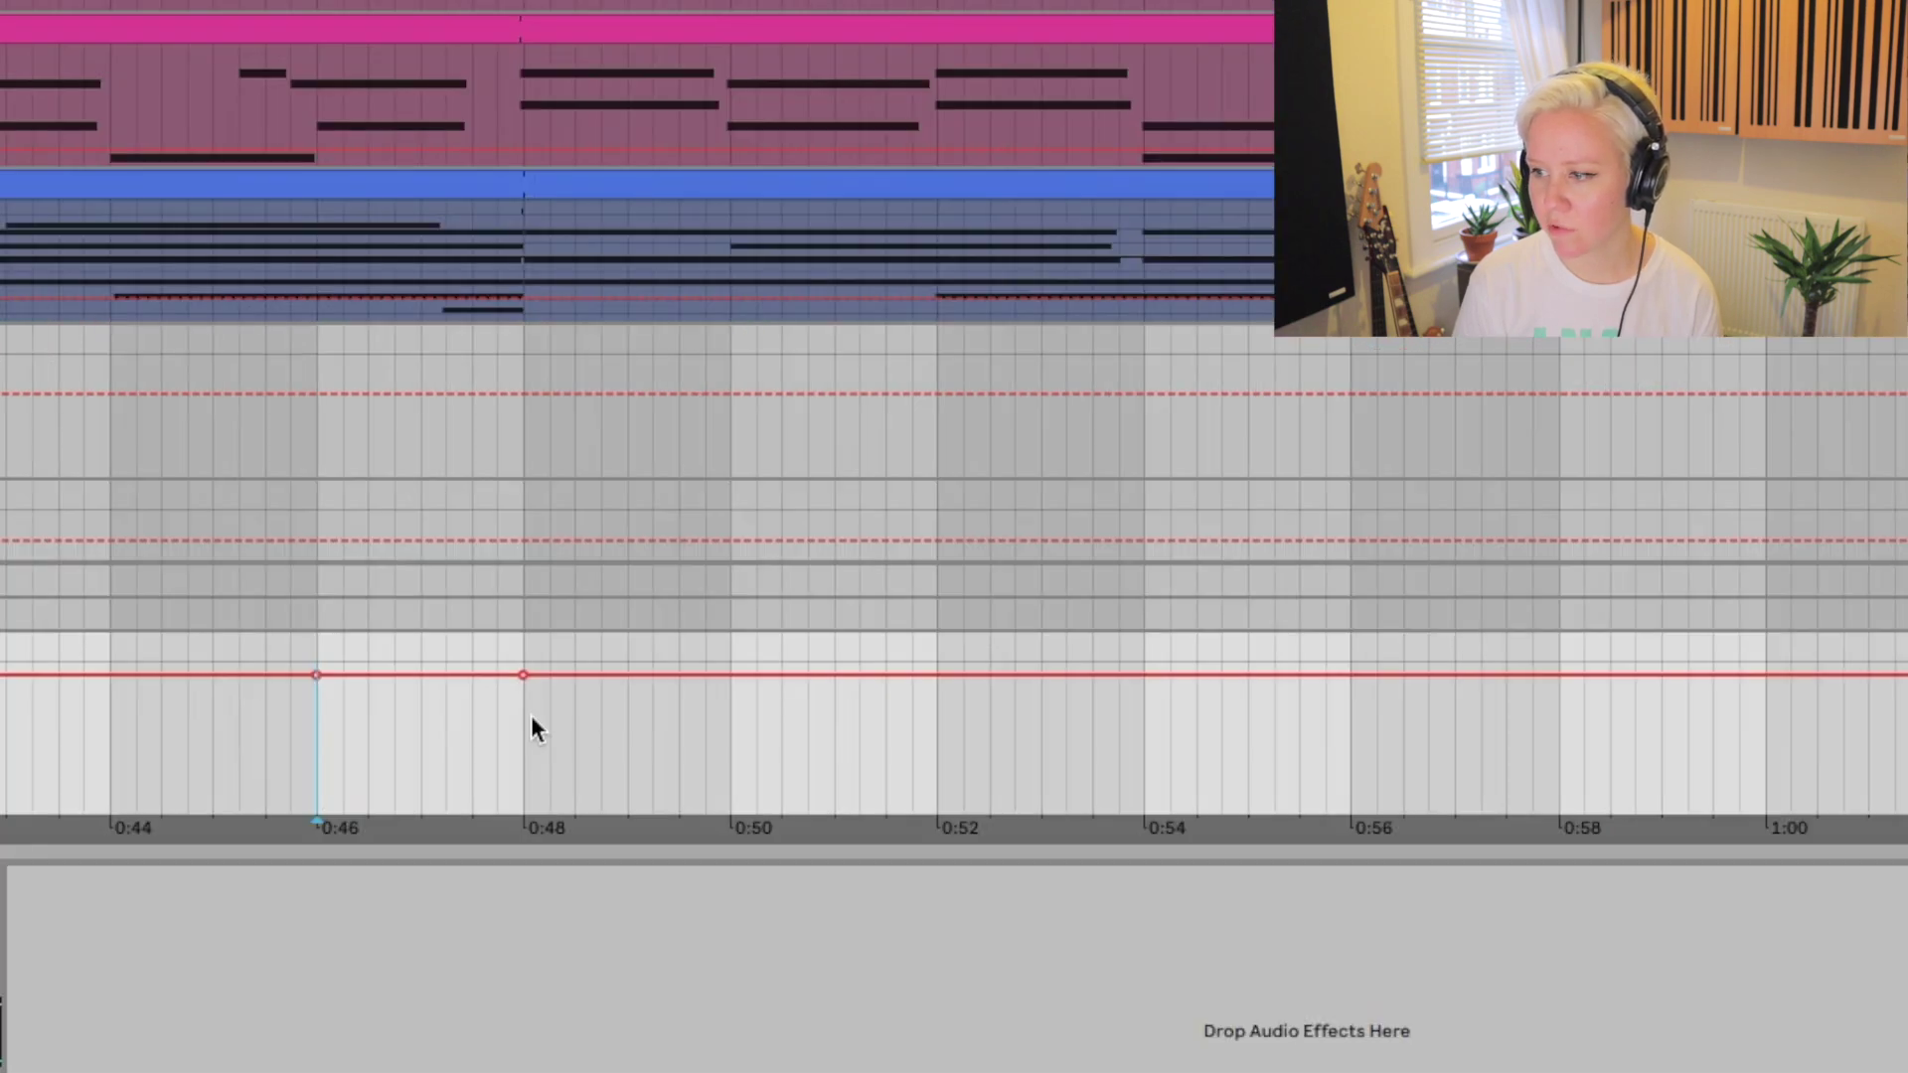
- Add two inner points to the Master's Auto Filter frequency automation between 24.1 and 25.1 and lower them to about 30 Hz
click(347, 676)
click(496, 676)
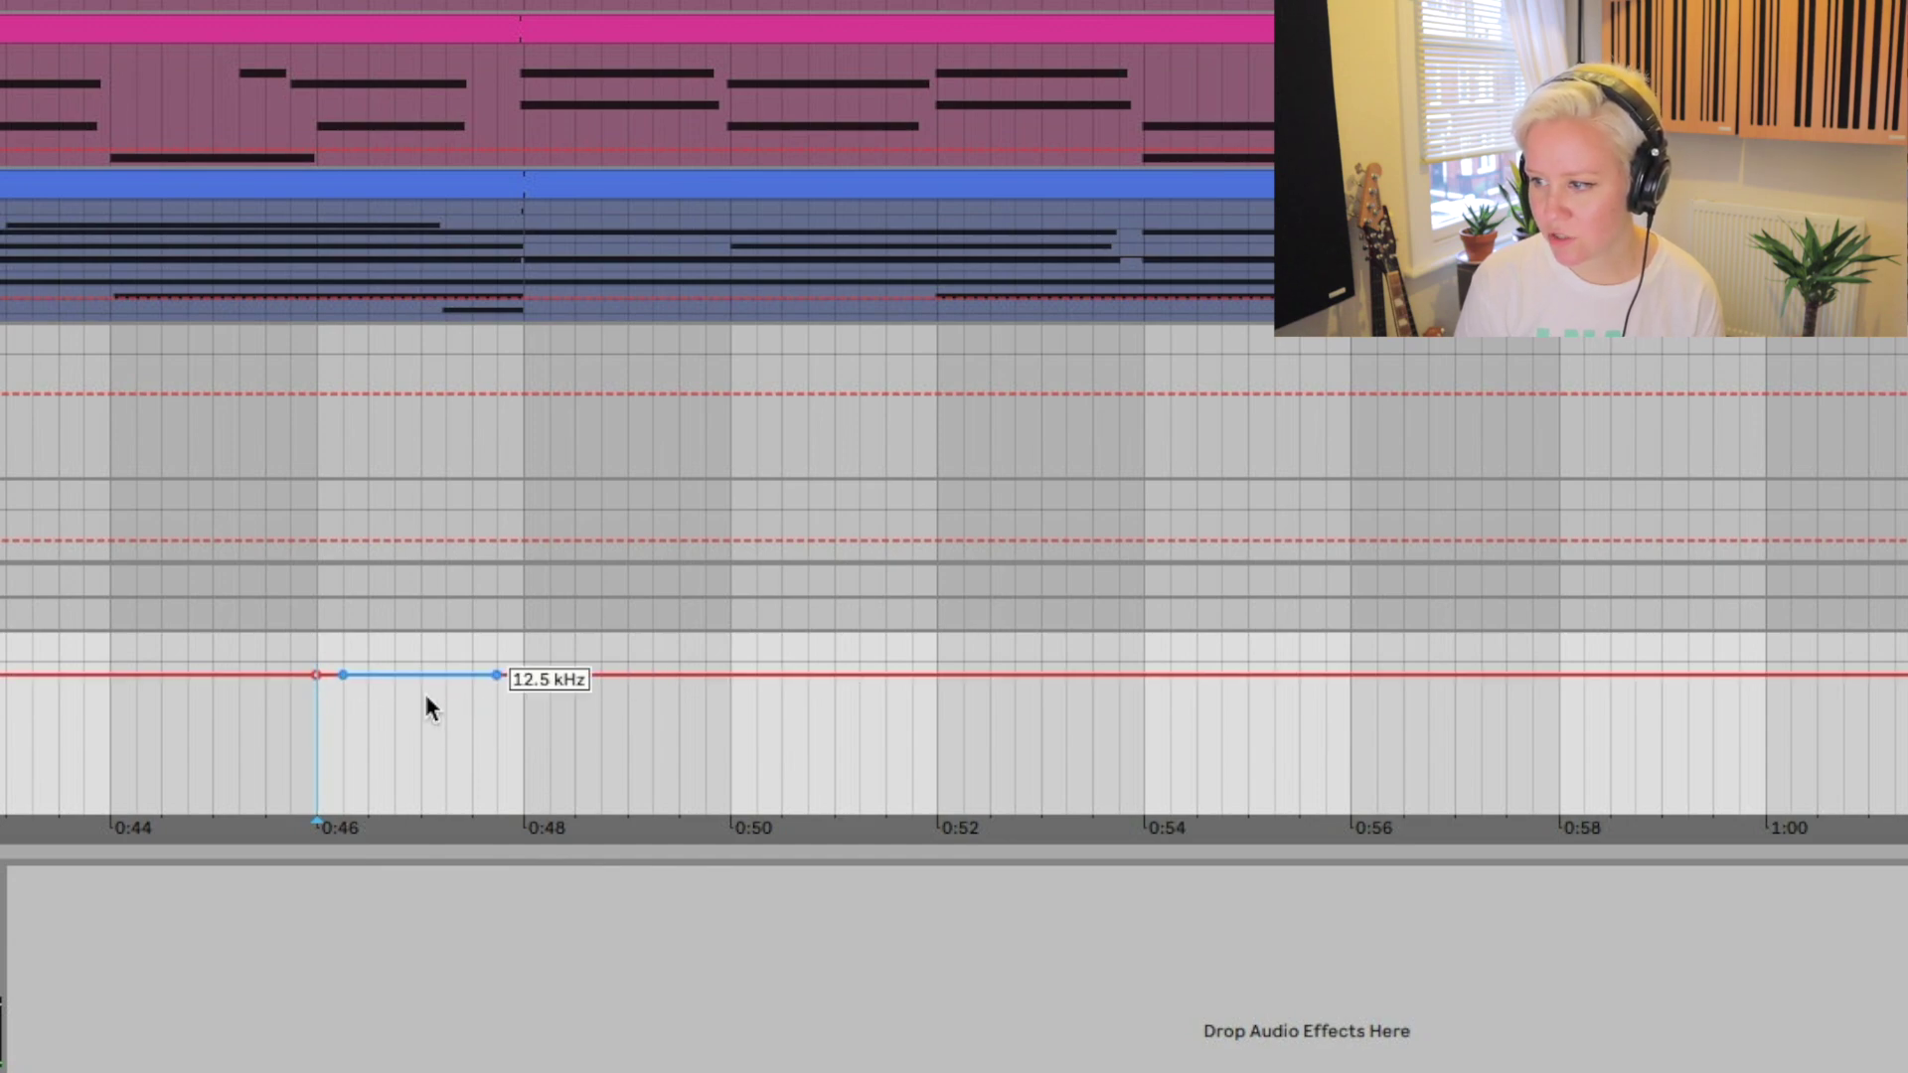
drag(426, 697, 471, 799)
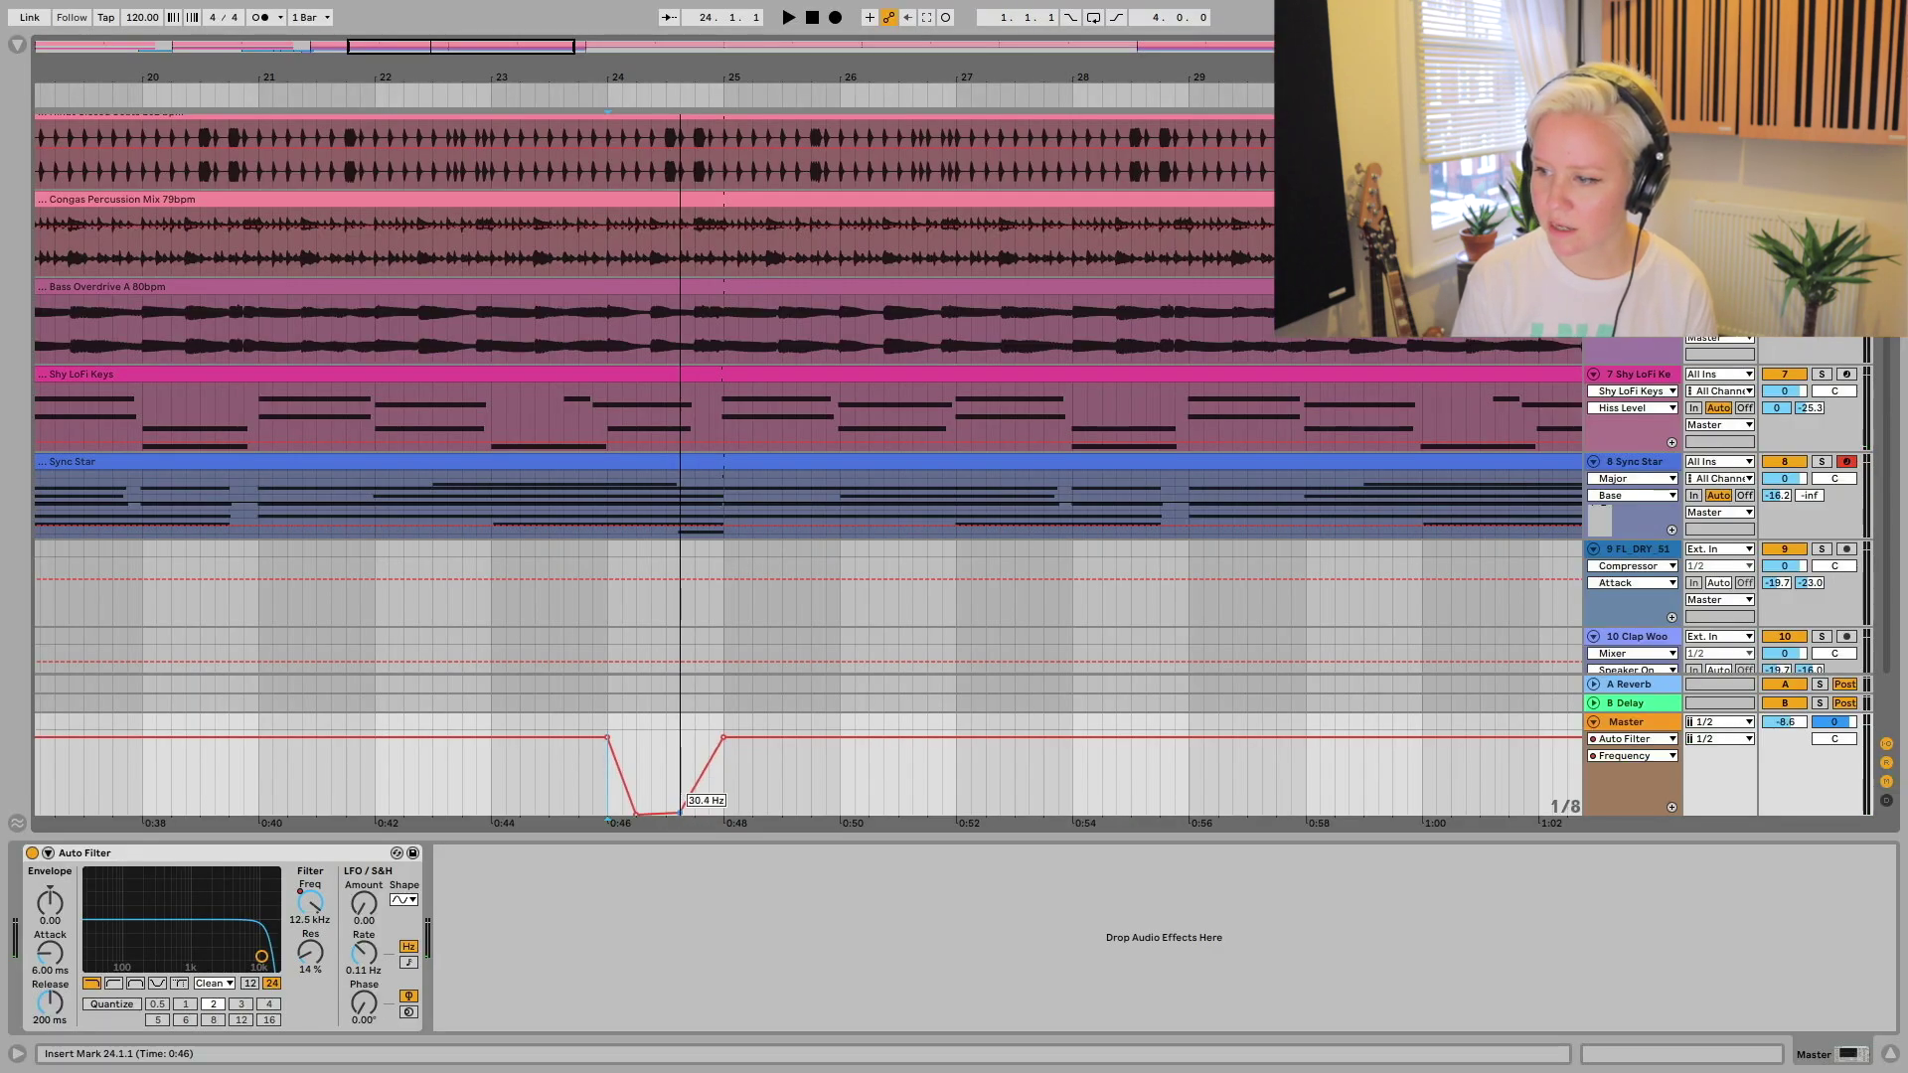
- Audition the filter drop, then raise the two low points of the dip, the second to about 238 Hz
click(361, 785)
key(space)
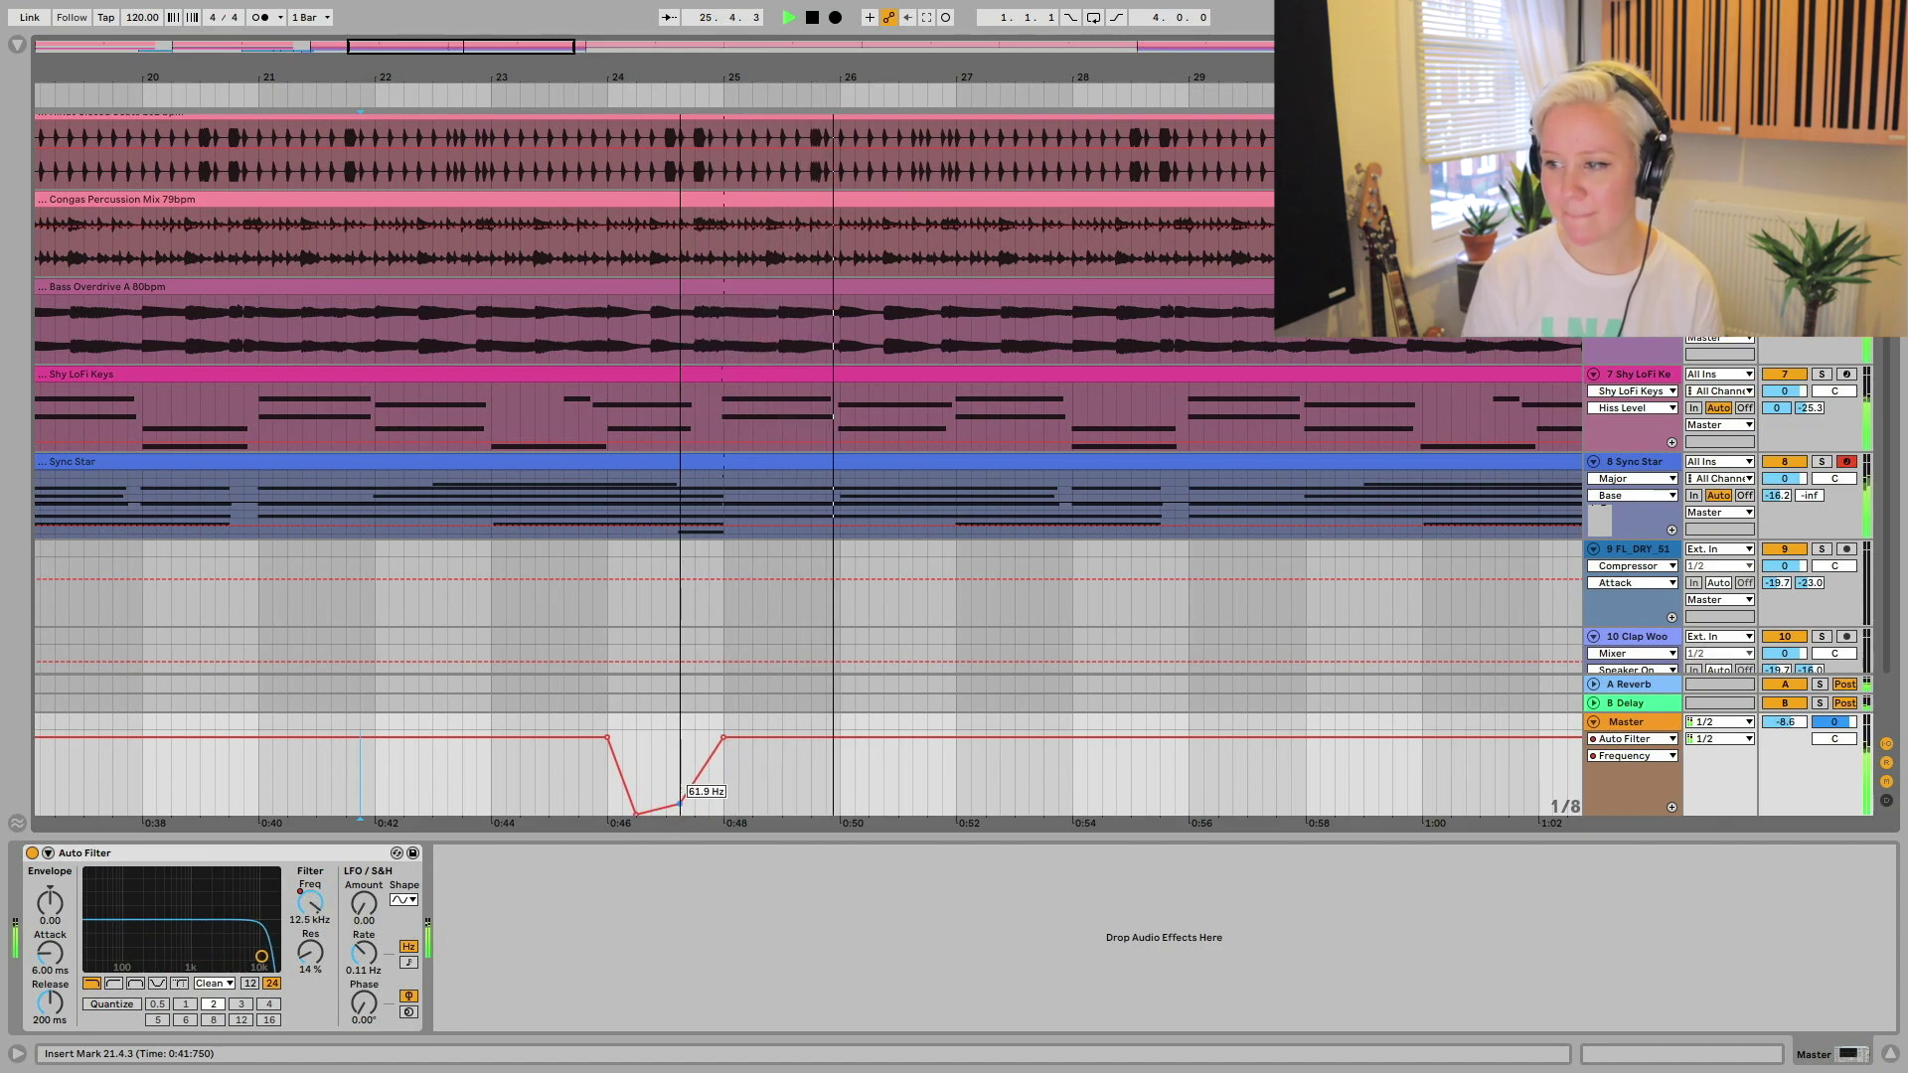
drag(683, 807, 636, 804)
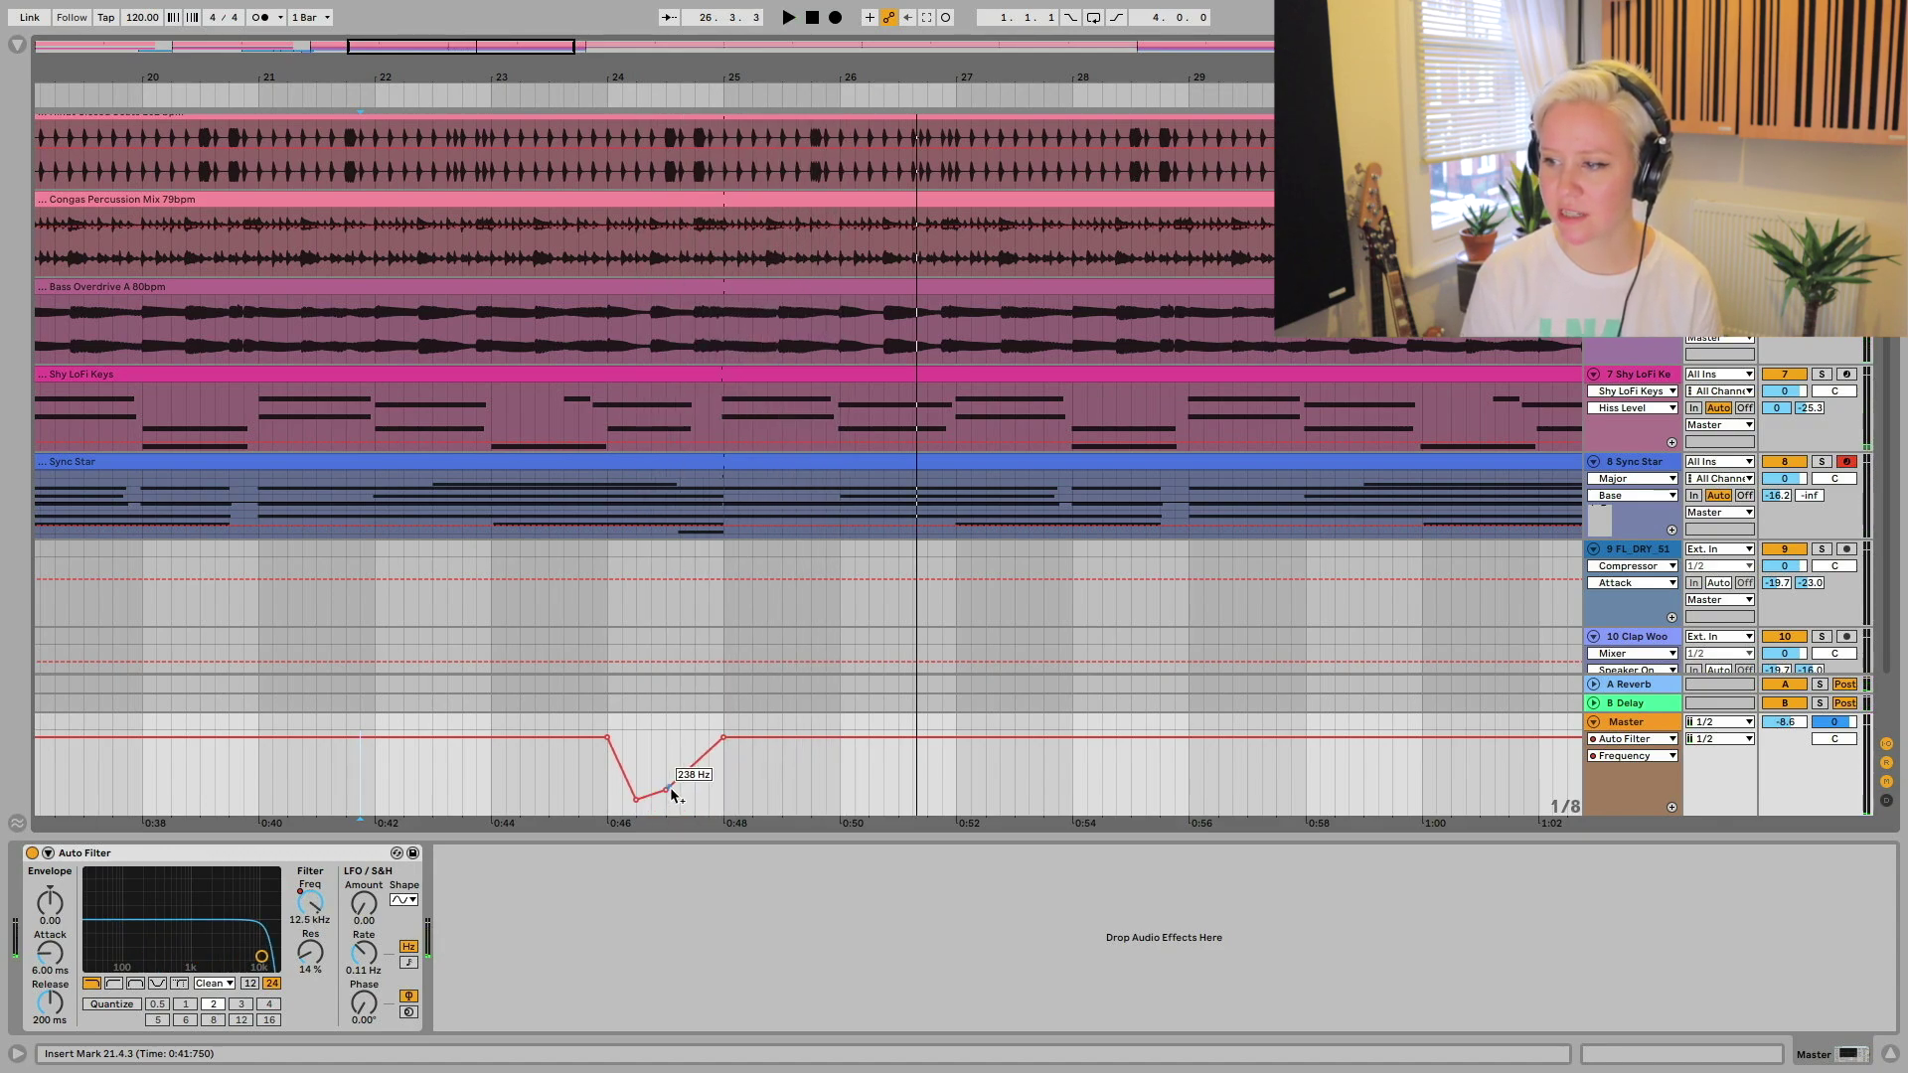
key(space)
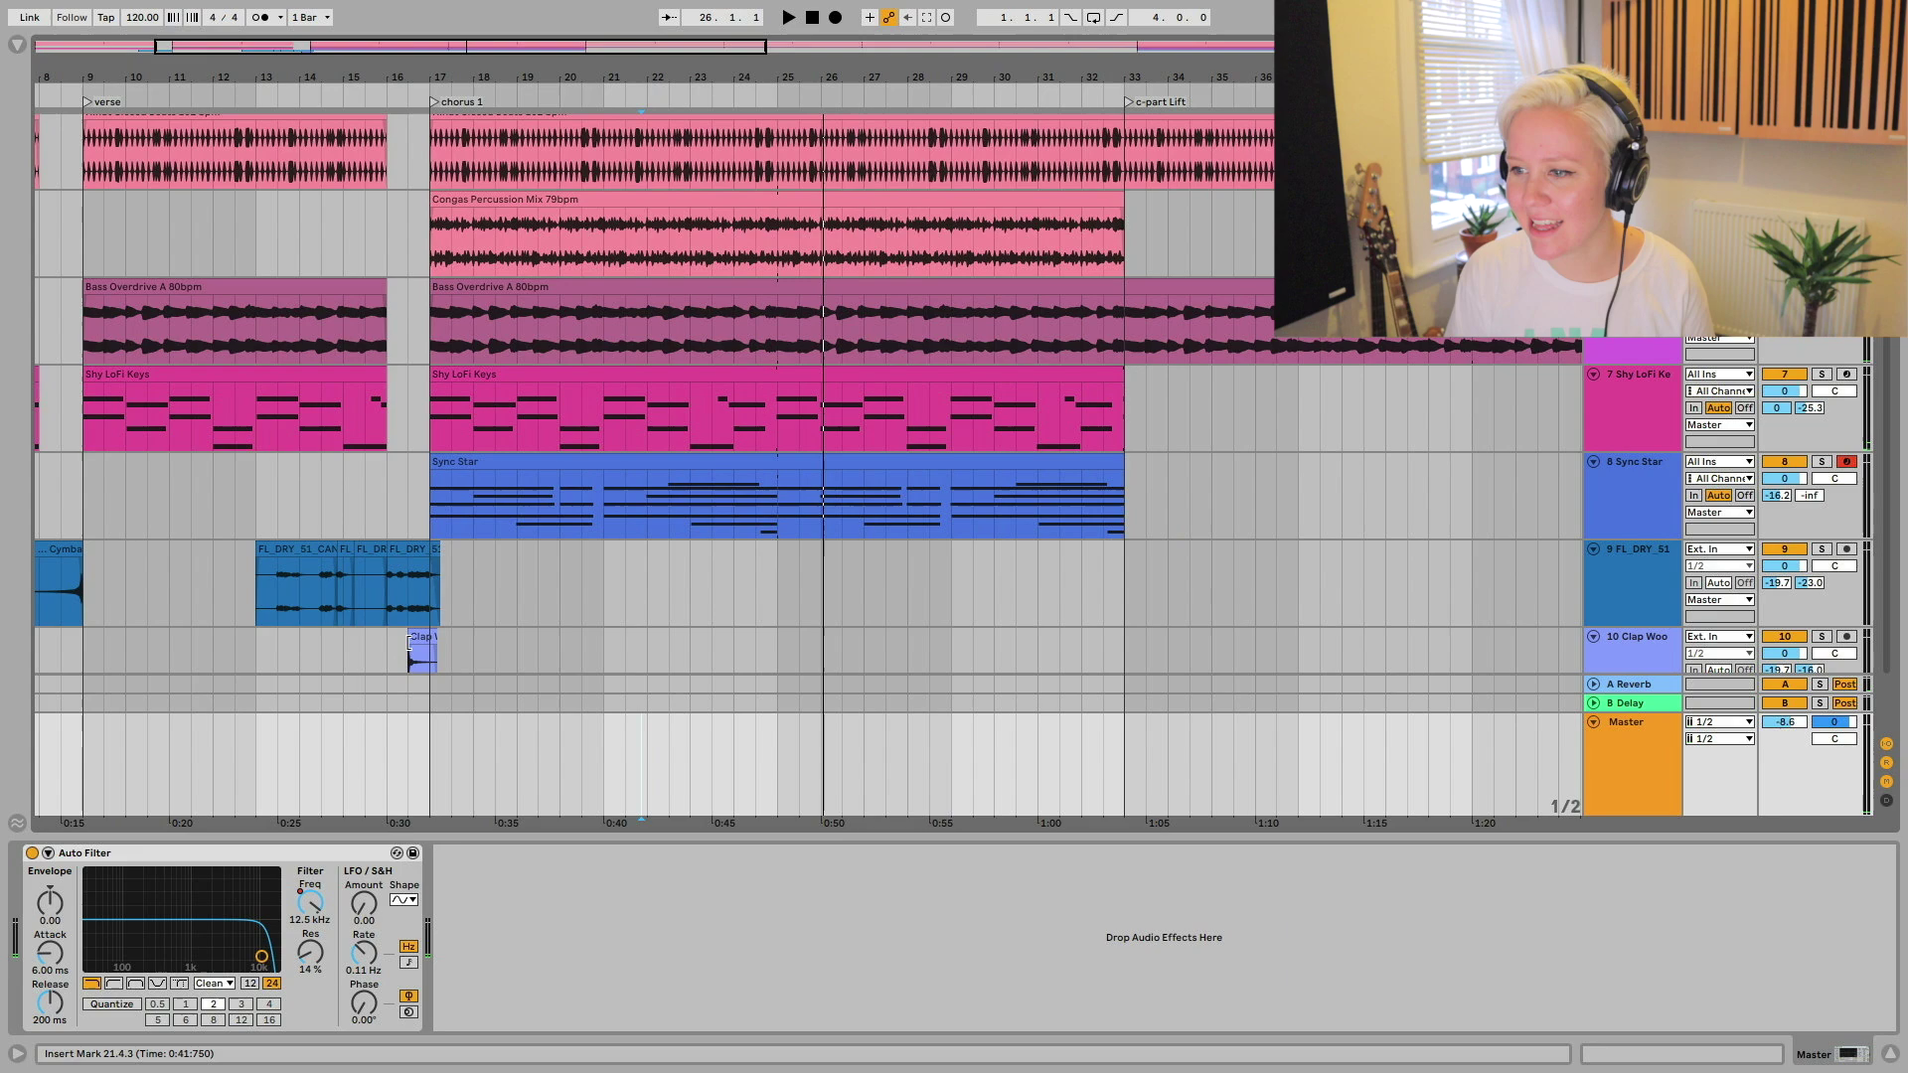
- Copy the Clap Wood Block clip at 16.3.1 to 24.3.1 on its own track and audition it with the filter drop
click(408, 643)
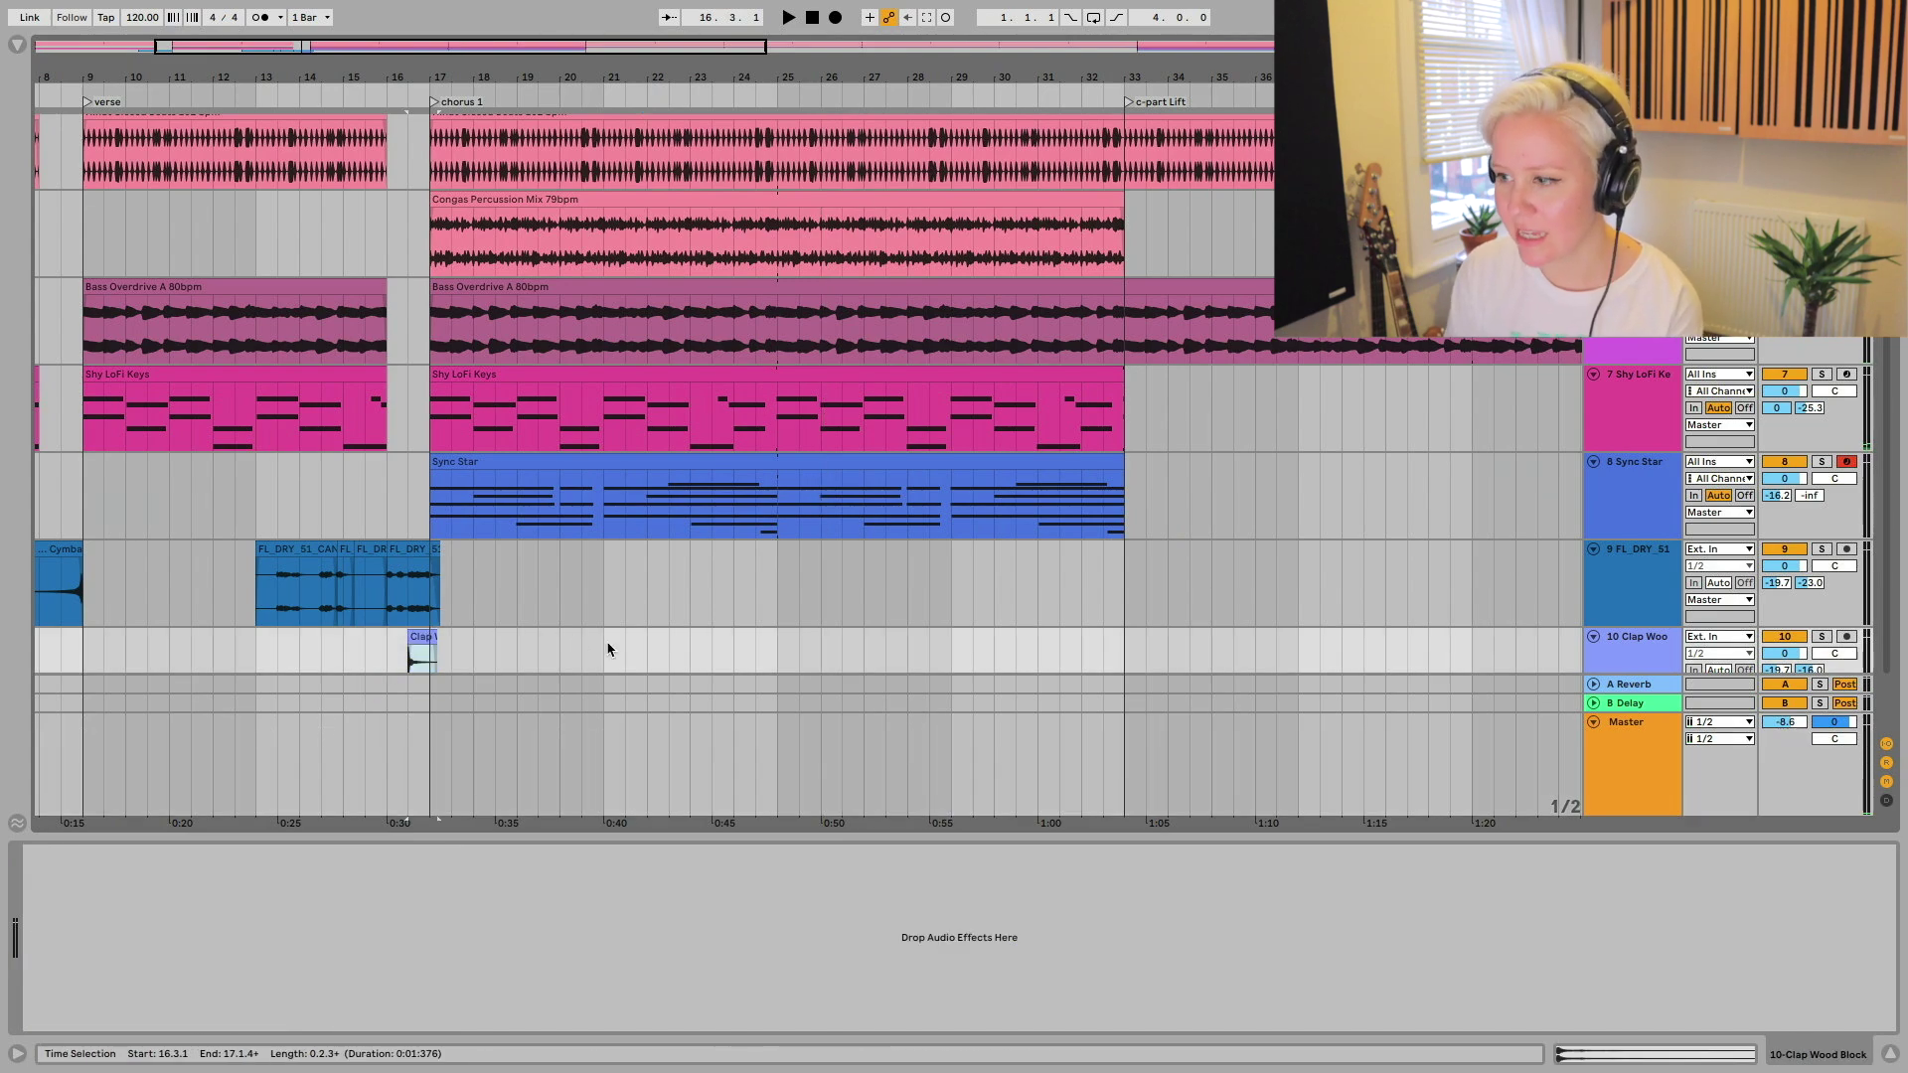
scroll(606, 647, down, 2)
click(739, 595)
key(ctrl+v)
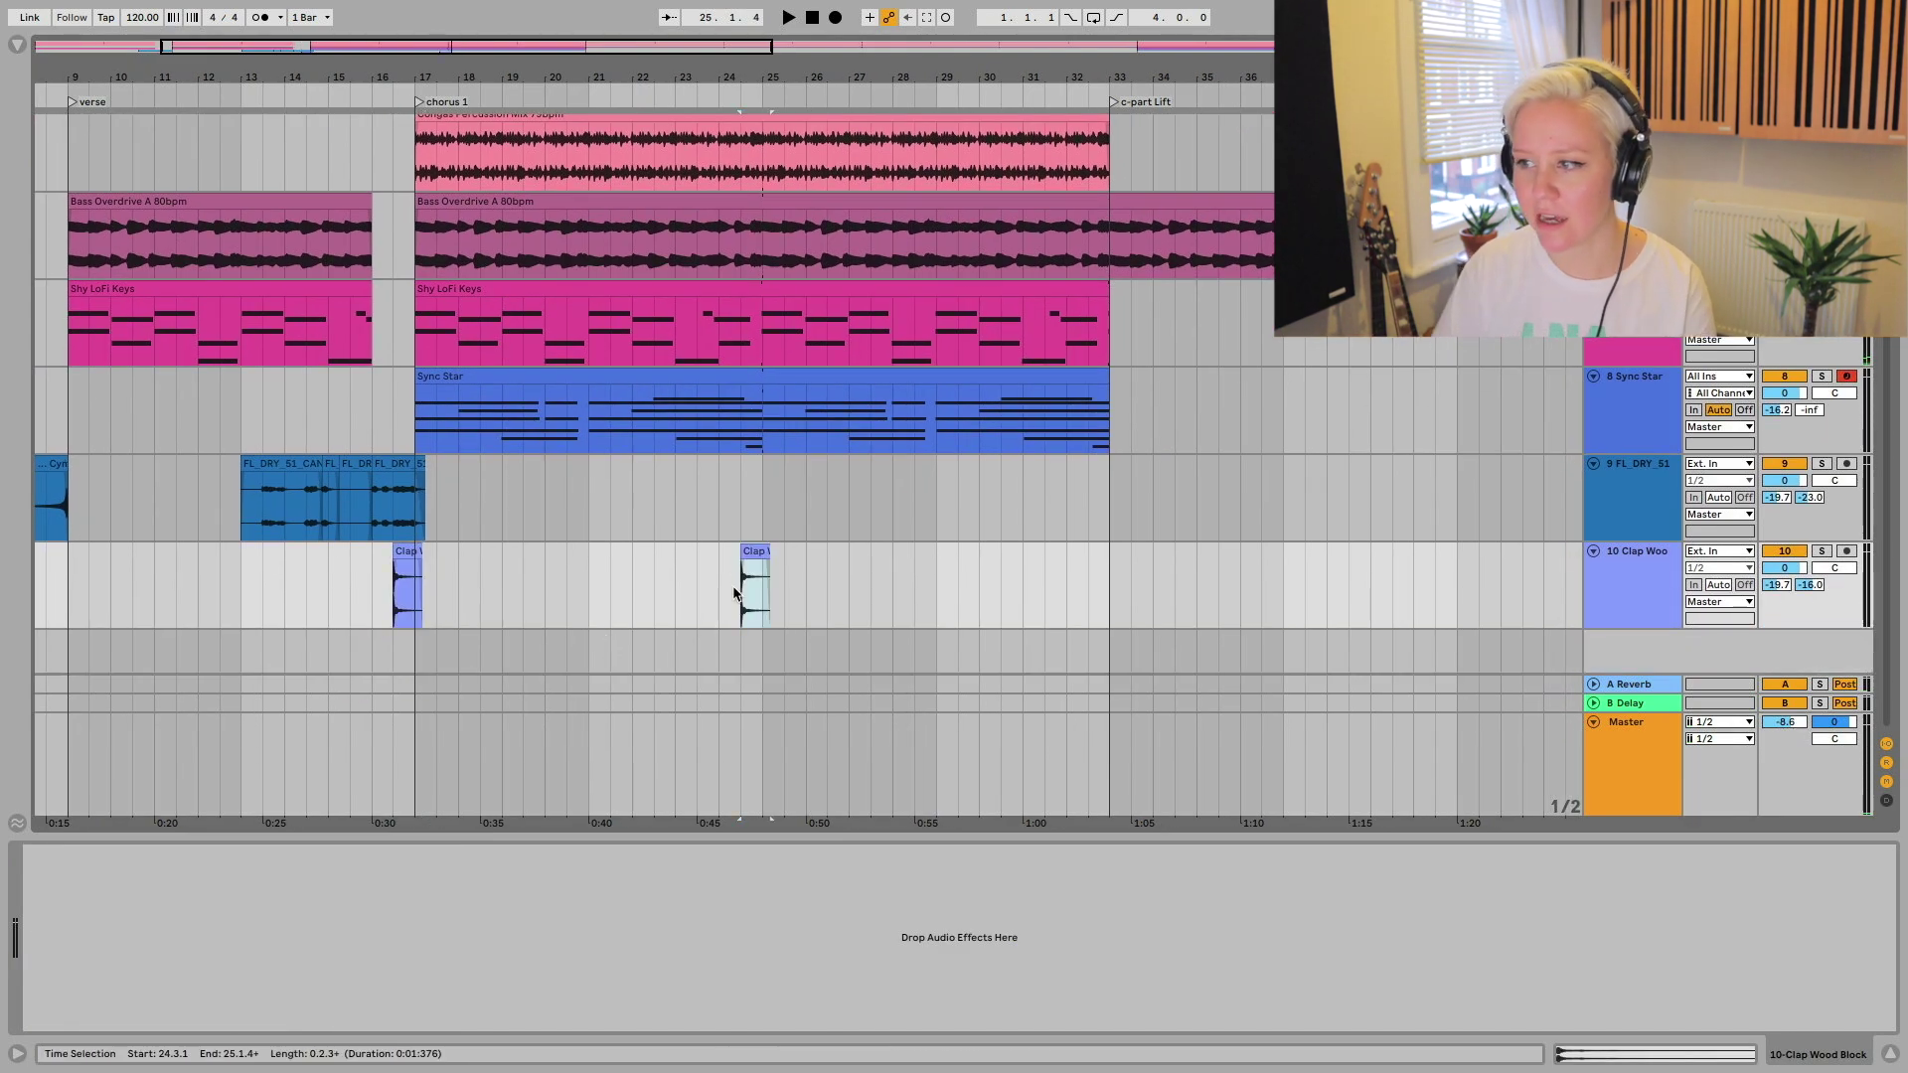
click(689, 596)
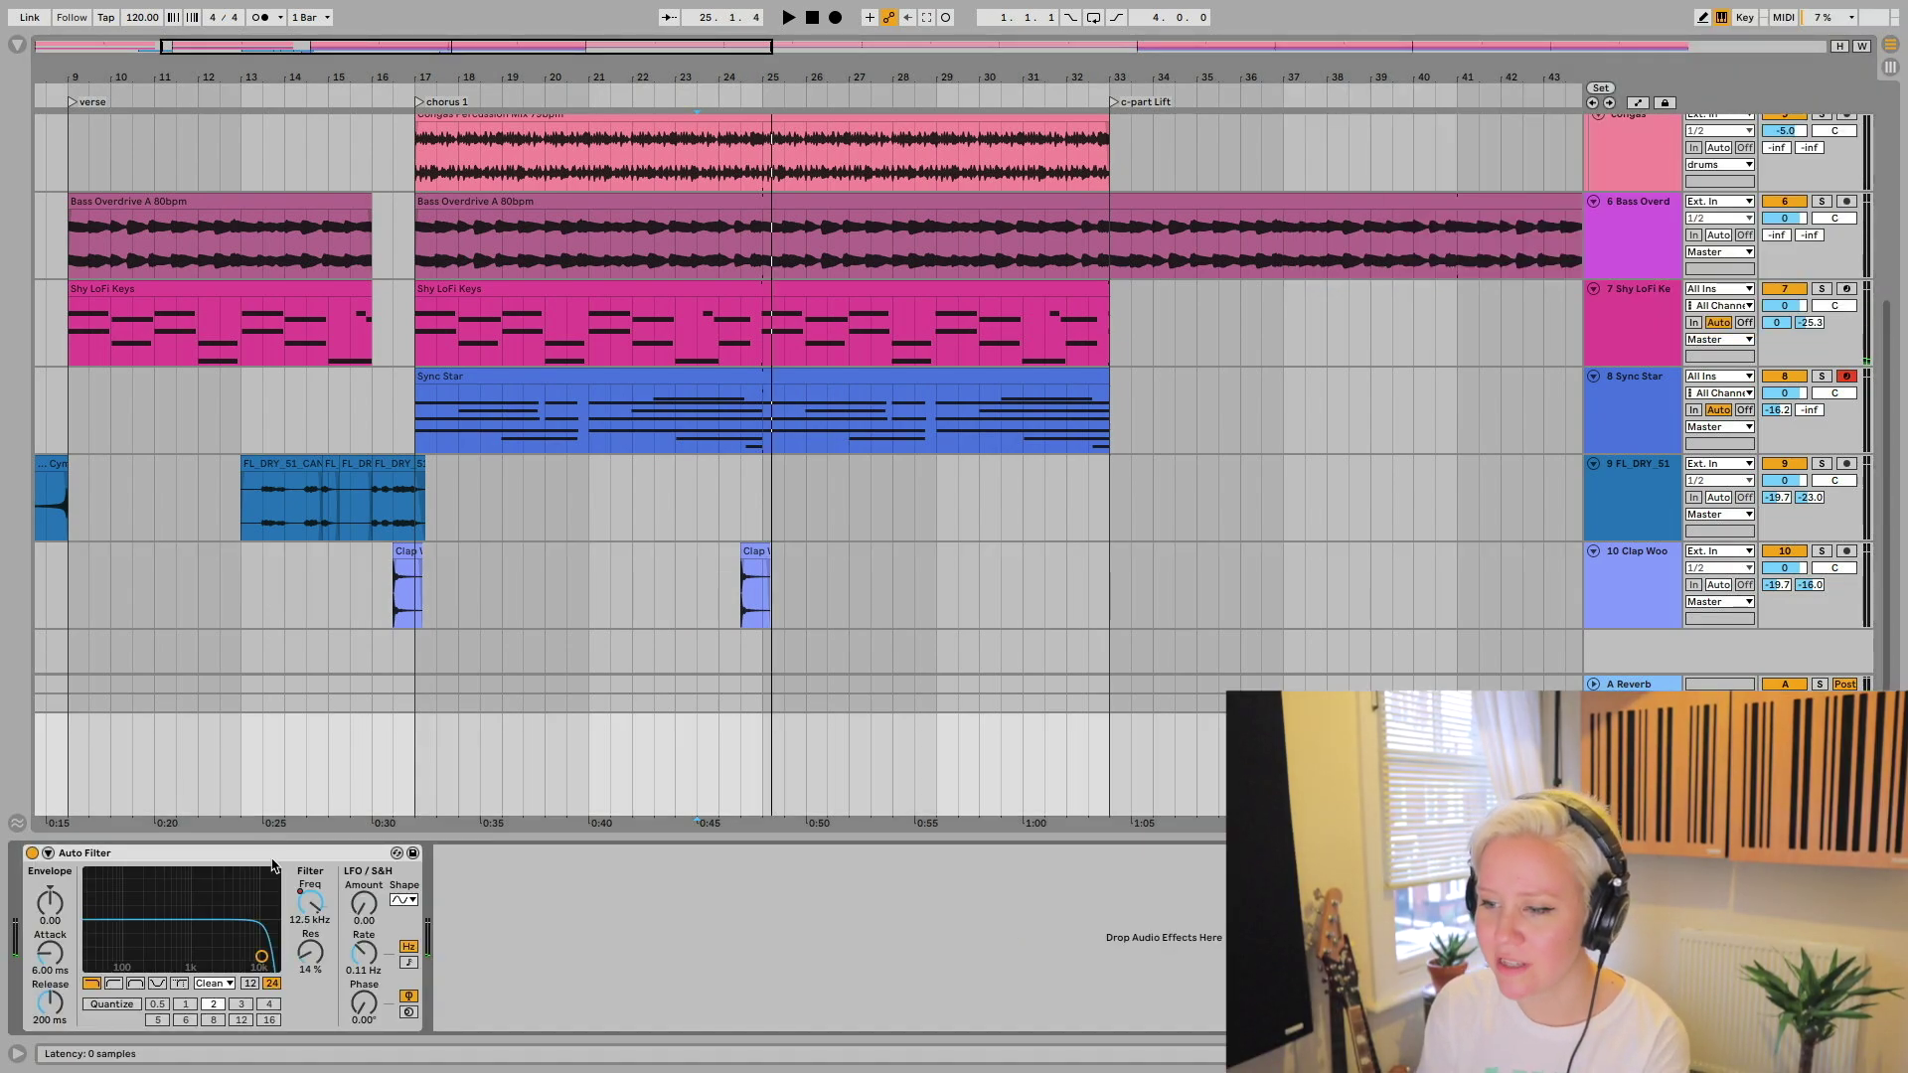
- Display the track automation and group the tracks from drums through Sync Star that the filter drop should affect
click(1639, 103)
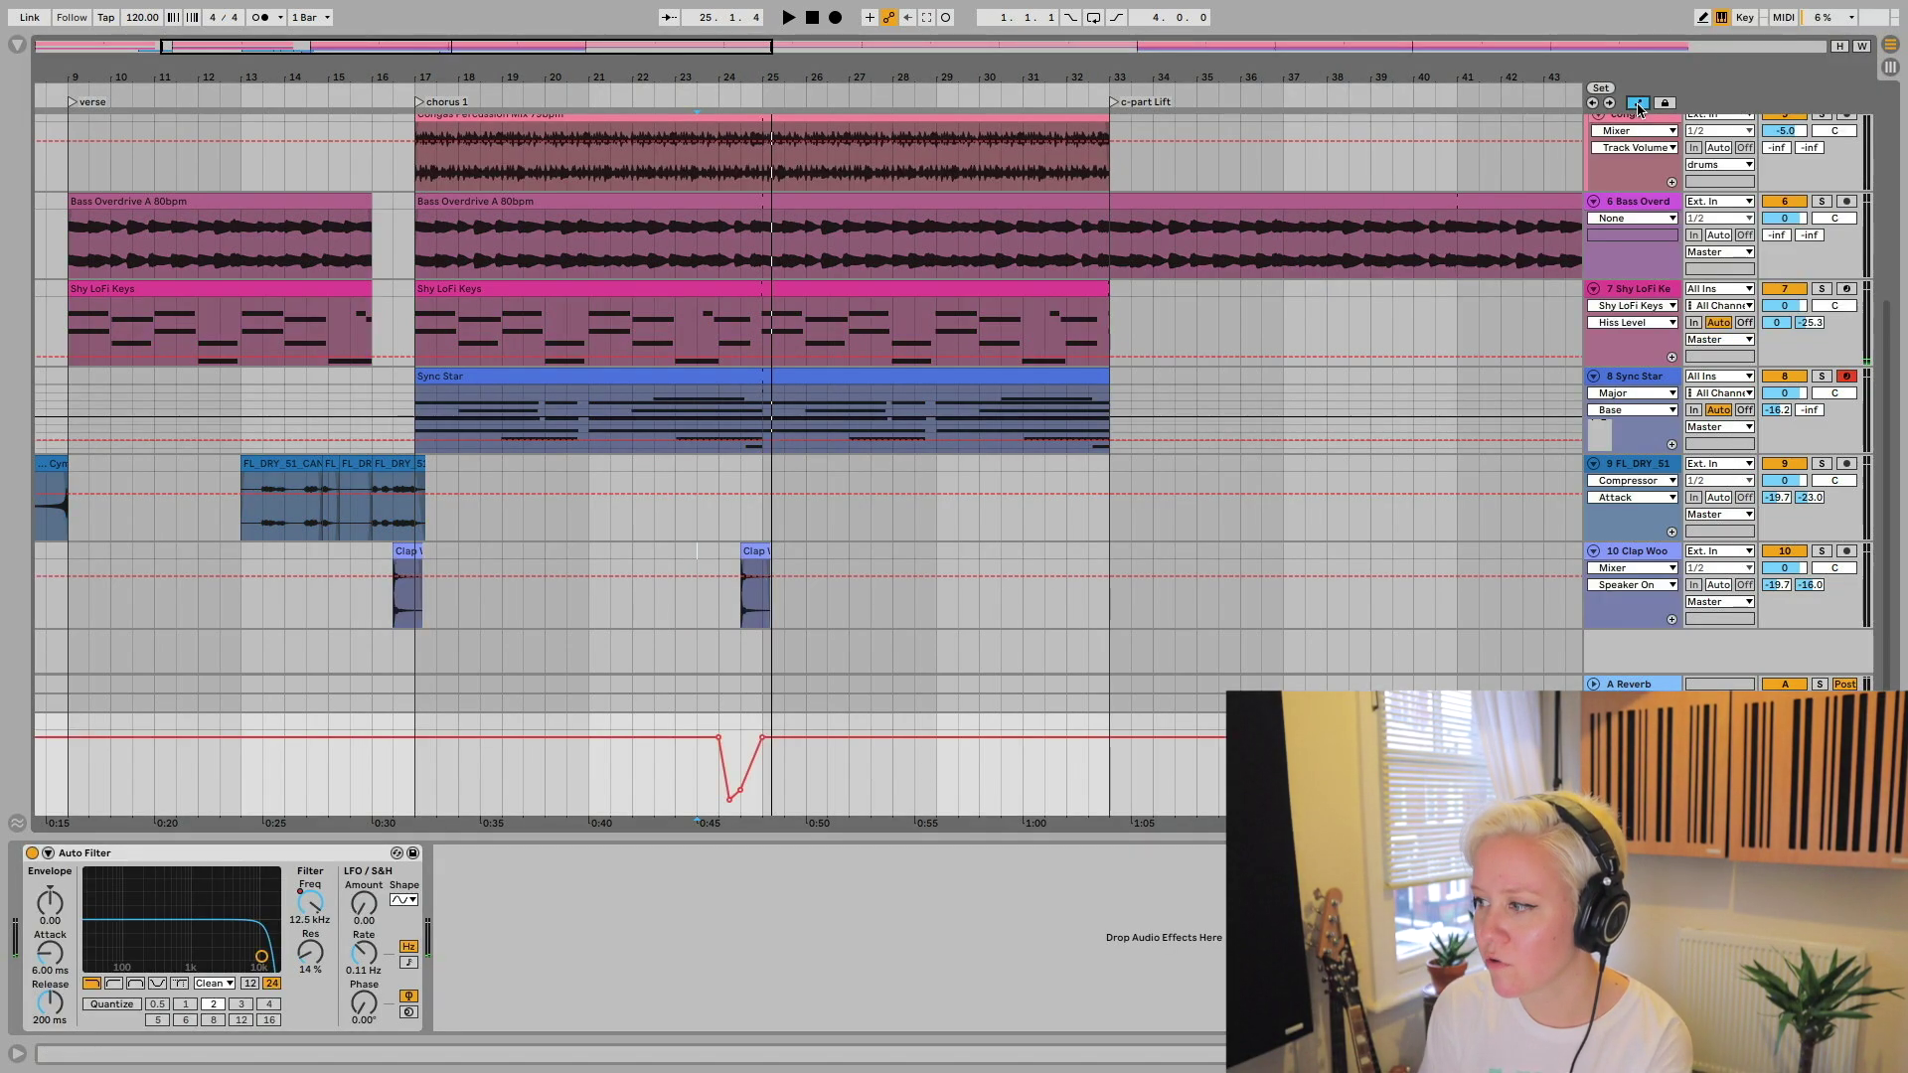
drag(764, 805, 718, 780)
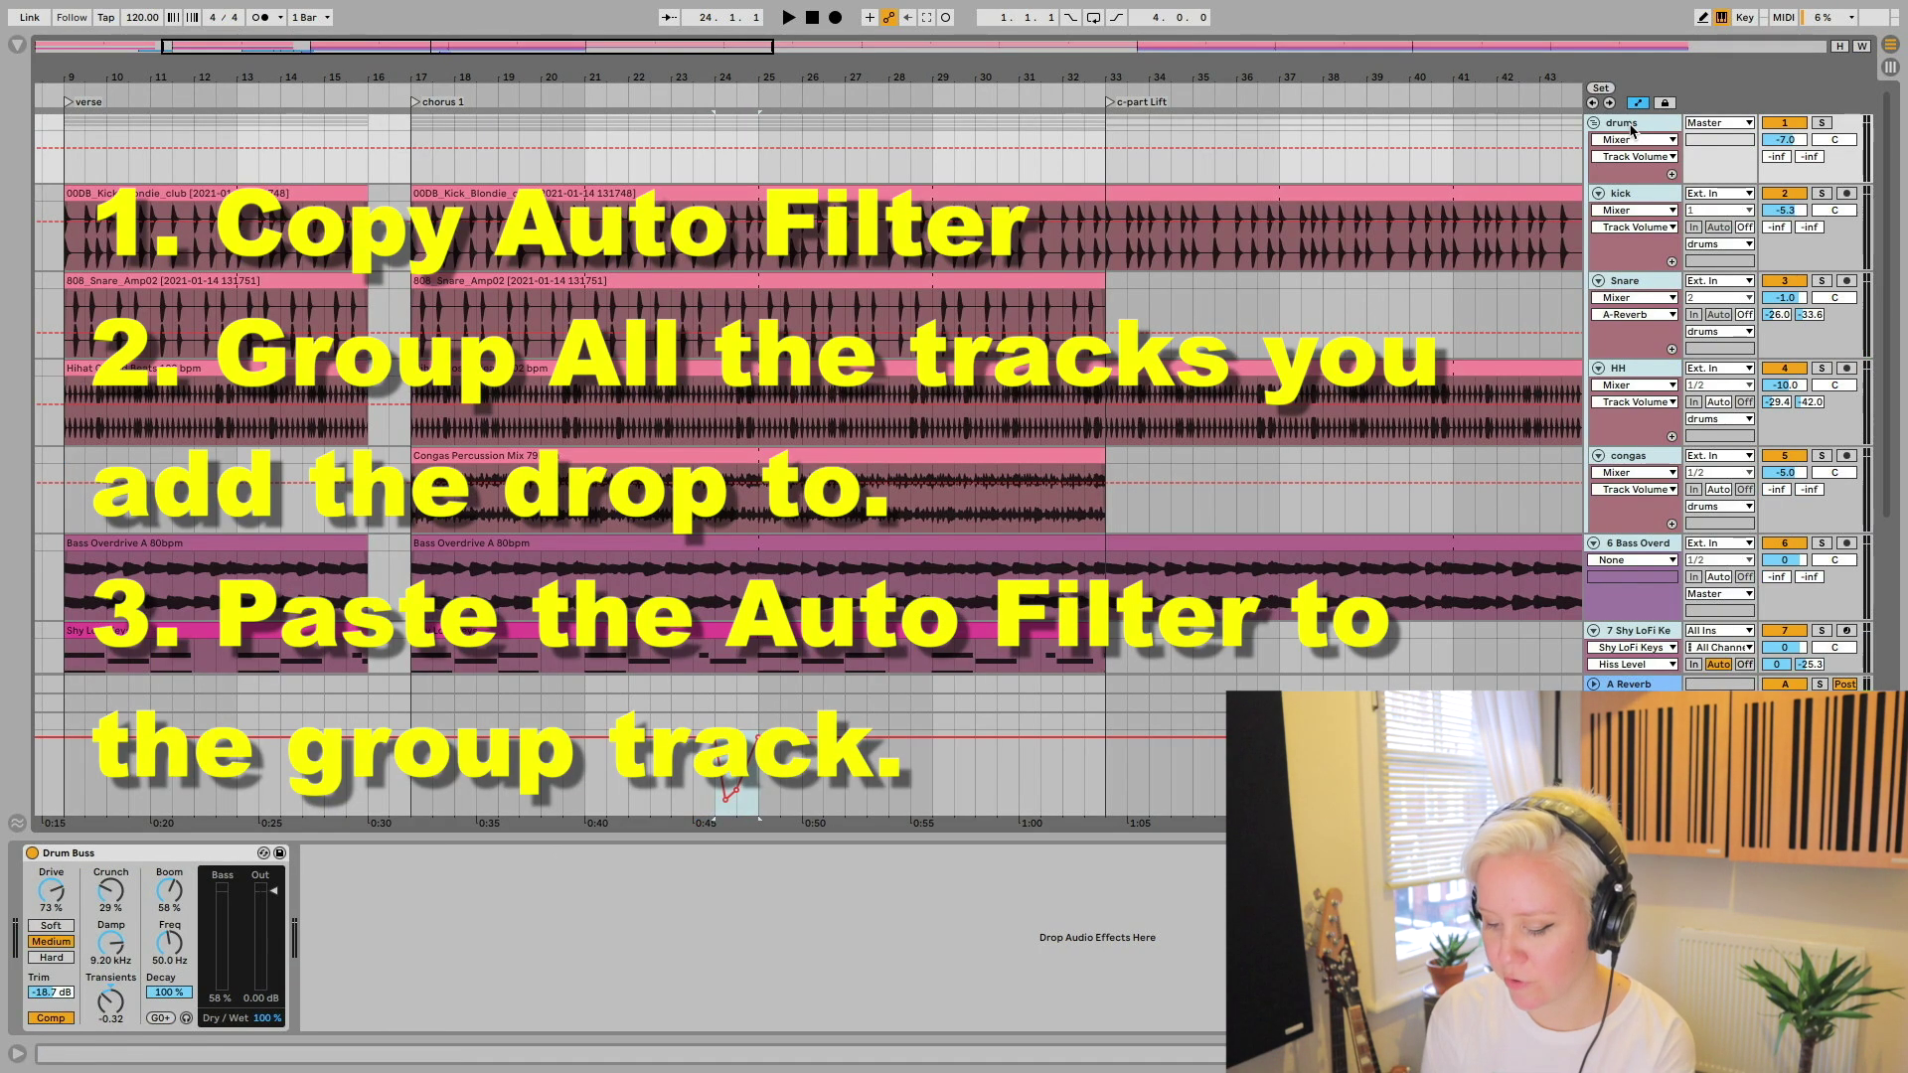
click(1631, 129)
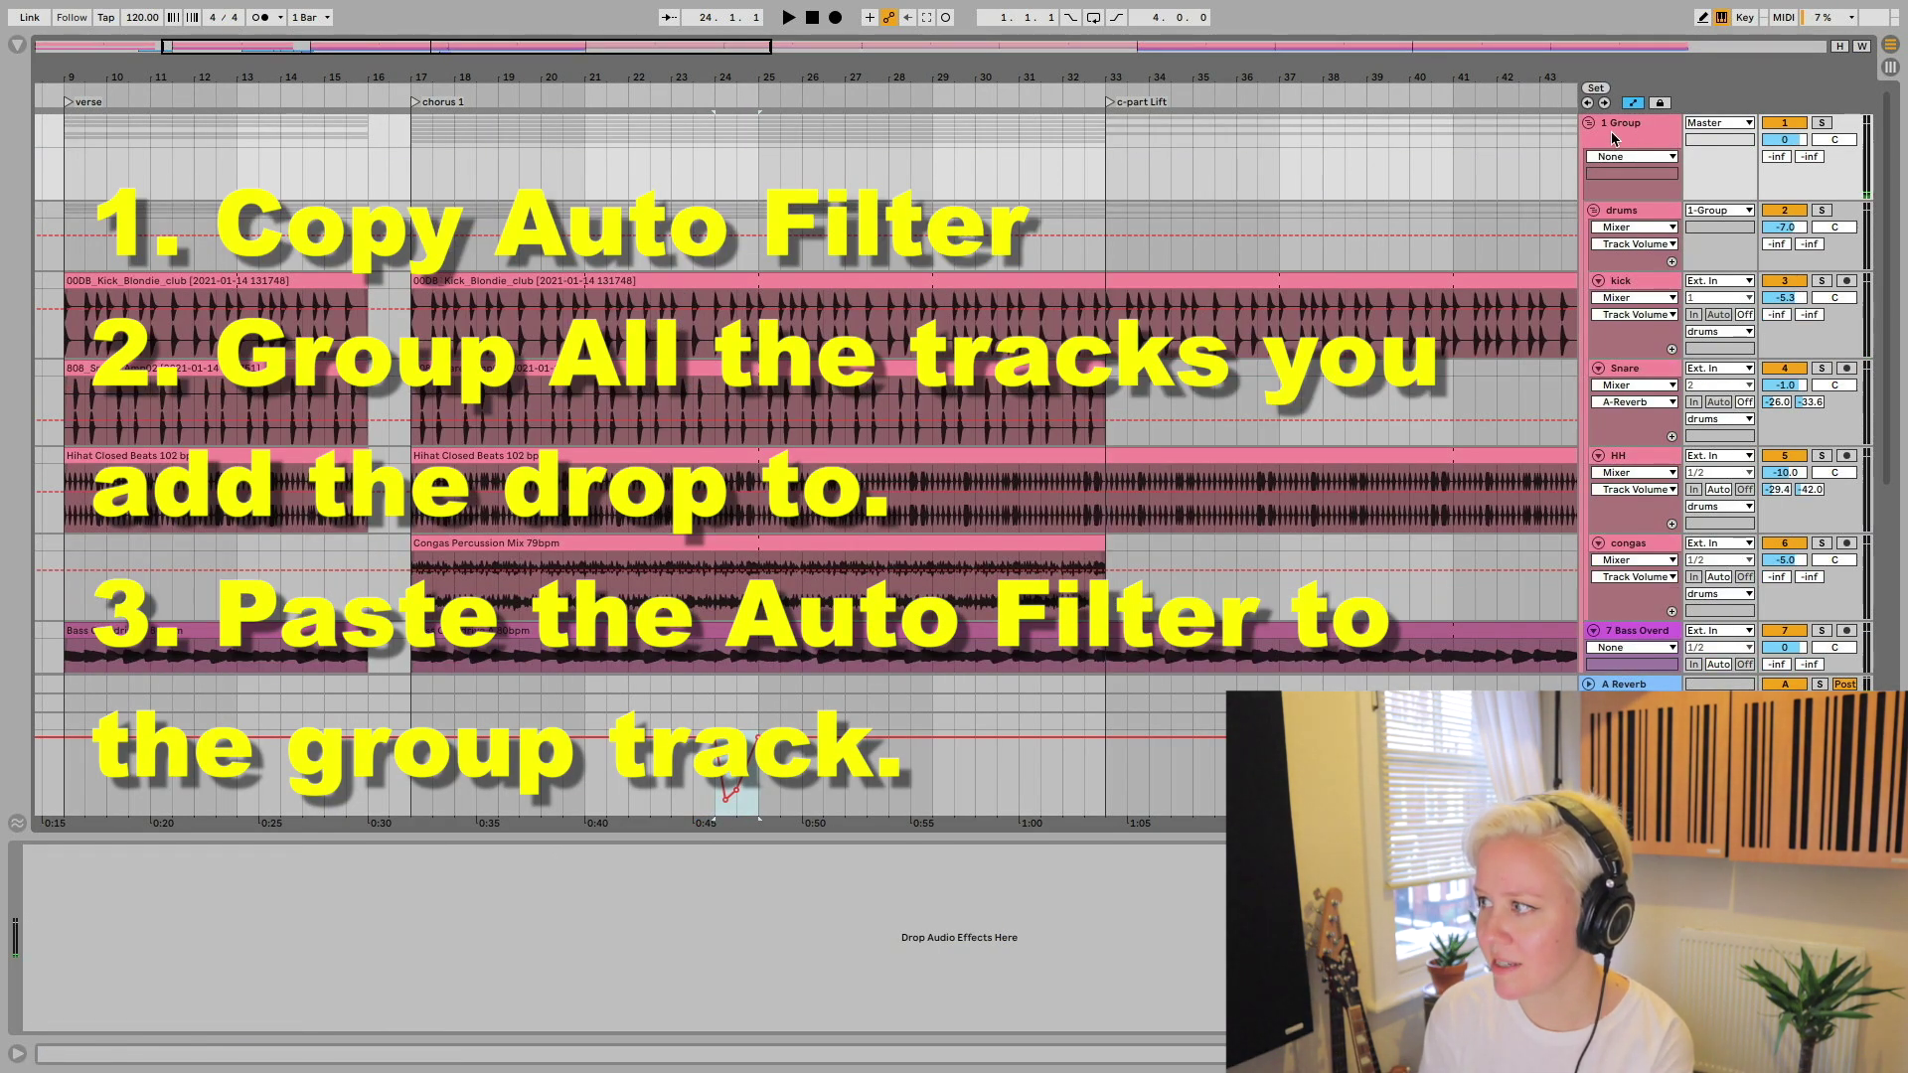
- Paste the Auto Filter with its frequency dip at bar 24 onto the new group track and select the Master's original dip
click(1632, 126)
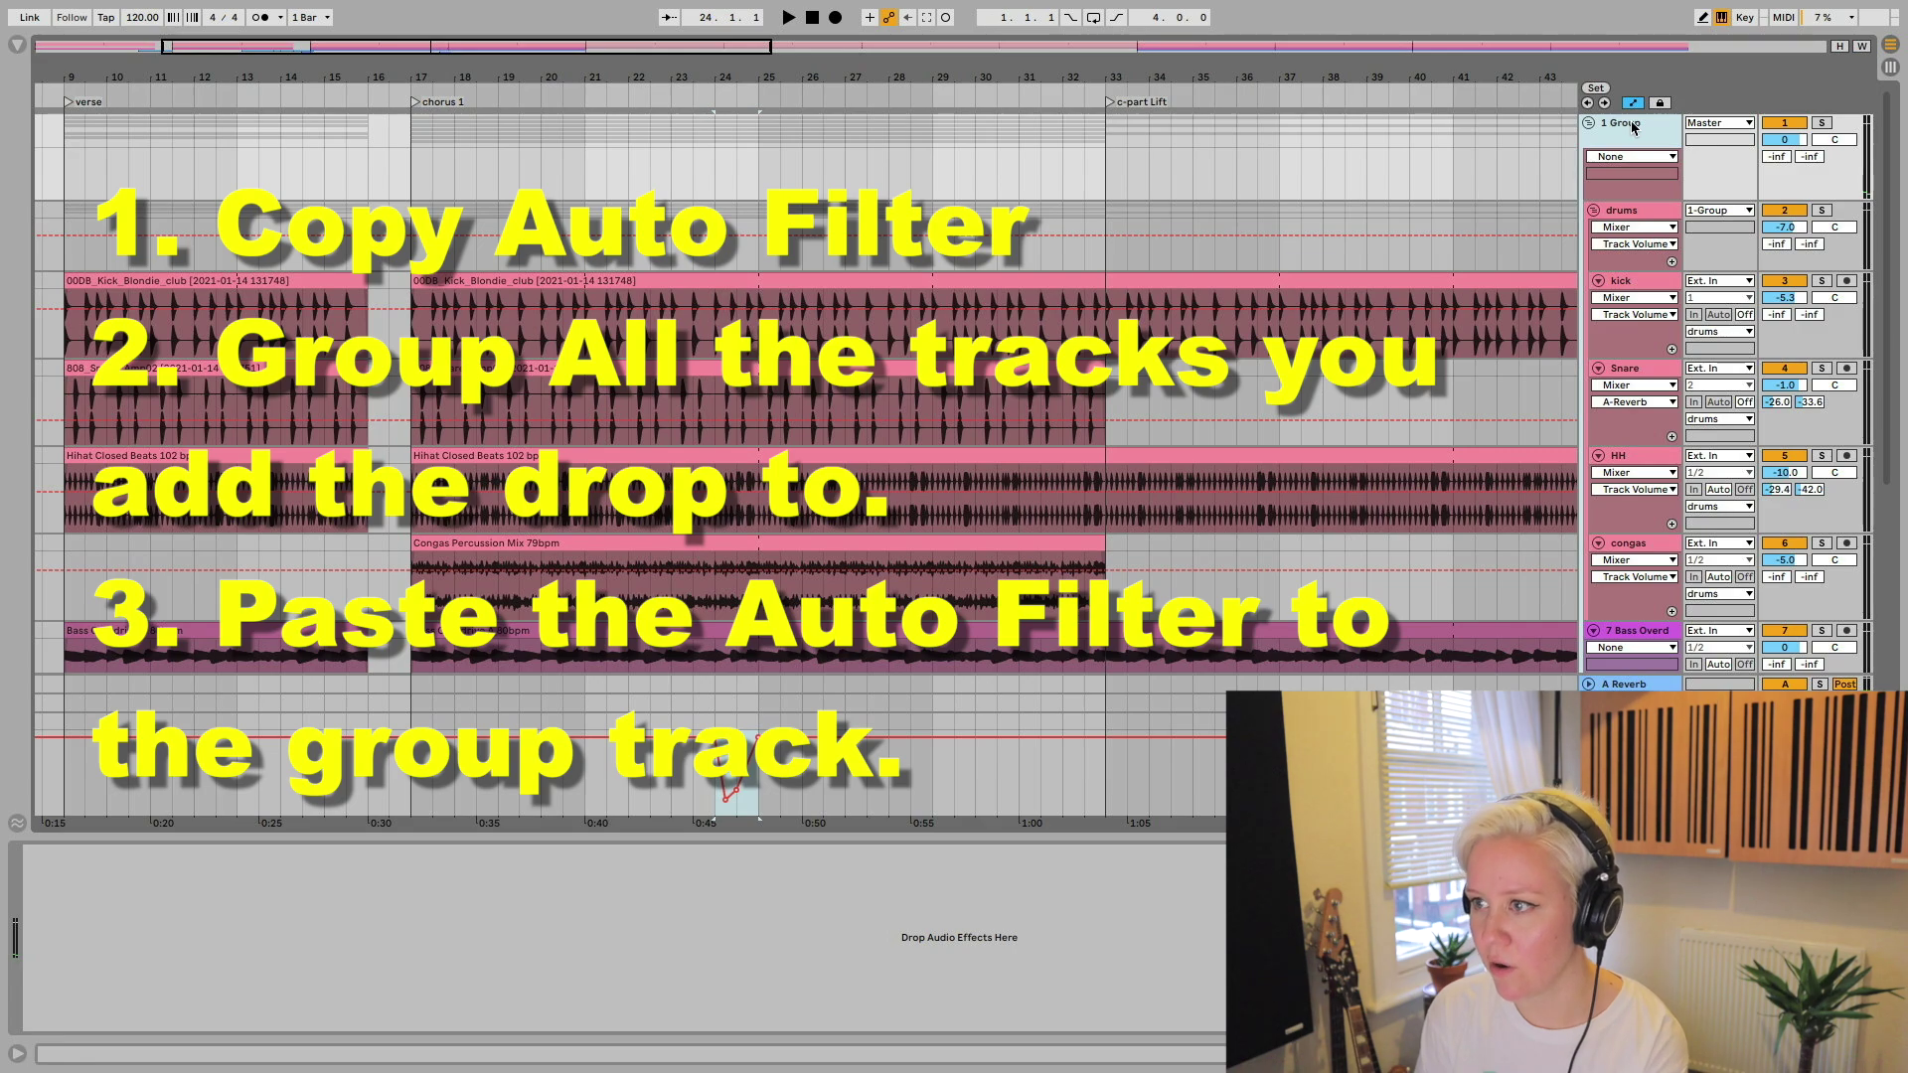
double_click(1632, 130)
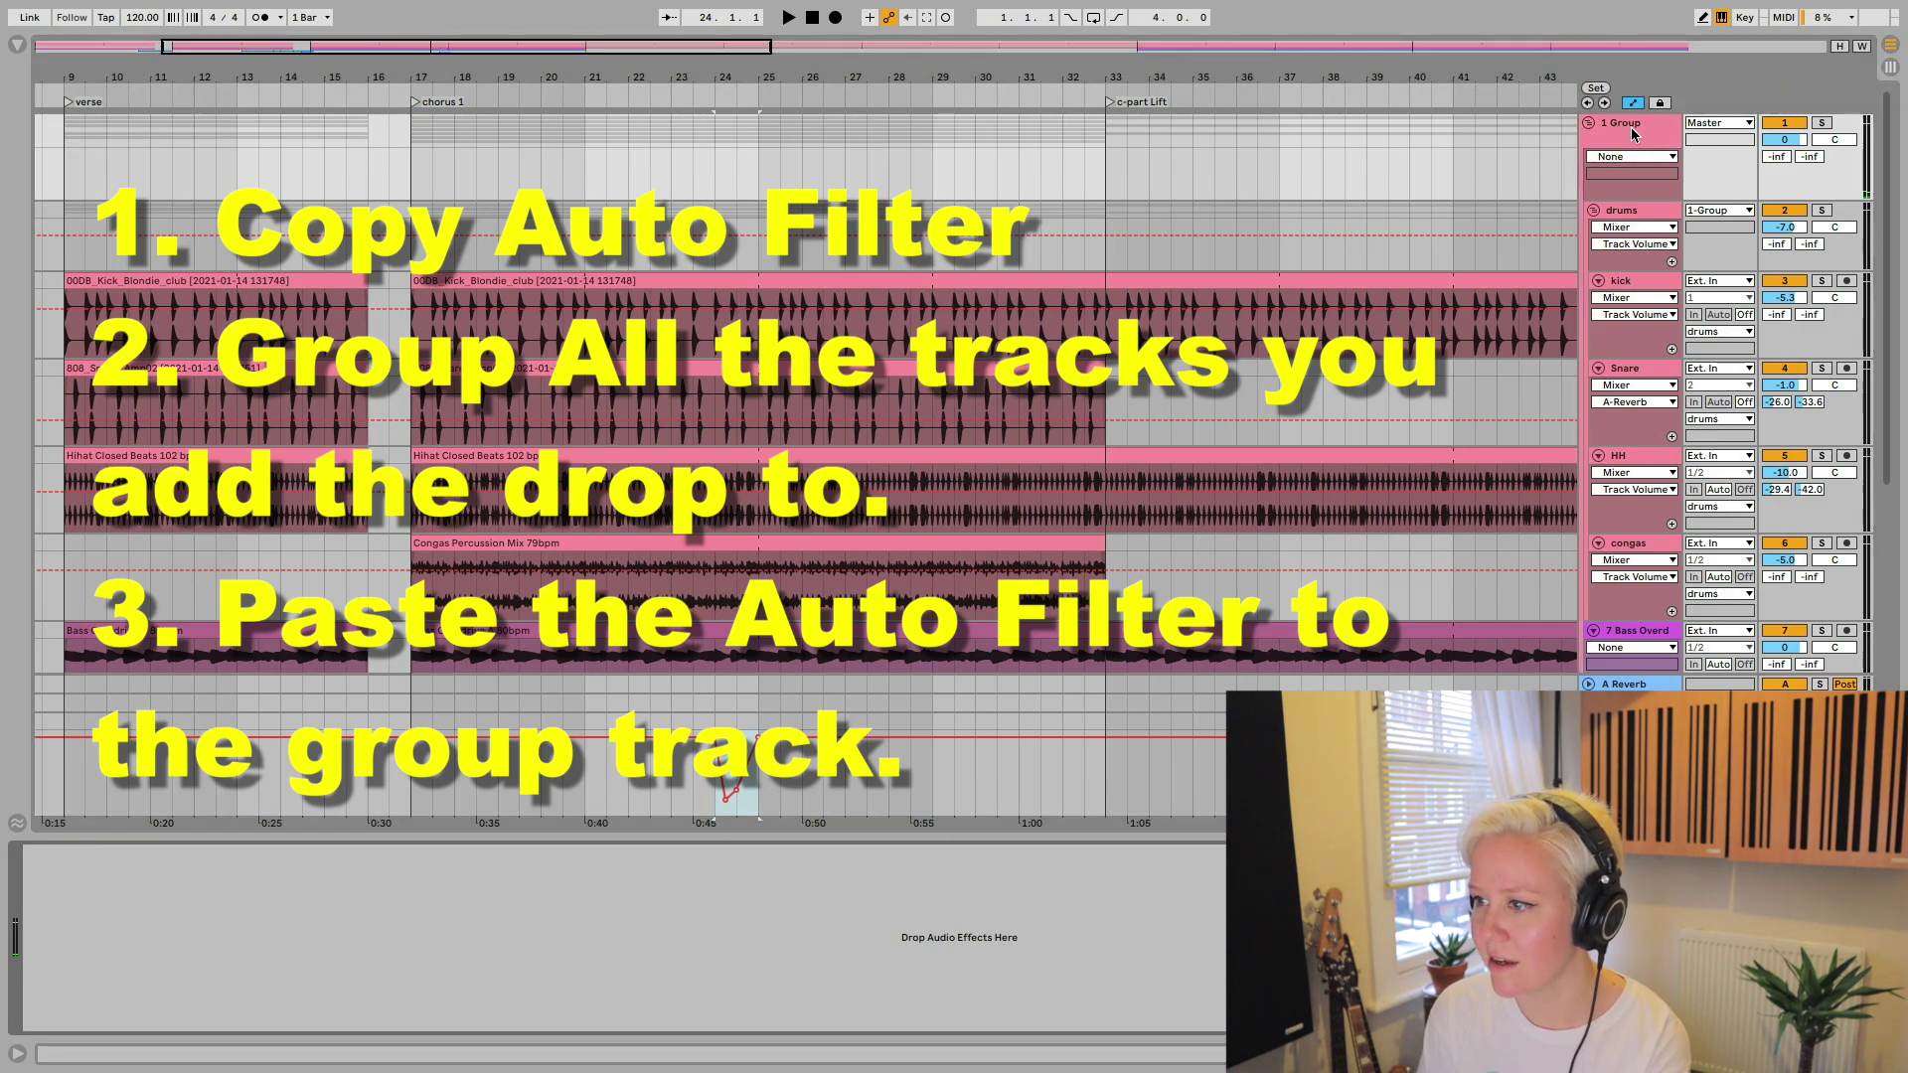
key(super+v)
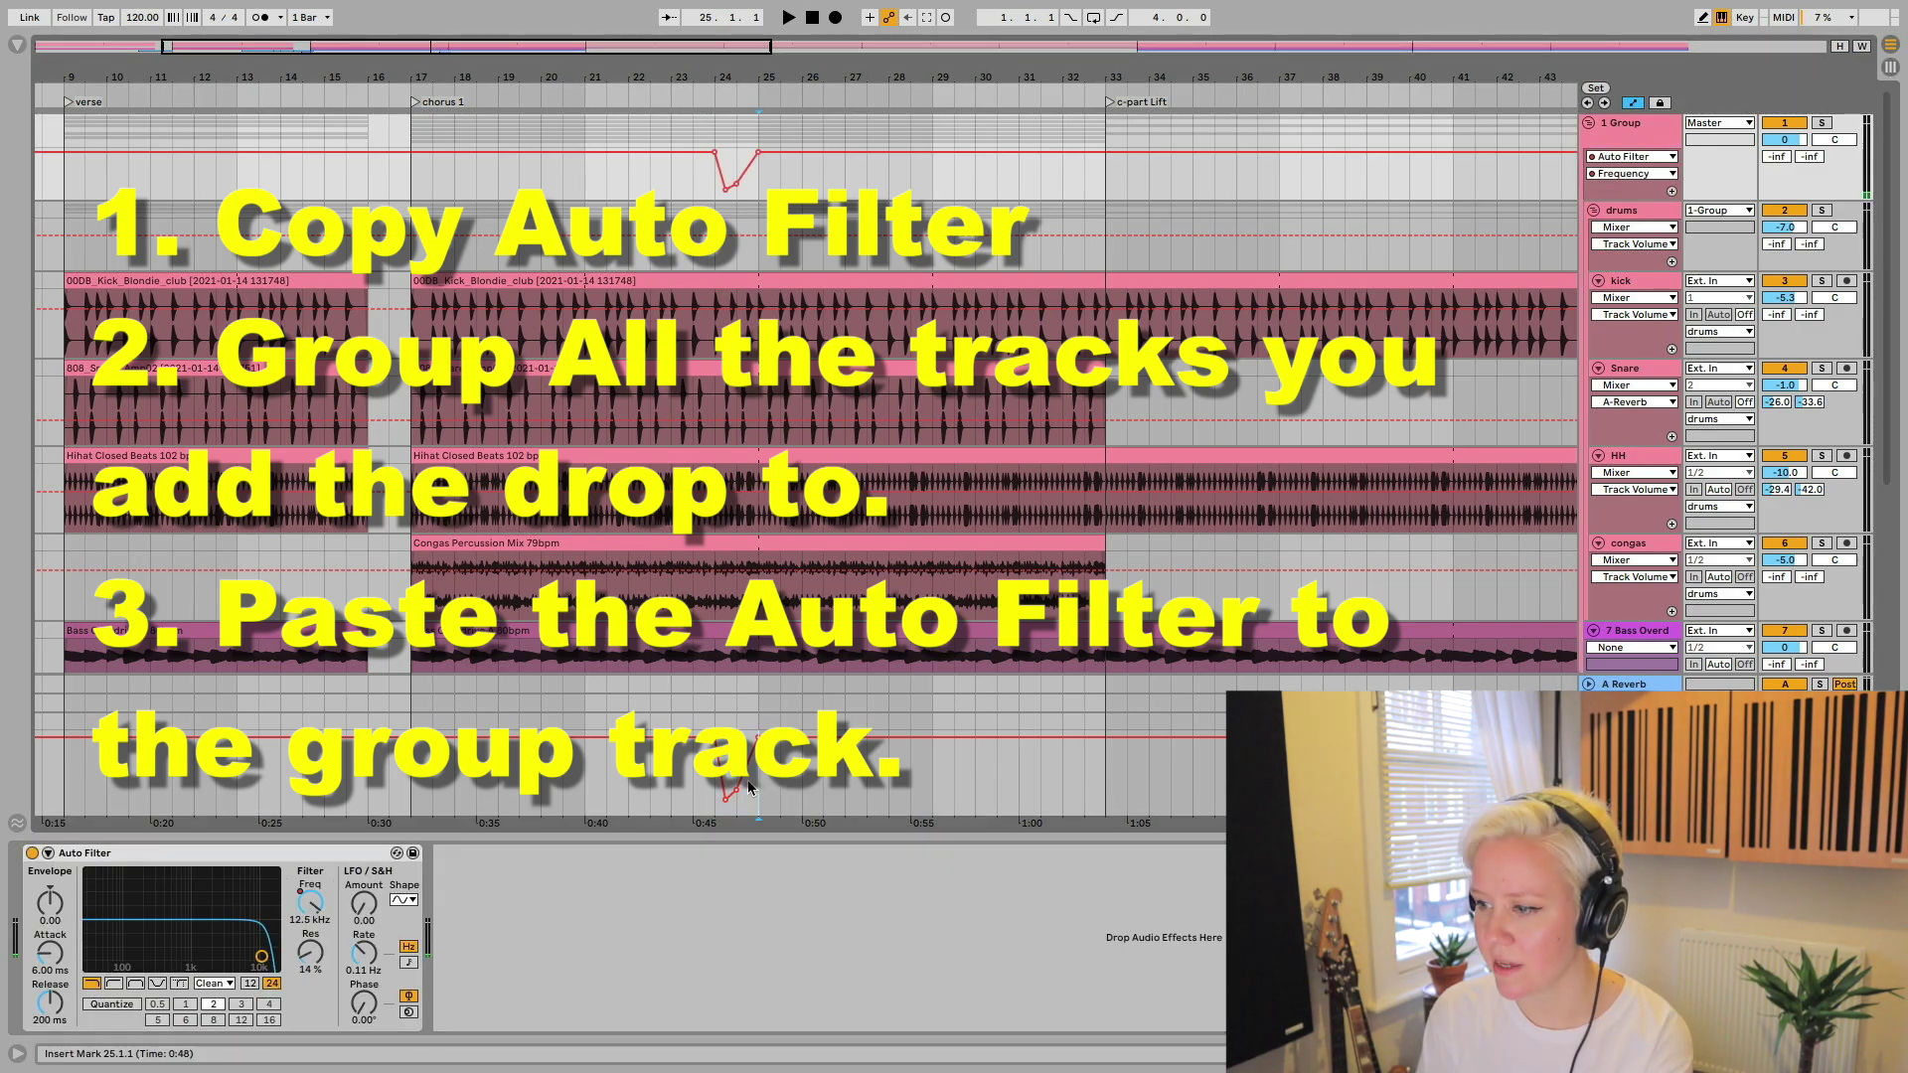
drag(759, 785, 698, 788)
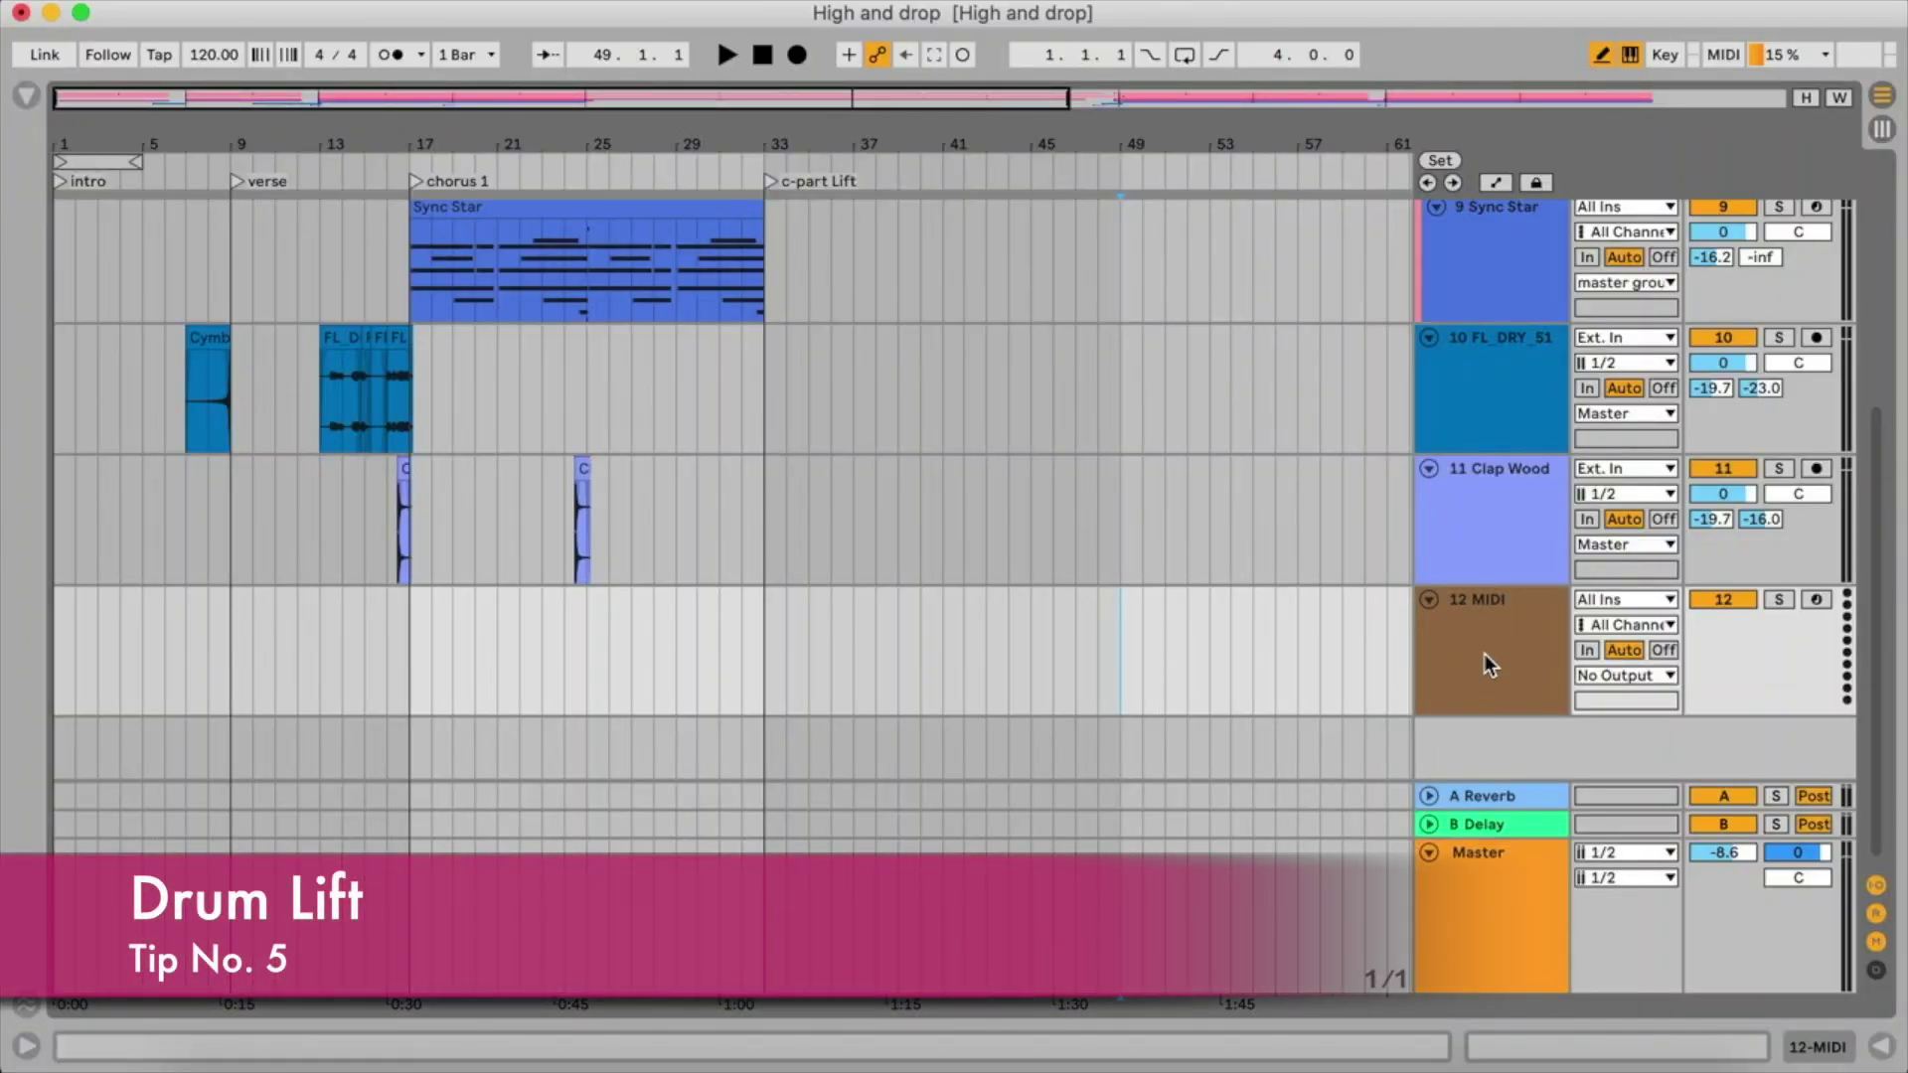
- Load 808 Core Kit from the drum library onto the new MIDI track 12
click(1485, 661)
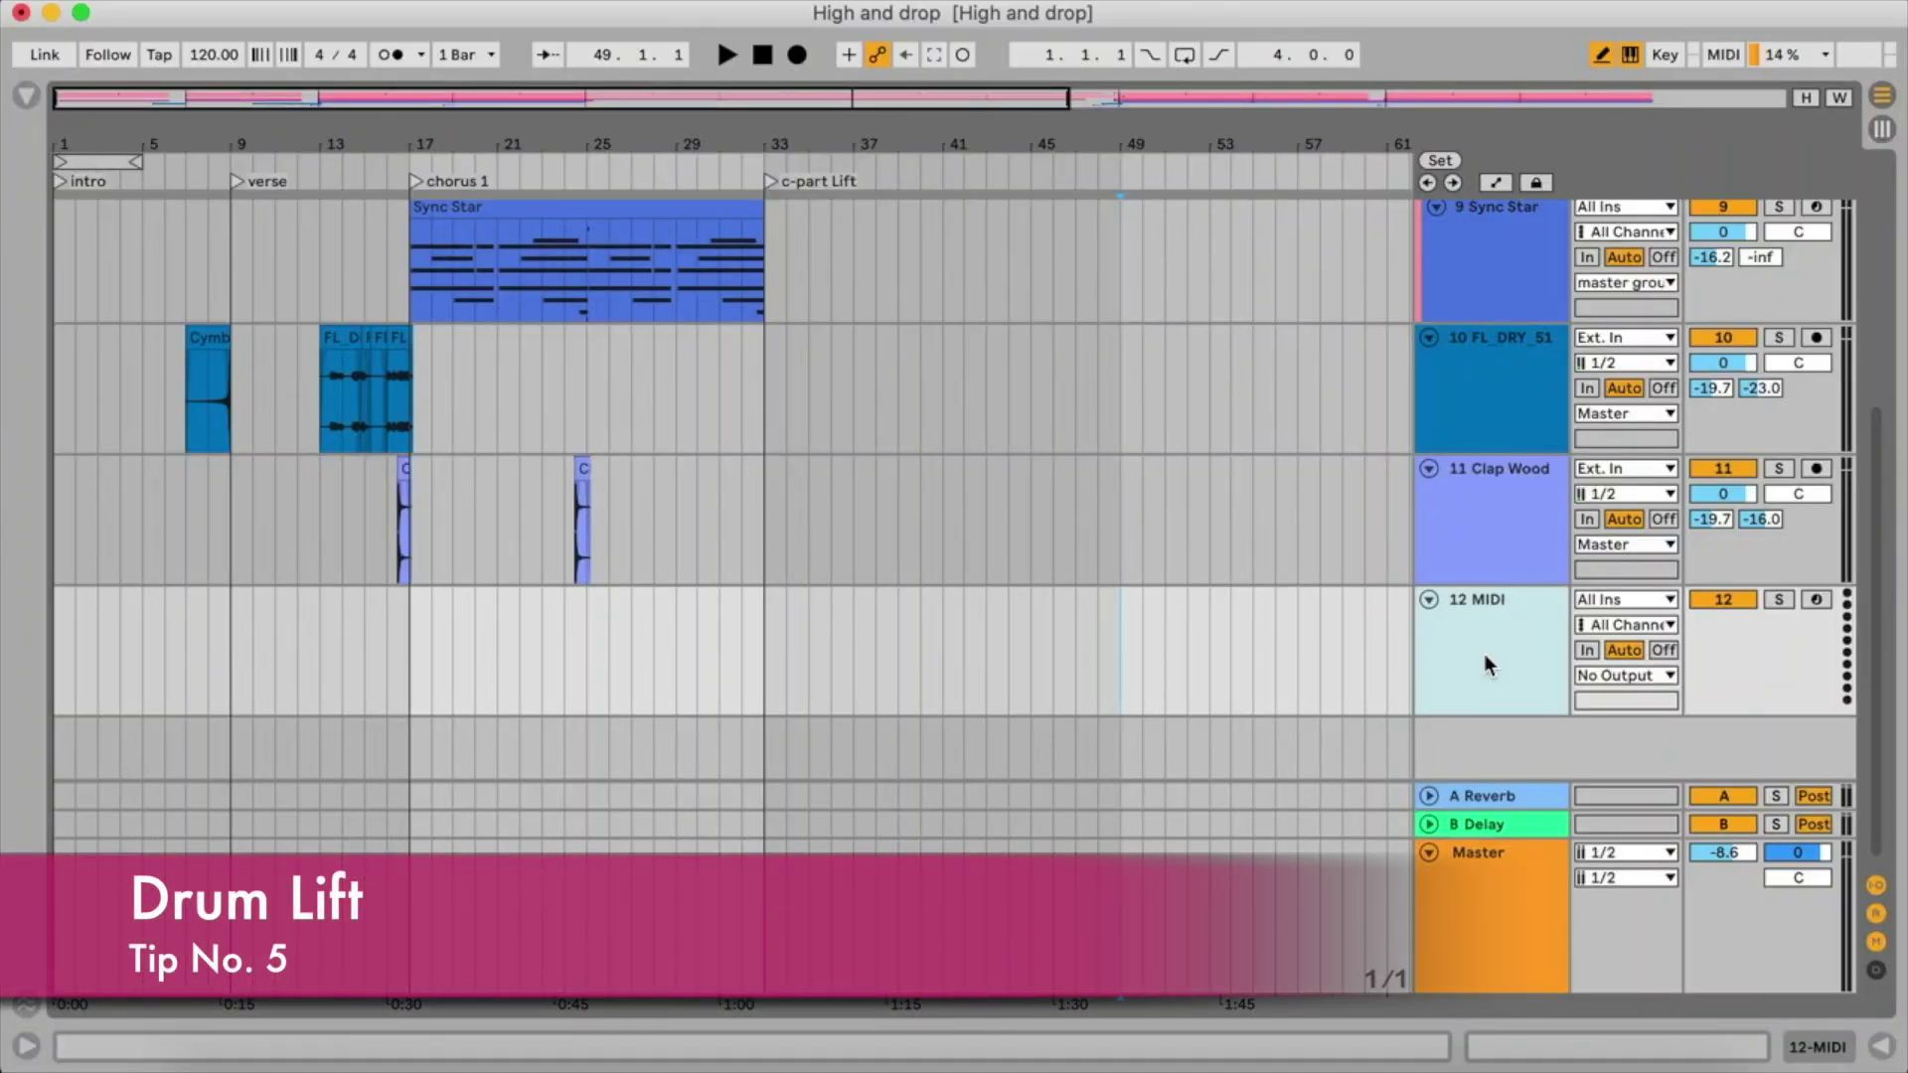
click(29, 95)
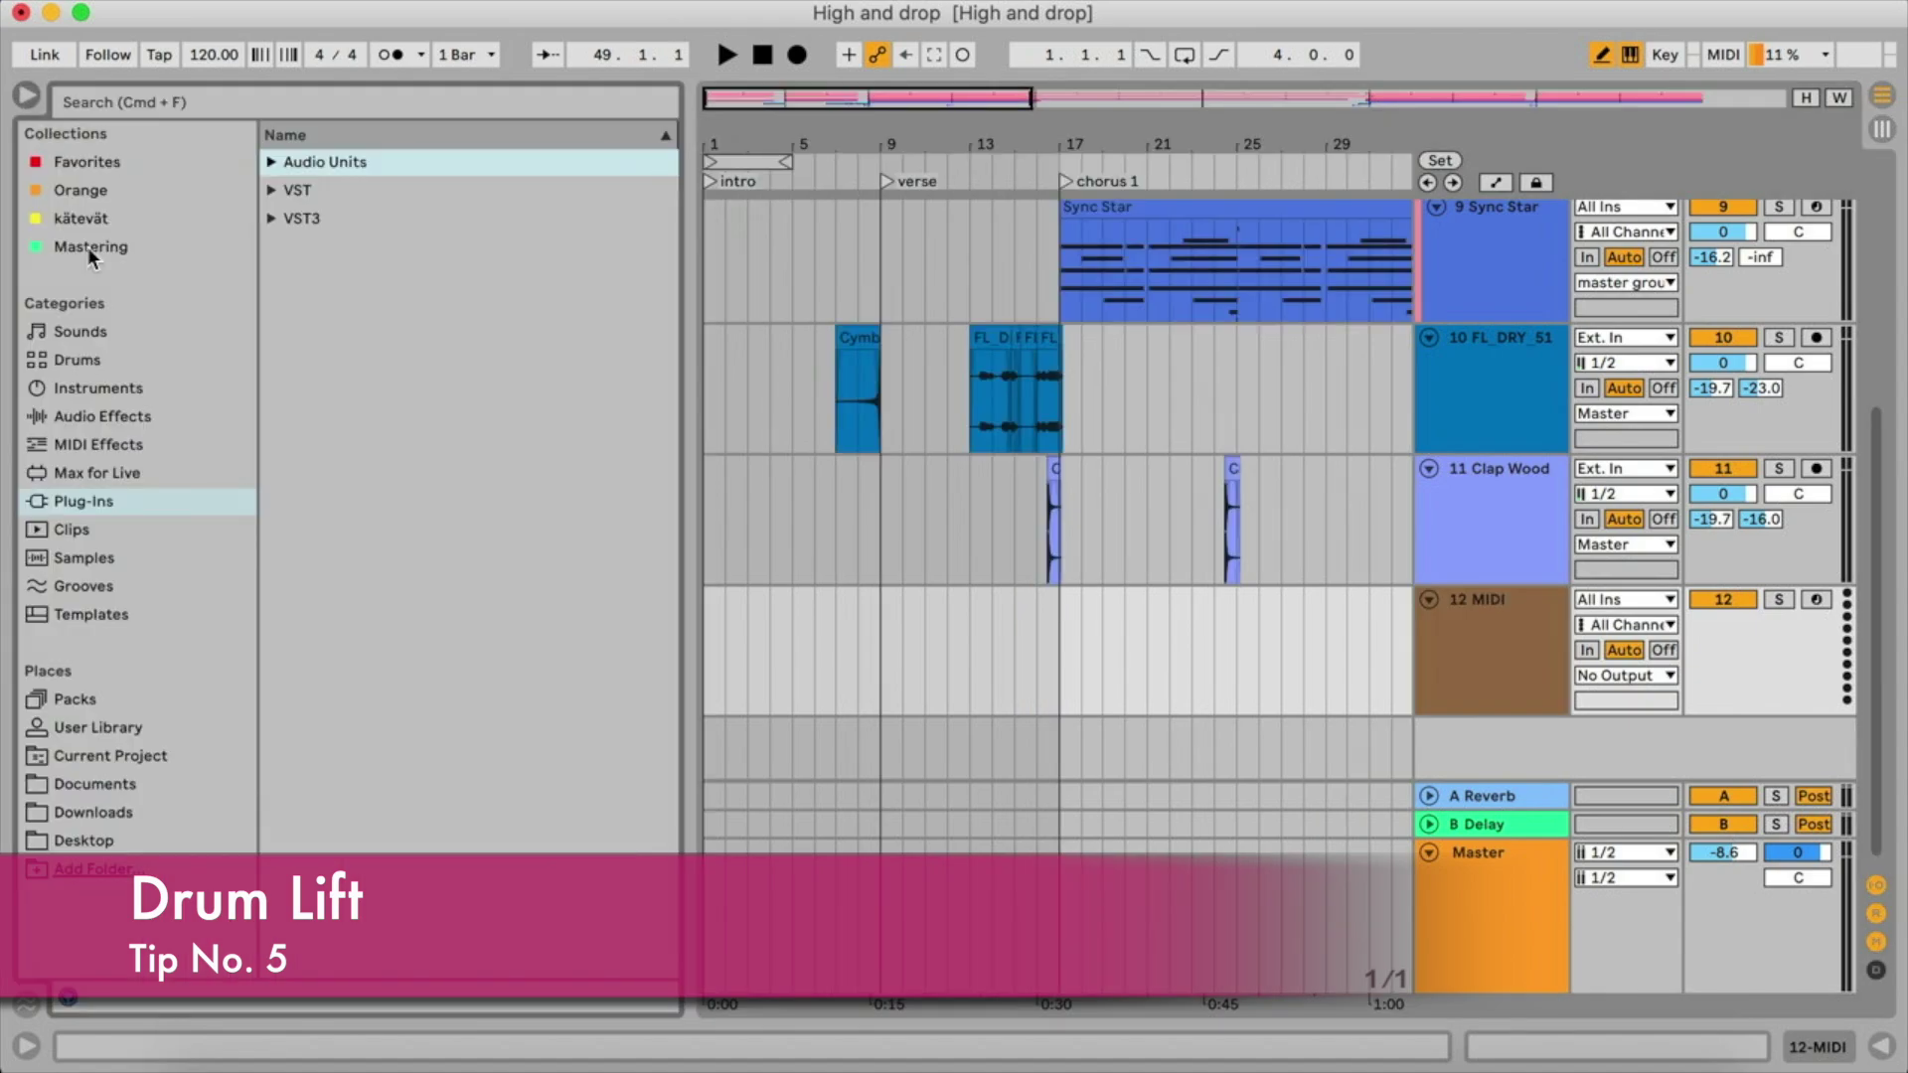
click(87, 364)
scroll(383, 668, down, 5)
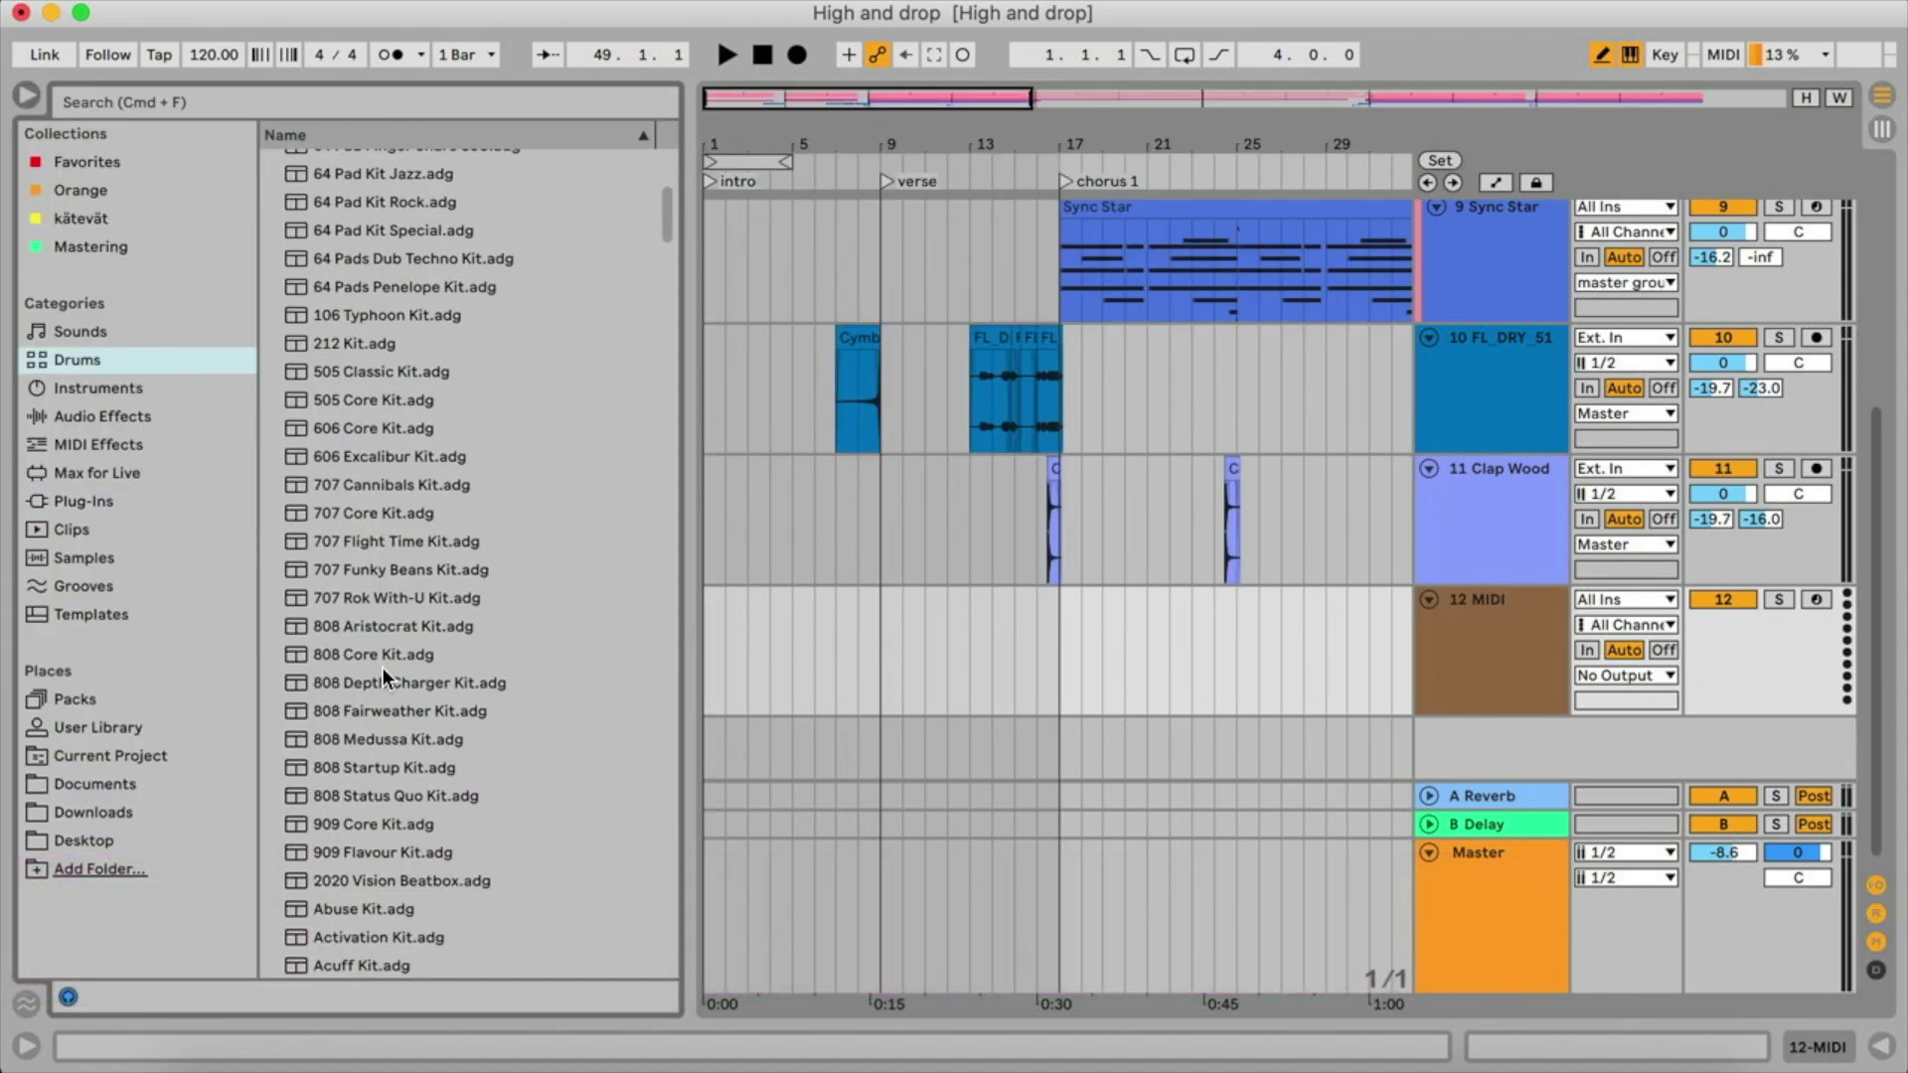
scroll(383, 668, down, 1)
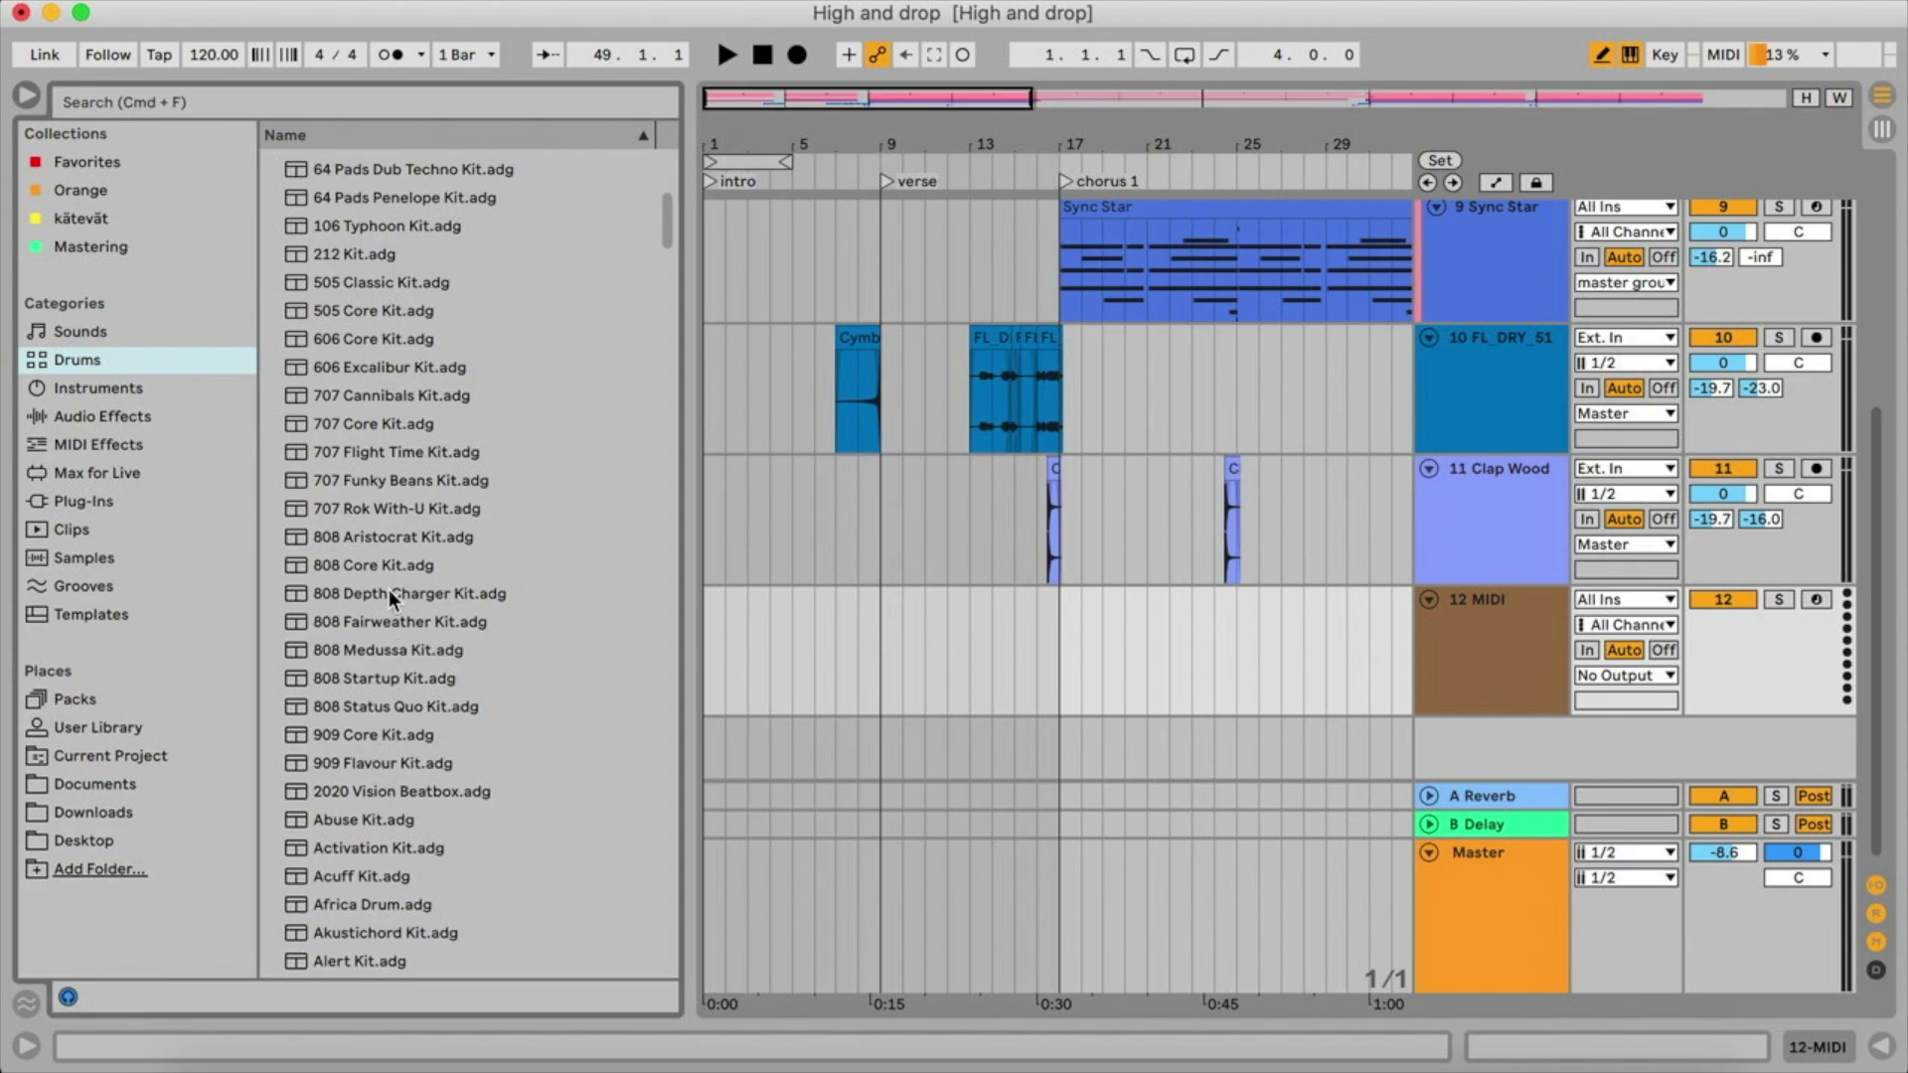
click(385, 566)
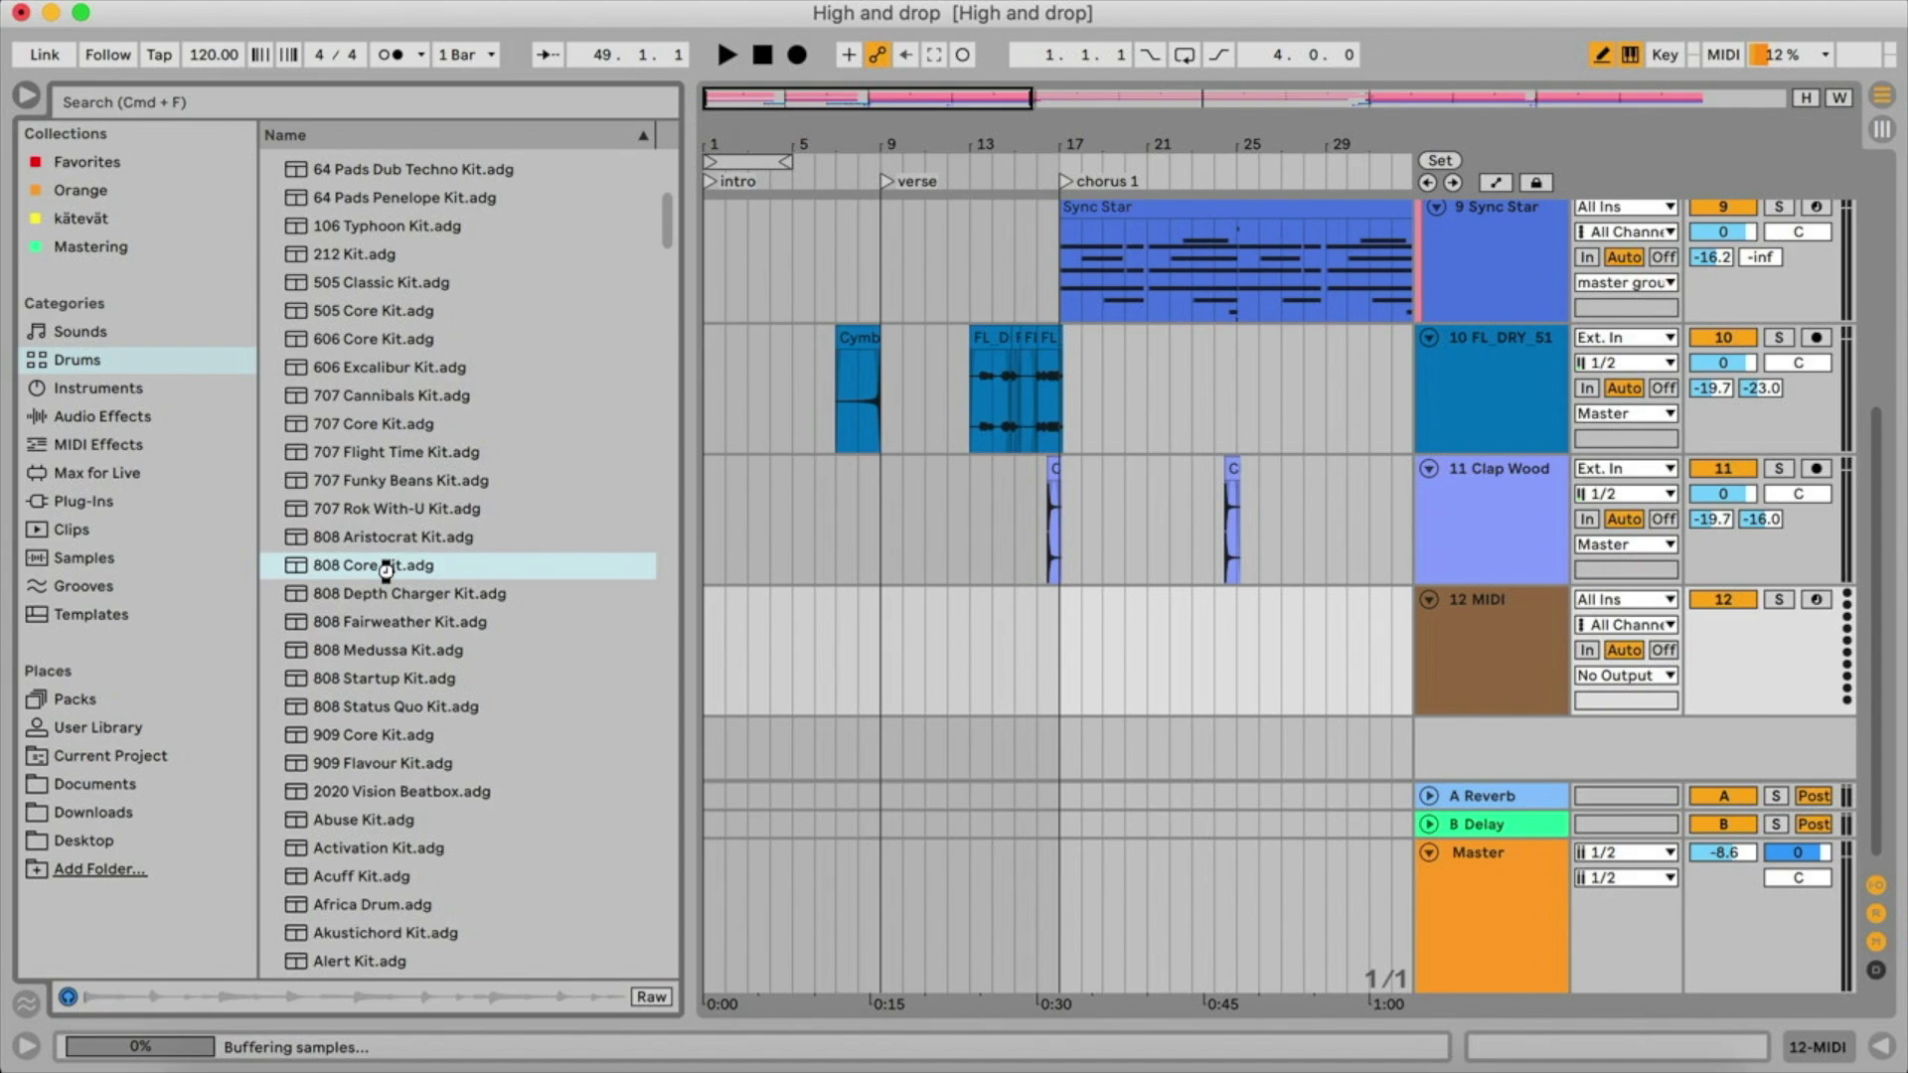
double_click(385, 567)
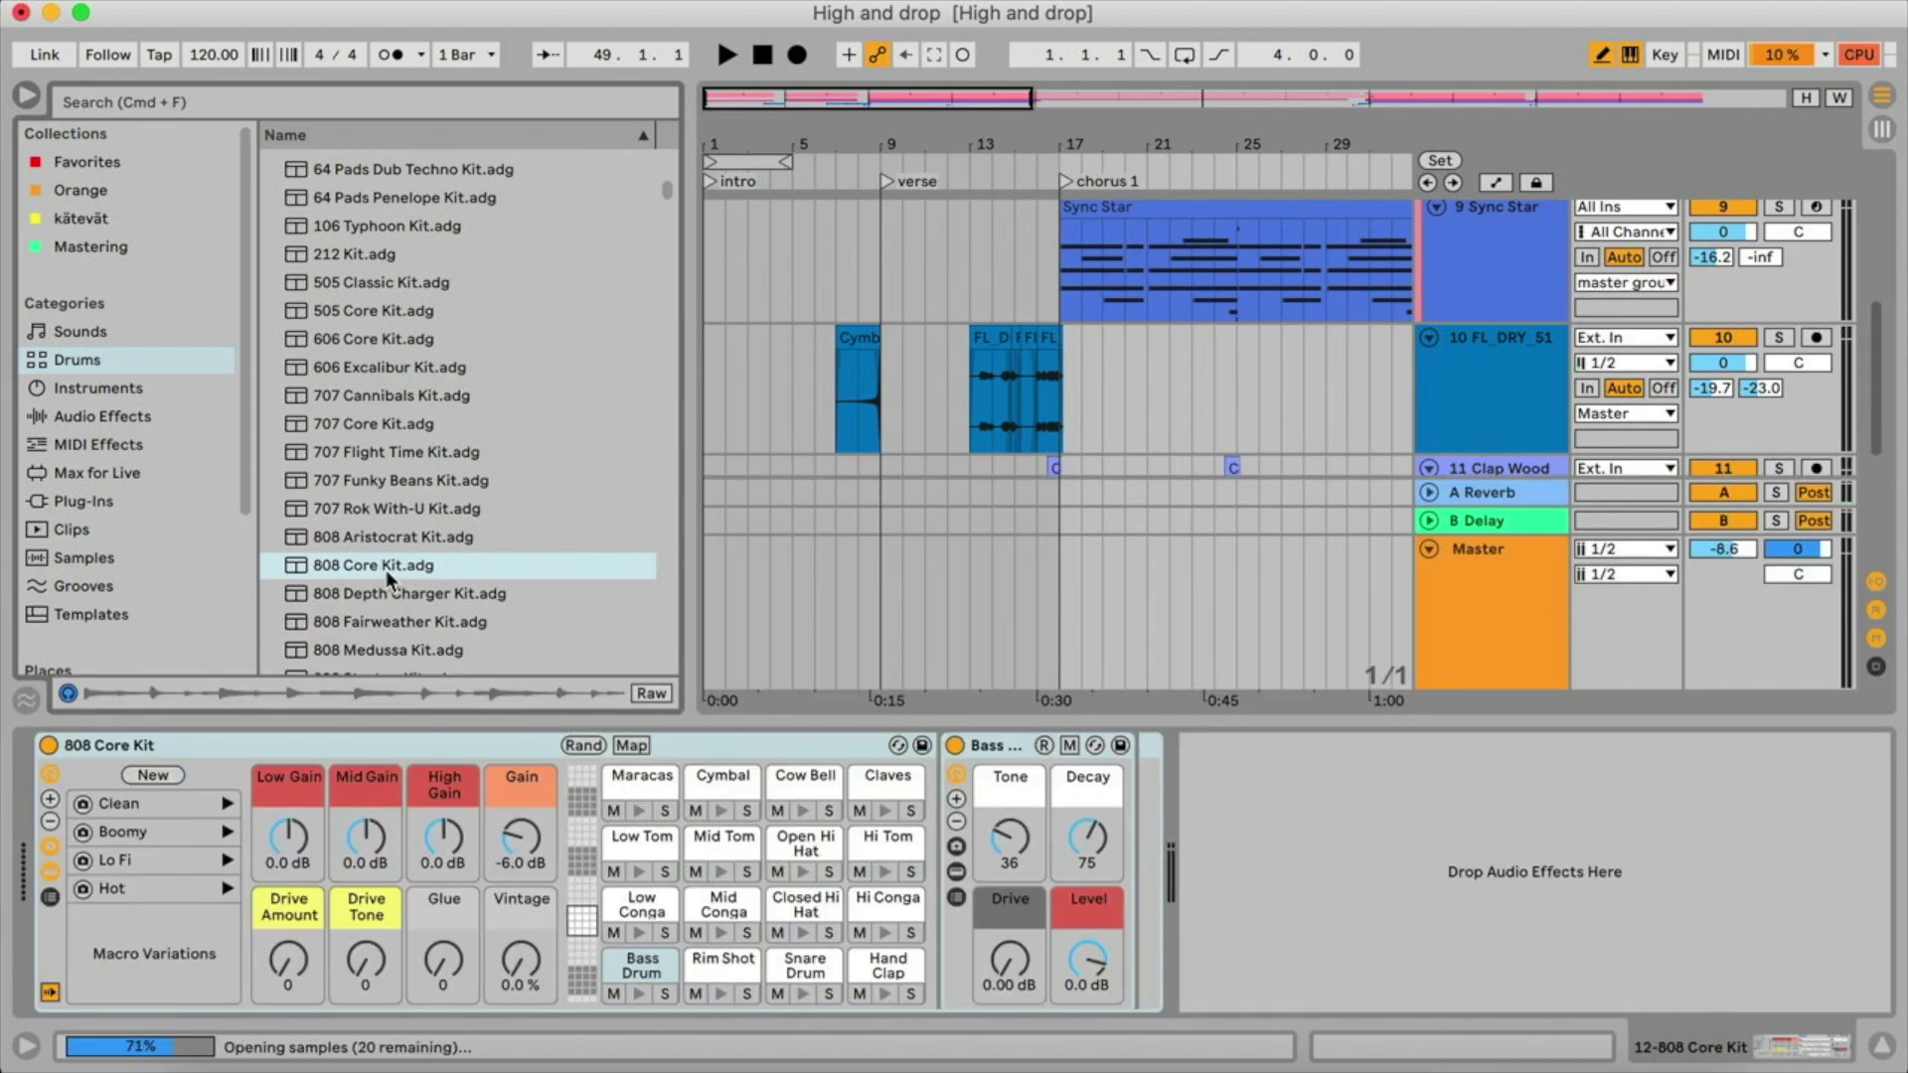
click(20, 97)
- Create a one-bar MIDI clip at chorus 1 on the 808 Core Kit track, draw Bass Drum notes on all four beats, and audition it
scroll(441, 575, down, 5)
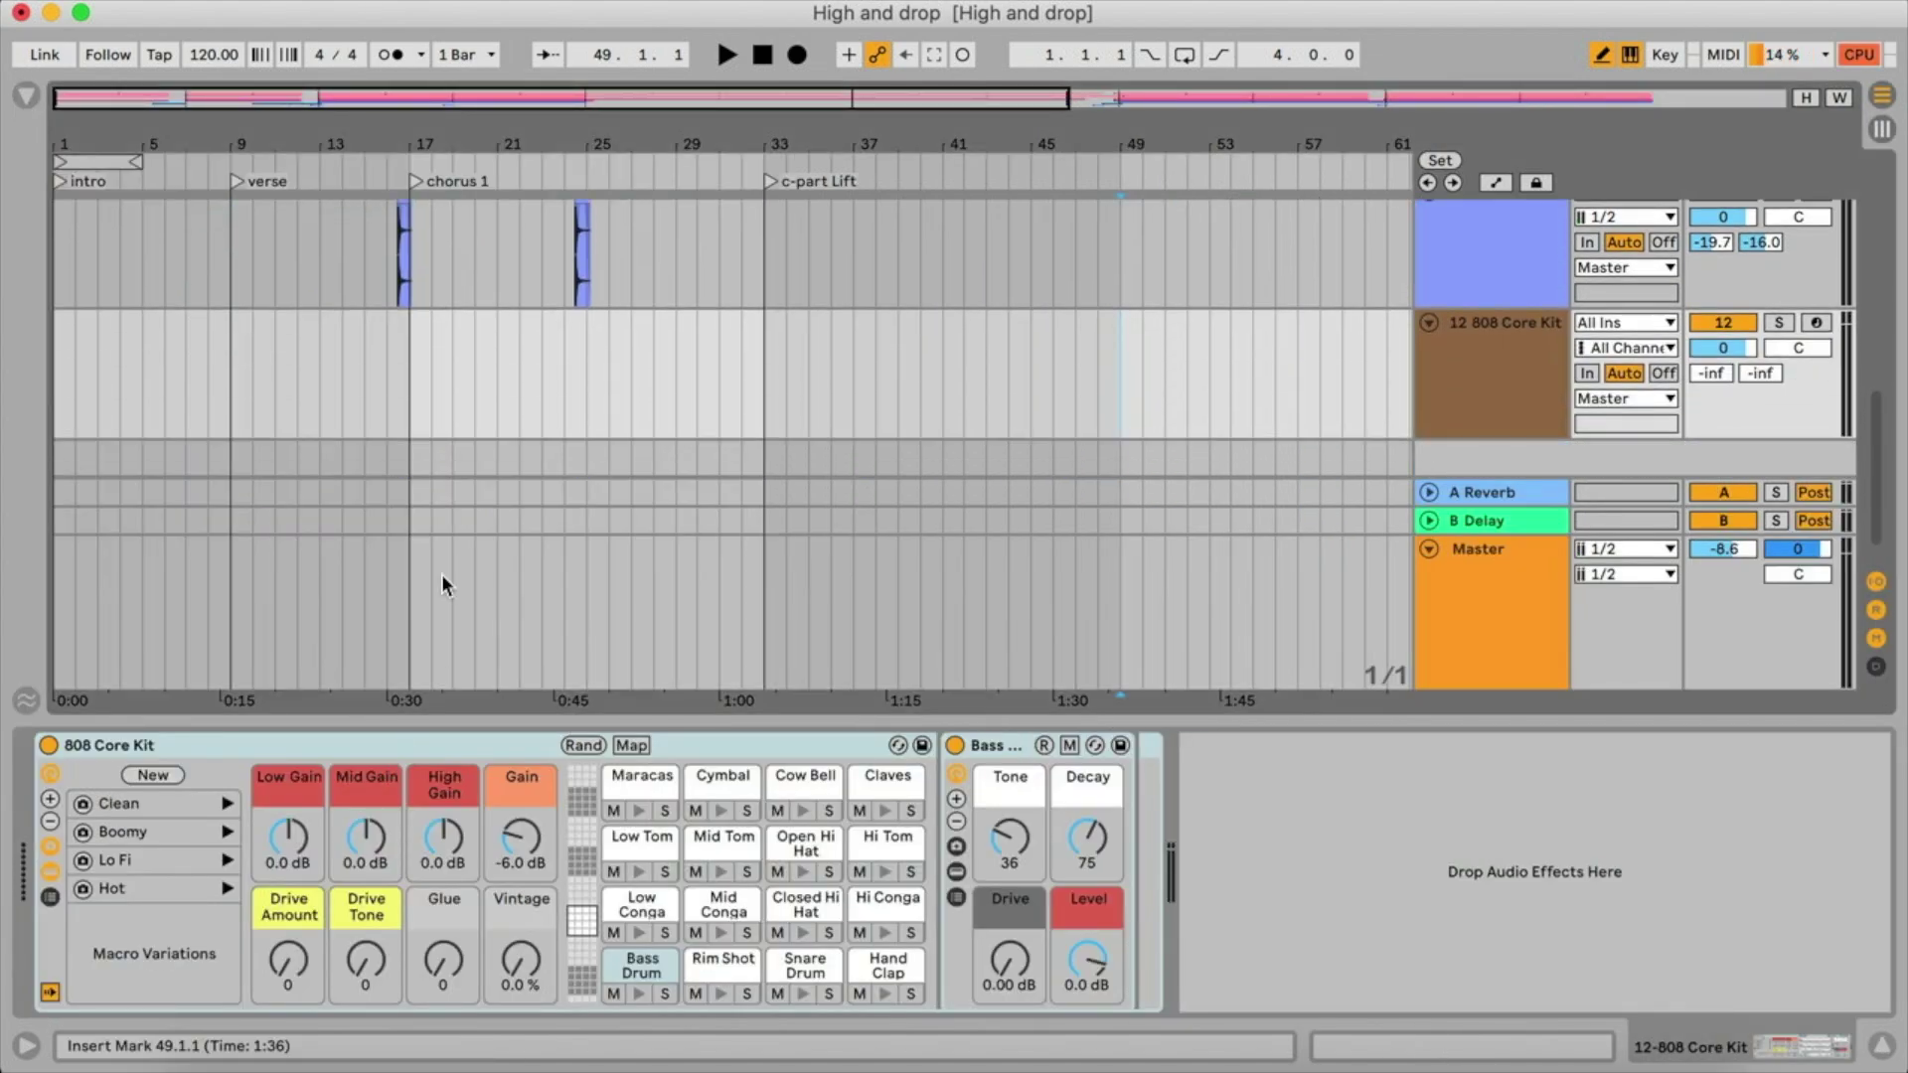
scroll(441, 574, down, 1)
double_click(418, 337)
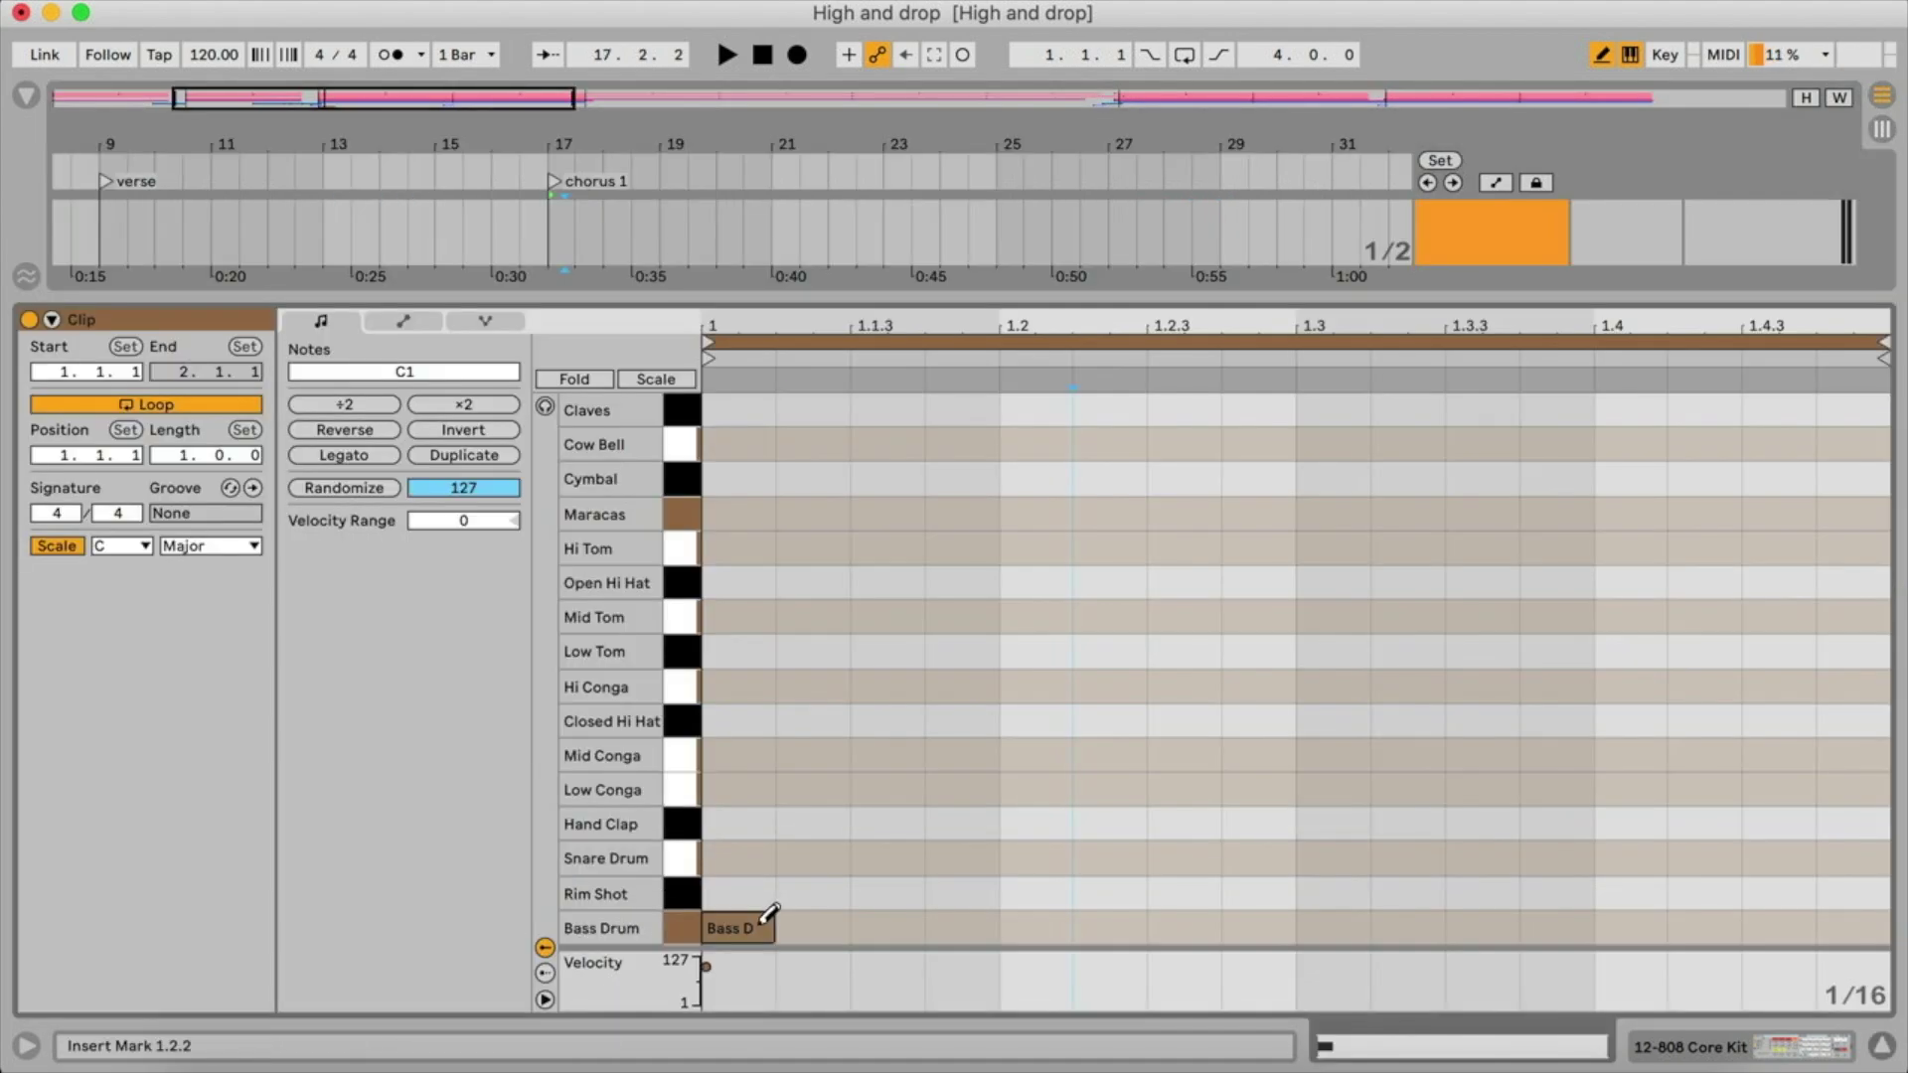
click(760, 926)
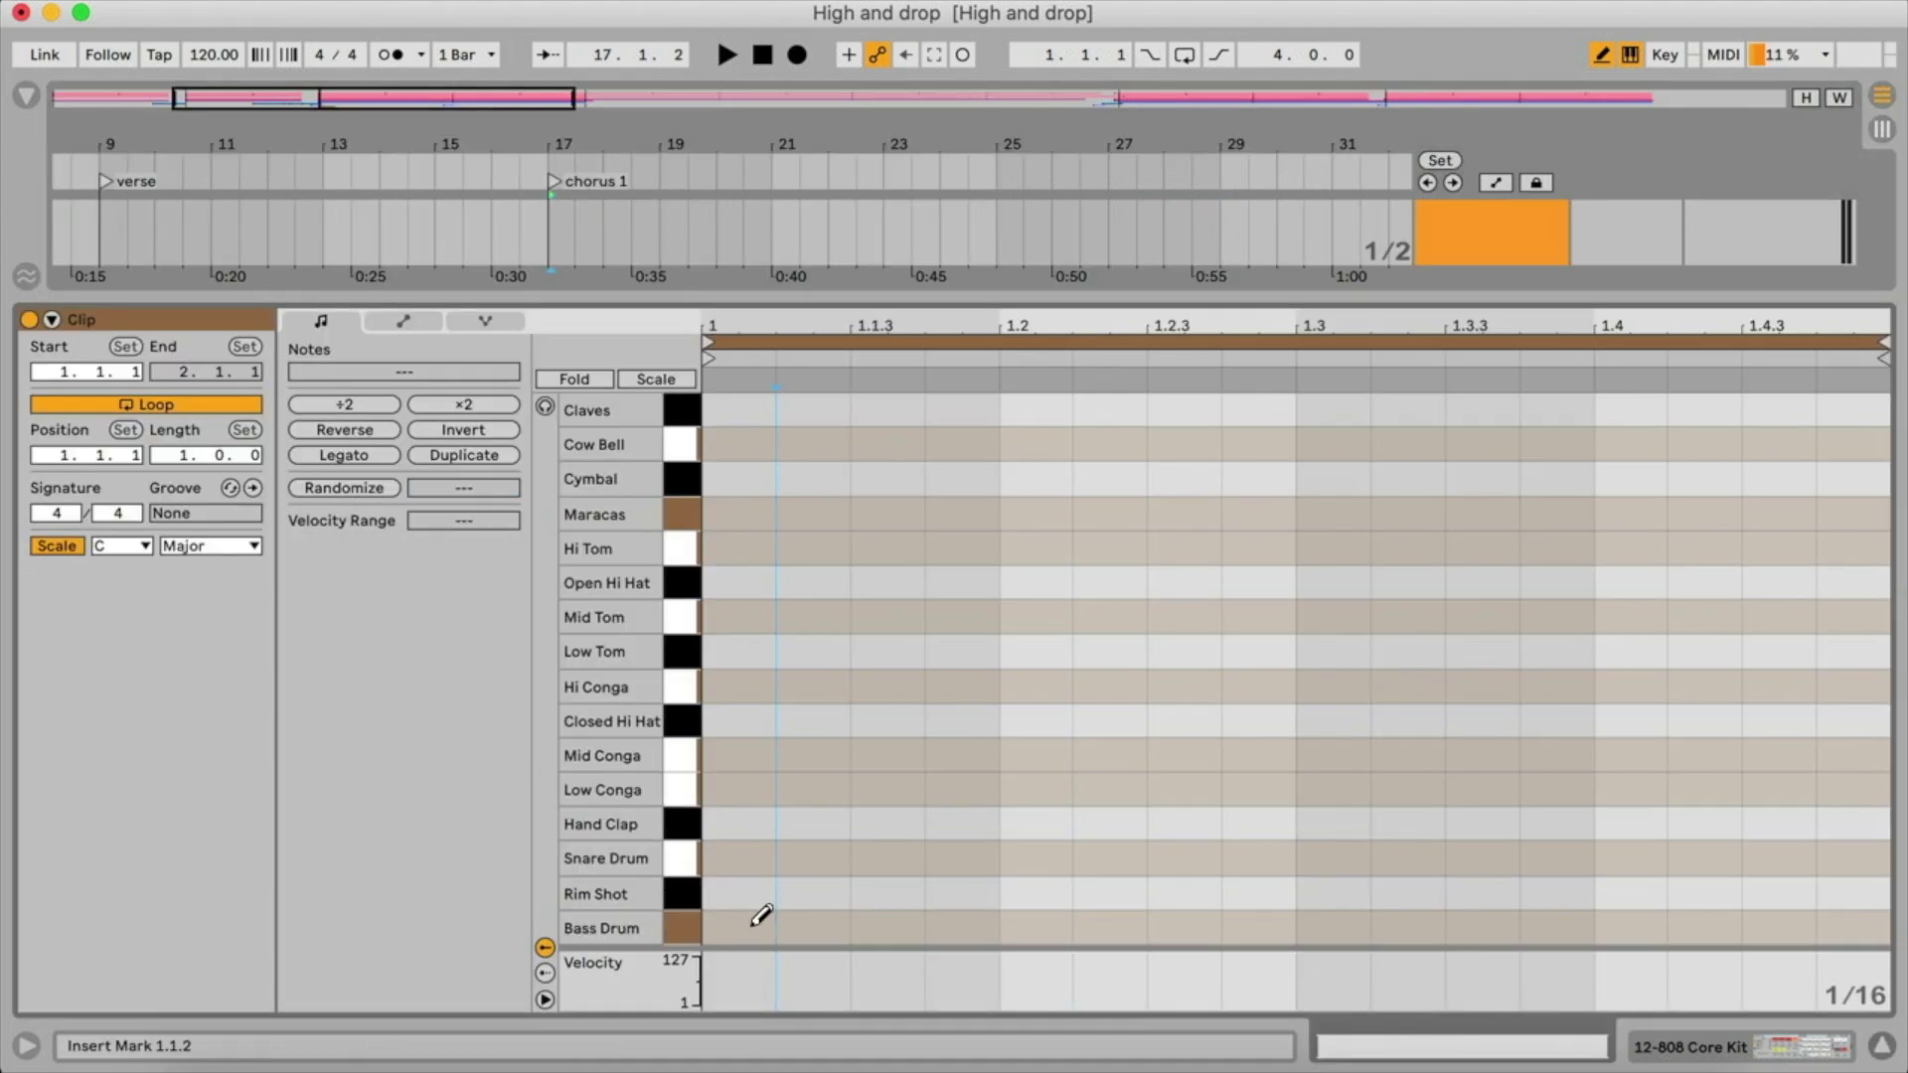
click(760, 927)
click(1024, 927)
click(1330, 931)
click(1616, 932)
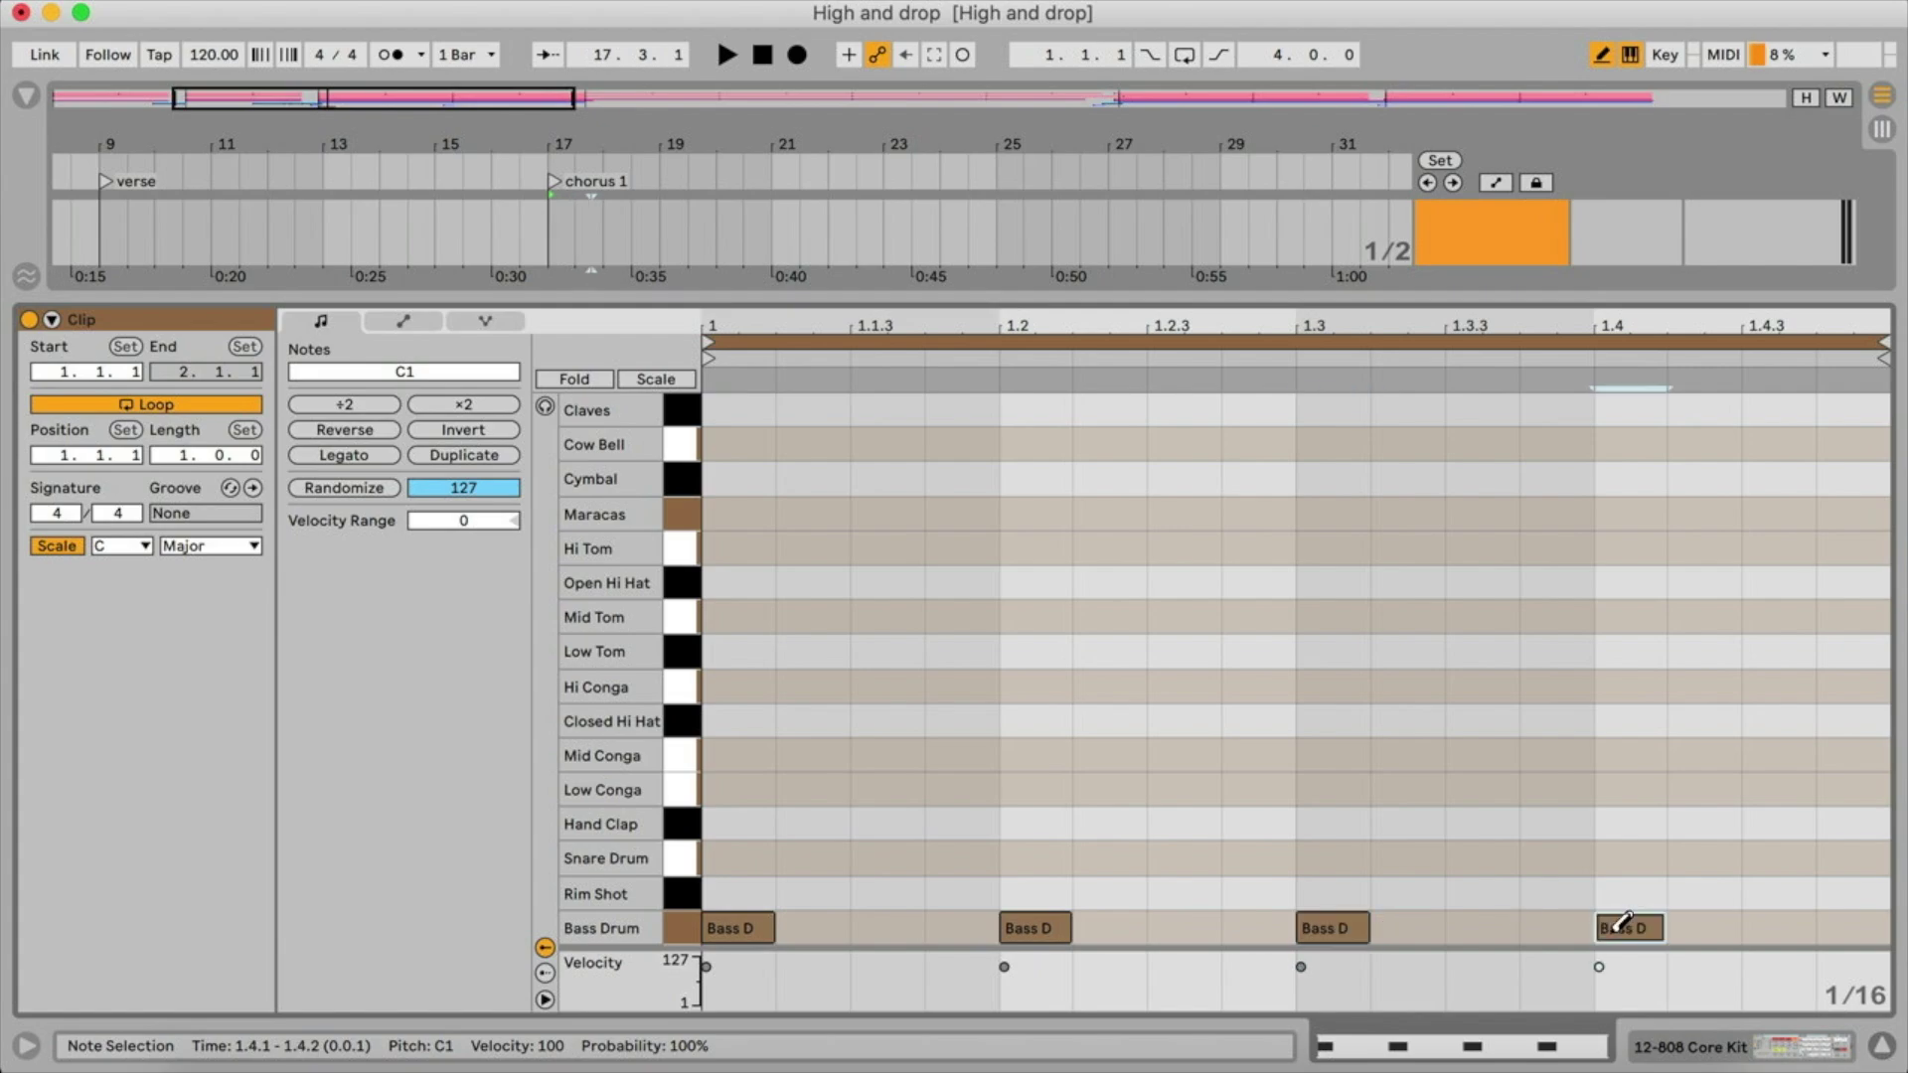
key(space)
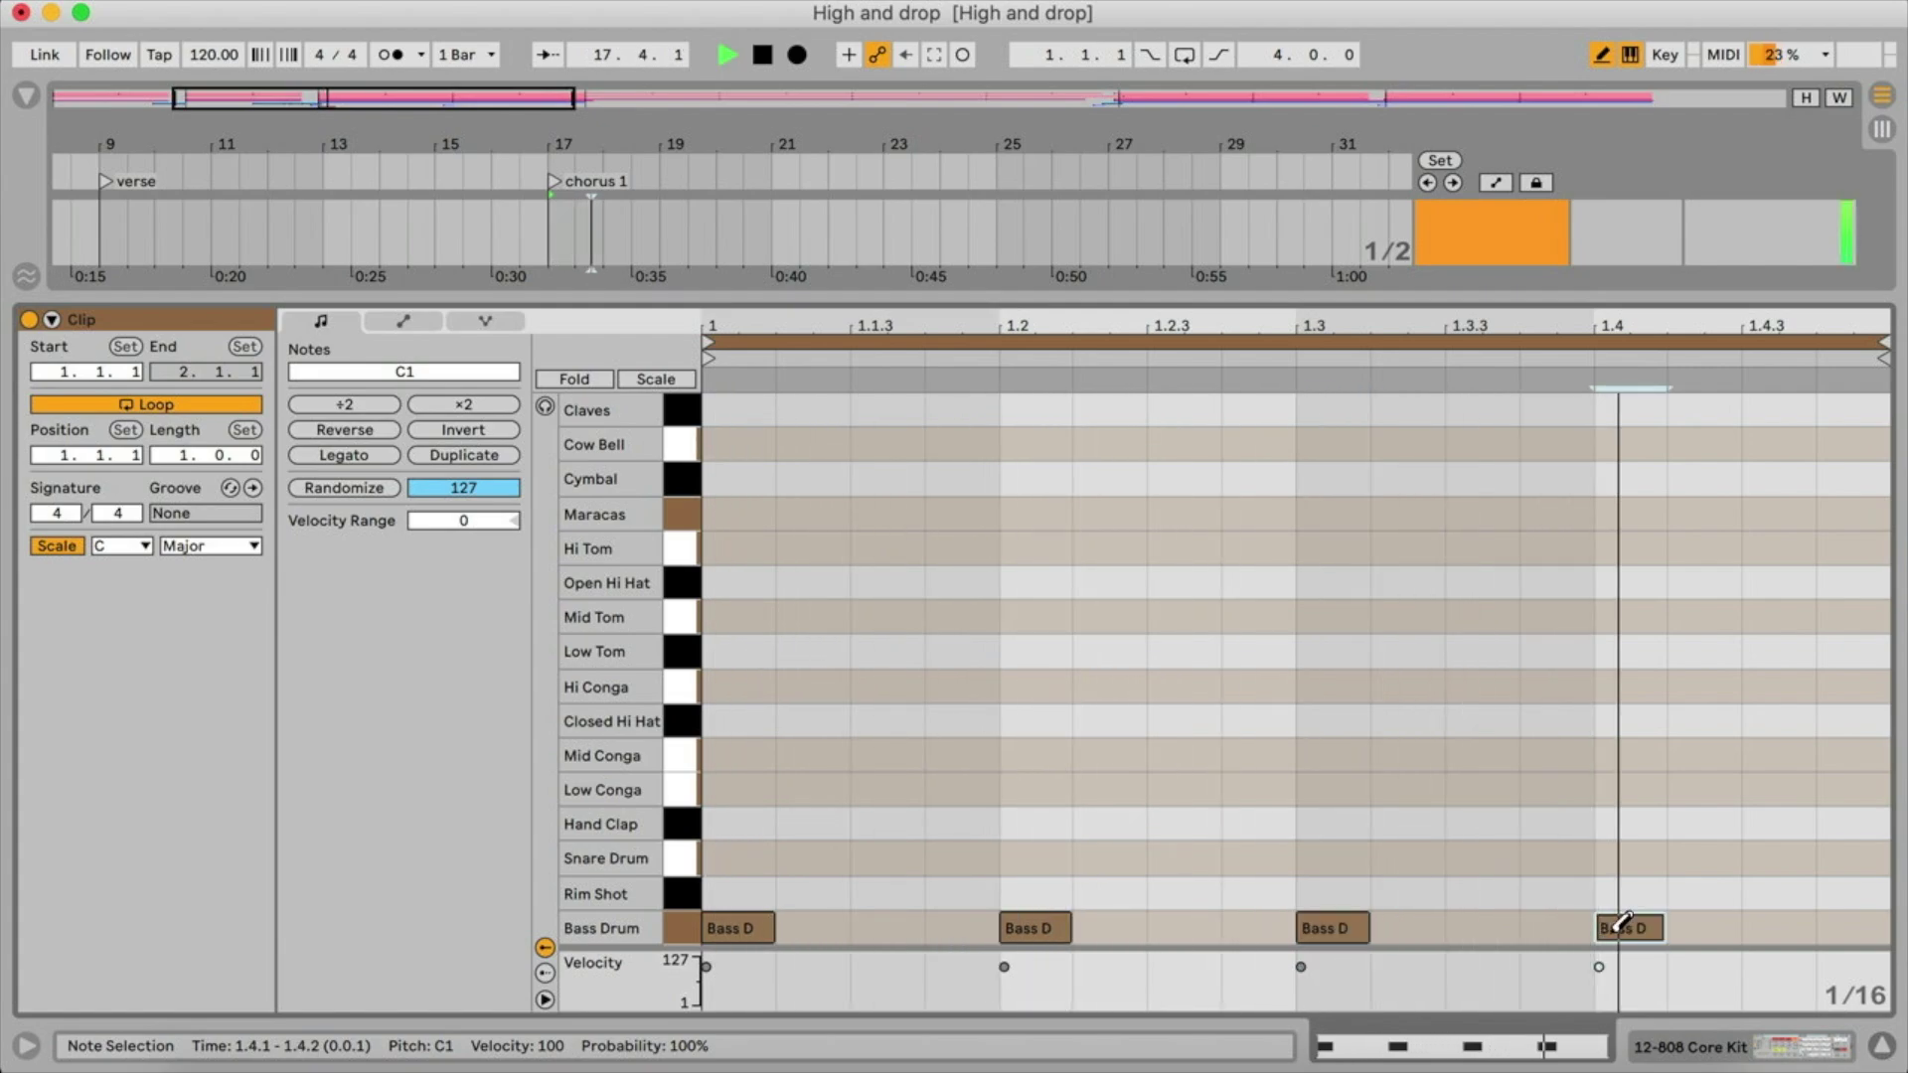
key(space)
- Add Bass Drum notes on the off-beats of the clip at bar 18 for an eighth-note pattern and audition it
click(894, 929)
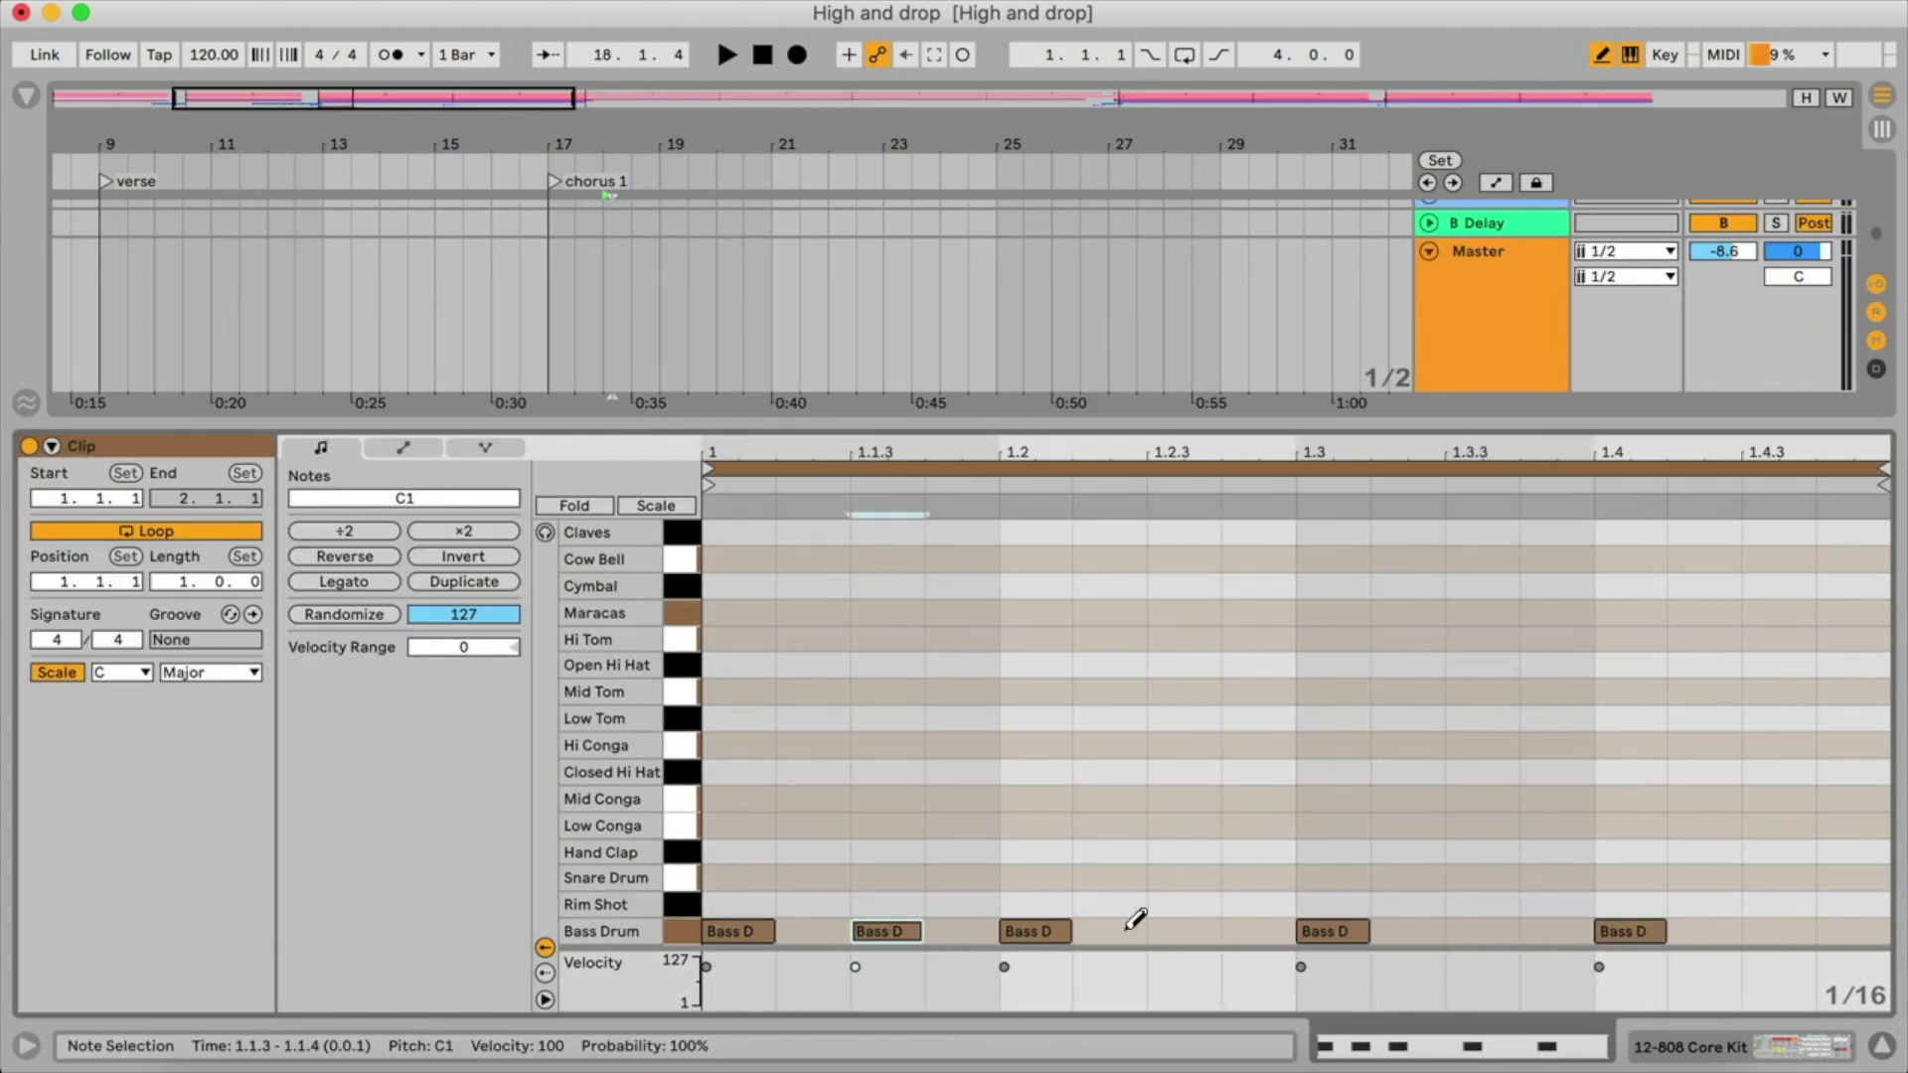
click(1168, 929)
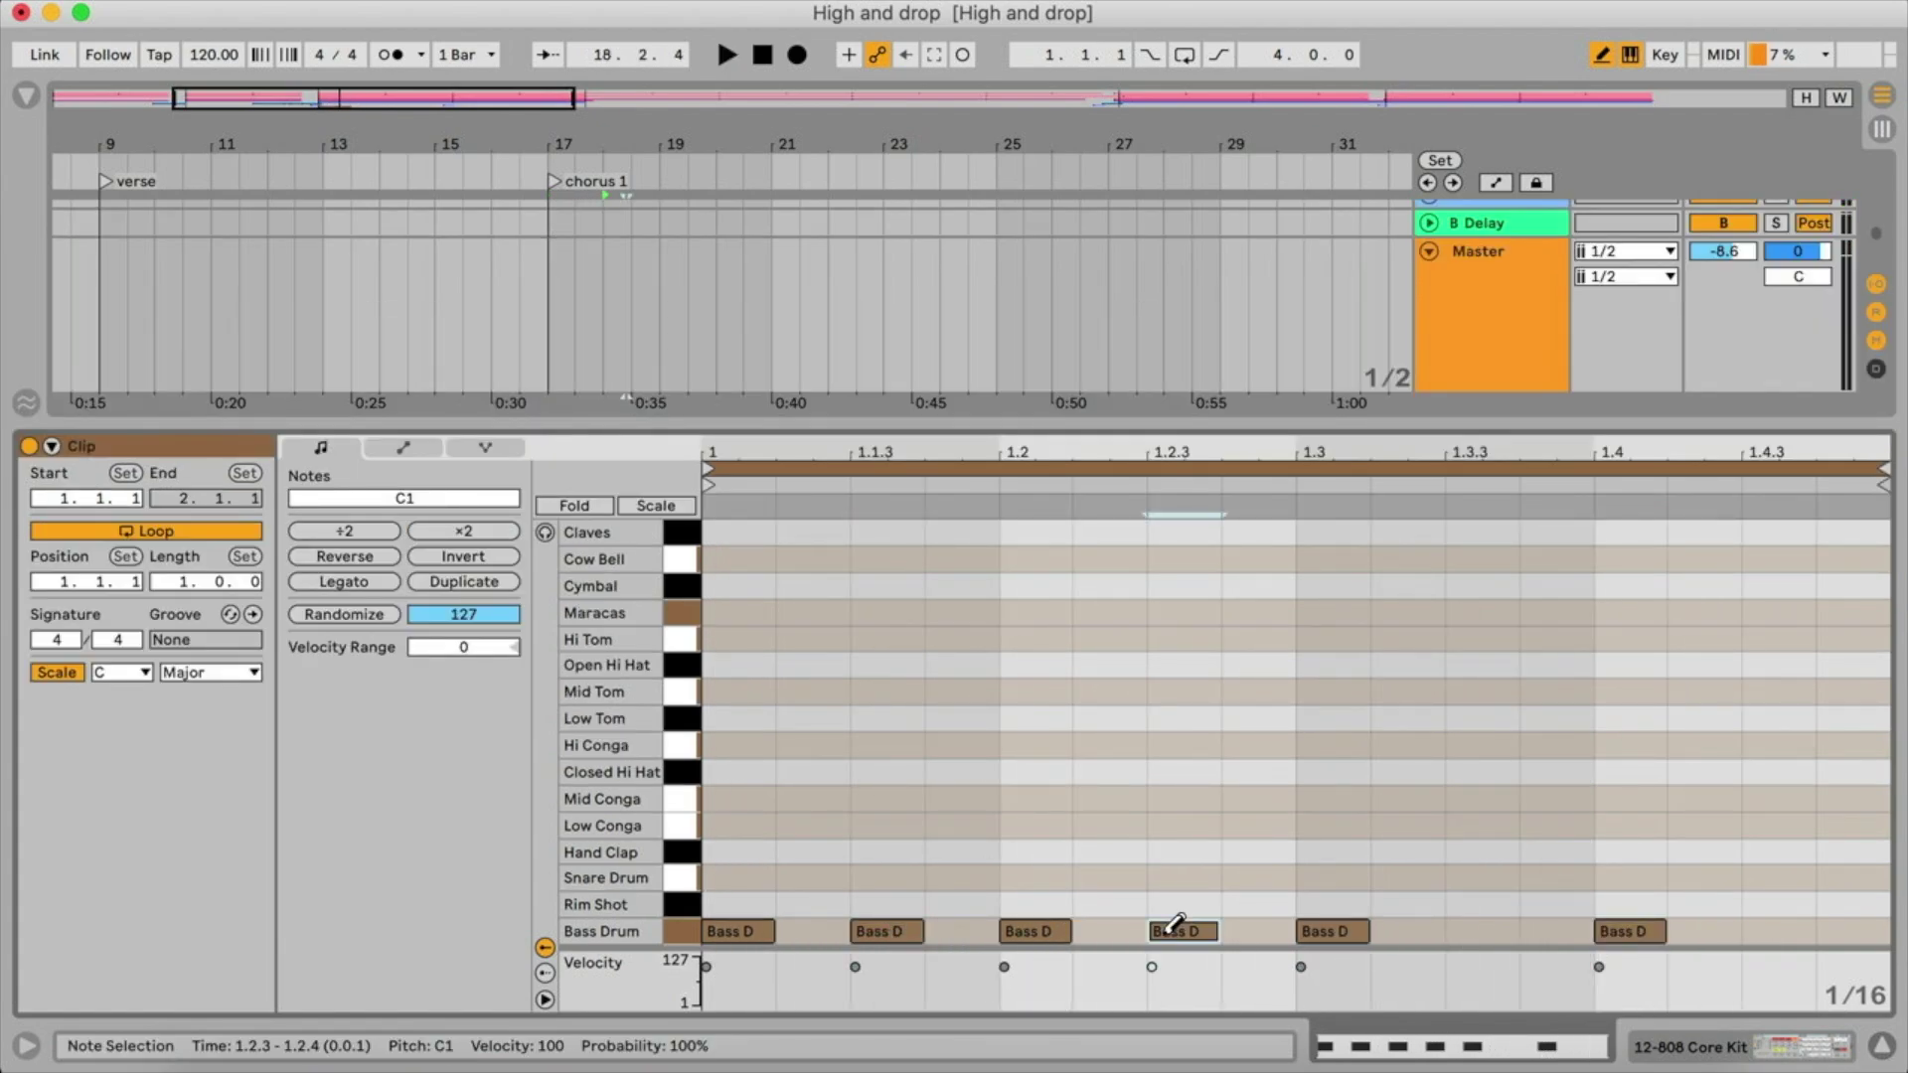
click(1481, 930)
click(1779, 931)
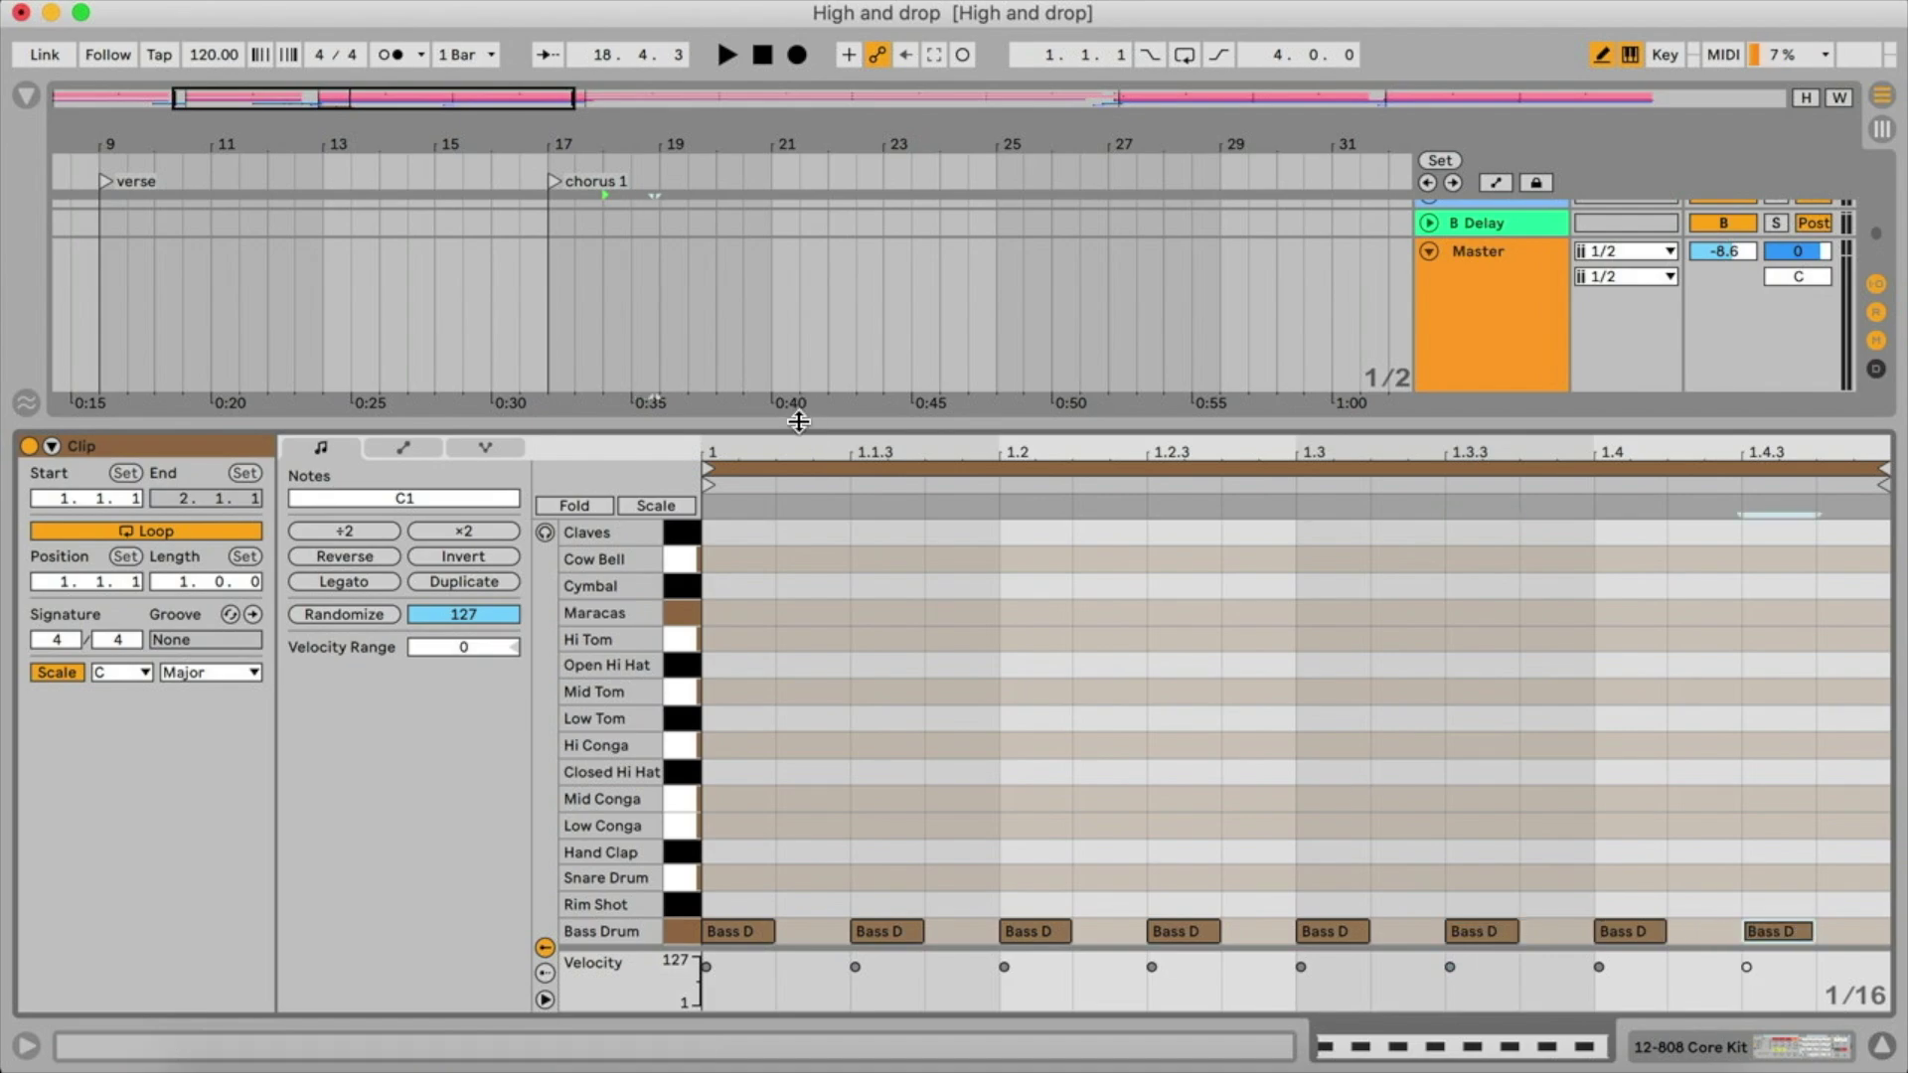
drag(800, 422, 800, 718)
click(612, 356)
key(space)
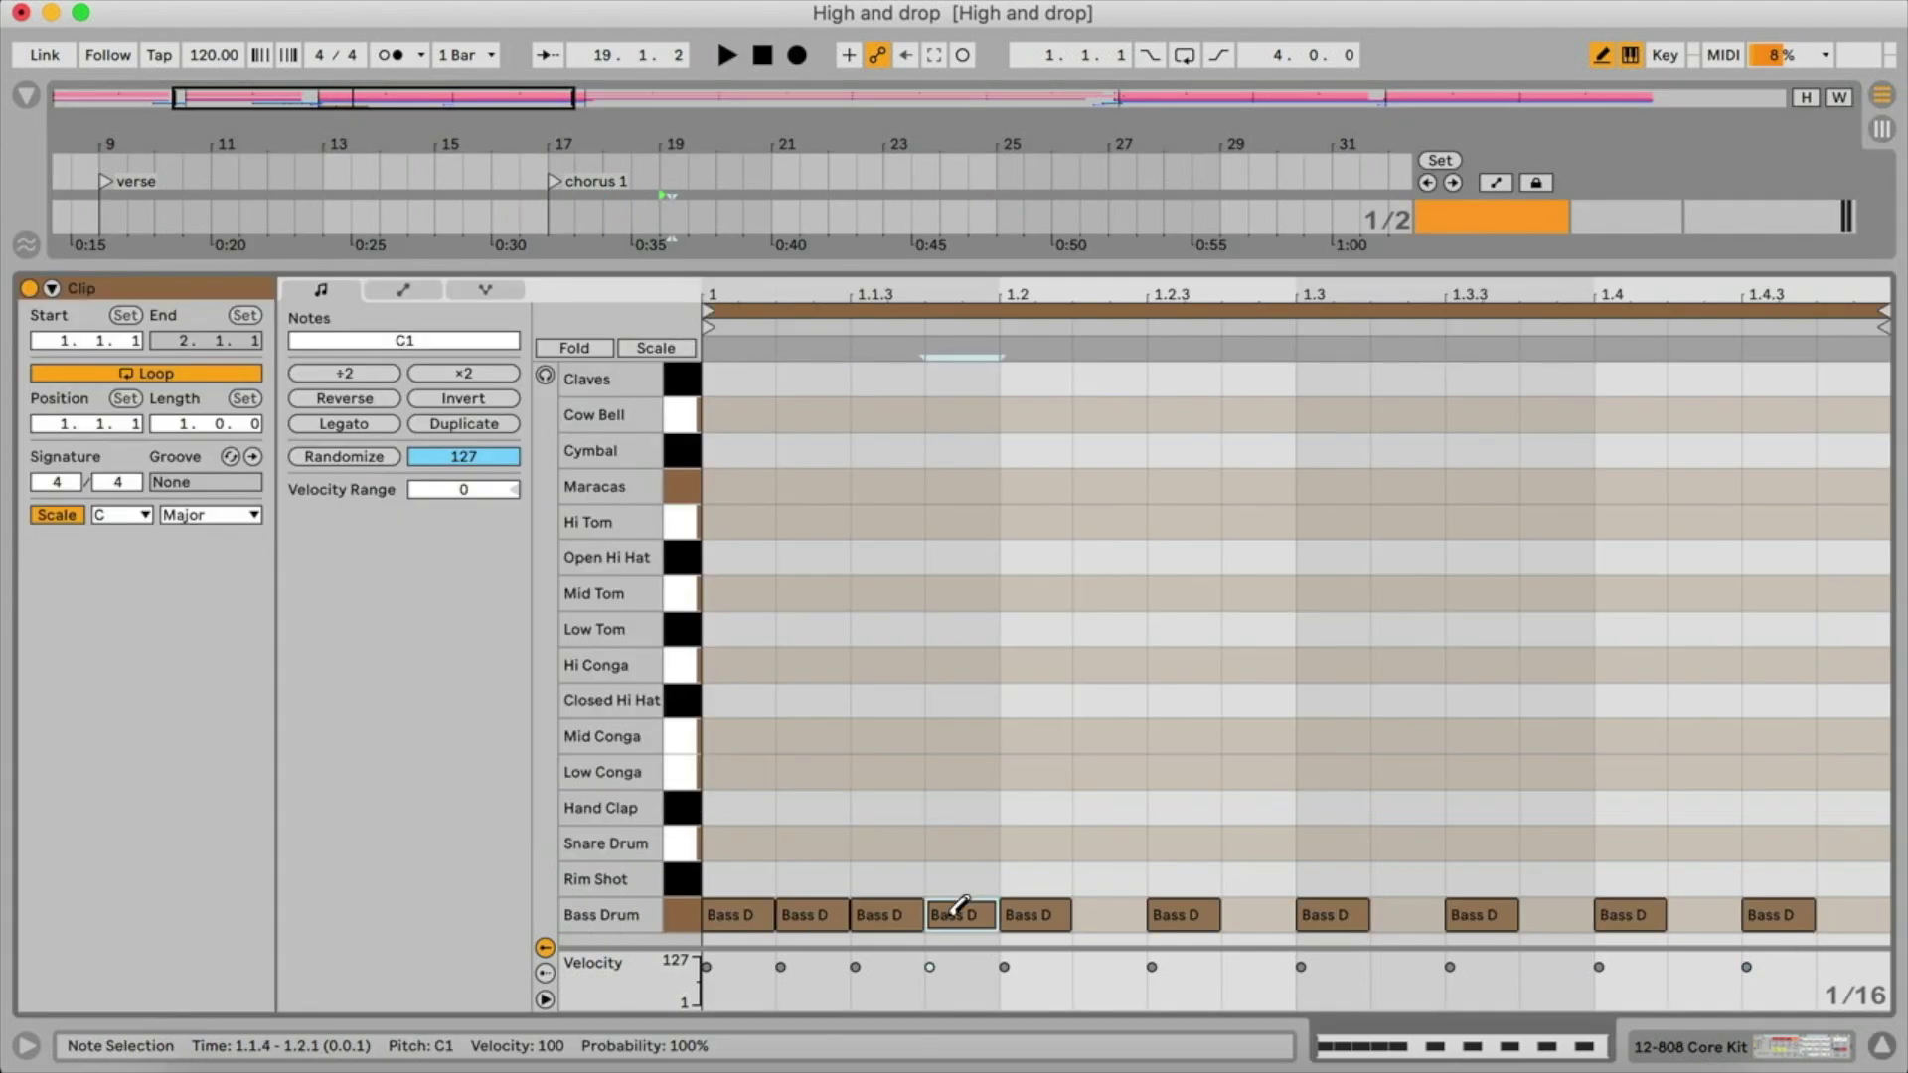
- Fill the clip at bar 19 with Bass Drum notes on every sixteenth and audition the drum clips
click(945, 913)
click(1103, 912)
click(1214, 912)
click(1174, 913)
click(1260, 912)
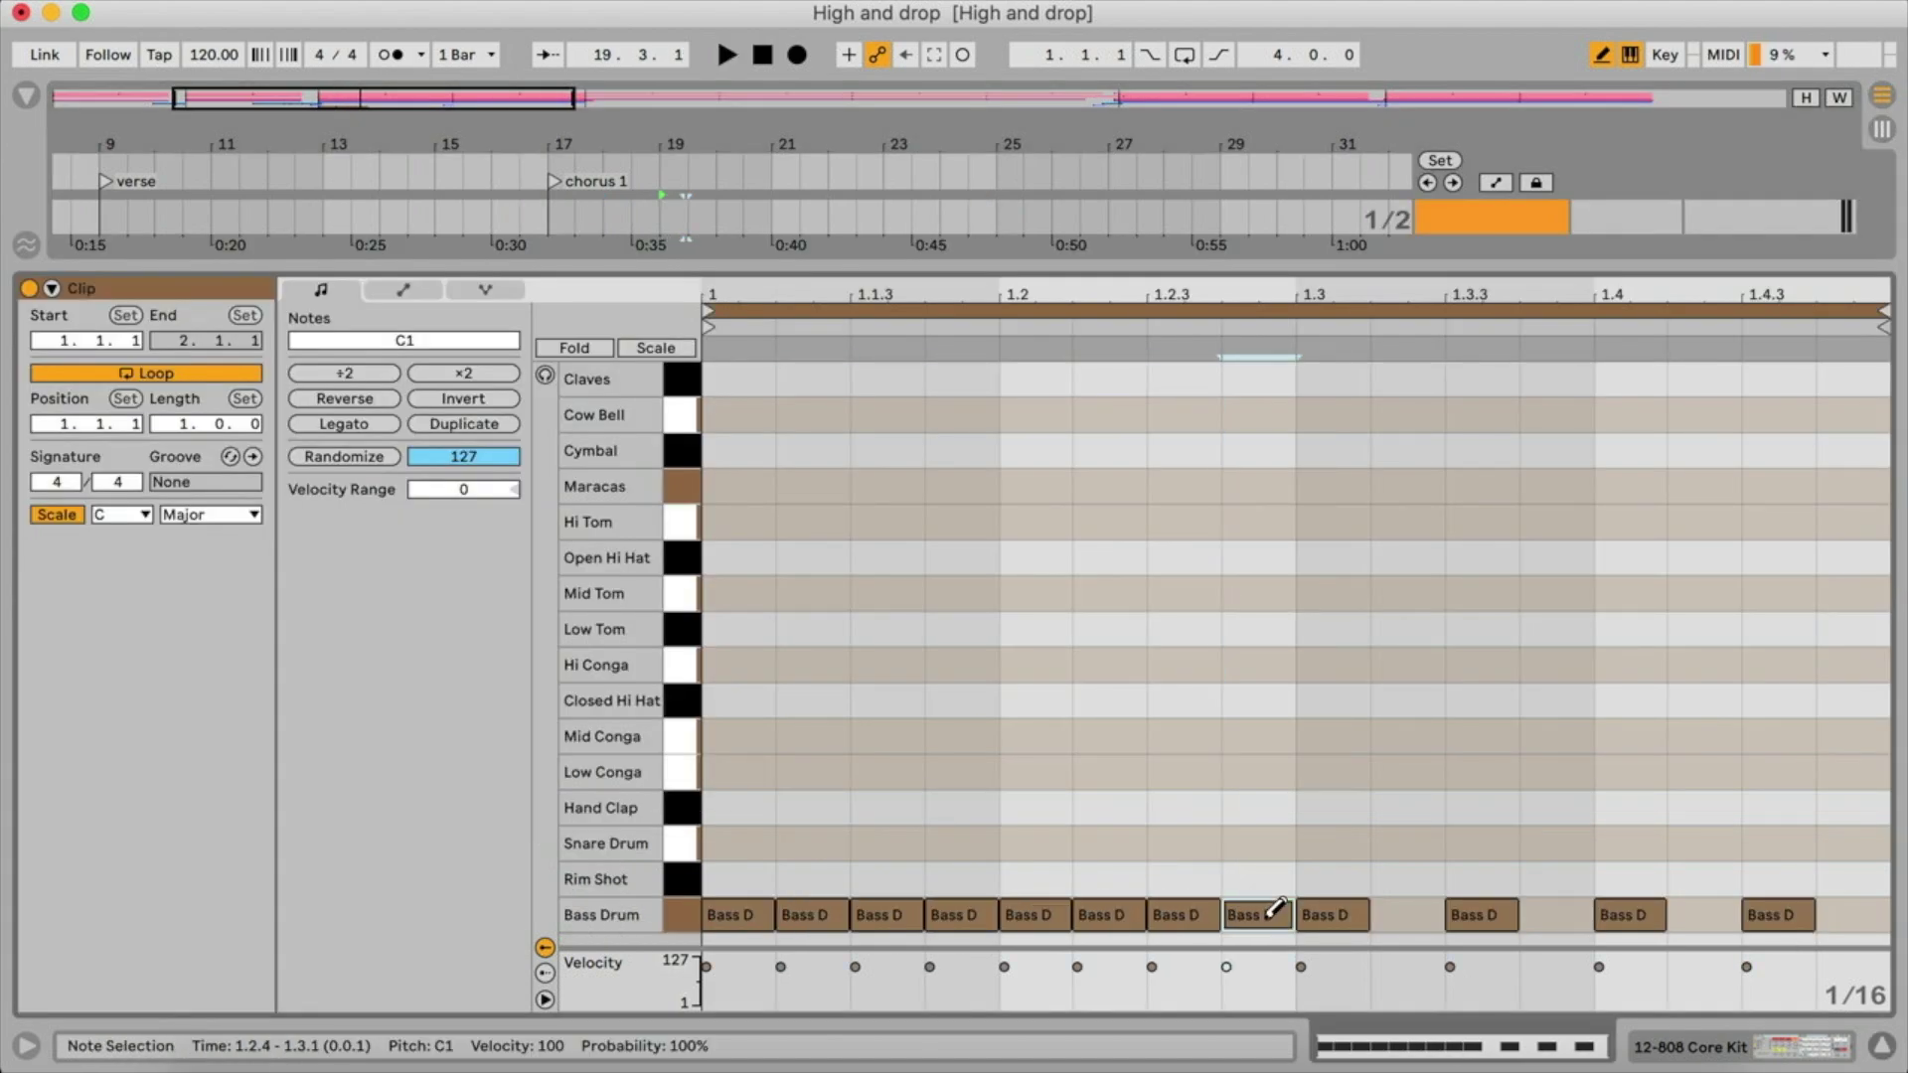
click(1423, 913)
click(1548, 913)
click(1708, 913)
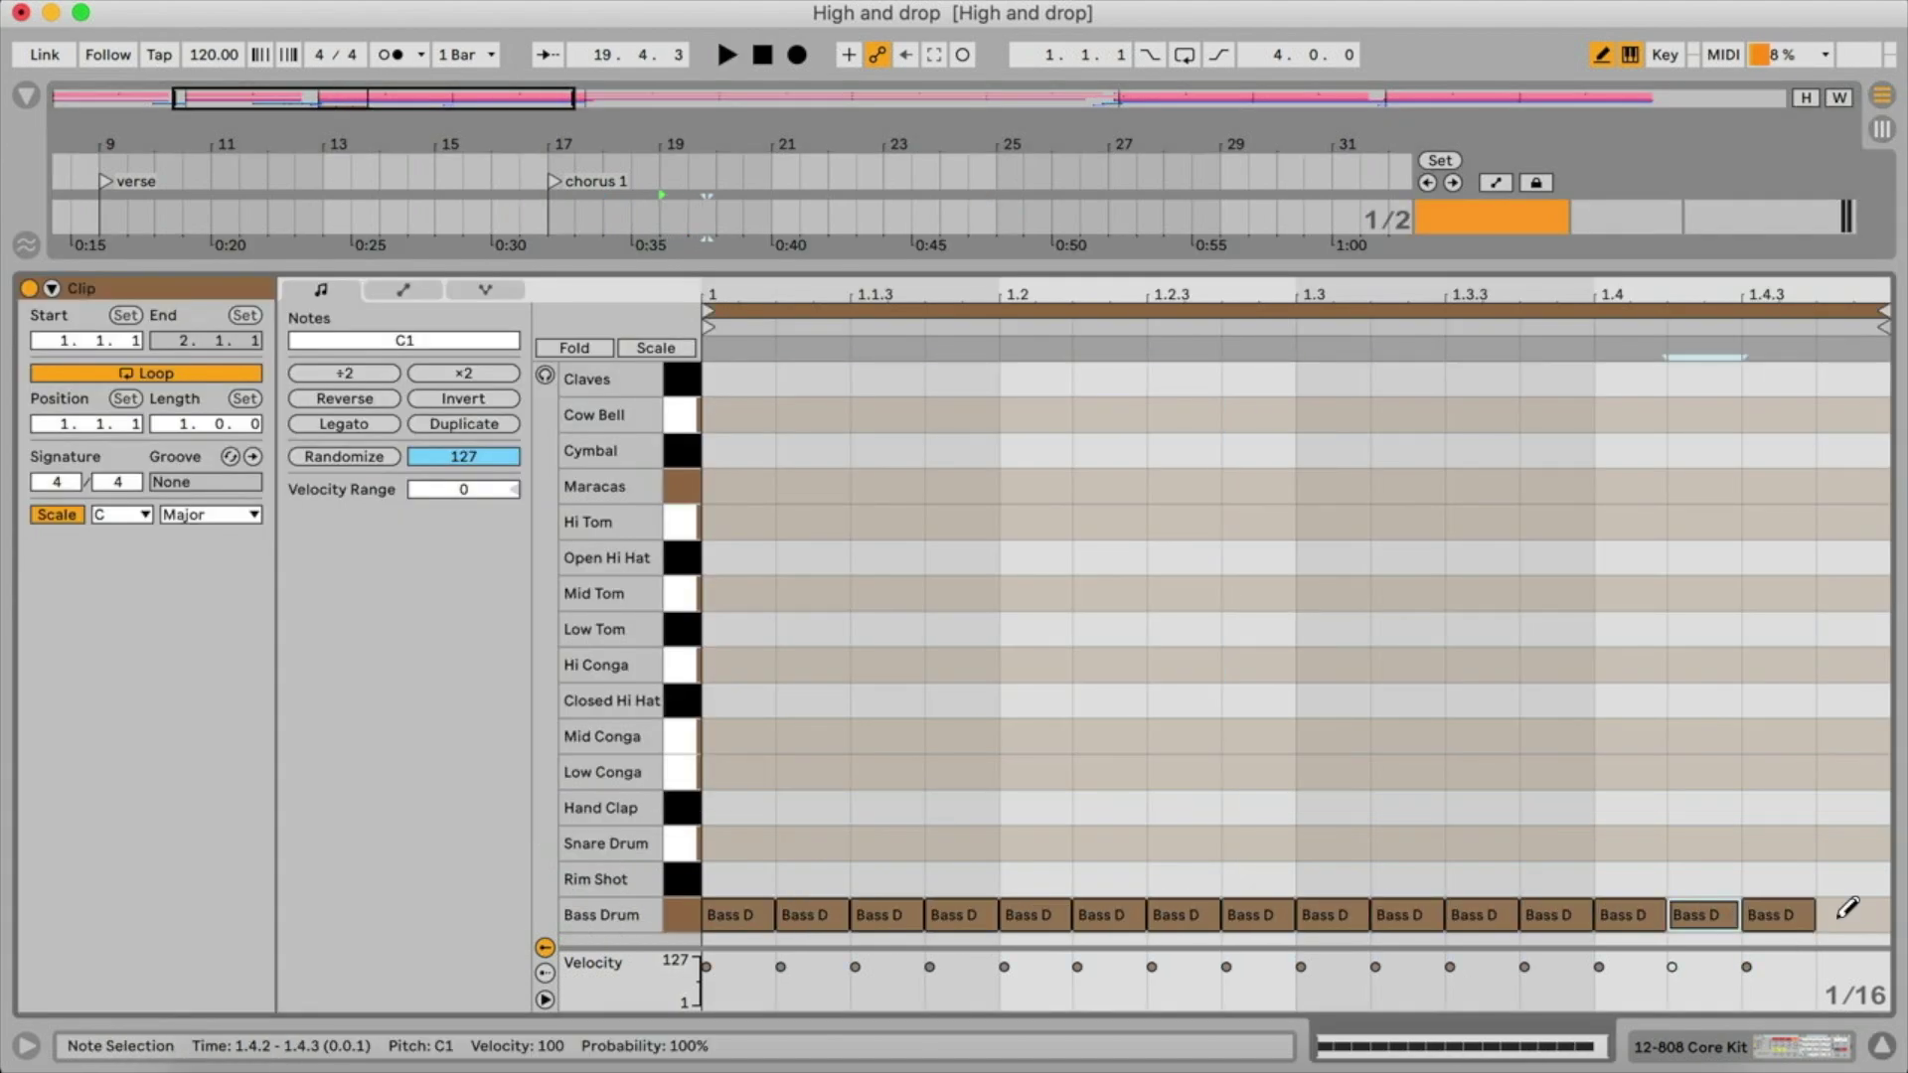
click(1849, 912)
drag(852, 267, 845, 581)
click(665, 304)
key(space)
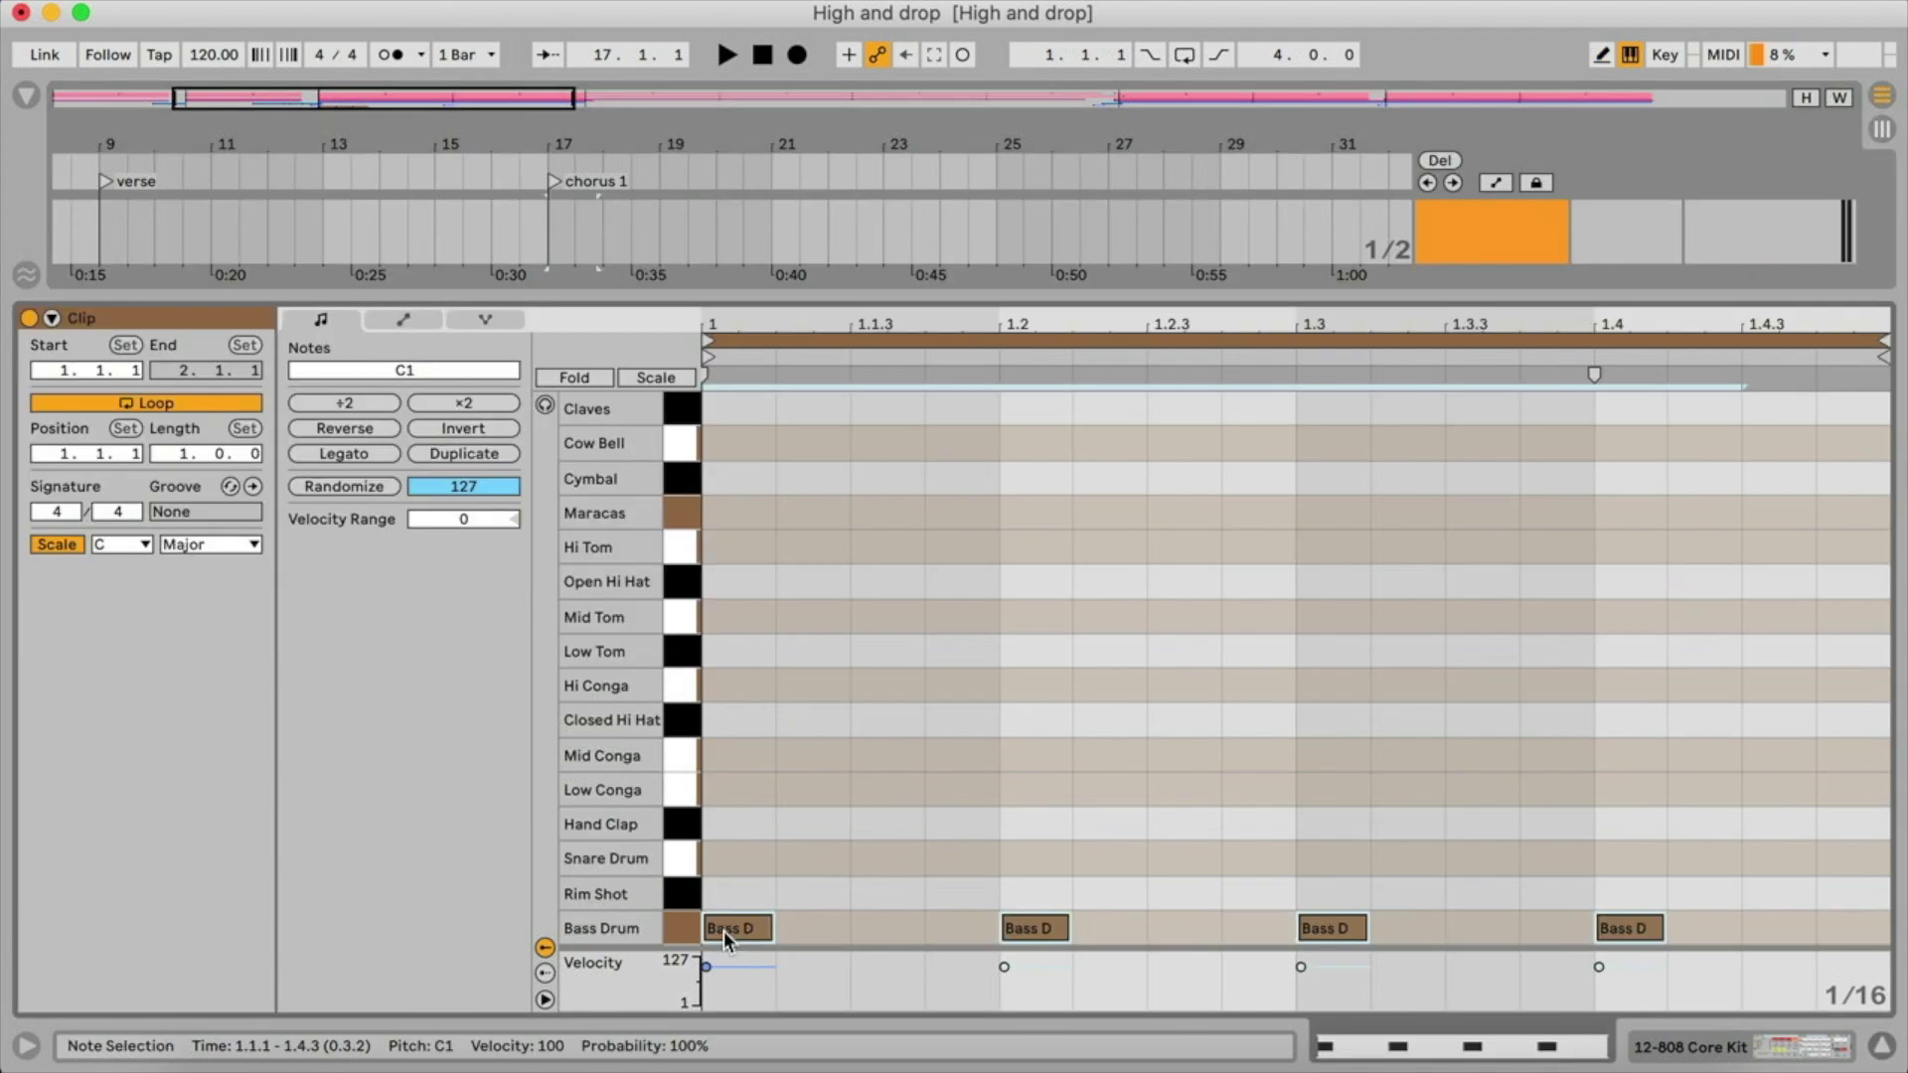
- Copy the four Bass Drum notes of the first clip to the Low Conga row and audition the combination
drag(724, 933, 723, 789)
key(space)
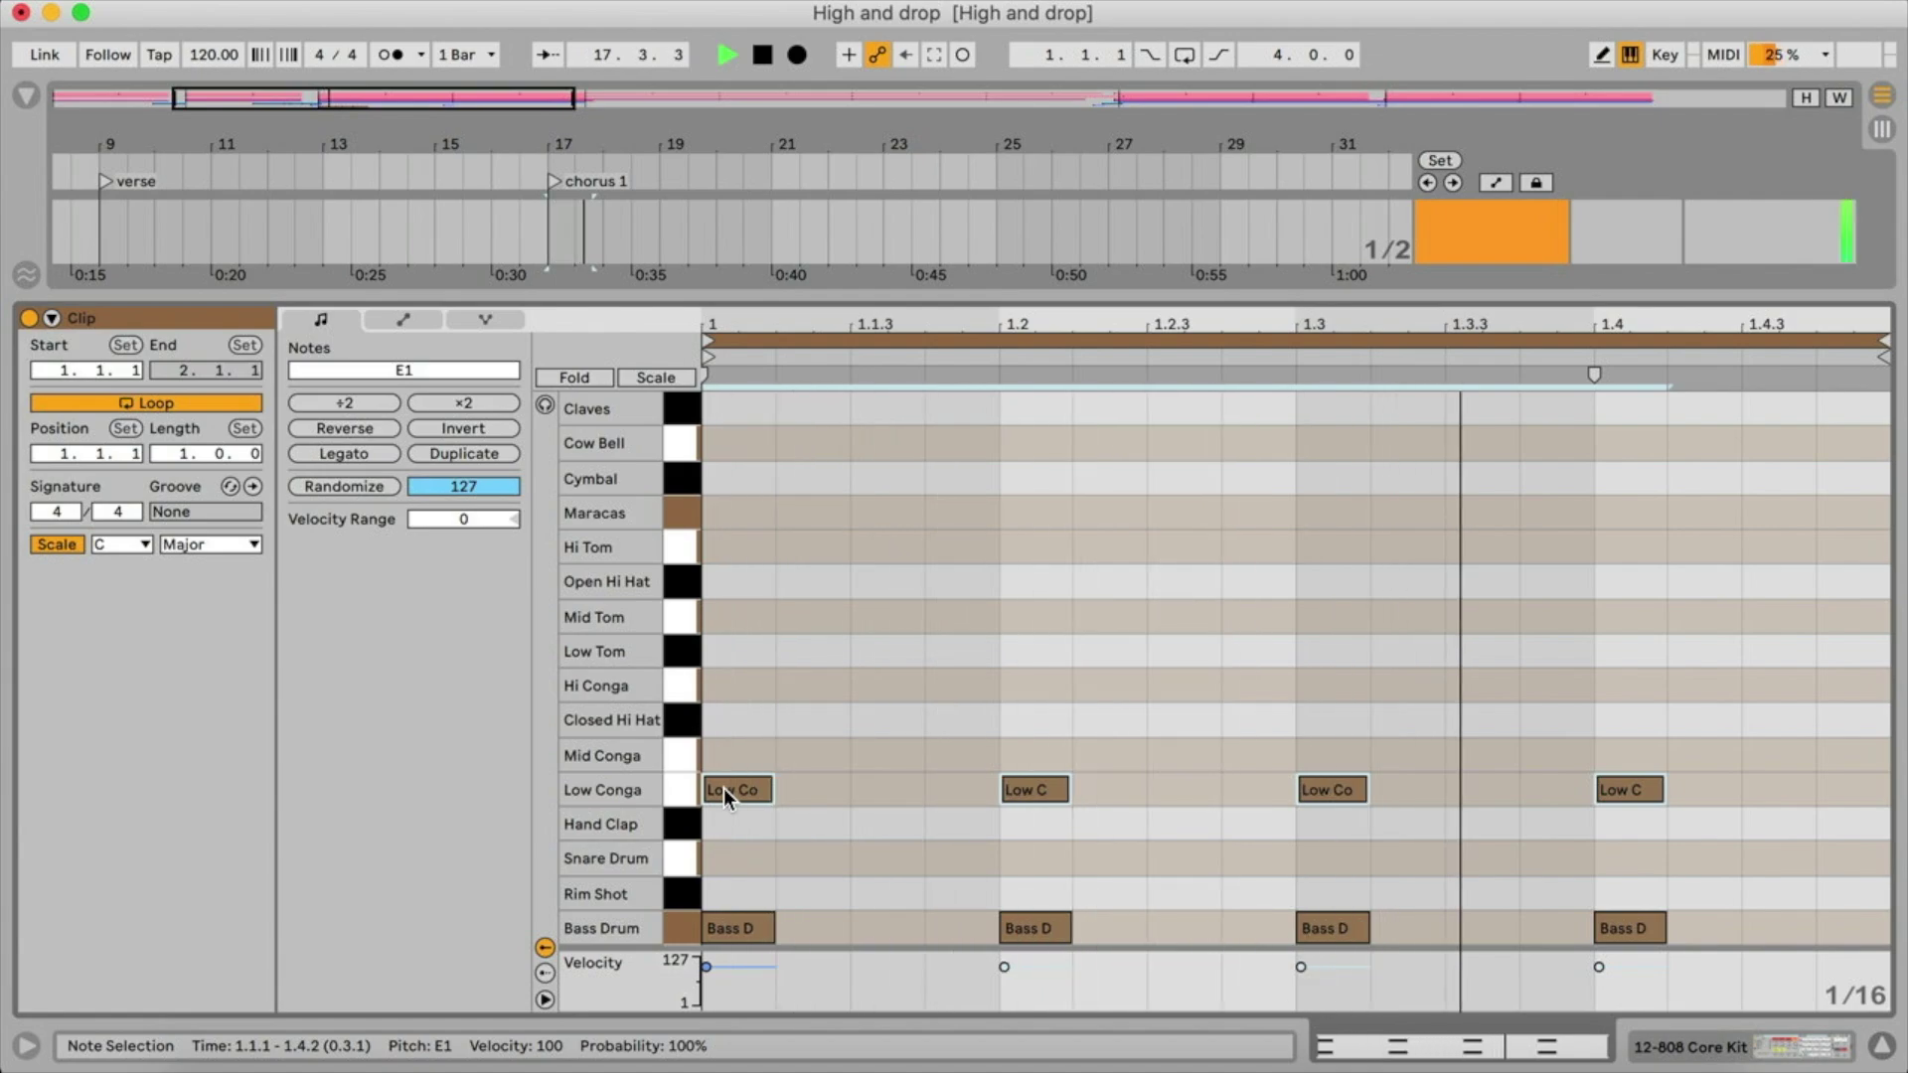
key(space)
- Try a copy of the four notes on the Snare Drum row, audition it, and undo the copy
drag(724, 789, 723, 863)
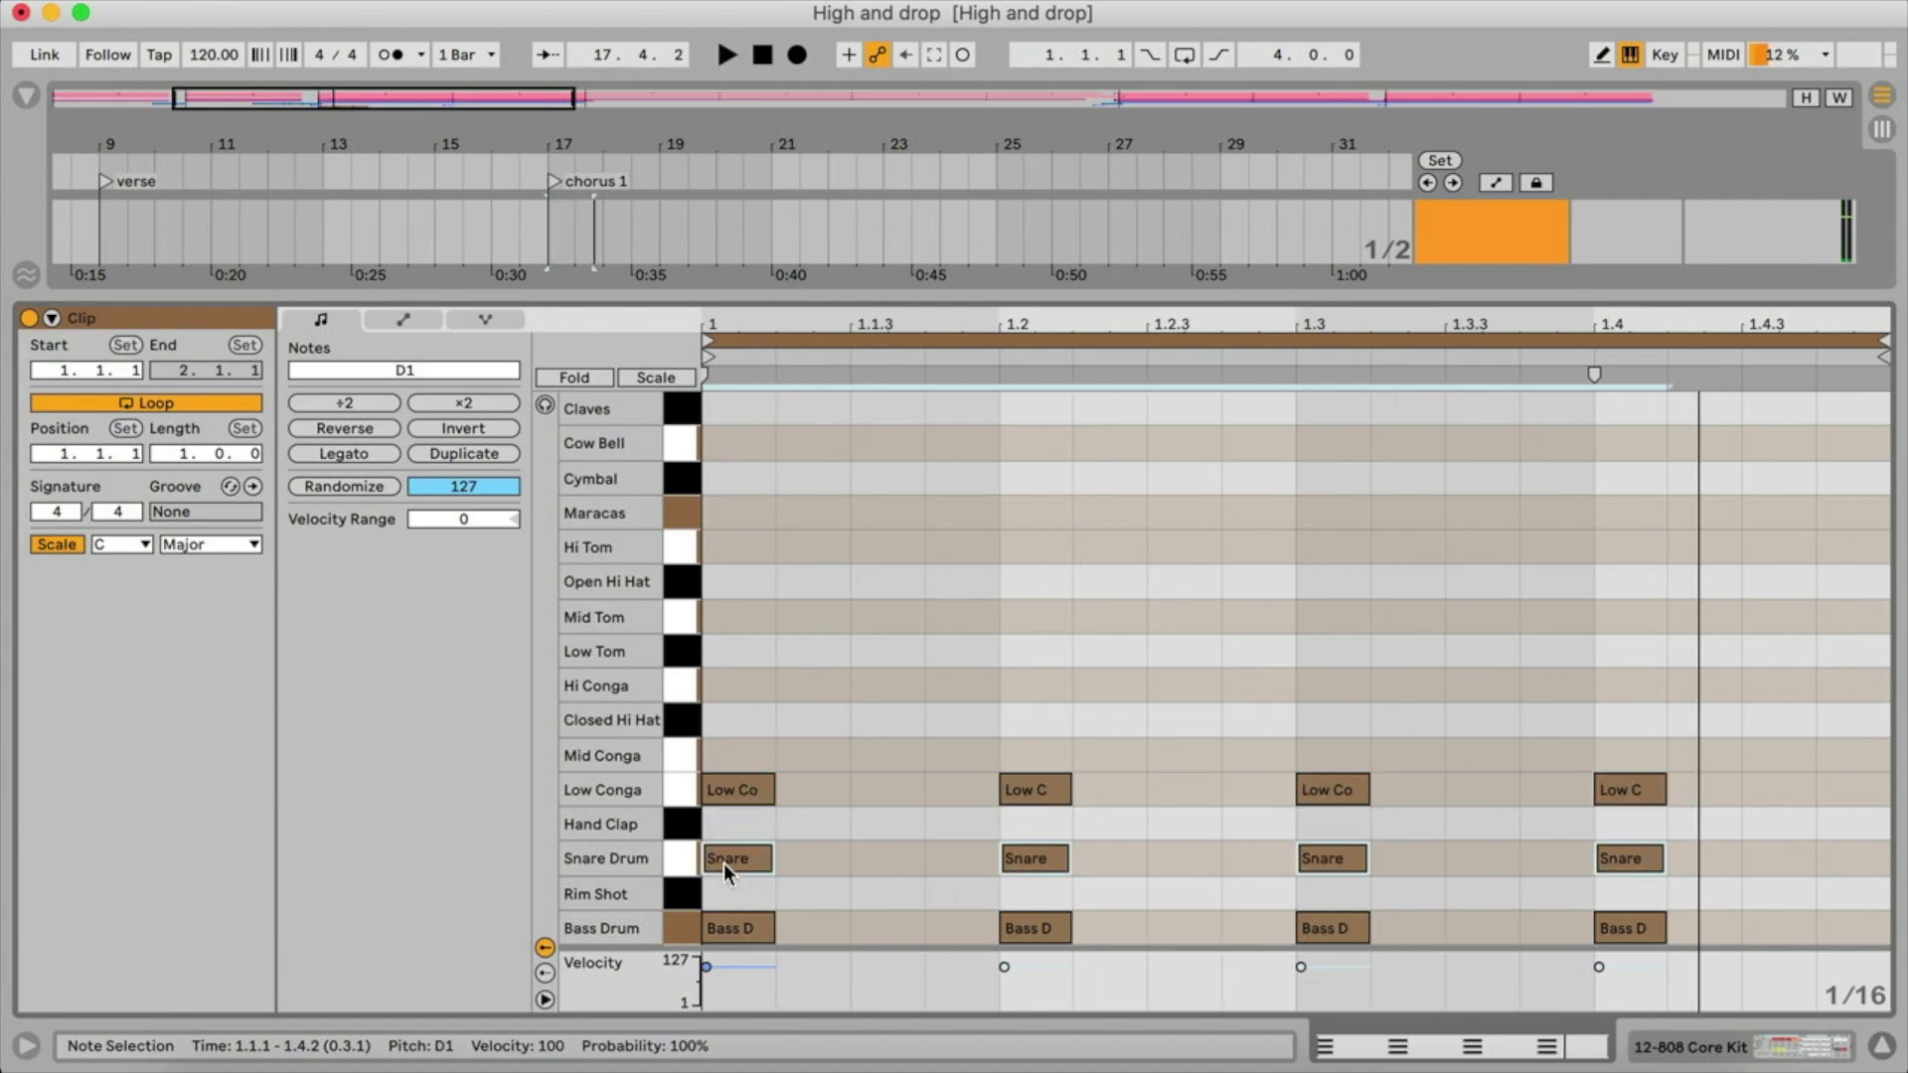
key(space)
key(space)
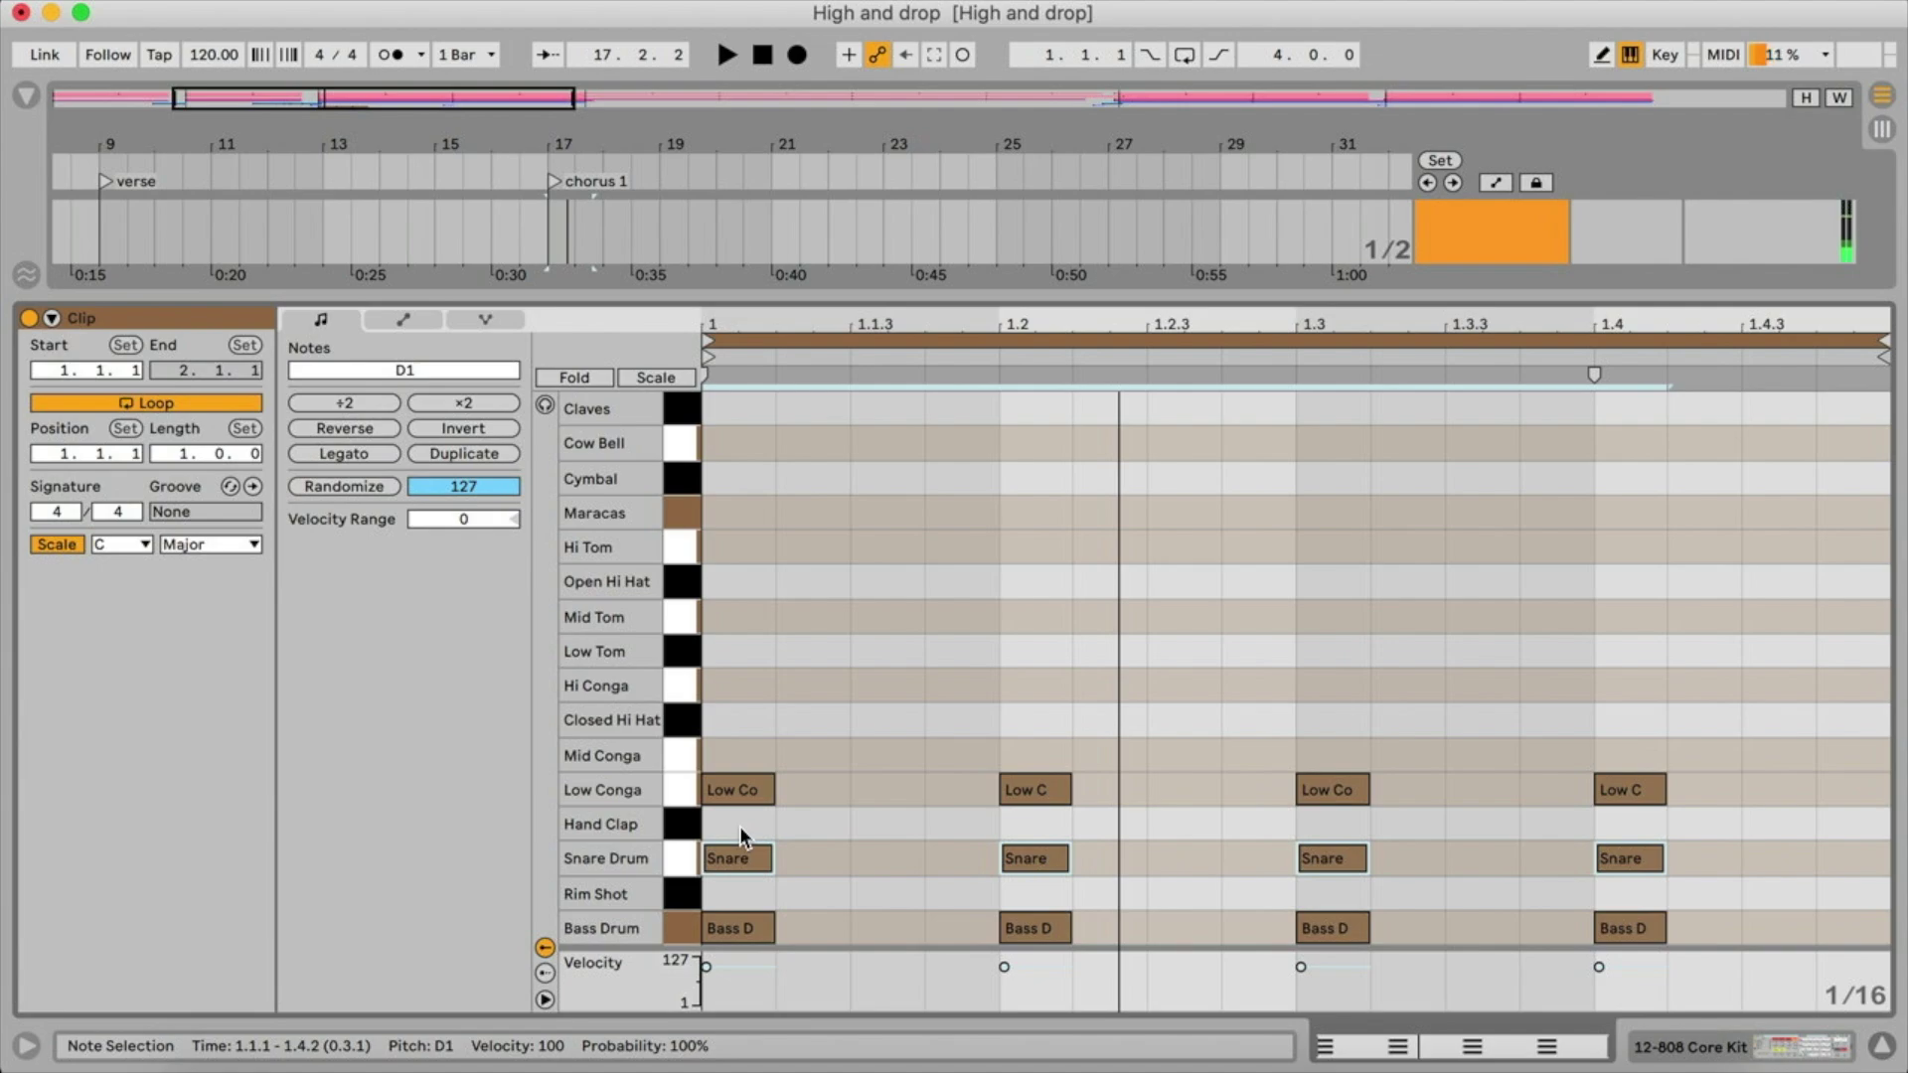
key(super+z)
- Move the first clip's Low Conga notes up to the Hi Tom row and audition the pattern
drag(740, 792, 742, 562)
key(space)
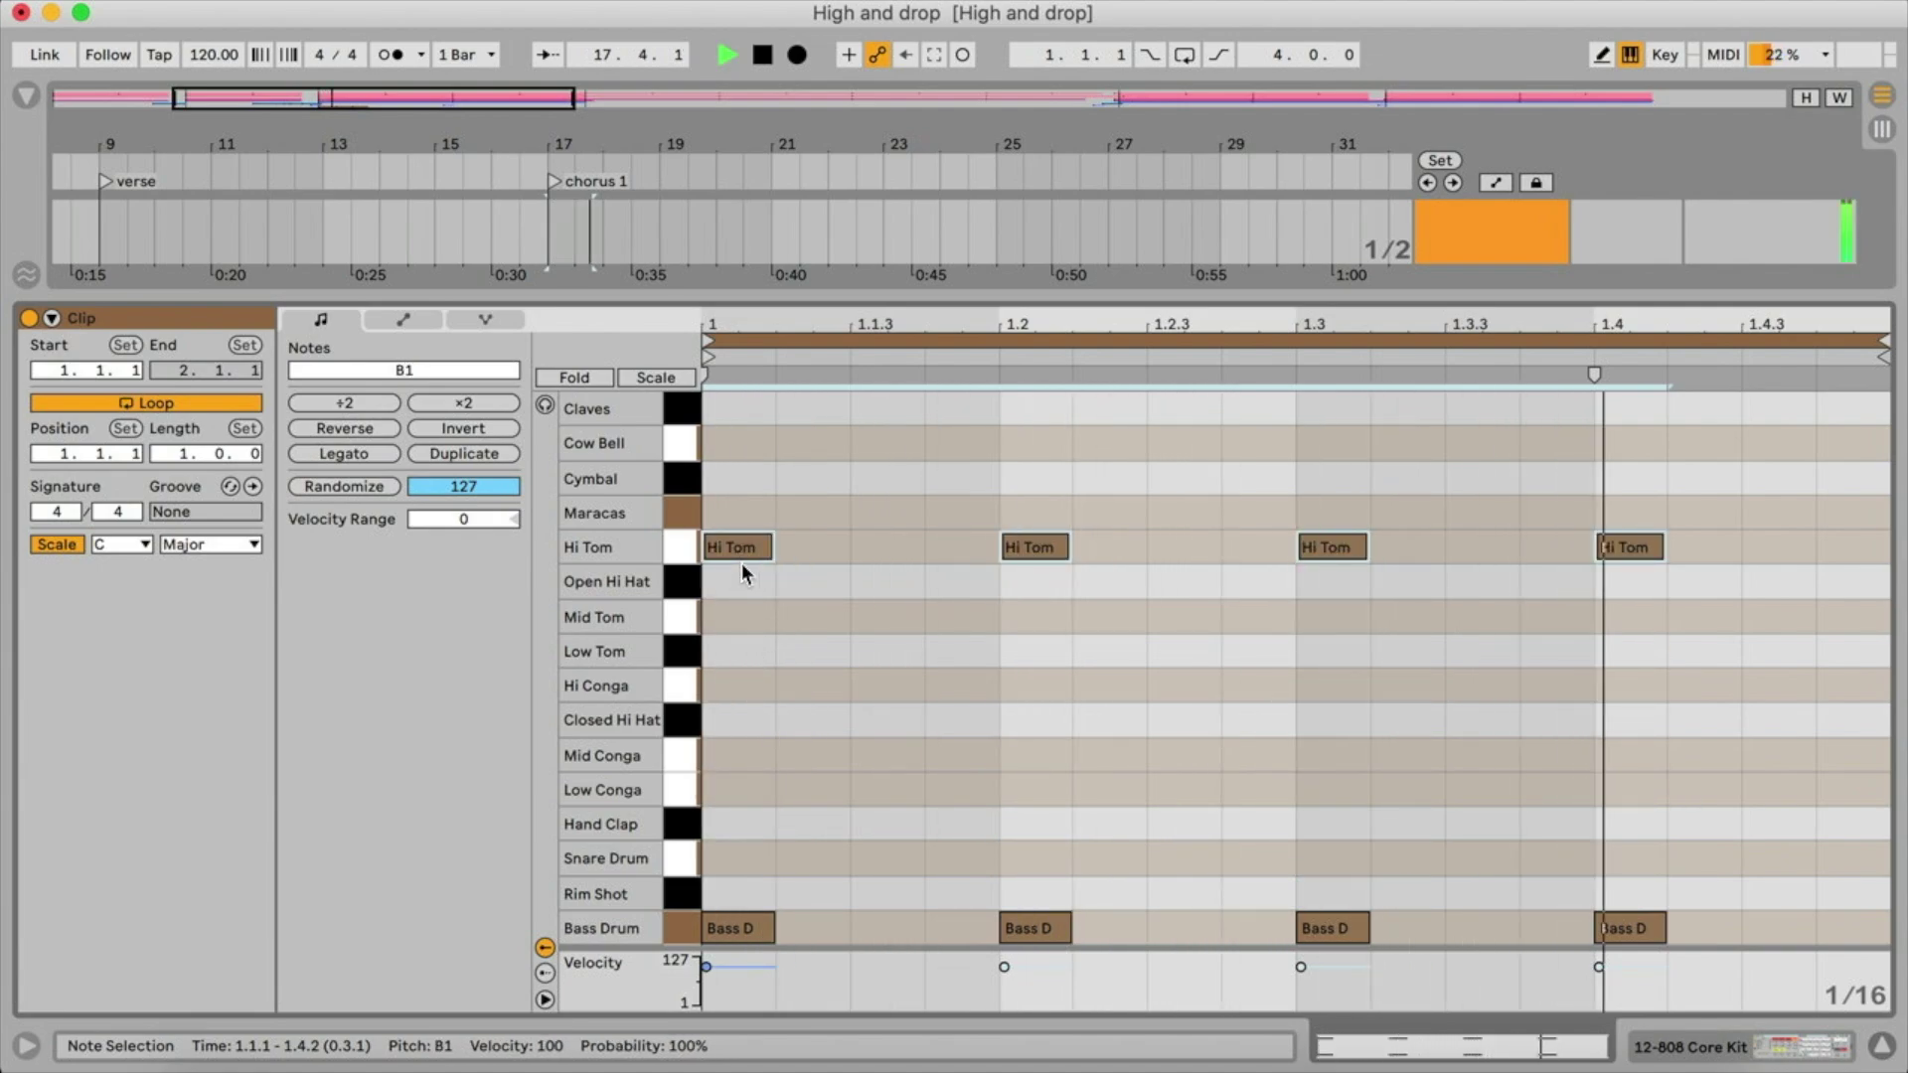
key(space)
- Copy the Bass Drum notes to the Hi Tom row in both the eighth-note and sixteenth-note clips and audition them
drag(737, 303, 760, 370)
drag(1857, 925, 739, 609)
key(space)
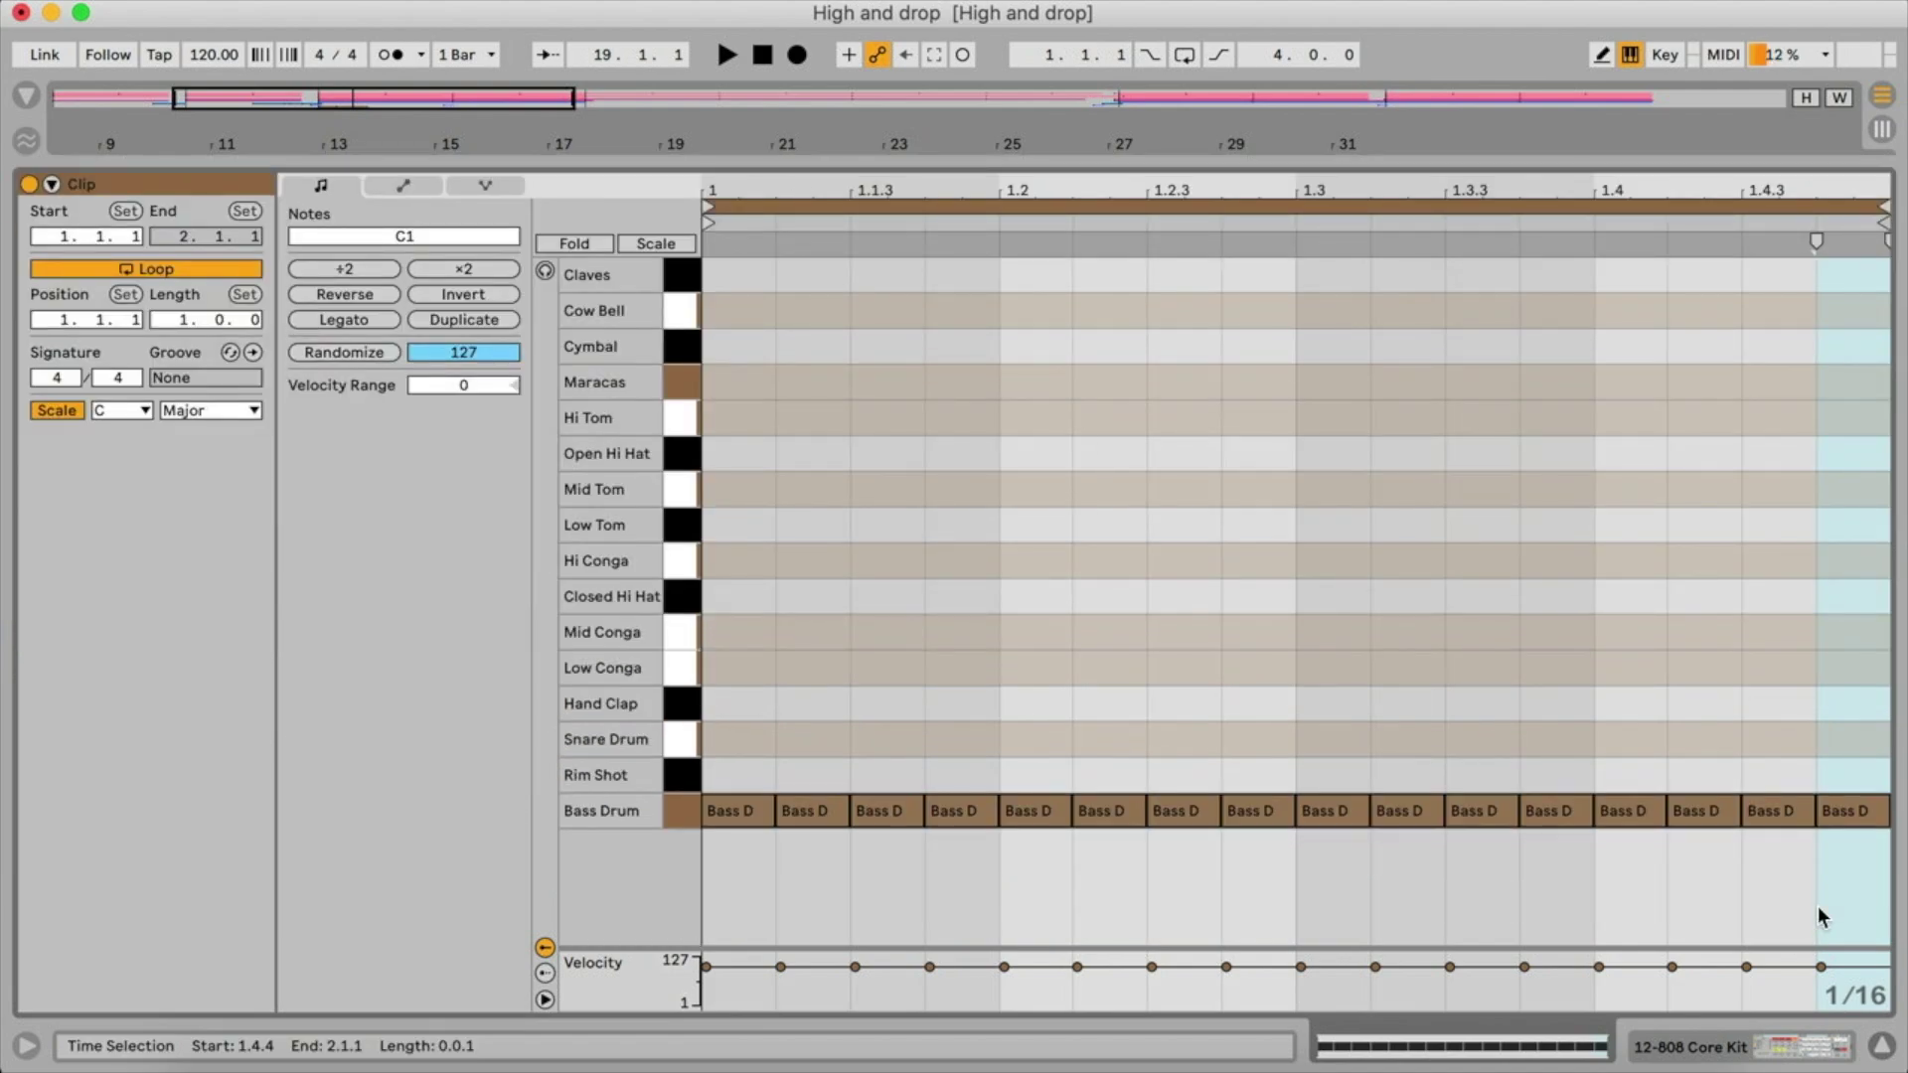
drag(1823, 917, 731, 427)
key(space)
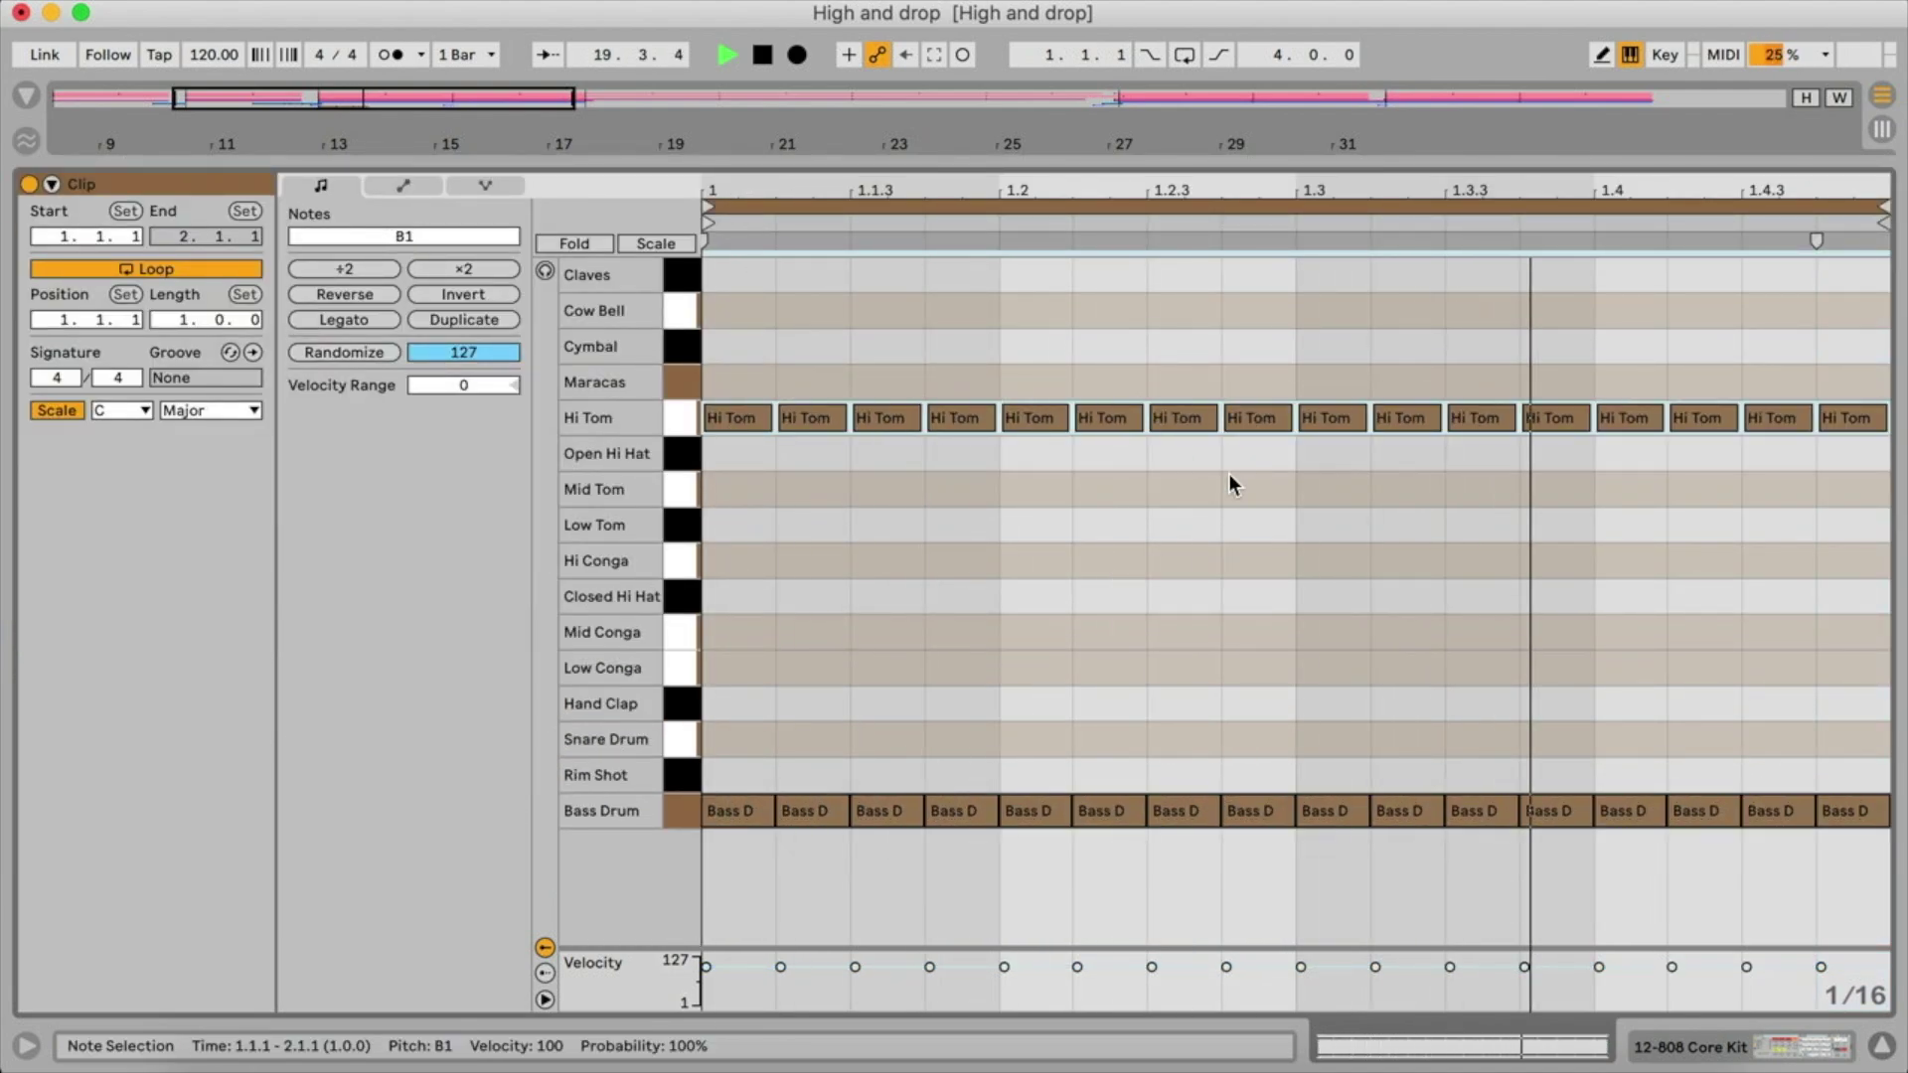
key(space)
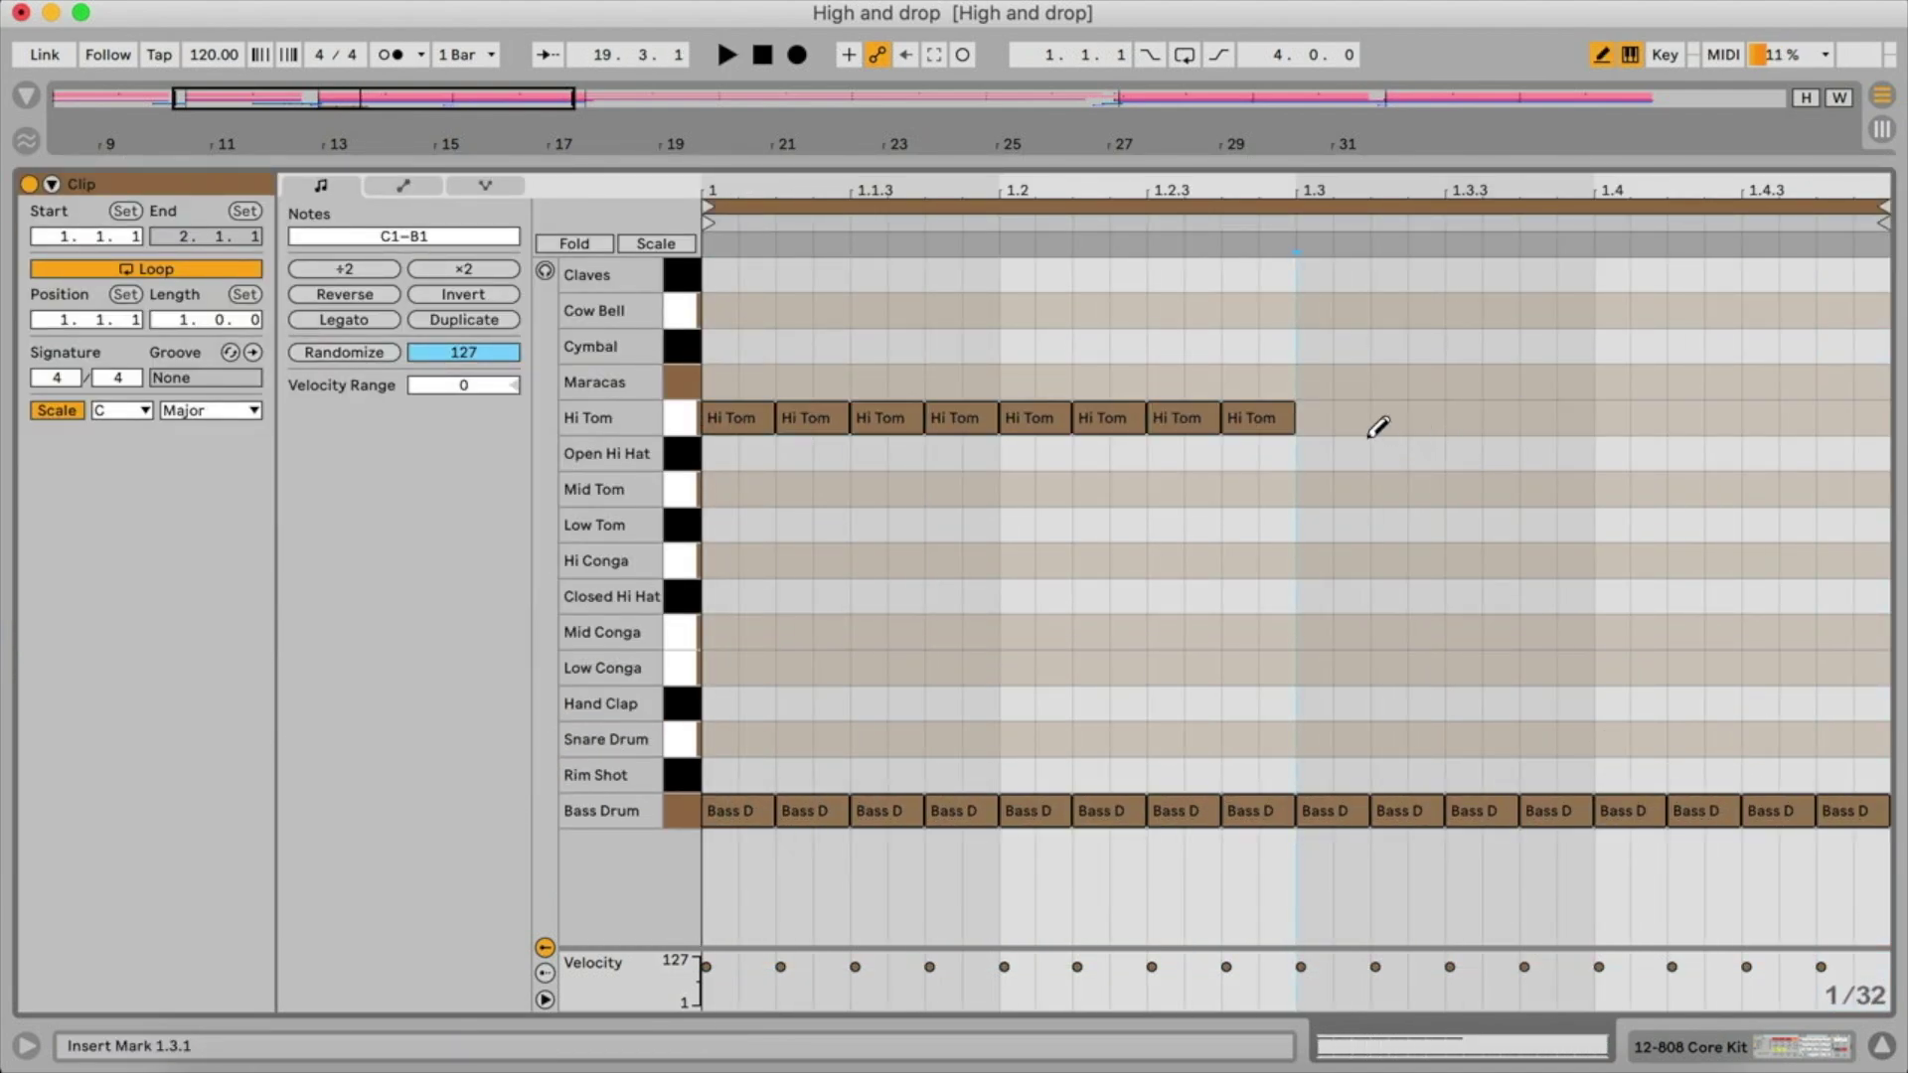
- Draw 1/32 Hi Tom notes across beat 3 of the sixteenth-note clip, duplicate them onto beat 4, and audition the roll
click(1339, 419)
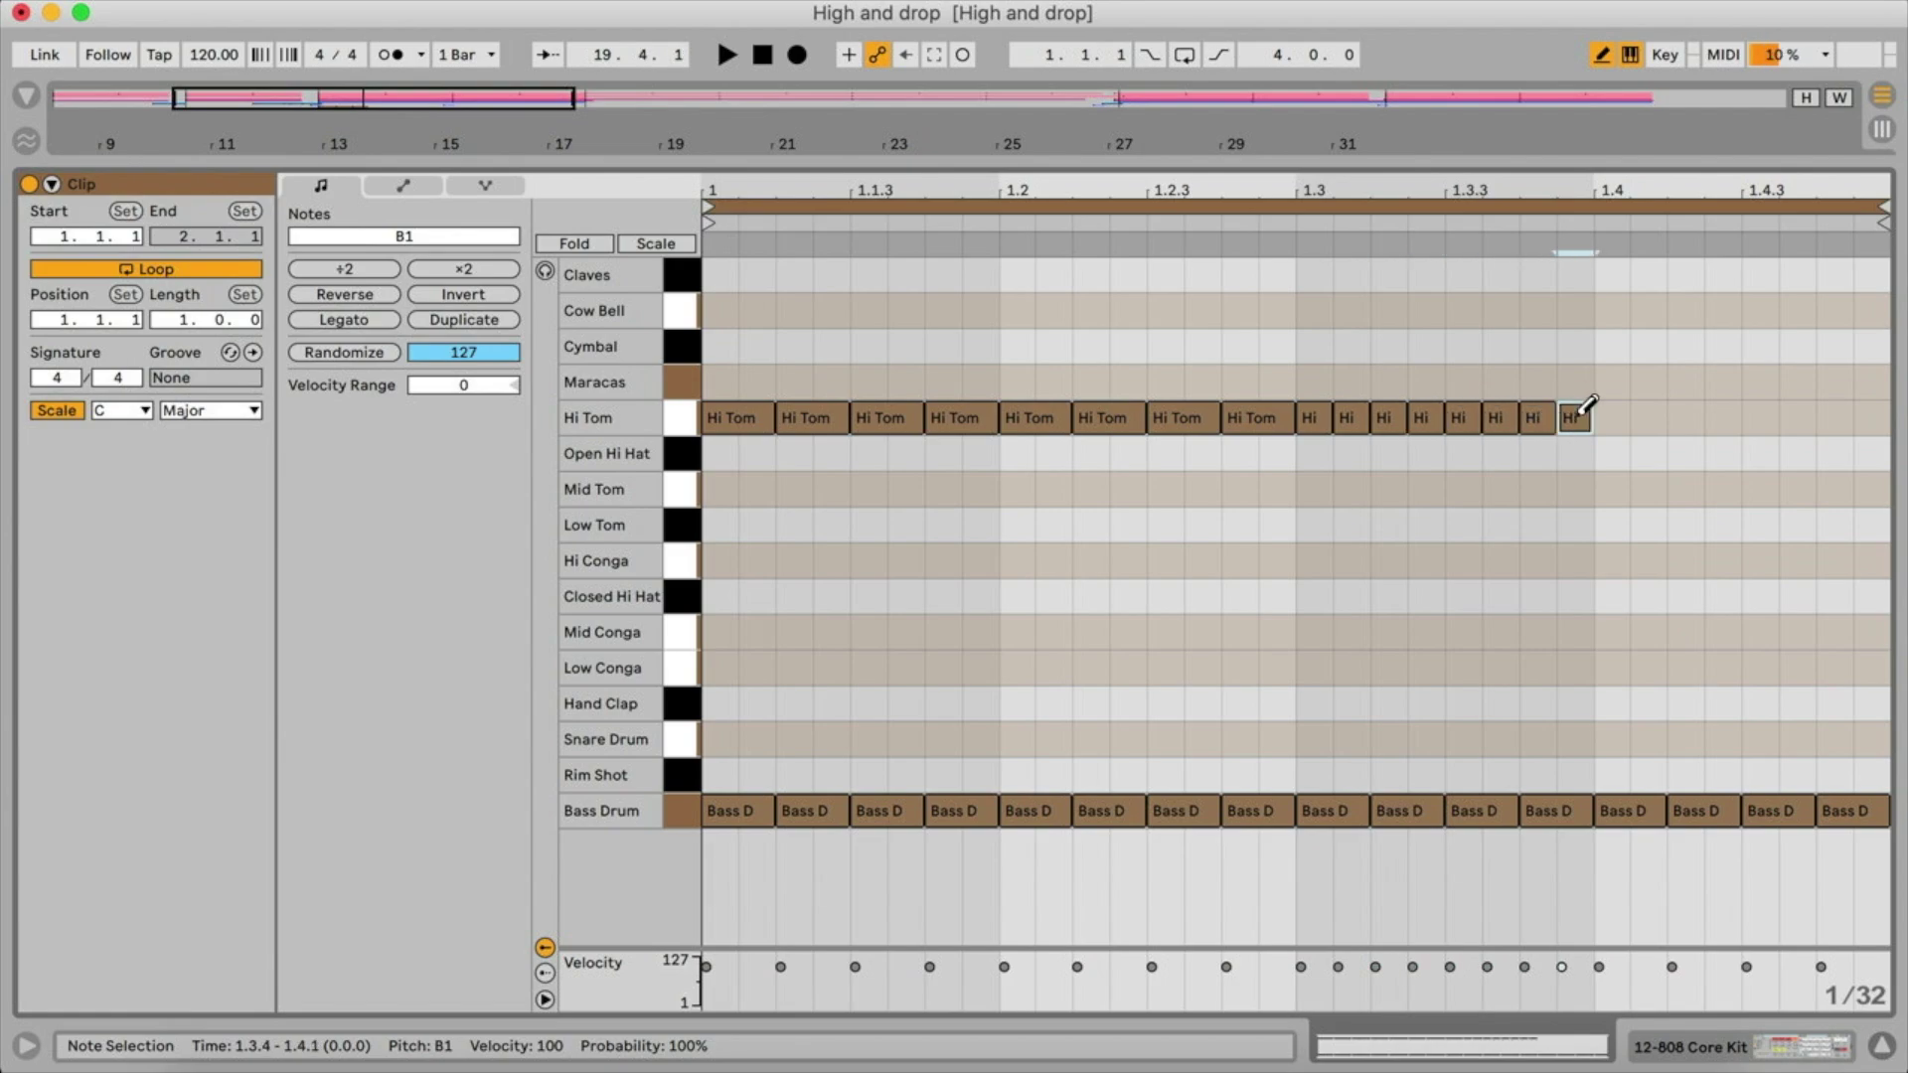
key(b)
mouse_move(1595, 475)
mouse_down()
mouse_move(1269, 349)
mouse_move(1312, 374)
mouse_up()
key(super+d)
key(space)
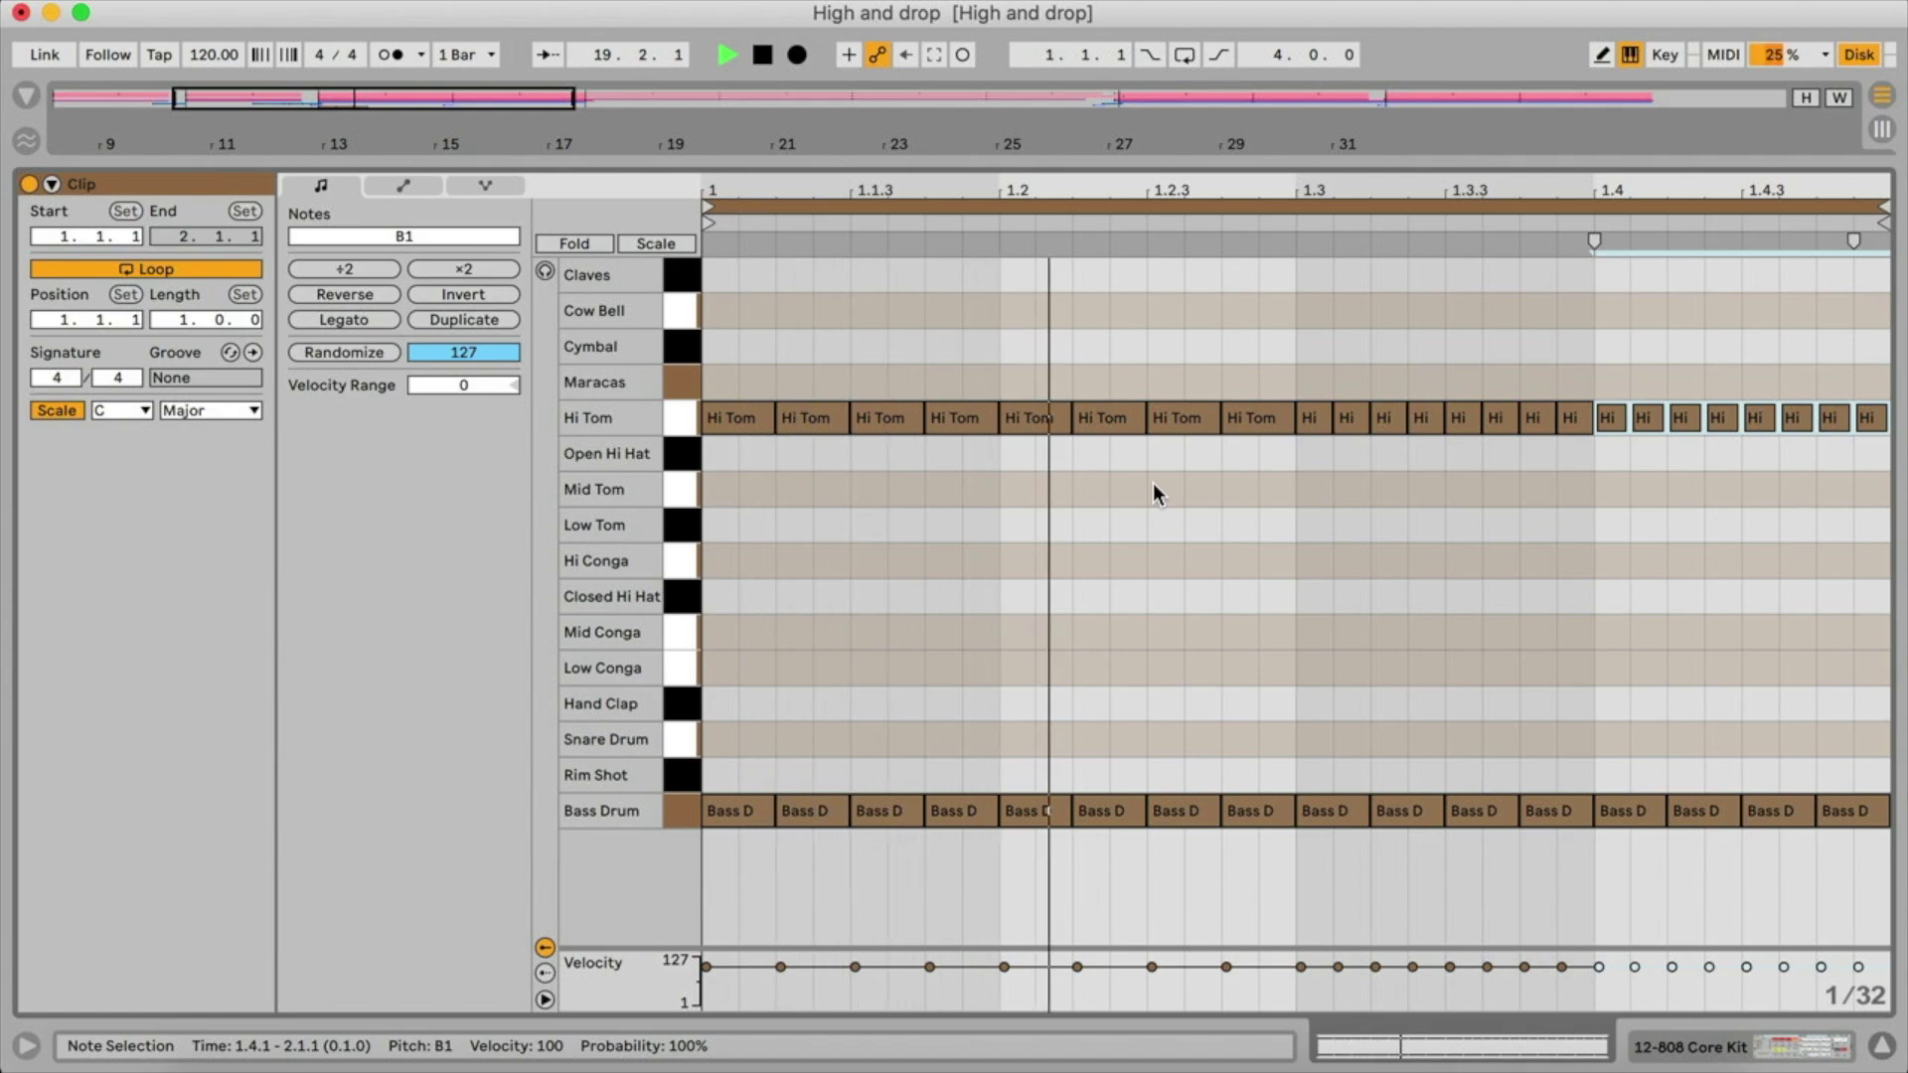
key(space)
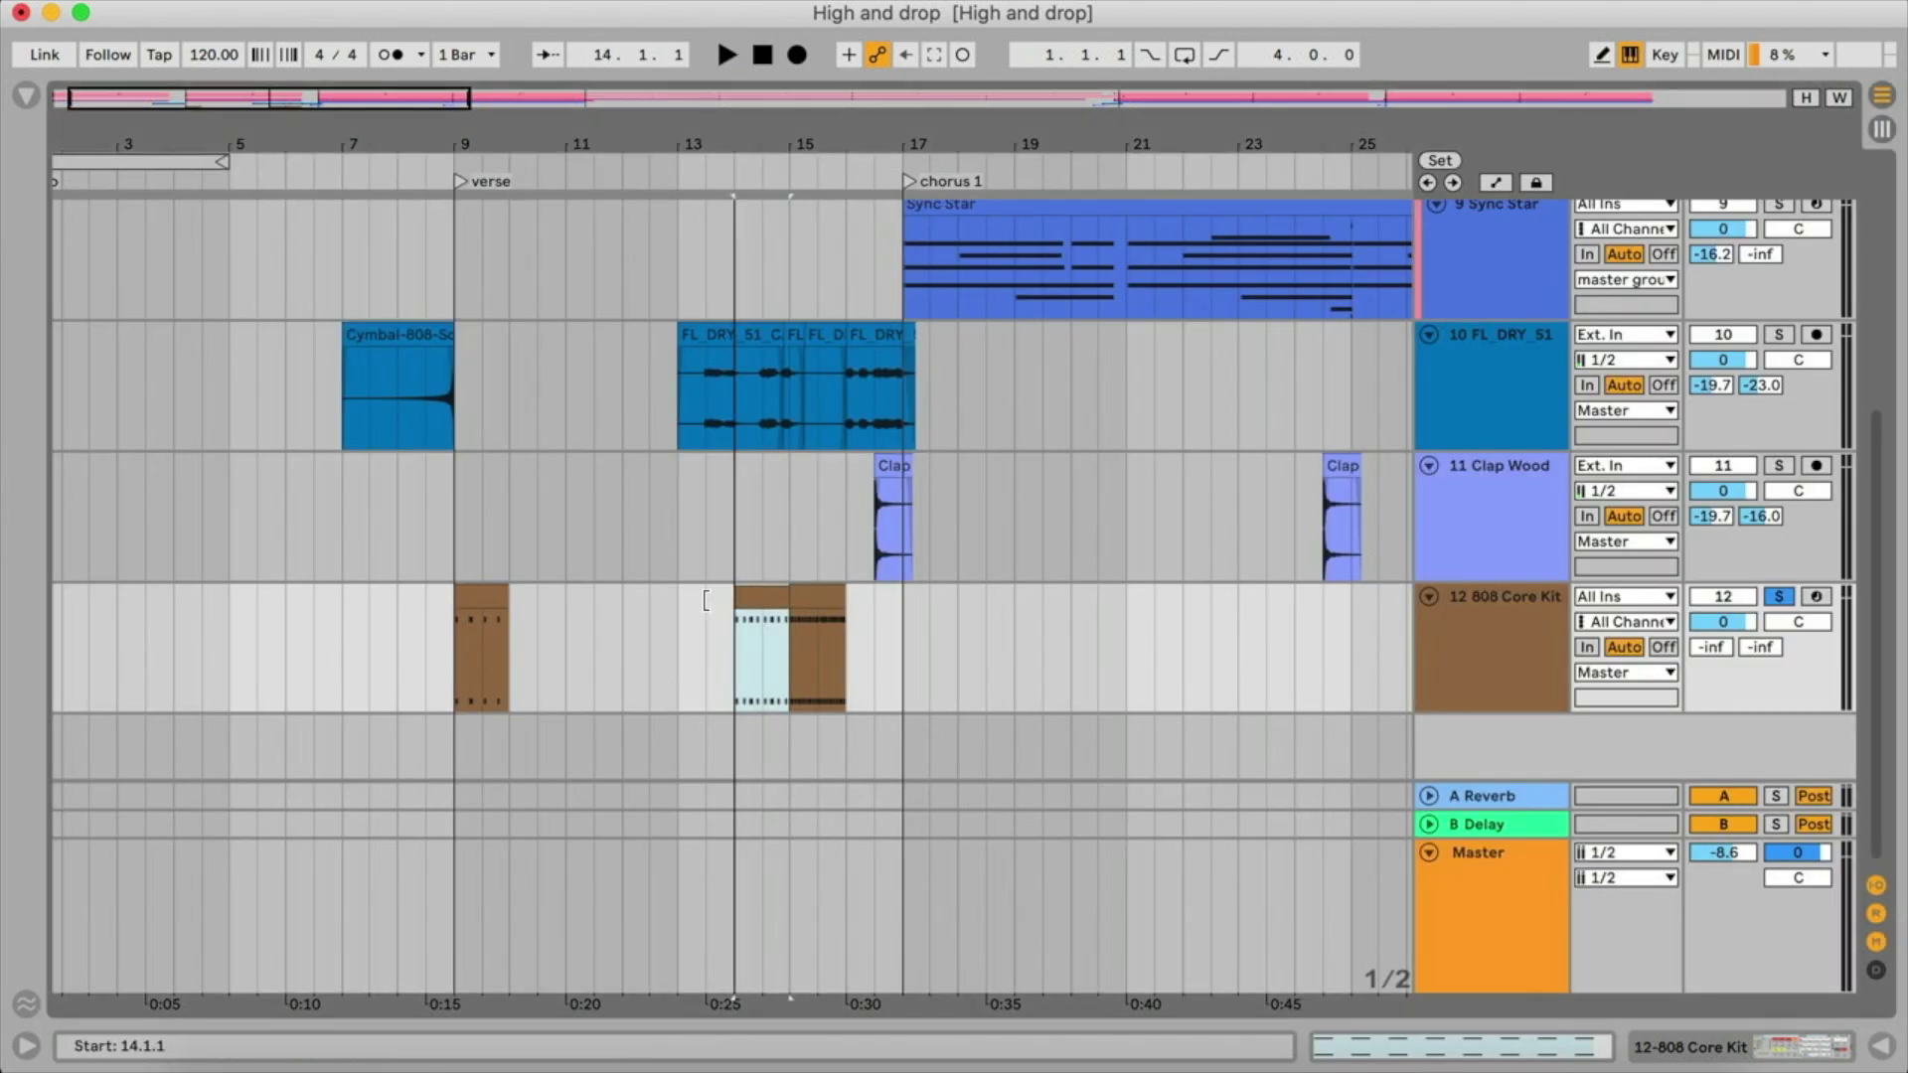
- Extend the sixteenth-note drum clip back to bar 13 and the first clip from bar 9 up to bar 13, and audition the build
drag(734, 603, 683, 605)
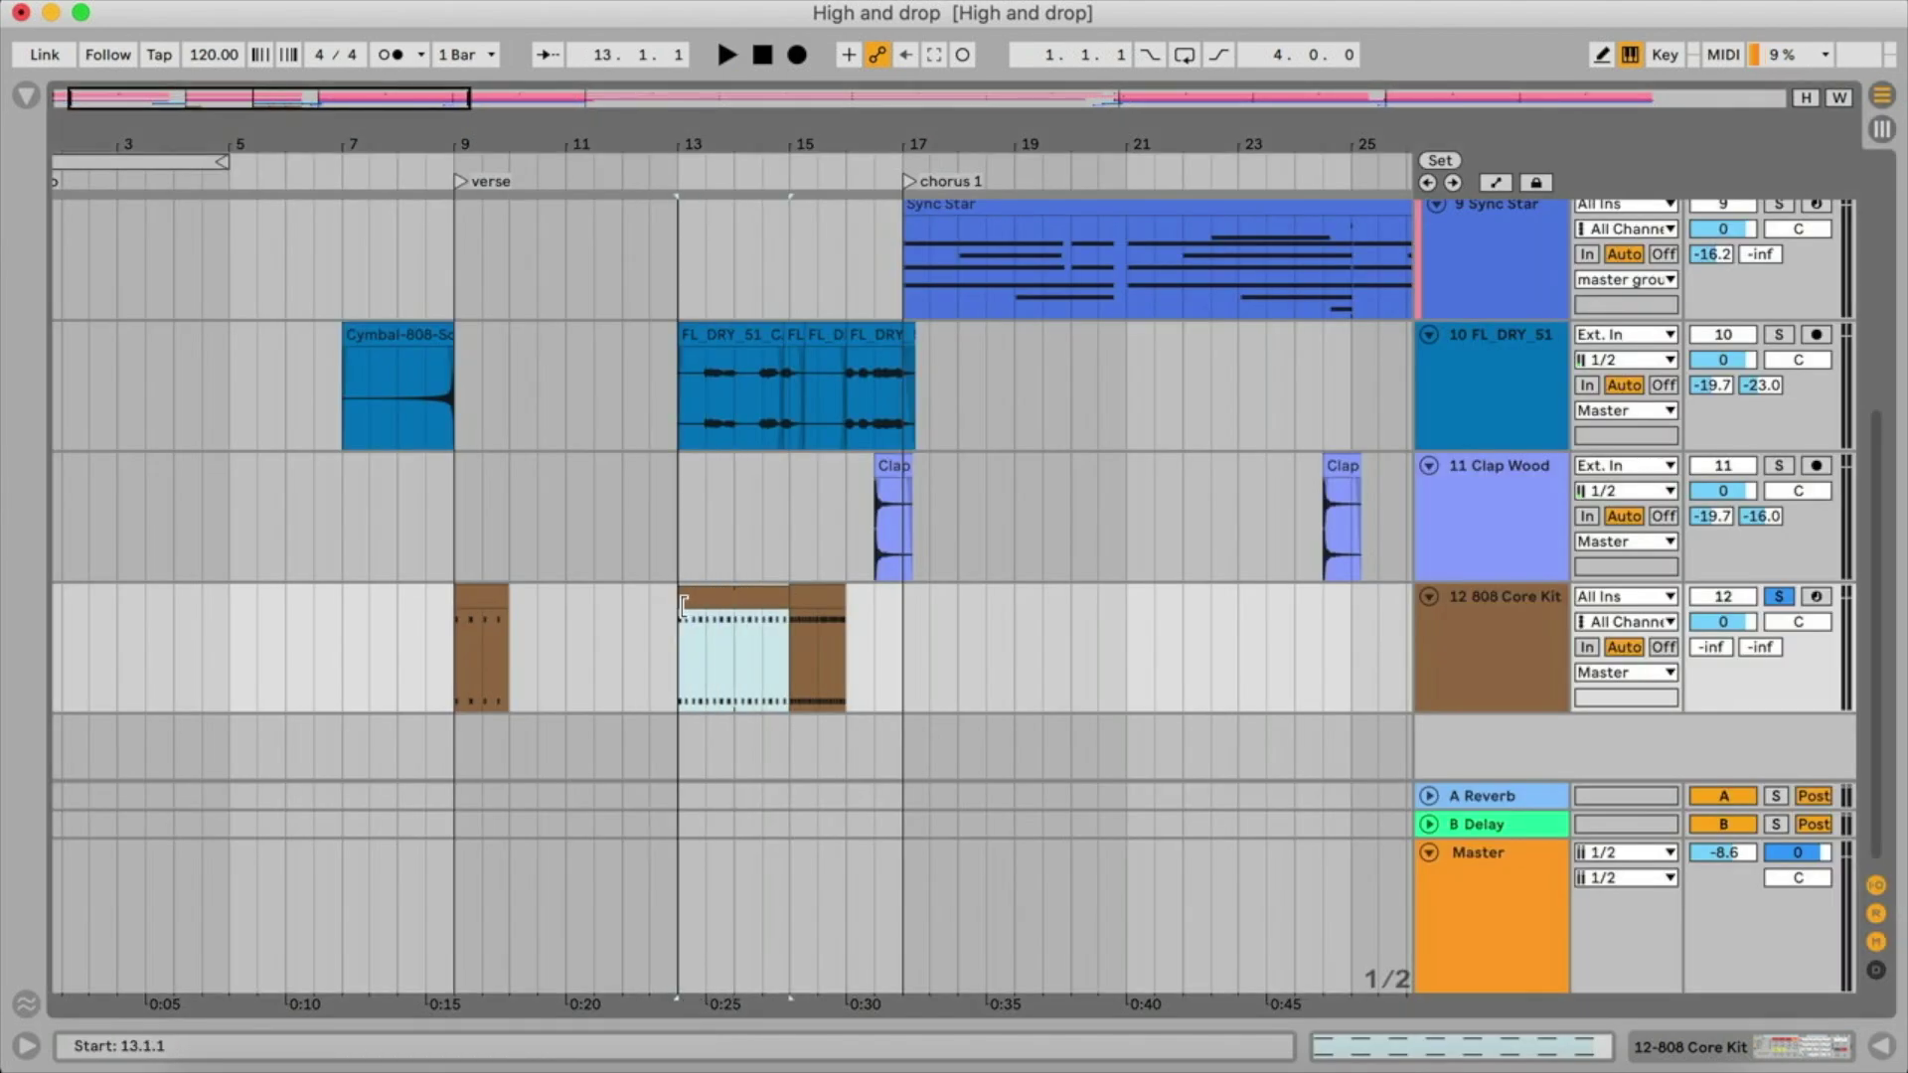
drag(498, 604, 671, 613)
click(467, 656)
key(space)
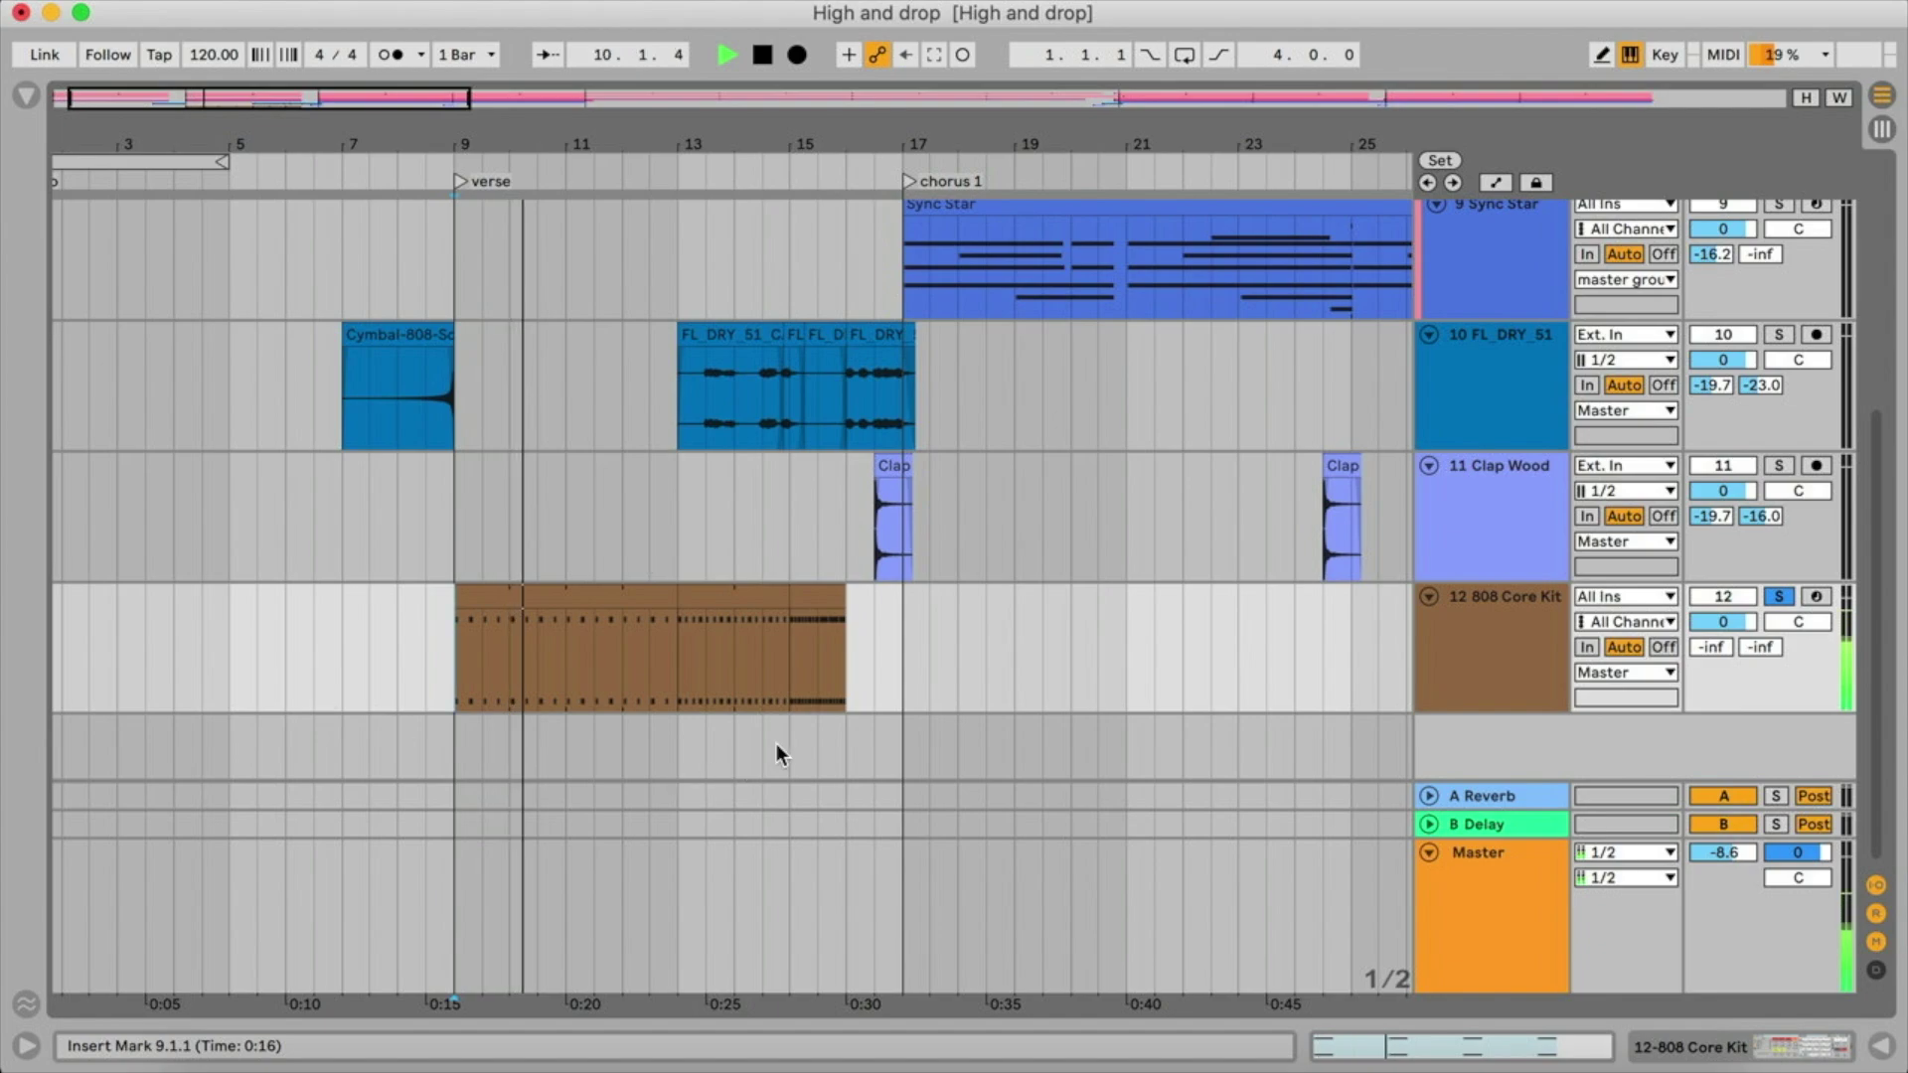
key(space)
- Join the drum clips from bar 9 to bar 16 into one clip, and freeze and flatten the 808 Core Kit track
drag(845, 666, 478, 683)
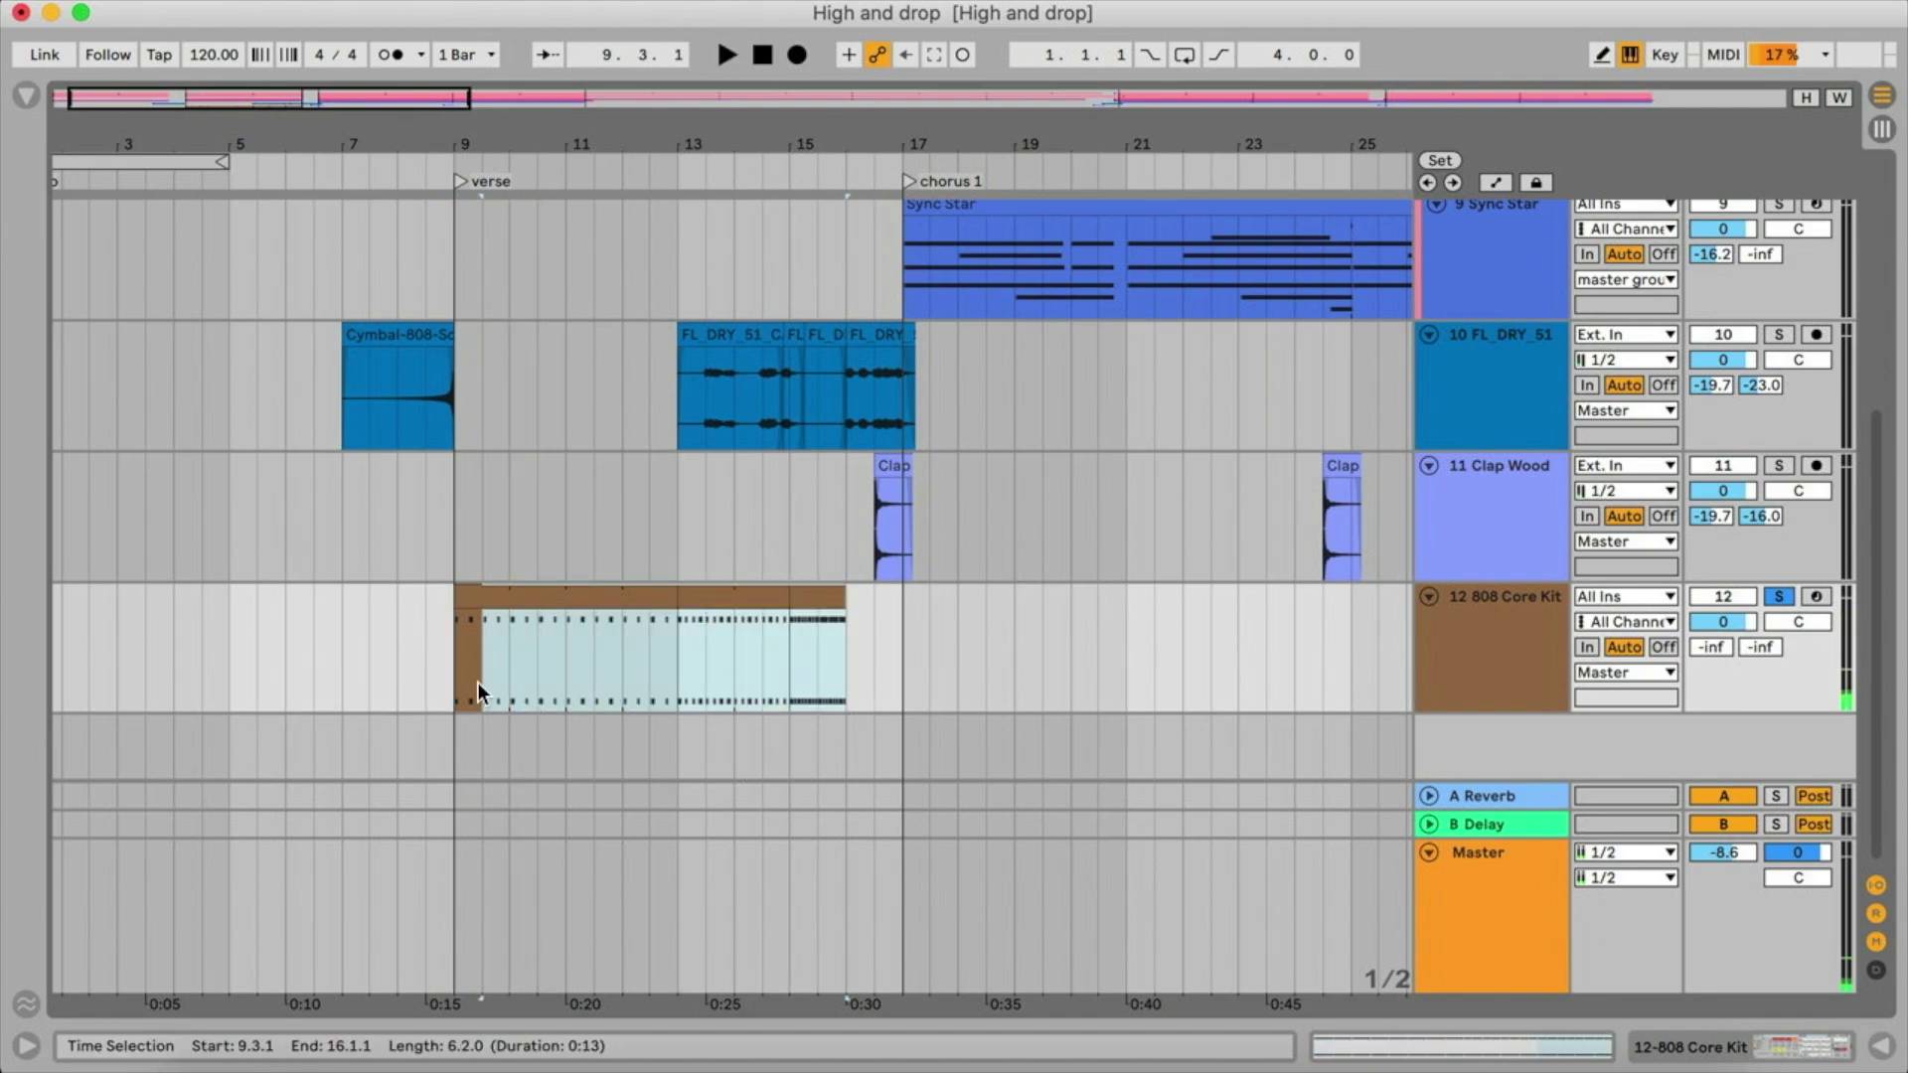
right_click(1465, 647)
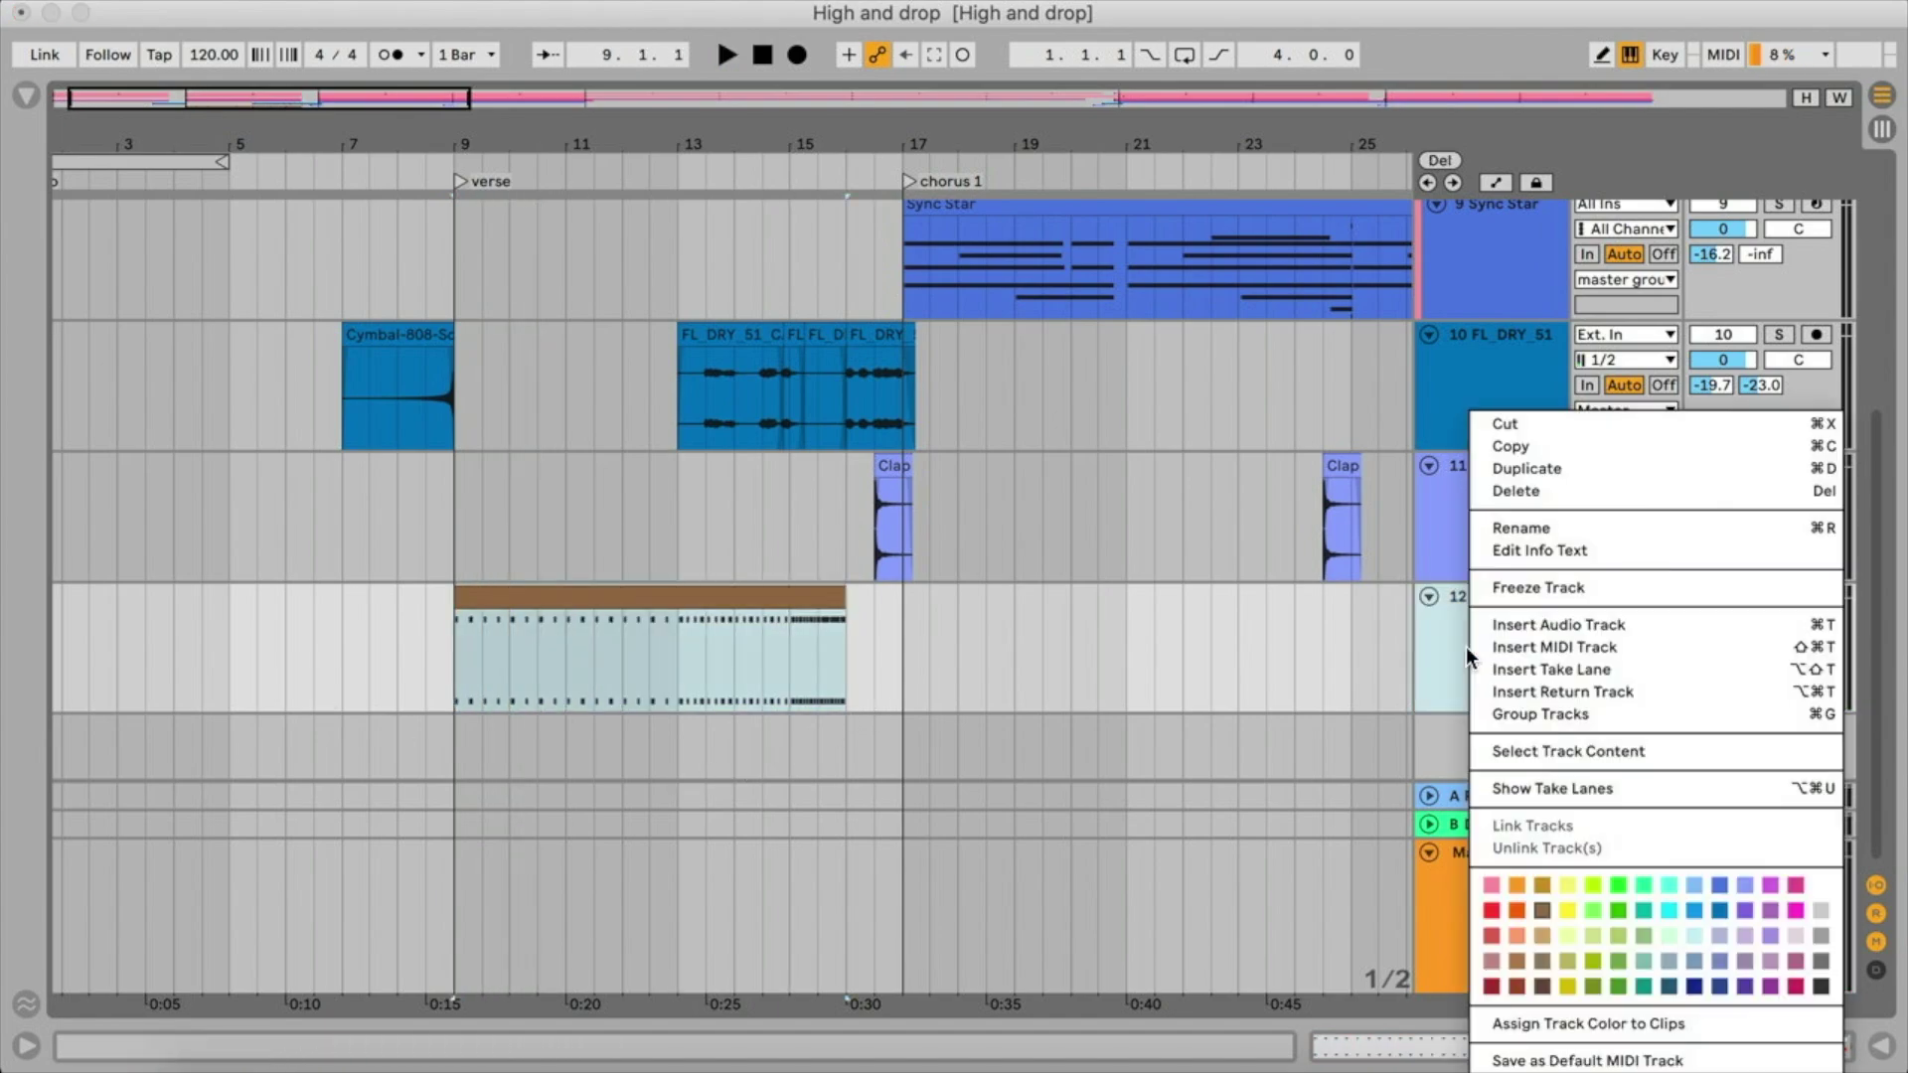
click(1563, 592)
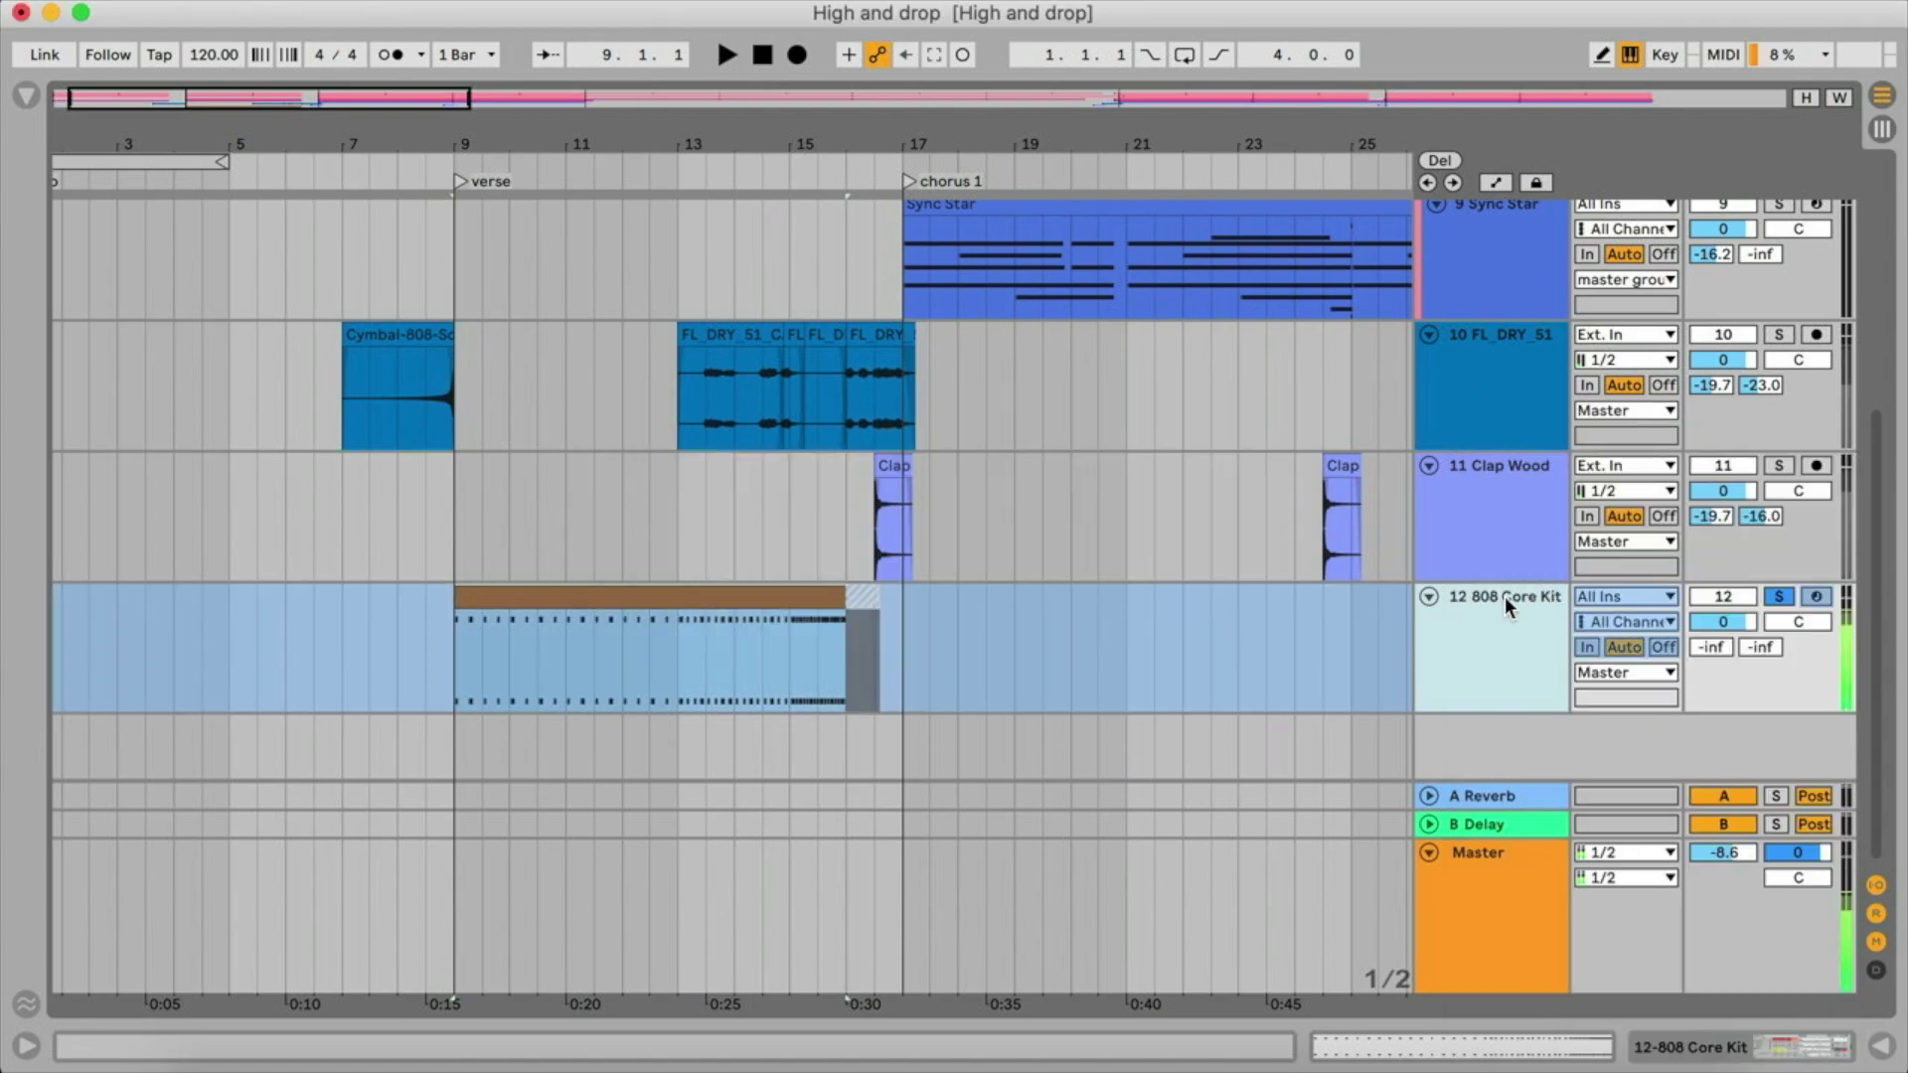
right_click(1499, 654)
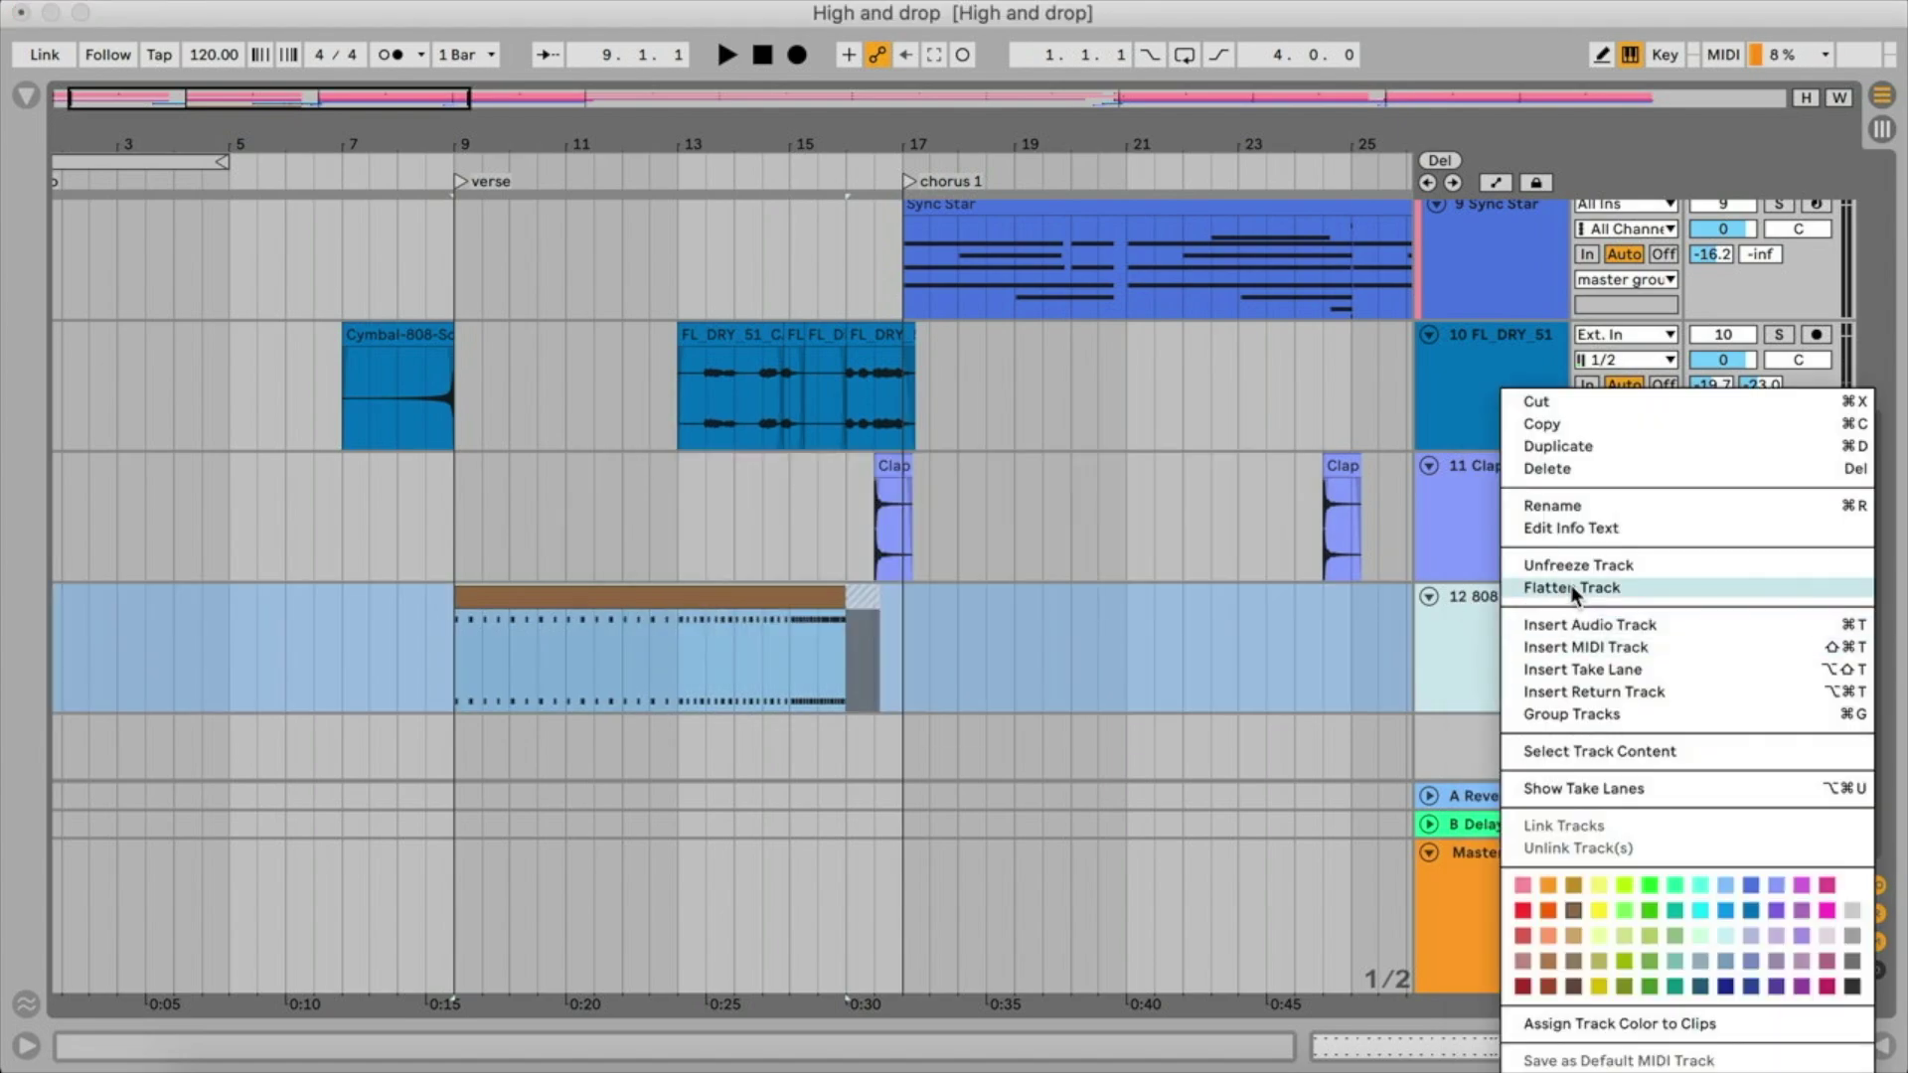
click(1572, 589)
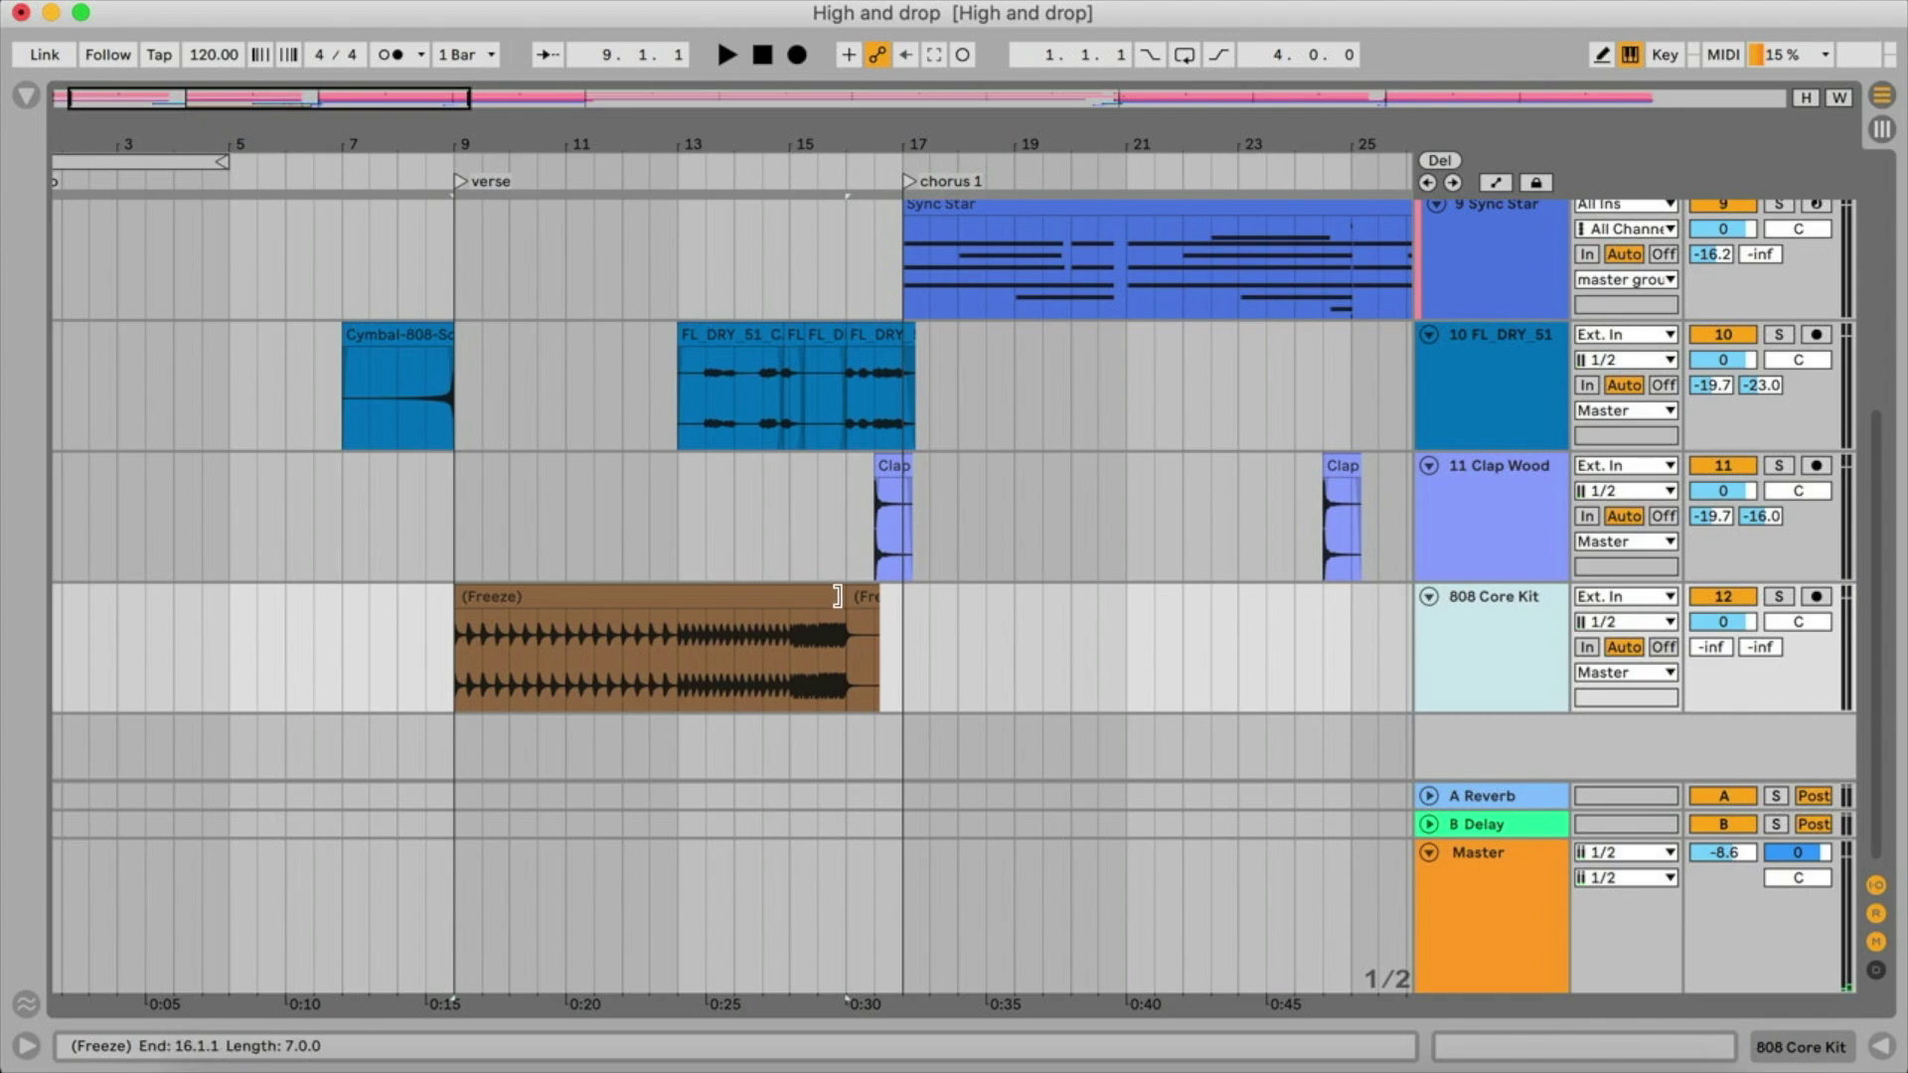
- Extend the flattened drum clip over its tail to 16.3.4 and open its Transposition clip envelope in an enlarged view
drag(838, 596, 879, 594)
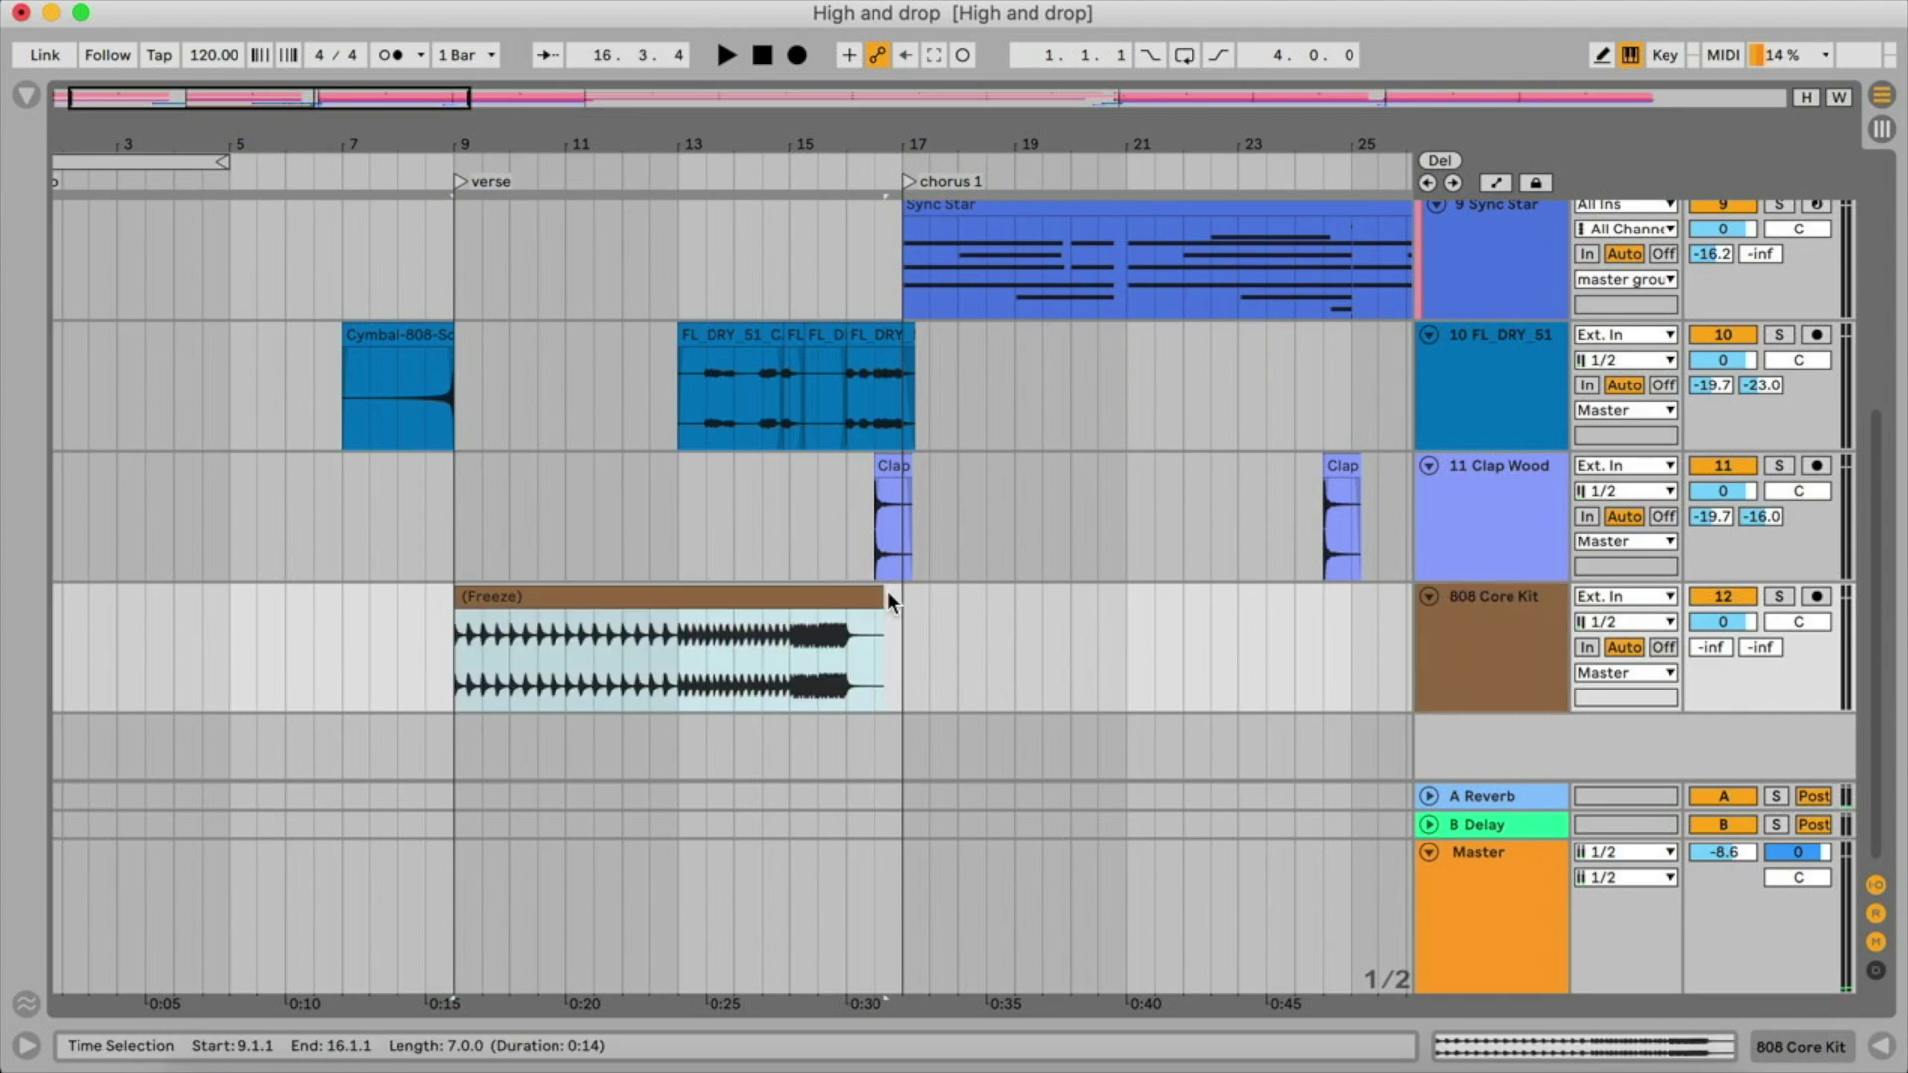
double_click(842, 596)
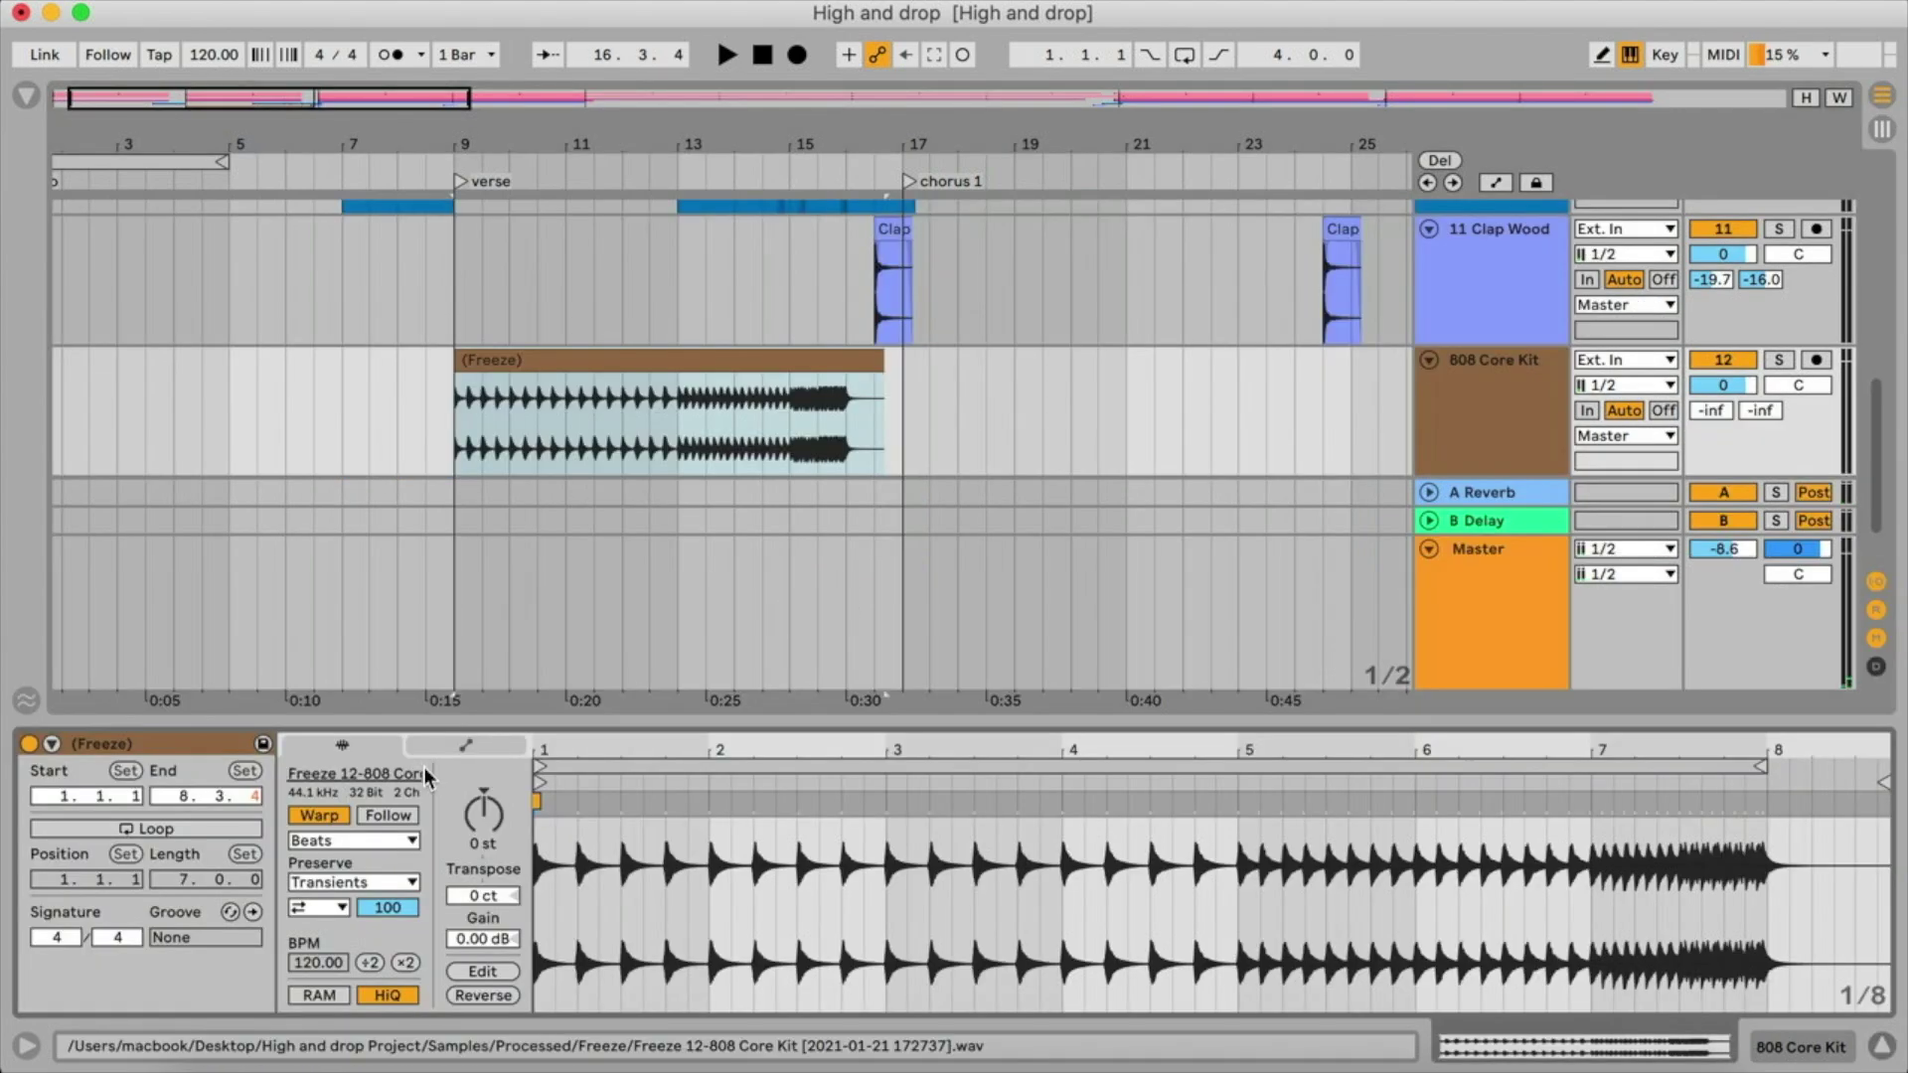
click(481, 743)
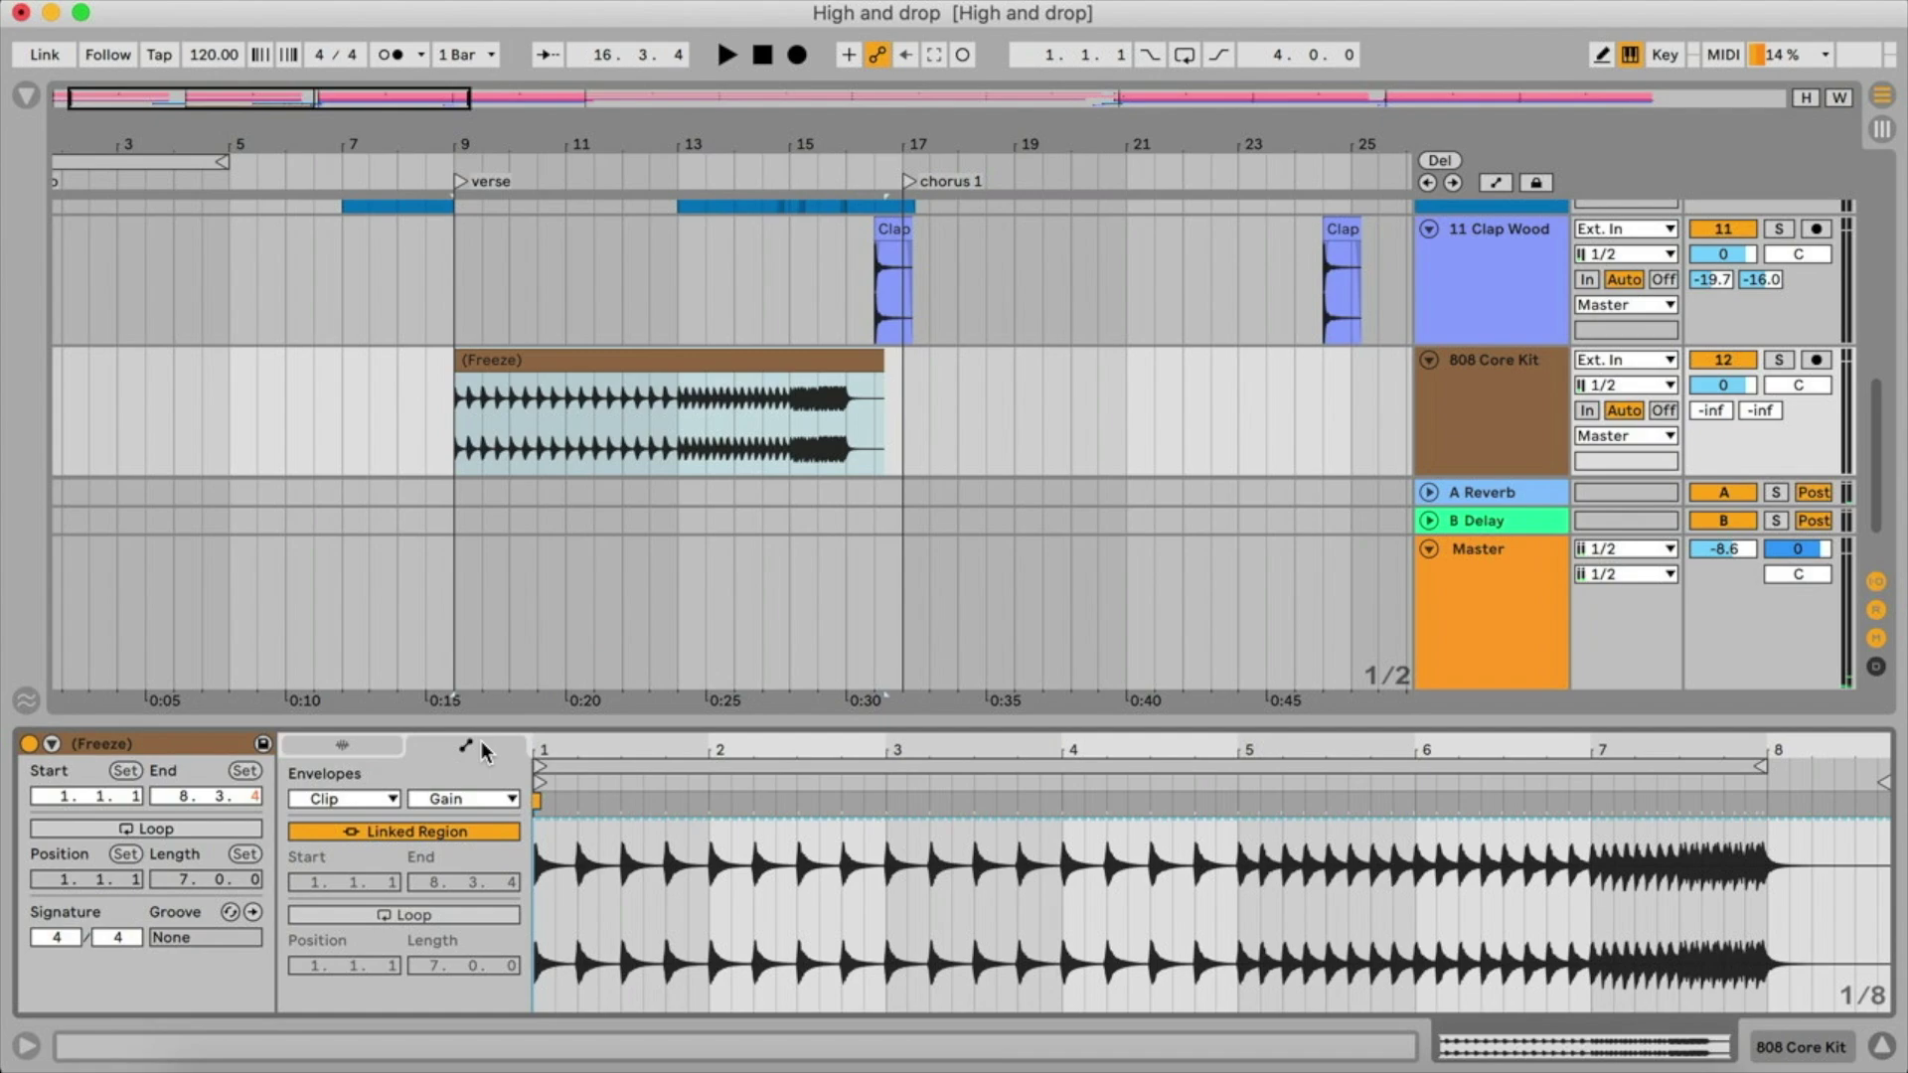
click(367, 791)
click(407, 811)
click(436, 803)
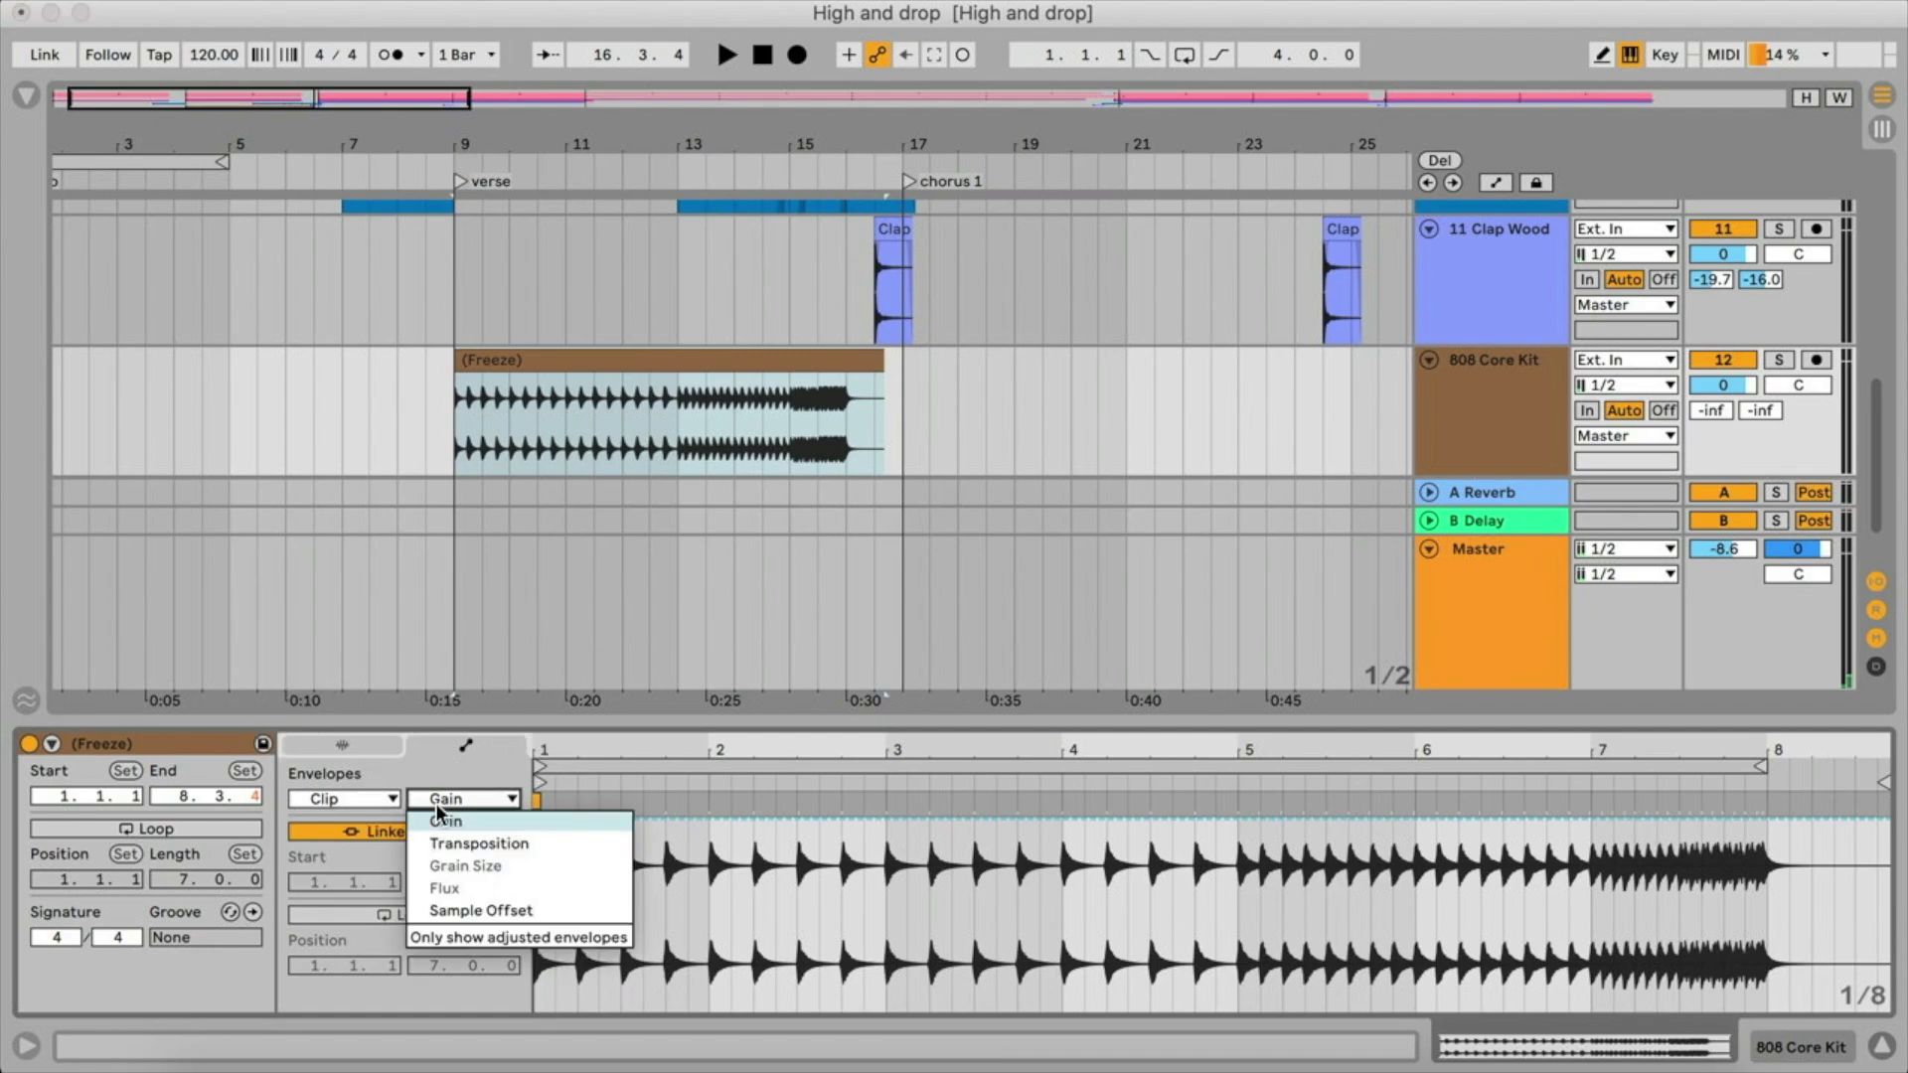
click(474, 843)
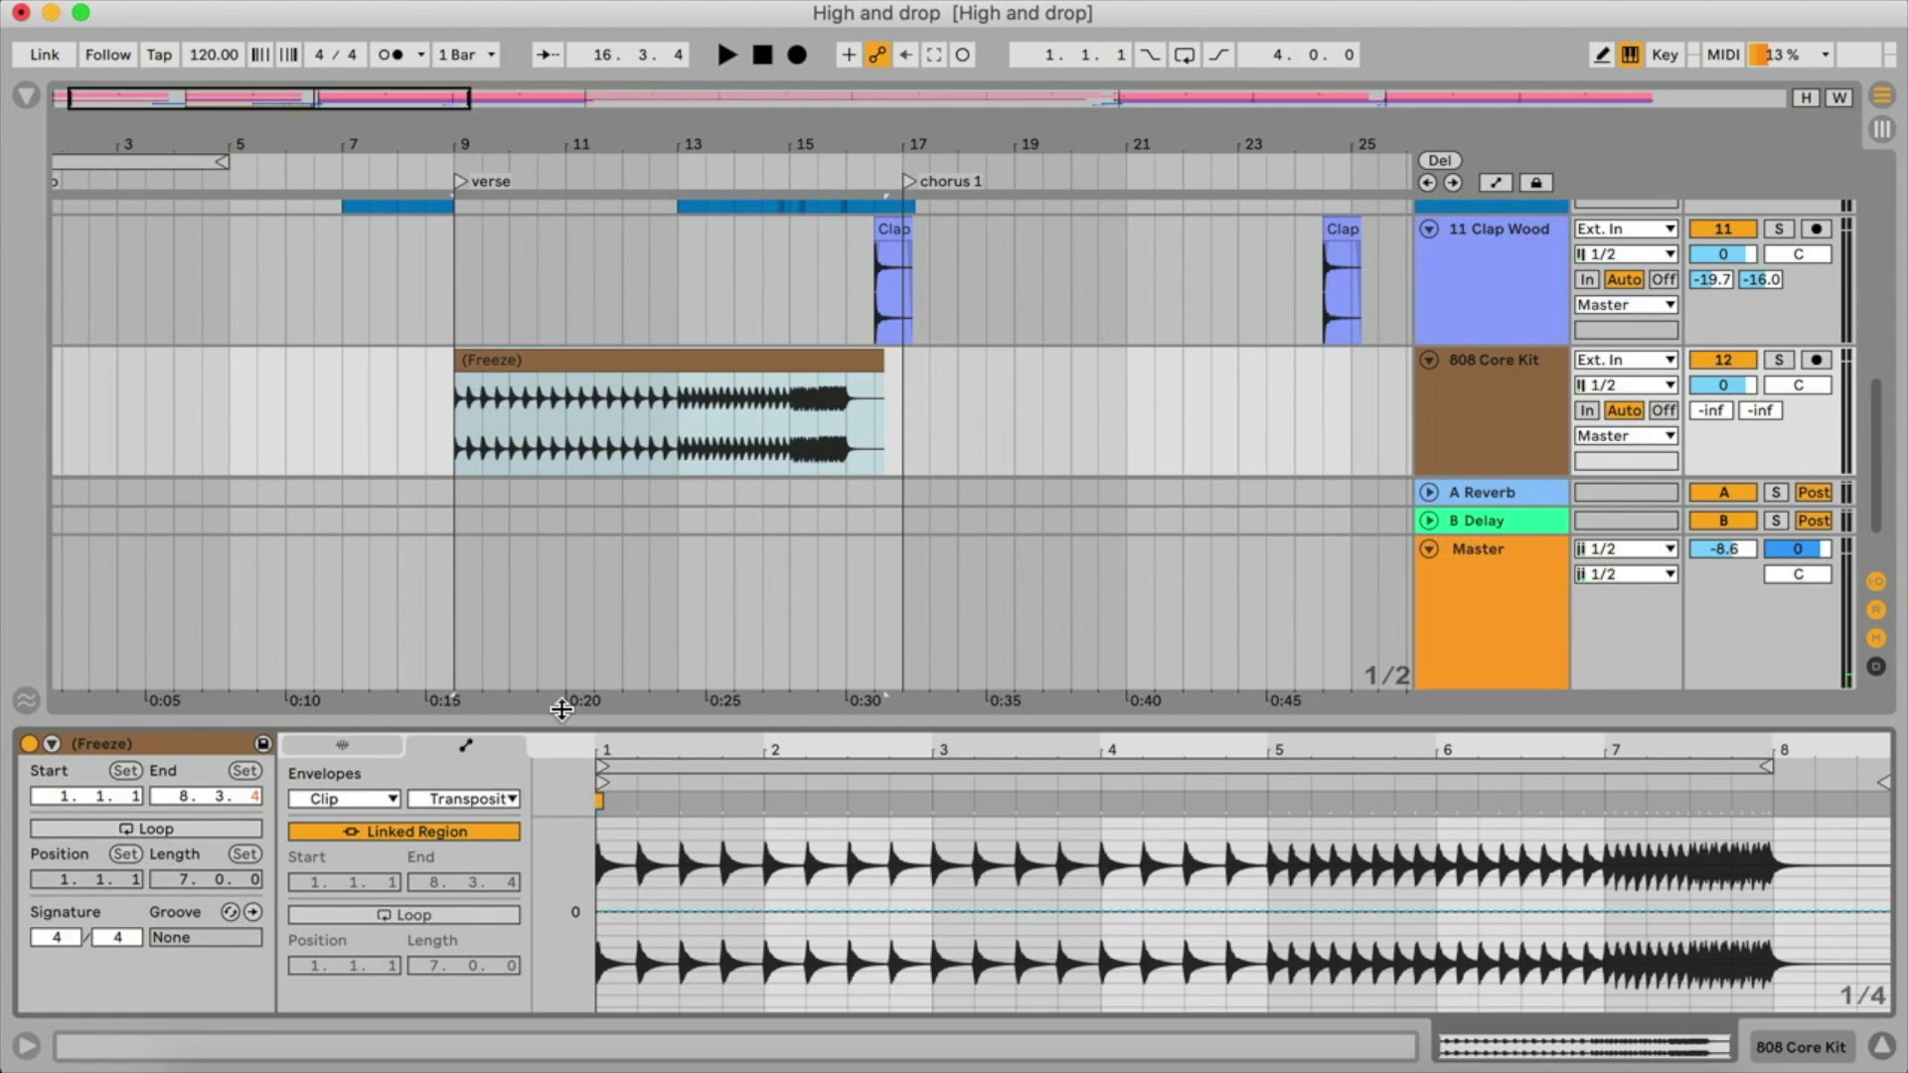
drag(562, 708, 561, 546)
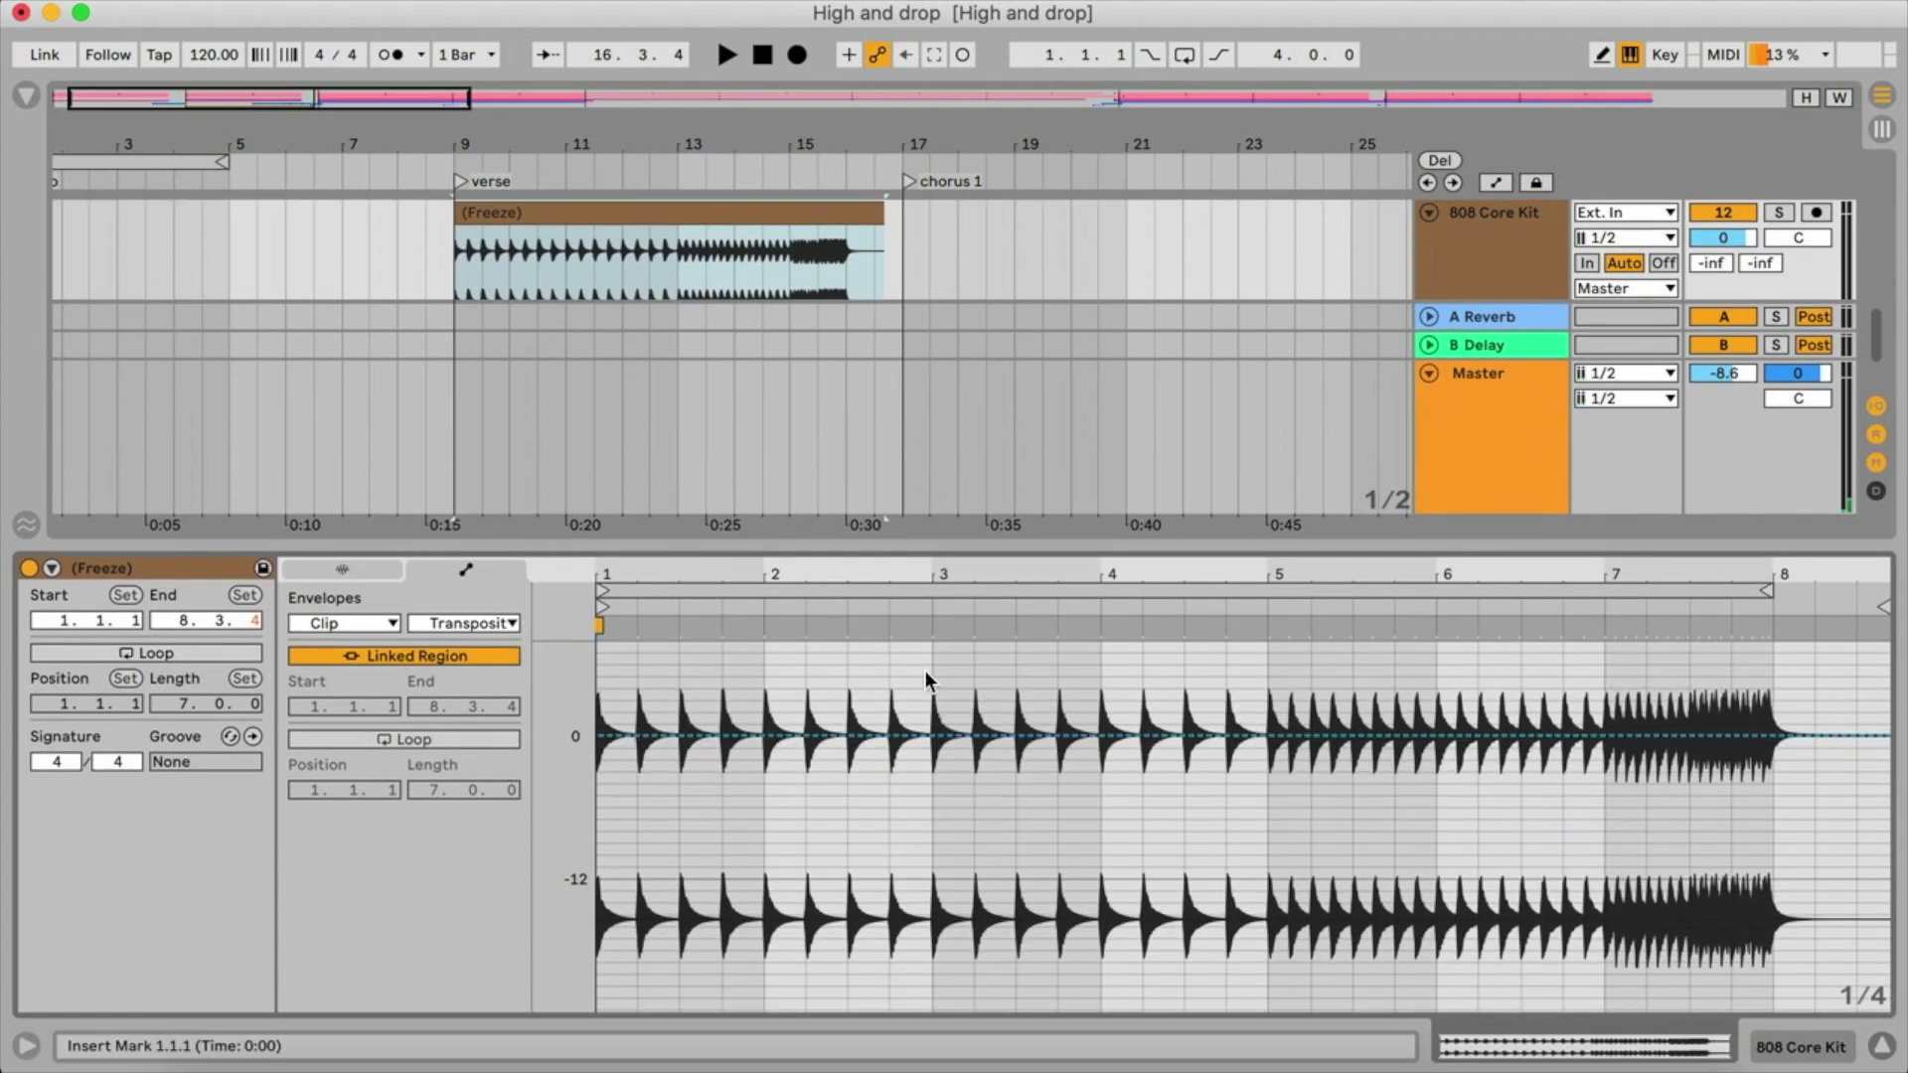
- Draw a Transposition ramp rising from -27 st at the drum clip's start to 0 st at its bar 8, and audition it
click(1776, 735)
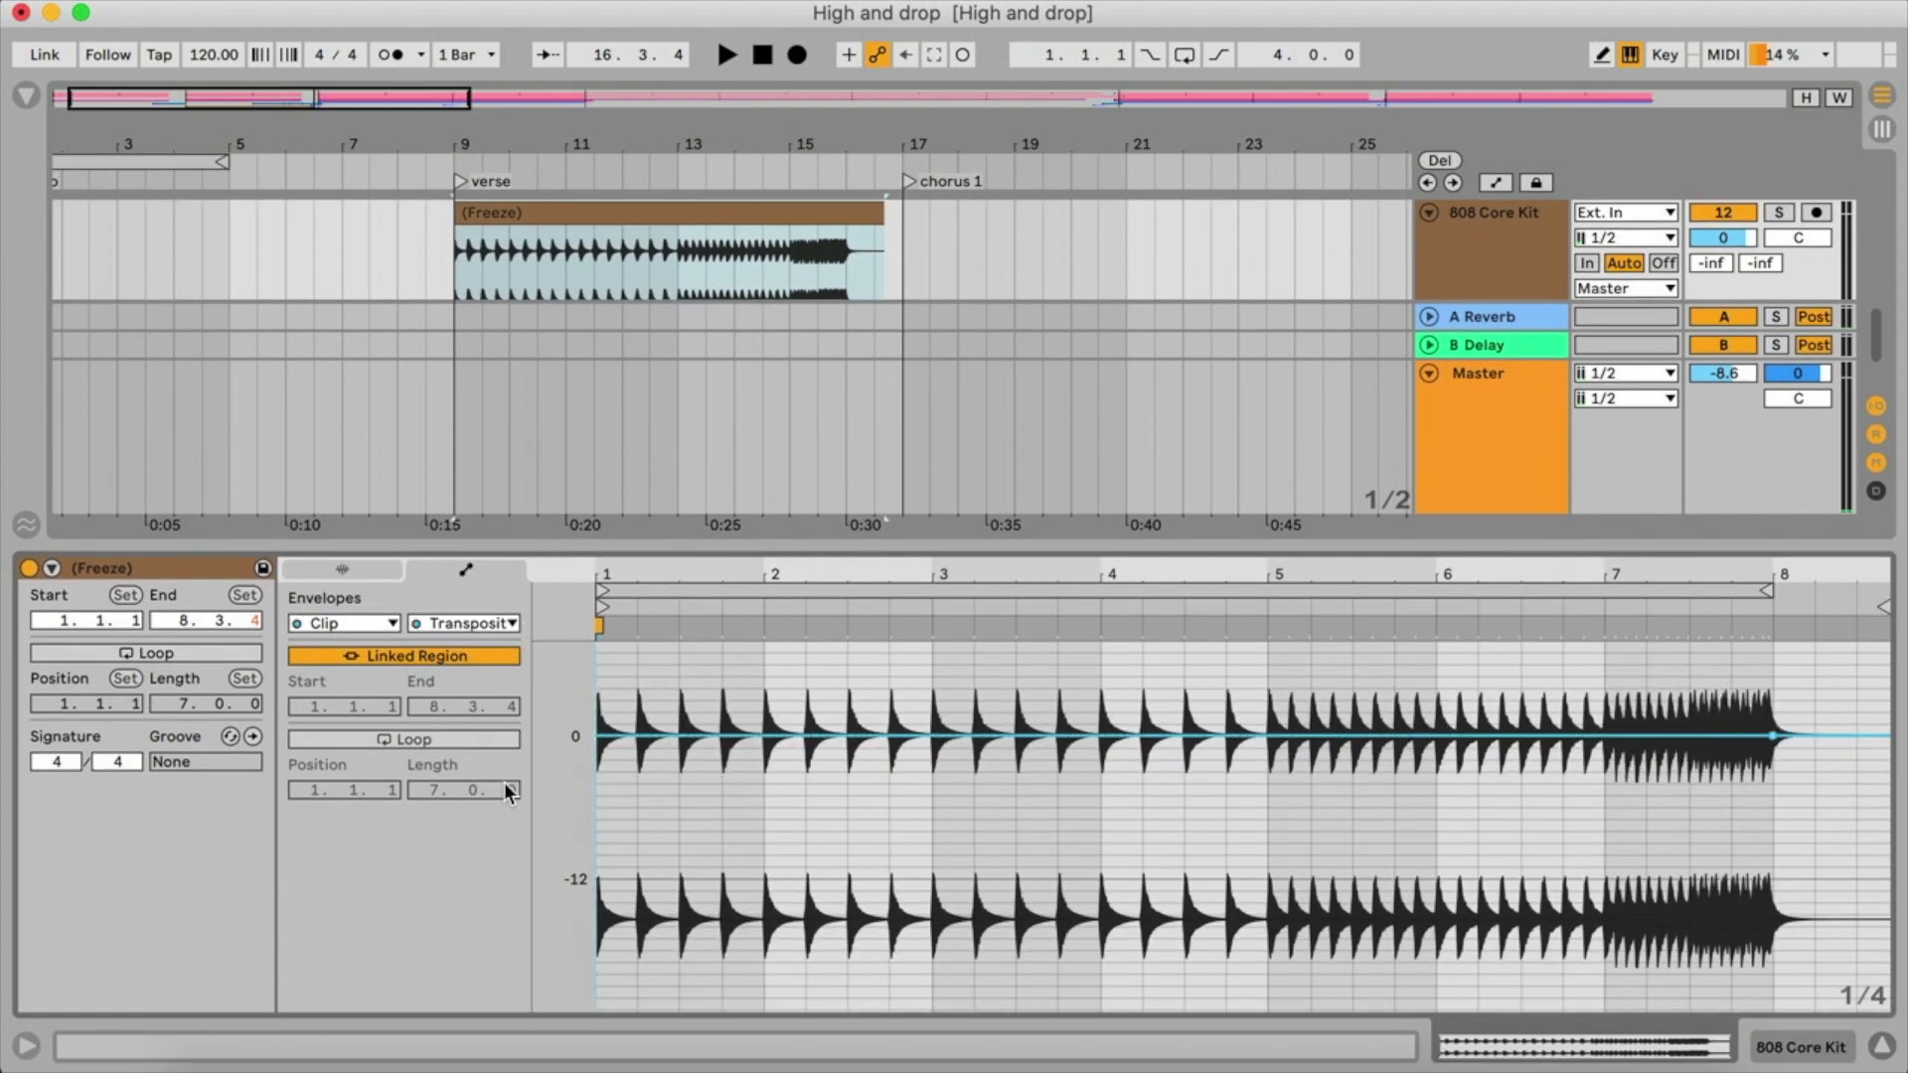
drag(637, 736, 1059, 878)
scroll(1062, 887, right, 10)
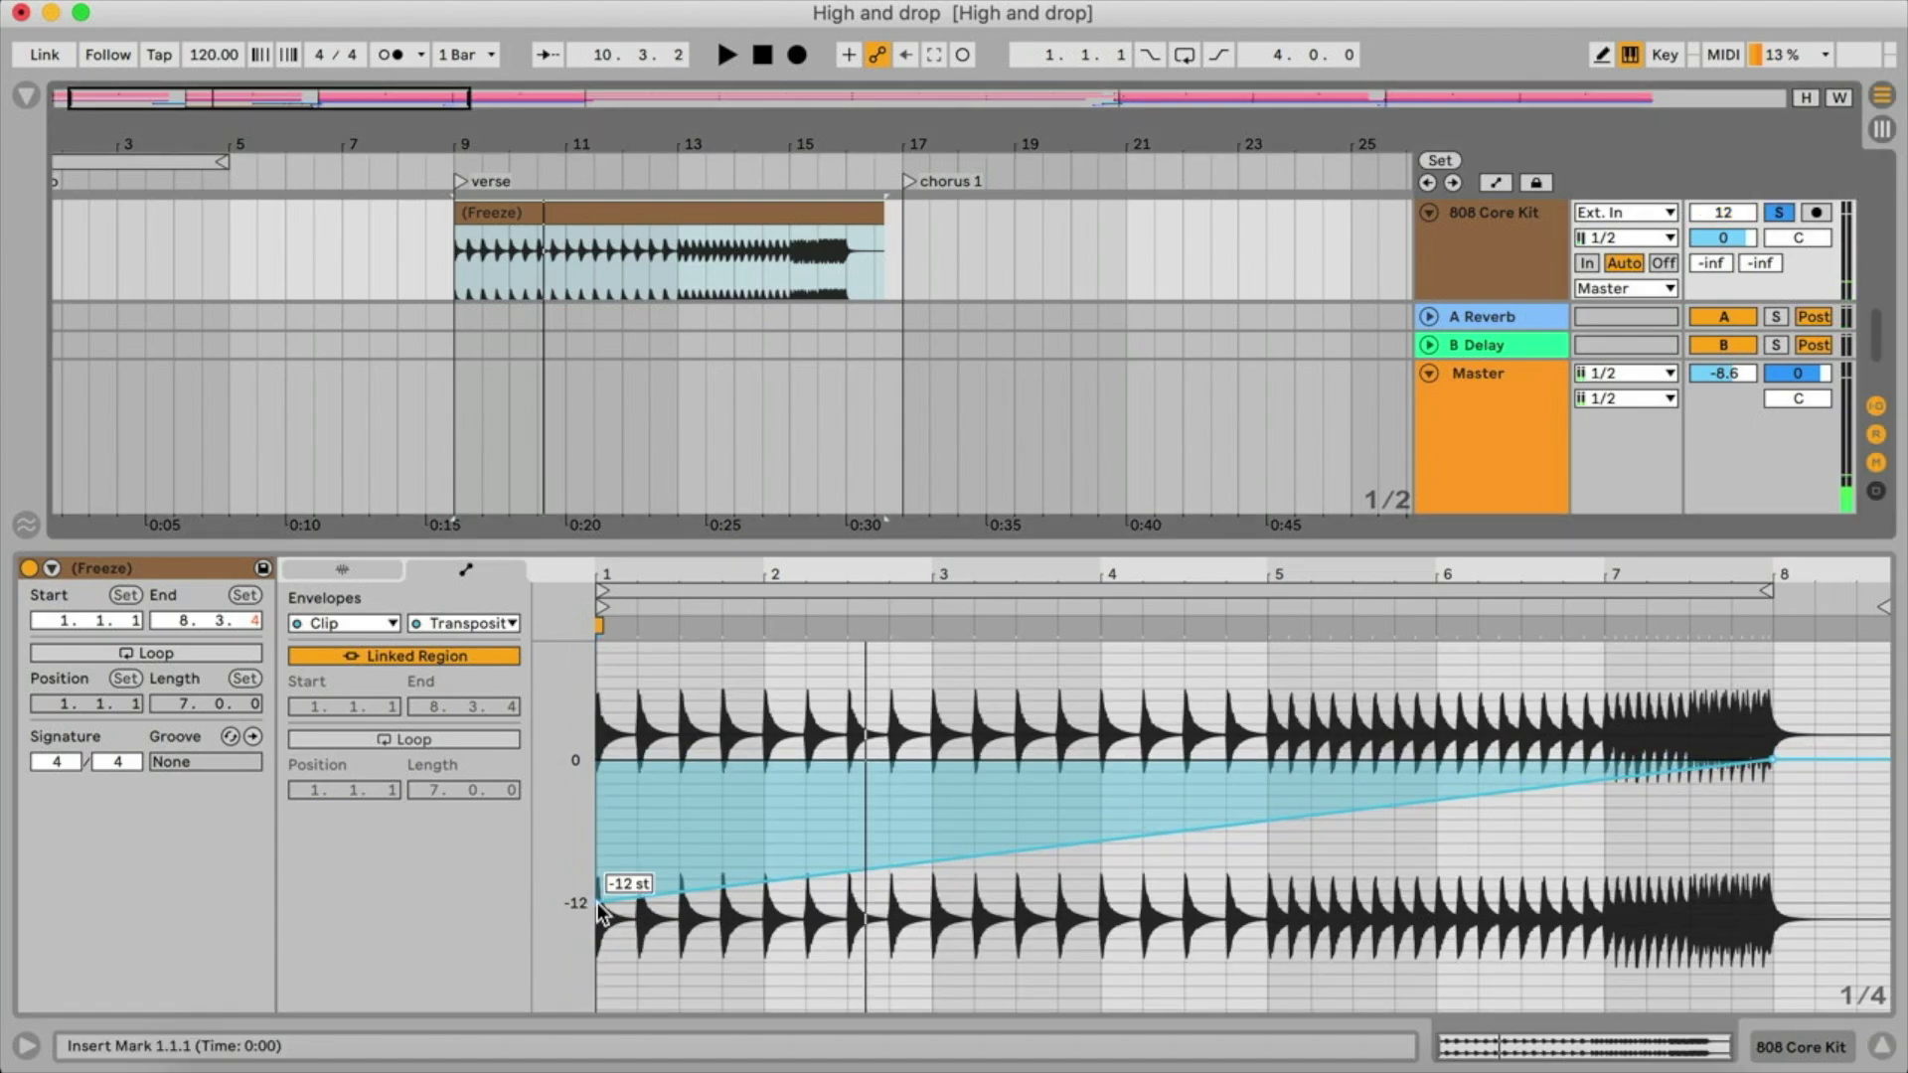
drag(600, 906, 598, 956)
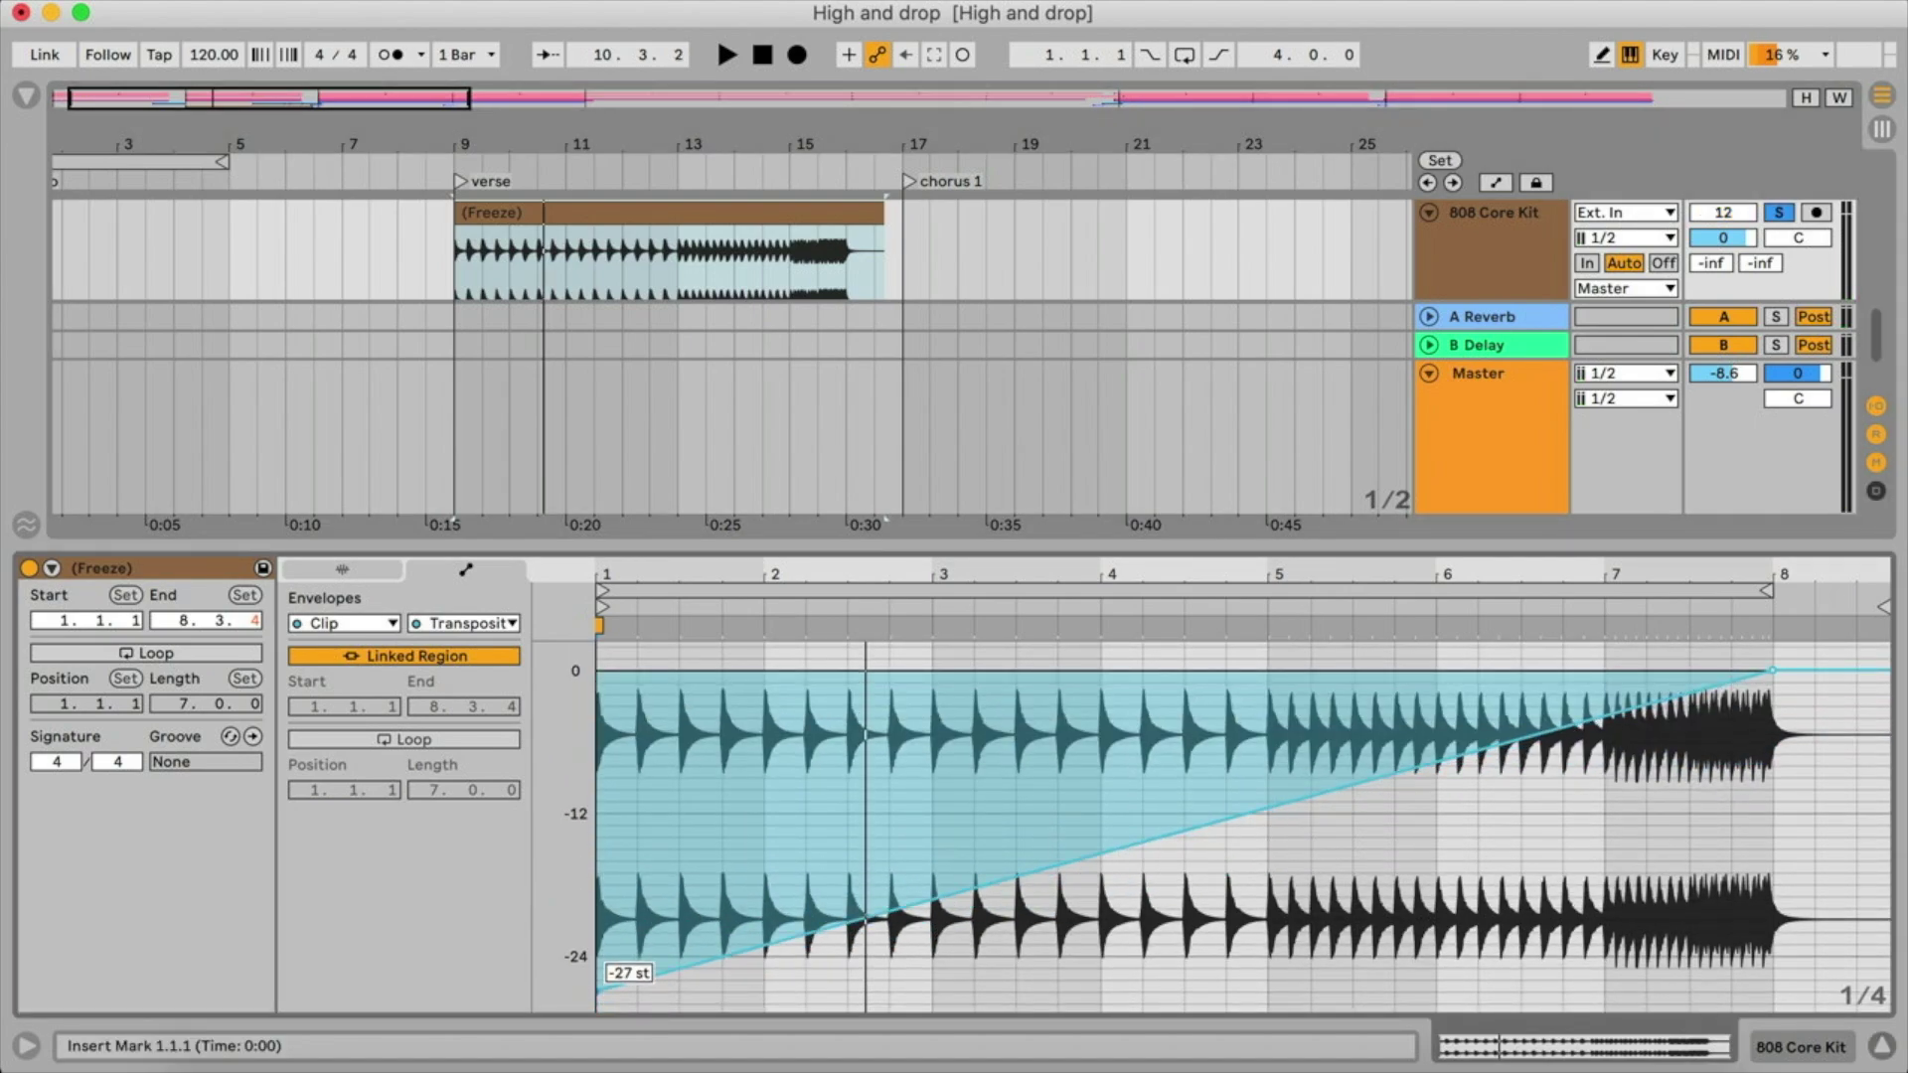
key(space)
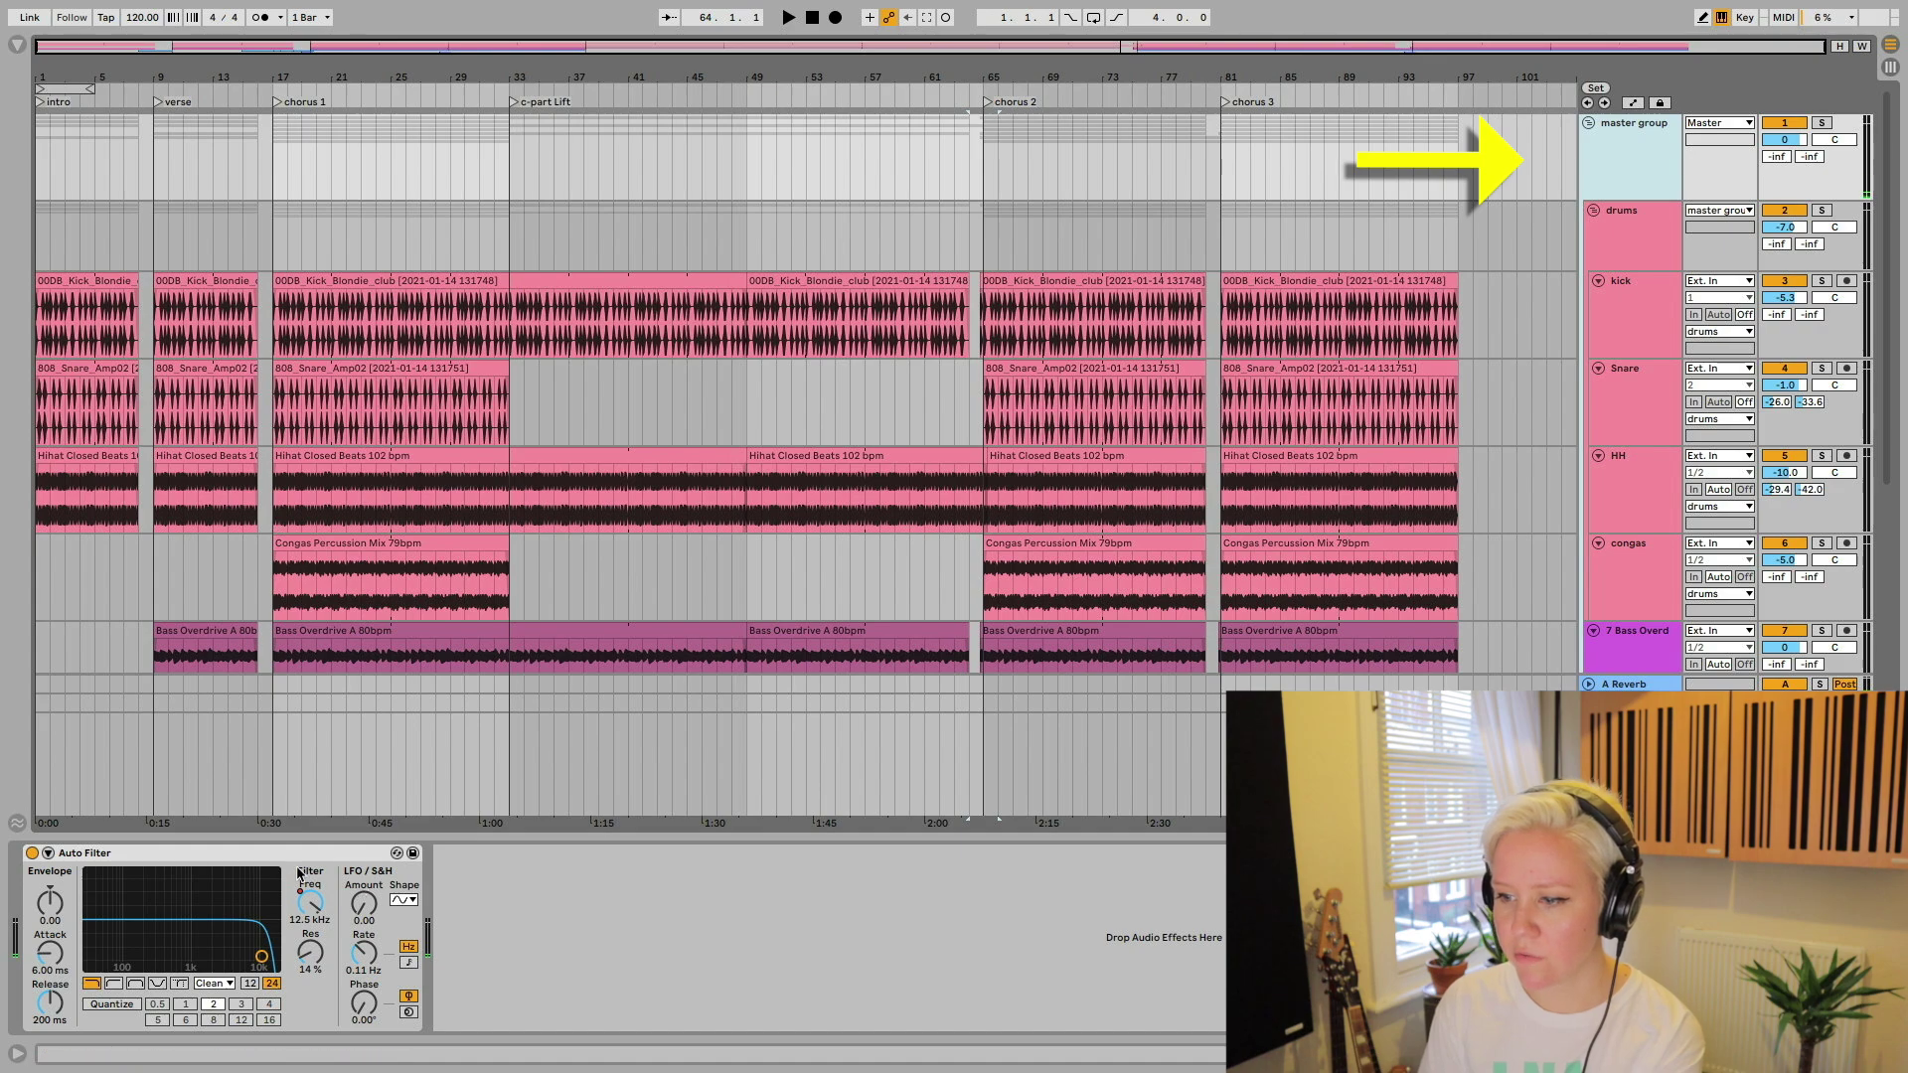
- Automate the master group's Auto Filter frequency to rise from about 137 Hz at the intro's start to 12.5 kHz at bar 8, and audition it
key(a)
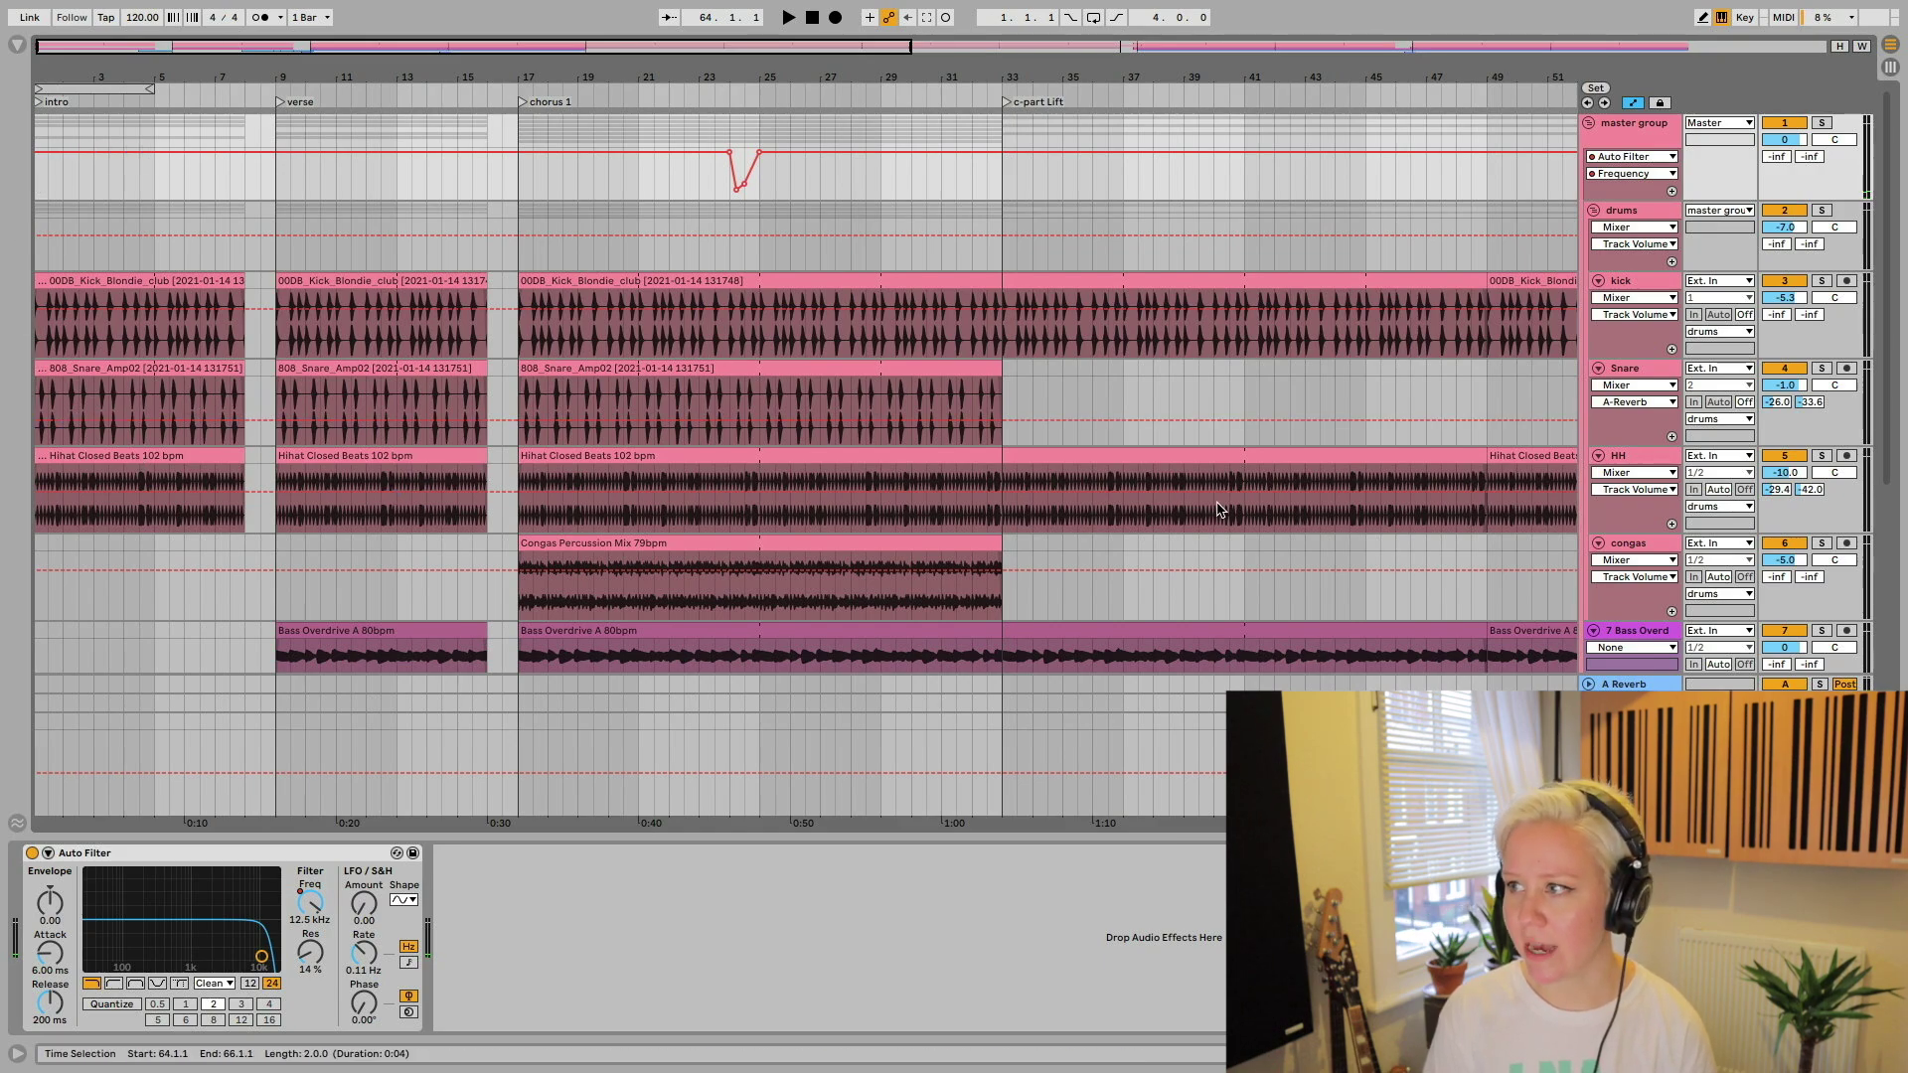
scroll(1321, 511, down, 5)
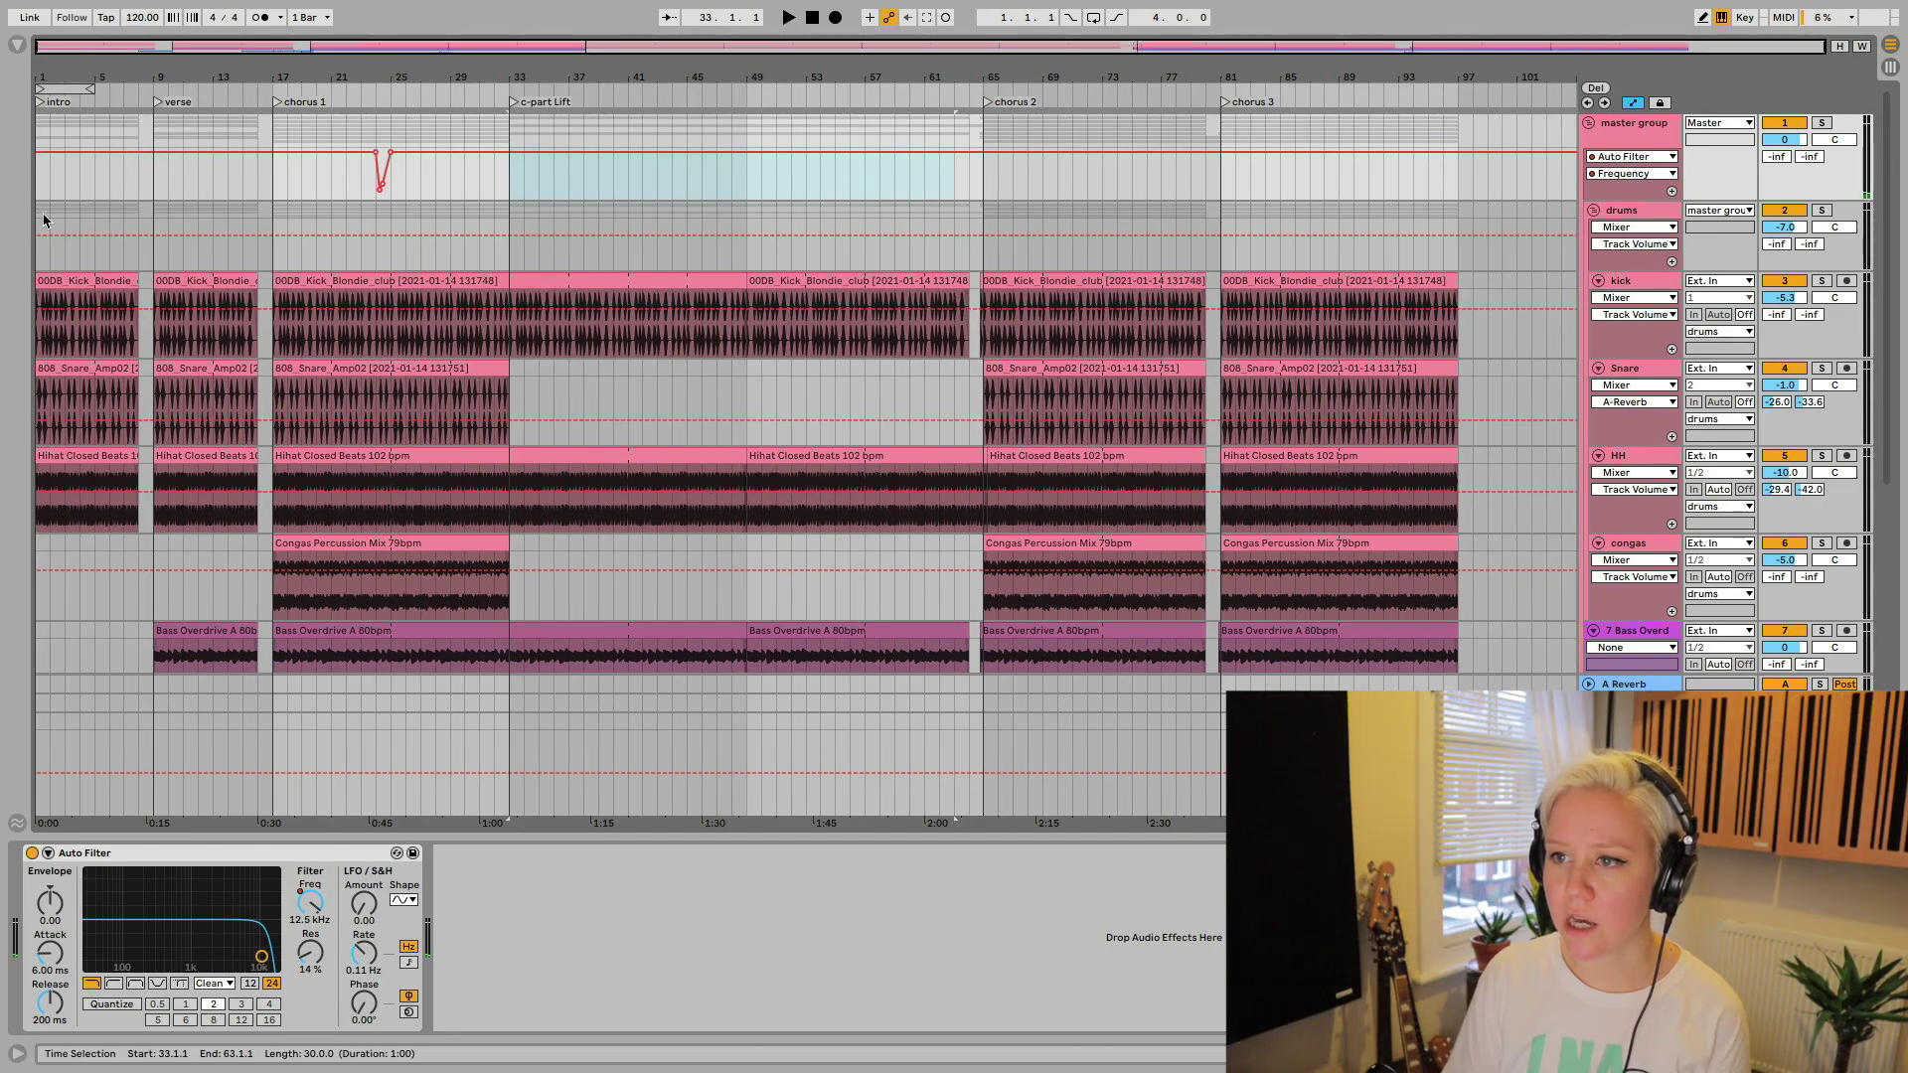
scroll(107, 219, up, 5)
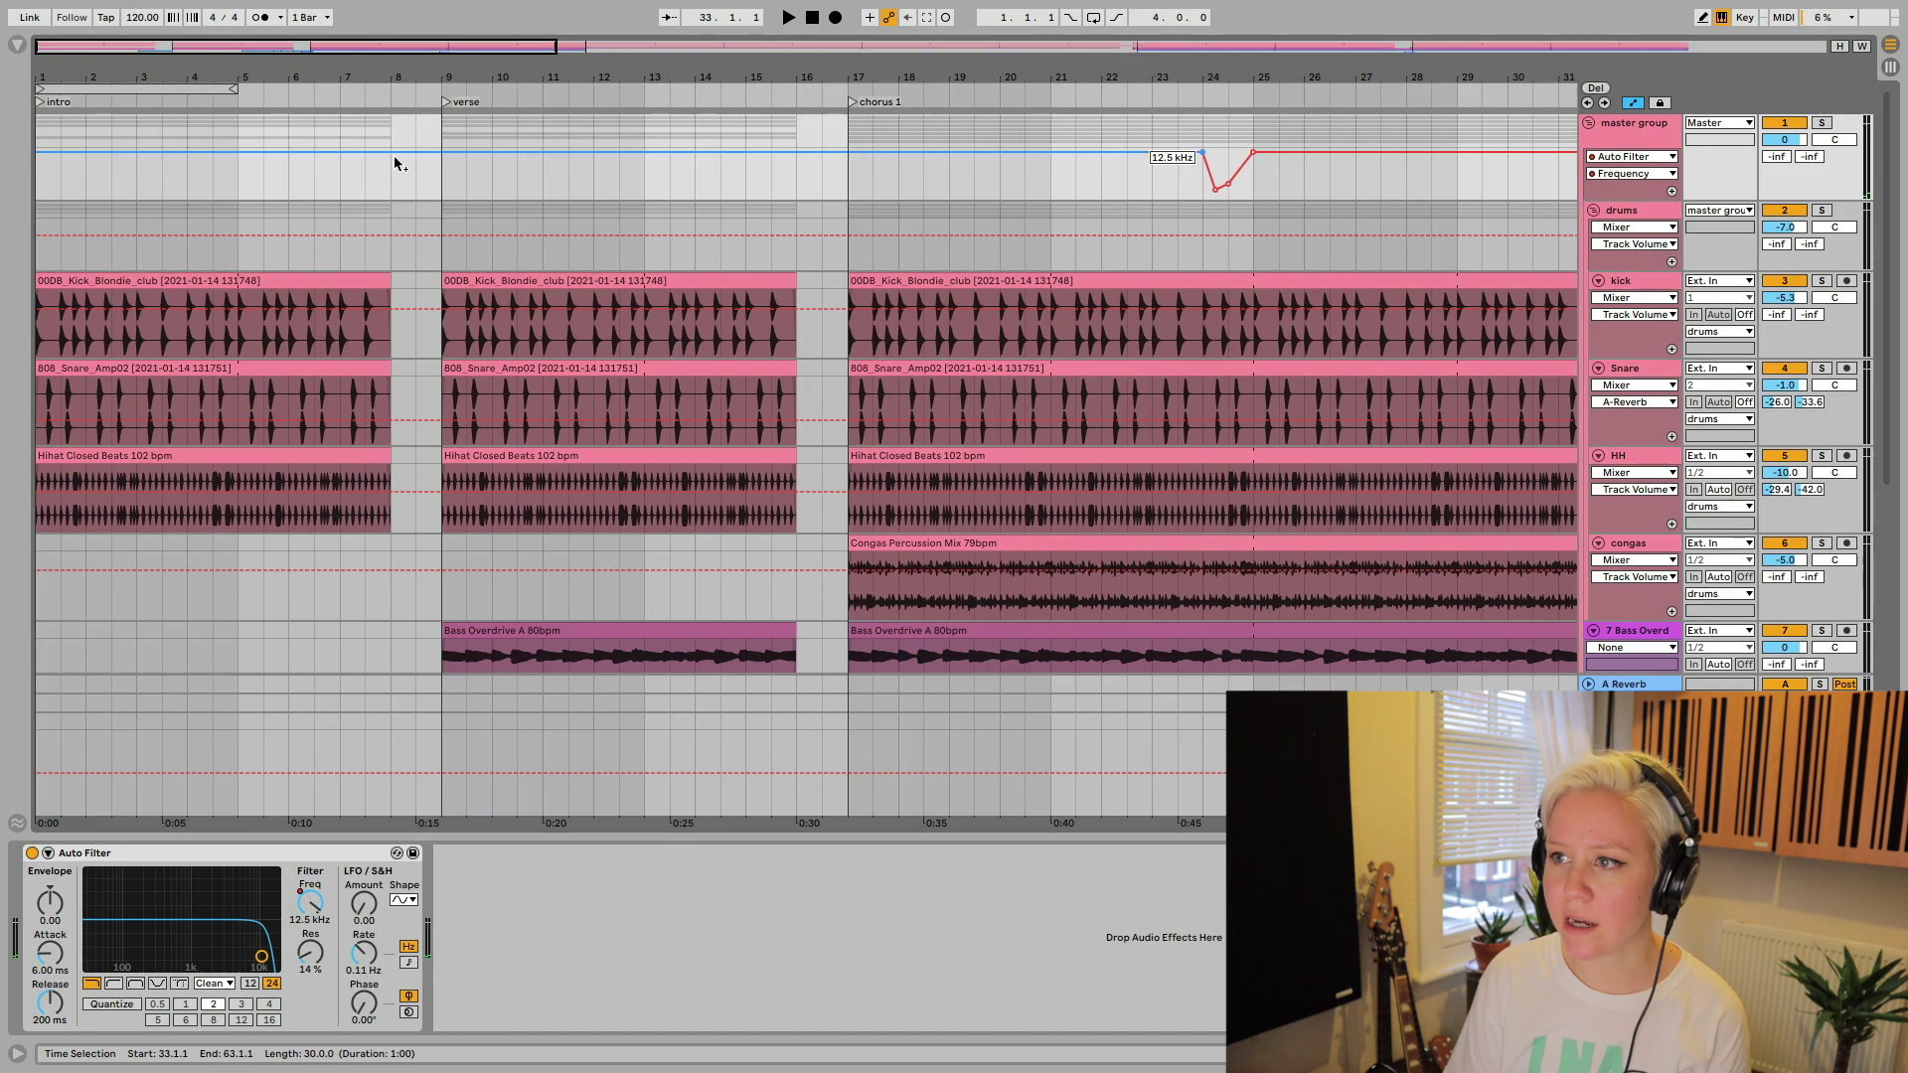
click(393, 152)
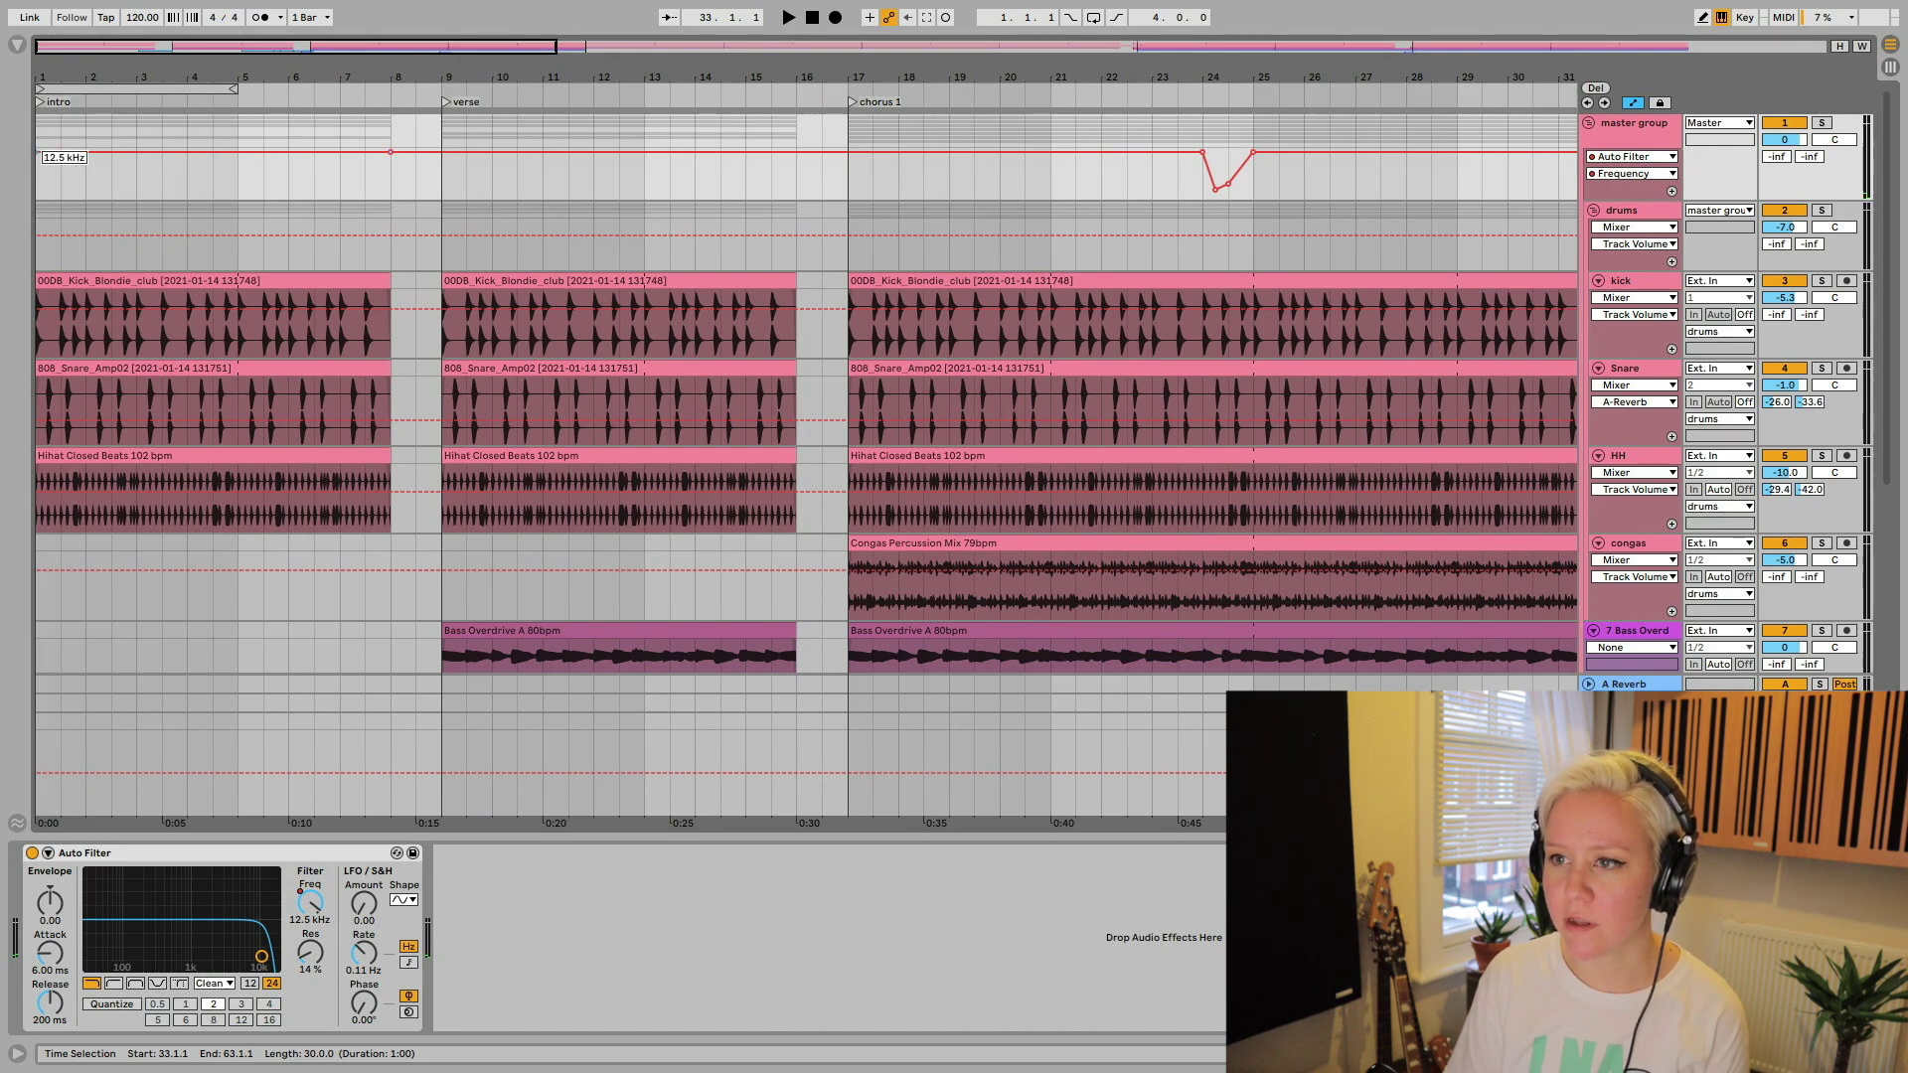
click(40, 169)
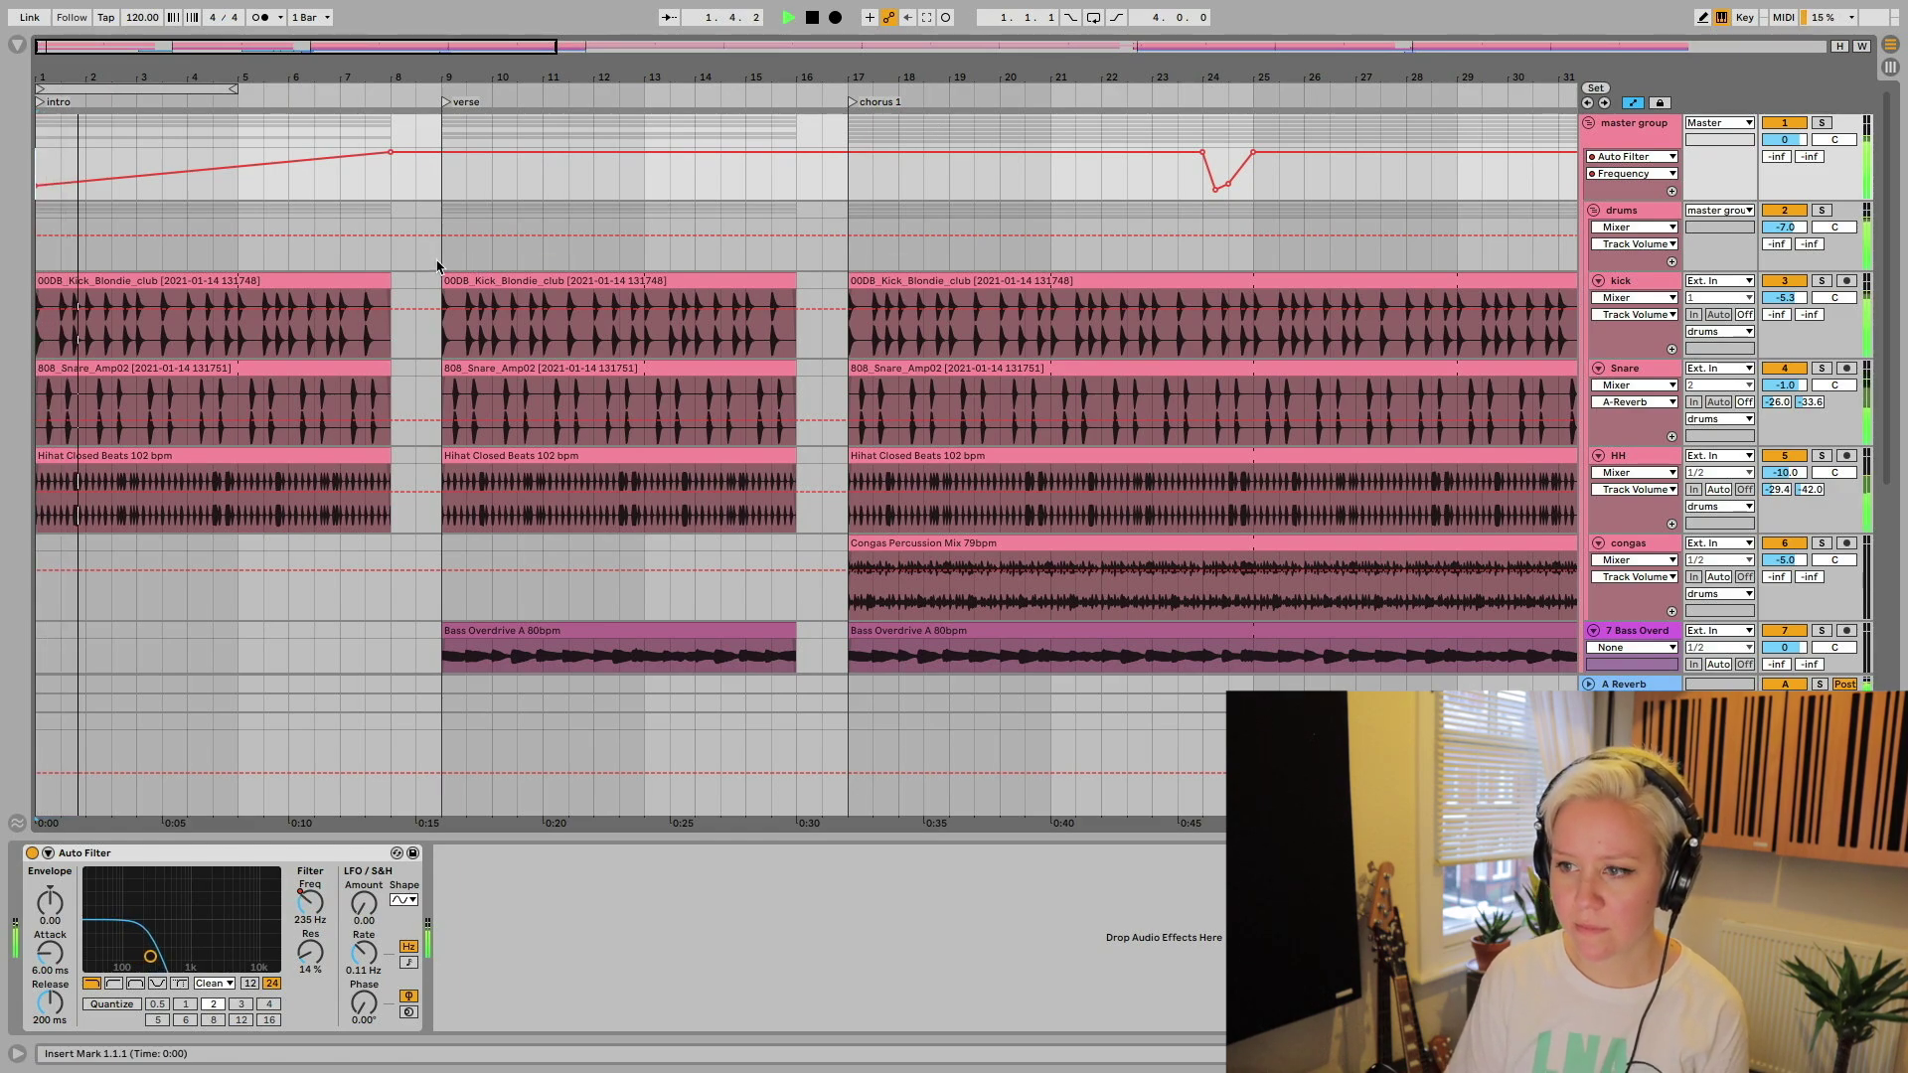
key(minus)
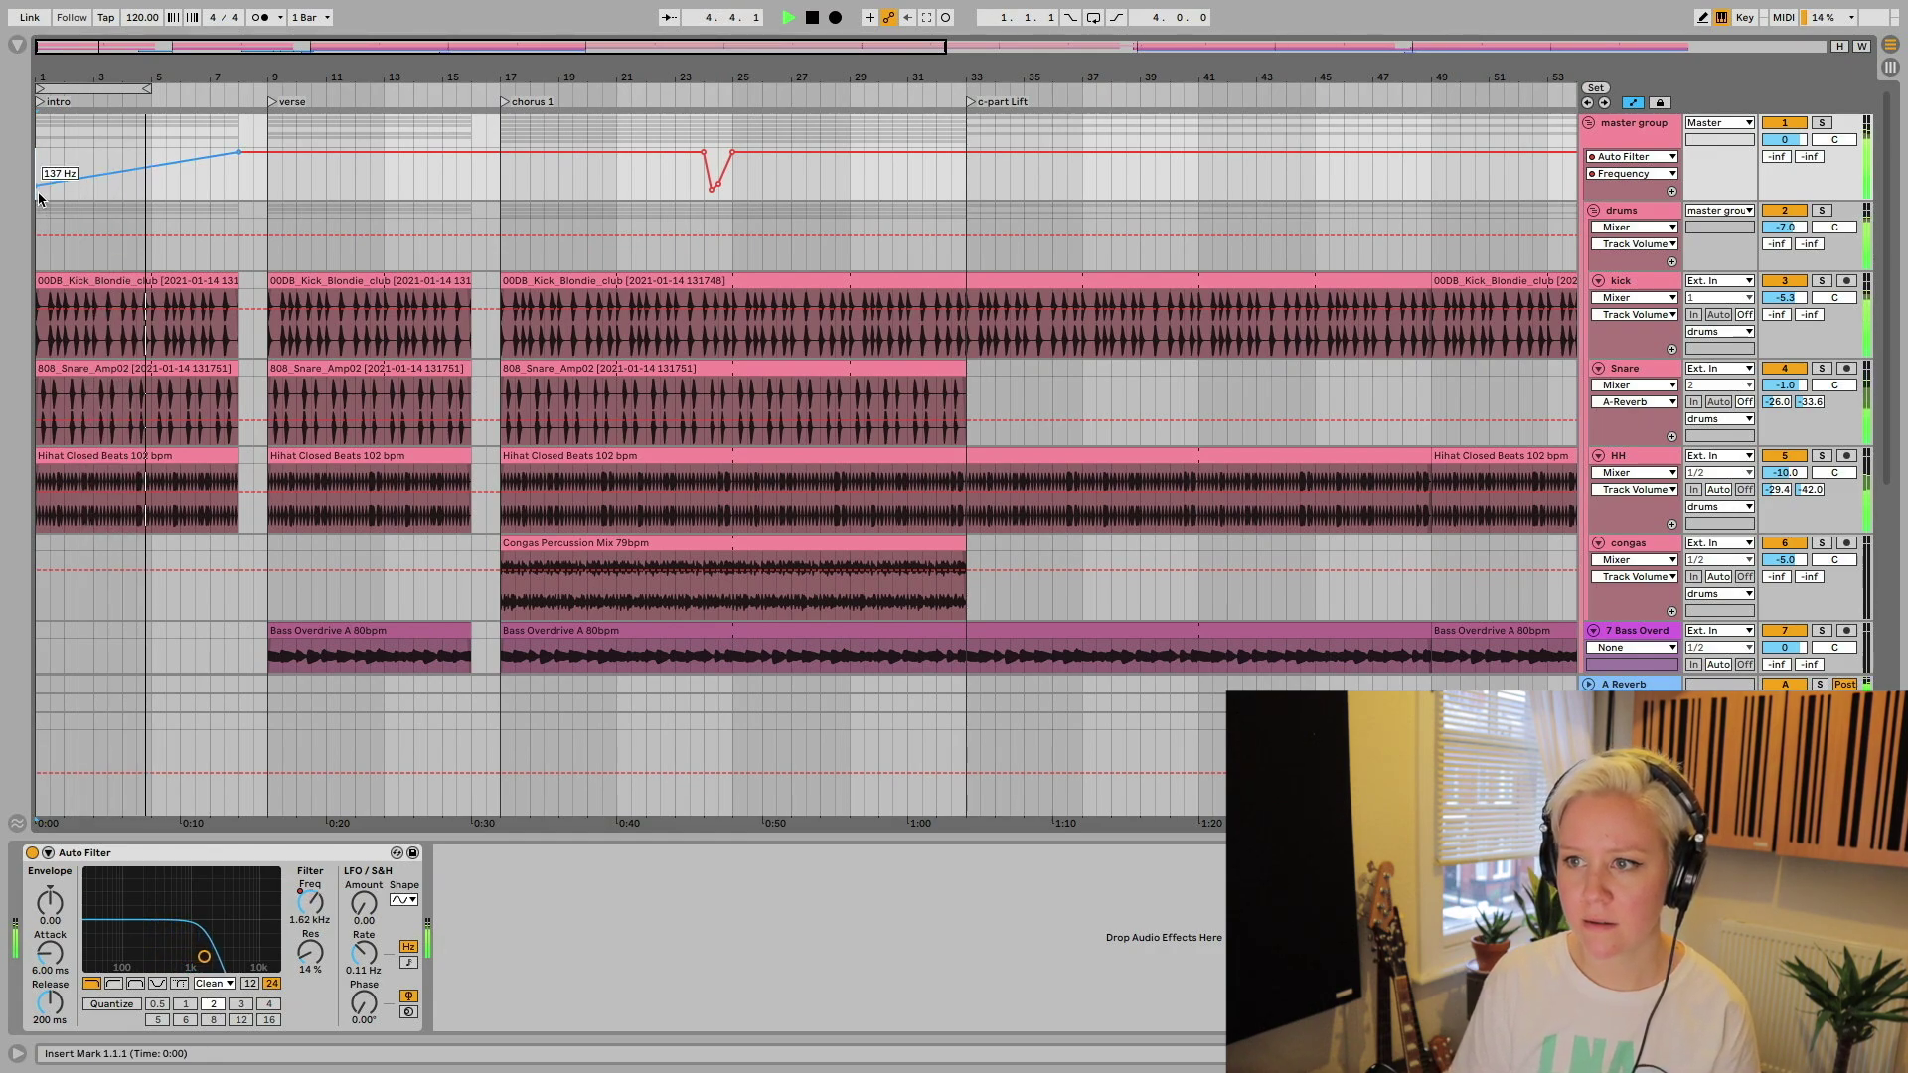
drag(38, 192, 38, 196)
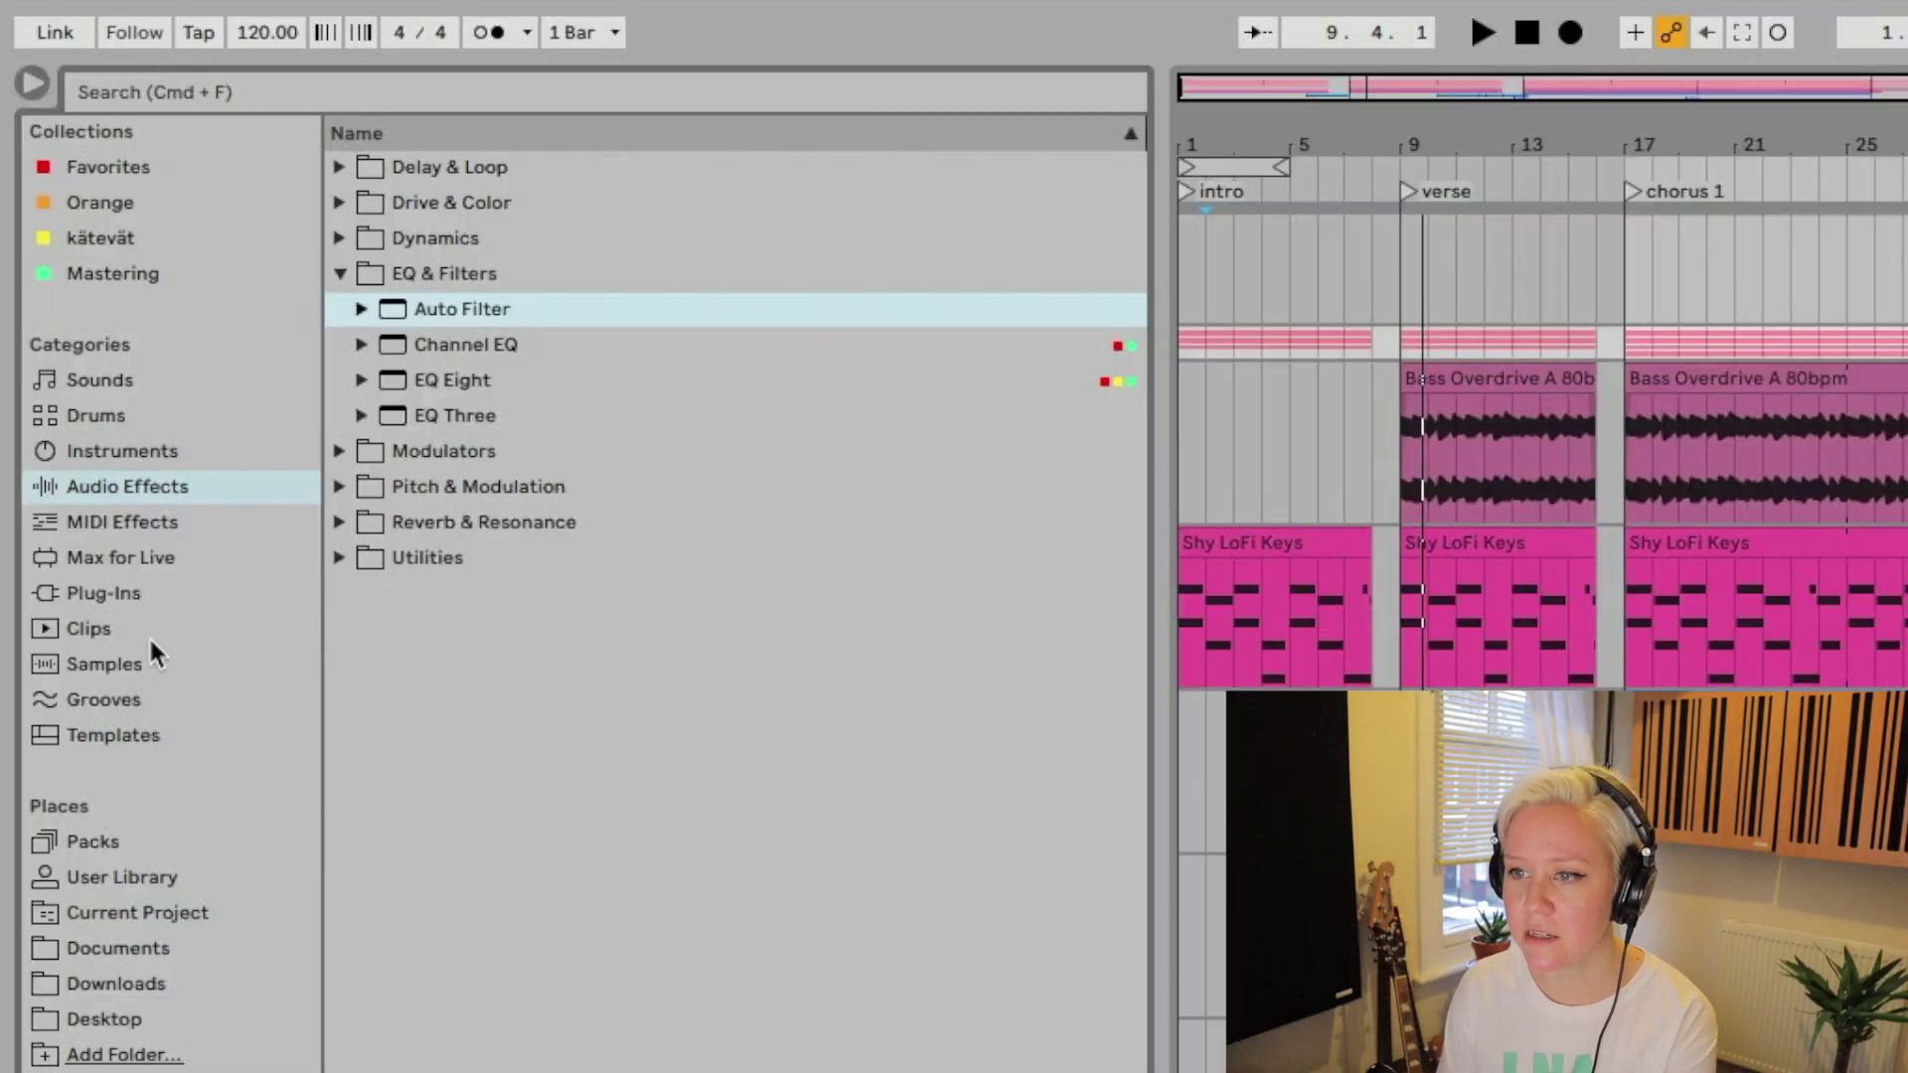
- Find the Whitenoise sample in the browser and place it on a new audio track at bar 9
click(116, 666)
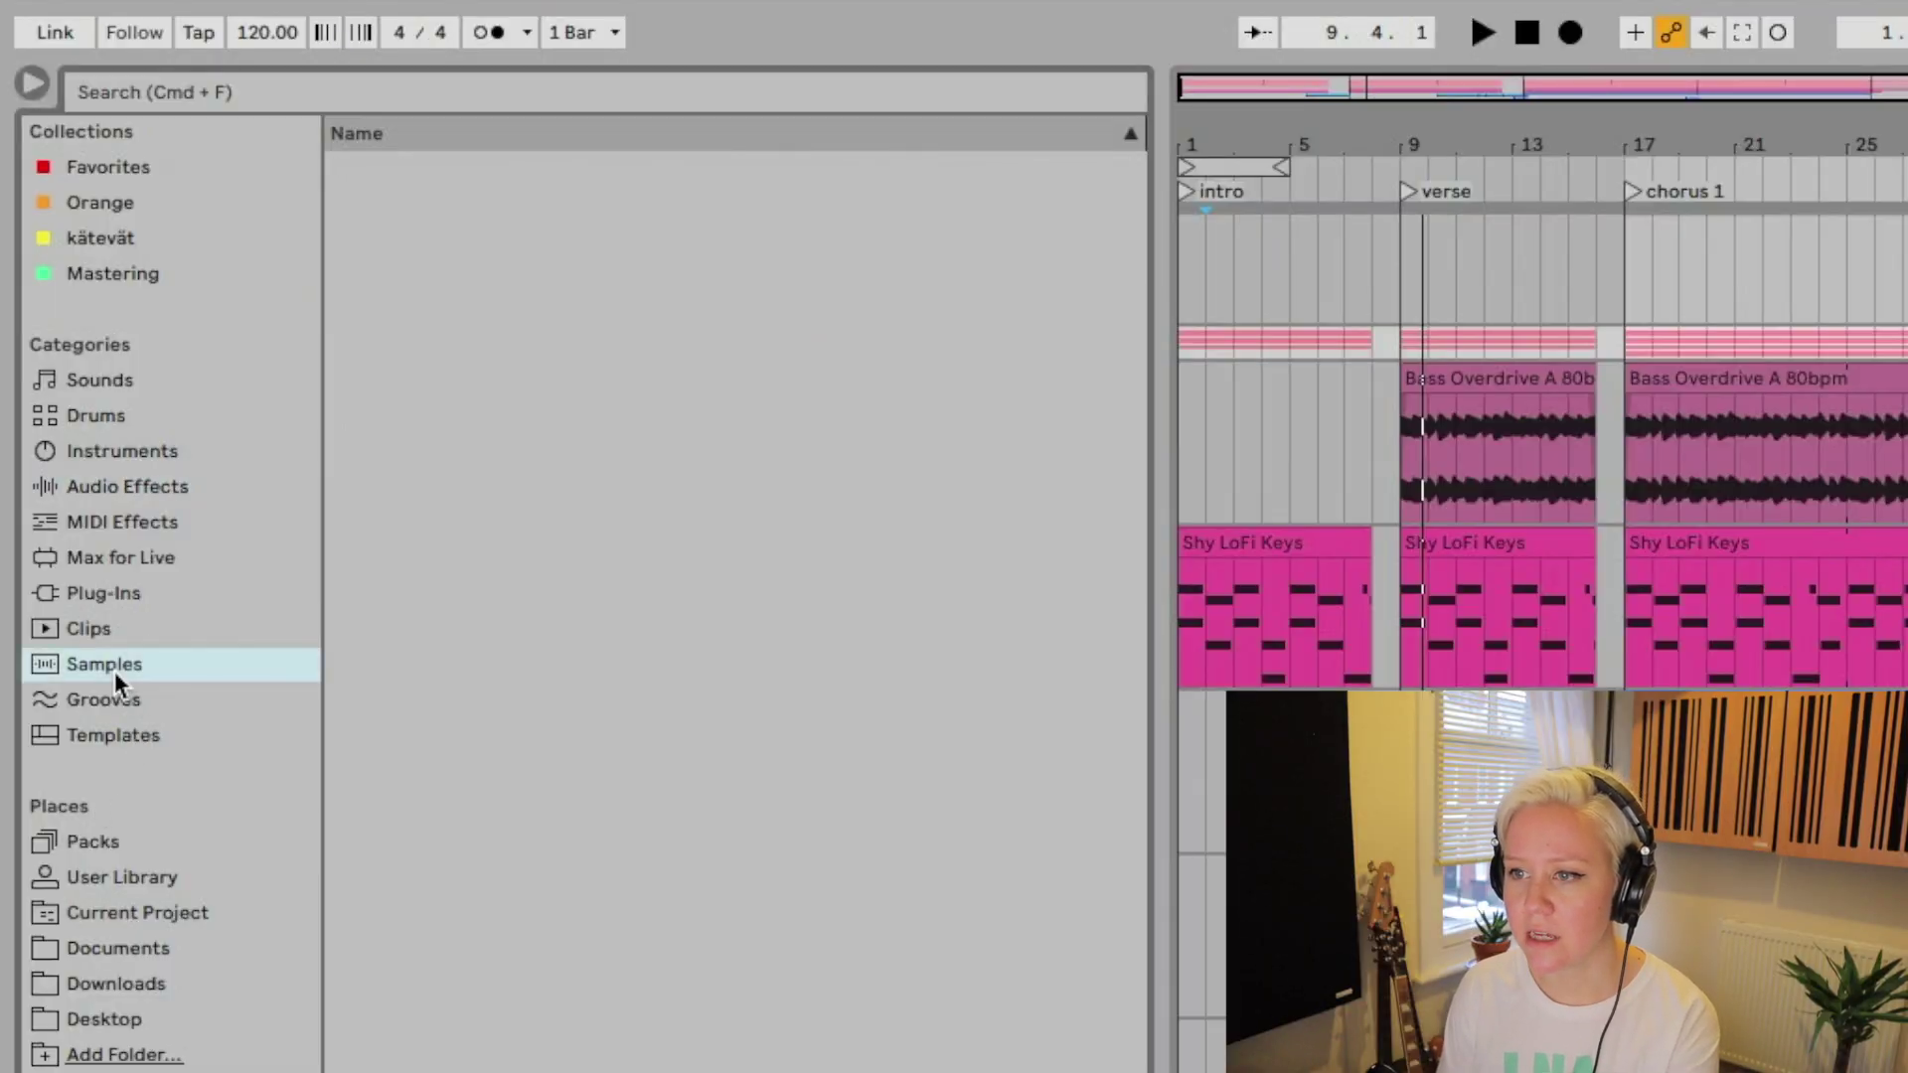
click(221, 90)
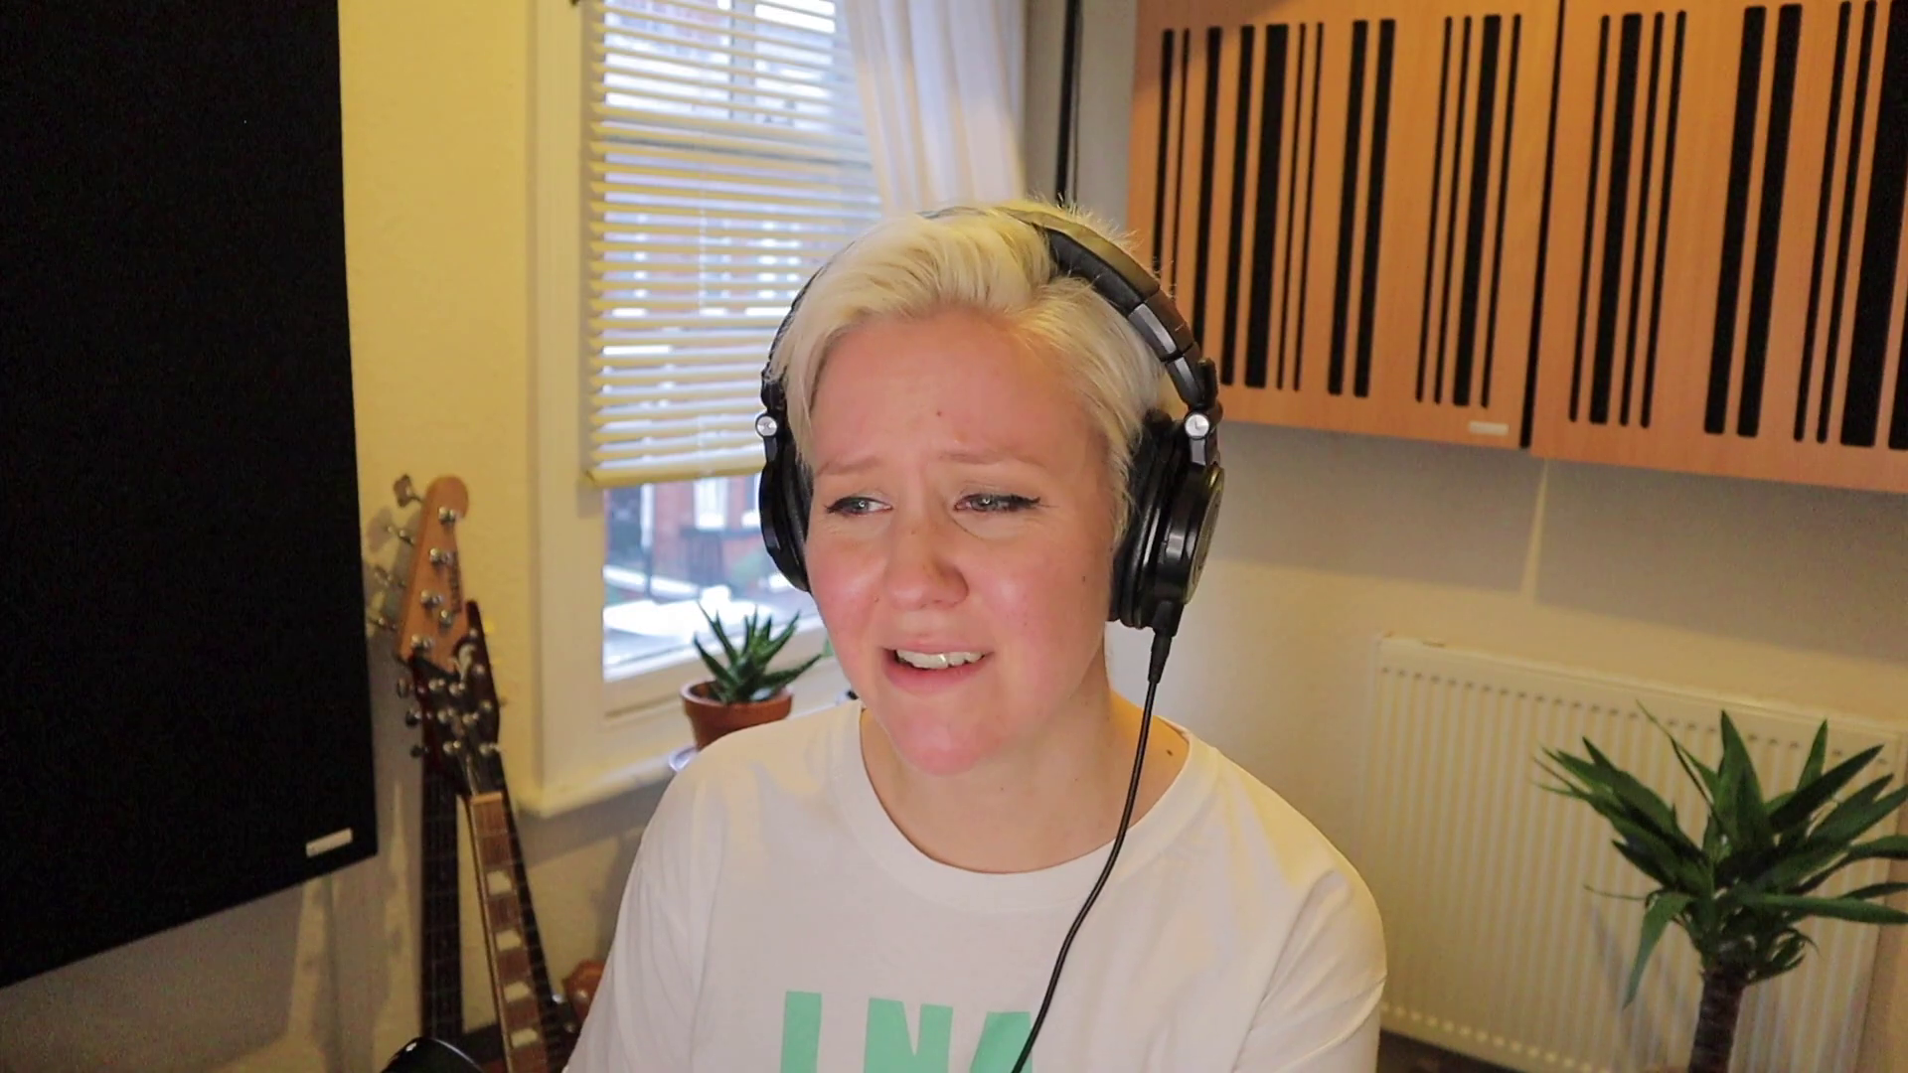
drag(250, 413, 865, 656)
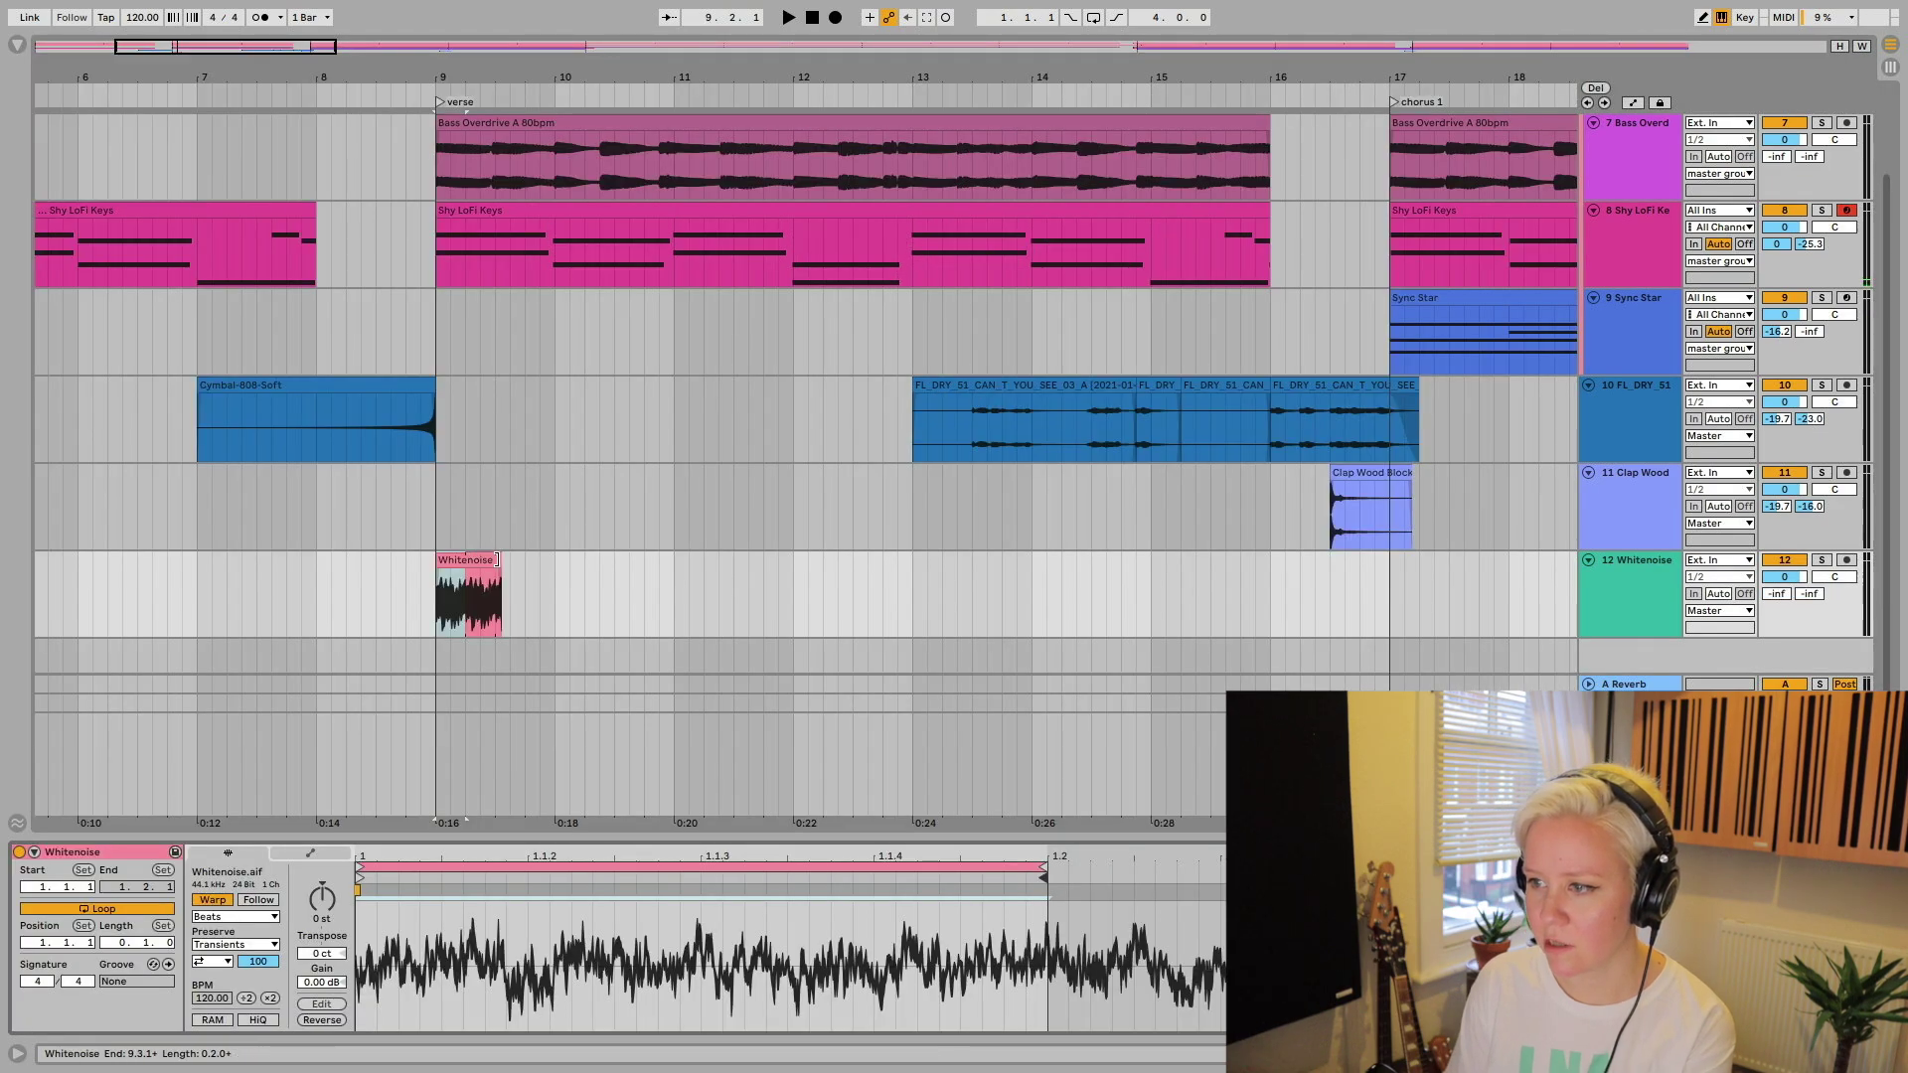
- Extend the looped Whitenoise clip to bar 16 and audition it
drag(497, 560, 1075, 574)
key(space)
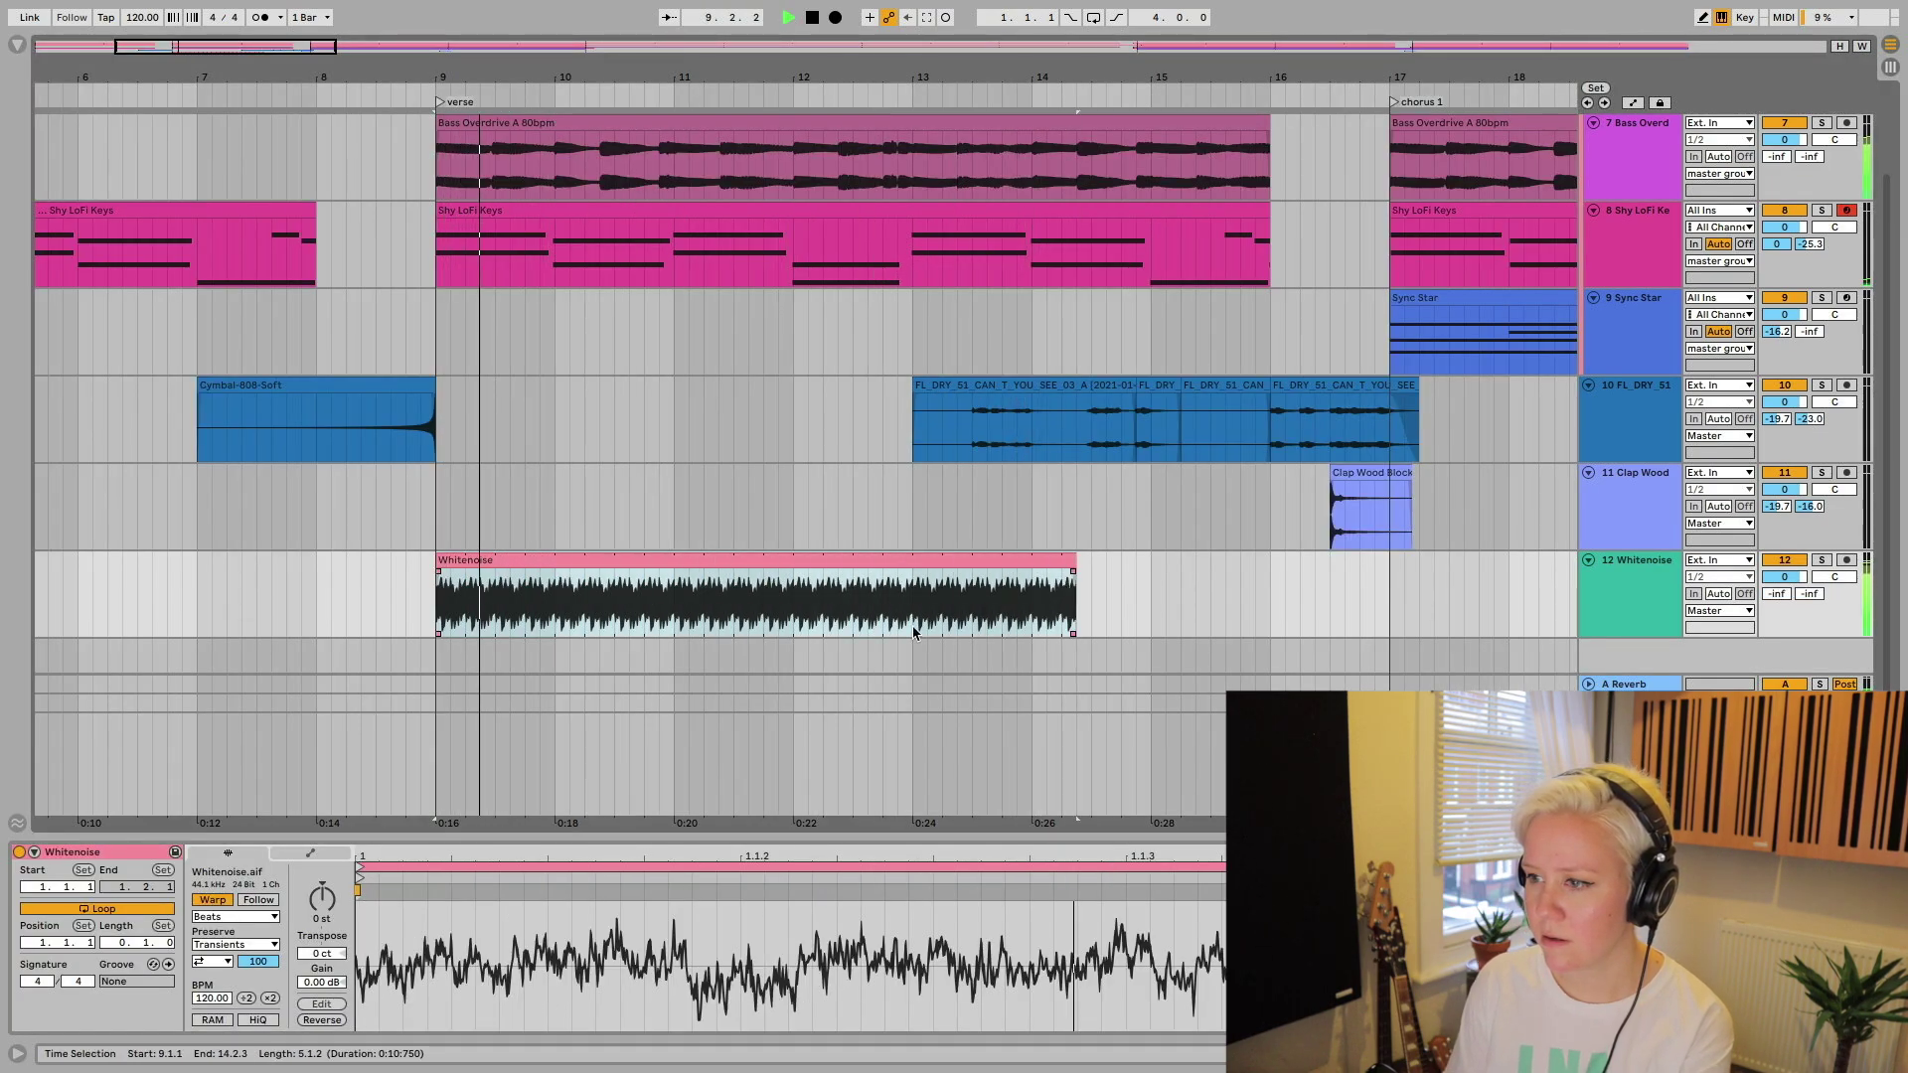
scroll(917, 632, down, 5)
drag(532, 558, 579, 558)
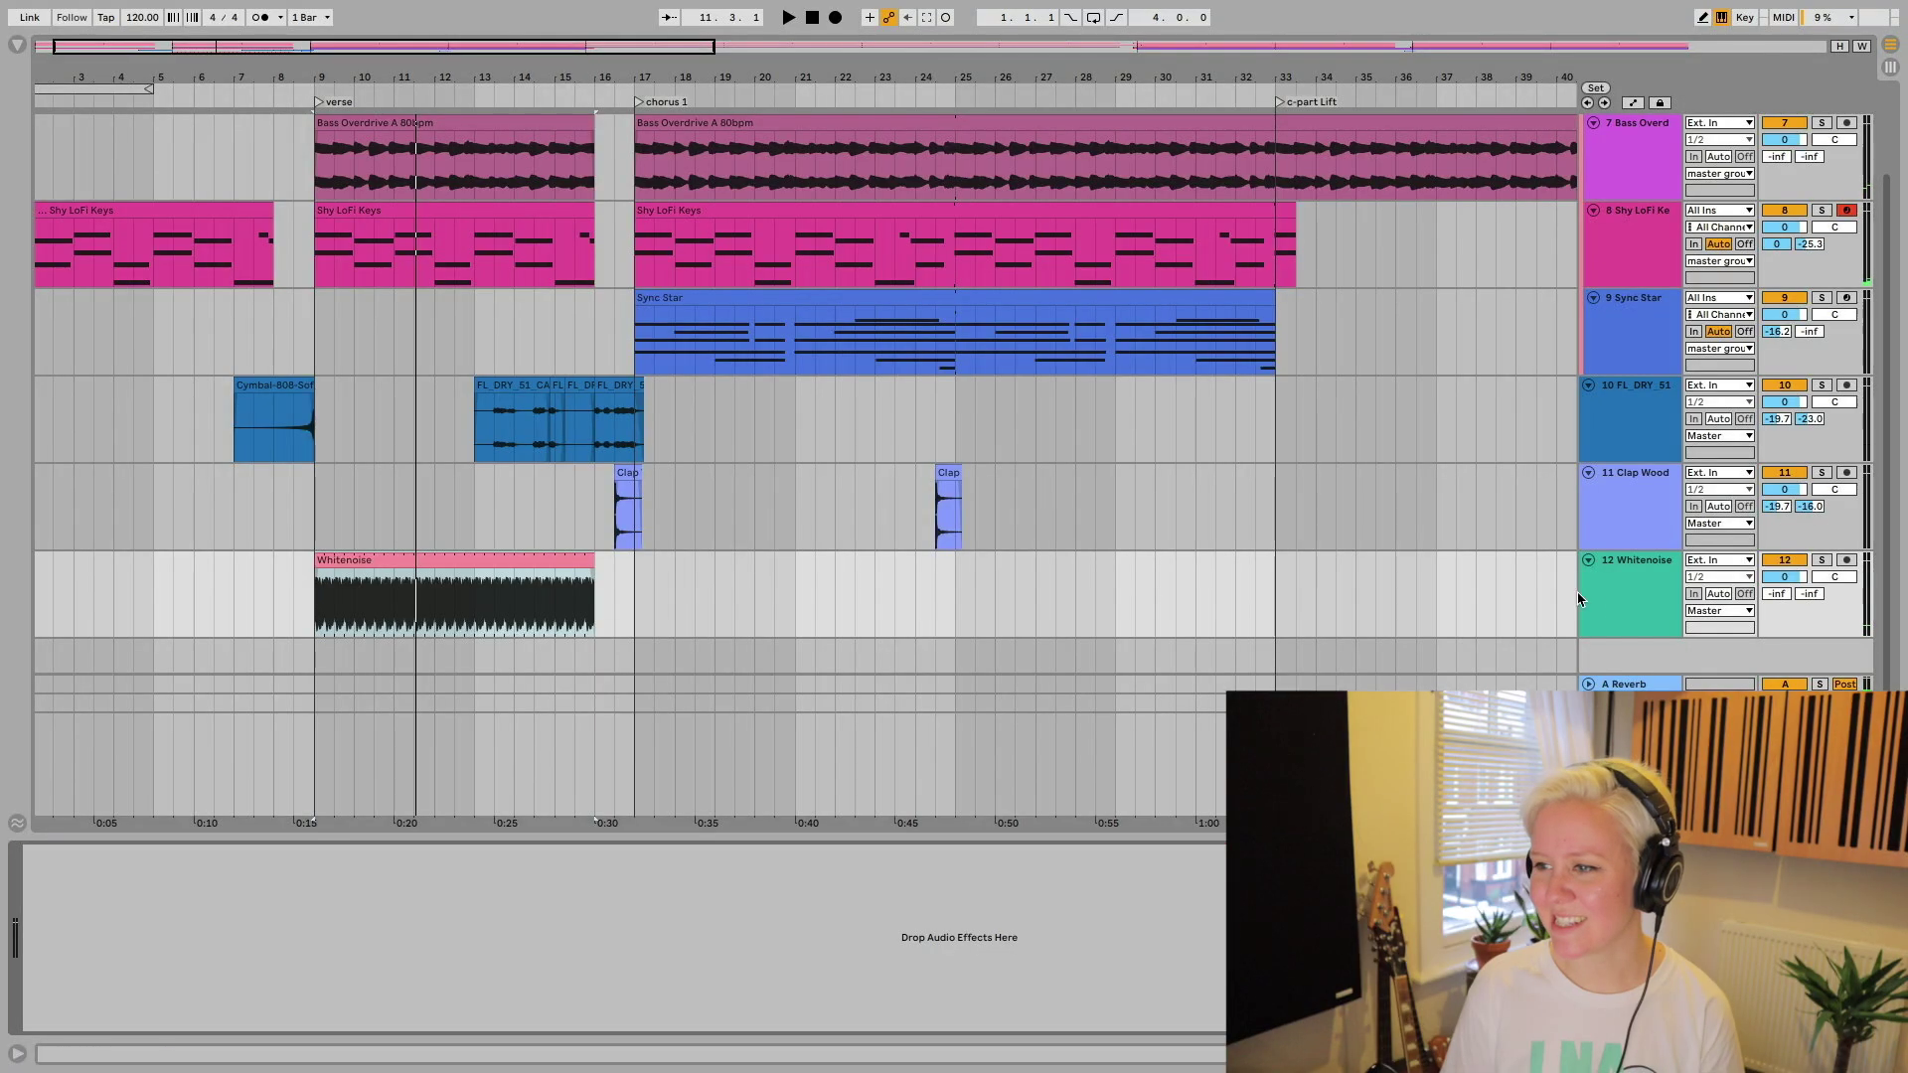
- Add an Auto Filter to the Whitenoise track and show the automation of its filter frequency
click(19, 46)
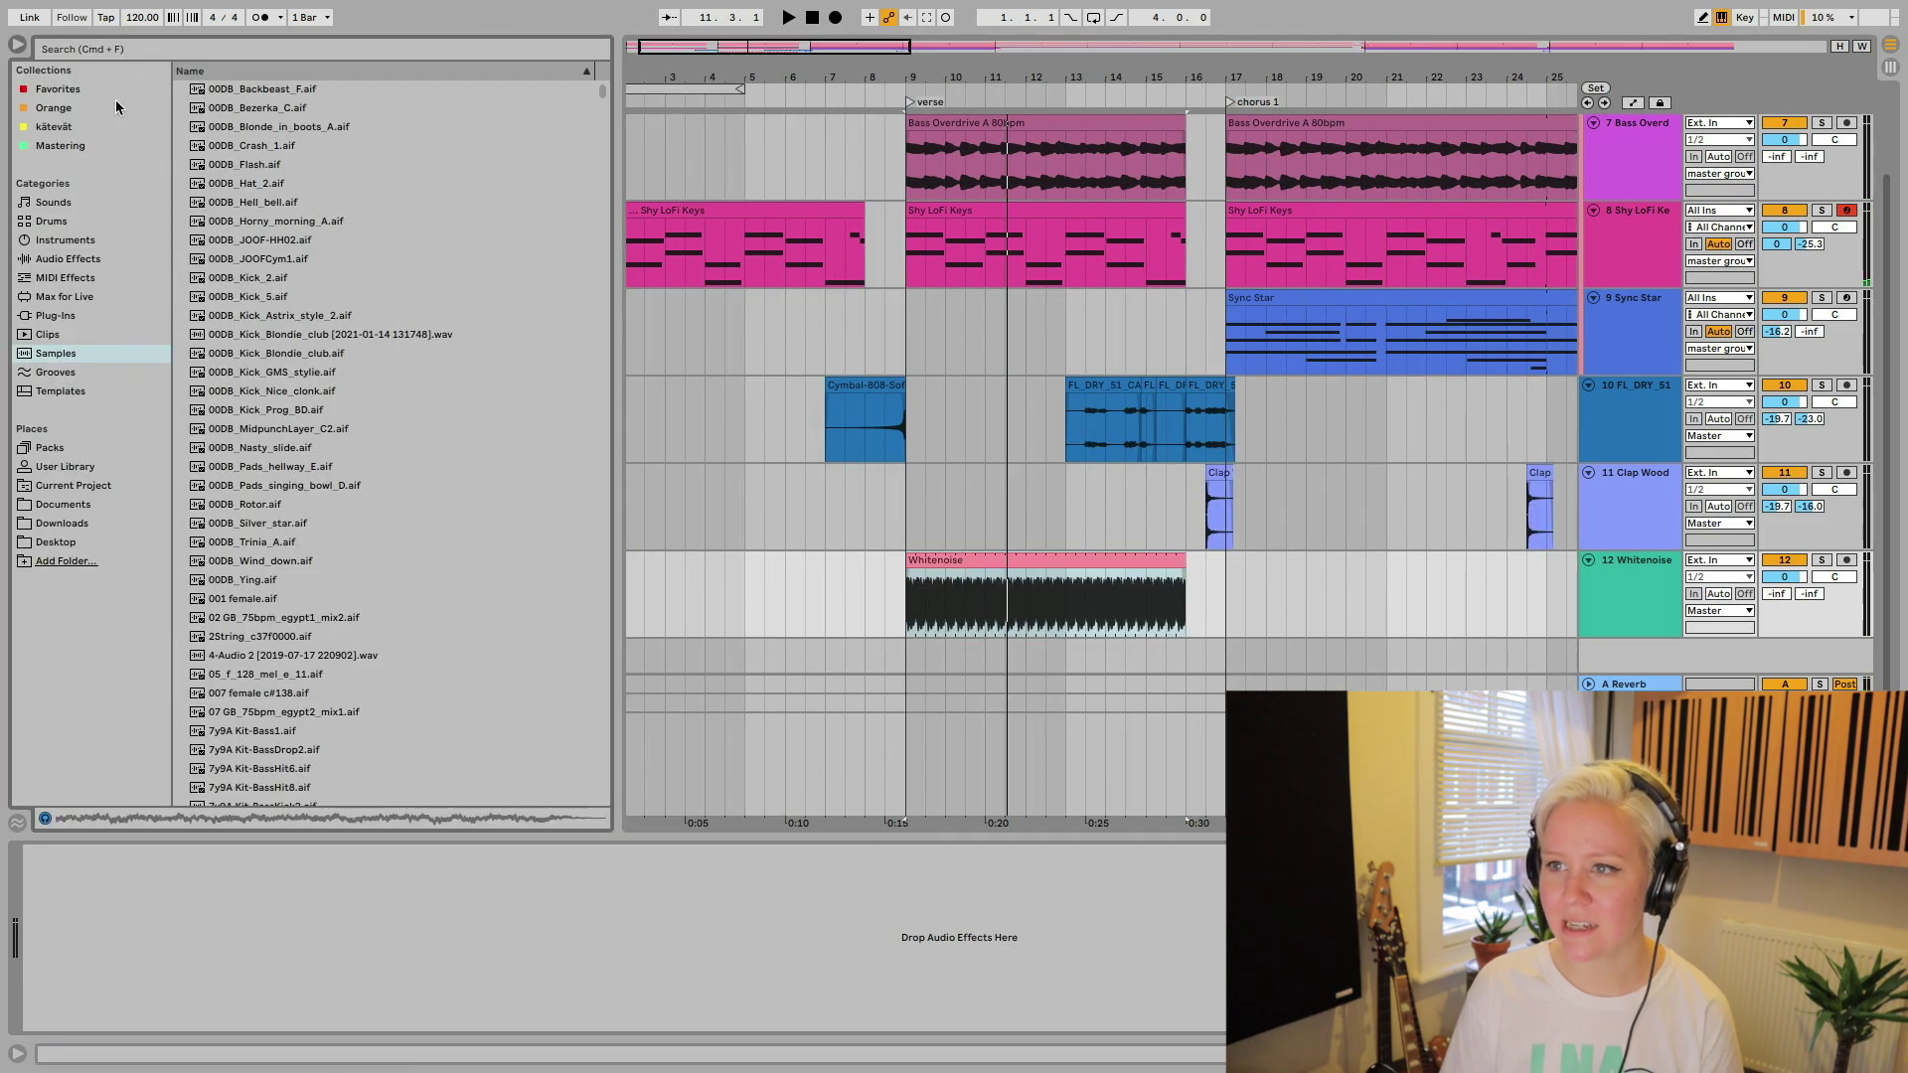
click(72, 261)
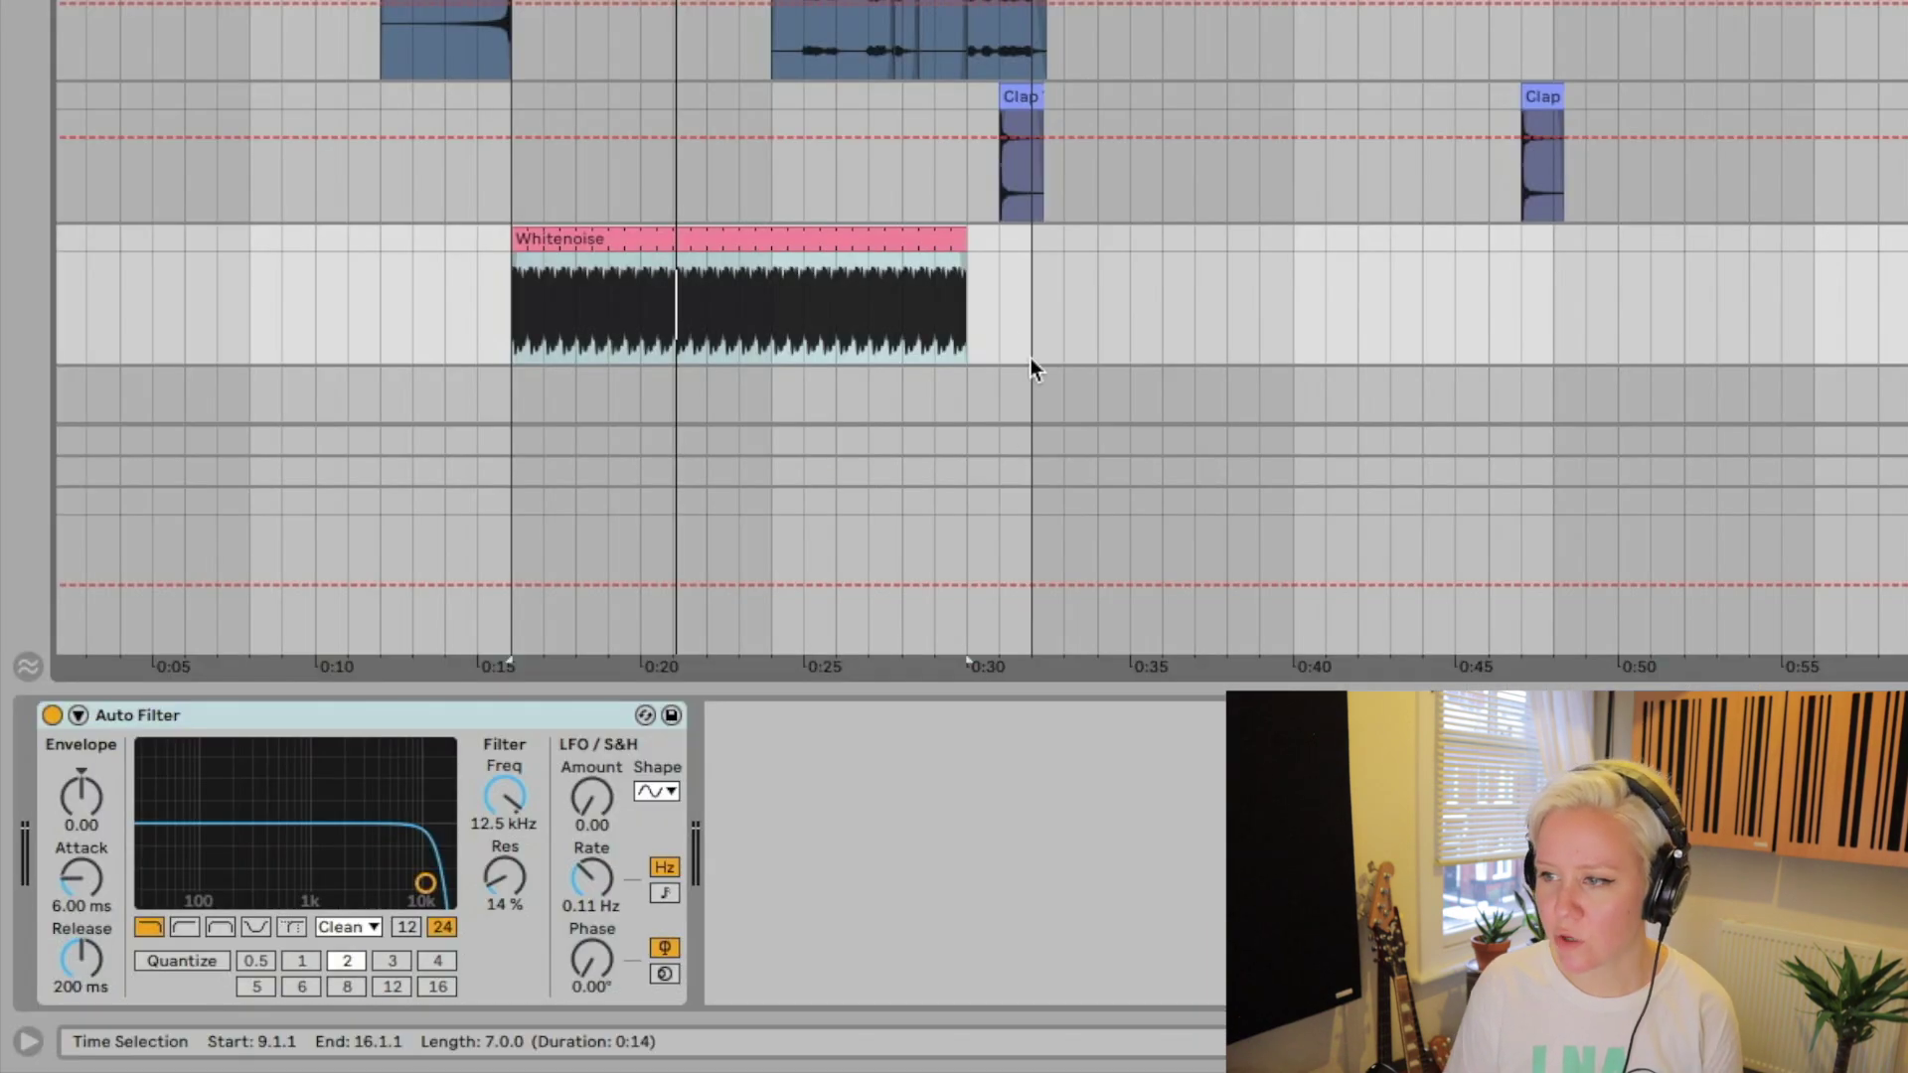
scroll(701, 366, left, 2)
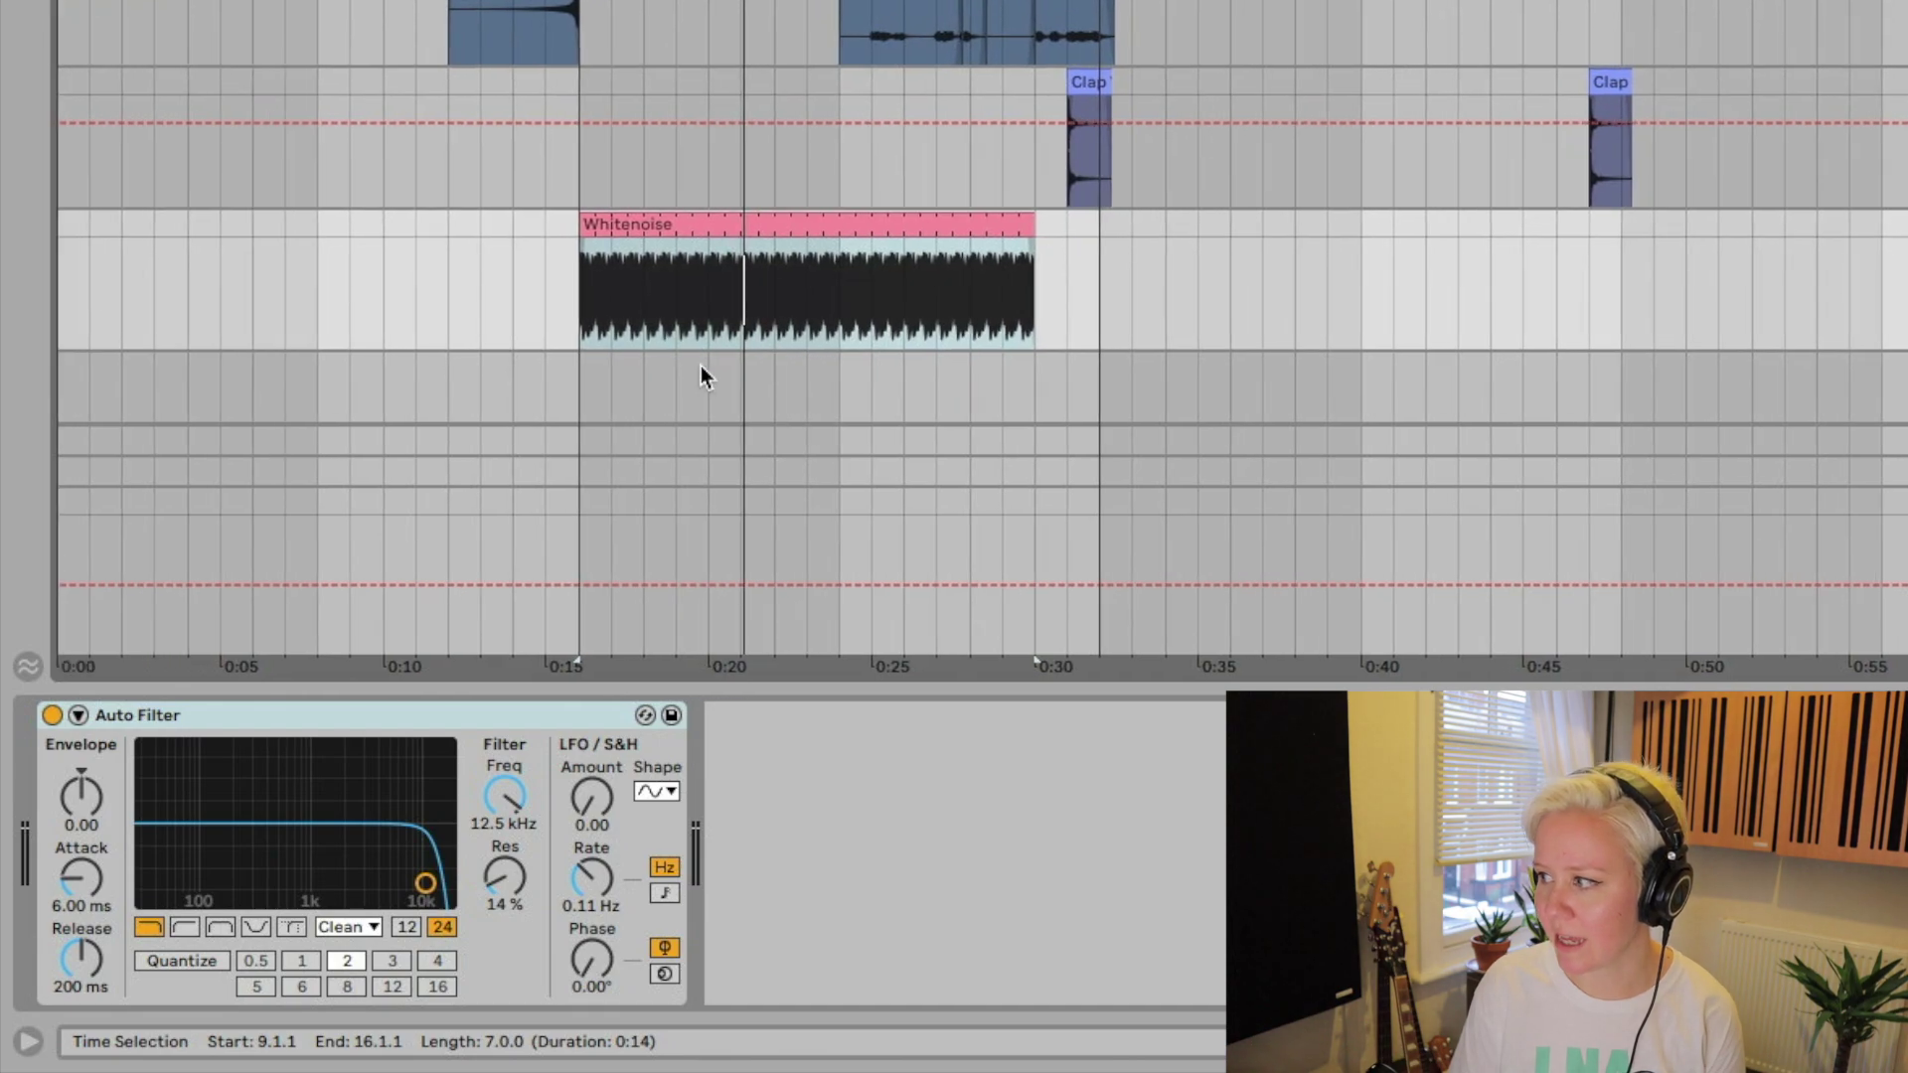
click(509, 804)
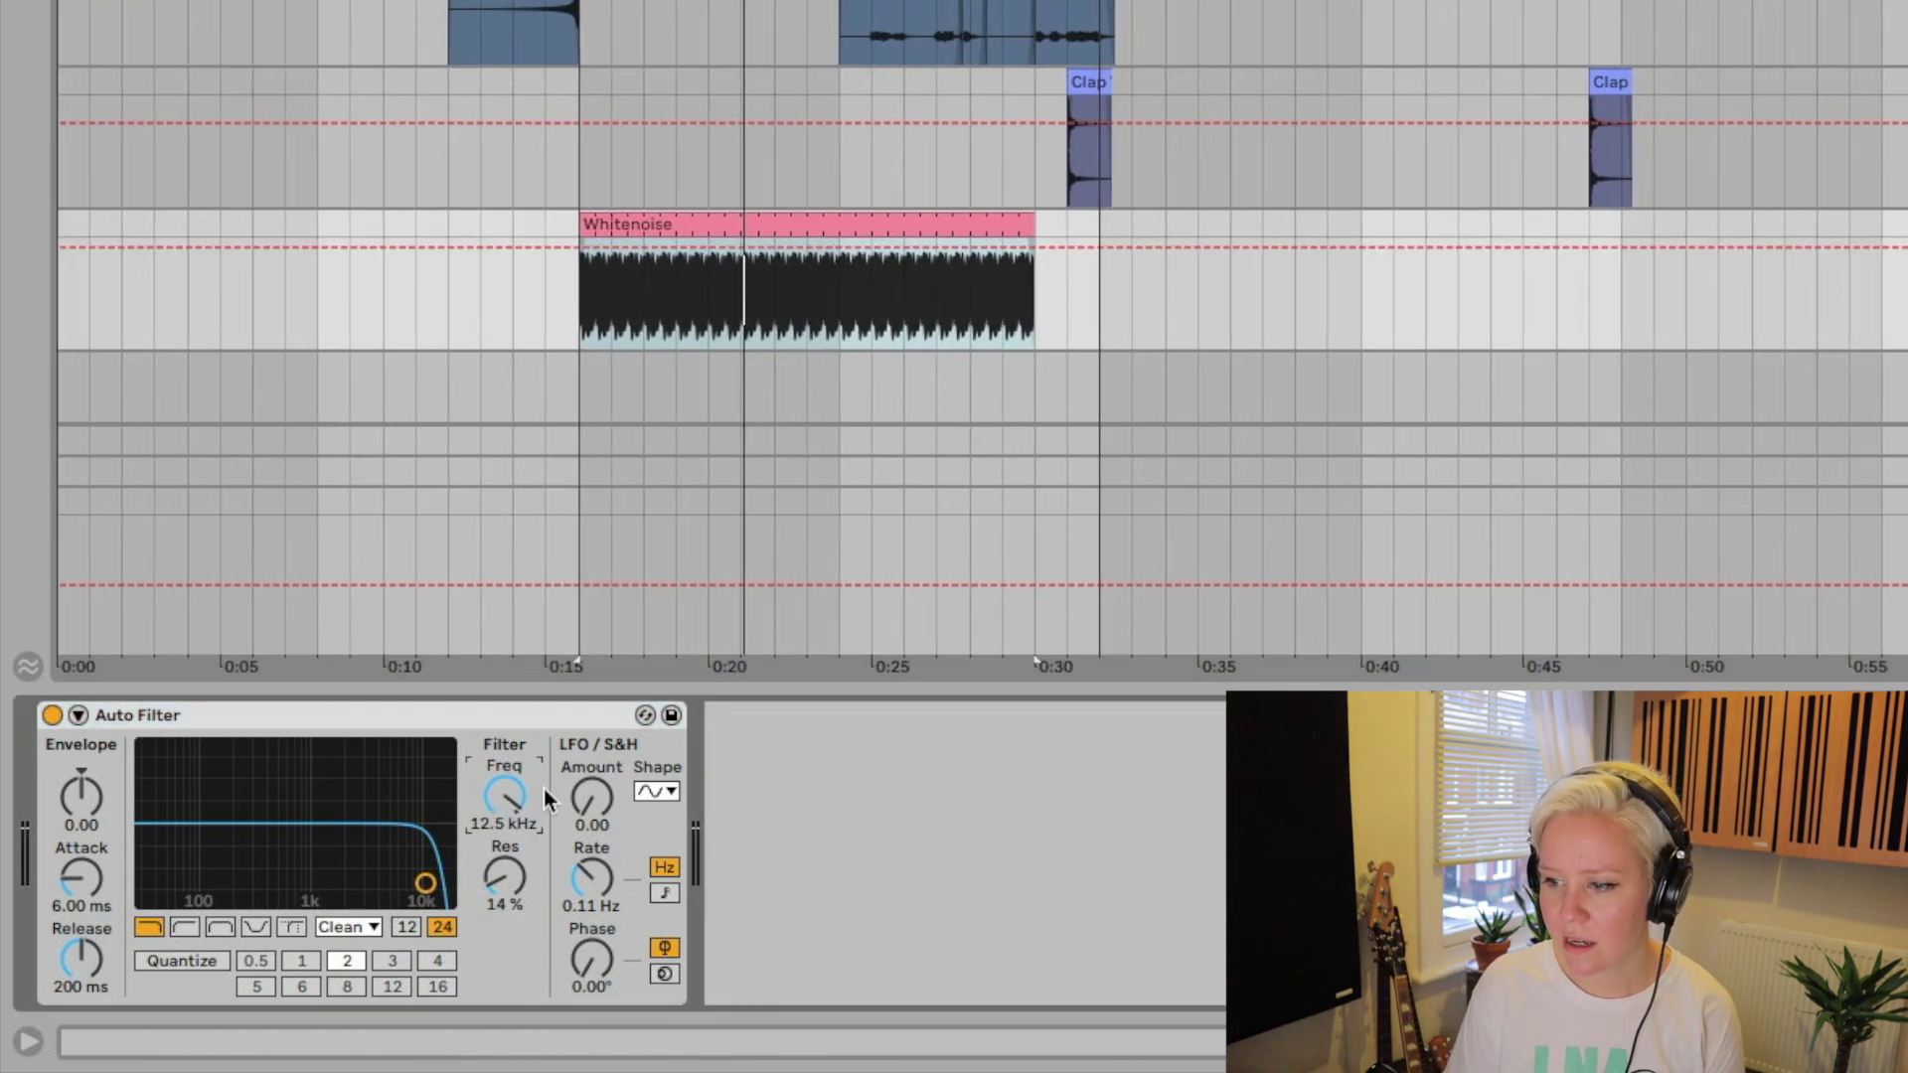
- Automate the Whitenoise filter frequency to rise from about 195 Hz at bar 9 to 12.5 kHz at bar 16, and audition the sweep
click(575, 247)
click(1043, 252)
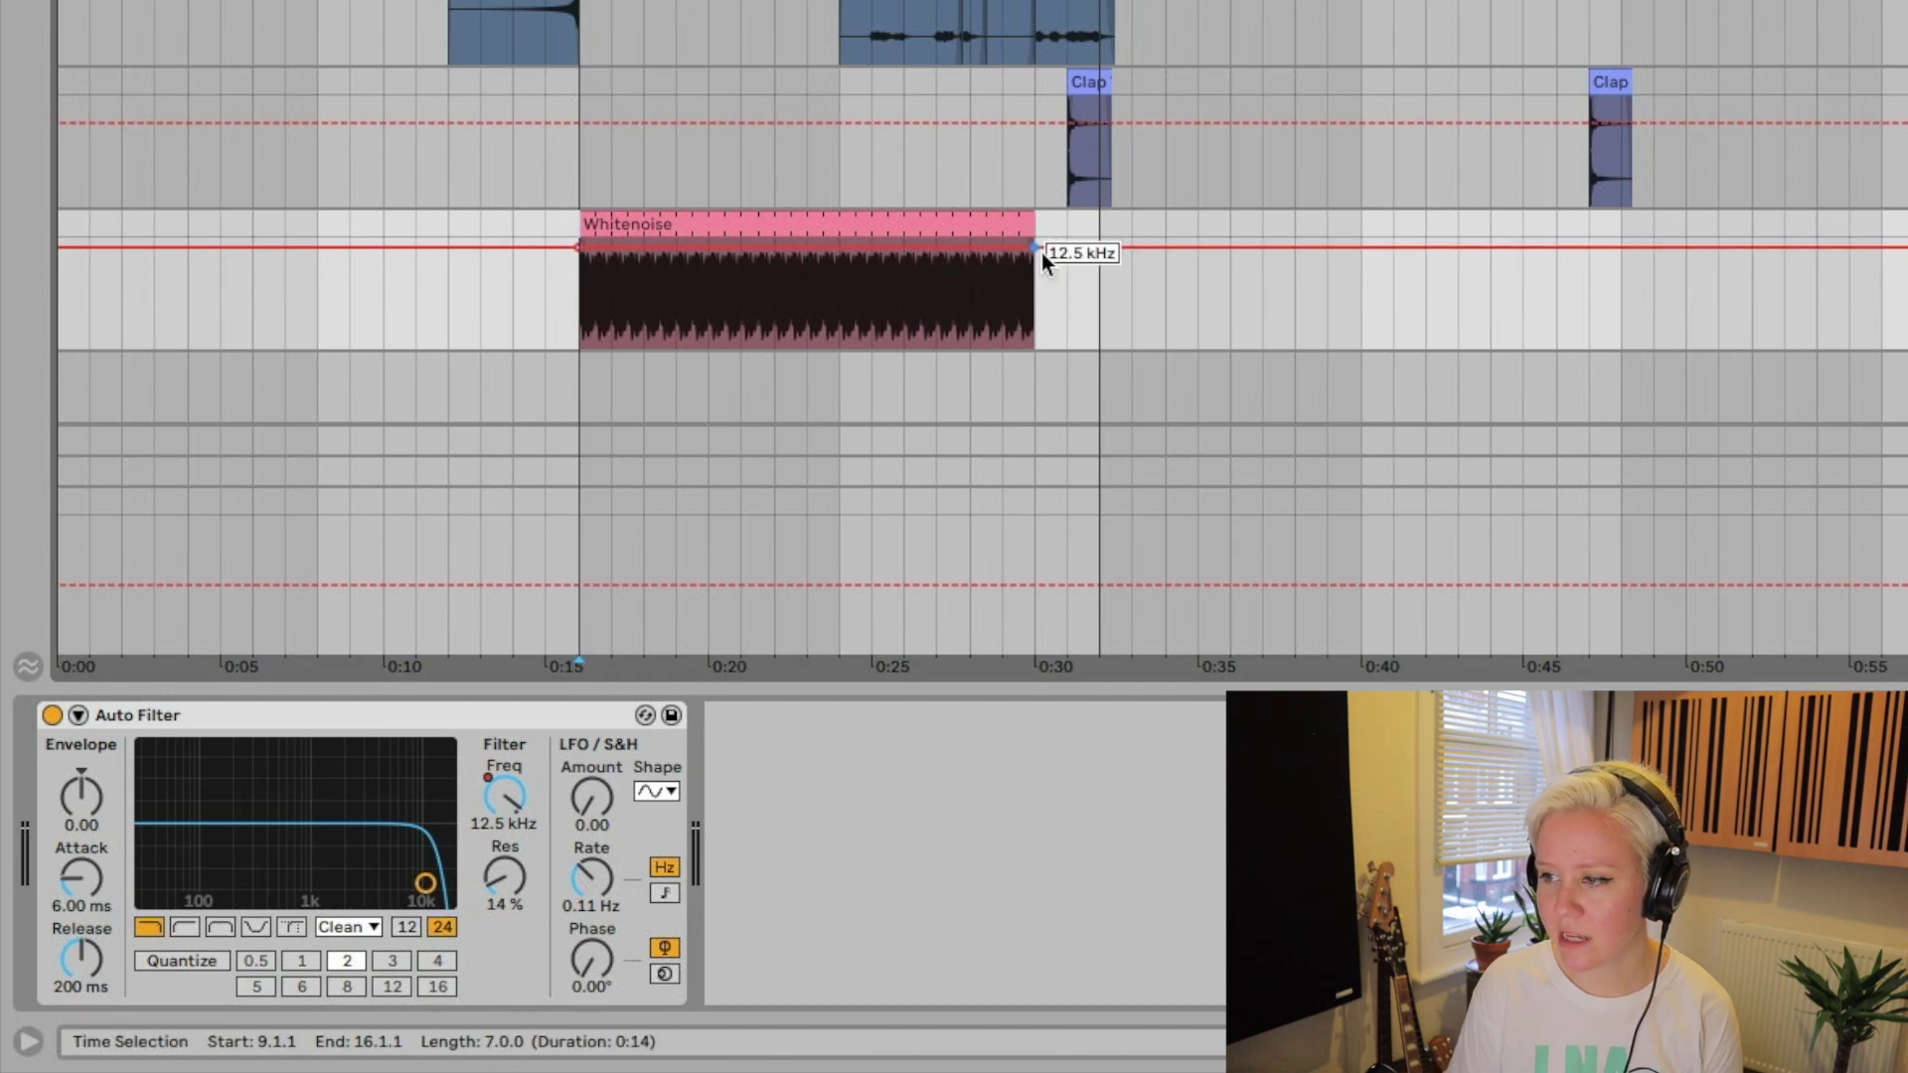
drag(580, 248, 581, 320)
key(space)
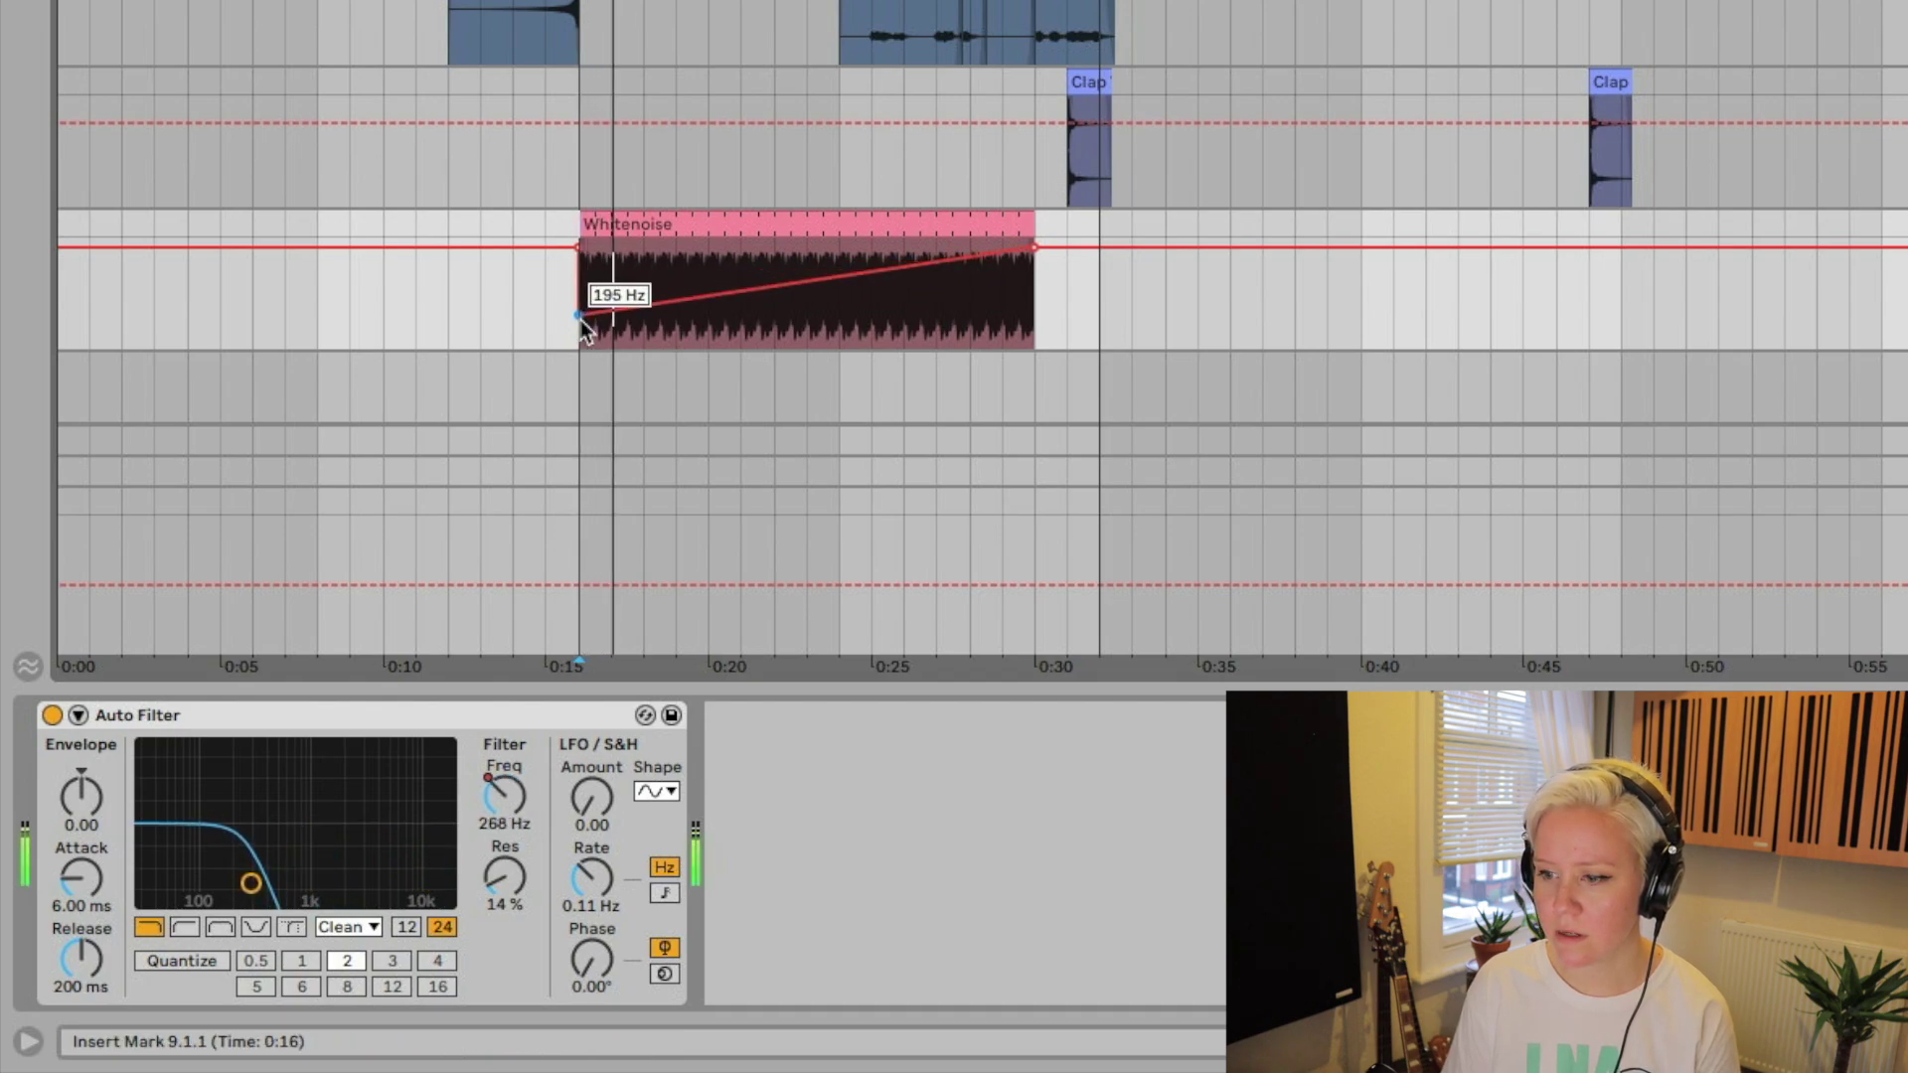
- Lower the Whitenoise filter sweep's starting frequency at bar 9 to about 124 Hz and set the LFO amount to 22.9 with a sine shape
drag(581, 319, 580, 327)
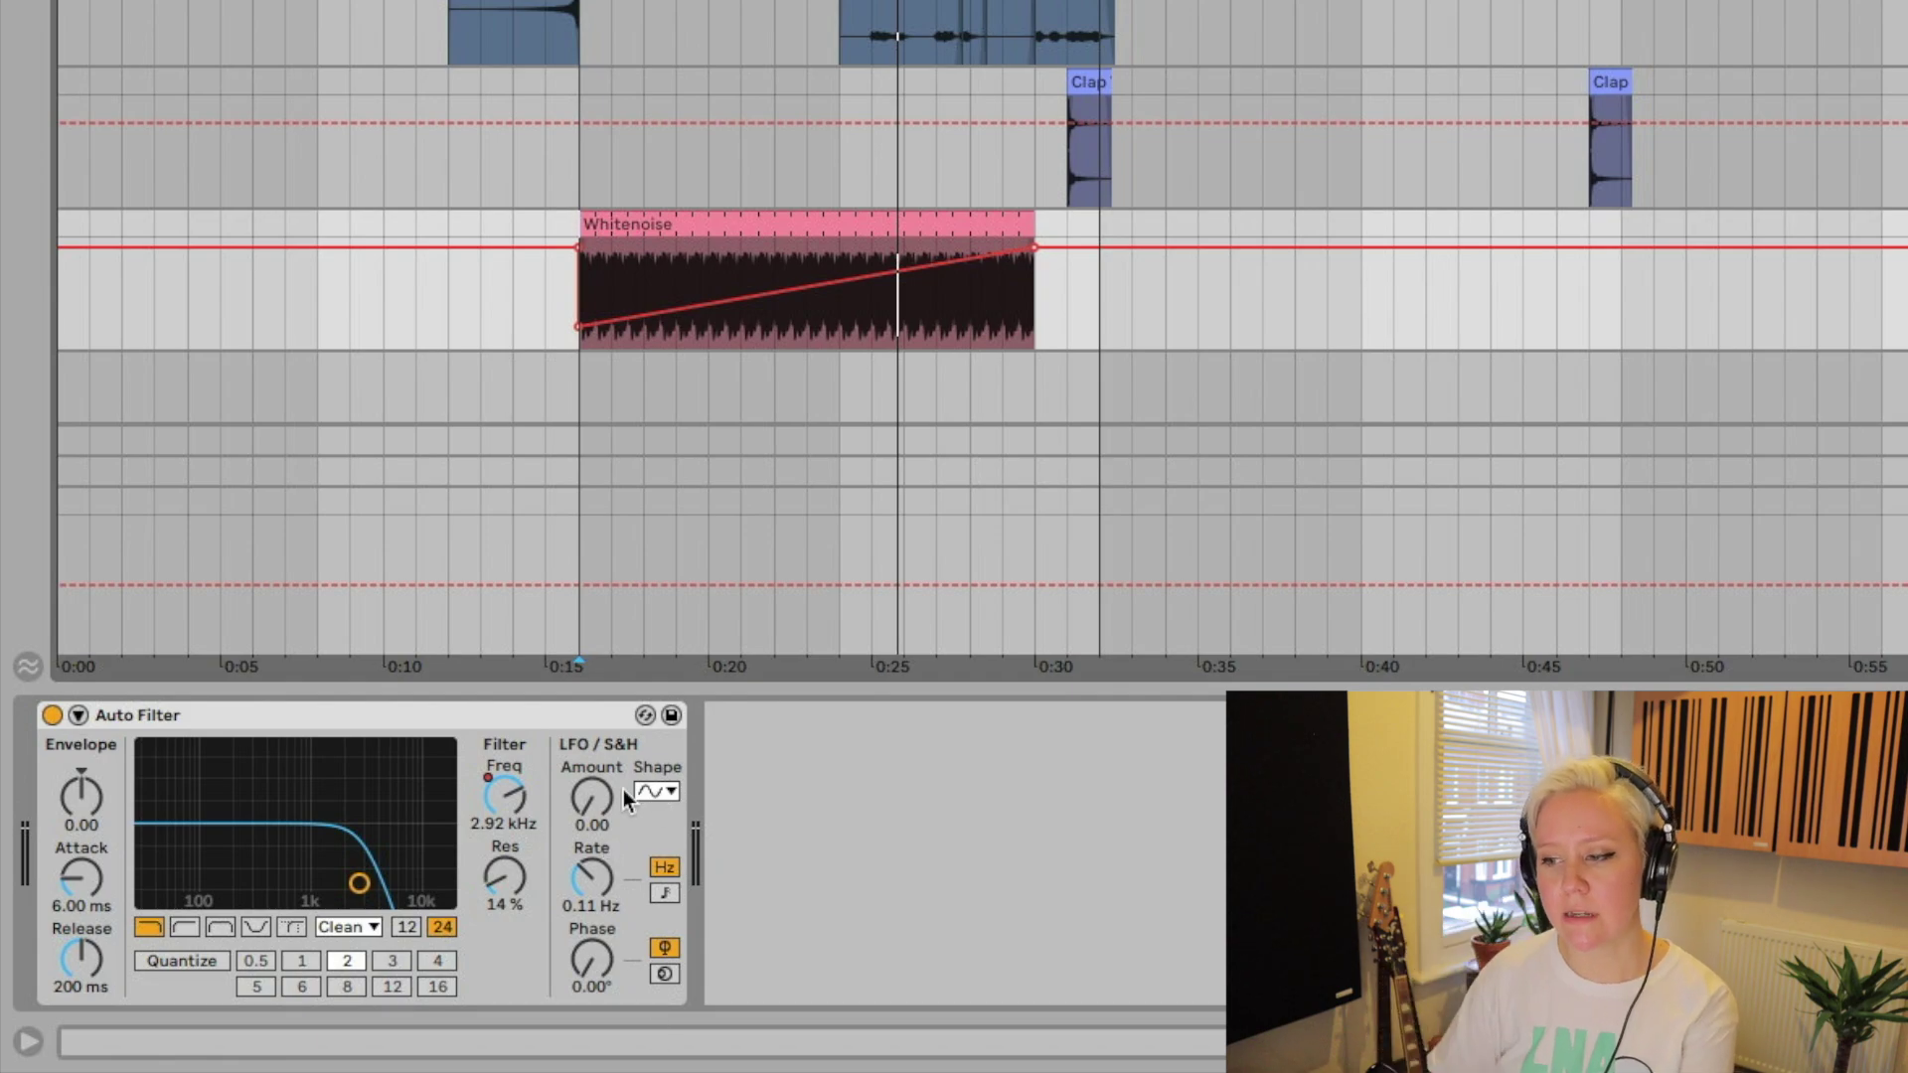
click(593, 796)
drag(593, 796, 593, 769)
click(674, 793)
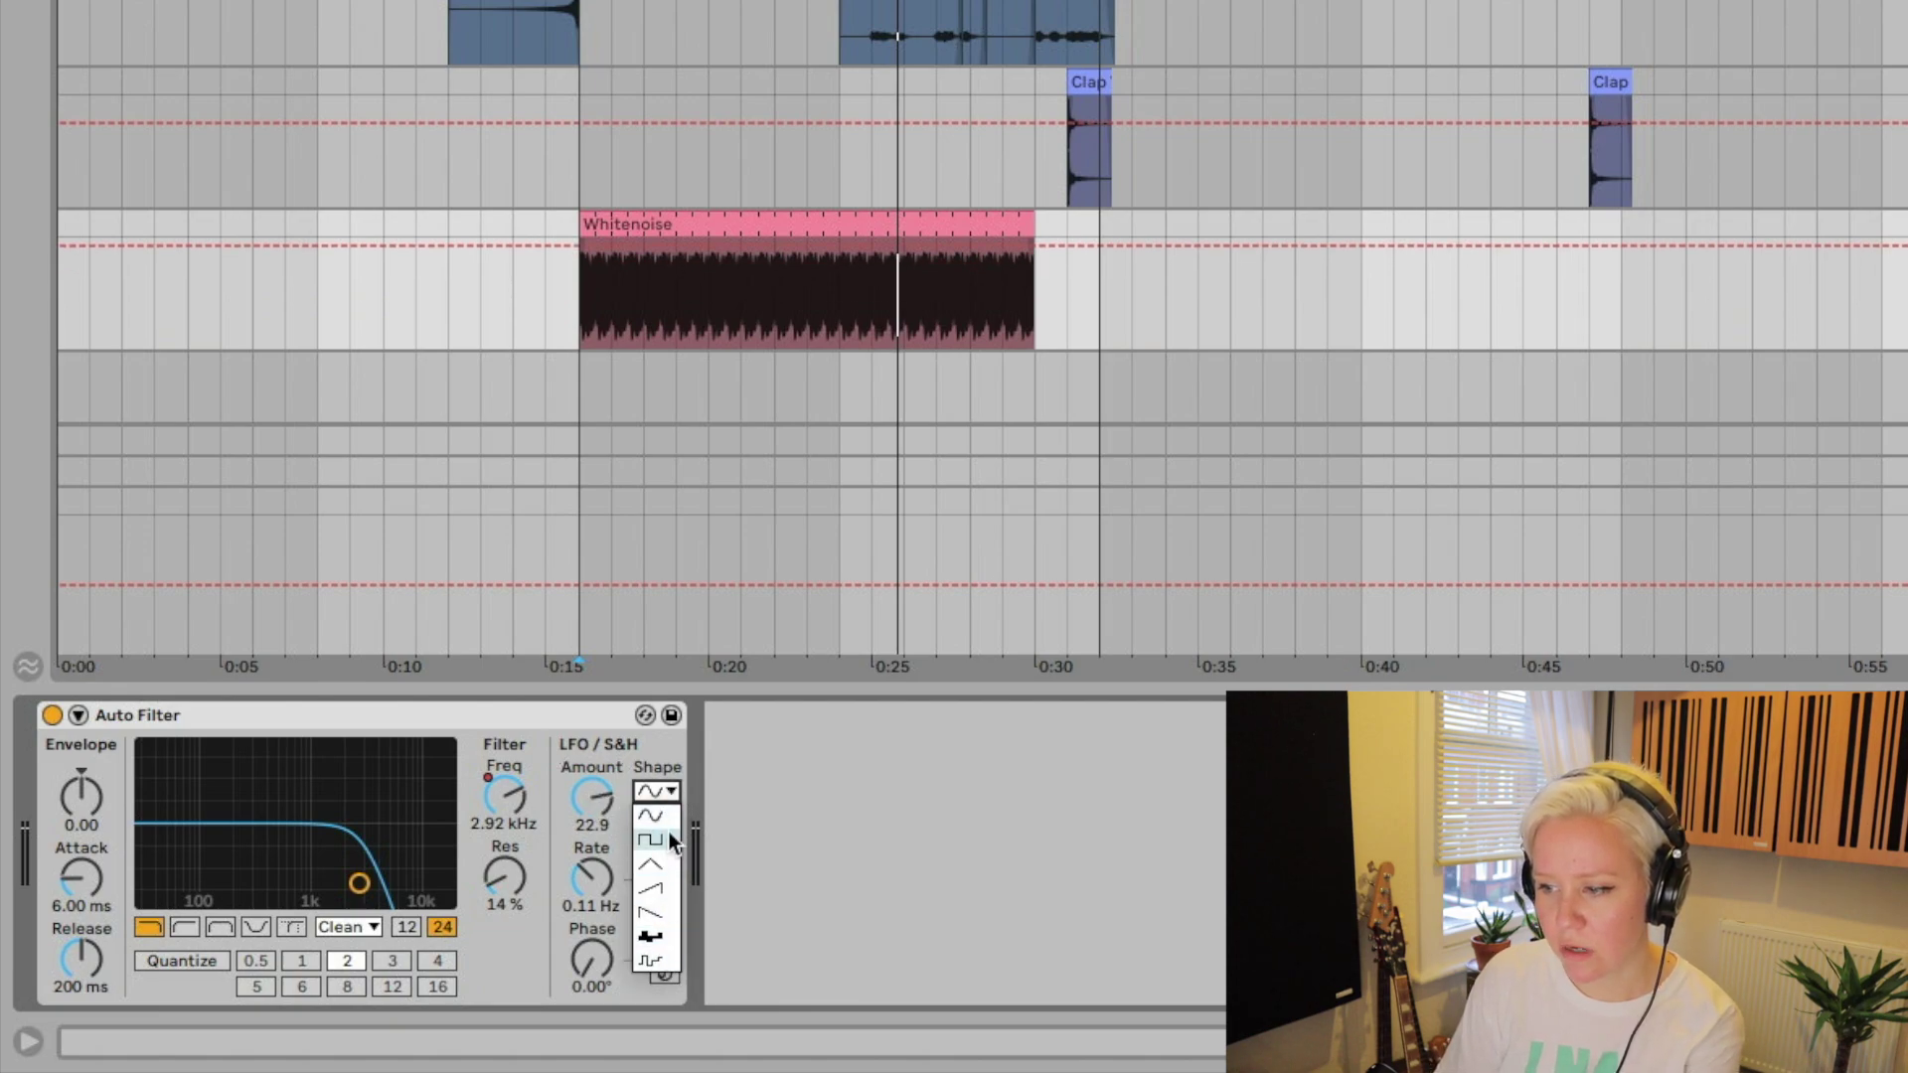
click(664, 815)
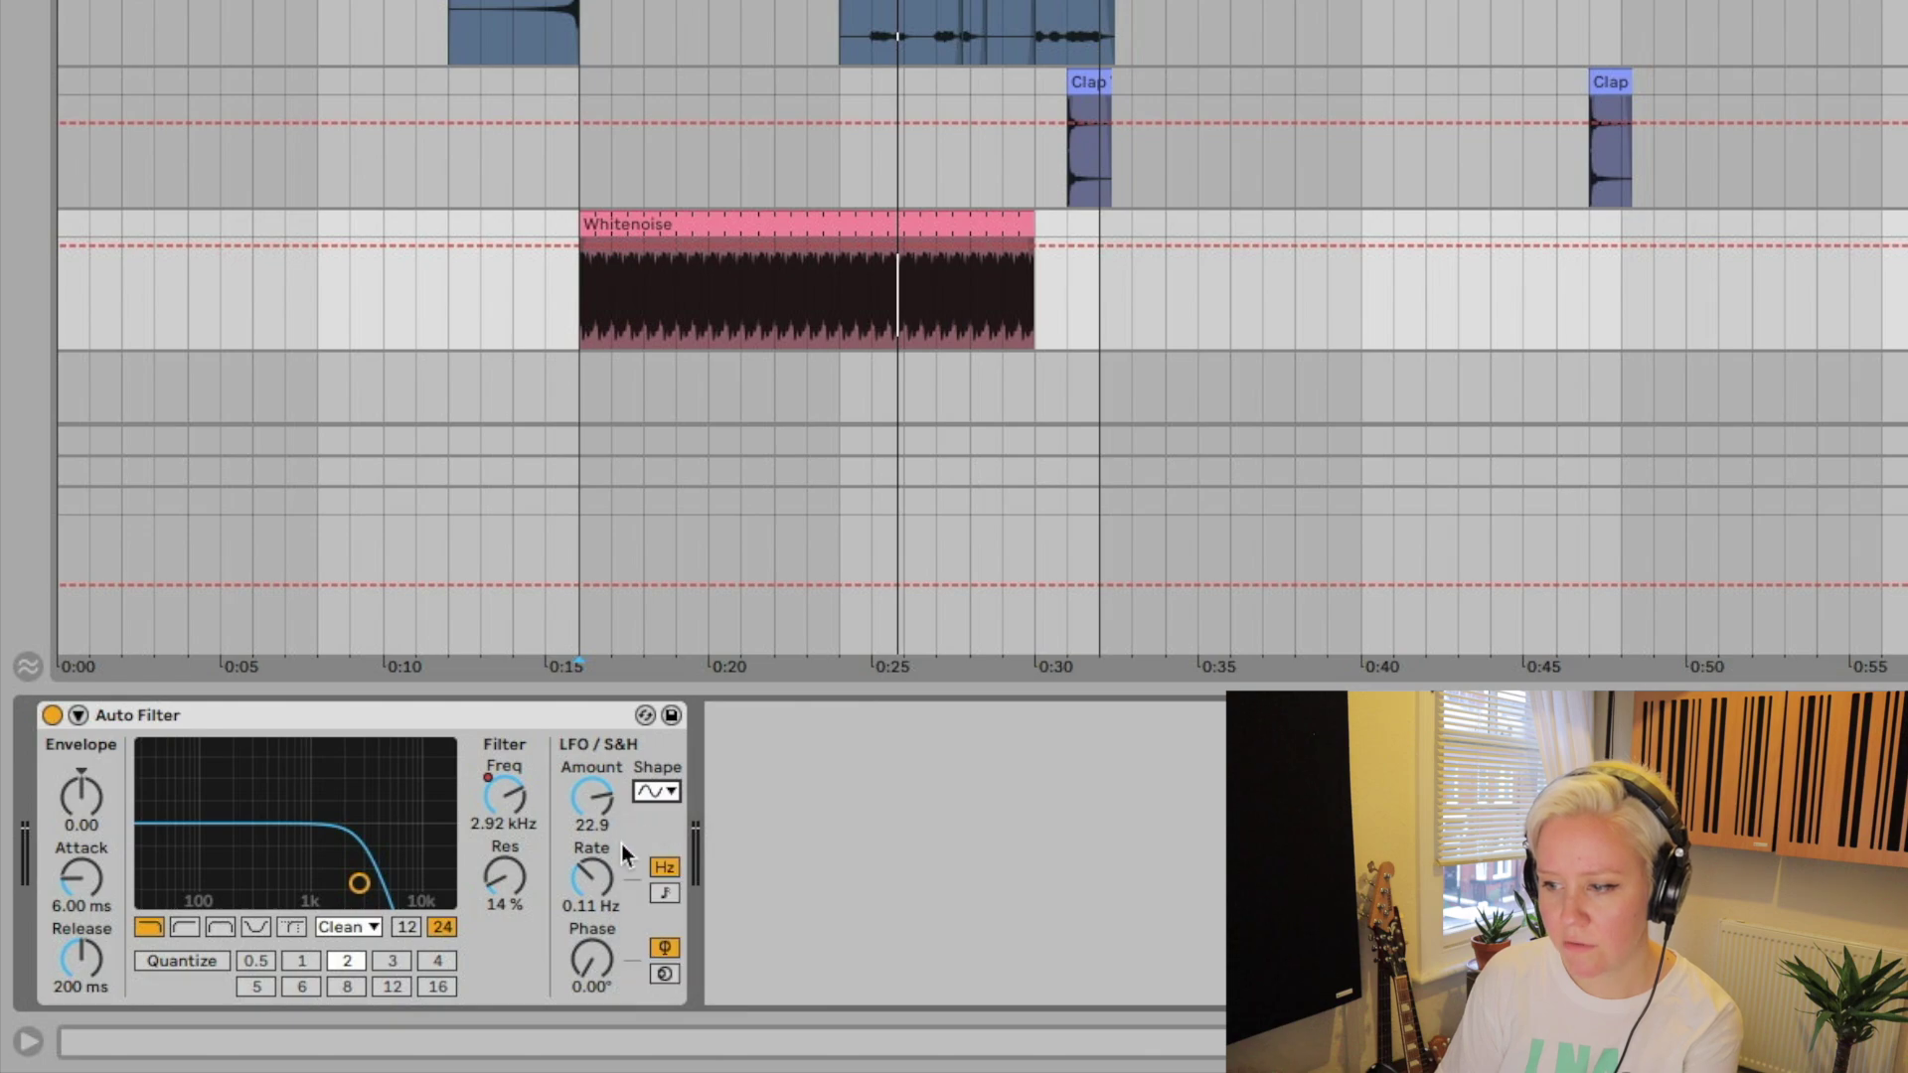
- Switch the Auto Filter's LFO rate to tempo sync and audition the white noise riser
click(666, 892)
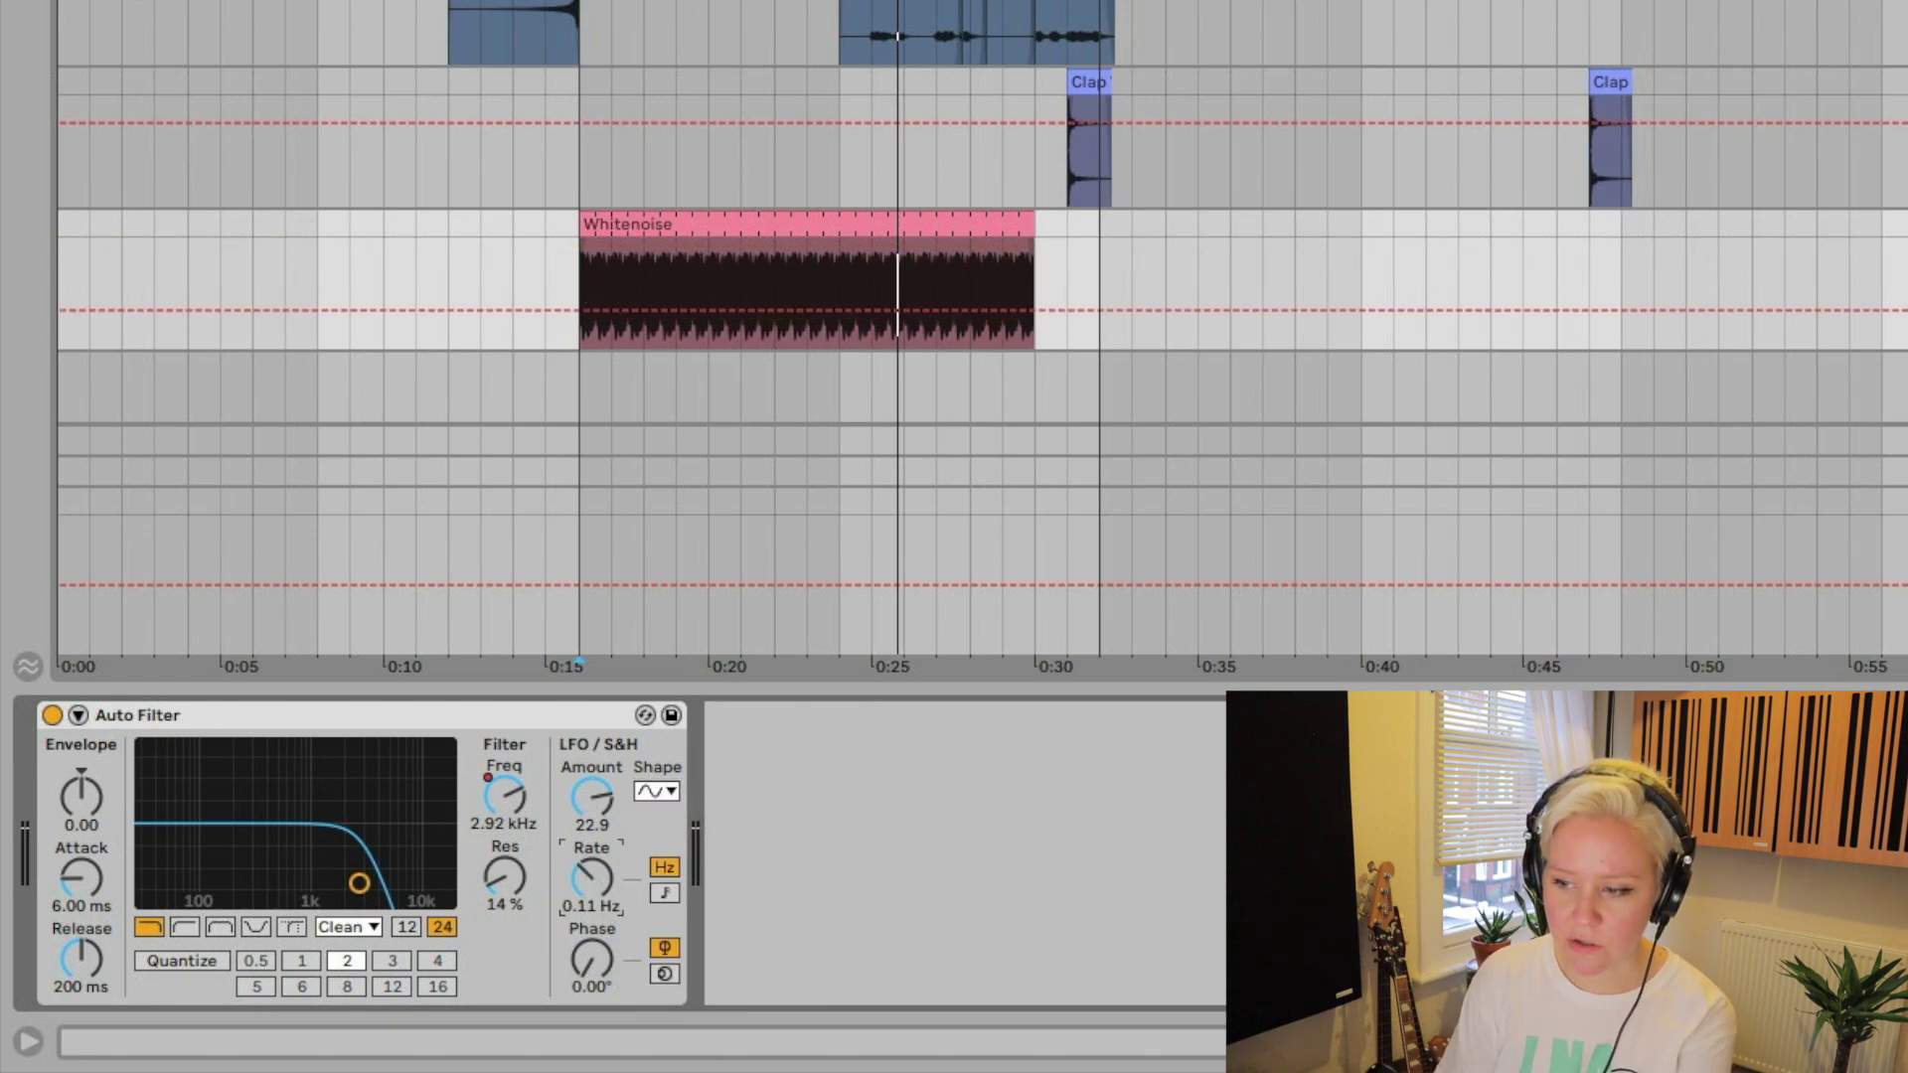
click(665, 893)
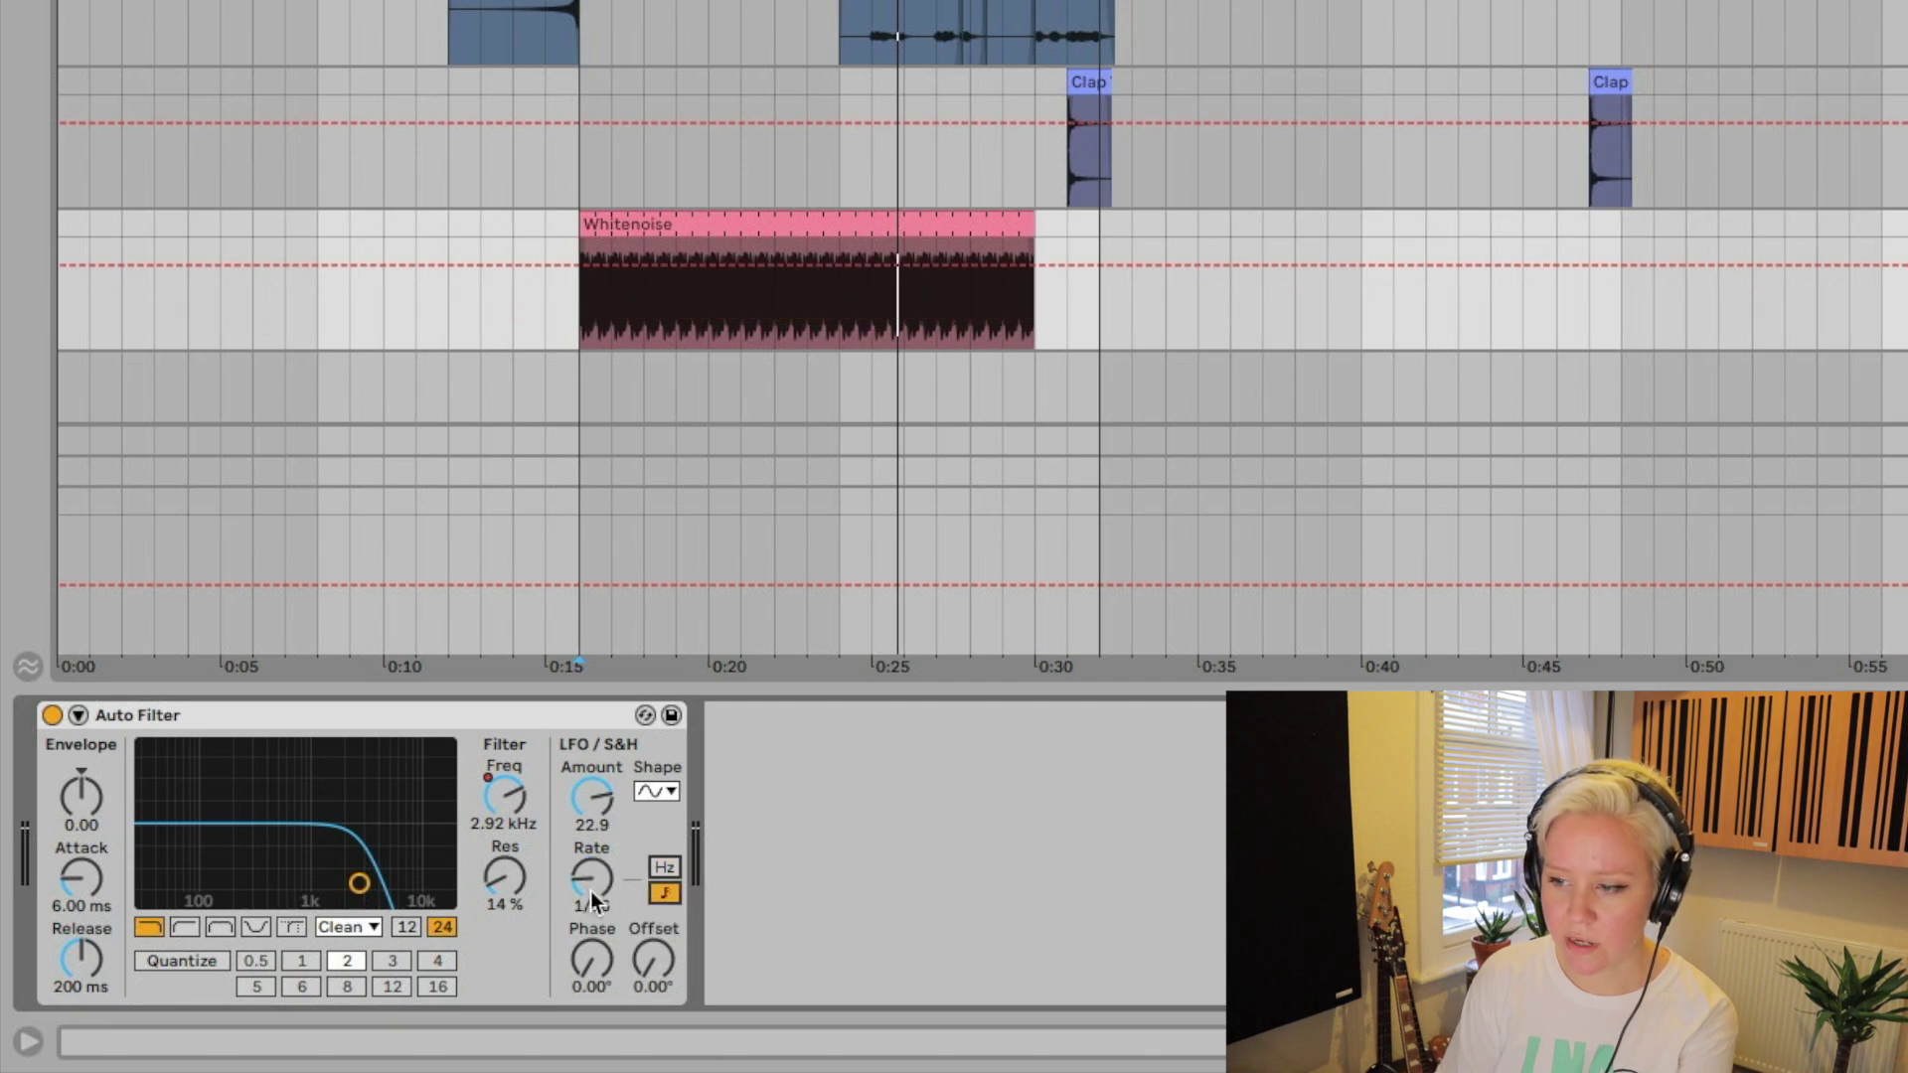
key(space)
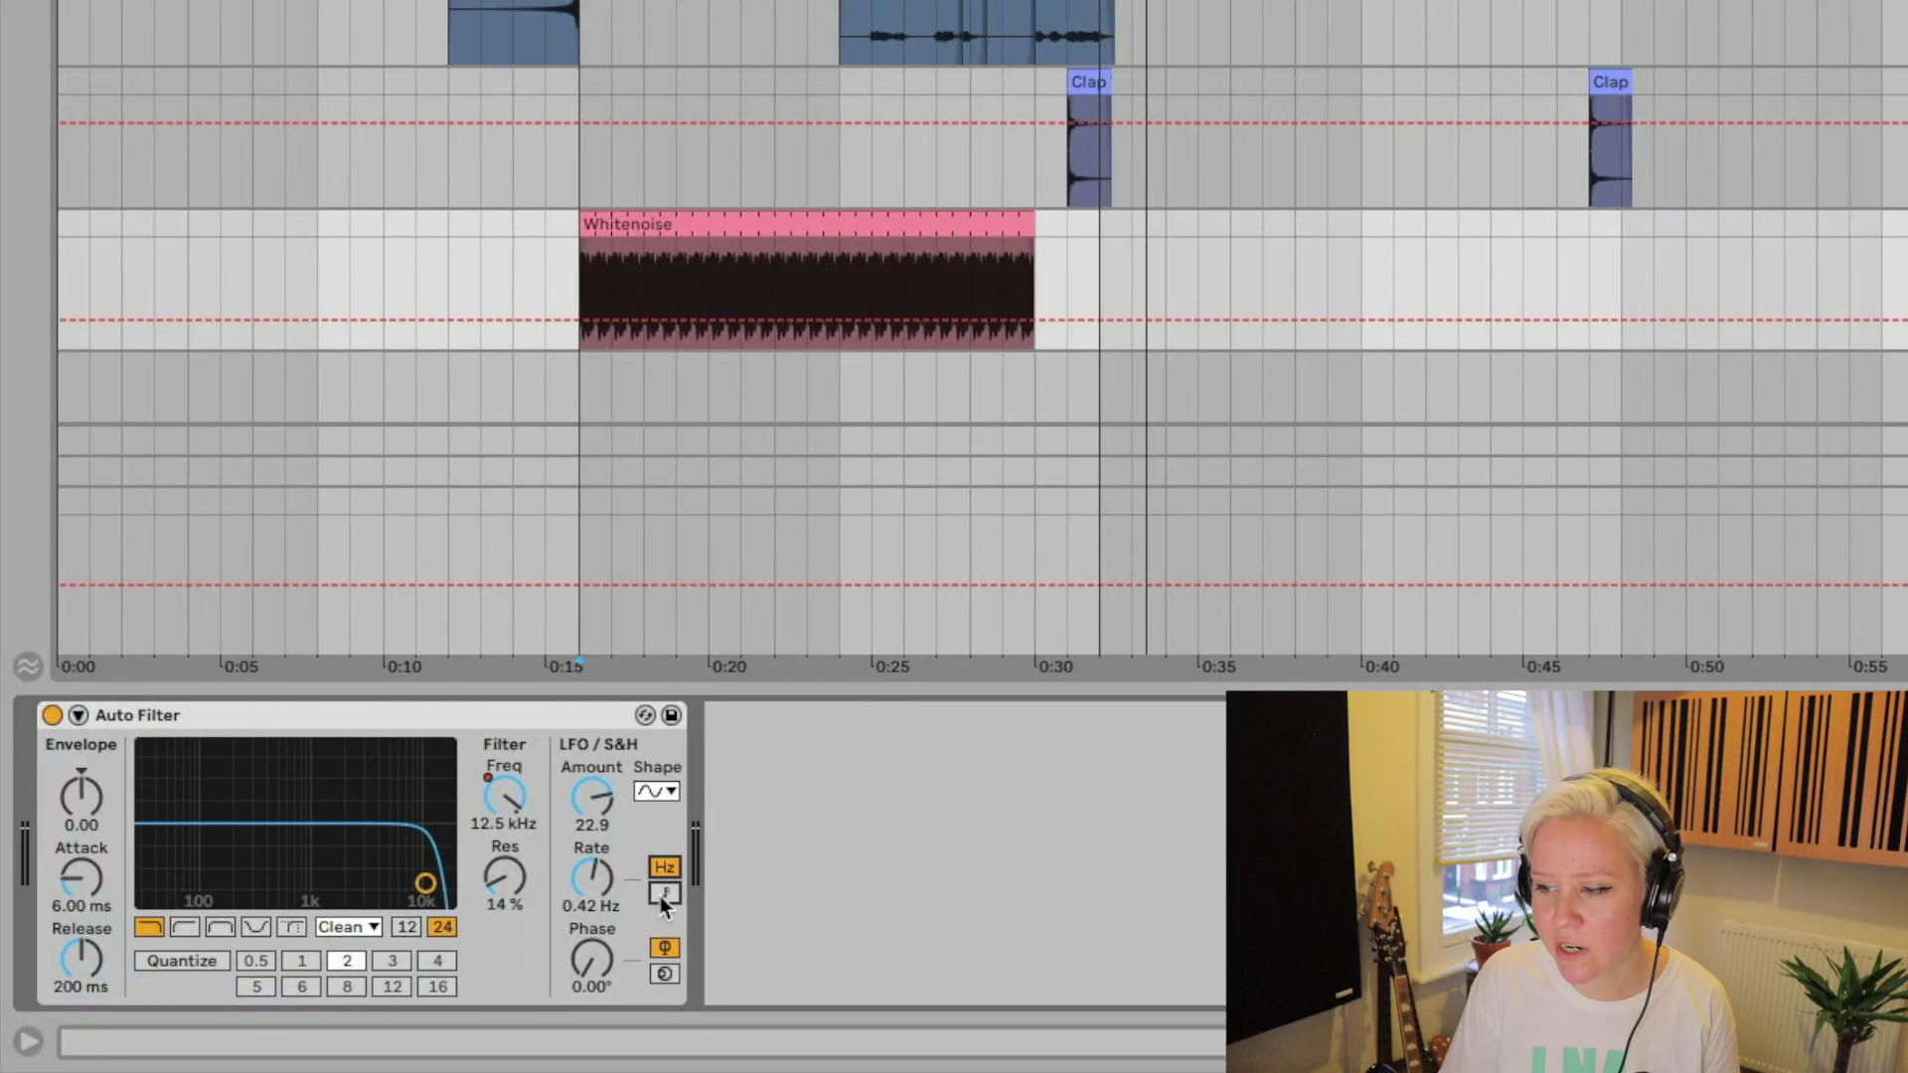
- Automate the LFO rate in Hz to rise from about 0.02 Hz at bar 9 until bar 16, dropping back by bar 17
click(594, 879)
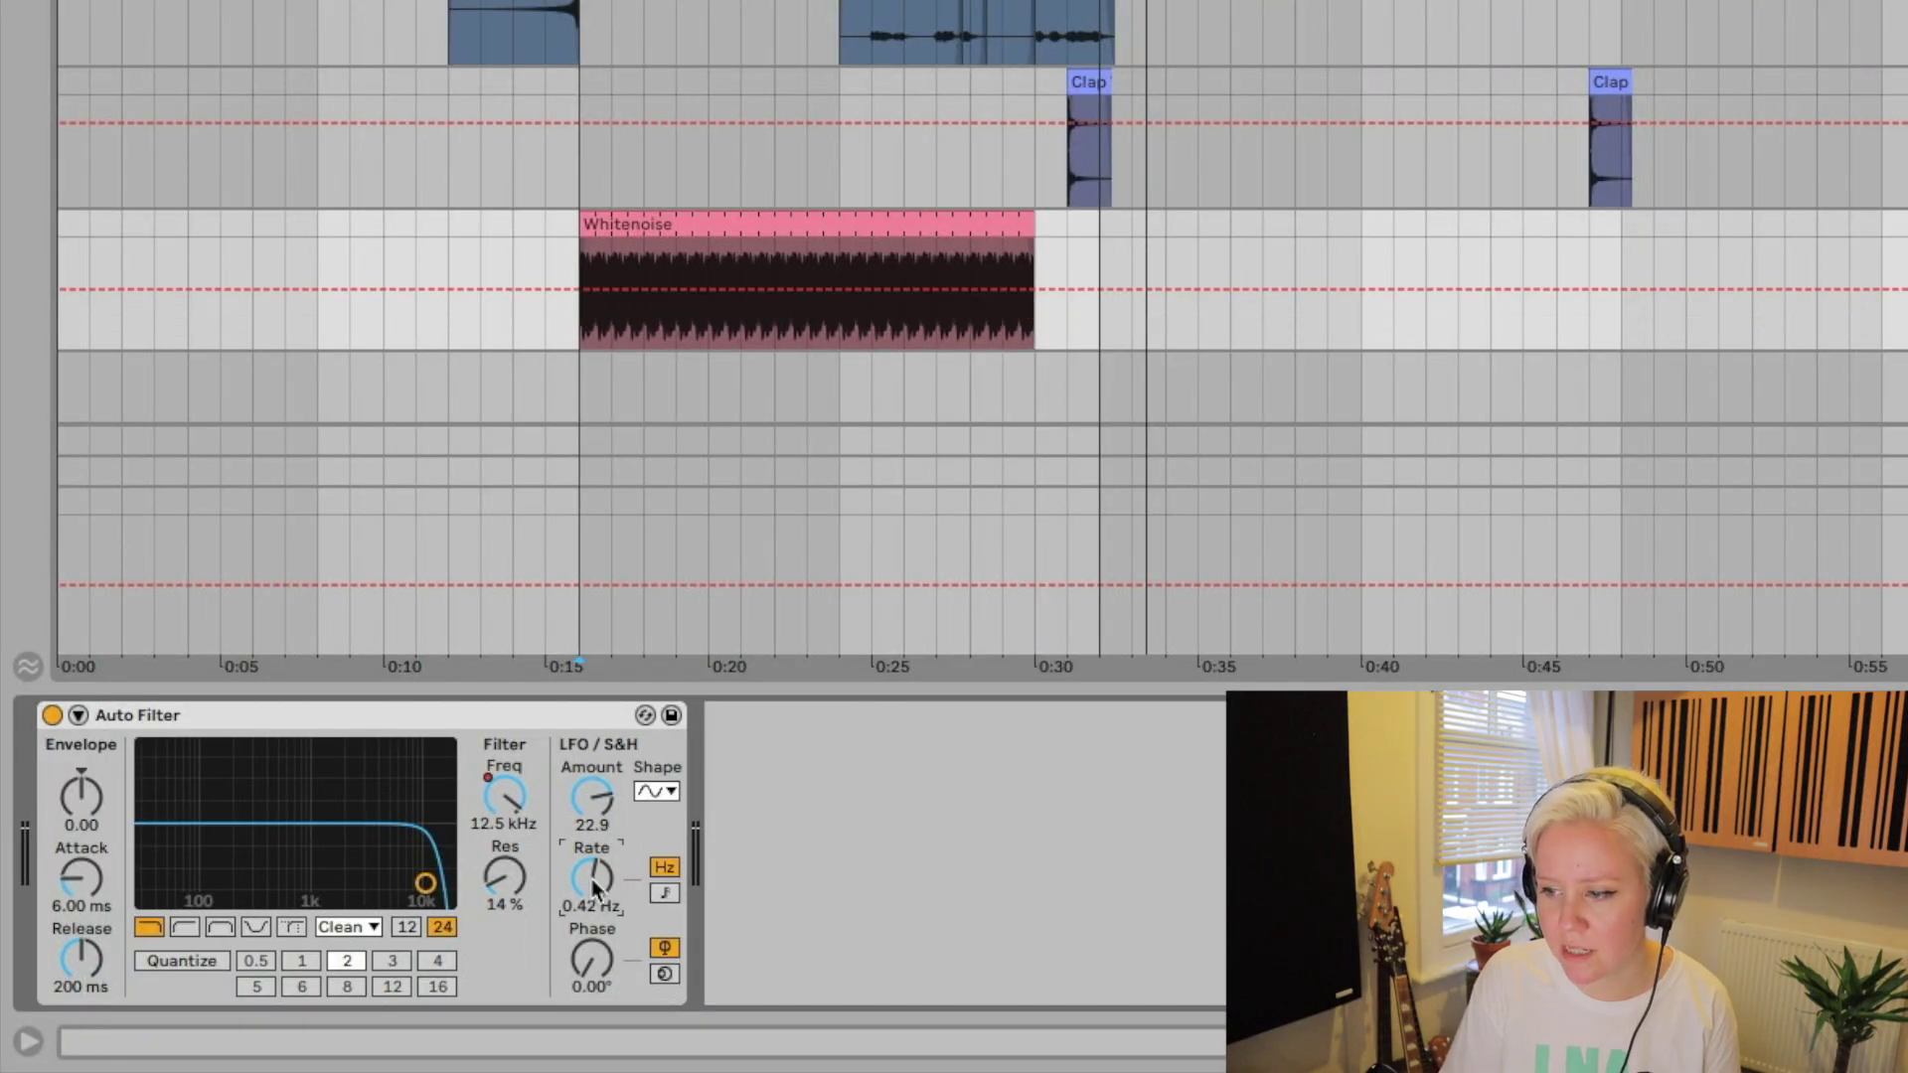
click(581, 339)
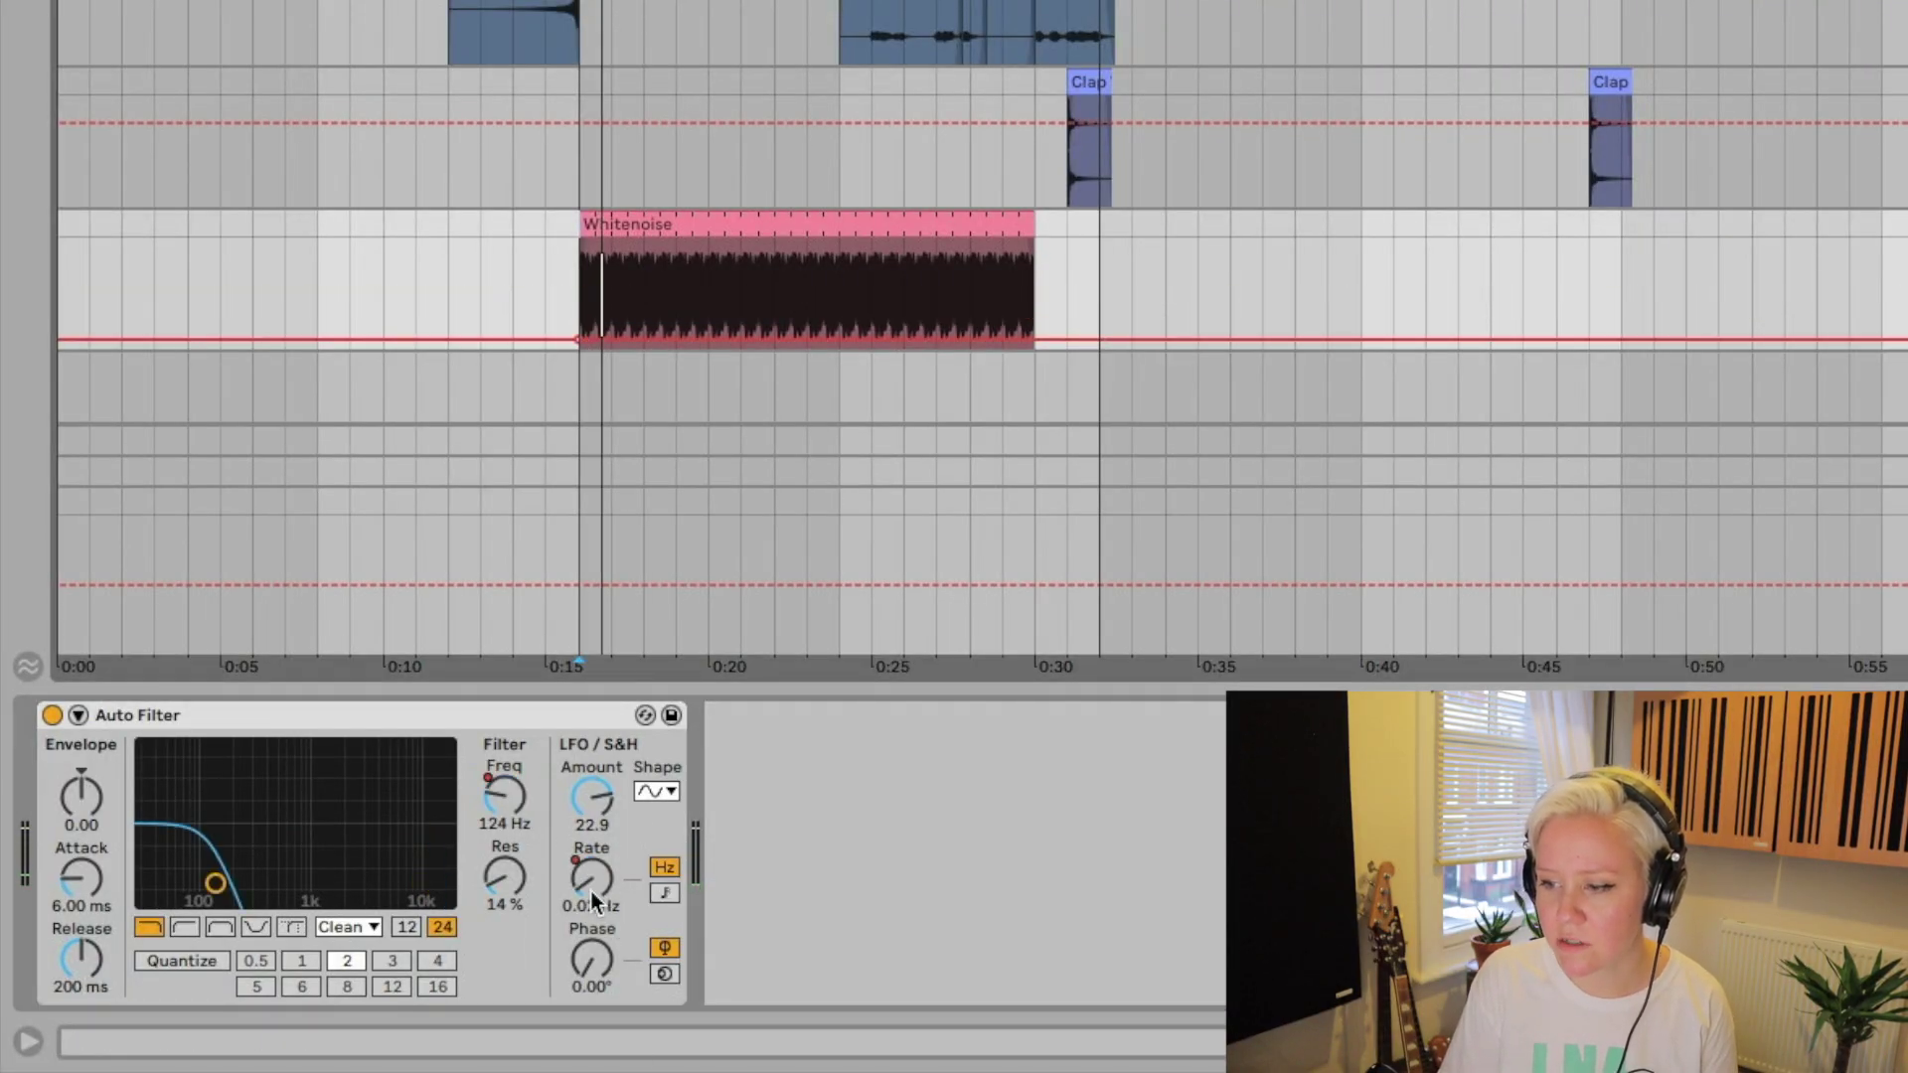
drag(1034, 339, 1099, 347)
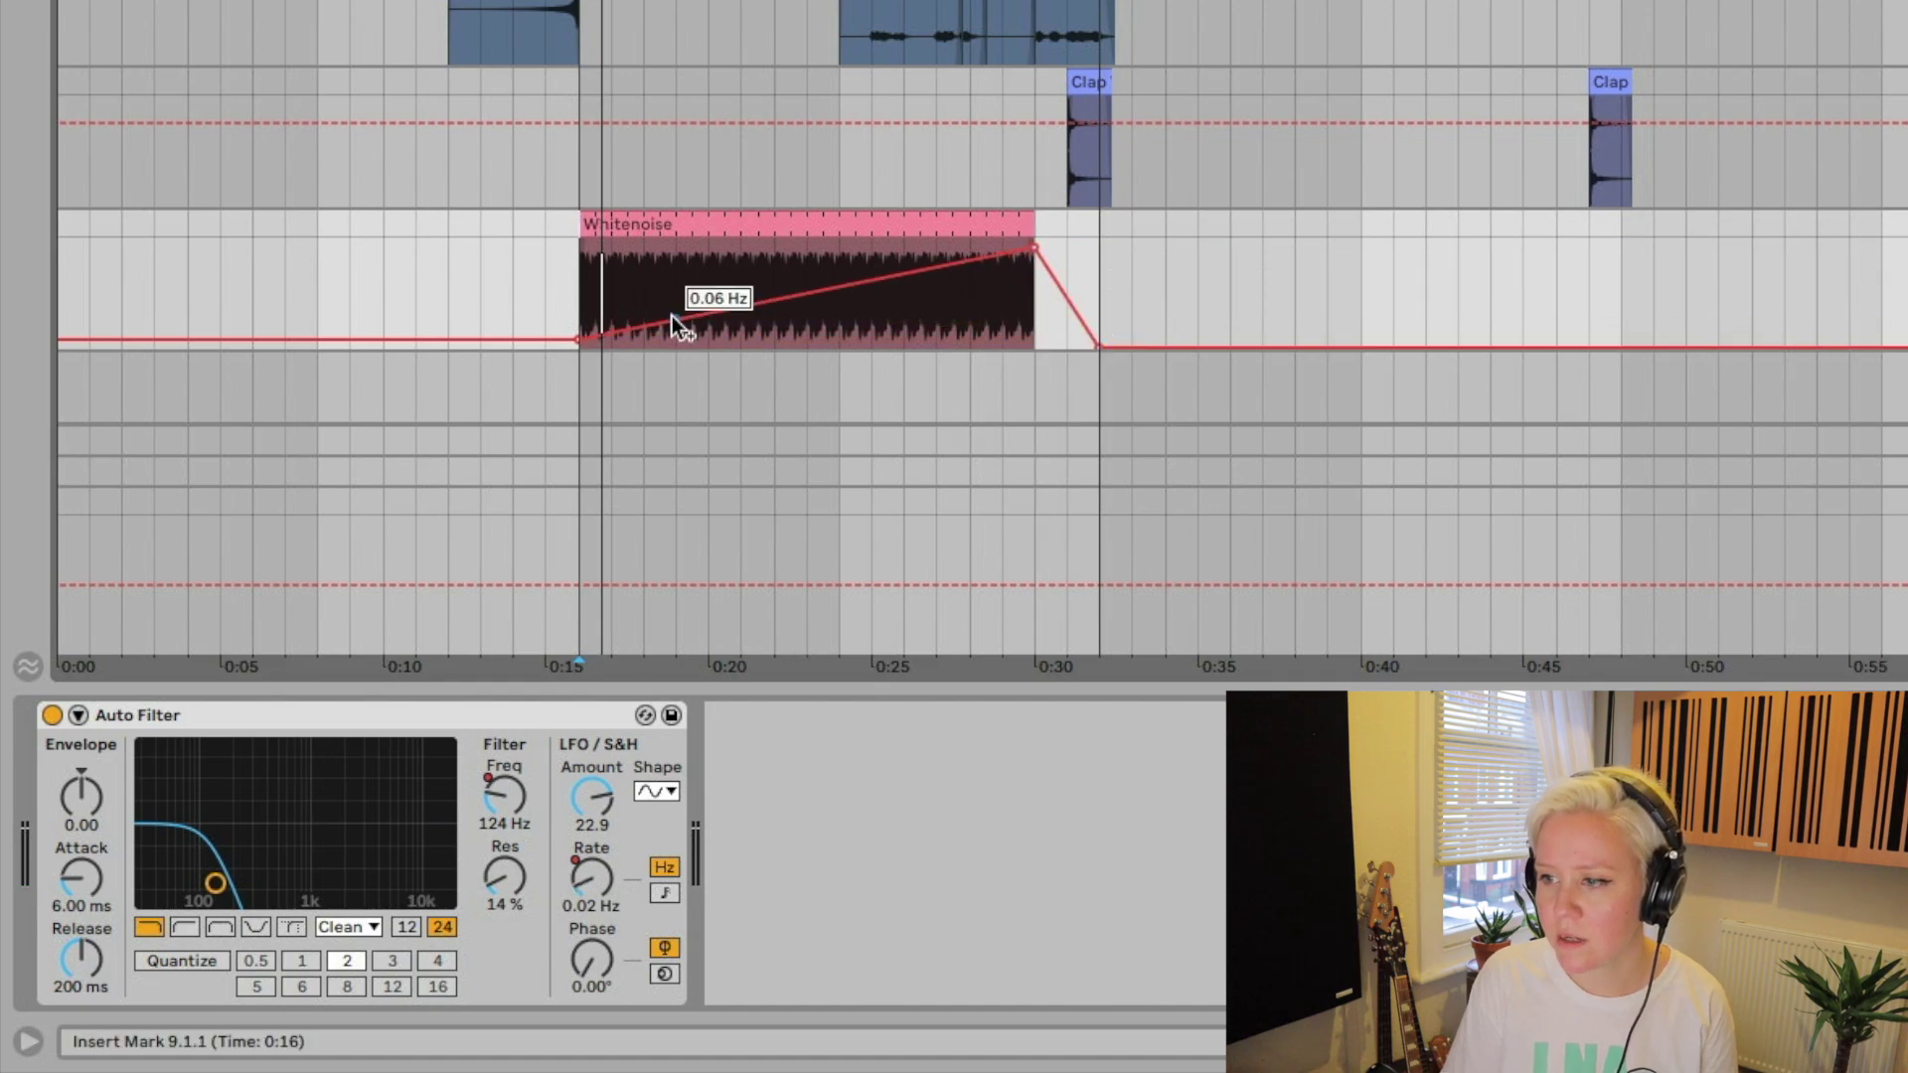
drag(672, 316, 825, 272)
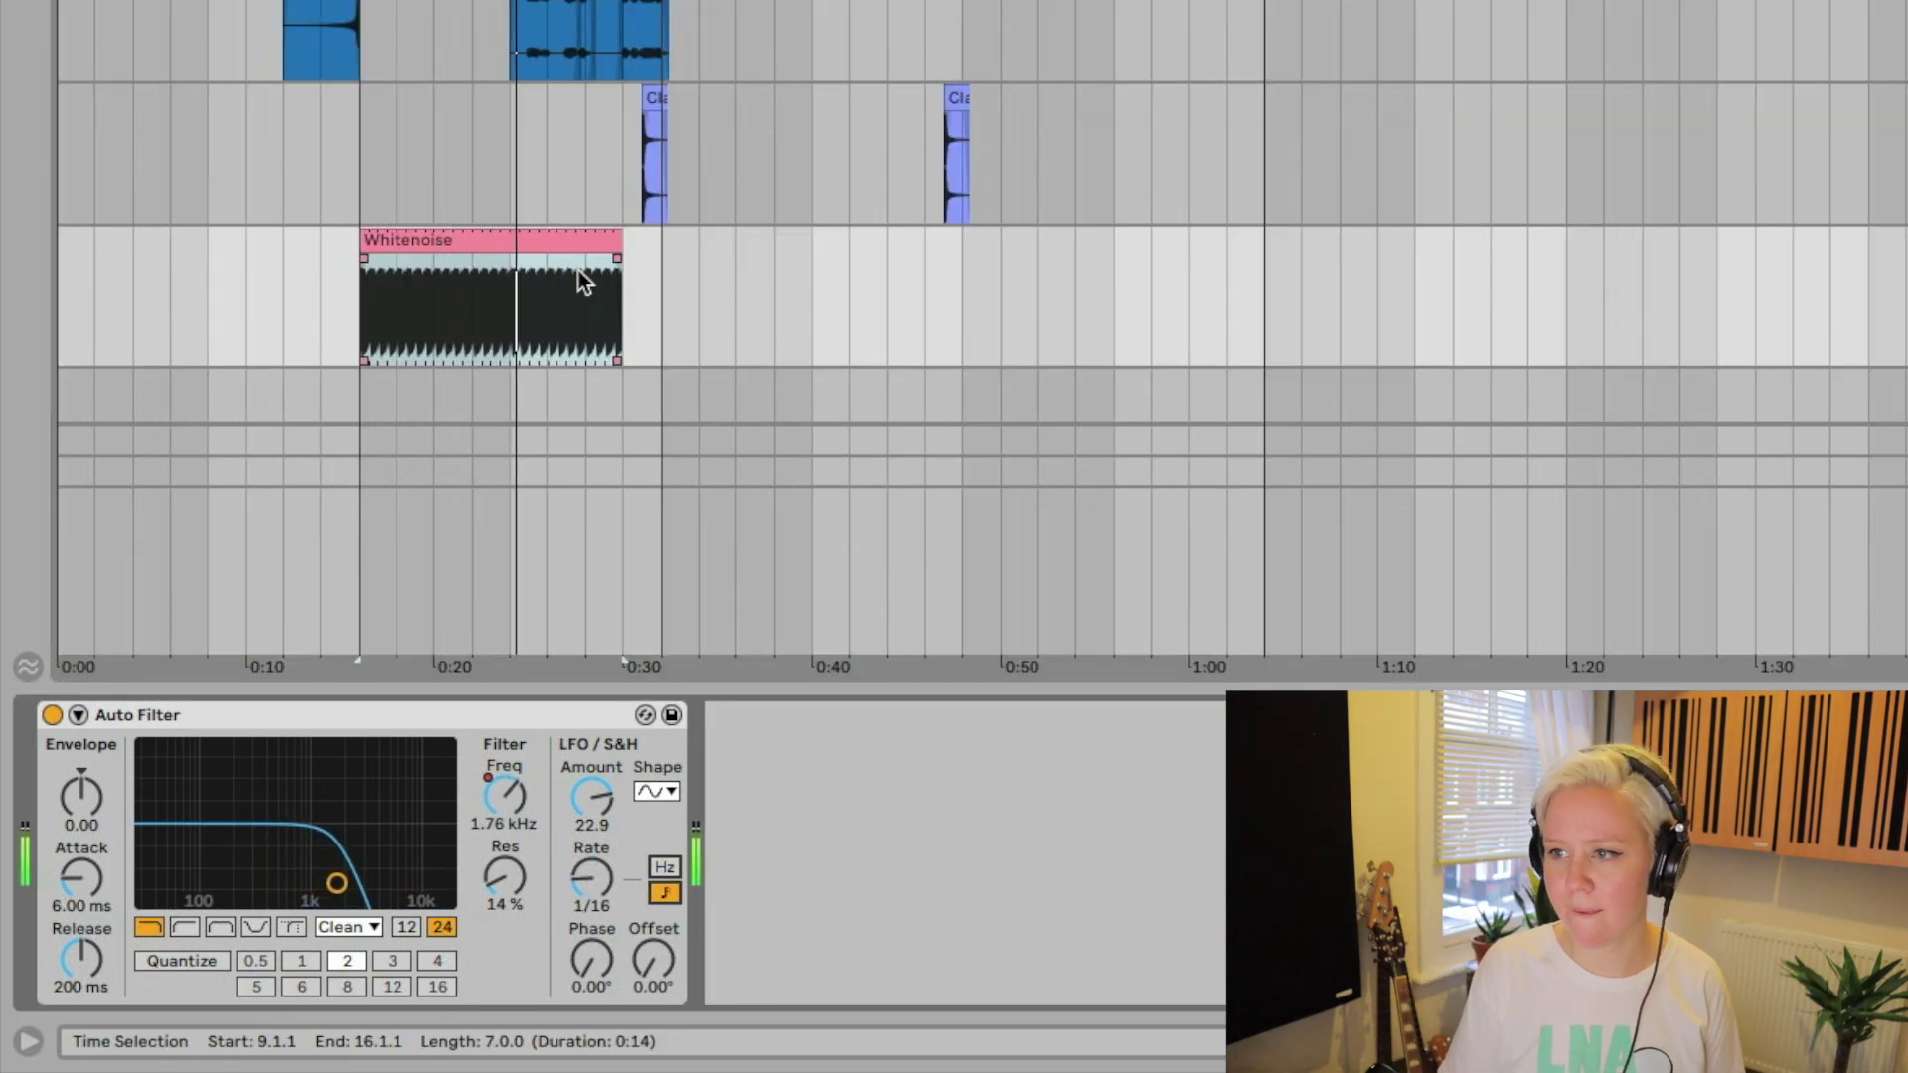
- Lower the Whitenoise track's volume to -13.5 dB in the mixer and return to the arrangement
key(Tab)
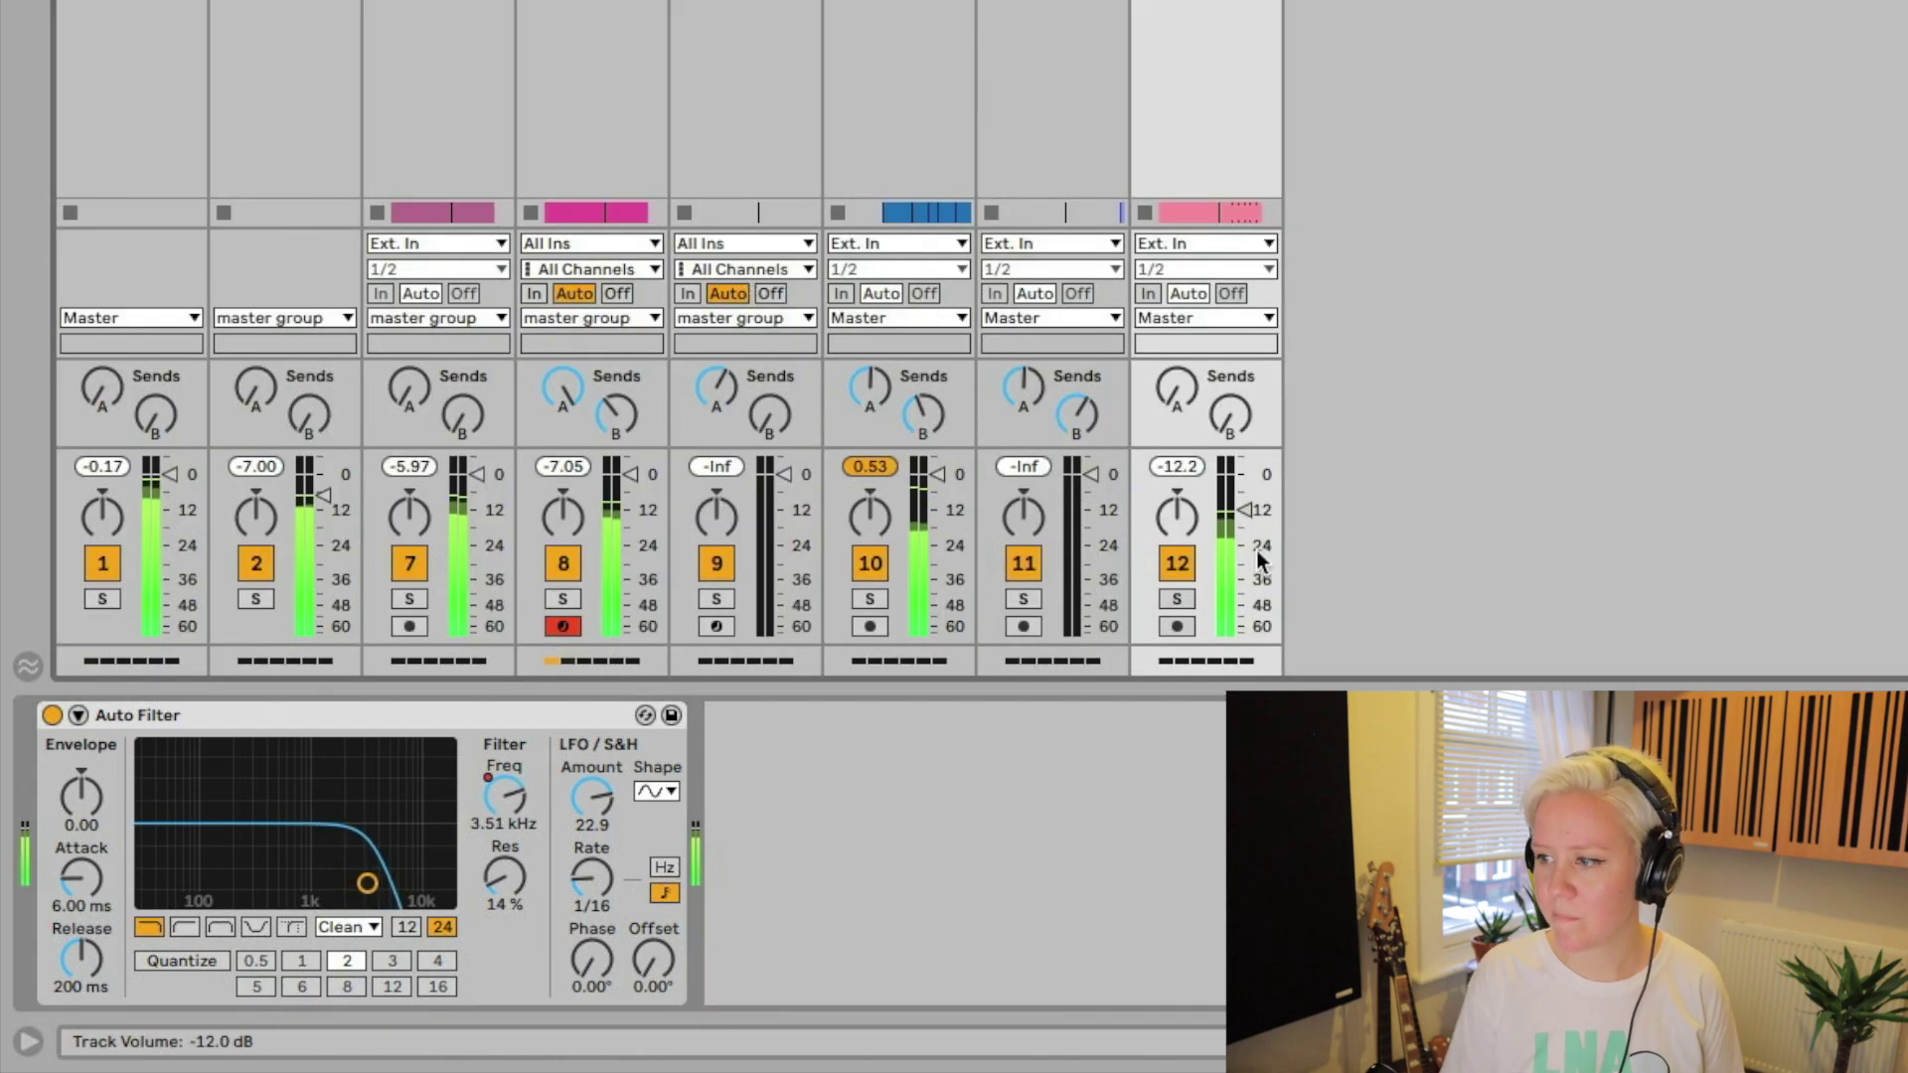
drag(1256, 516, 1256, 521)
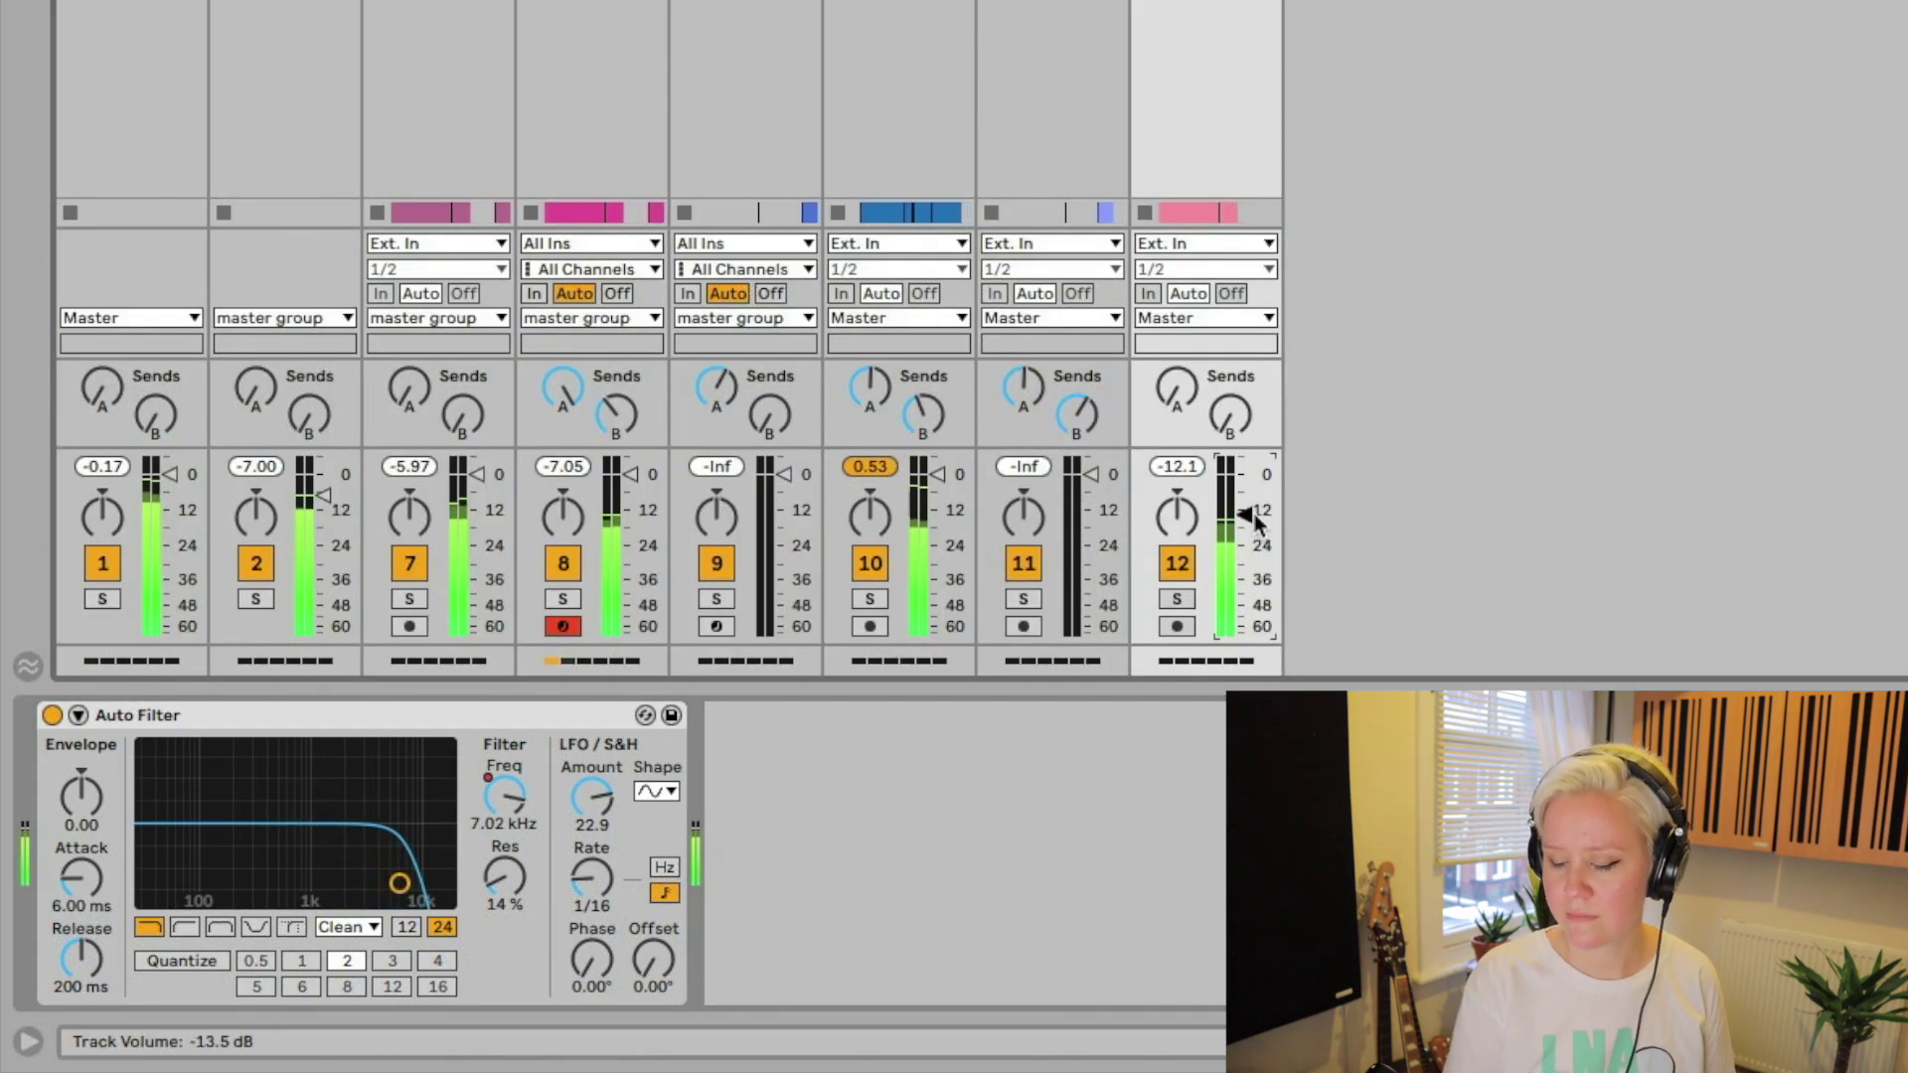
key(Tab)
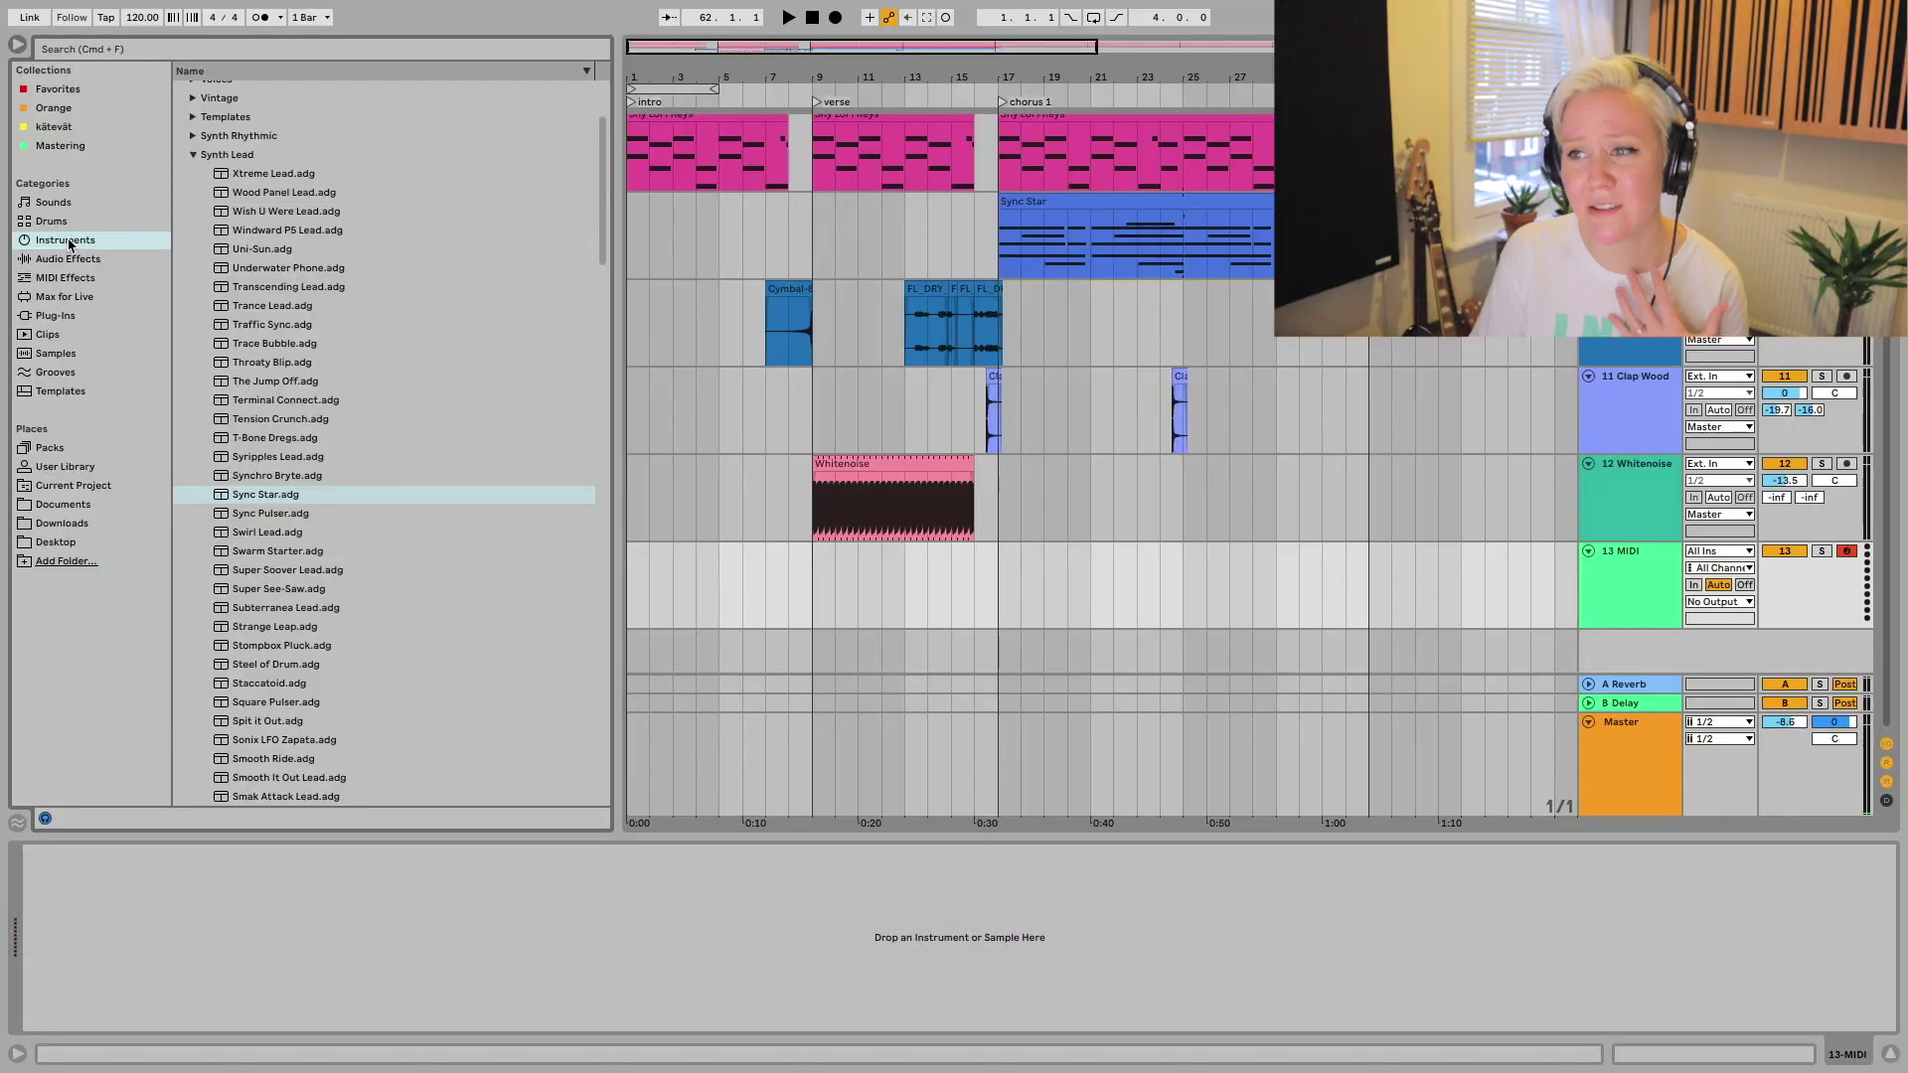
- Load Wavetable onto the new MIDI track 13 and add a Compressor after the synth
click(192, 154)
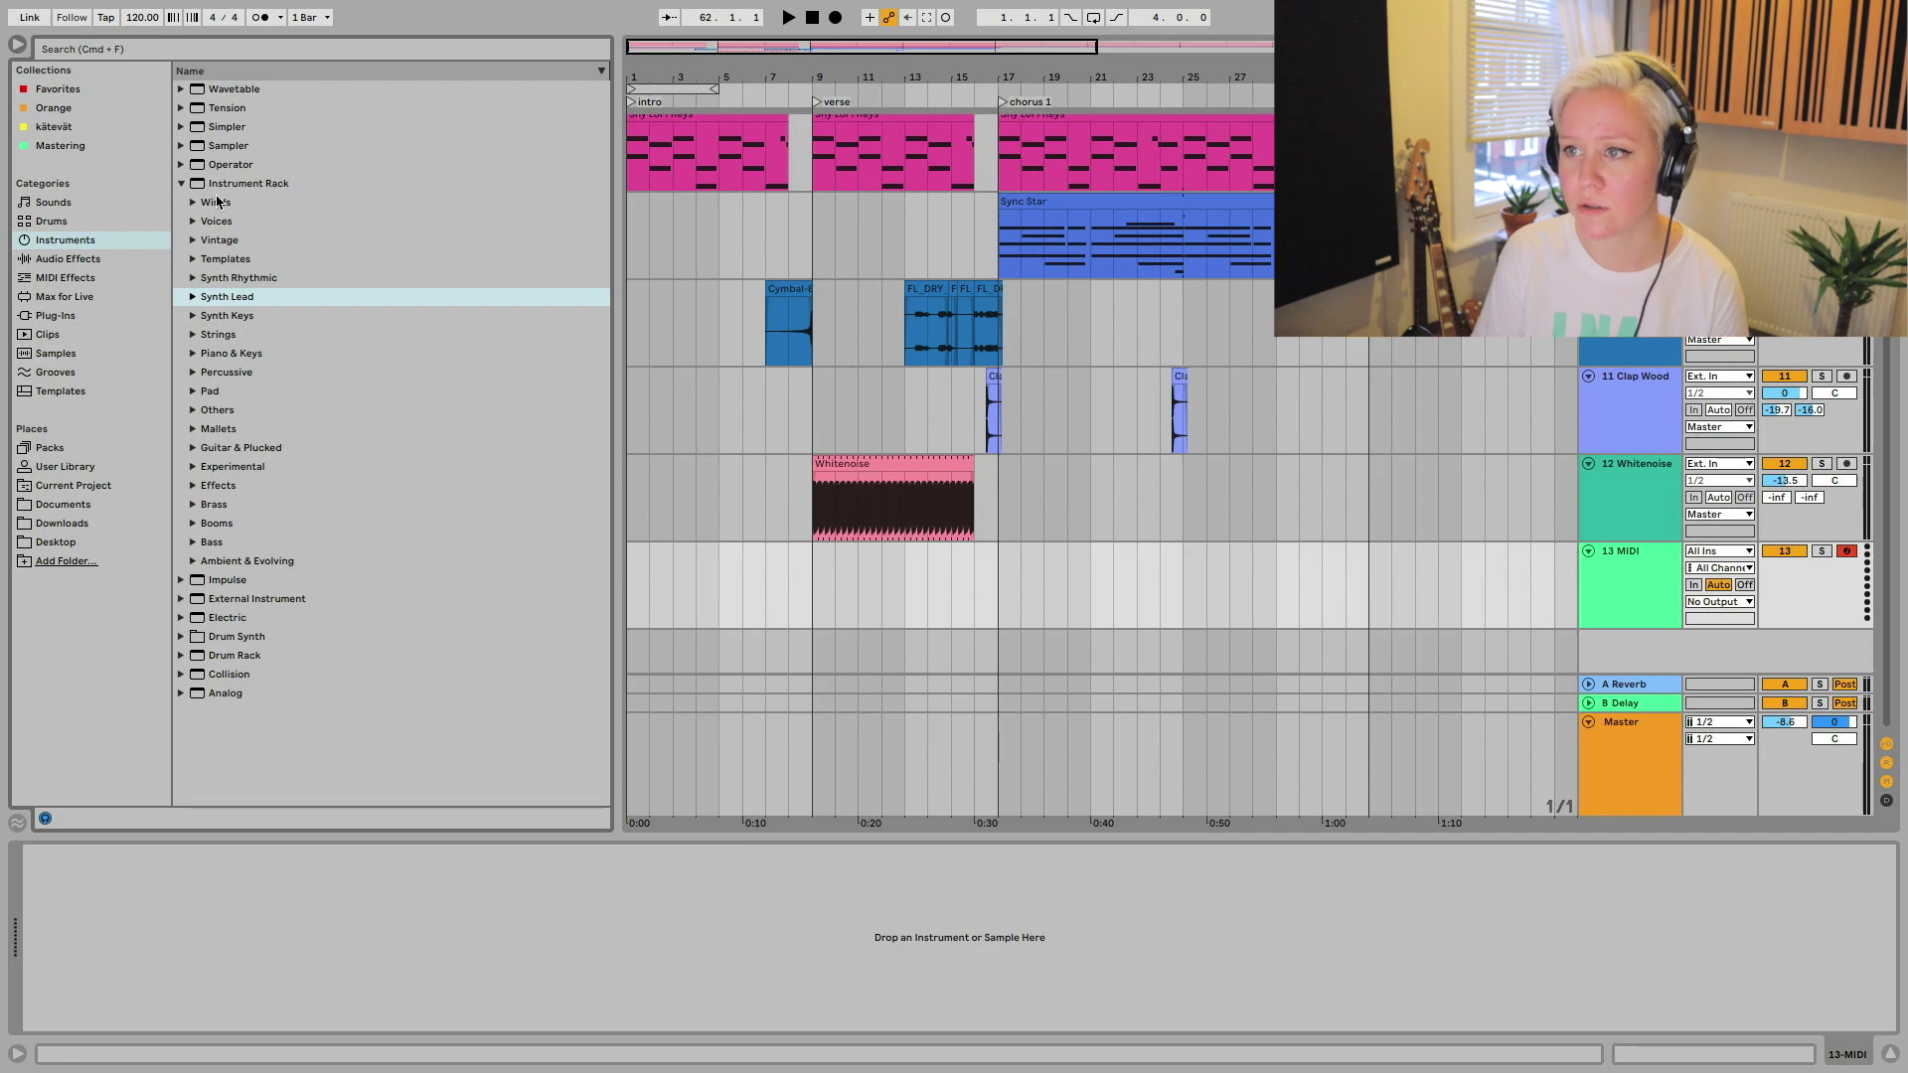
click(181, 182)
drag(202, 90, 223, 895)
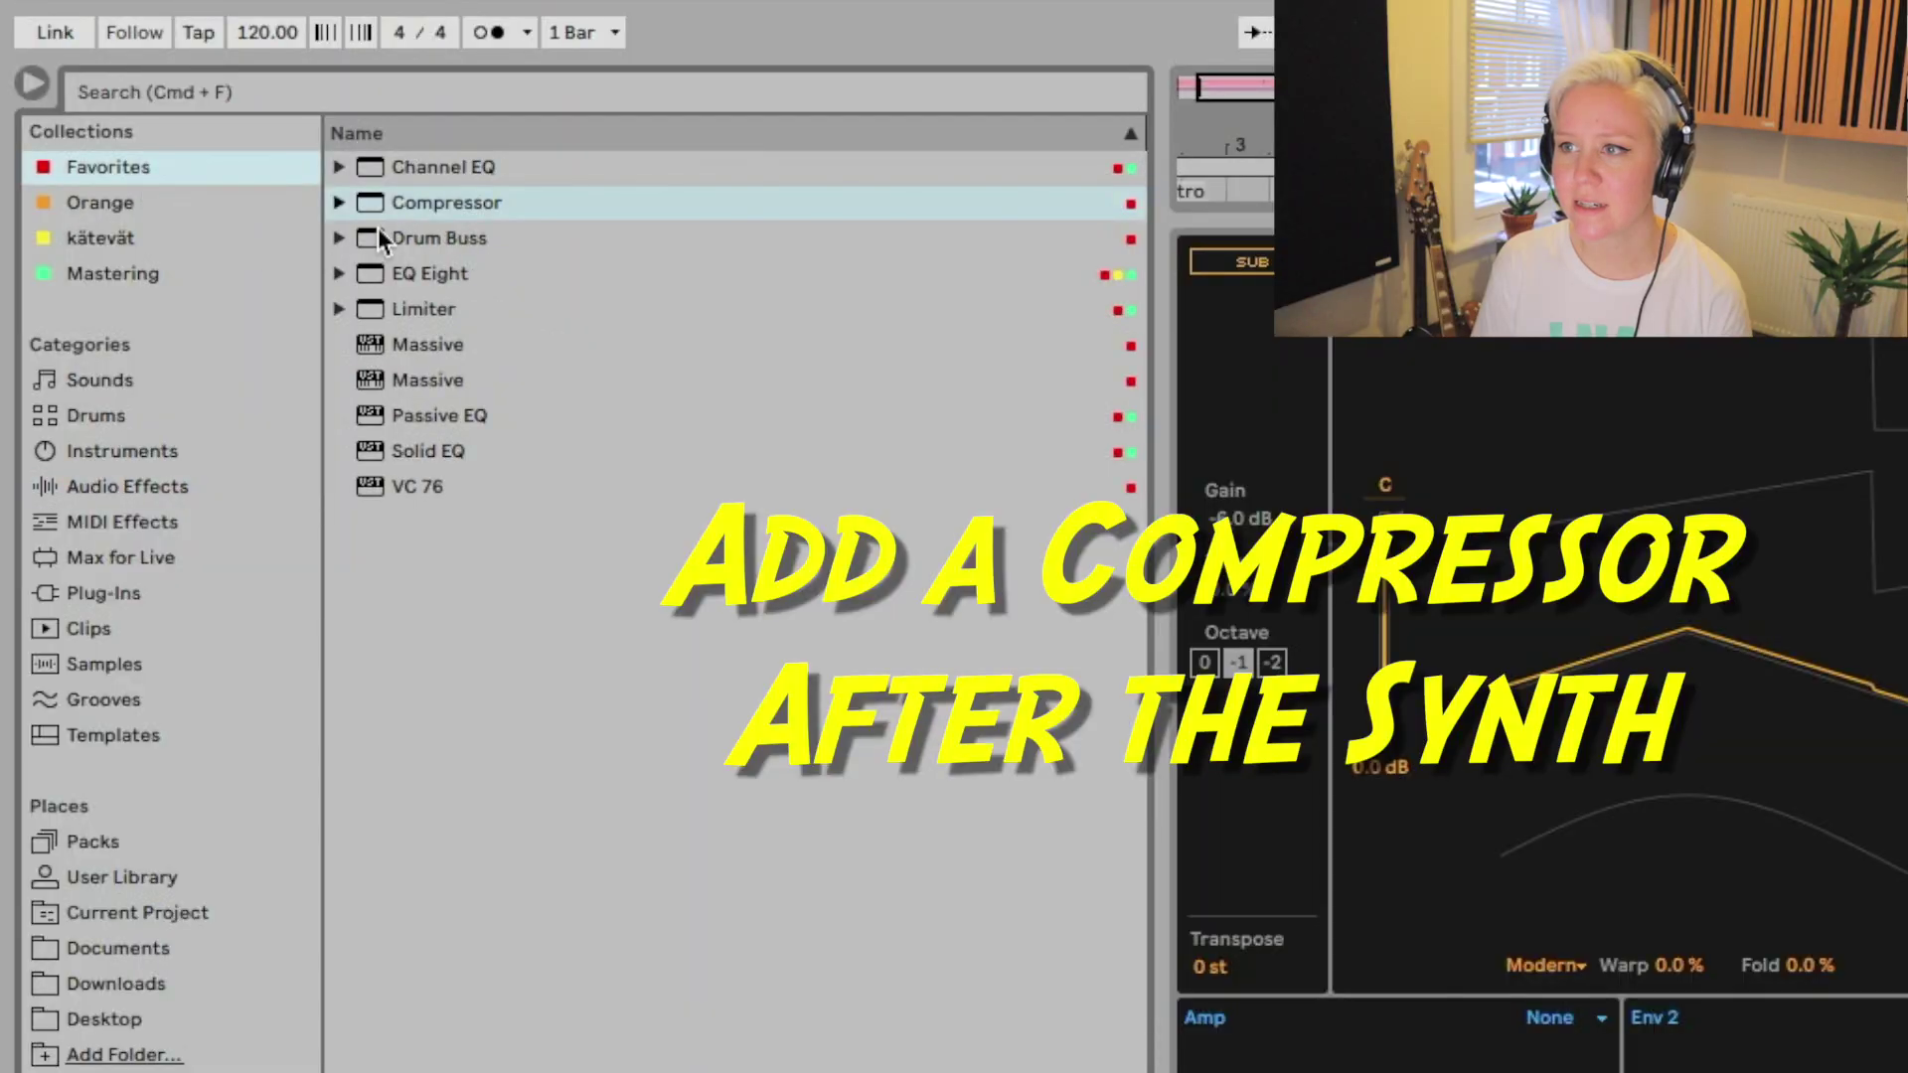
drag(396, 208, 1006, 889)
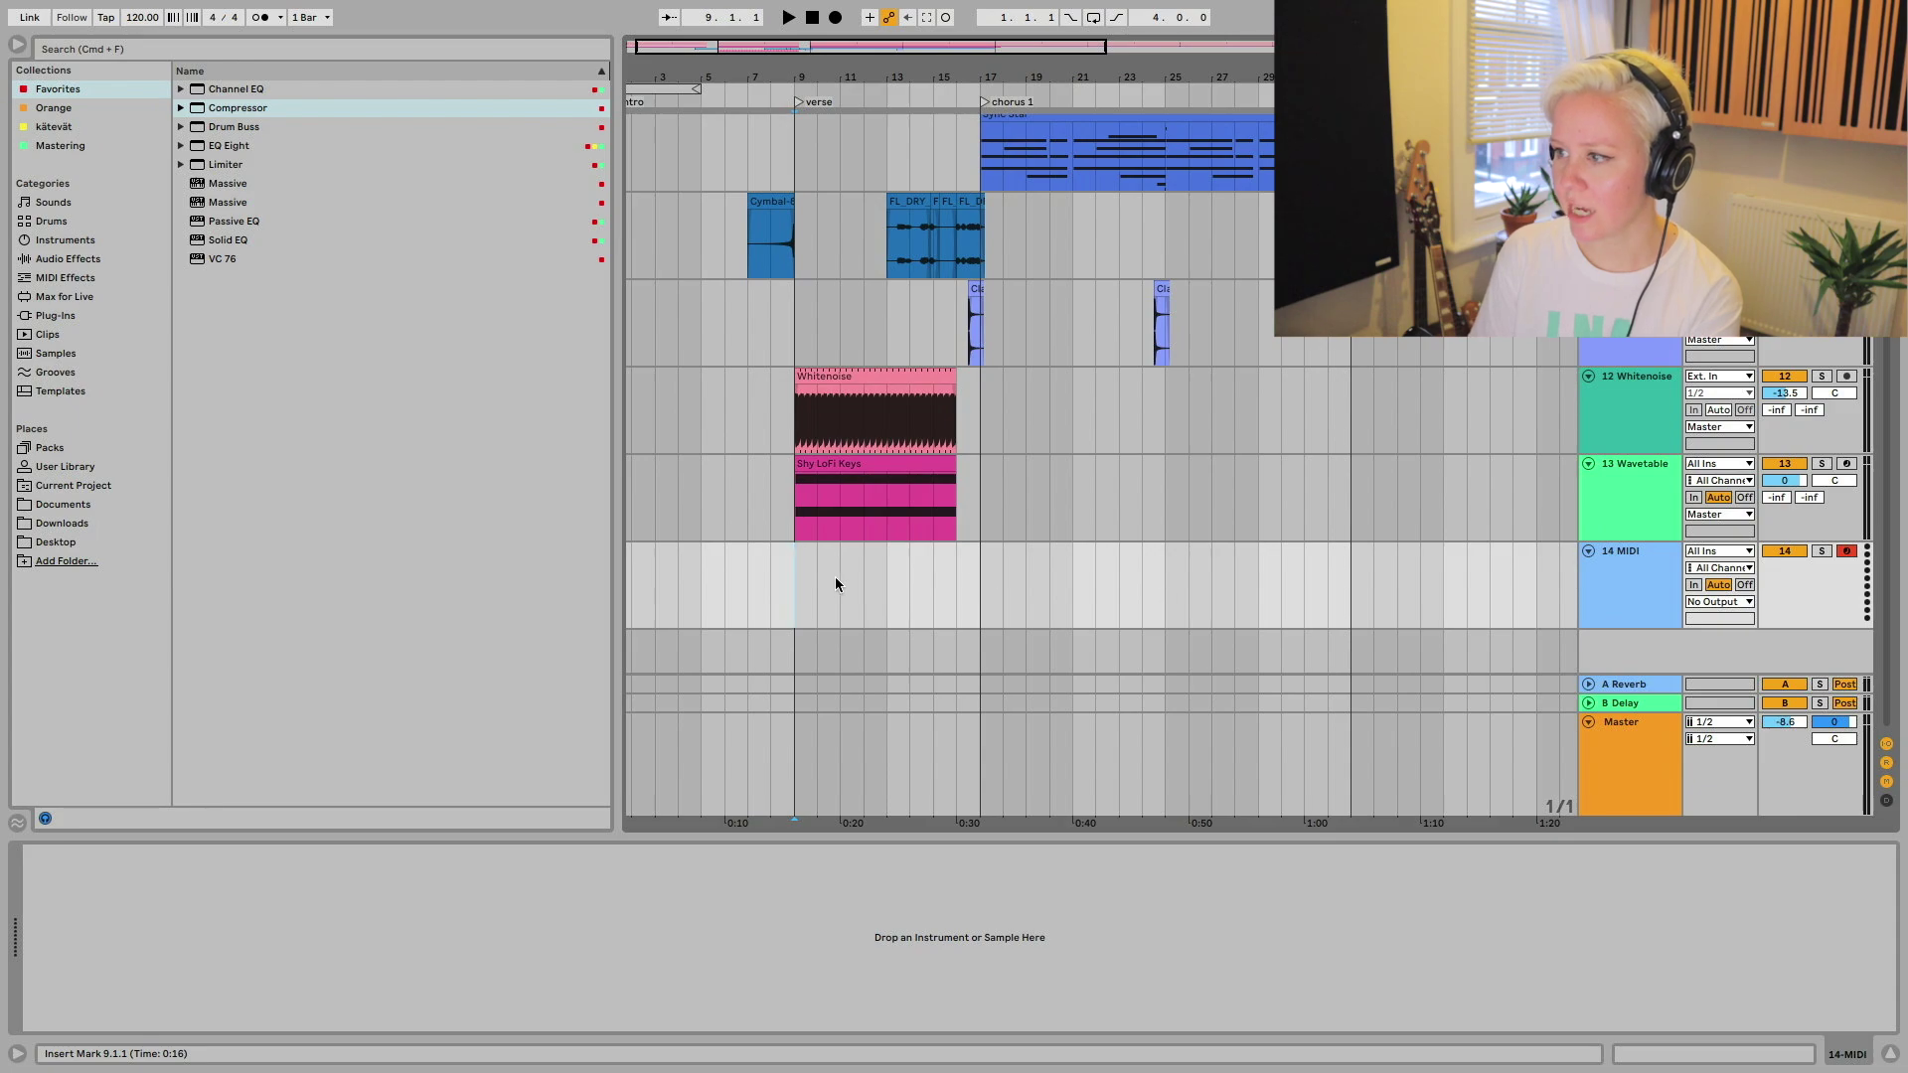
- Load the 505 Classic Kit onto MIDI track 14 and enter kicks on every beat from bar 9, with eighth-note kicks from bar 13
double_click(231, 402)
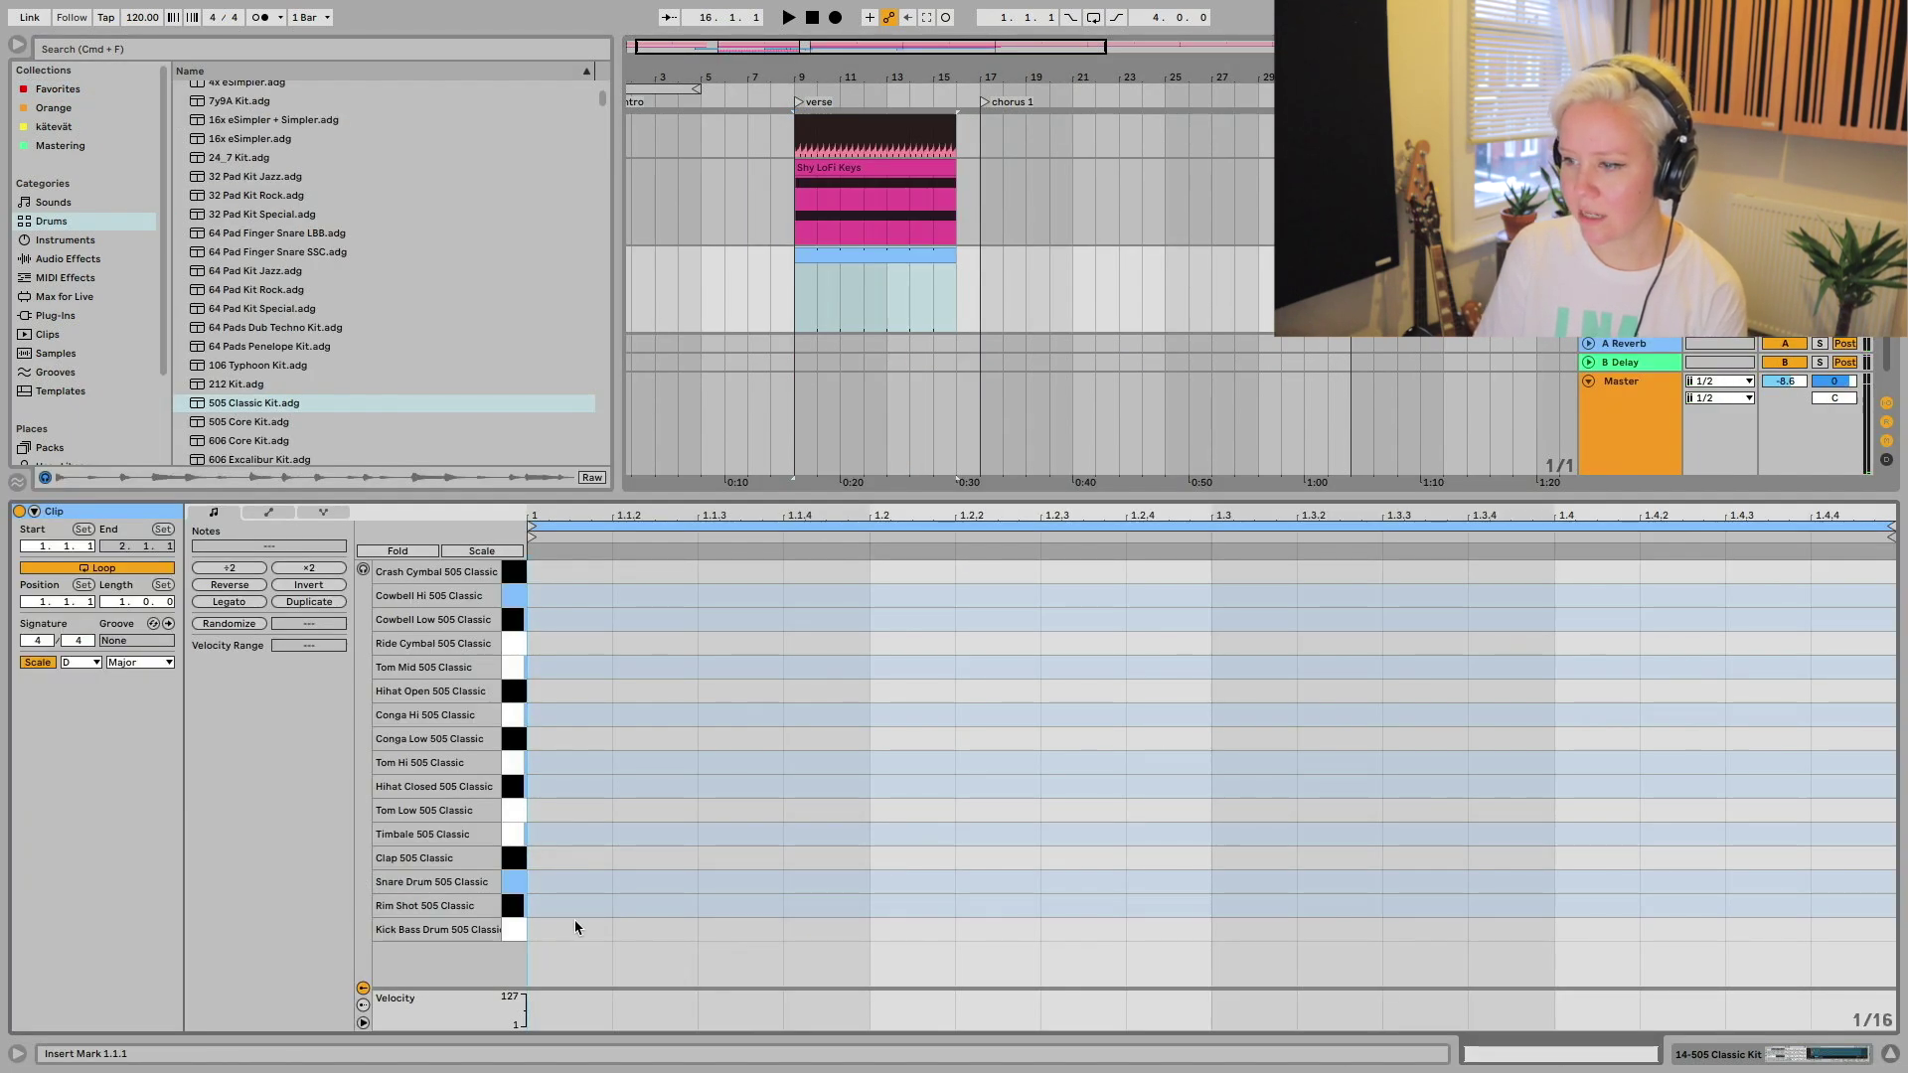
click(565, 938)
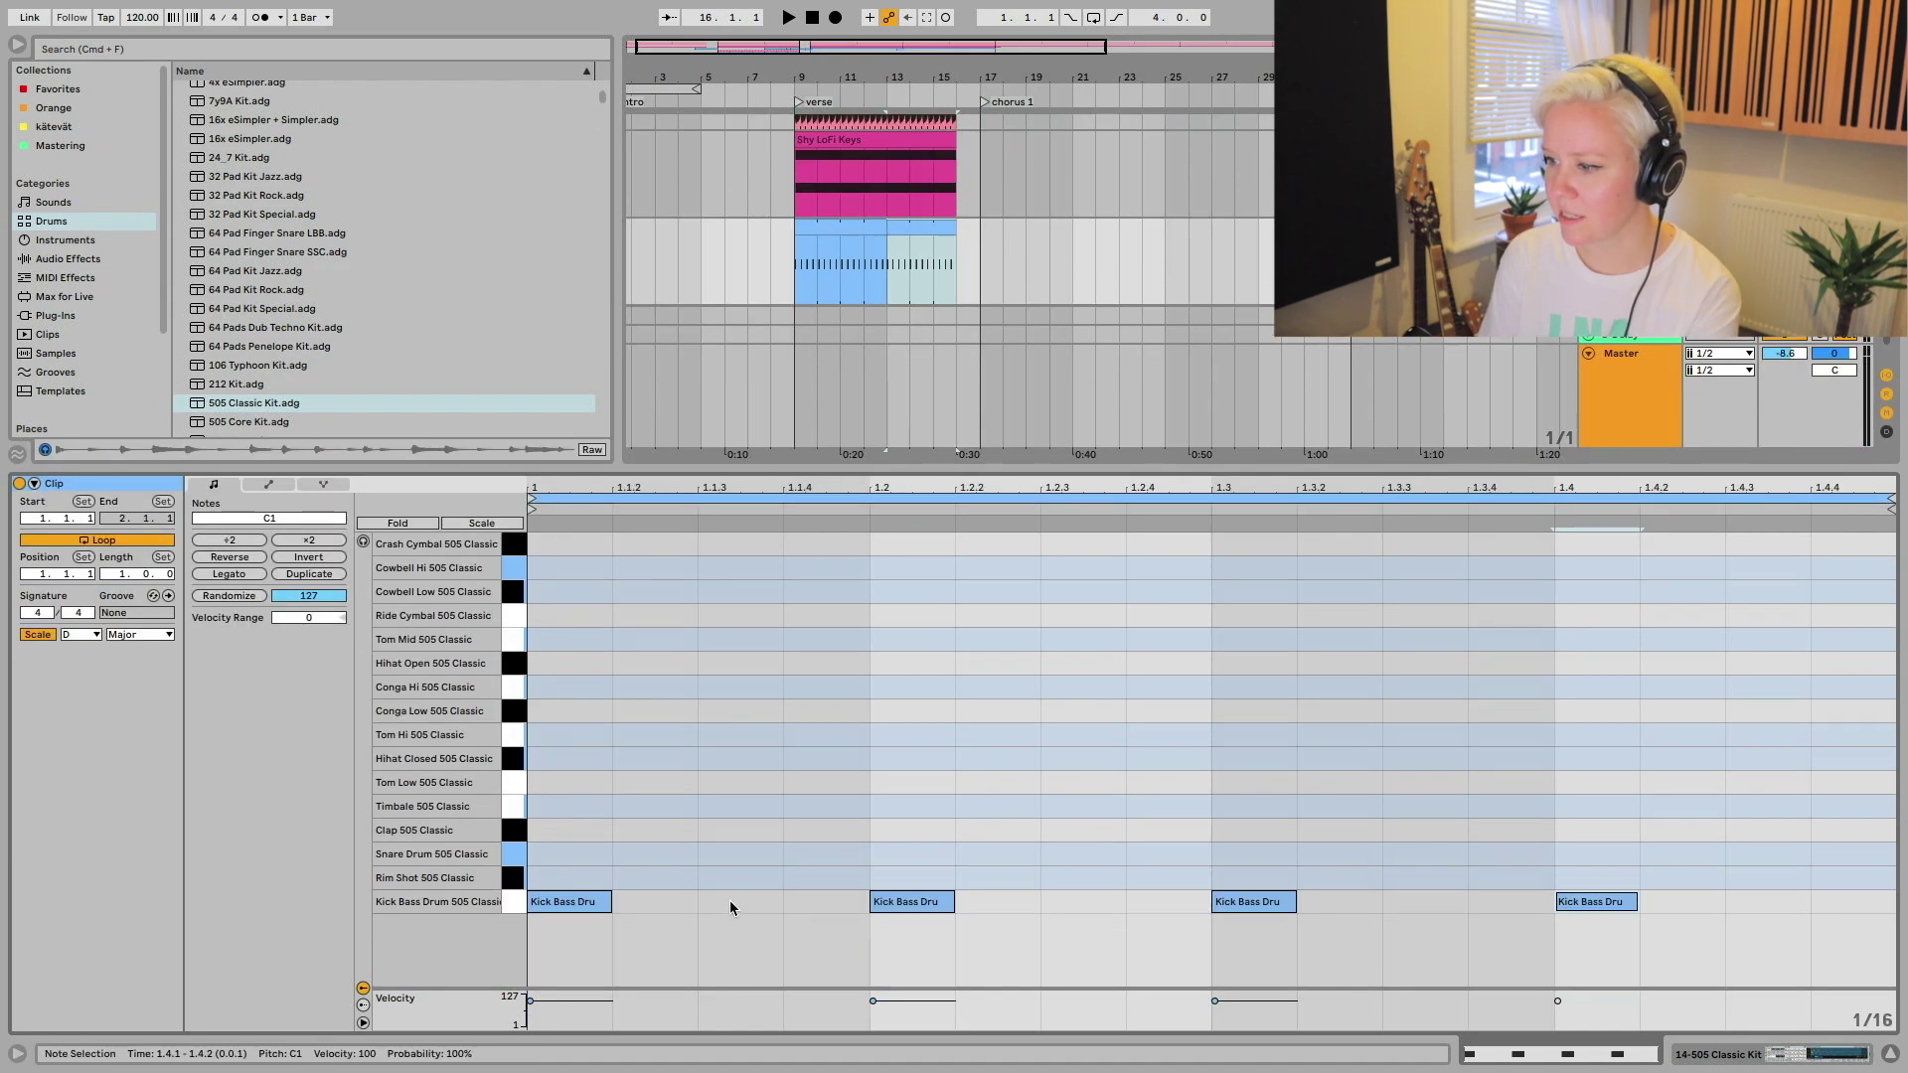
double_click(730, 905)
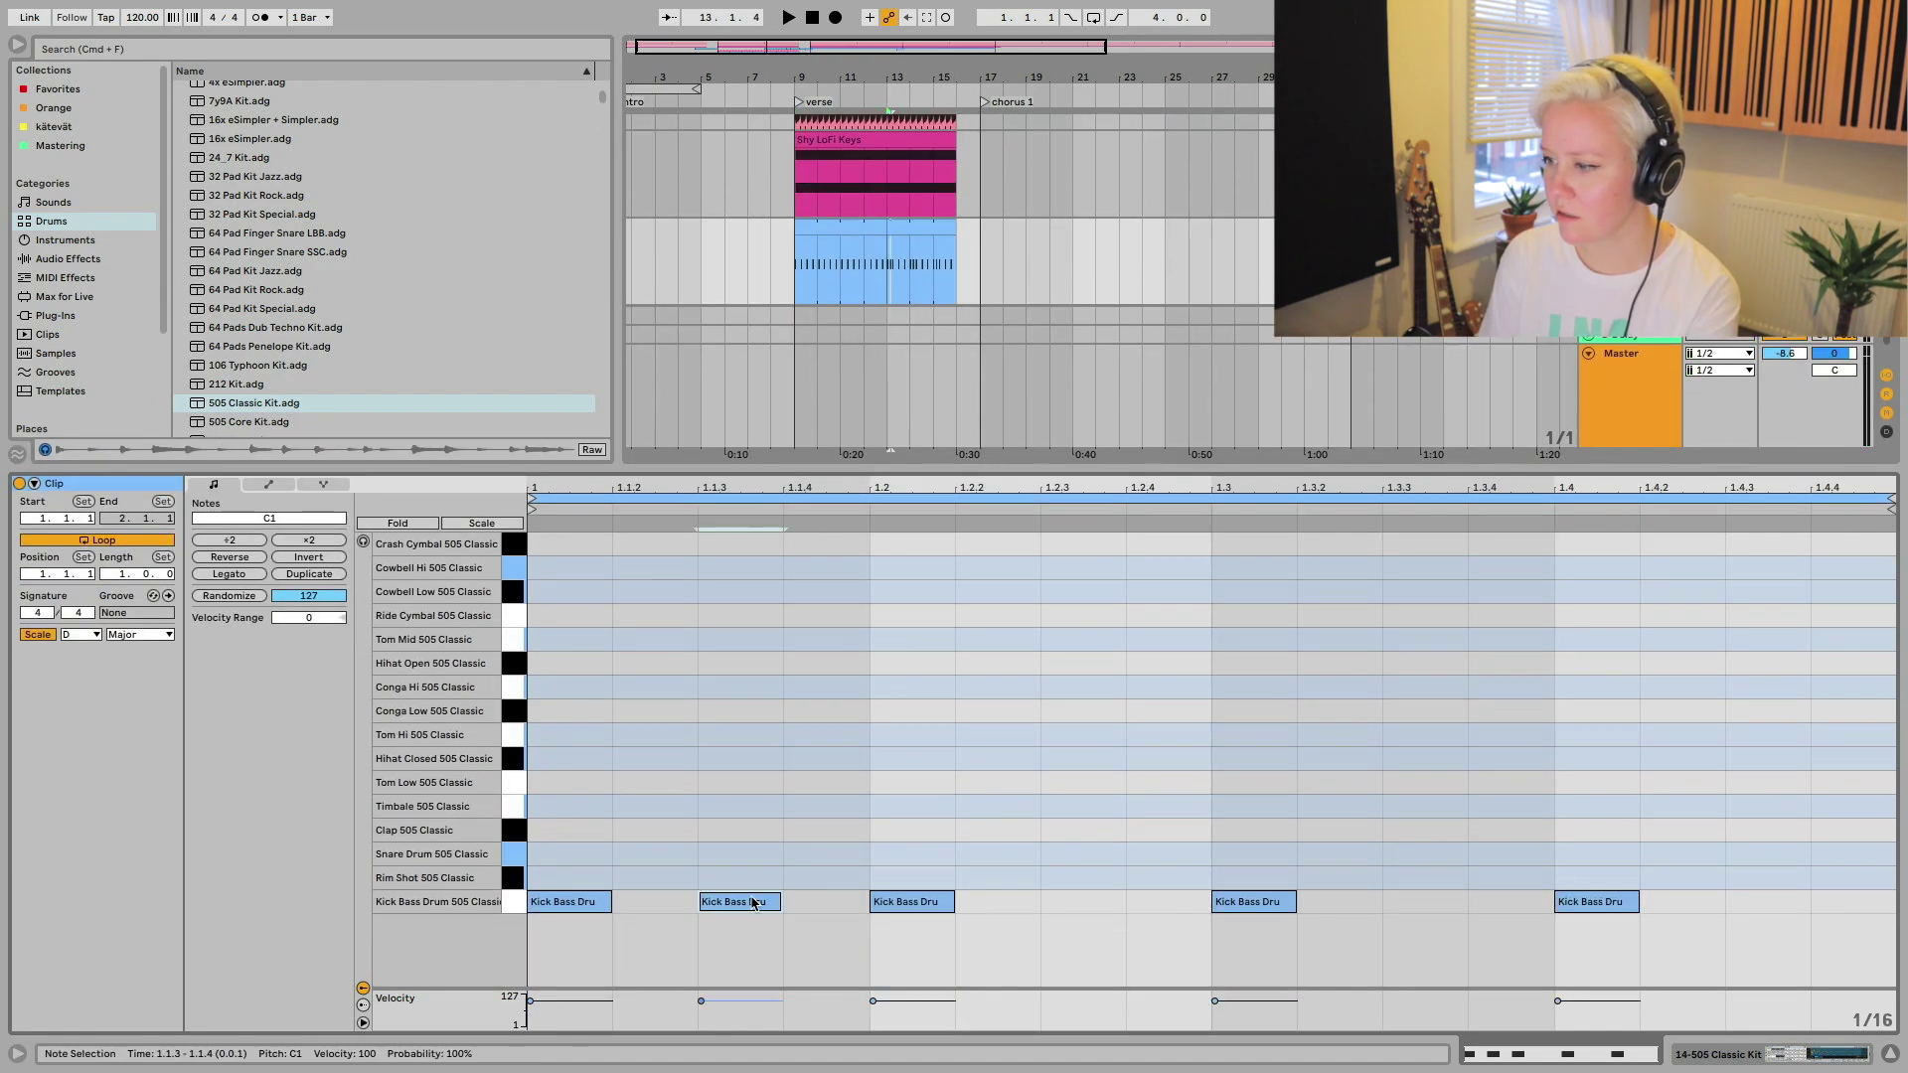
click(1115, 904)
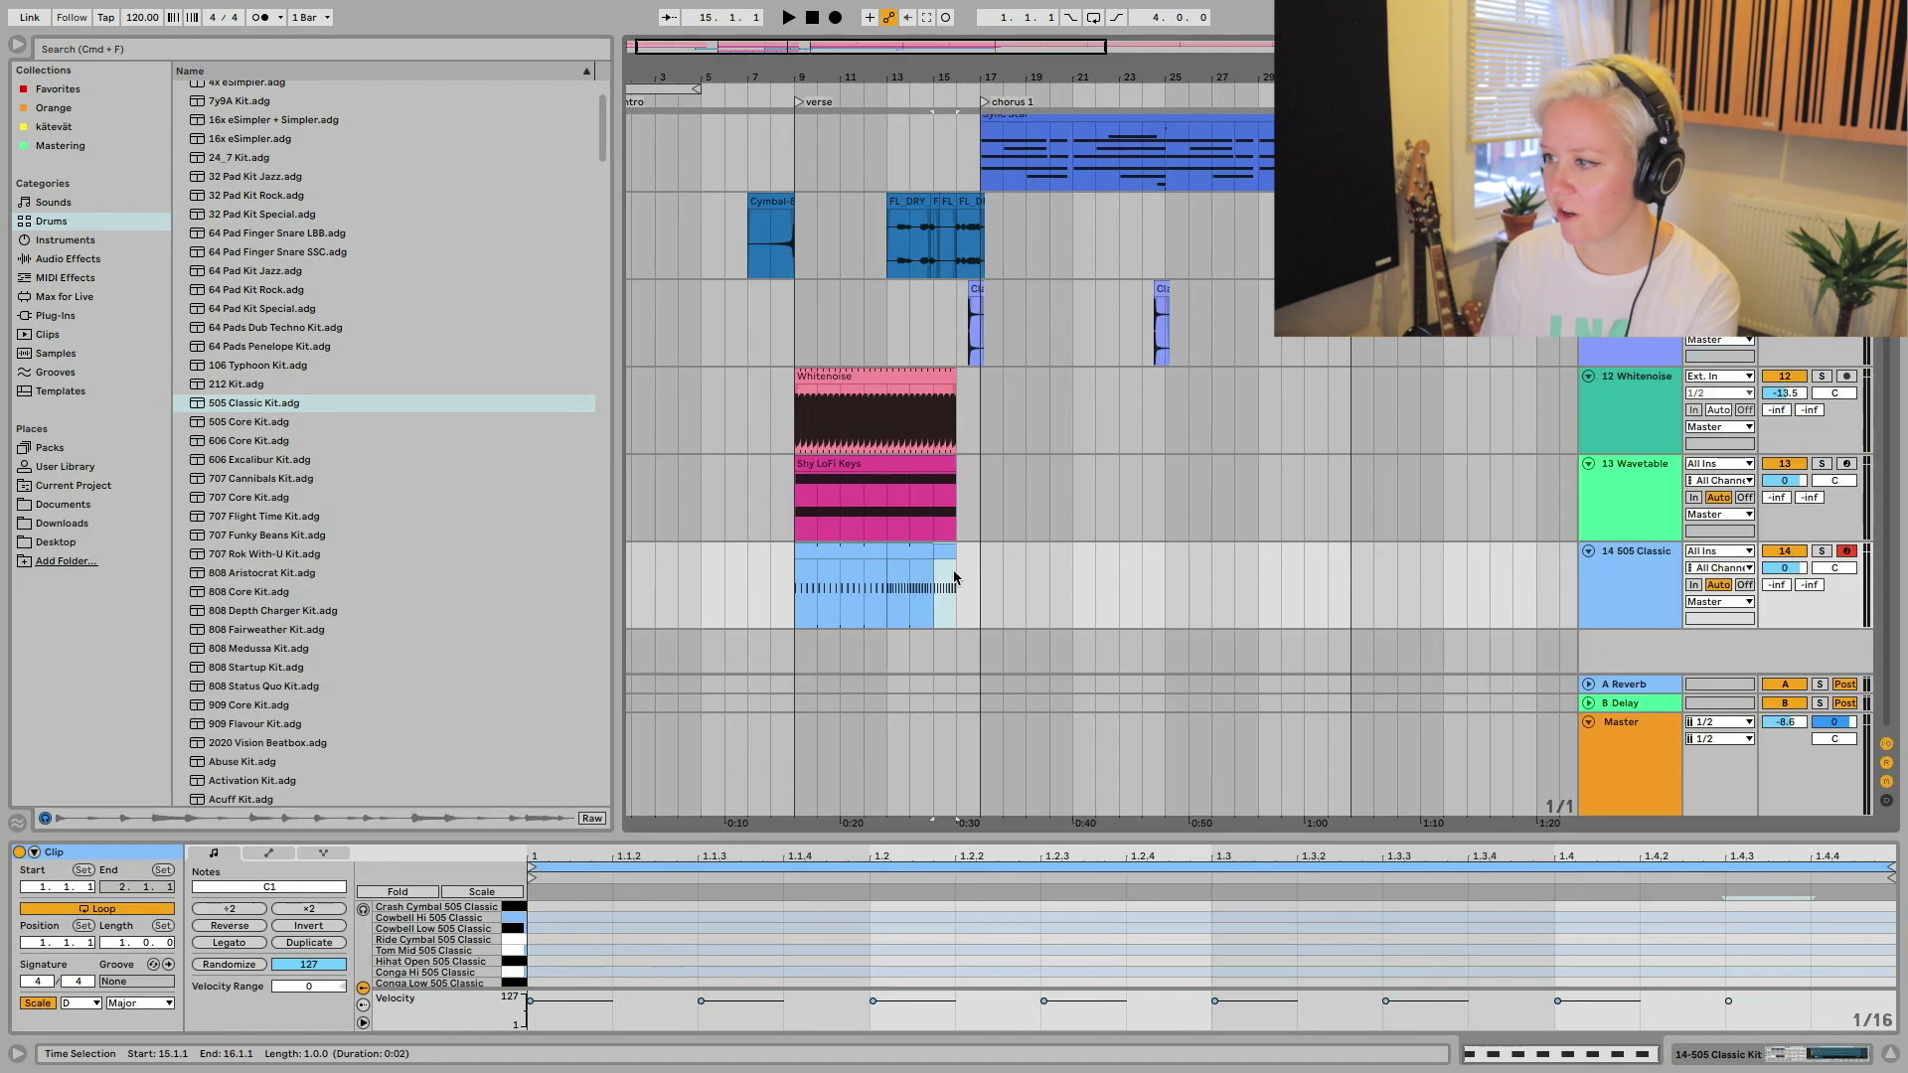
- Fill the gaps in the bar 15 kick clip for a sixteenth-note pattern and play it back
scroll(894, 784, left, 1)
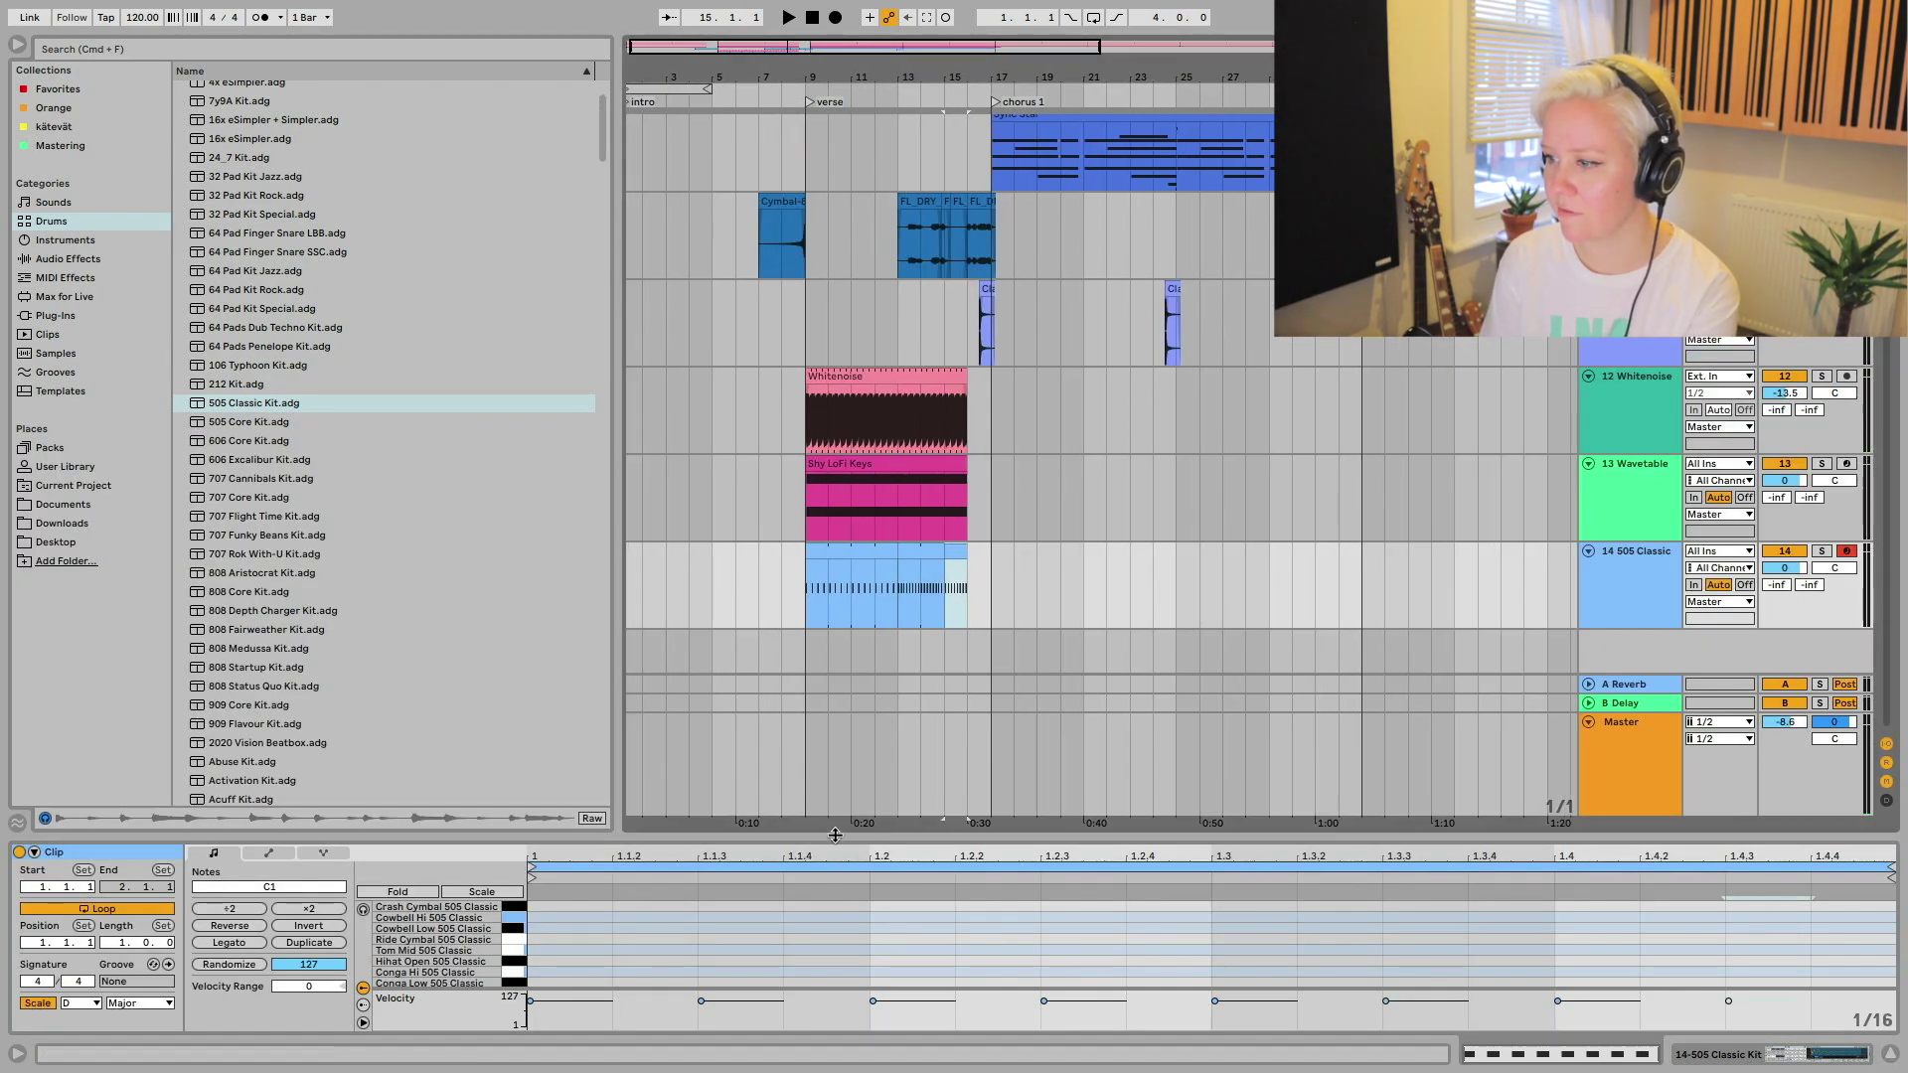
drag(845, 838, 852, 367)
click(659, 803)
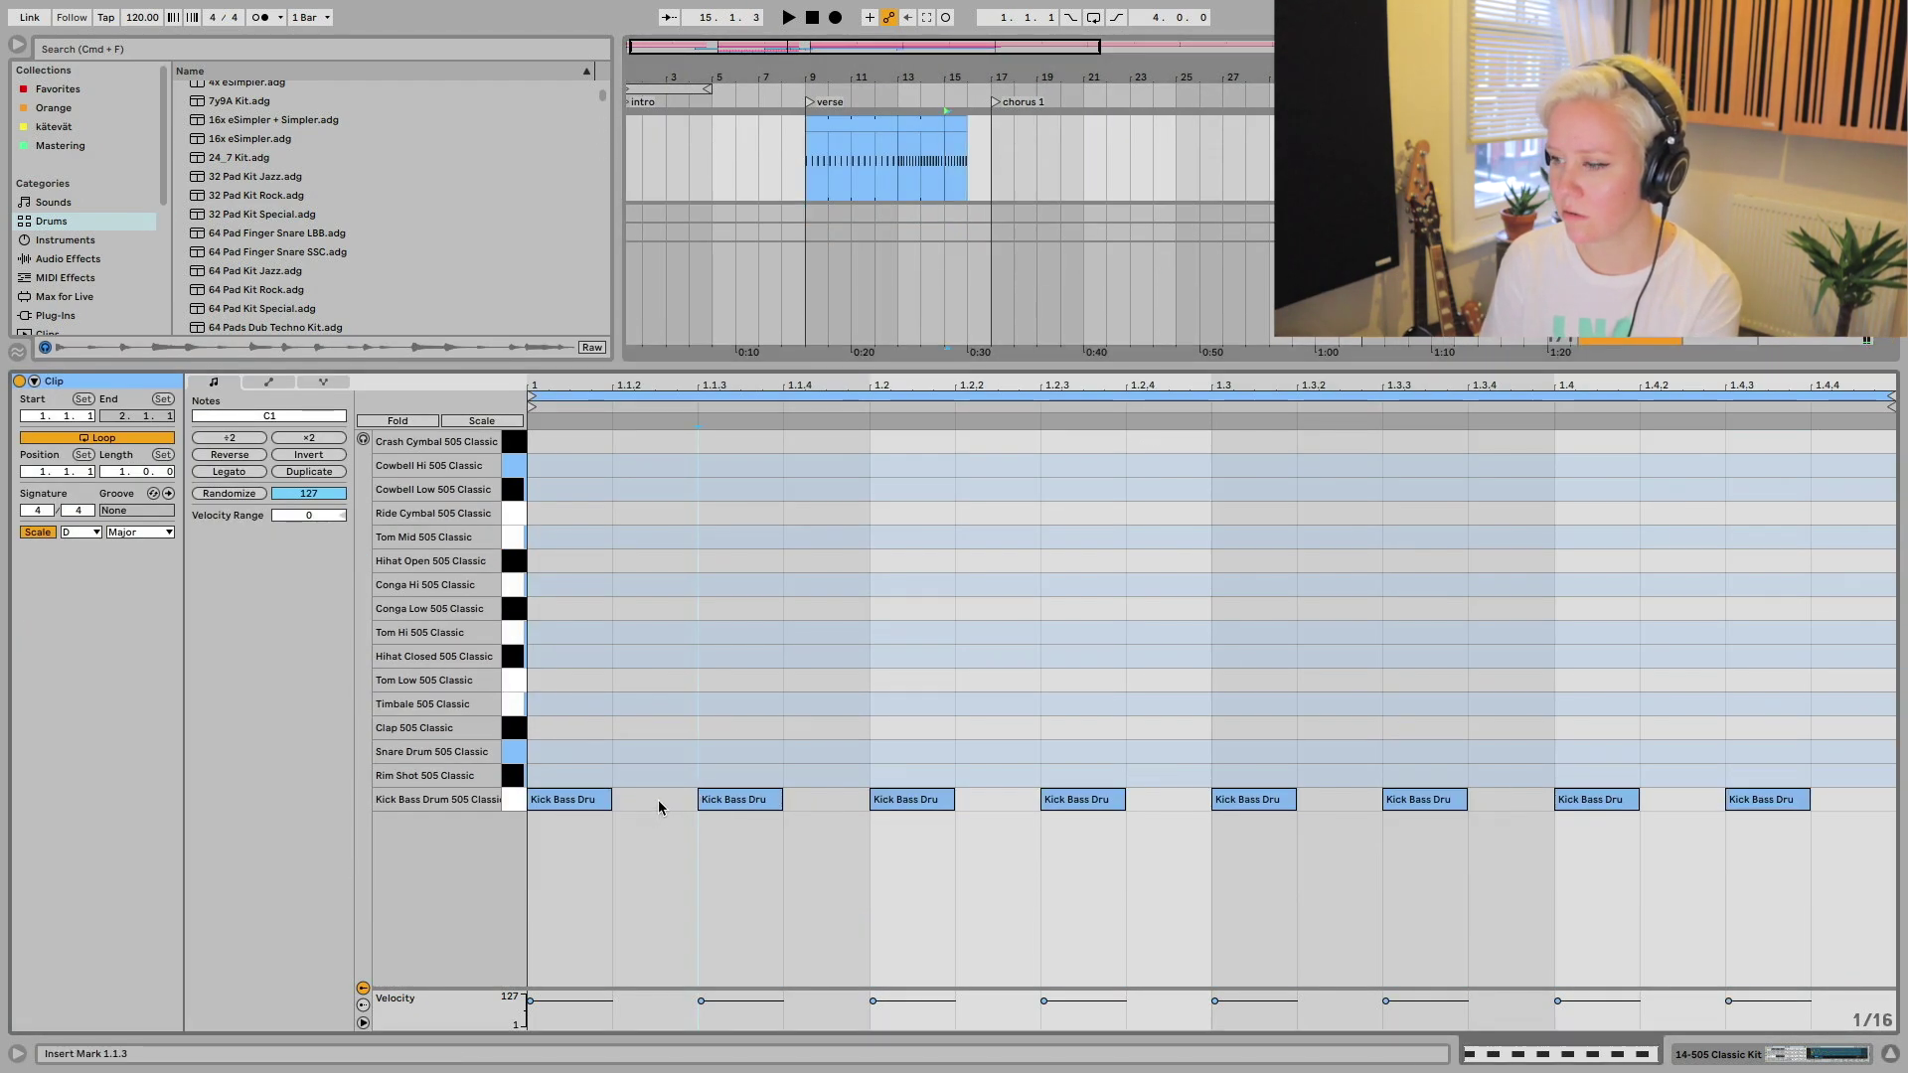
drag(1804, 885, 660, 809)
key(space)
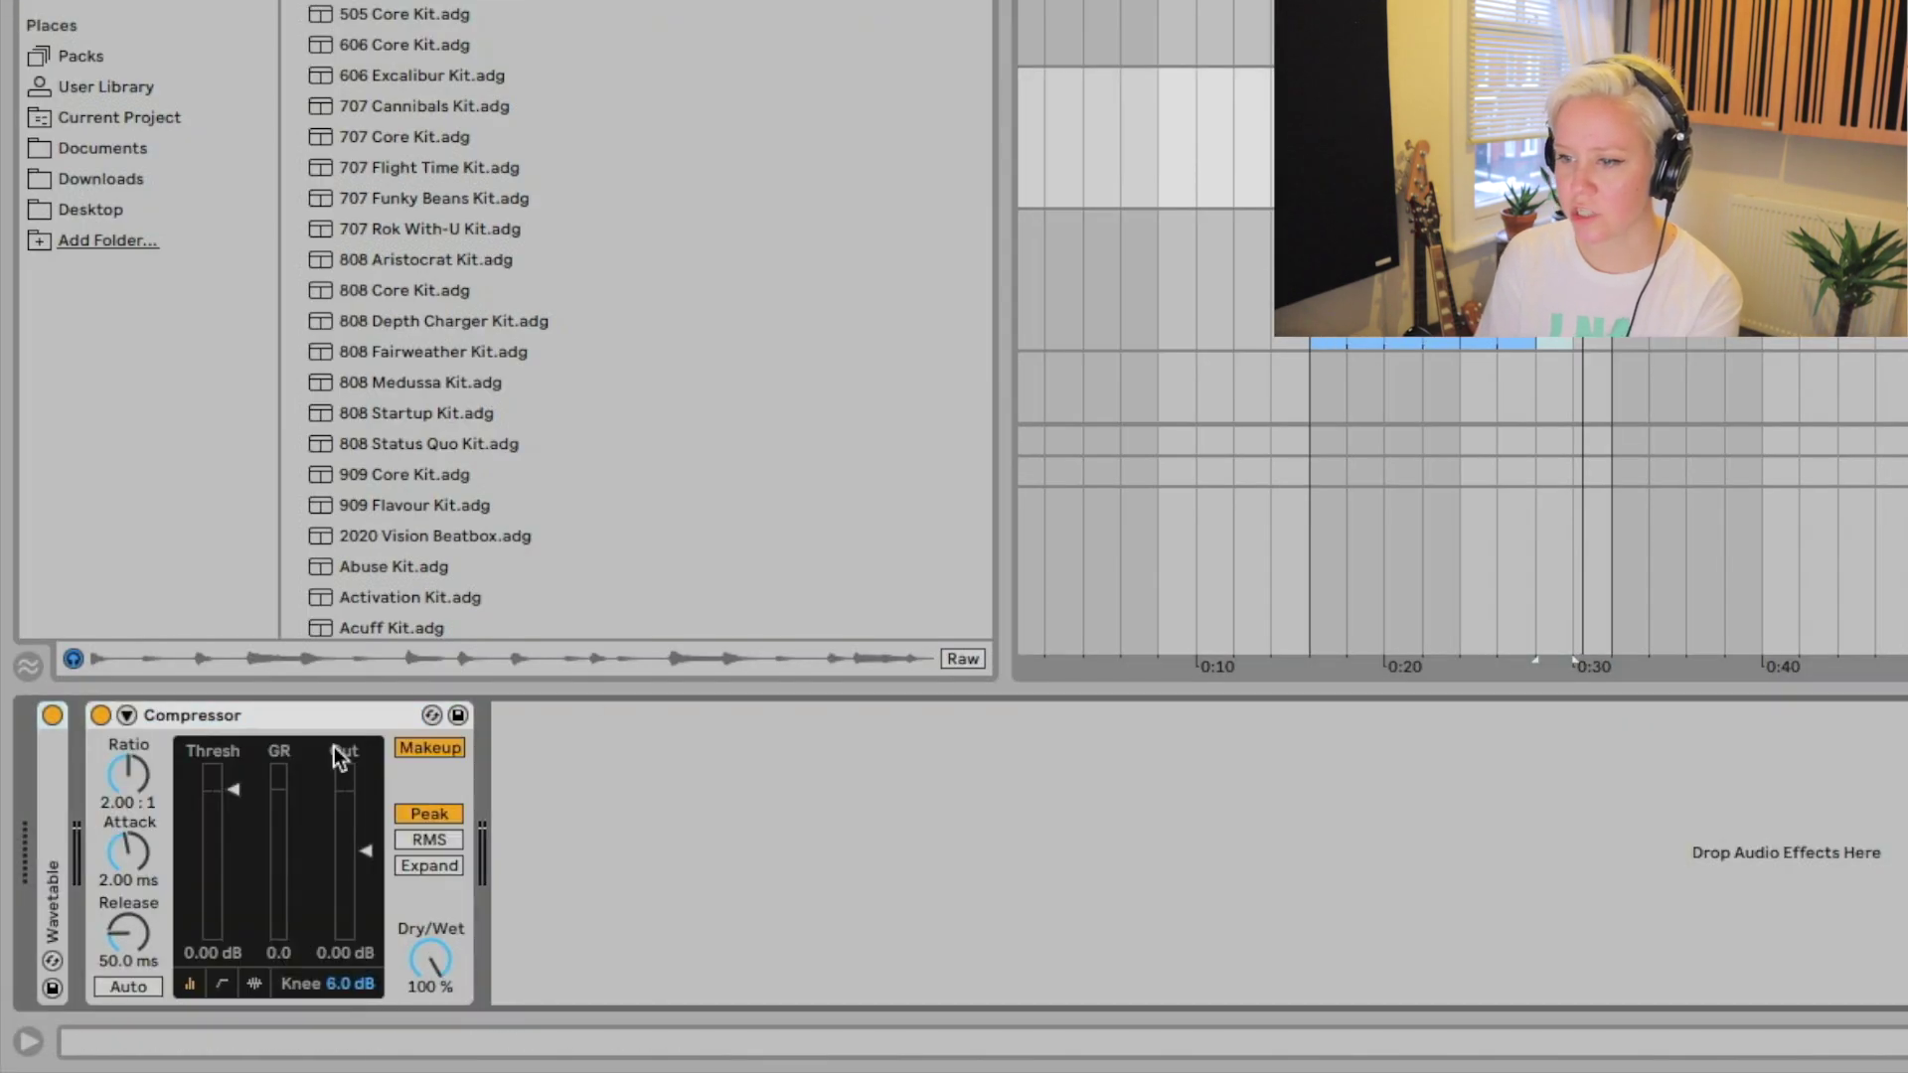
- Enable the sidechain on the Wavetable track's Compressor and set its audio source to 14-505 Classic Kit
click(126, 716)
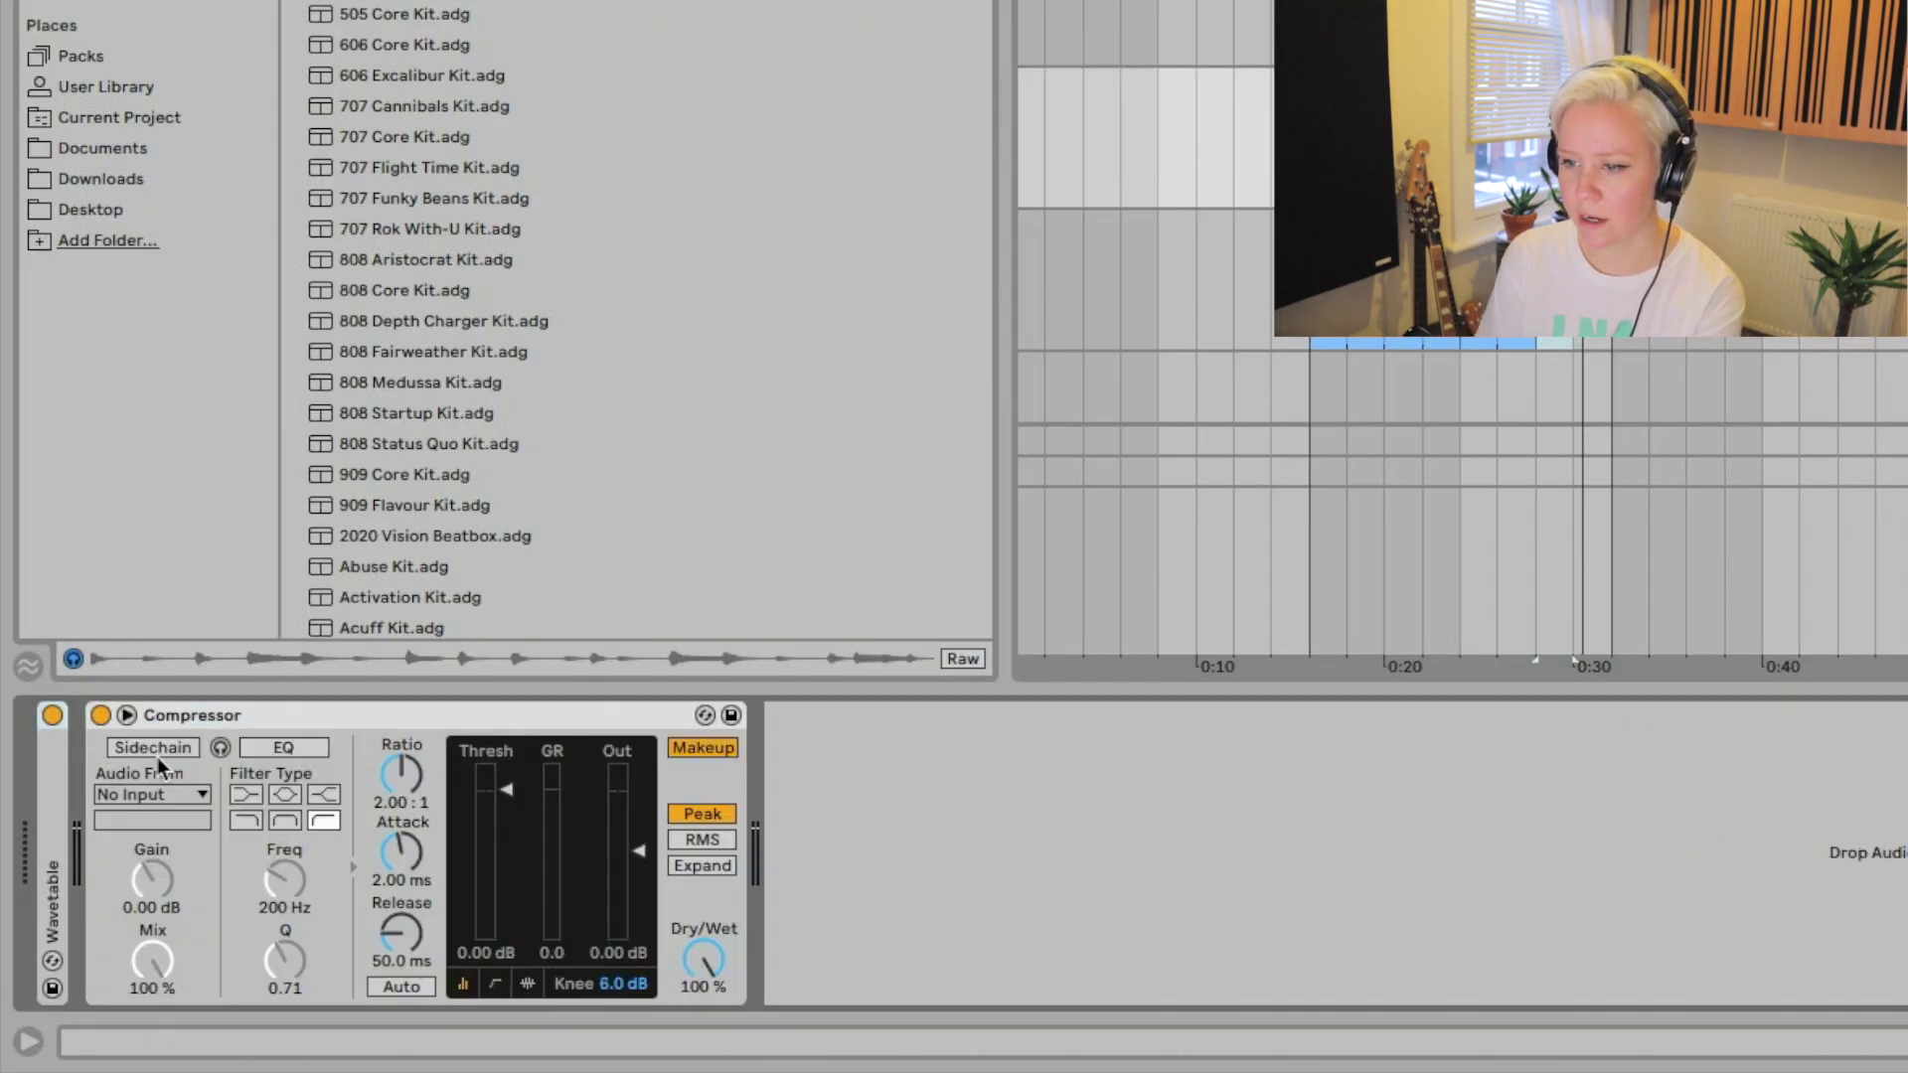
click(159, 749)
click(169, 795)
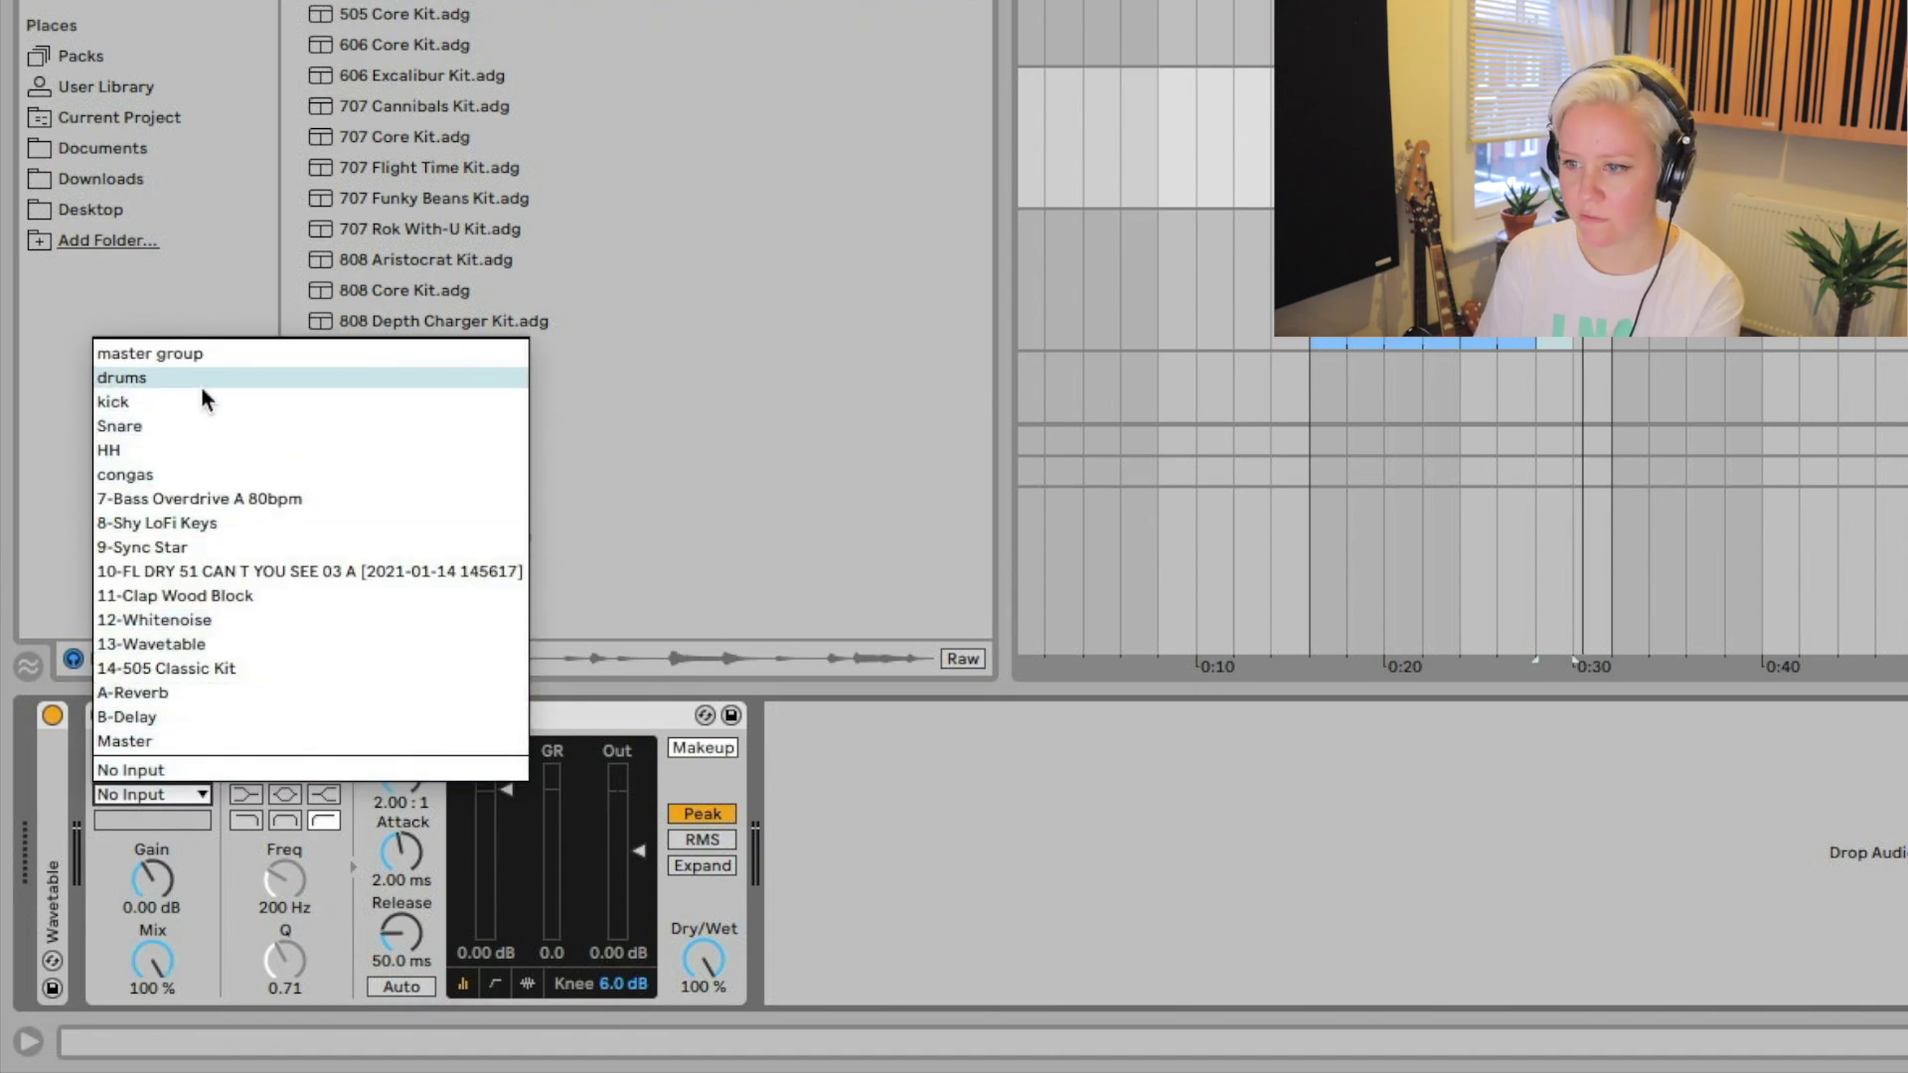
click(247, 671)
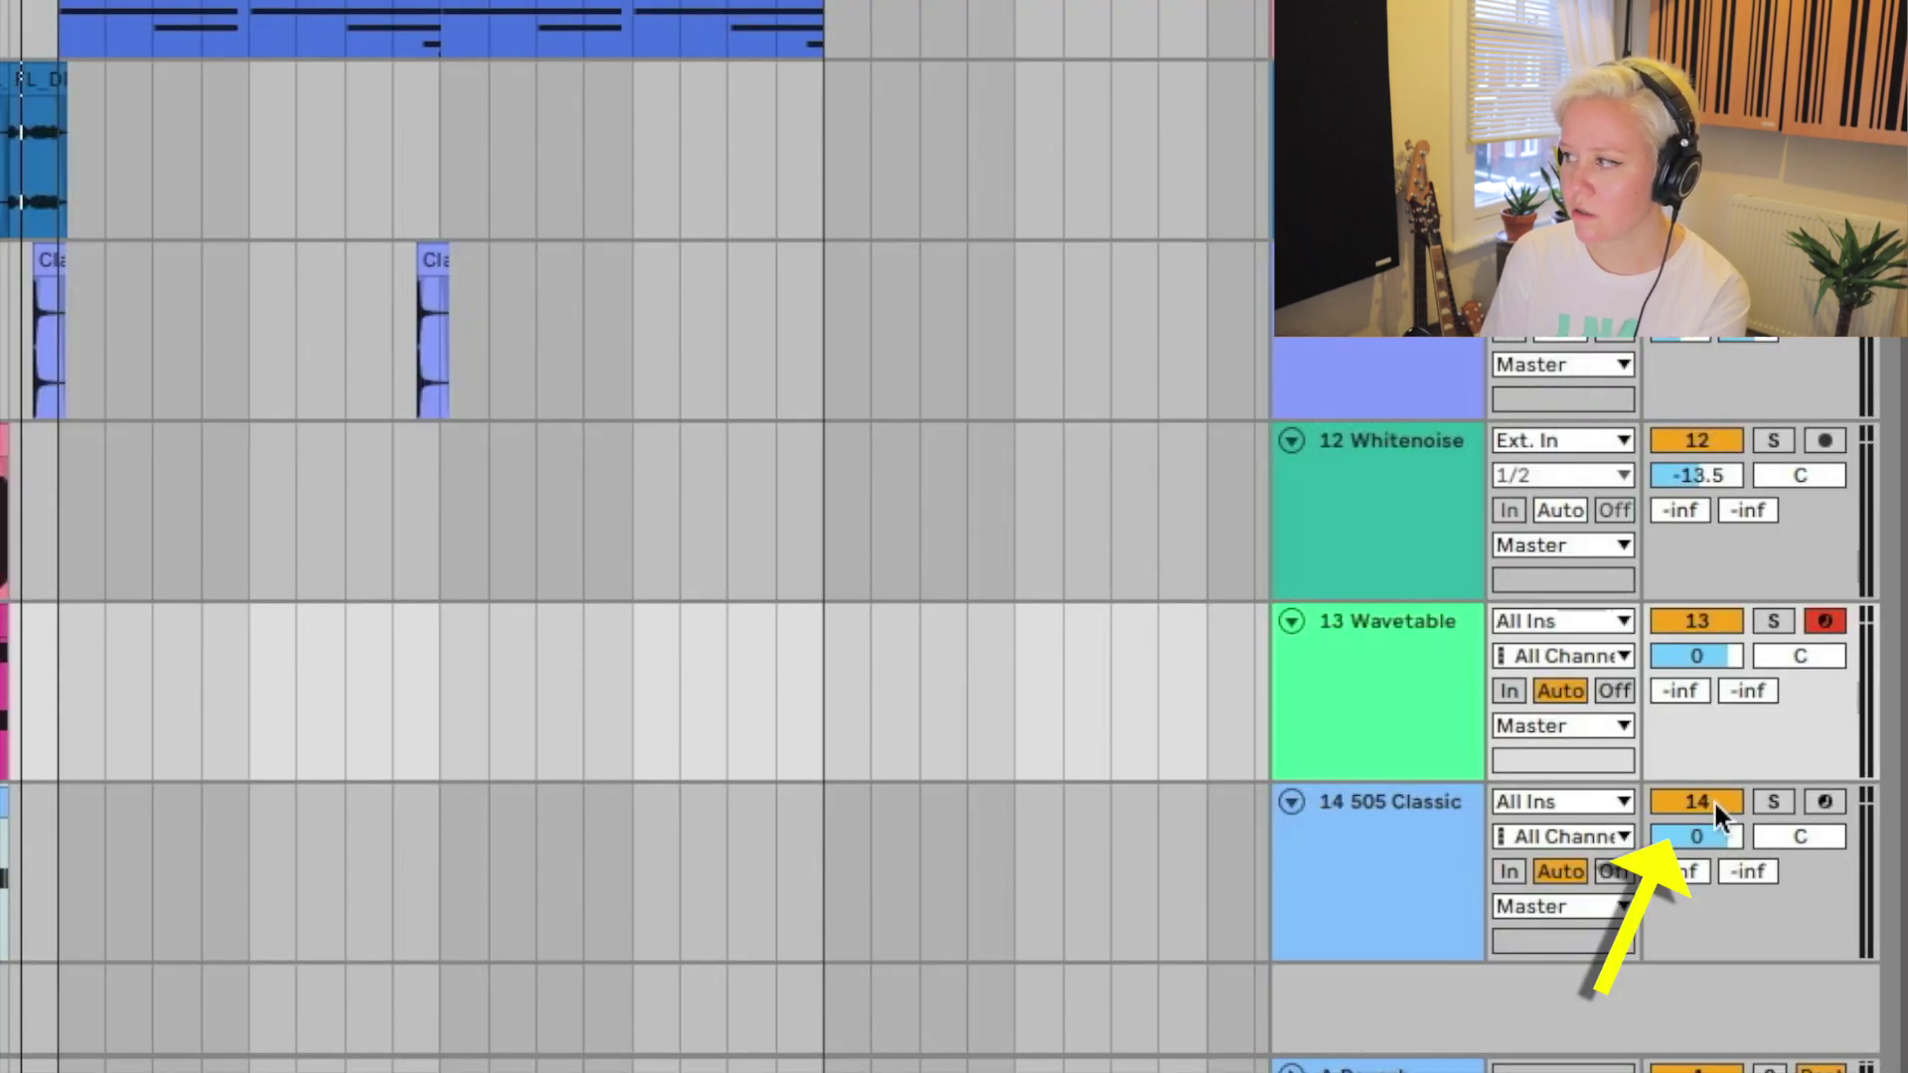
- Mute the 505 Classic track, then set the Compressor's threshold to about -27.2 dB and attack to 13.6 ms and raise its ratio during playback
click(1711, 801)
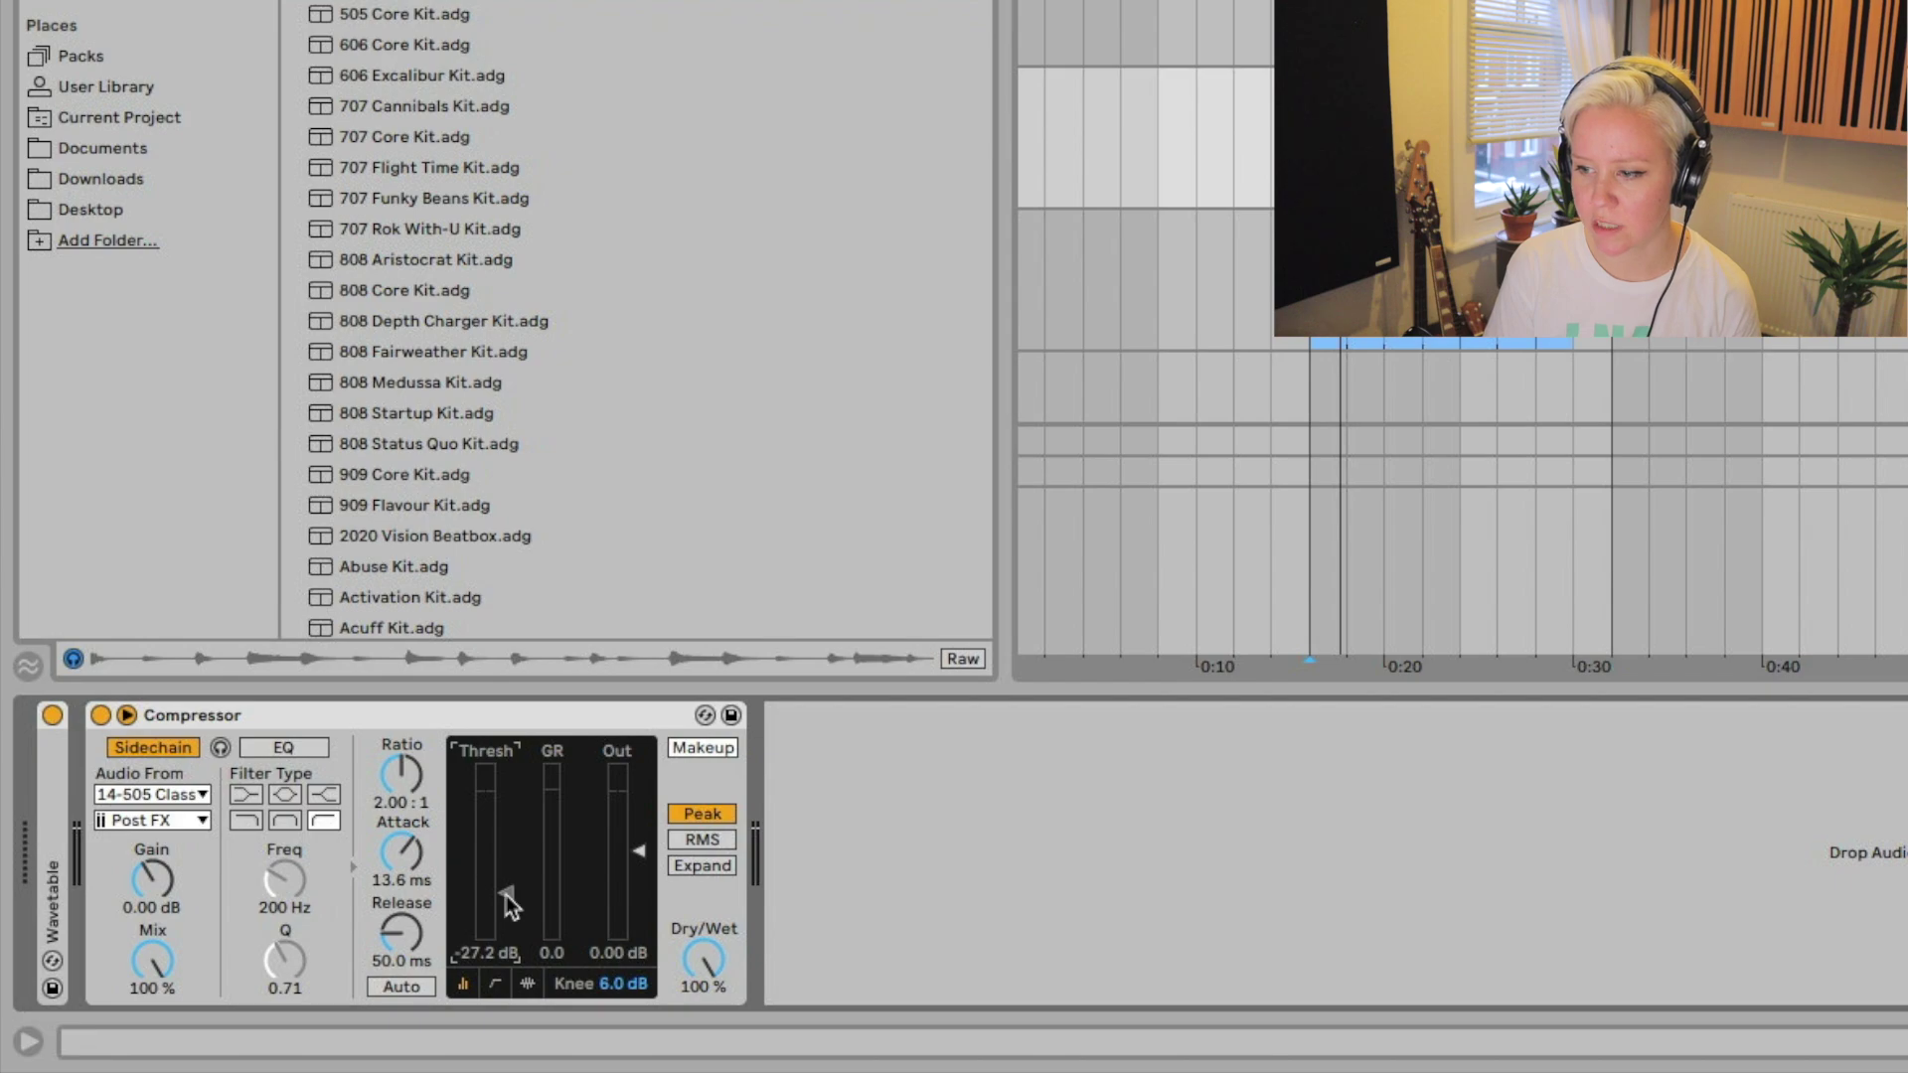
key(space)
drag(411, 773, 411, 733)
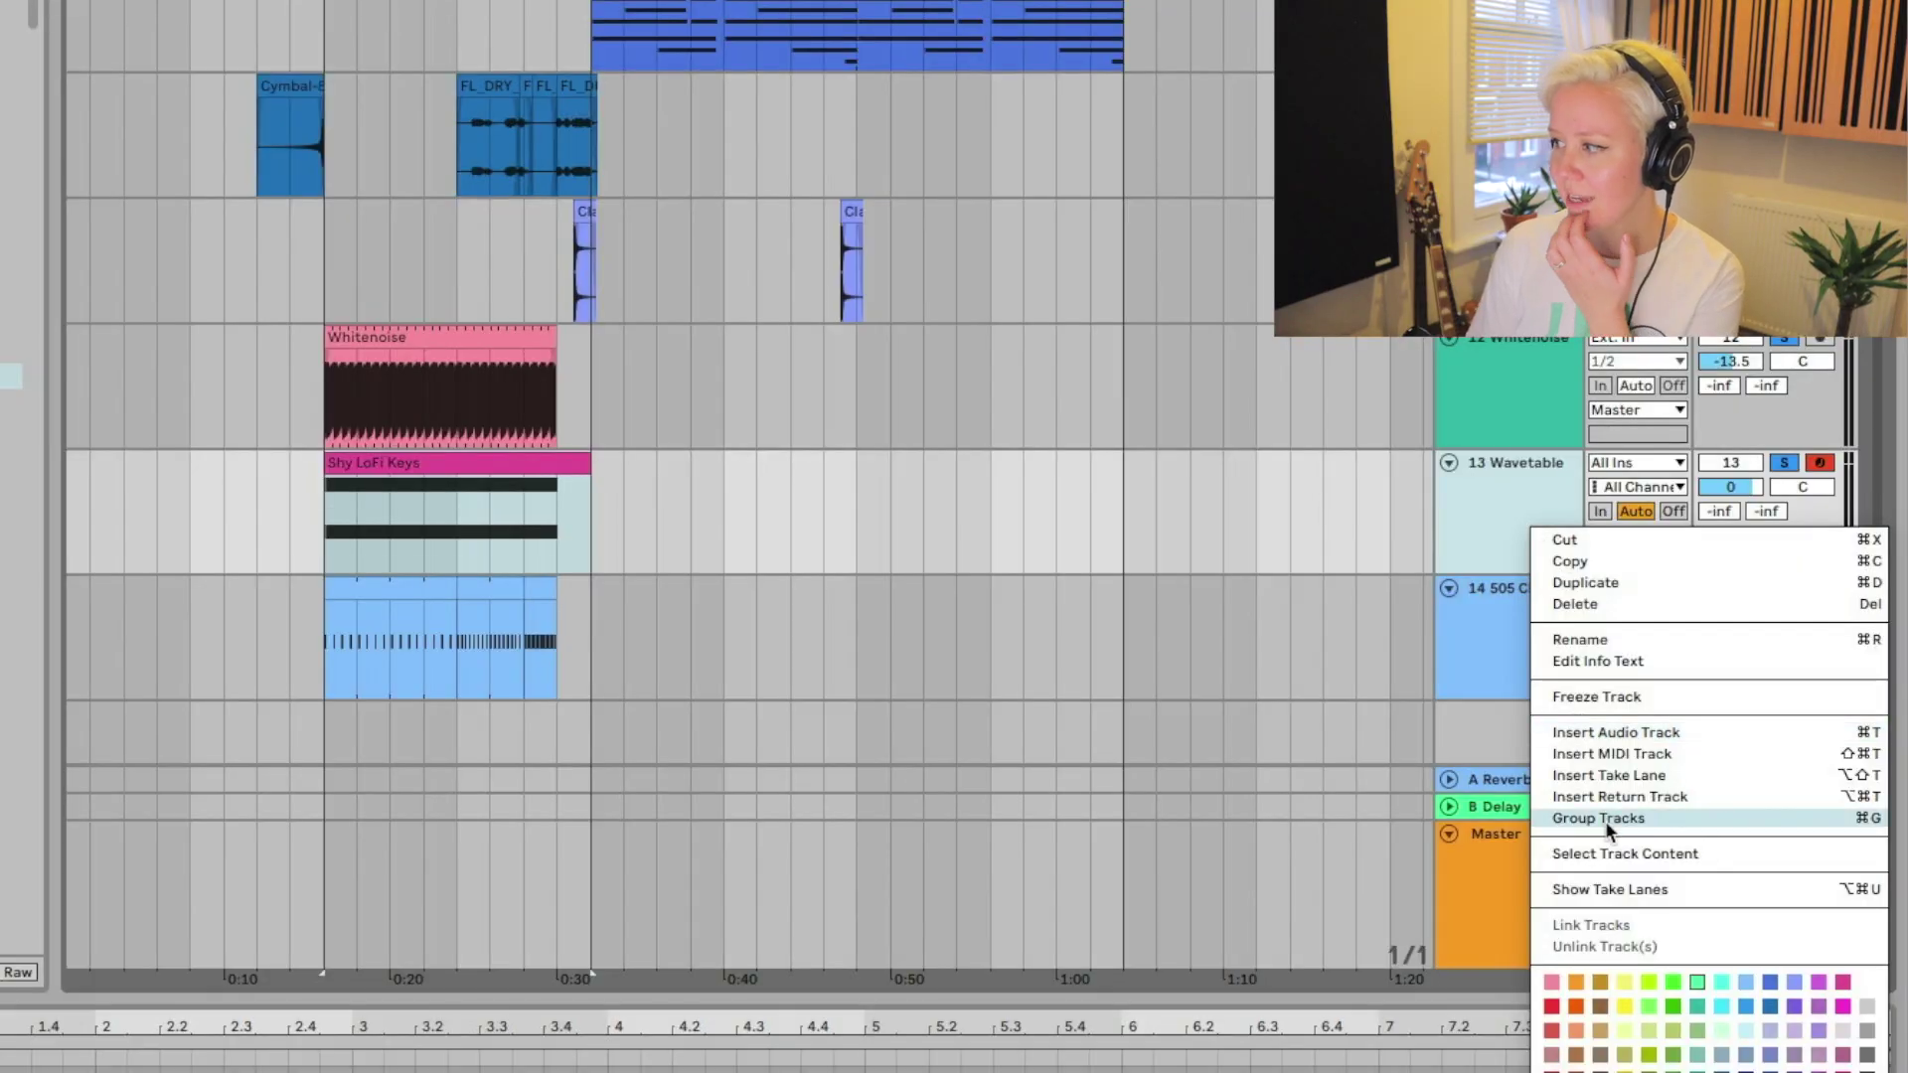
- Freeze and flatten the Wavetable track to audio, and delete the 505 Classic track
click(1610, 698)
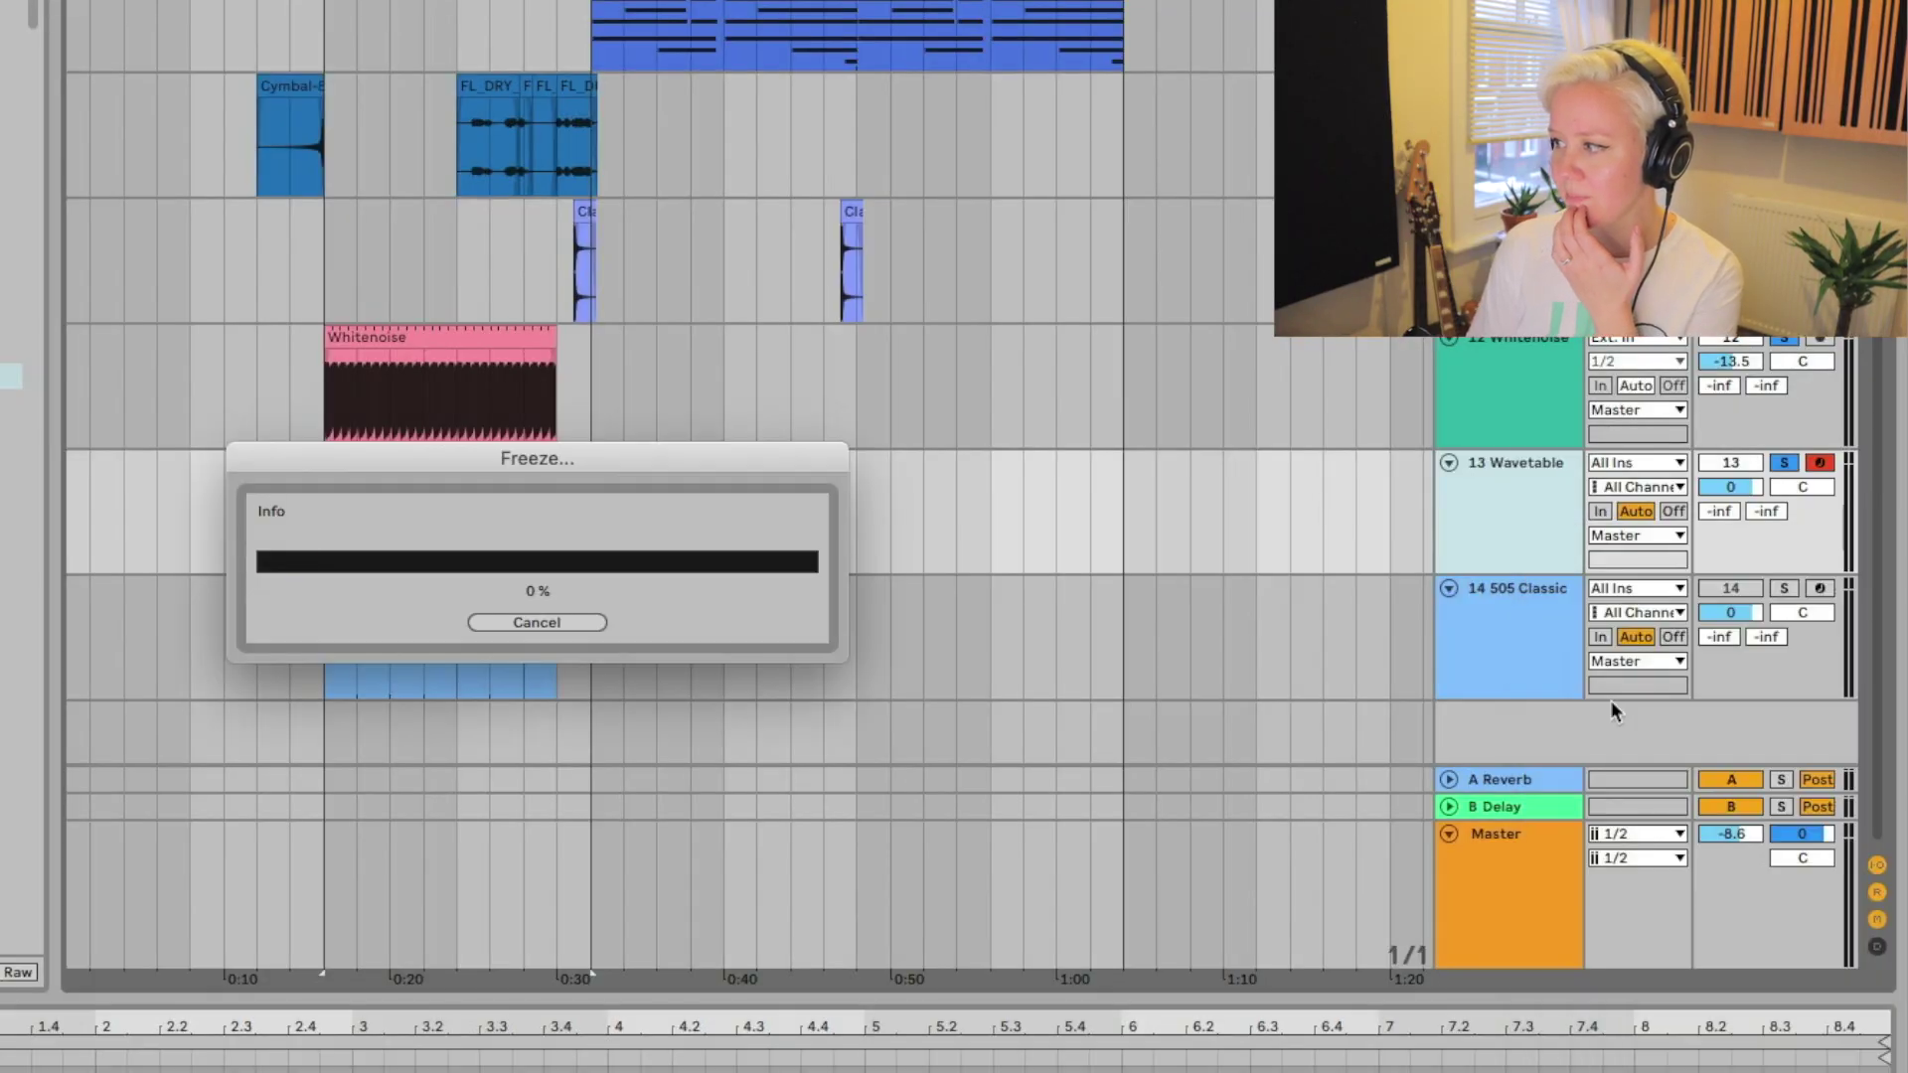
right_click(1494, 493)
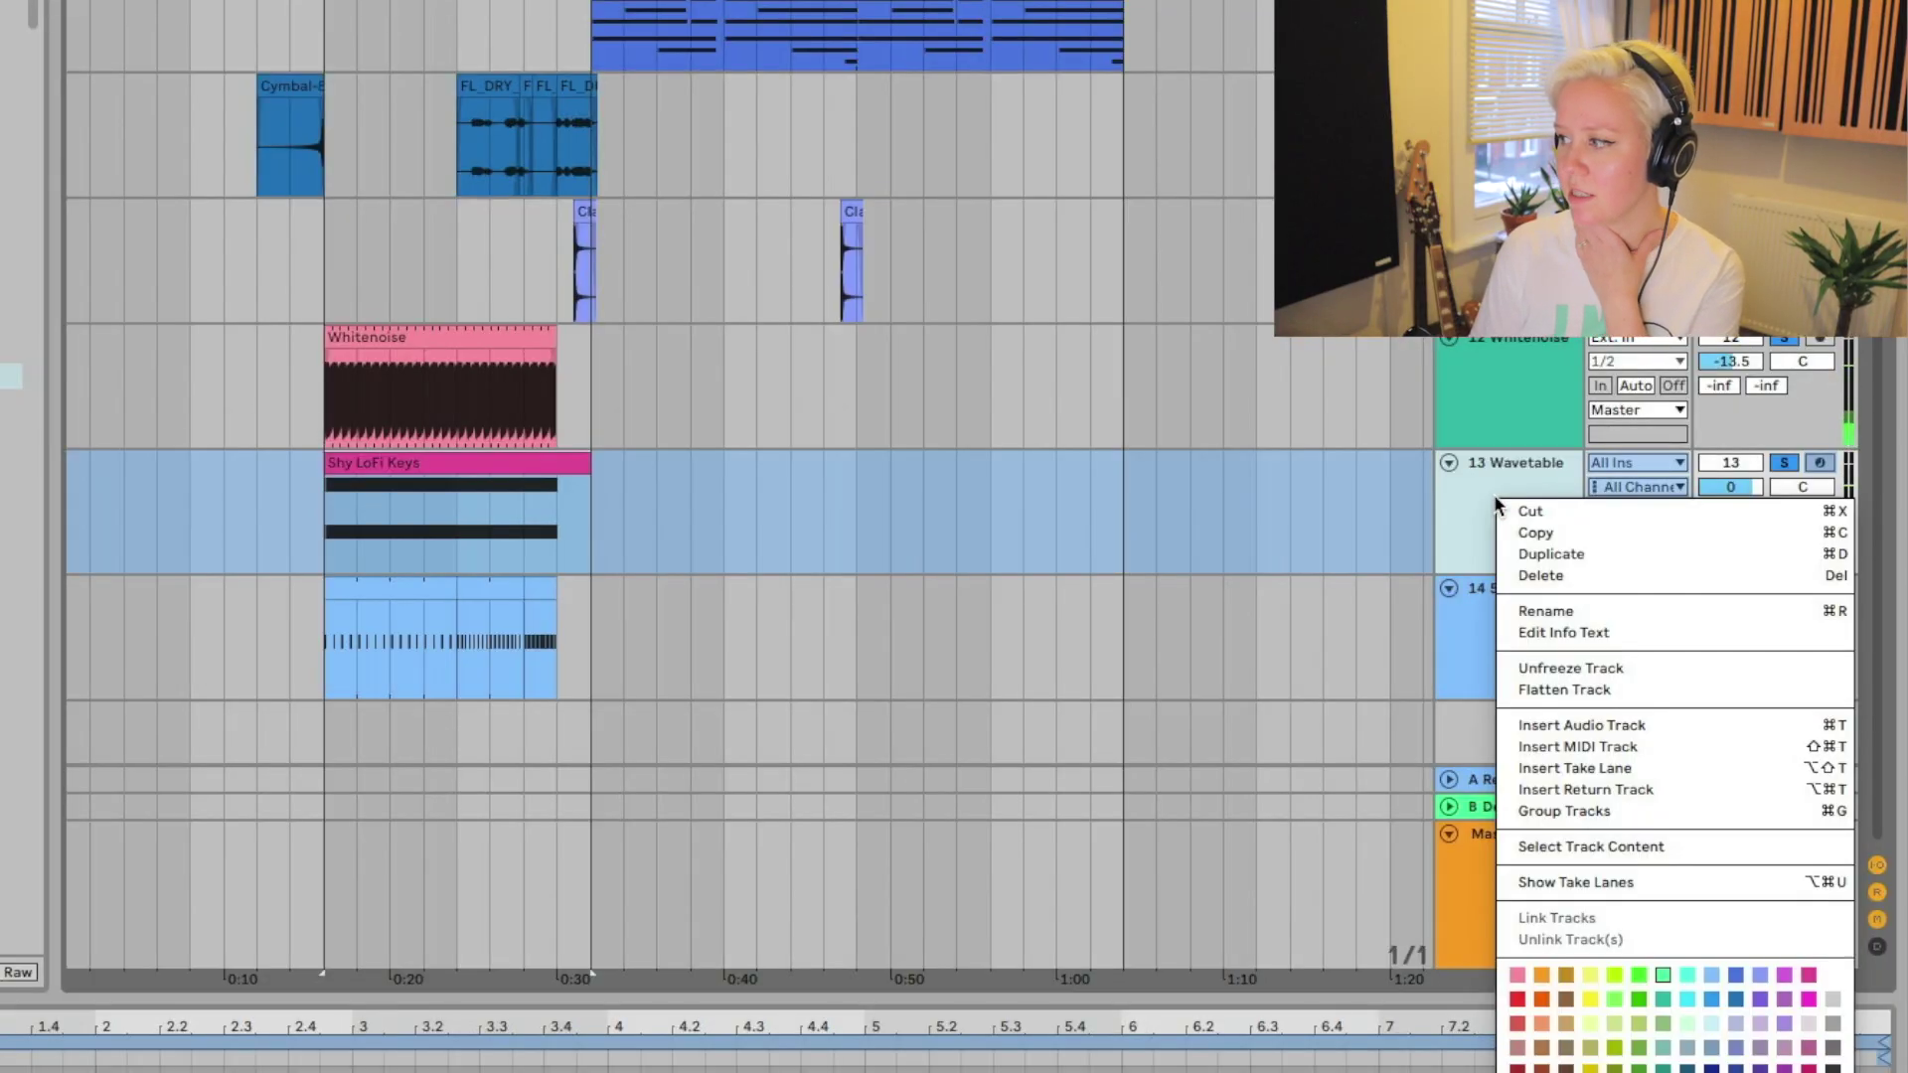
click(1580, 691)
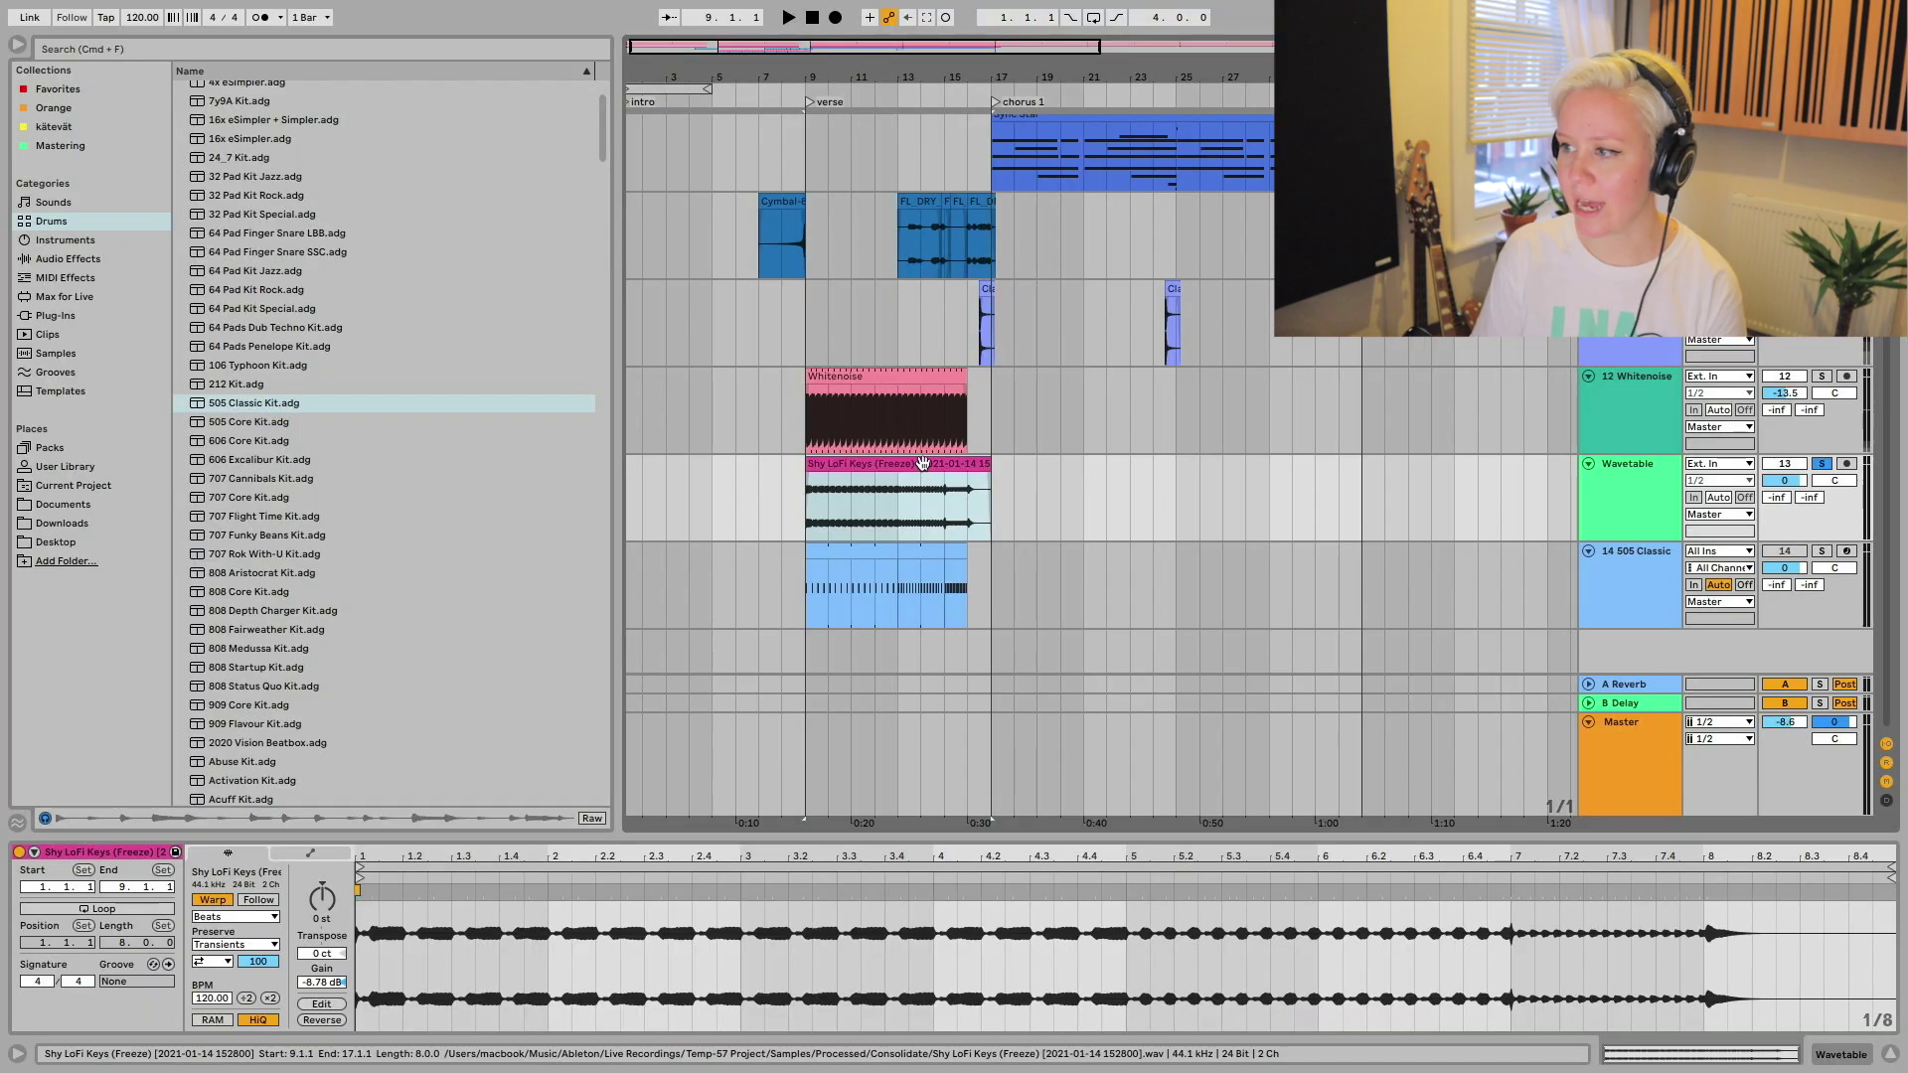
click(1630, 600)
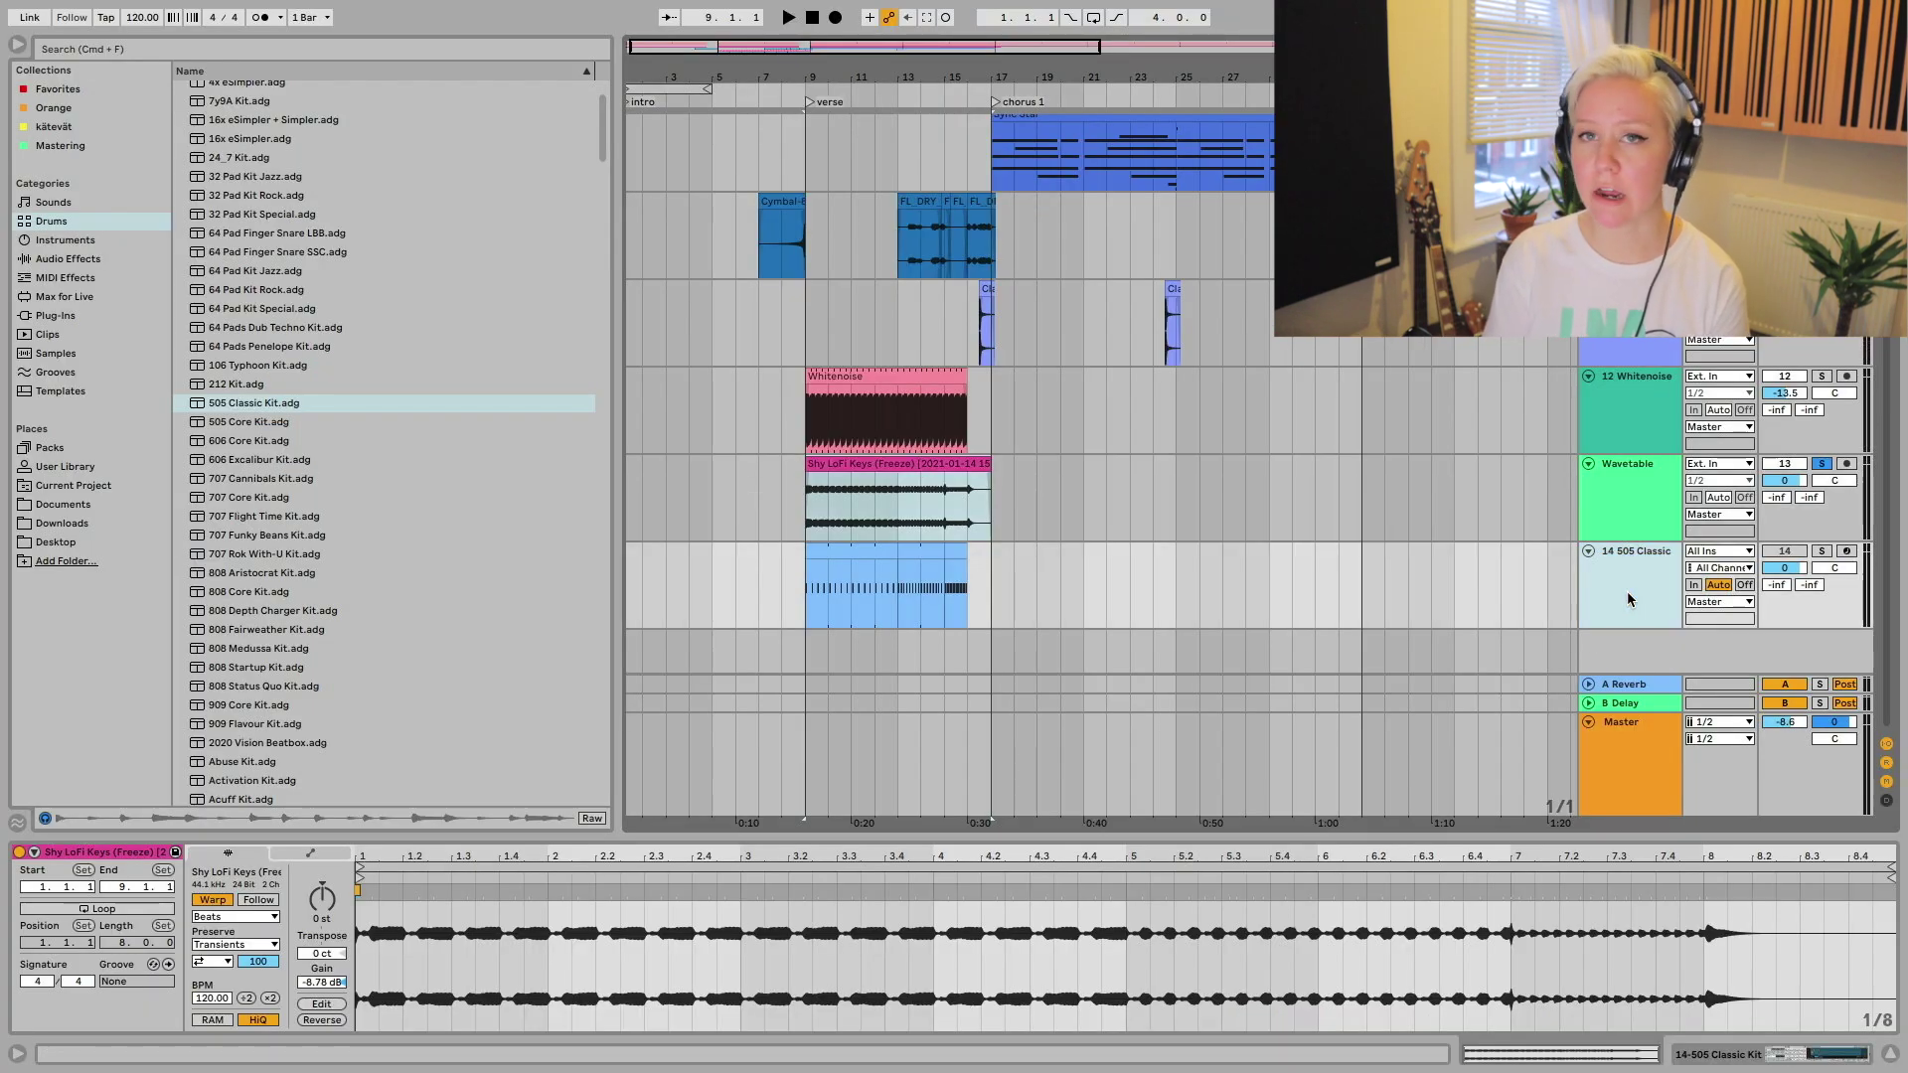
key(Delete)
- Show the transposition envelope of the flattened Shy LoFi Keys clip
click(810, 511)
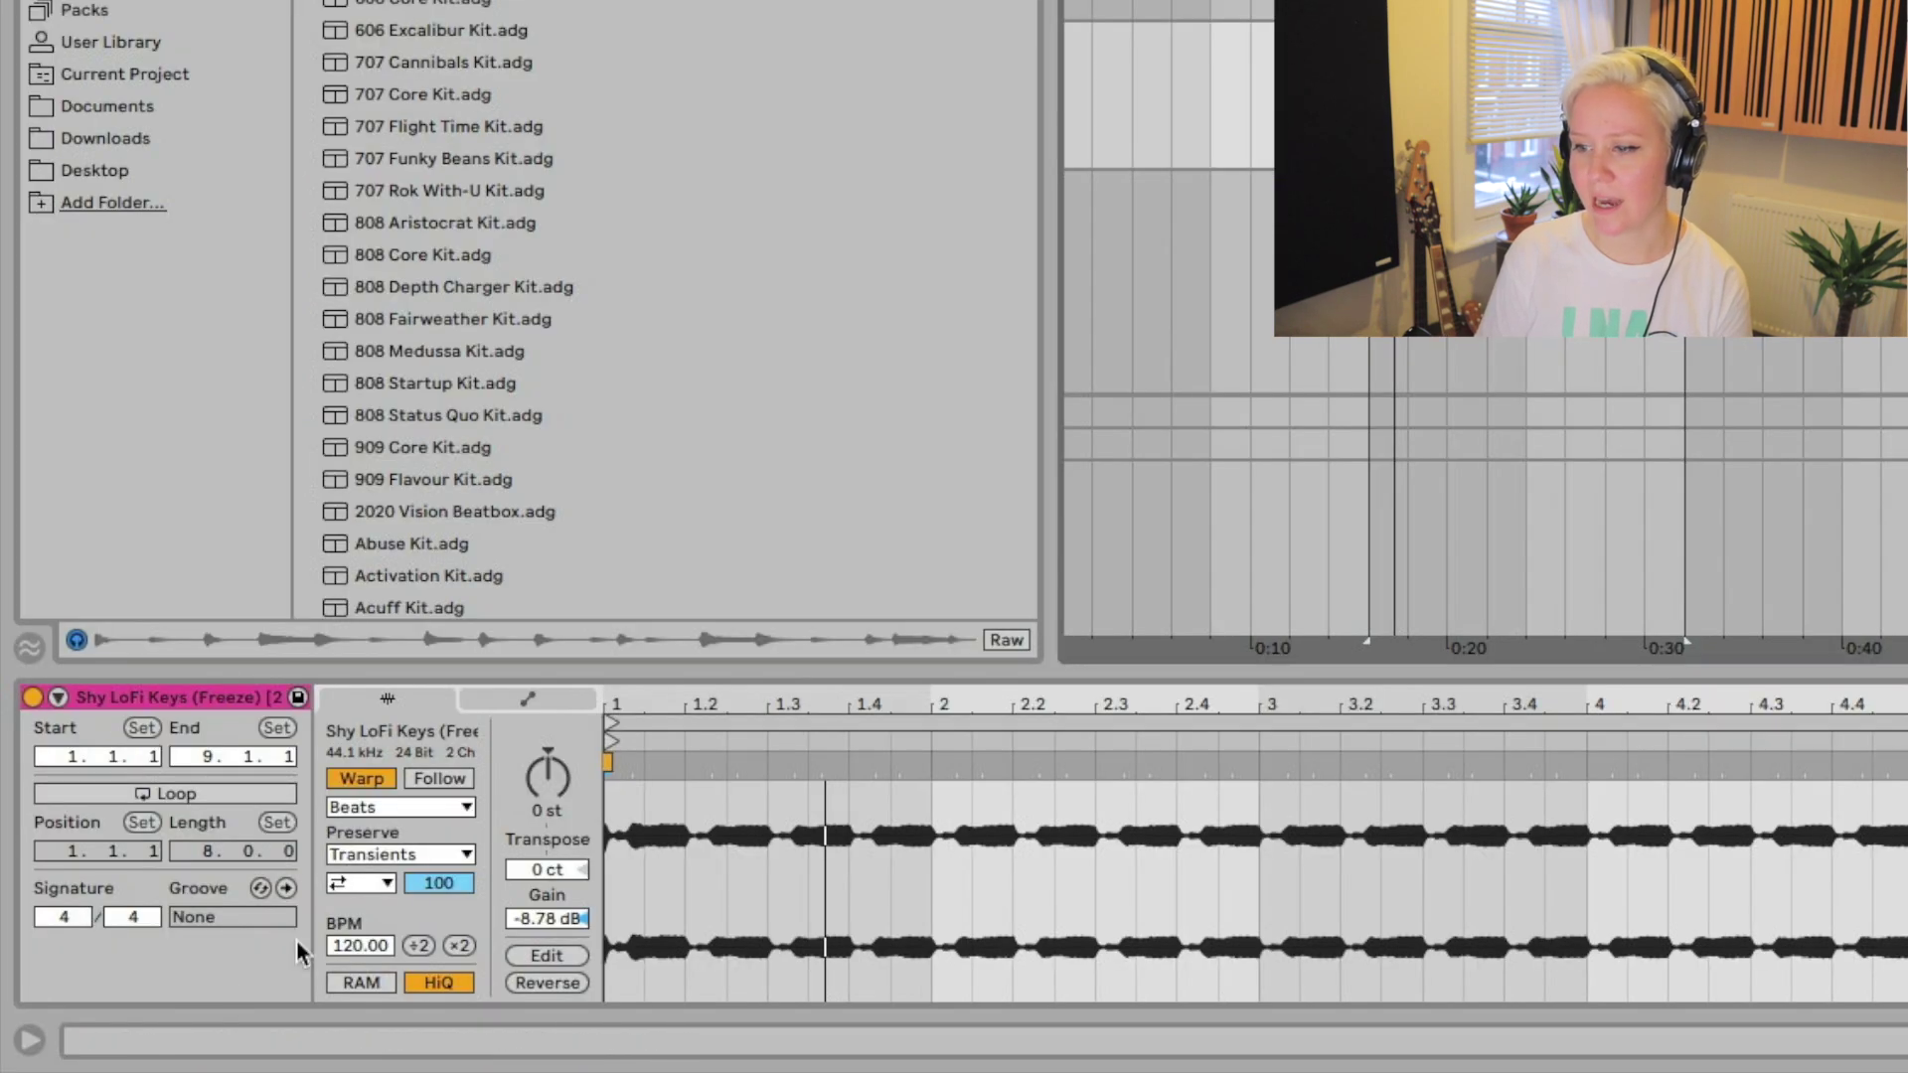
click(519, 700)
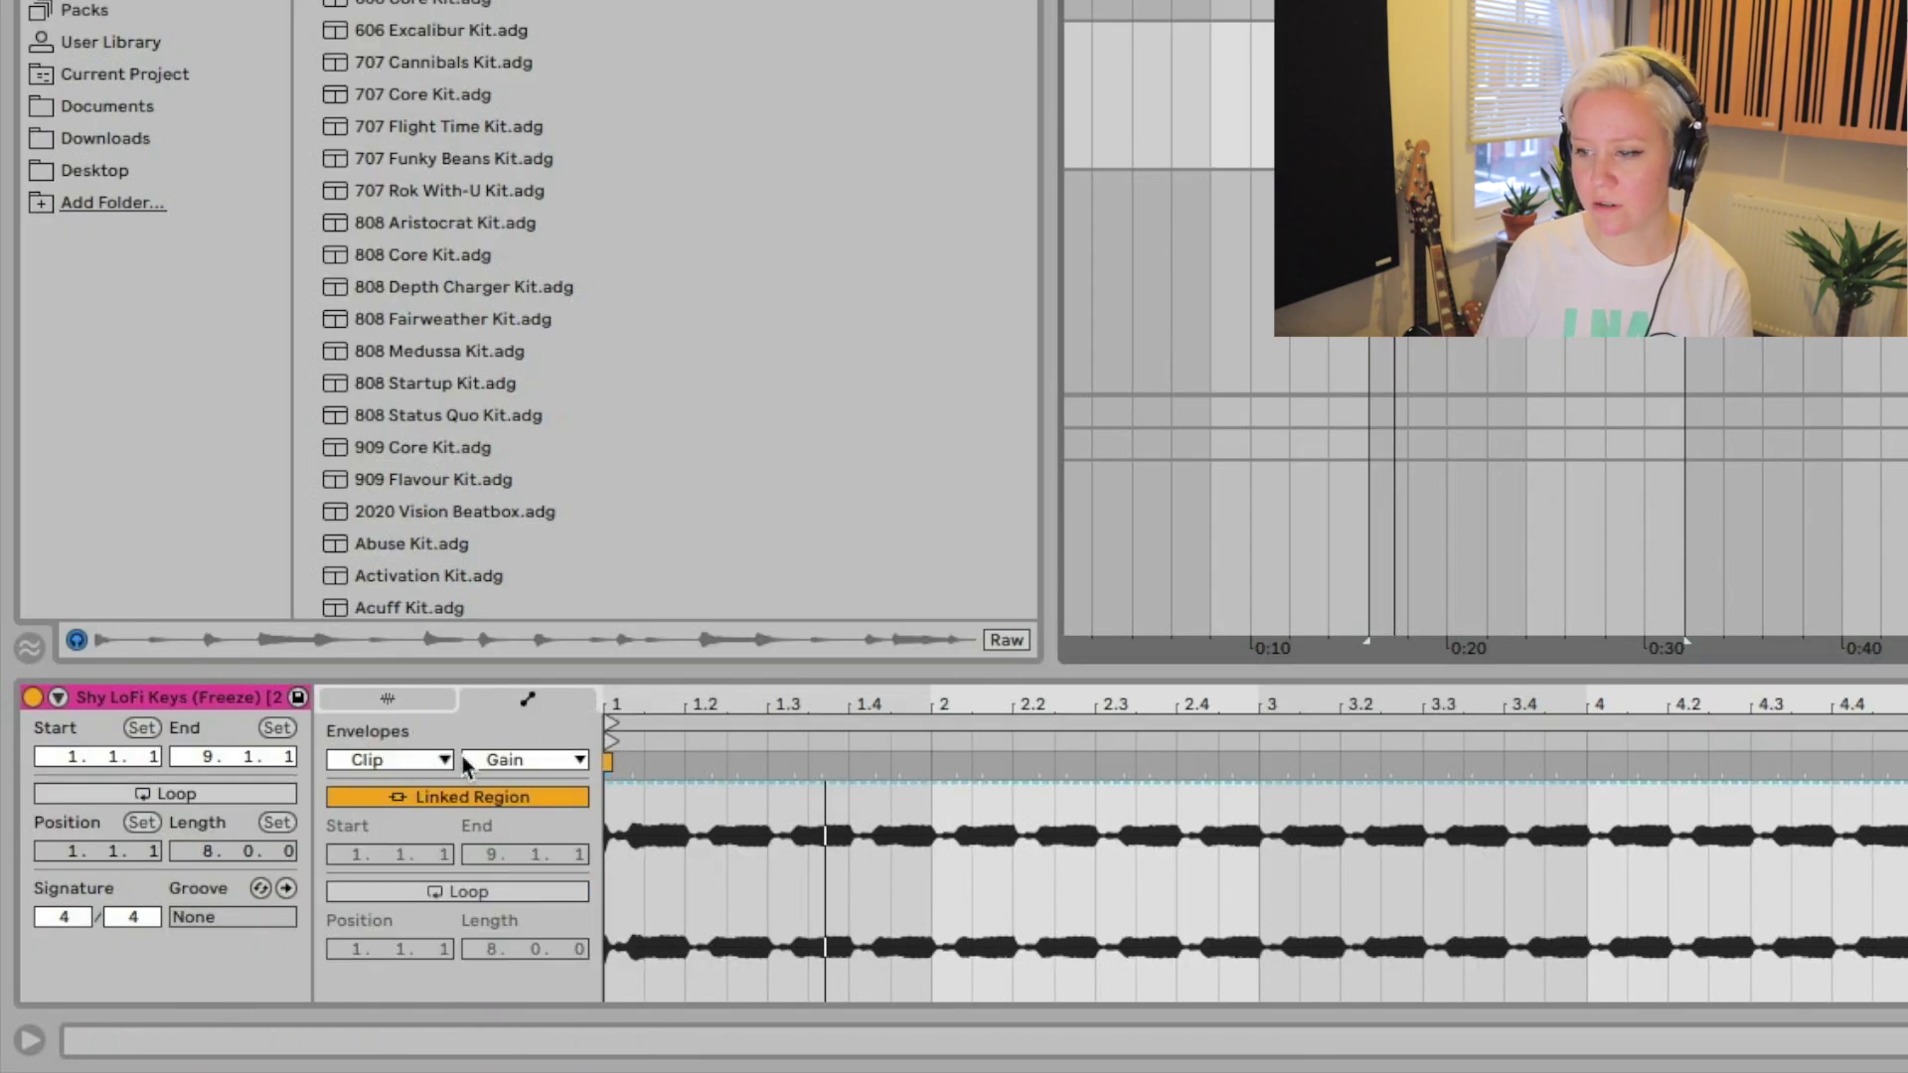
click(515, 757)
click(522, 807)
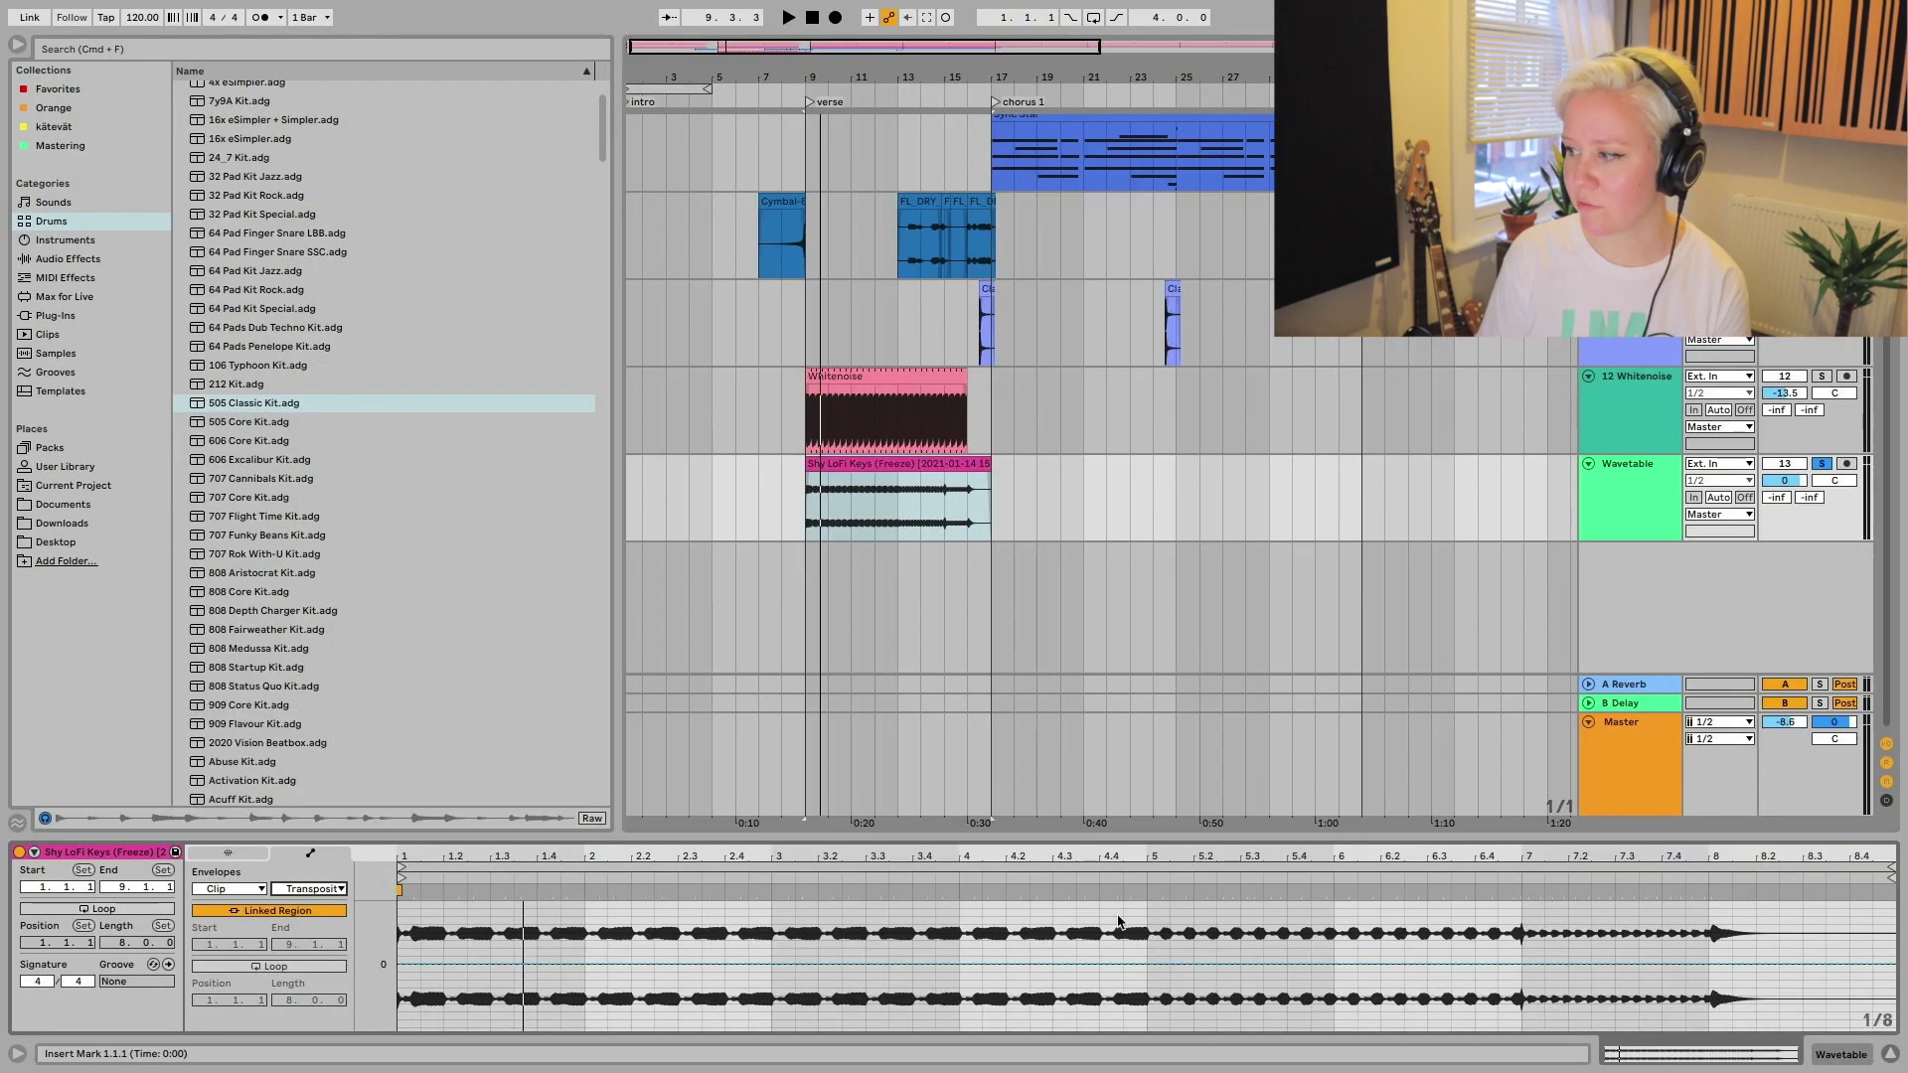
- Draw a transposition envelope rising from -12 st to 0 st across the flattened Shy LoFi Keys clip and play it back
scroll(1119, 924, down, 2)
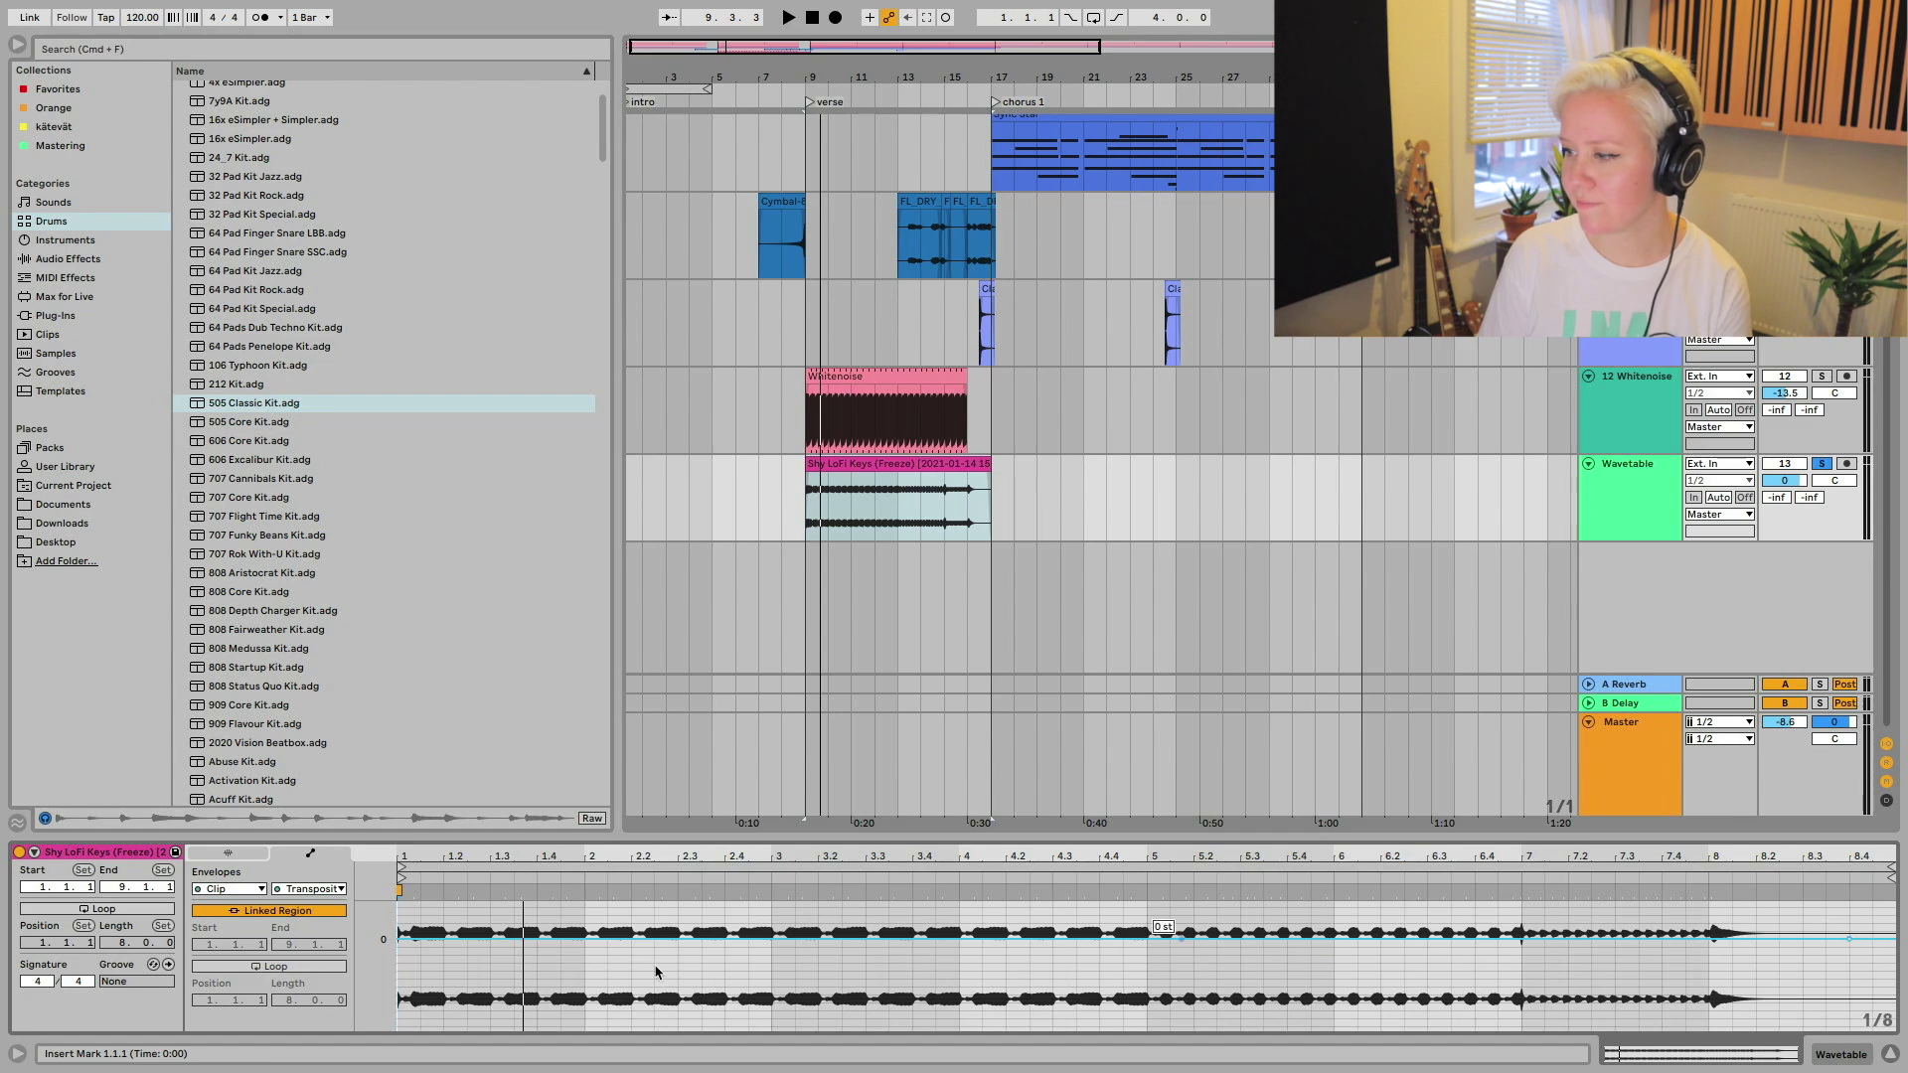
drag(399, 947, 399, 1008)
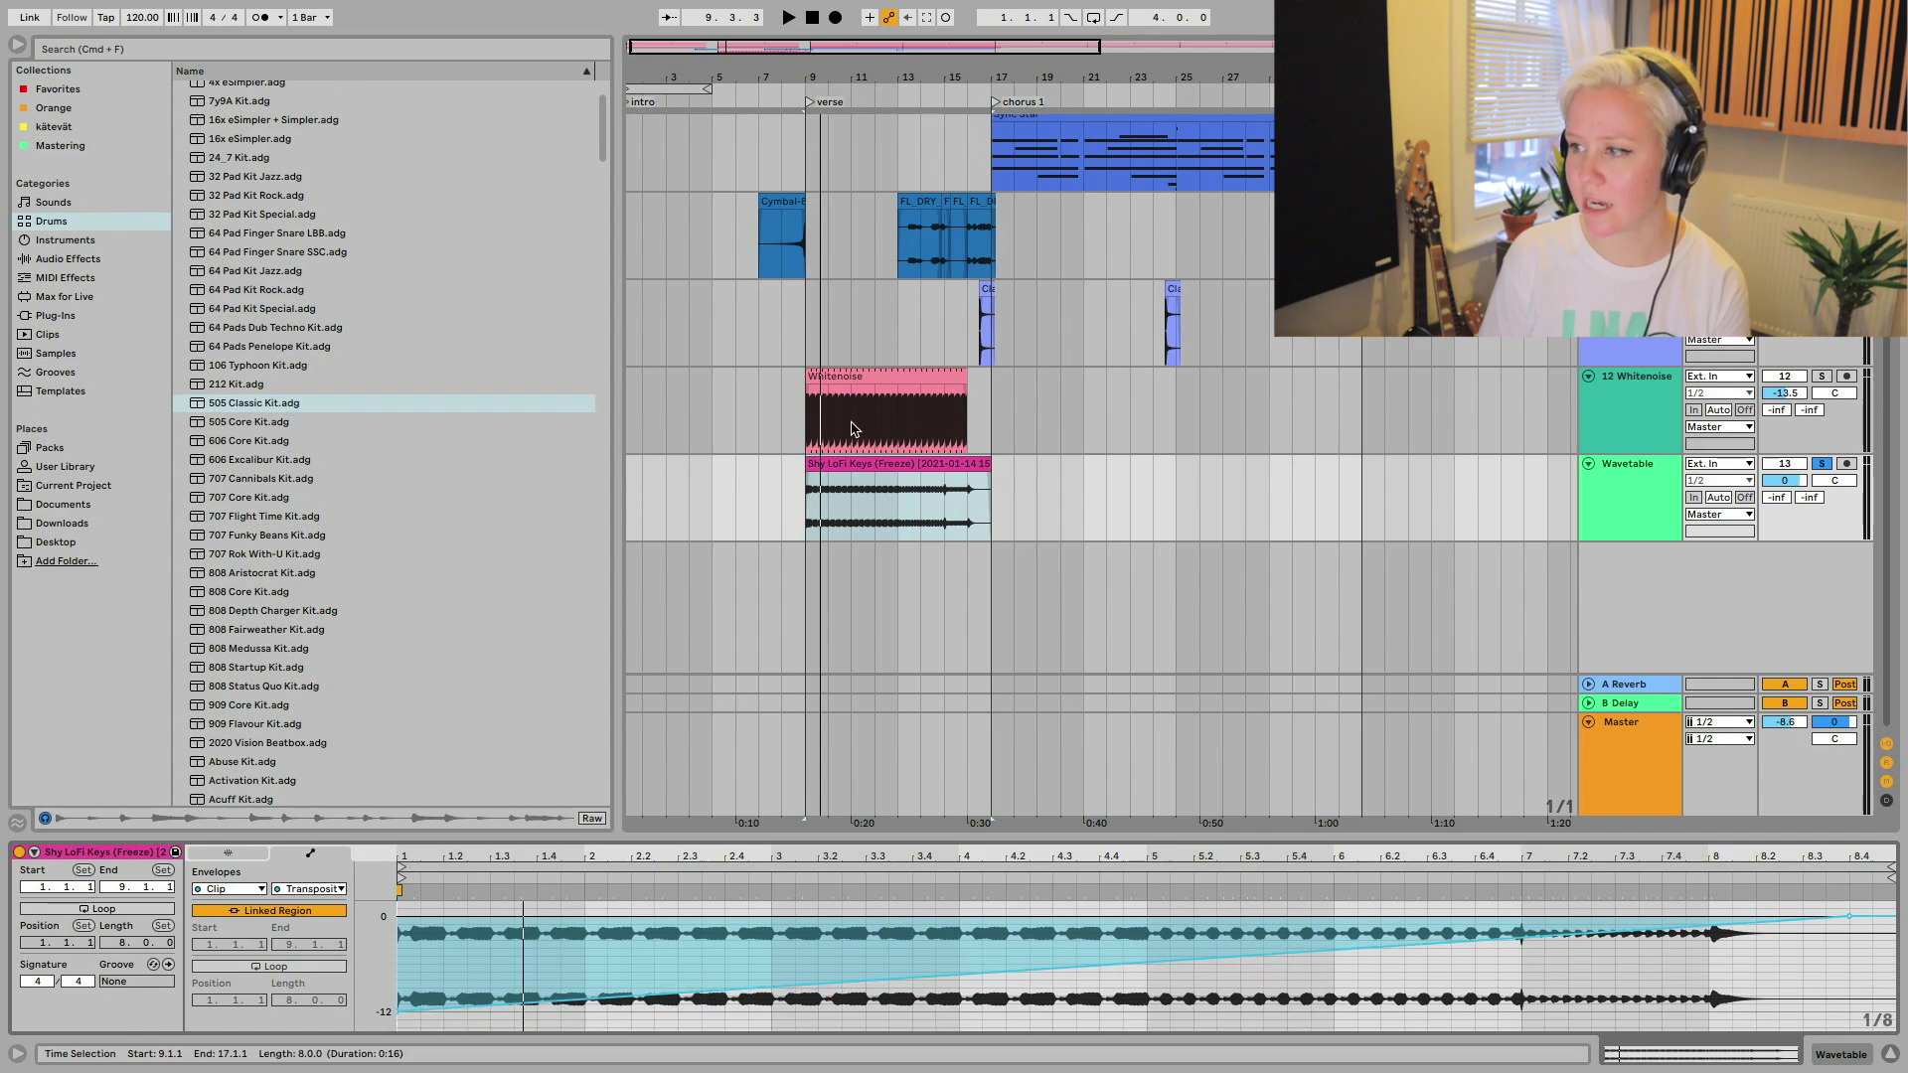
key(space)
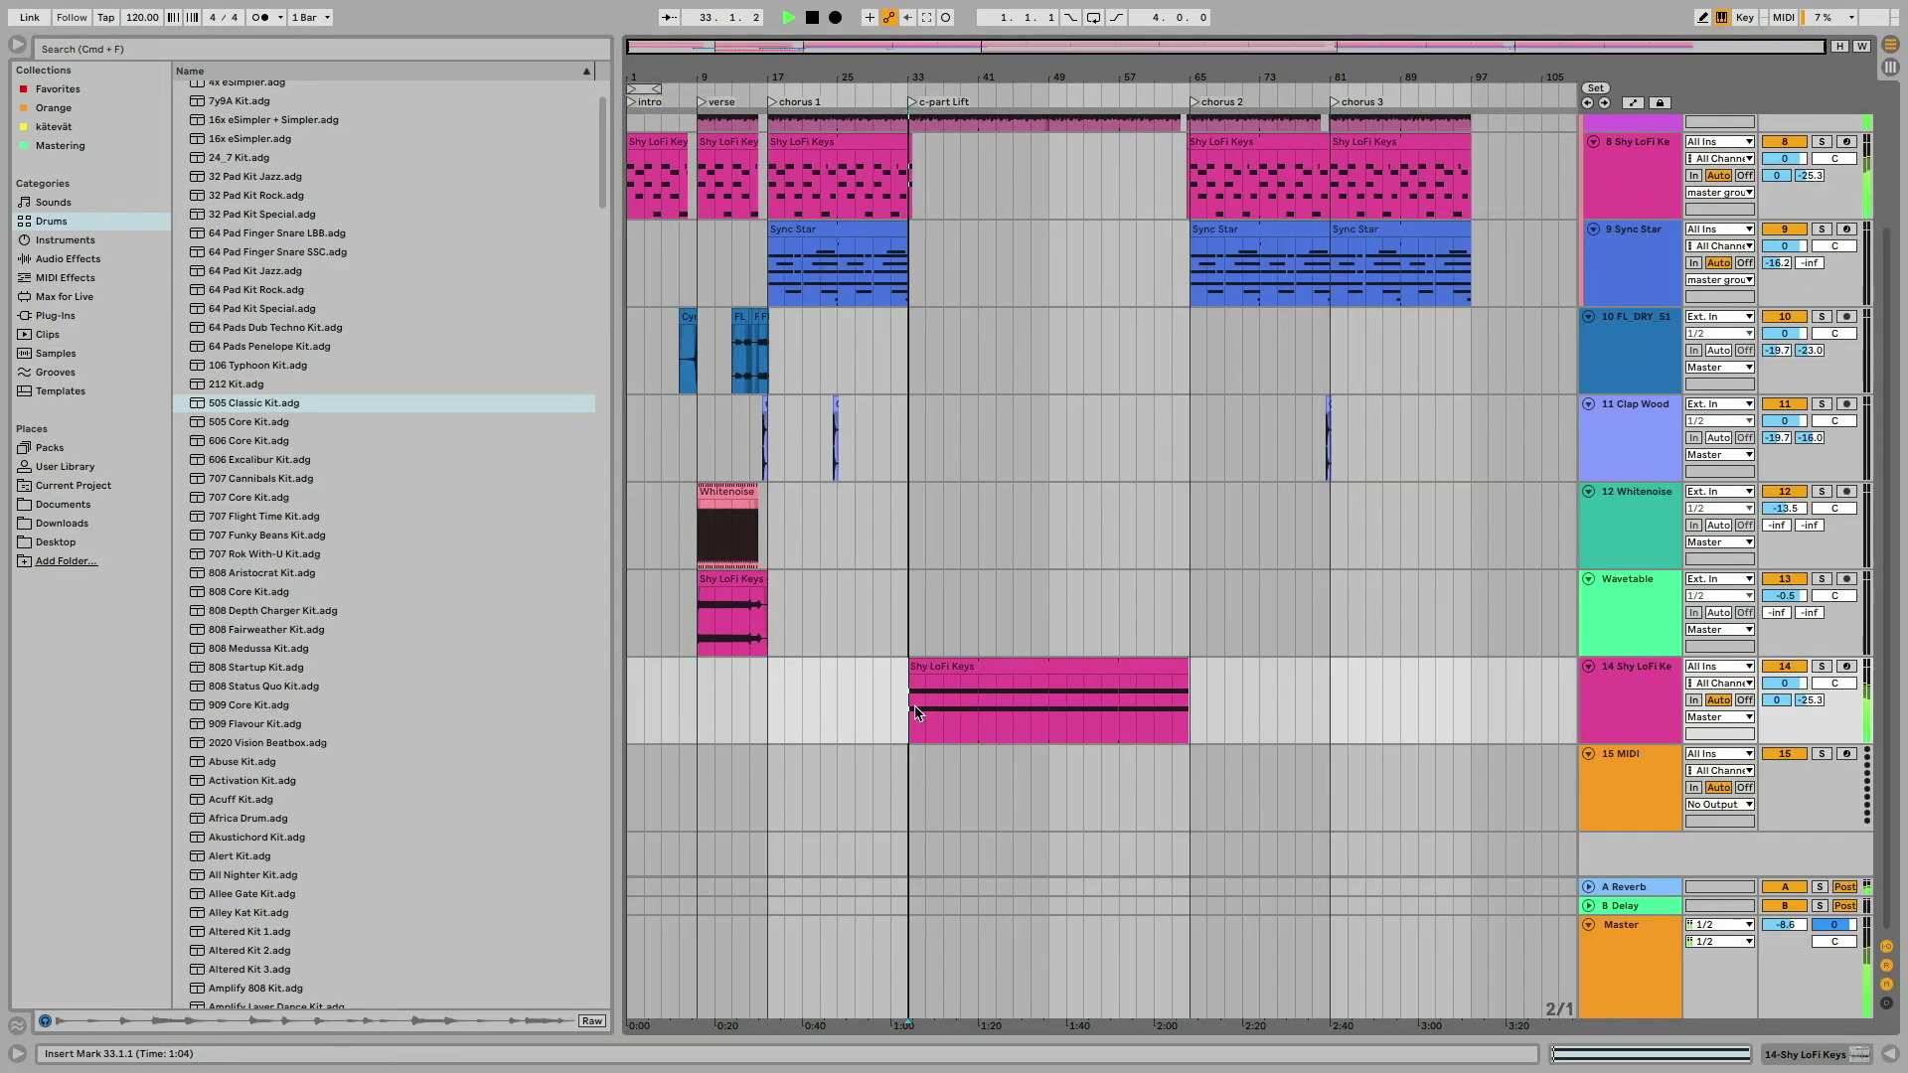
- Add the Arpeggiator MIDI effect before the Shy LoFi Keys instrument on track 14 and set its synced rate to 1/64
scroll(1031, 751, up, 1)
scroll(1542, 766, down, 1)
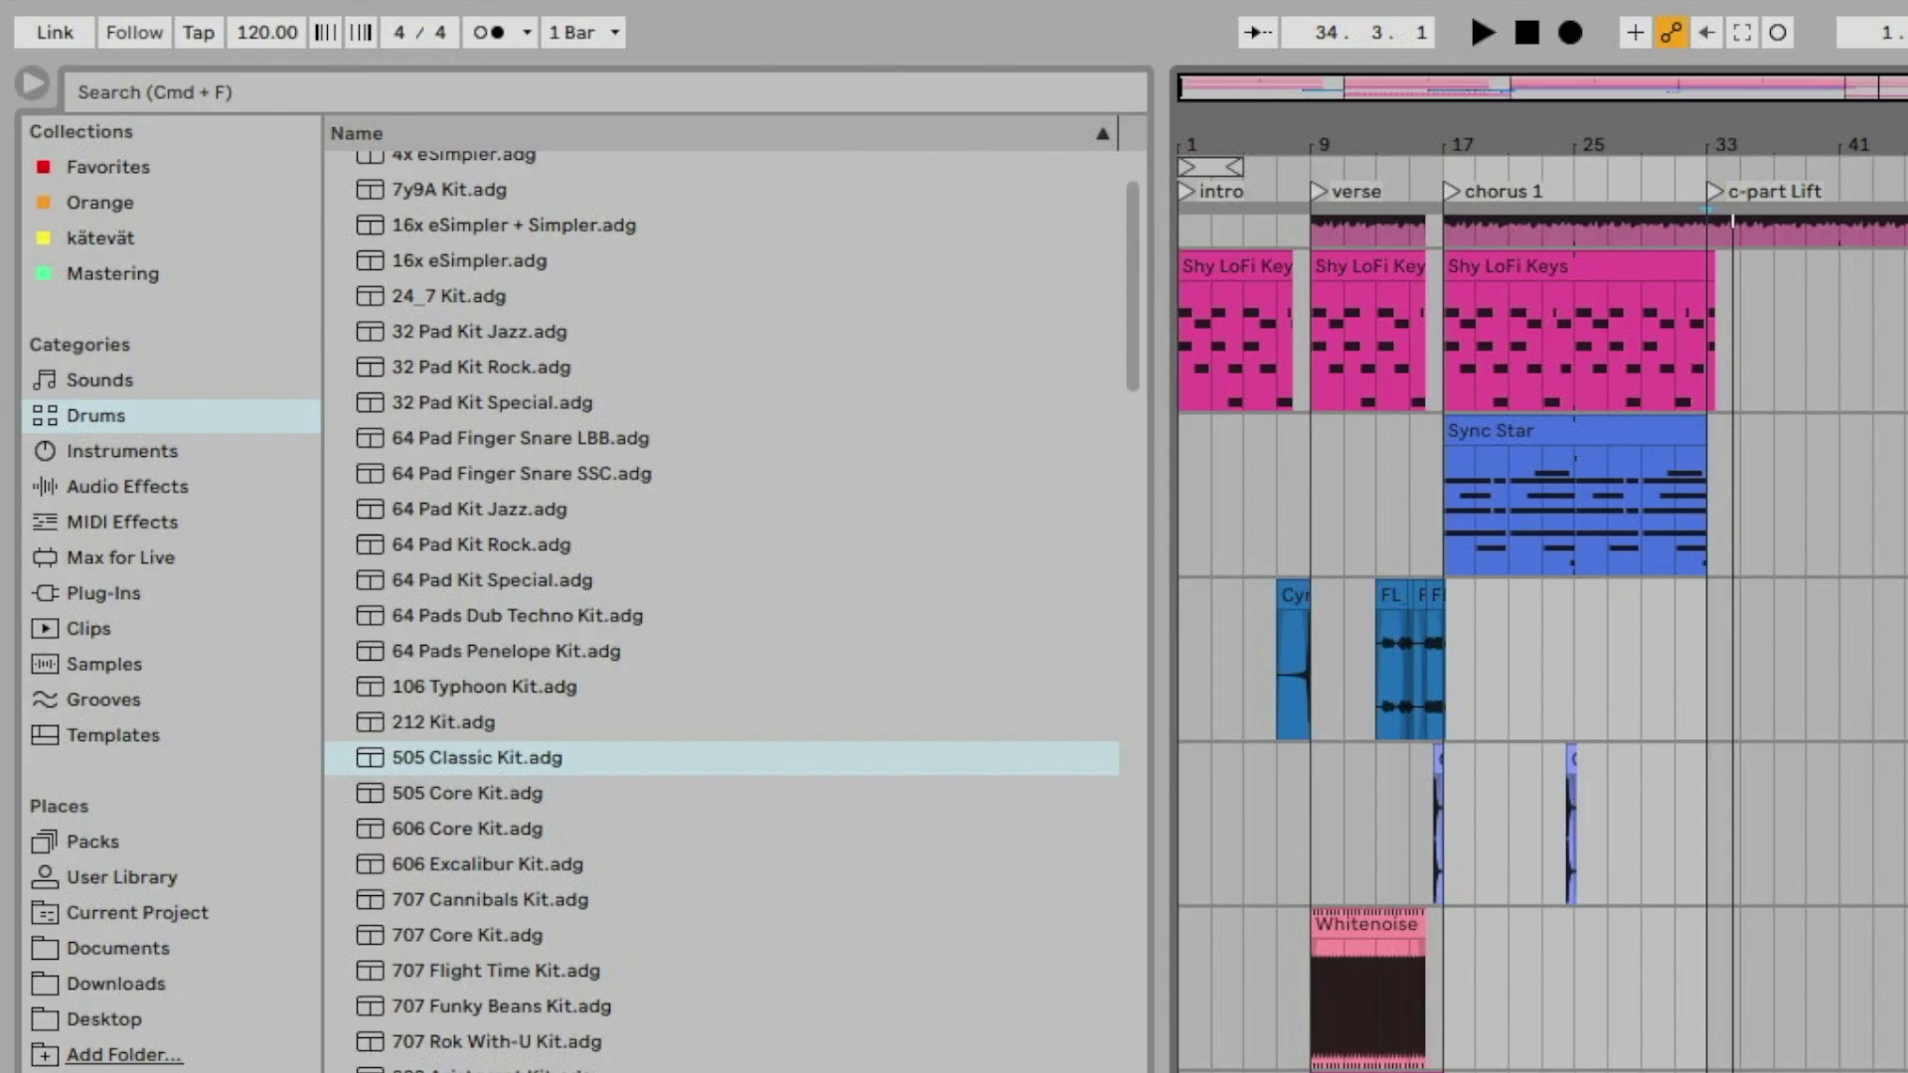
click(141, 521)
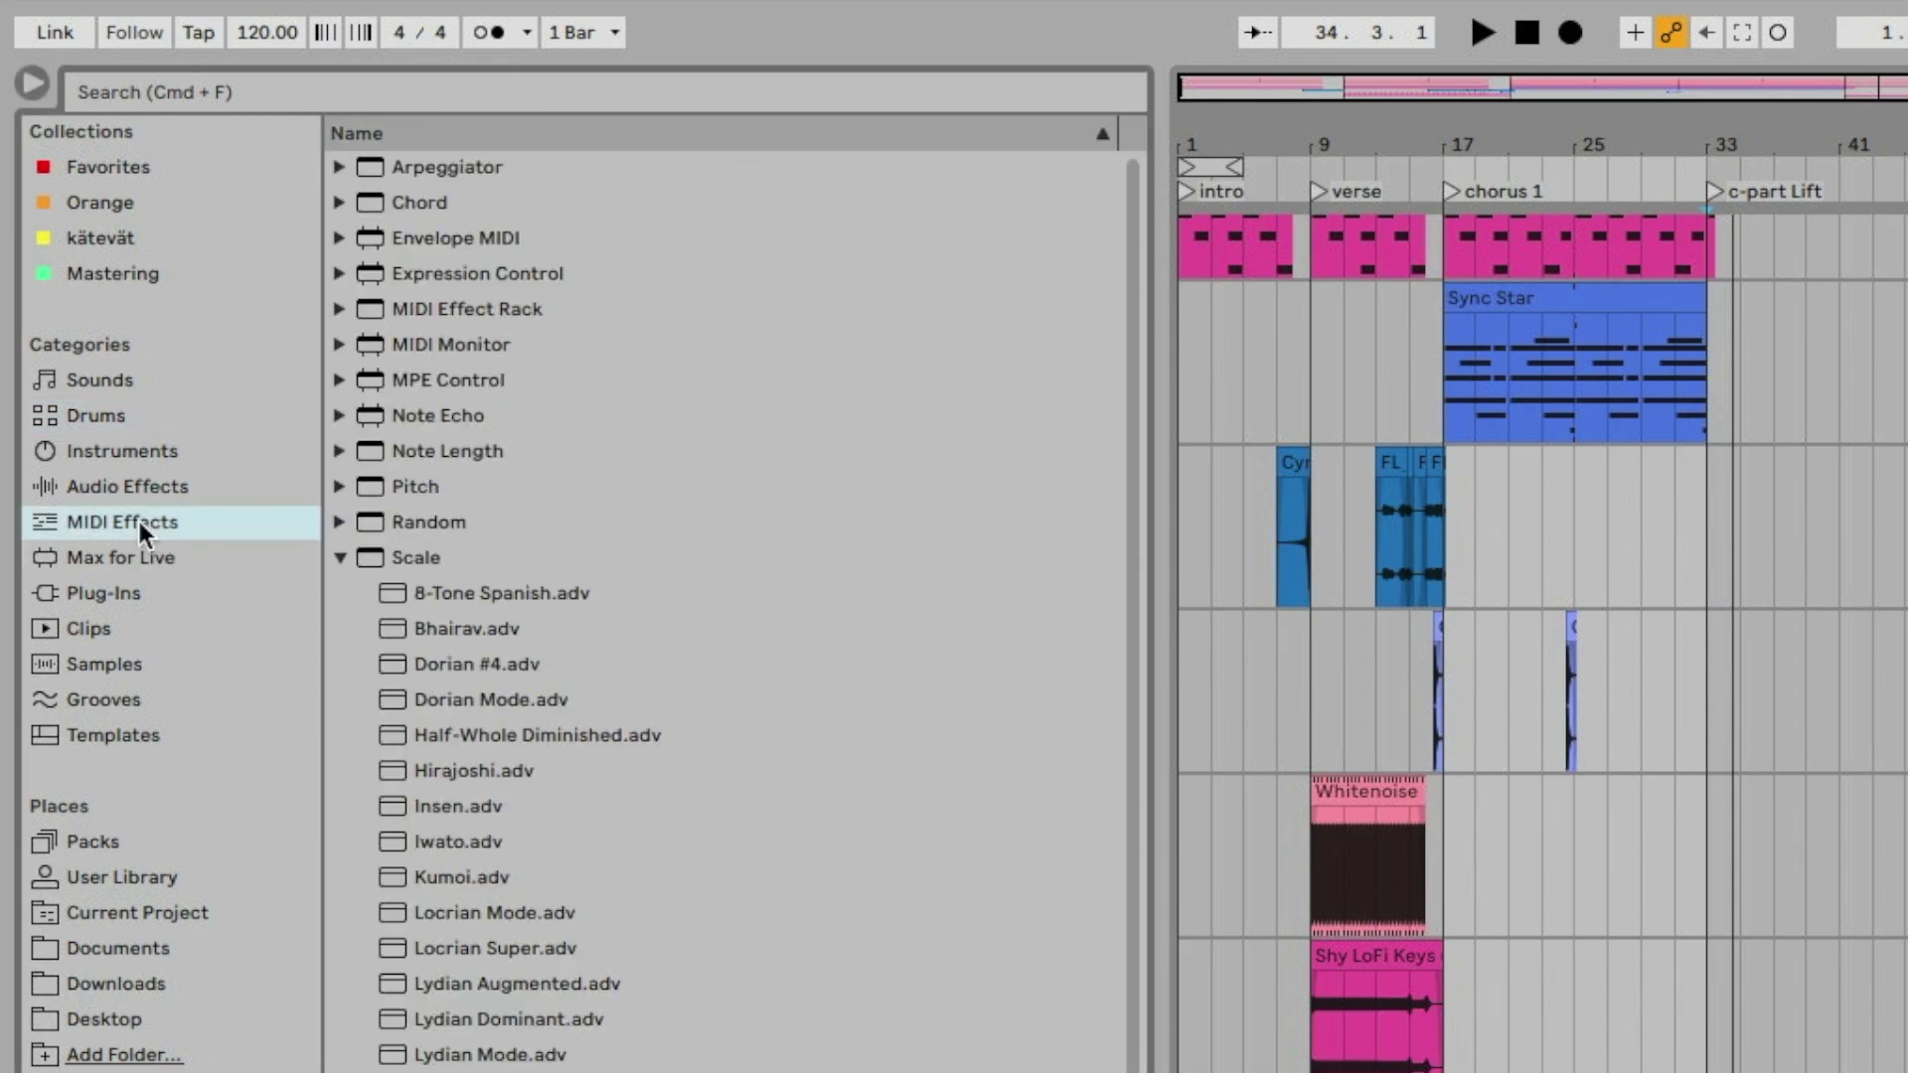
click(404, 171)
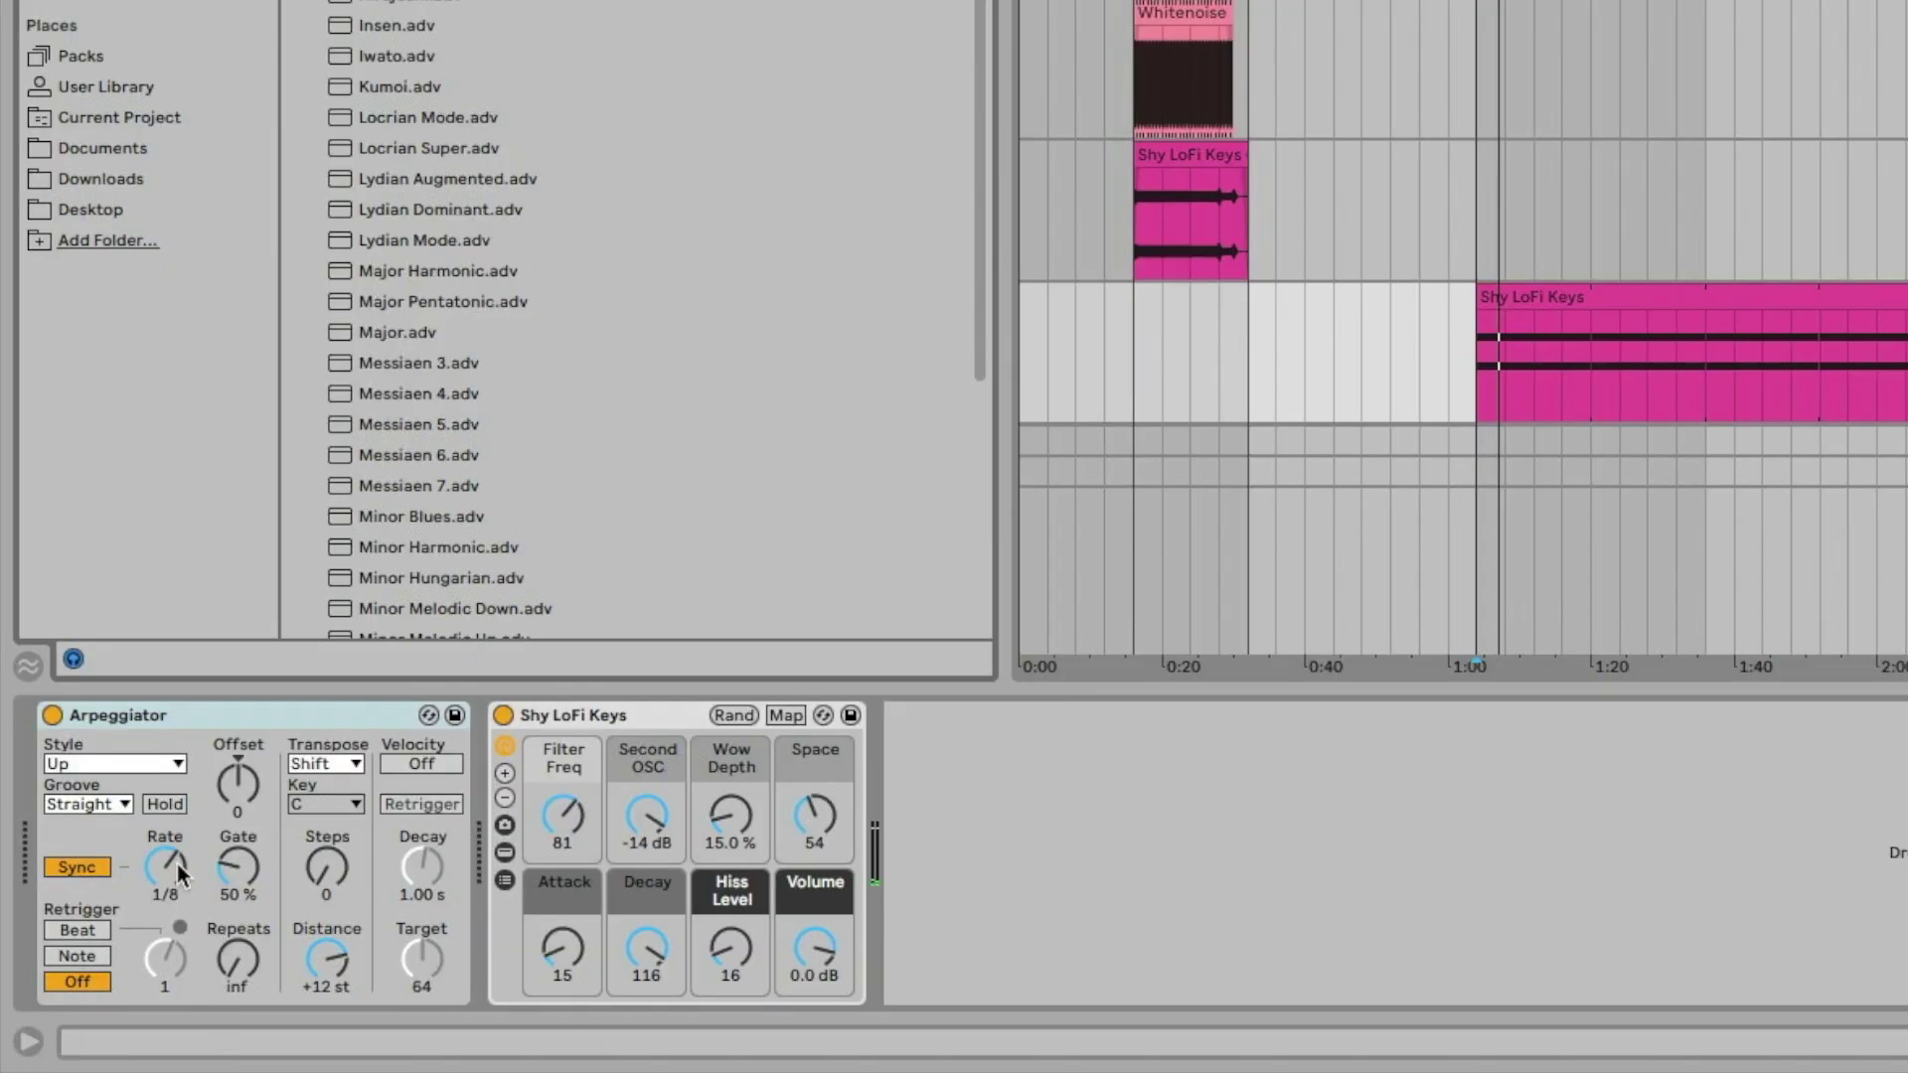
drag(176, 867, 176, 945)
drag(174, 873, 174, 884)
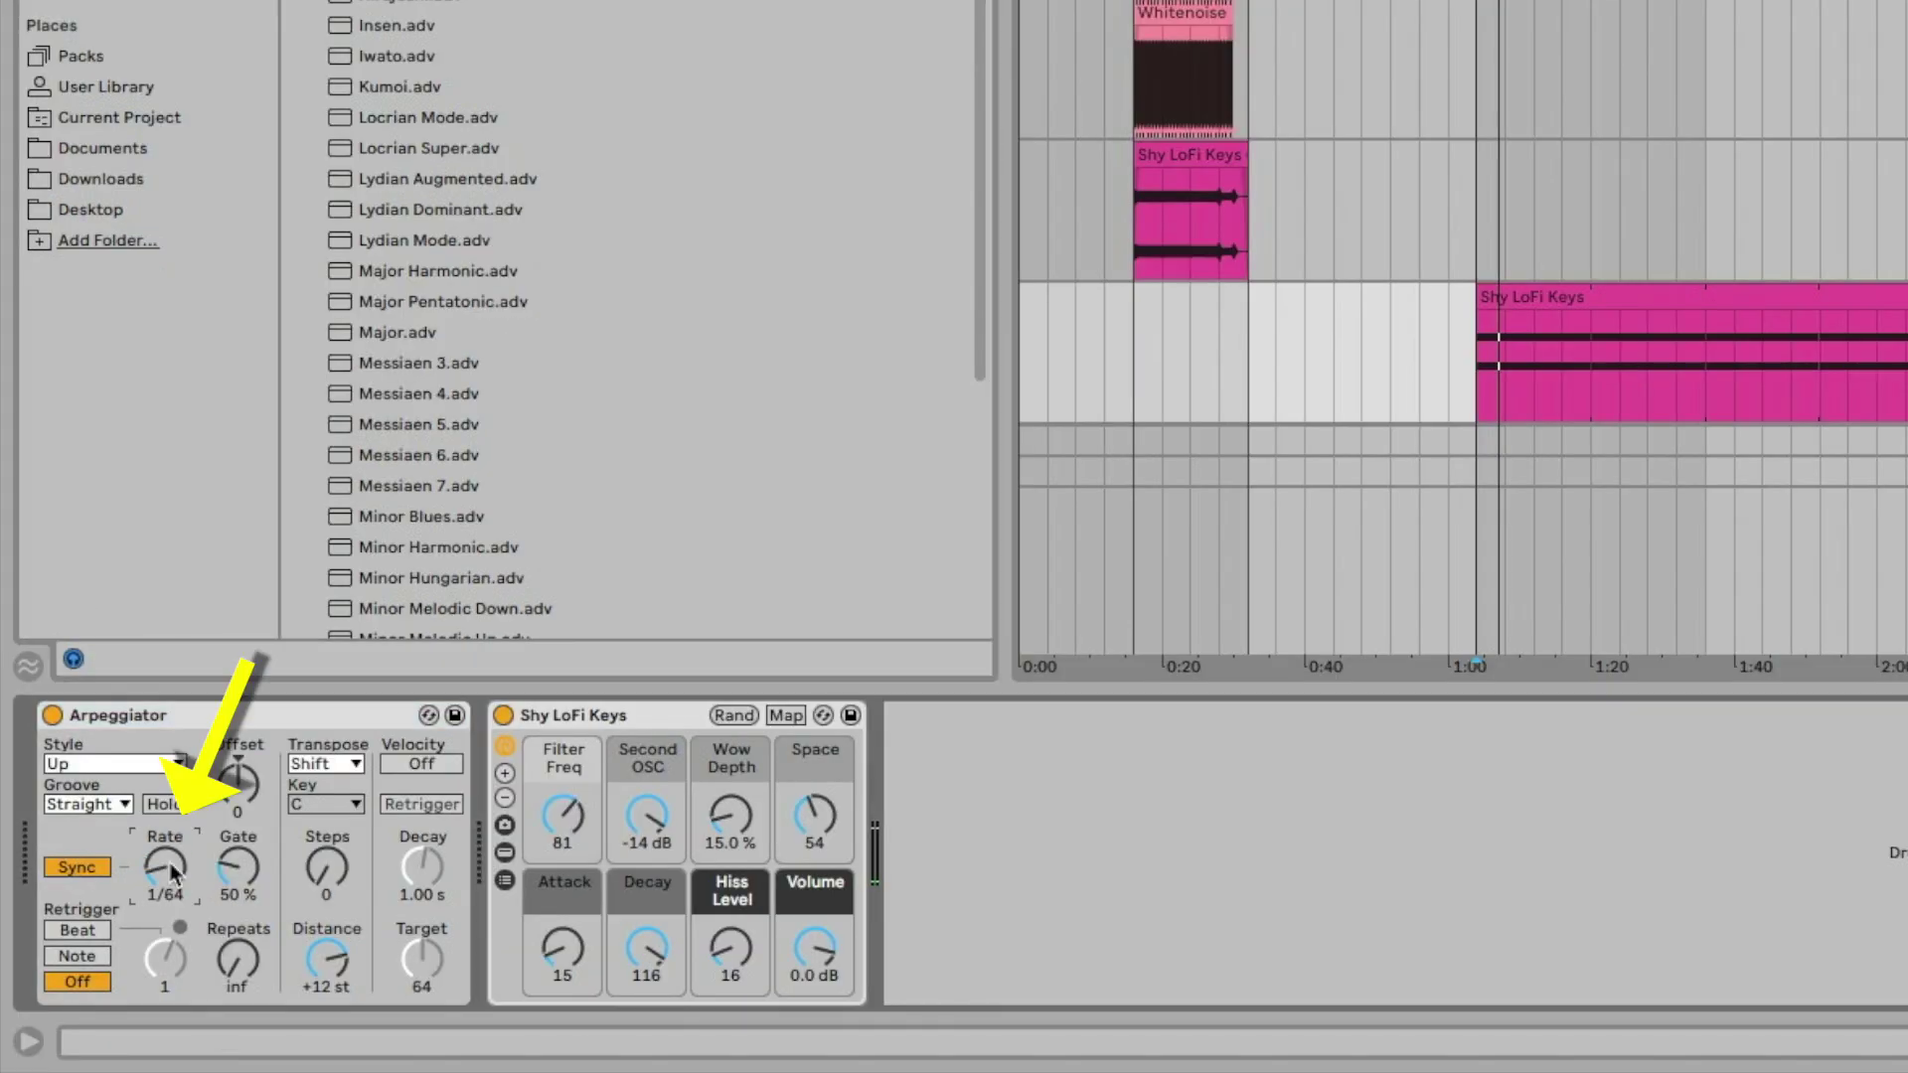
- Switch the Arpeggiator's rate from synced to free timing and set it to 1.00 s, listening during playback
click(90, 868)
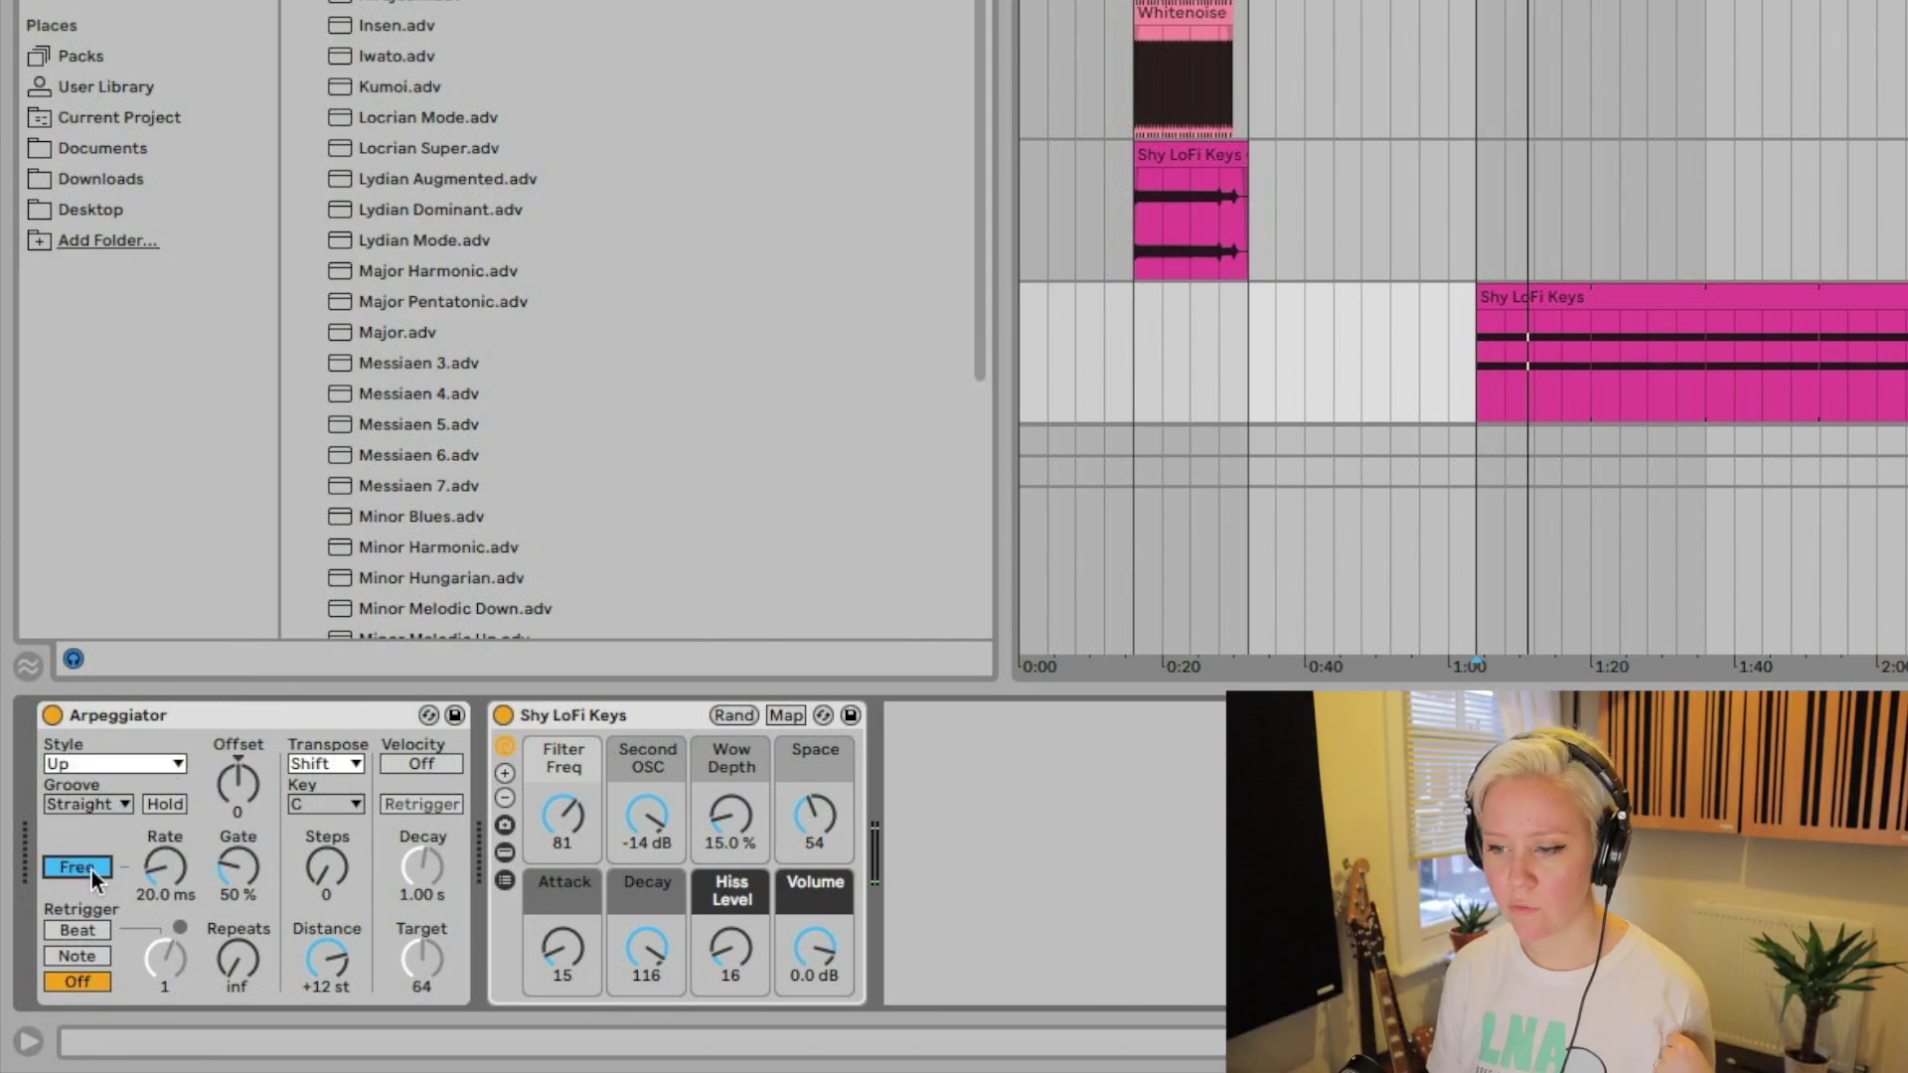
drag(159, 872, 159, 886)
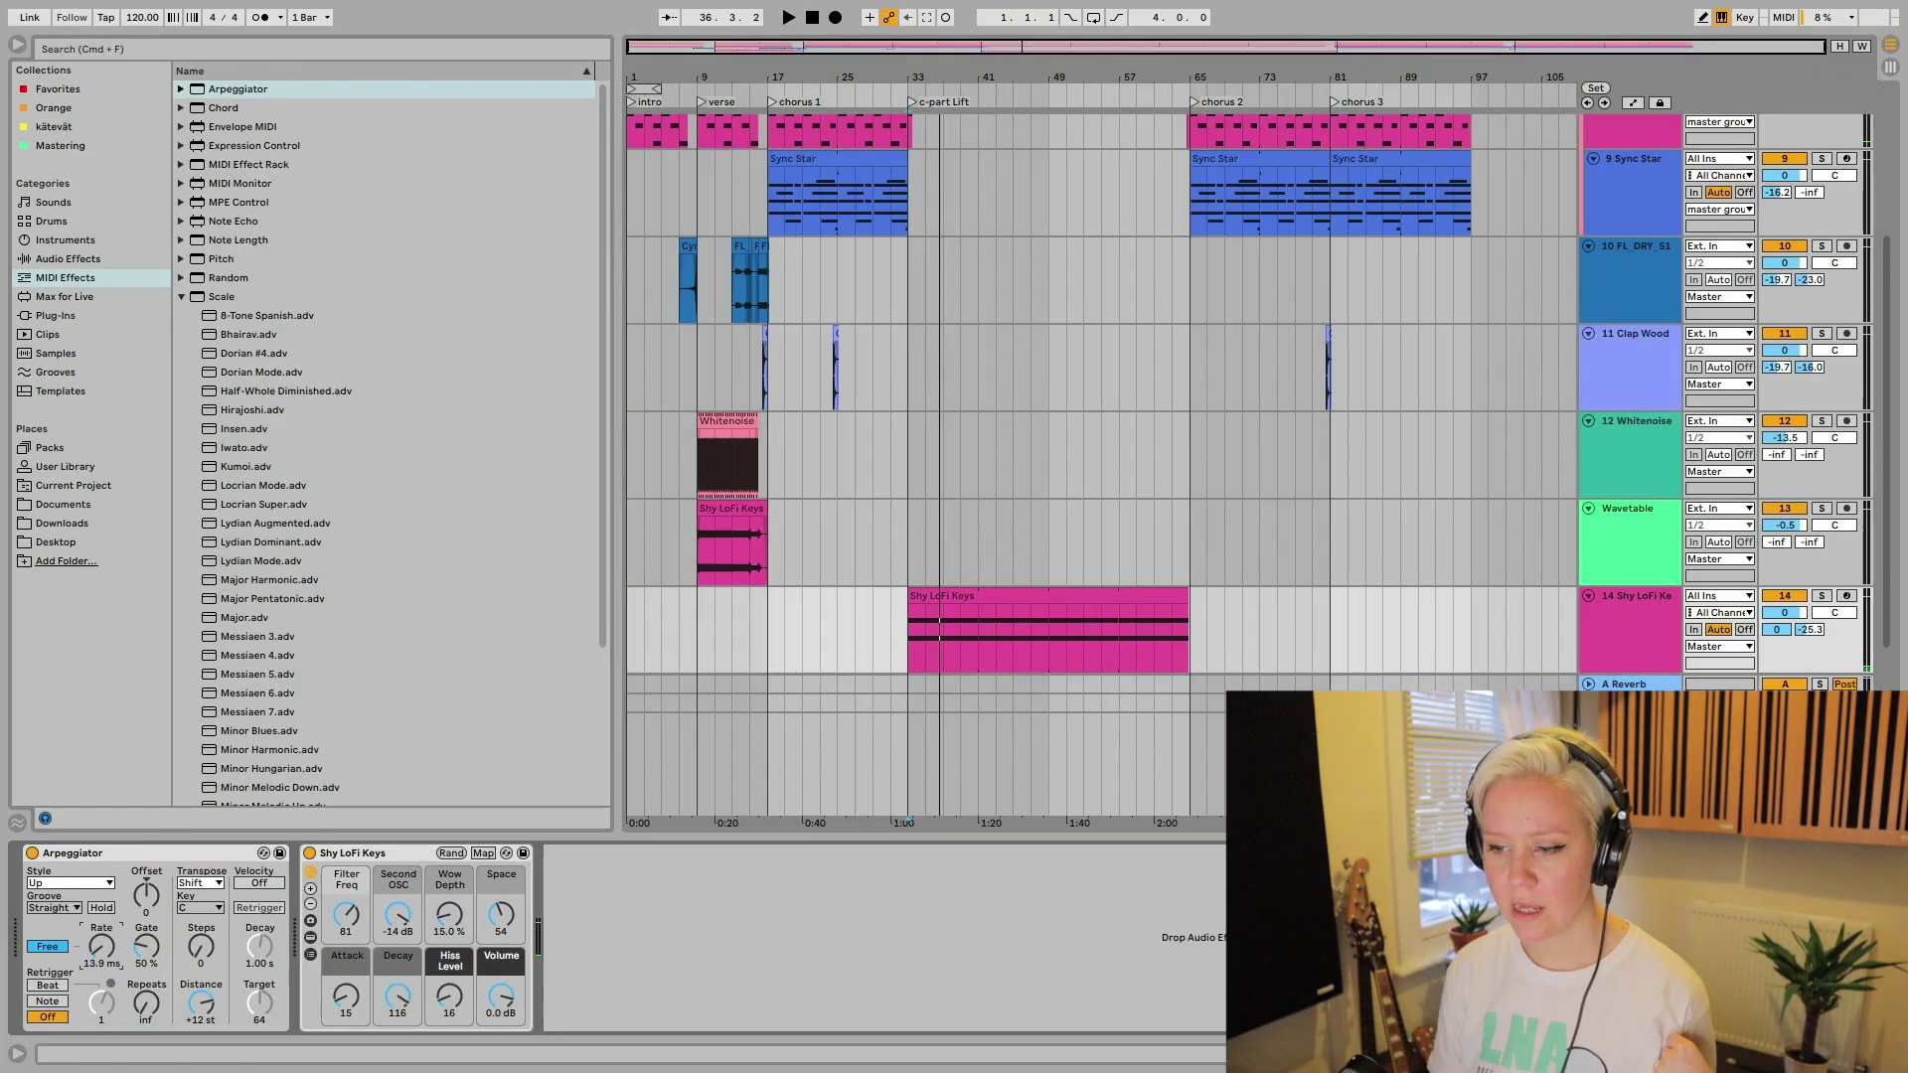
key(space)
drag(98, 949, 98, 1010)
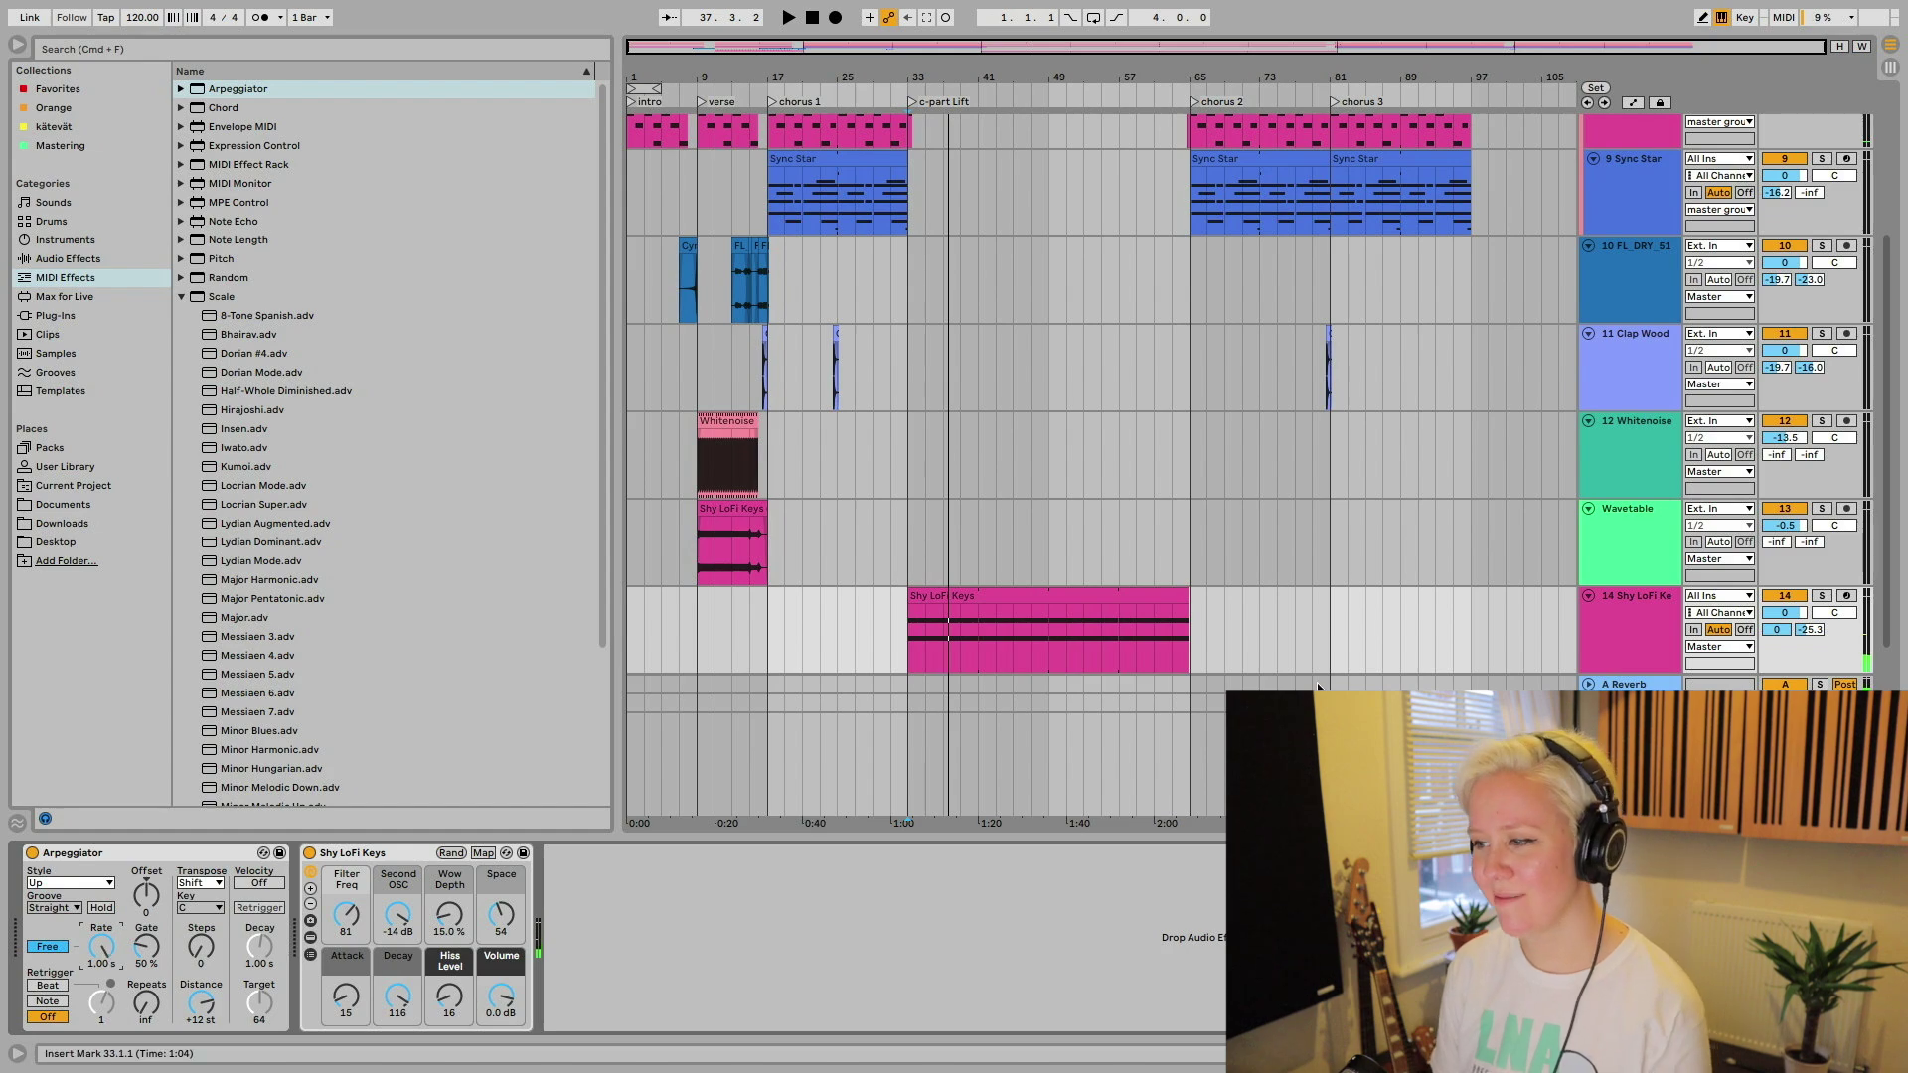
- Automate the Arpeggiator's Free Rate on track 14 as a curve falling from 1.00 s to its minimum across the c-part Lift clip
click(1633, 103)
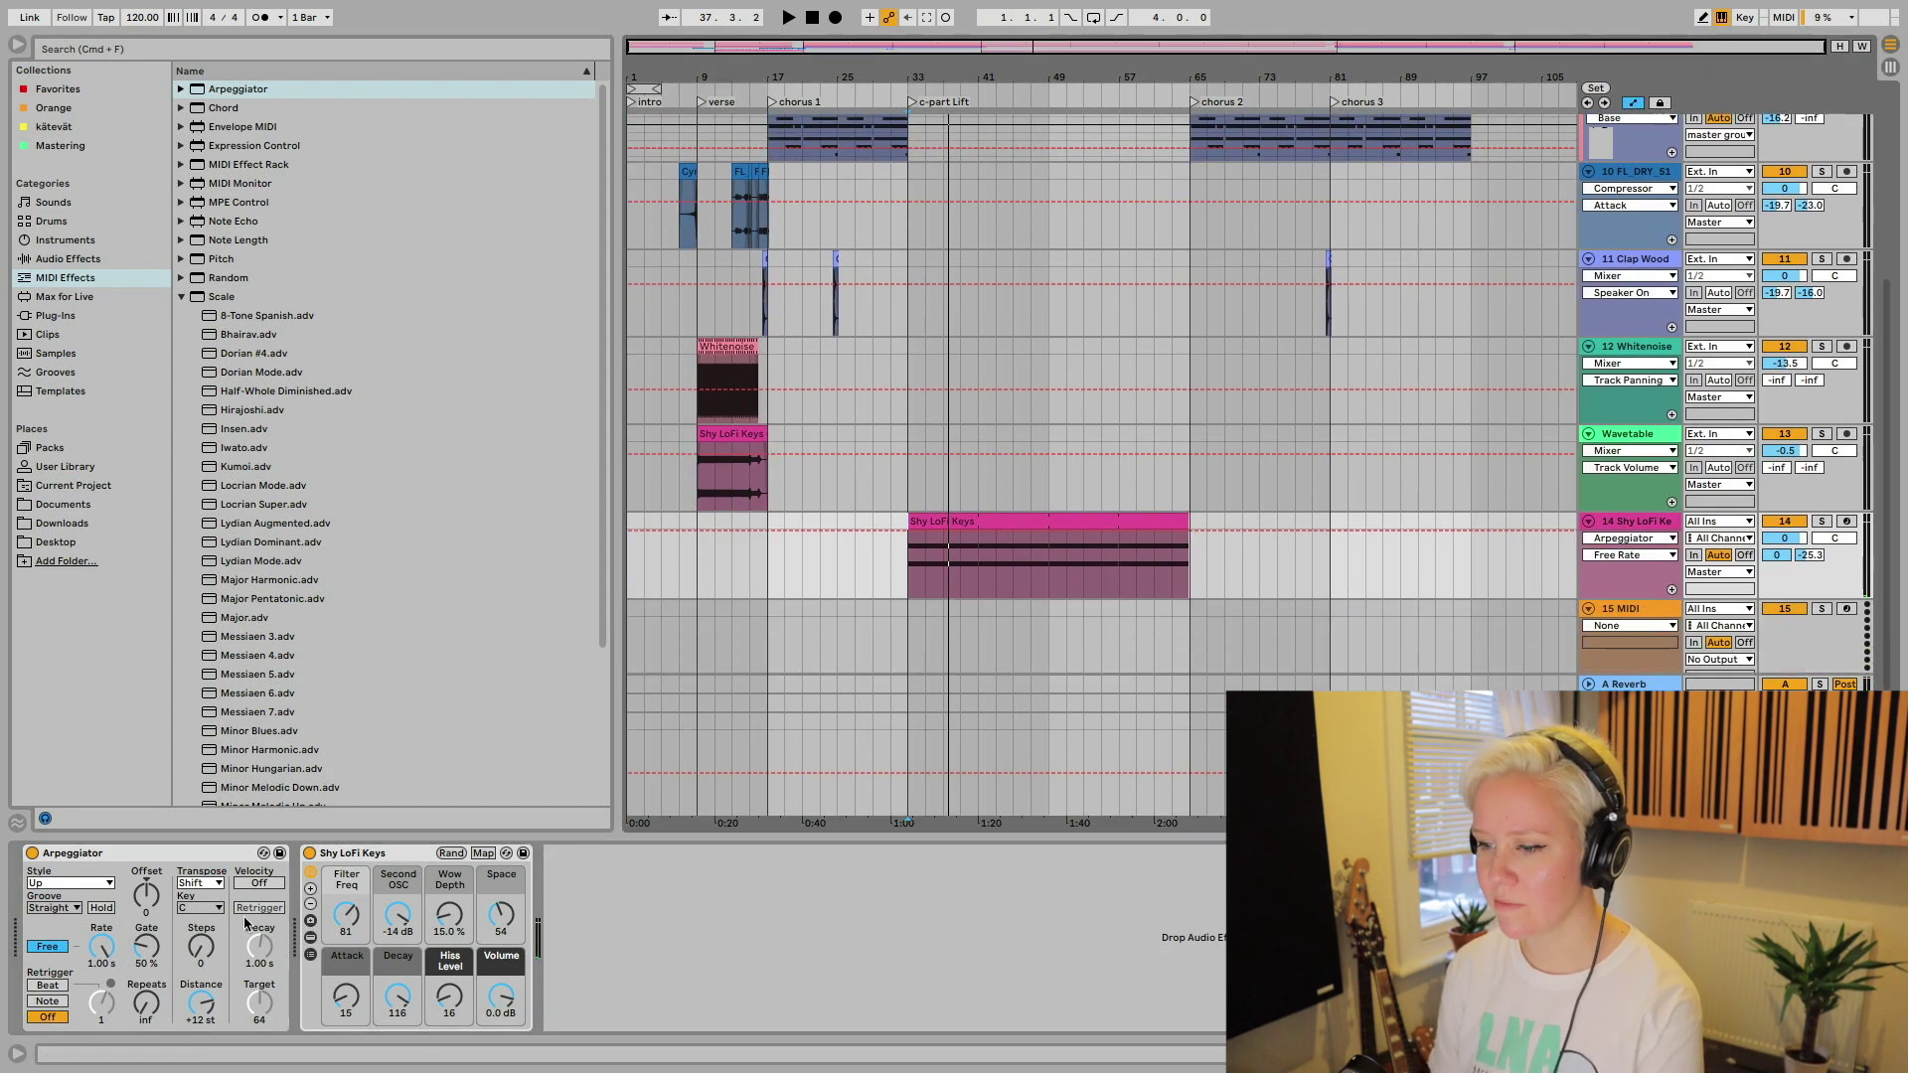
click(103, 949)
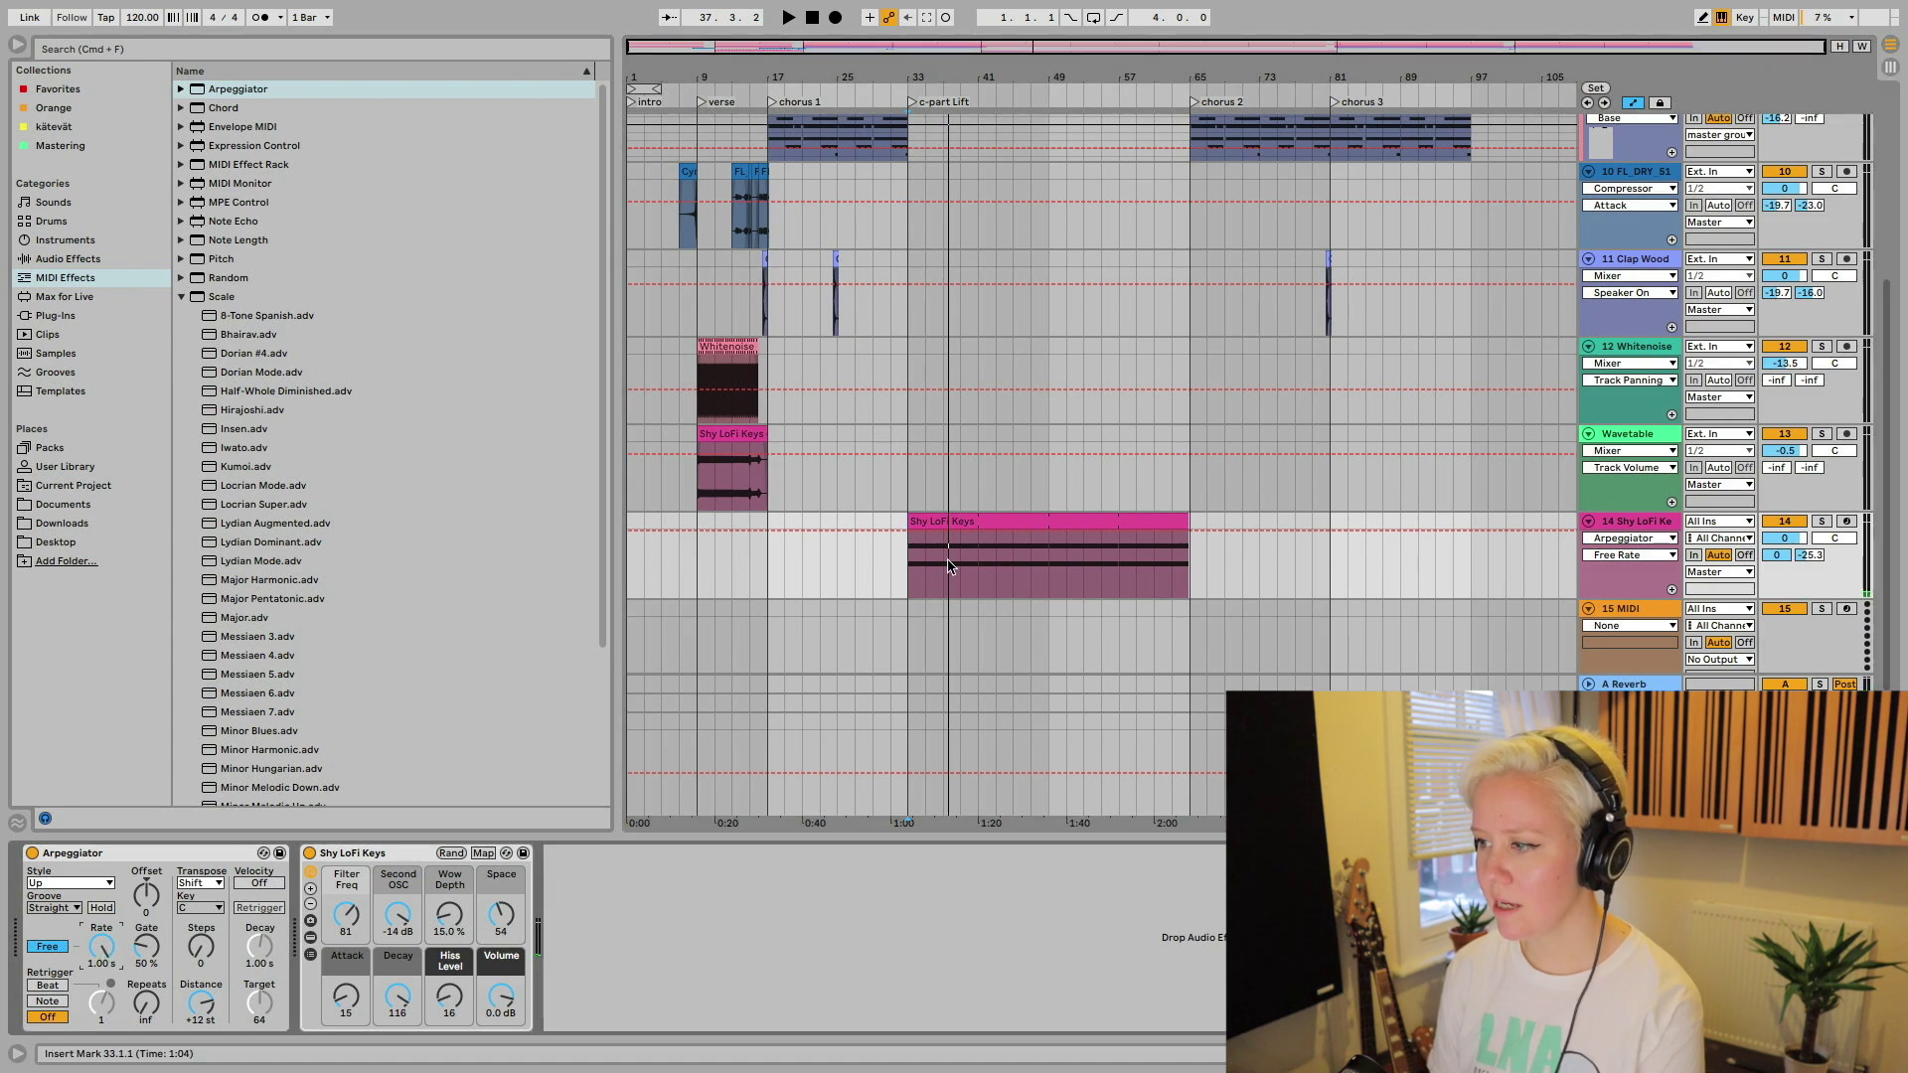
click(1190, 538)
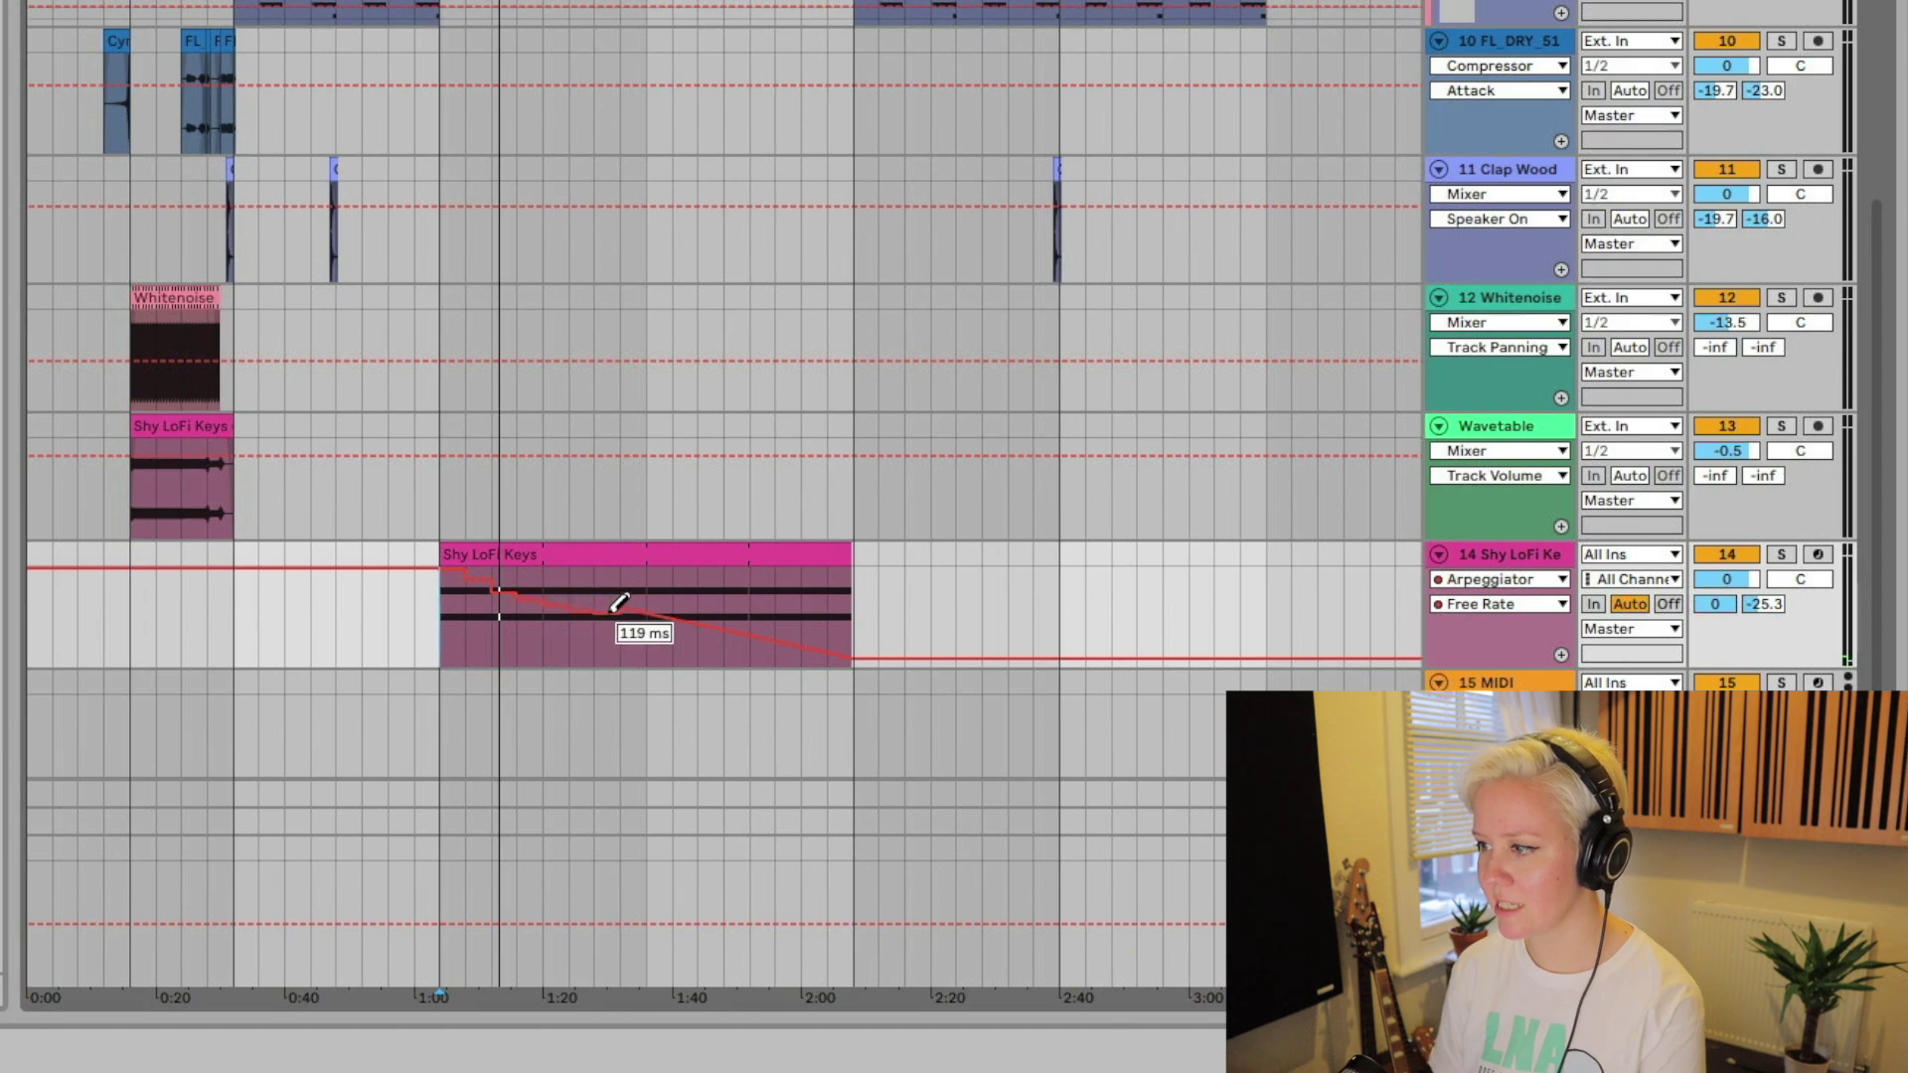
drag(613, 609, 657, 621)
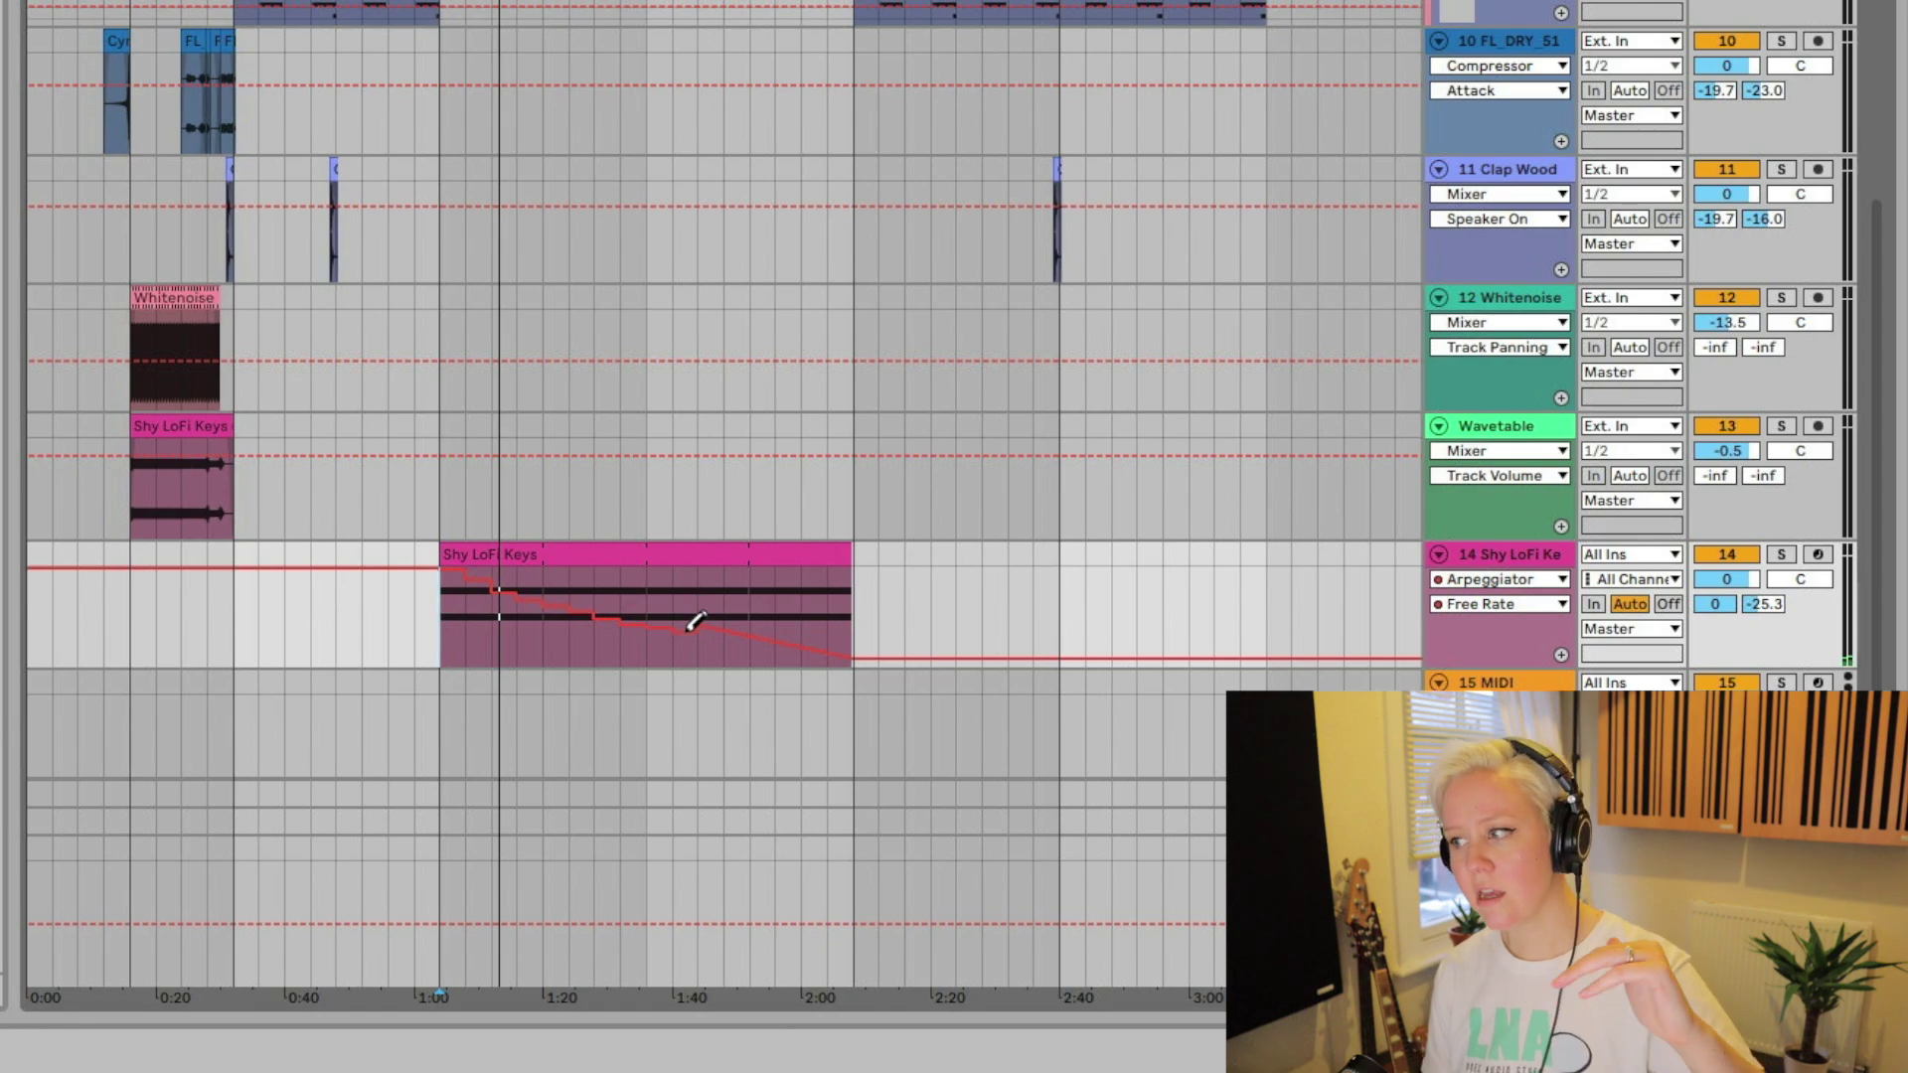
drag(696, 622, 749, 626)
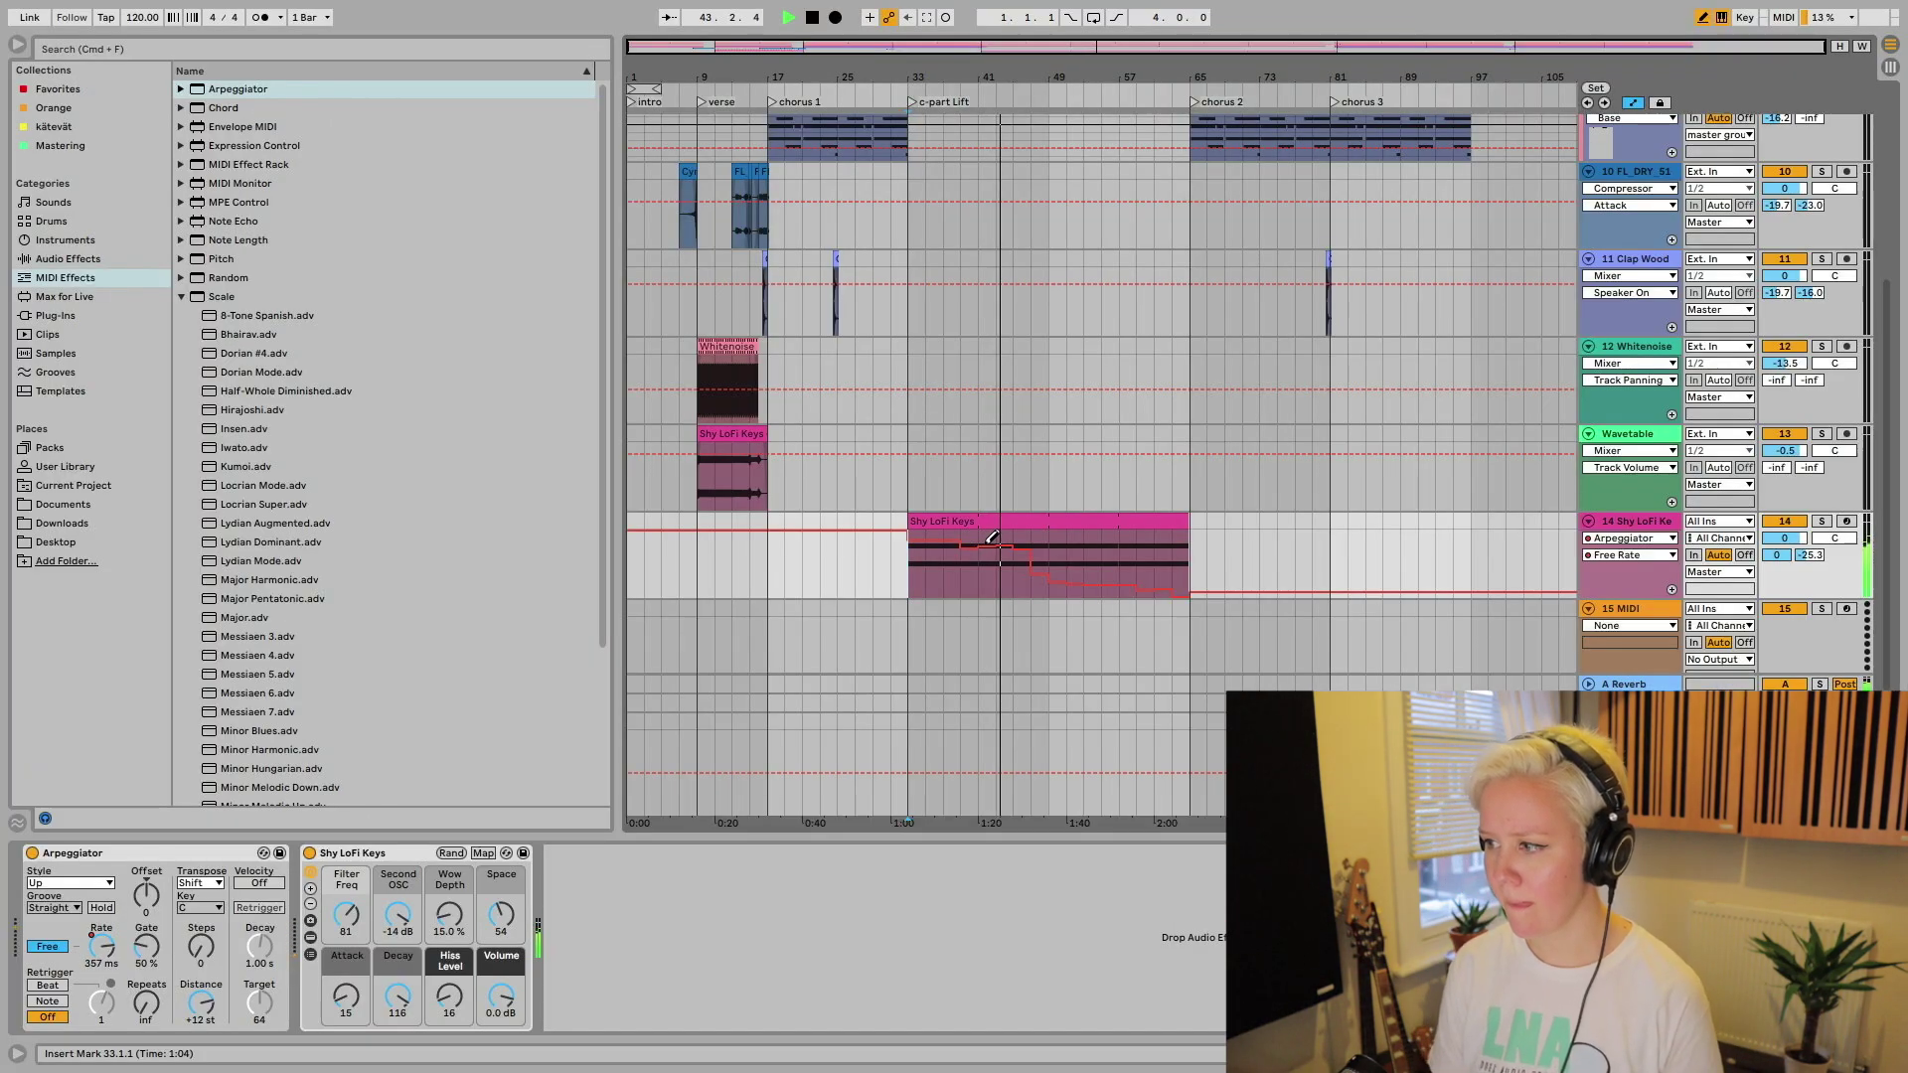
drag(1002, 544, 1196, 596)
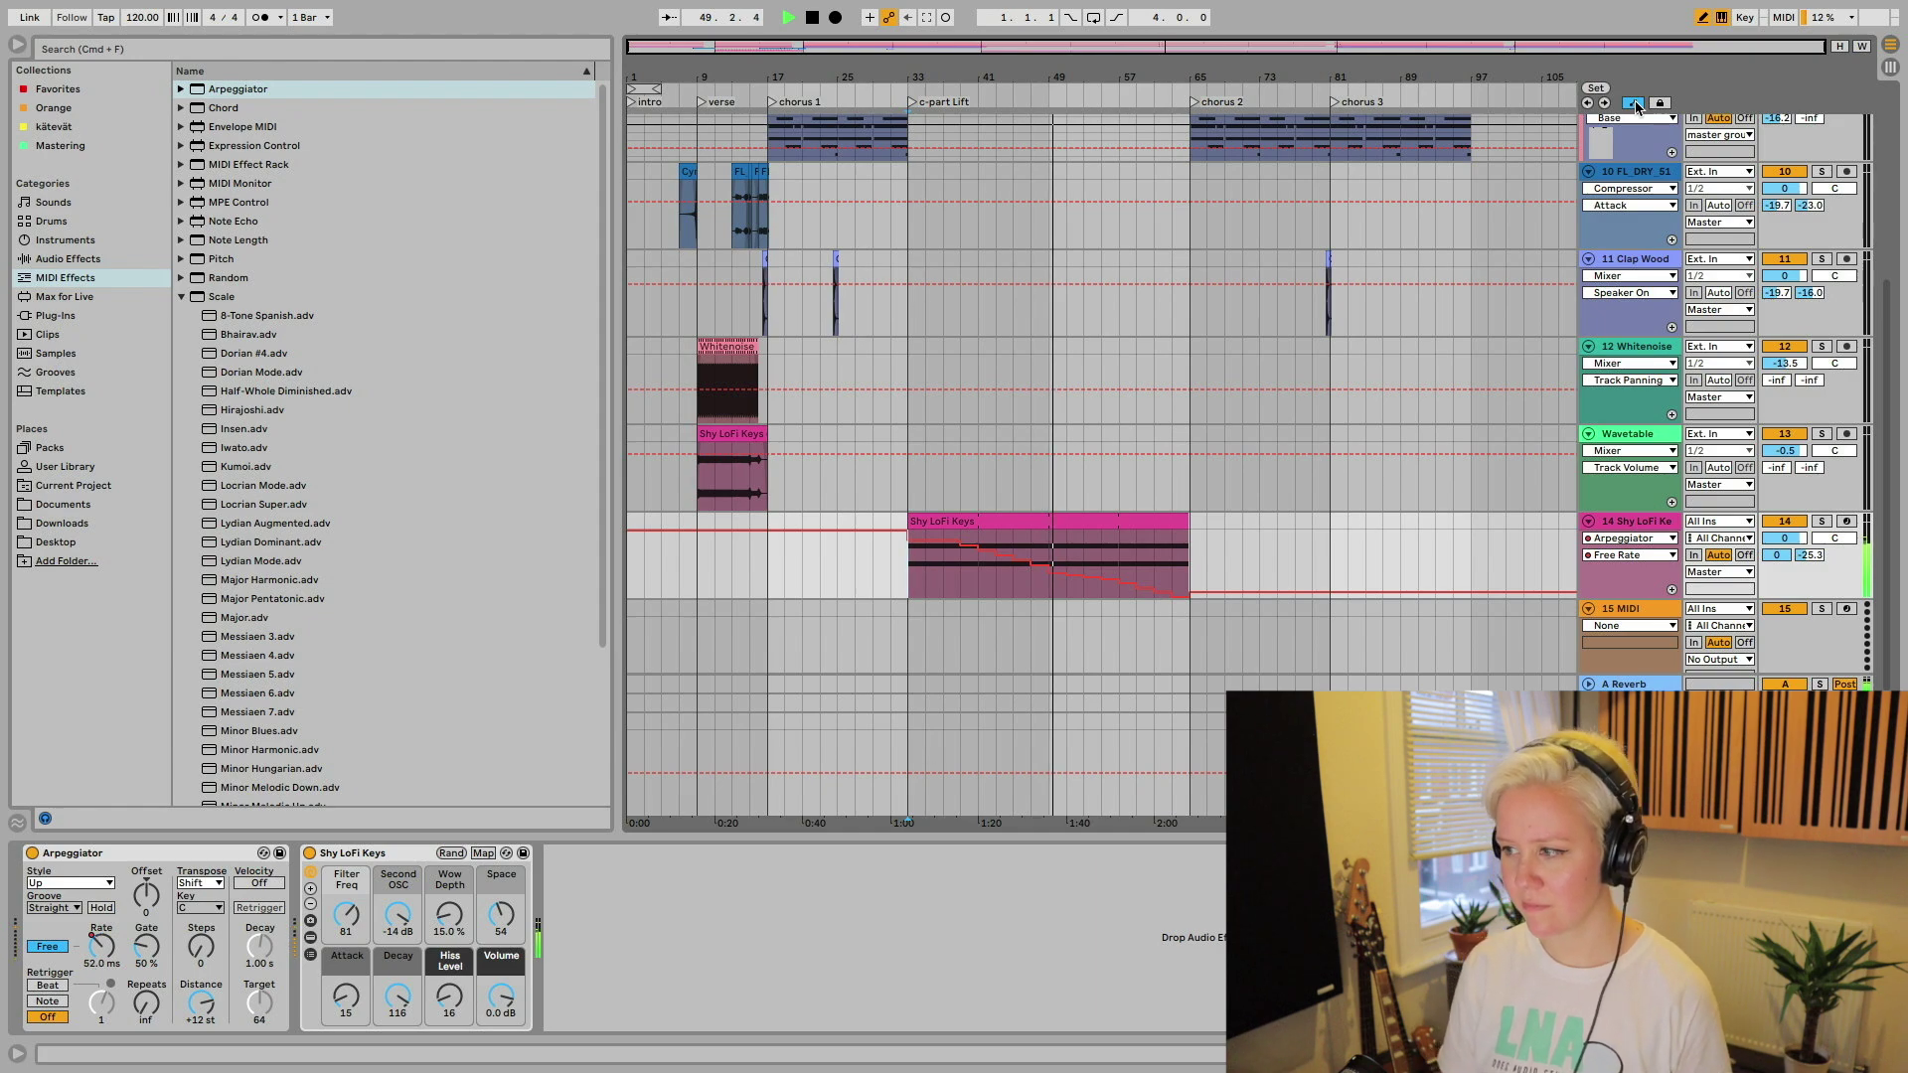
click(1634, 104)
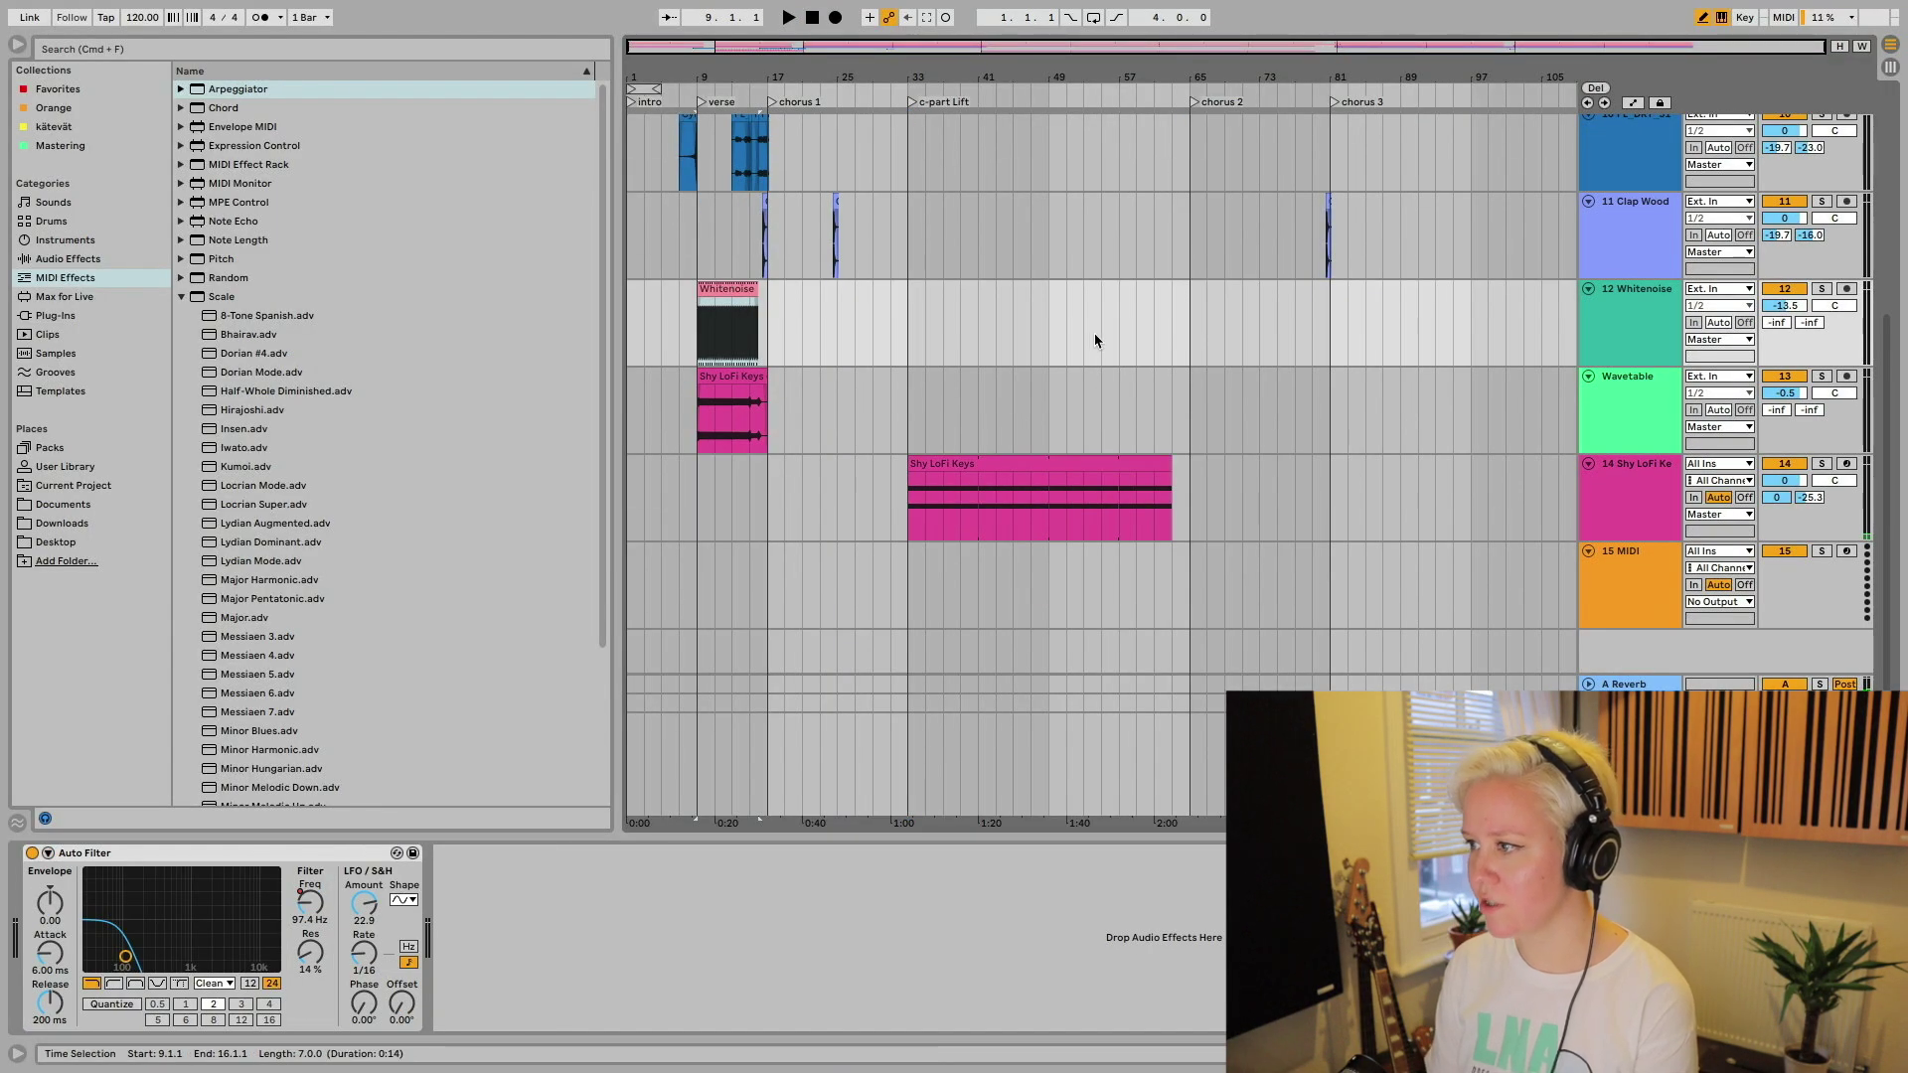
- Paste a copy of the Whitenoise clip on track 12, move it to end at bar 63, and play the transition into chorus 2
click(1097, 341)
key(ctrl+v)
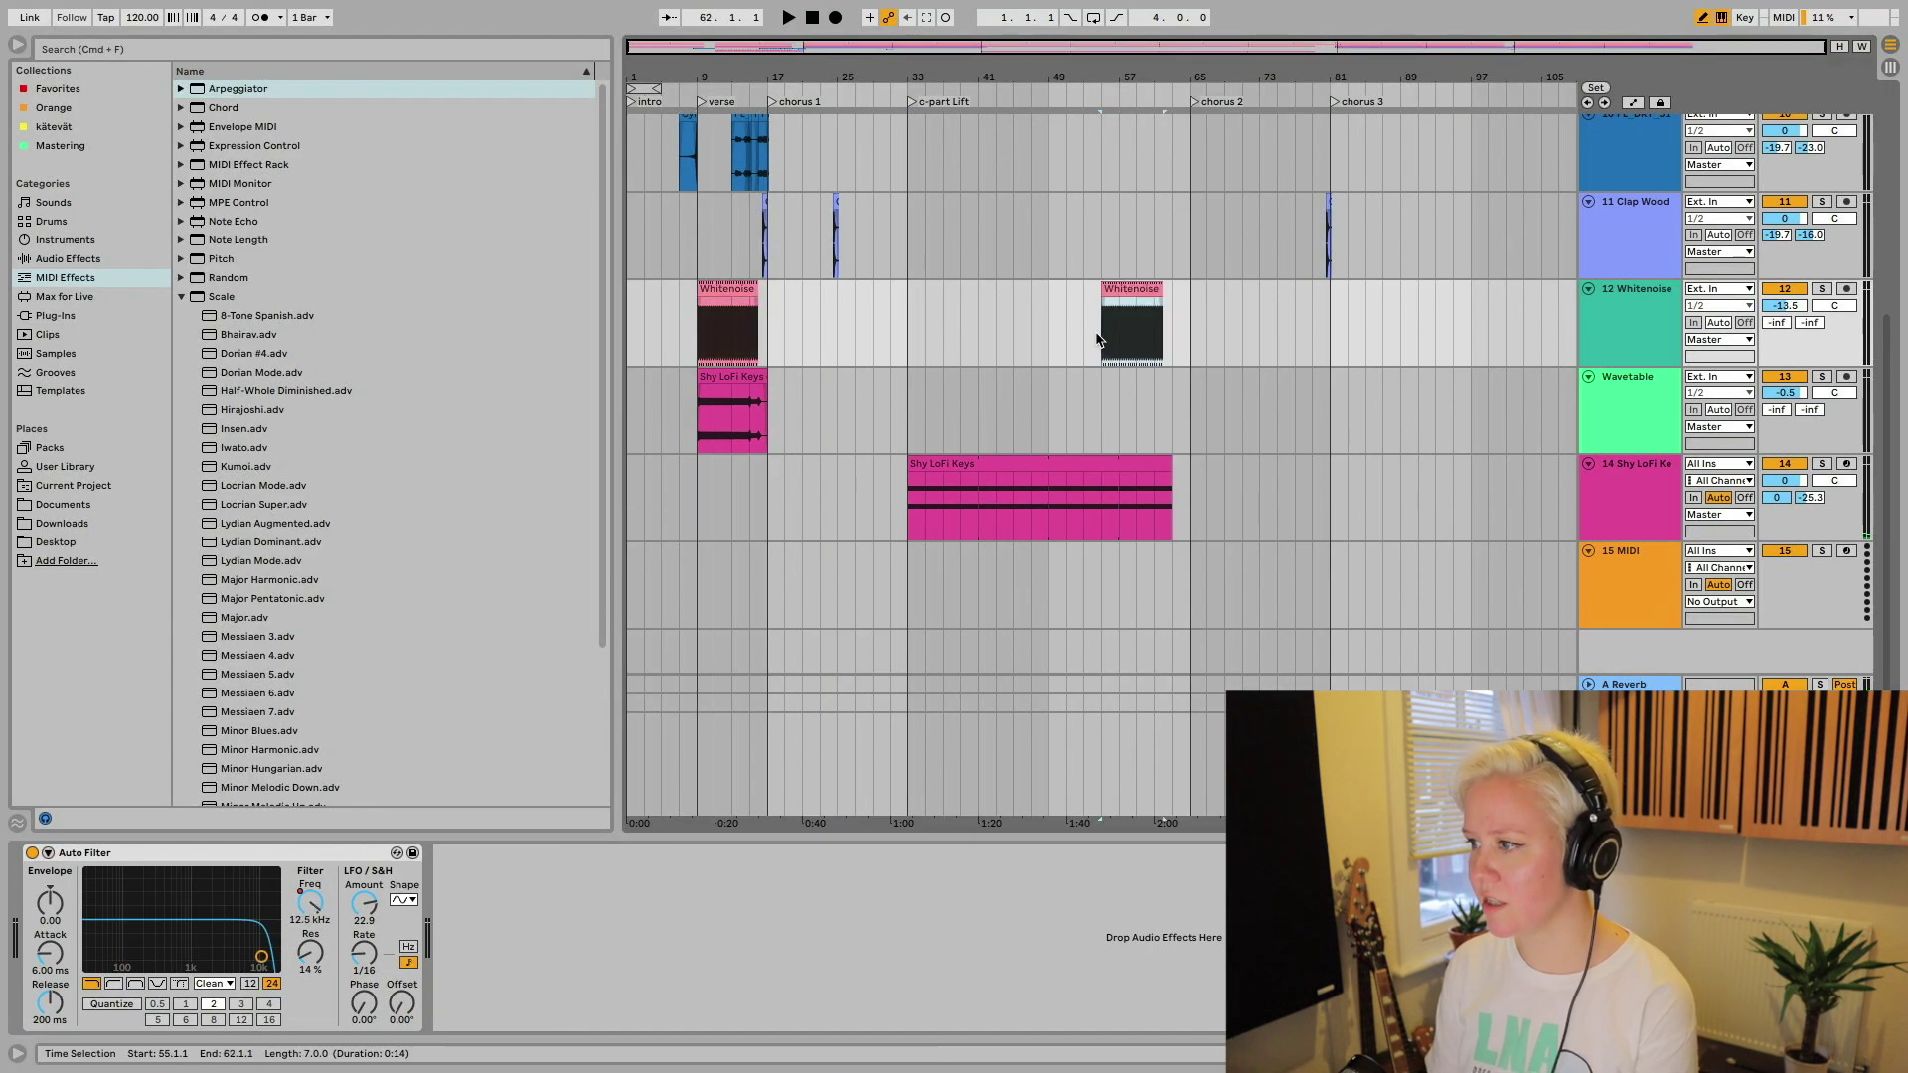
scroll(1114, 347, up, 3)
mouse_move(1148, 296)
mouse_down()
mouse_move(1184, 300)
mouse_move(1167, 307)
mouse_up()
click(1106, 348)
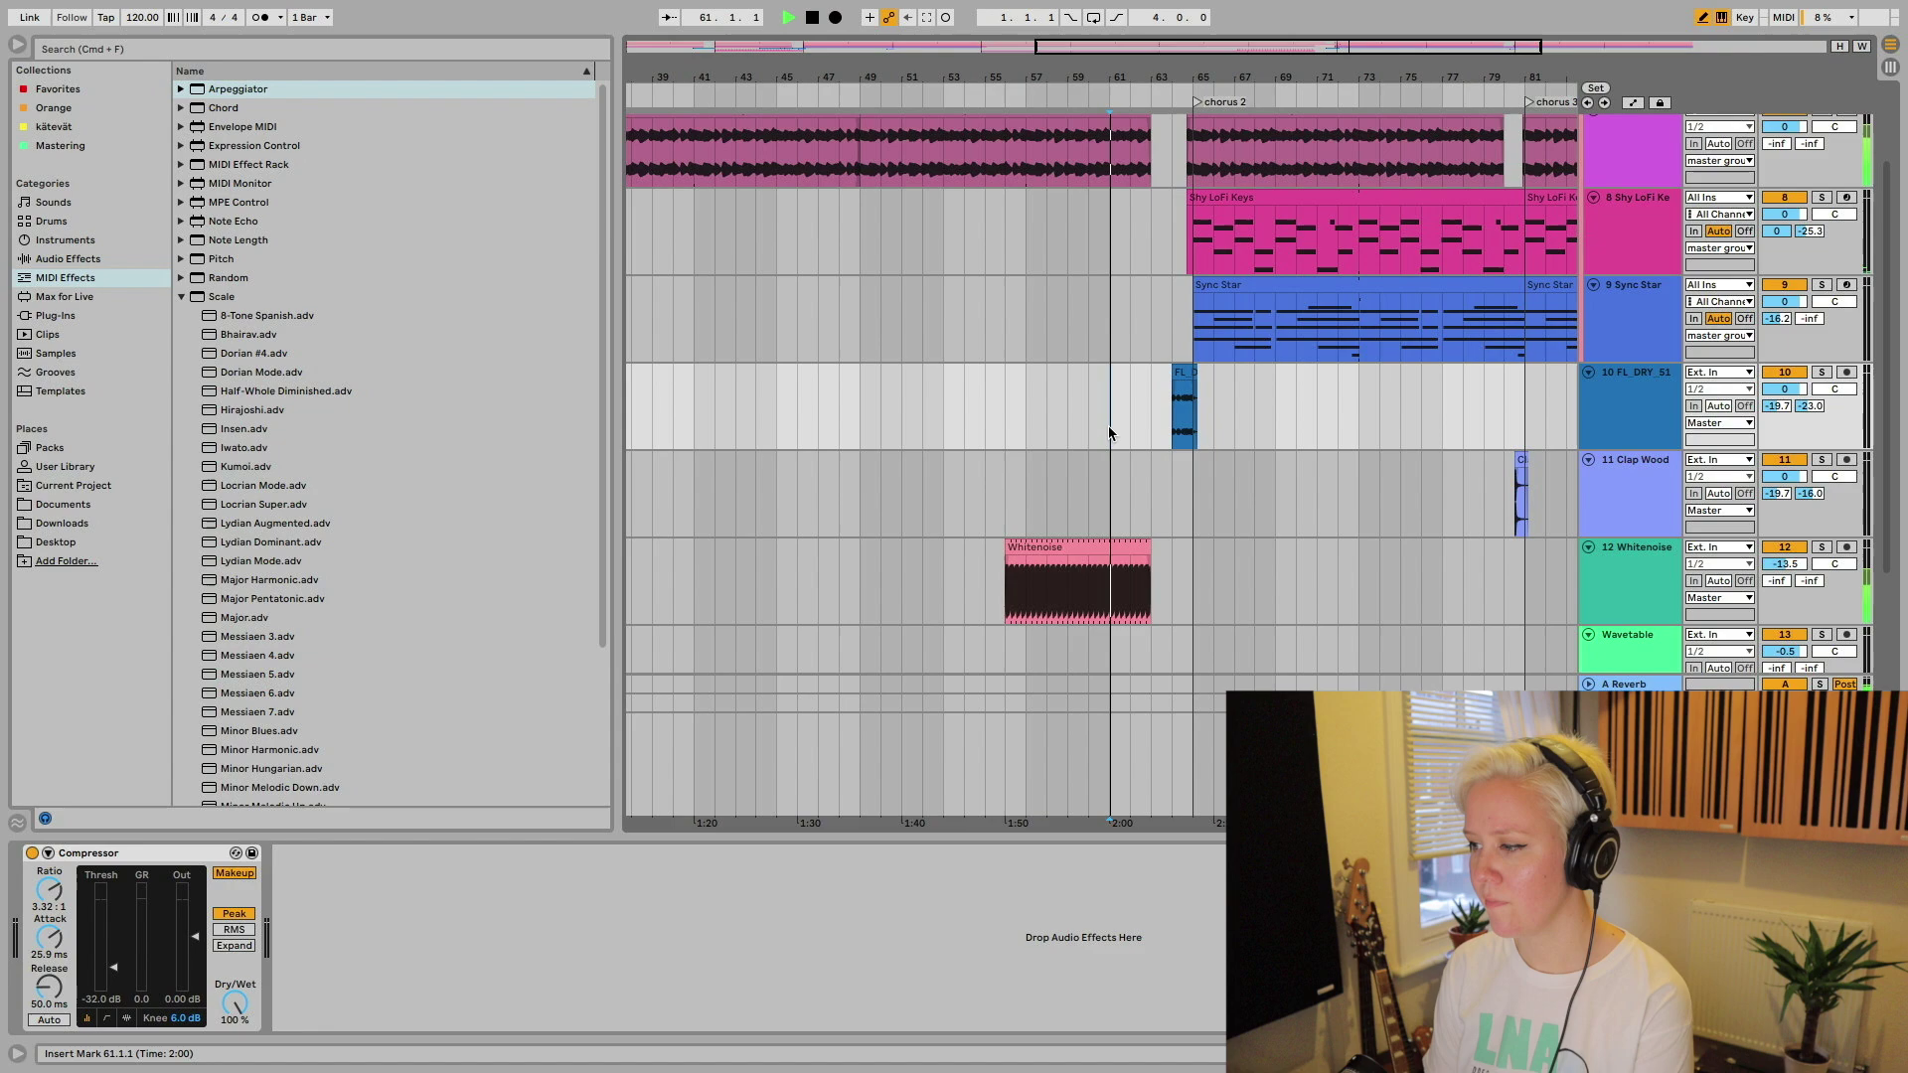
scroll(1107, 426, down, 5)
scroll(1107, 425, right, 3)
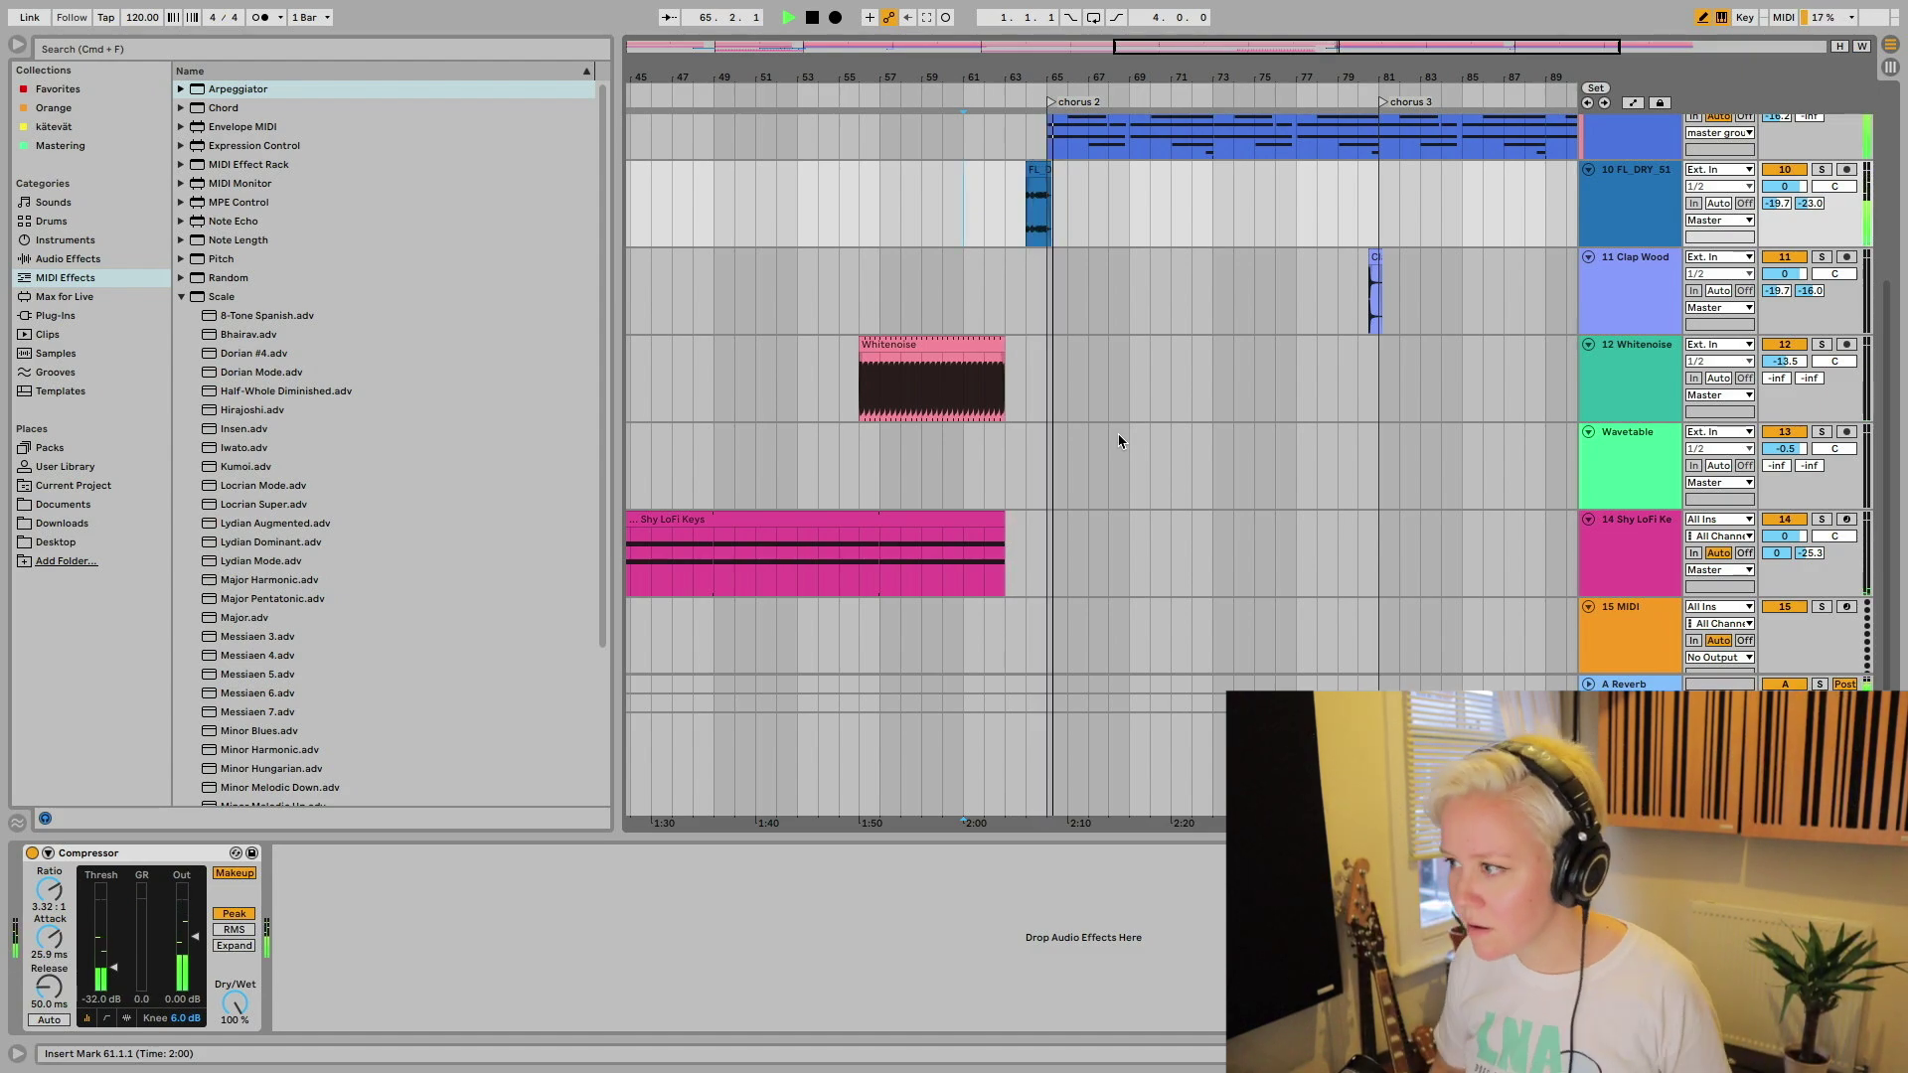
scroll(1119, 442, down, 2)
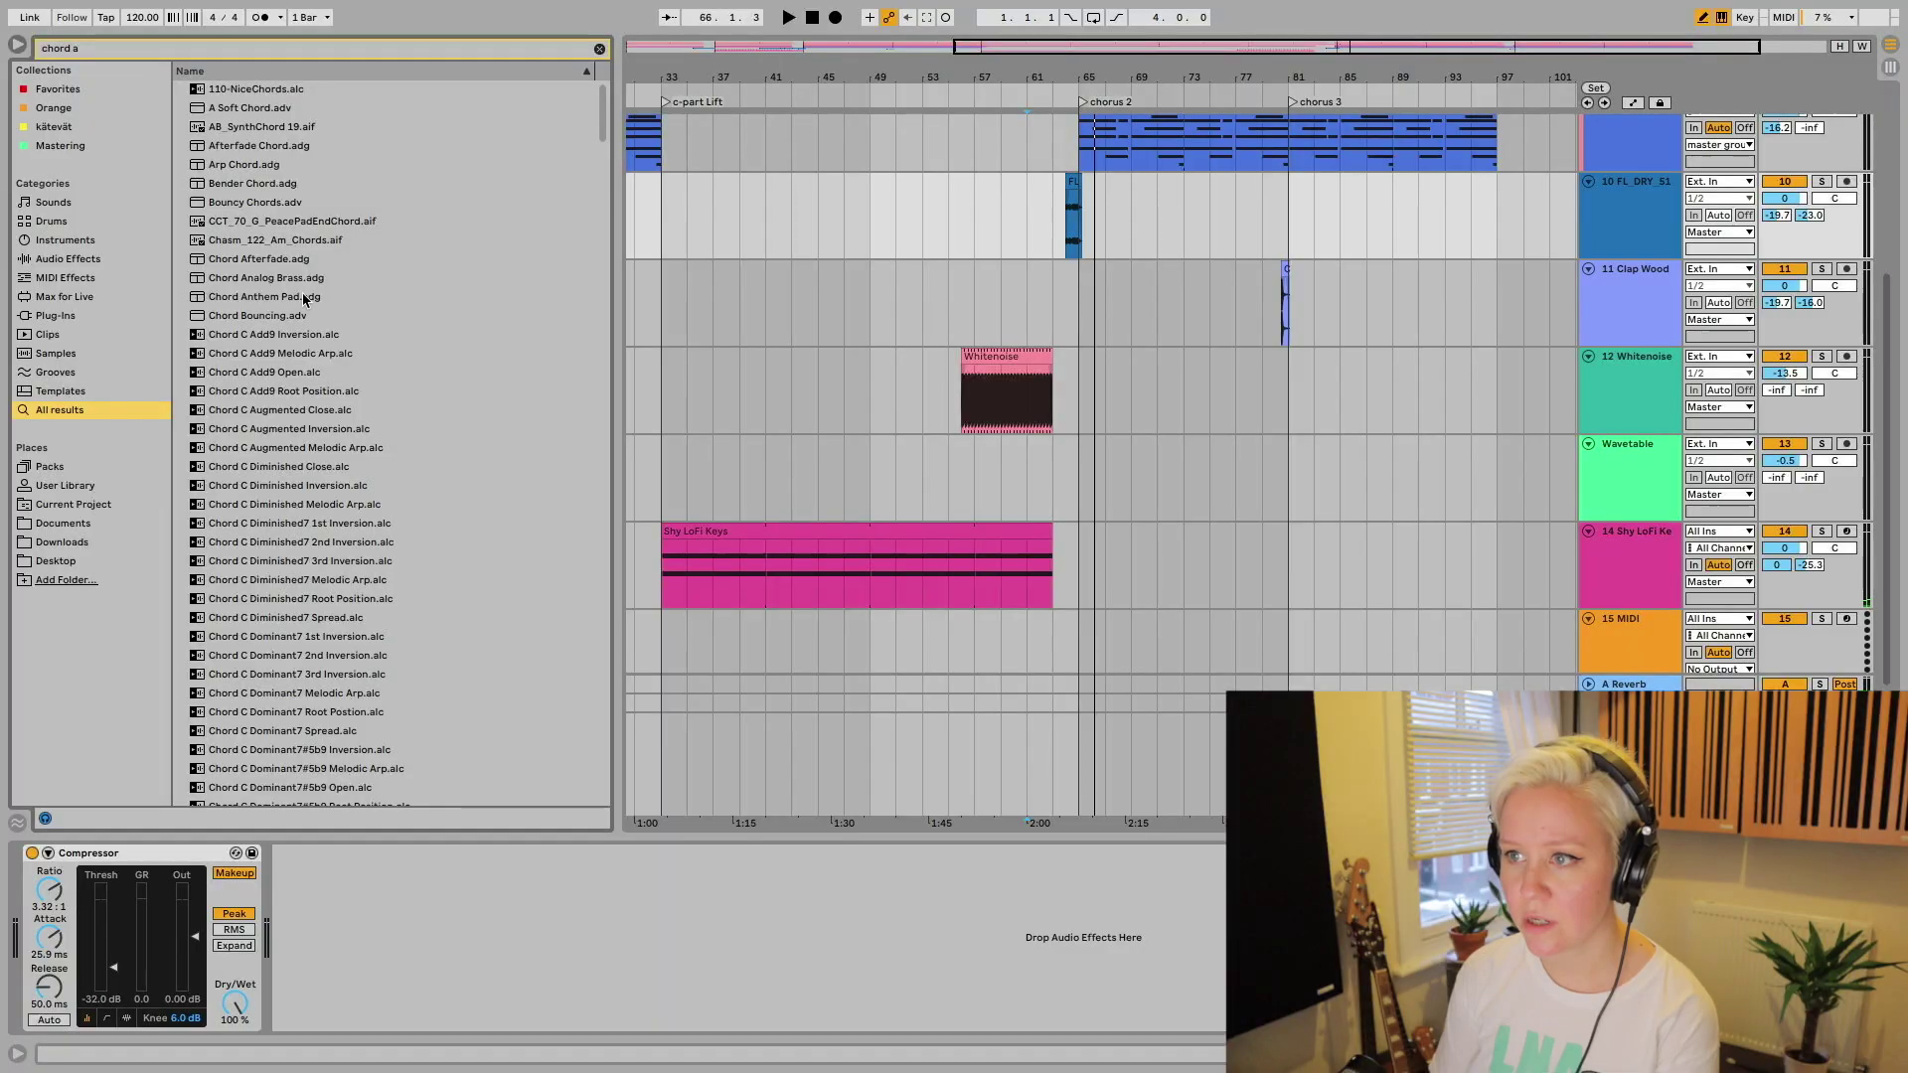
- Find CCT_70_G_PeacePadEndChord.aif among the "chord a" results and place it on the Wavetable track starting at bar 59
scroll(305, 301, down, 20)
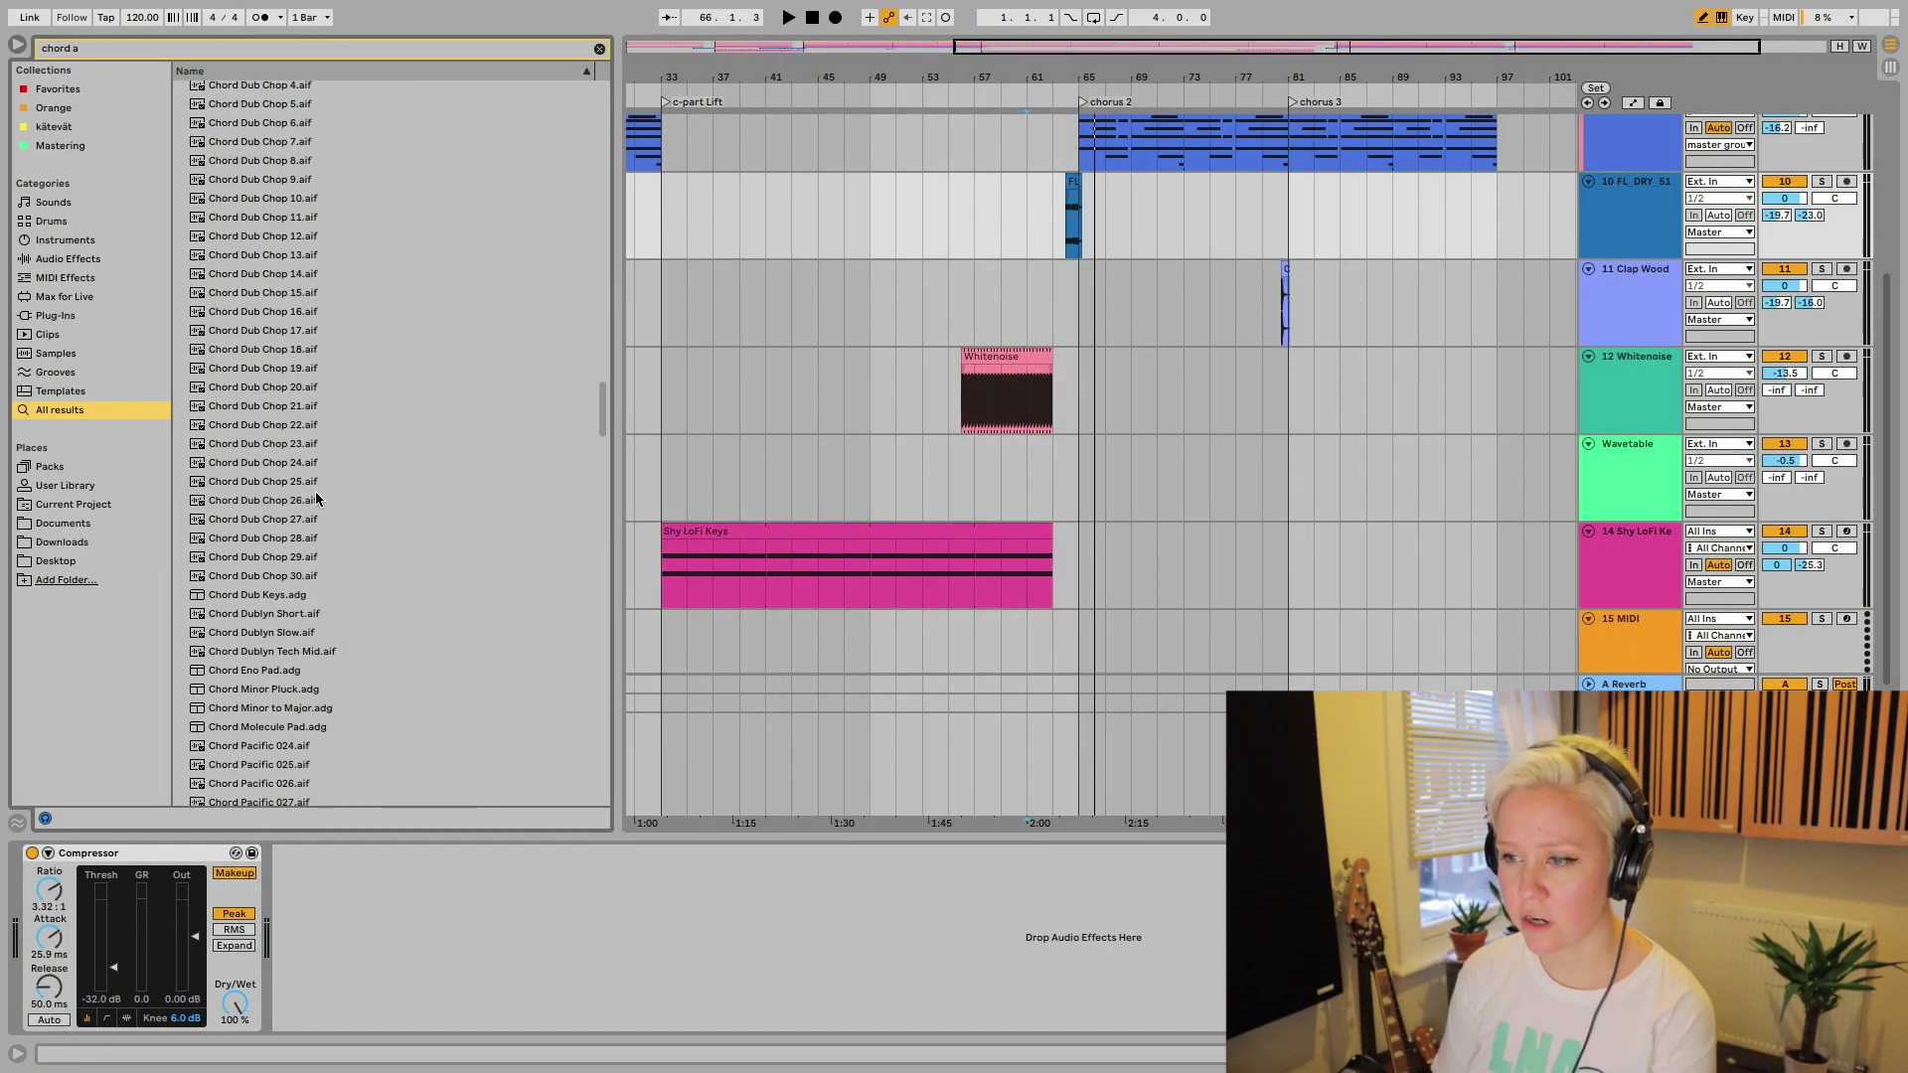
scroll(318, 499, up, 20)
click(275, 226)
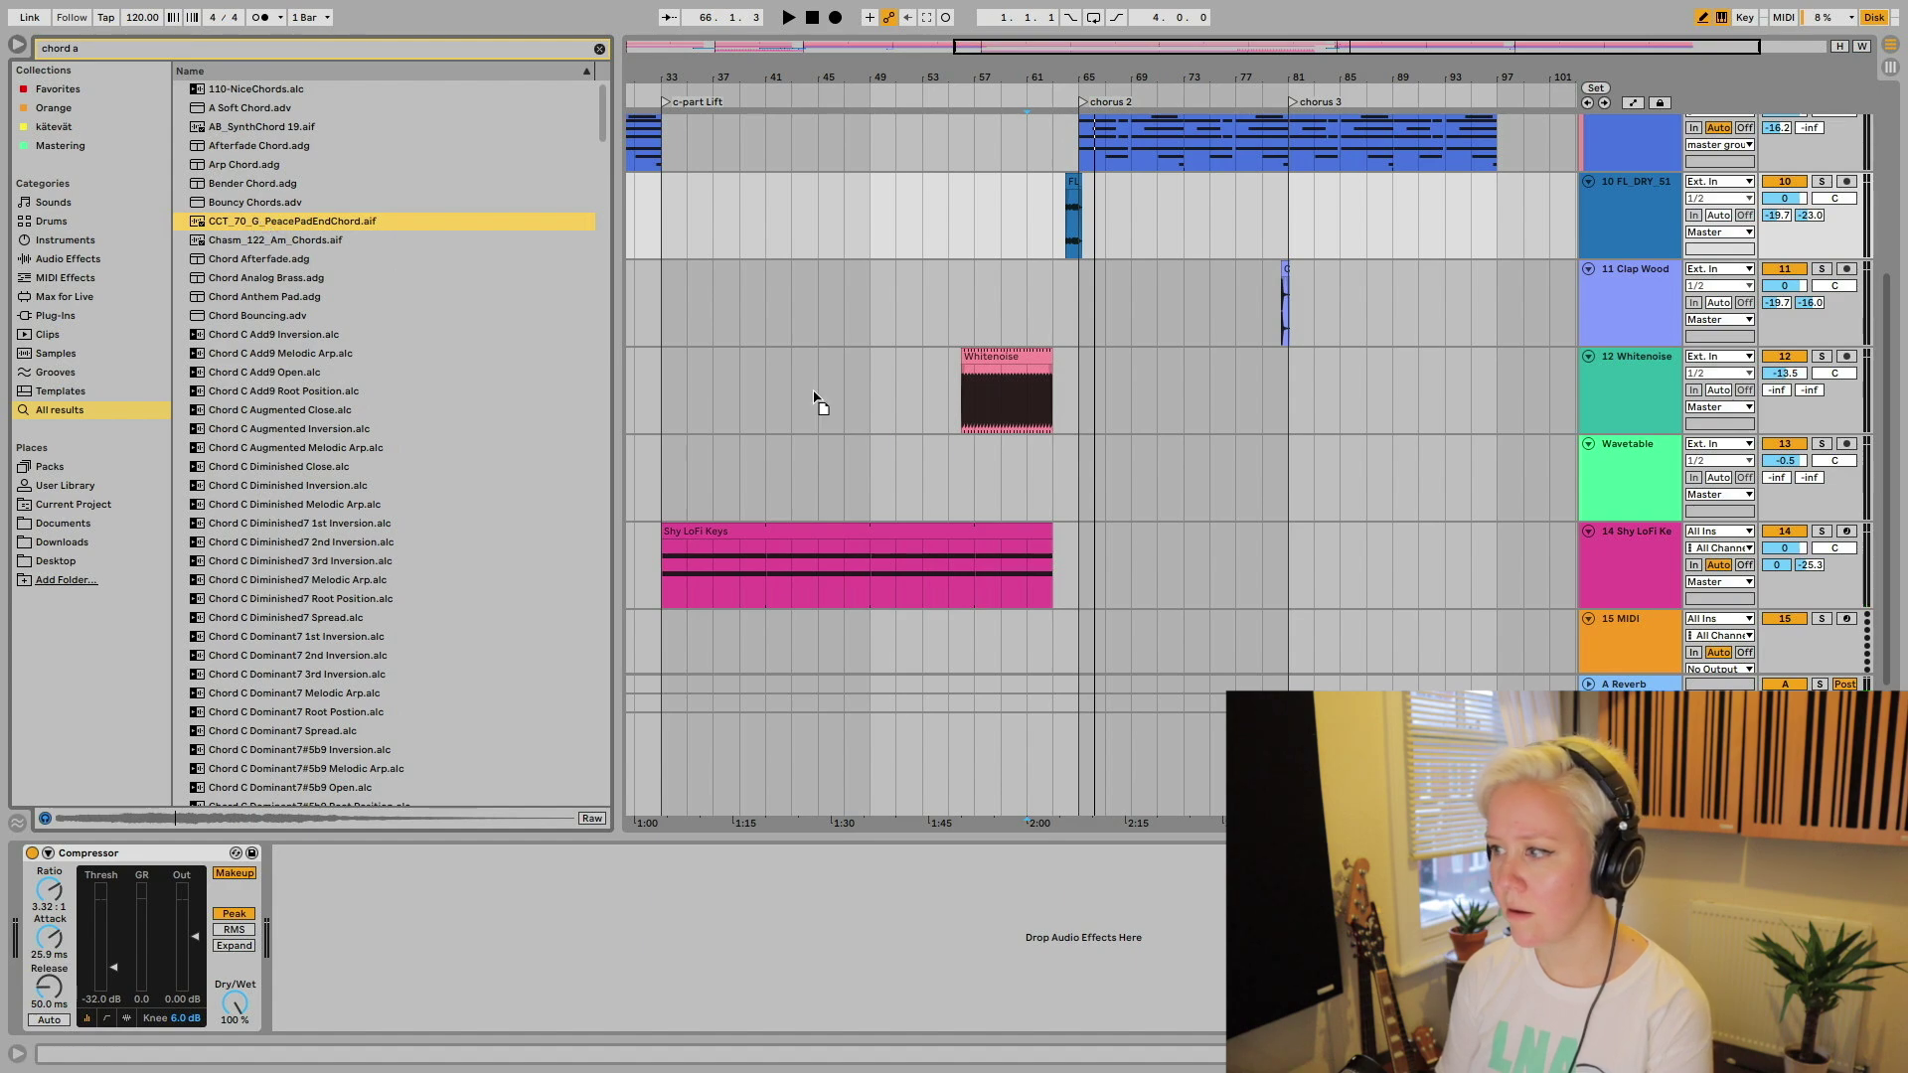
drag(815, 398, 1022, 473)
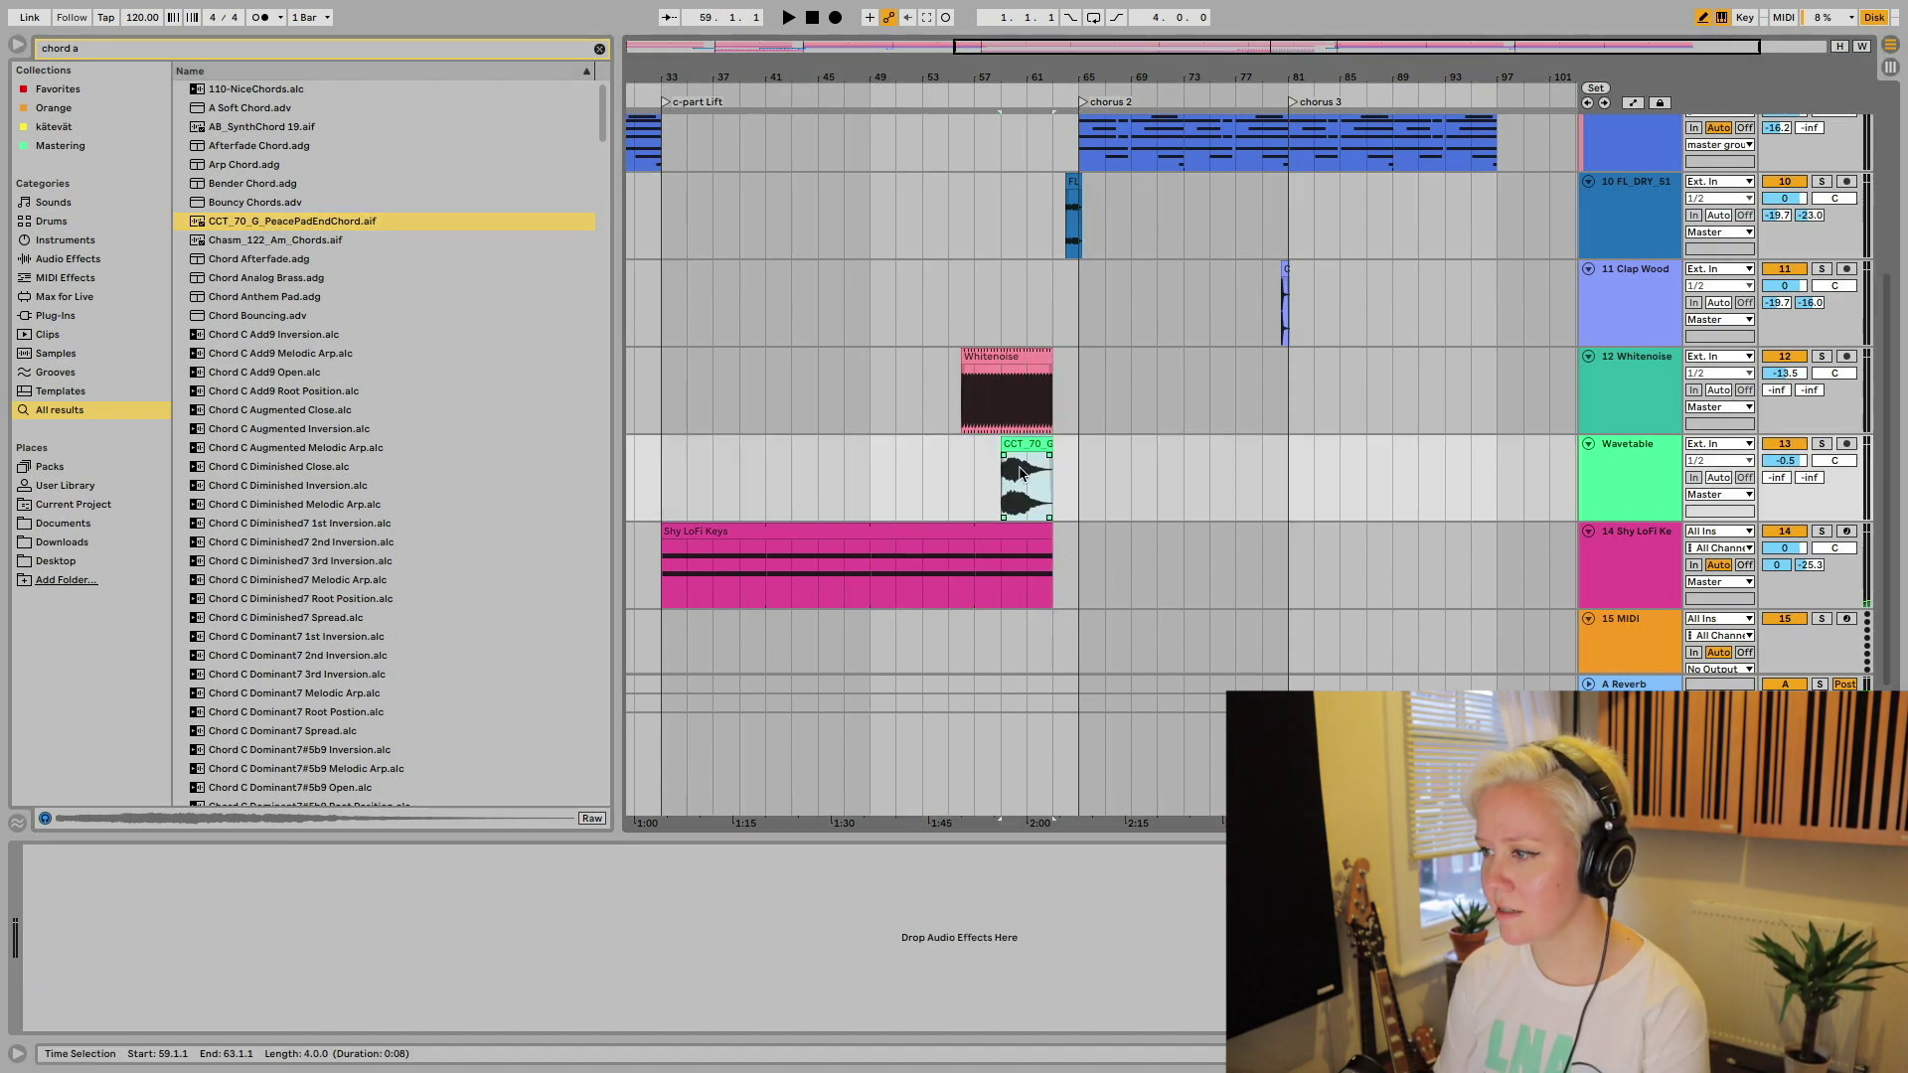
- Double the PeacePadEndChord clip's BPM to 280 to stretch it to 8 bars, and reverse the sample
double_click(1022, 475)
click(242, 853)
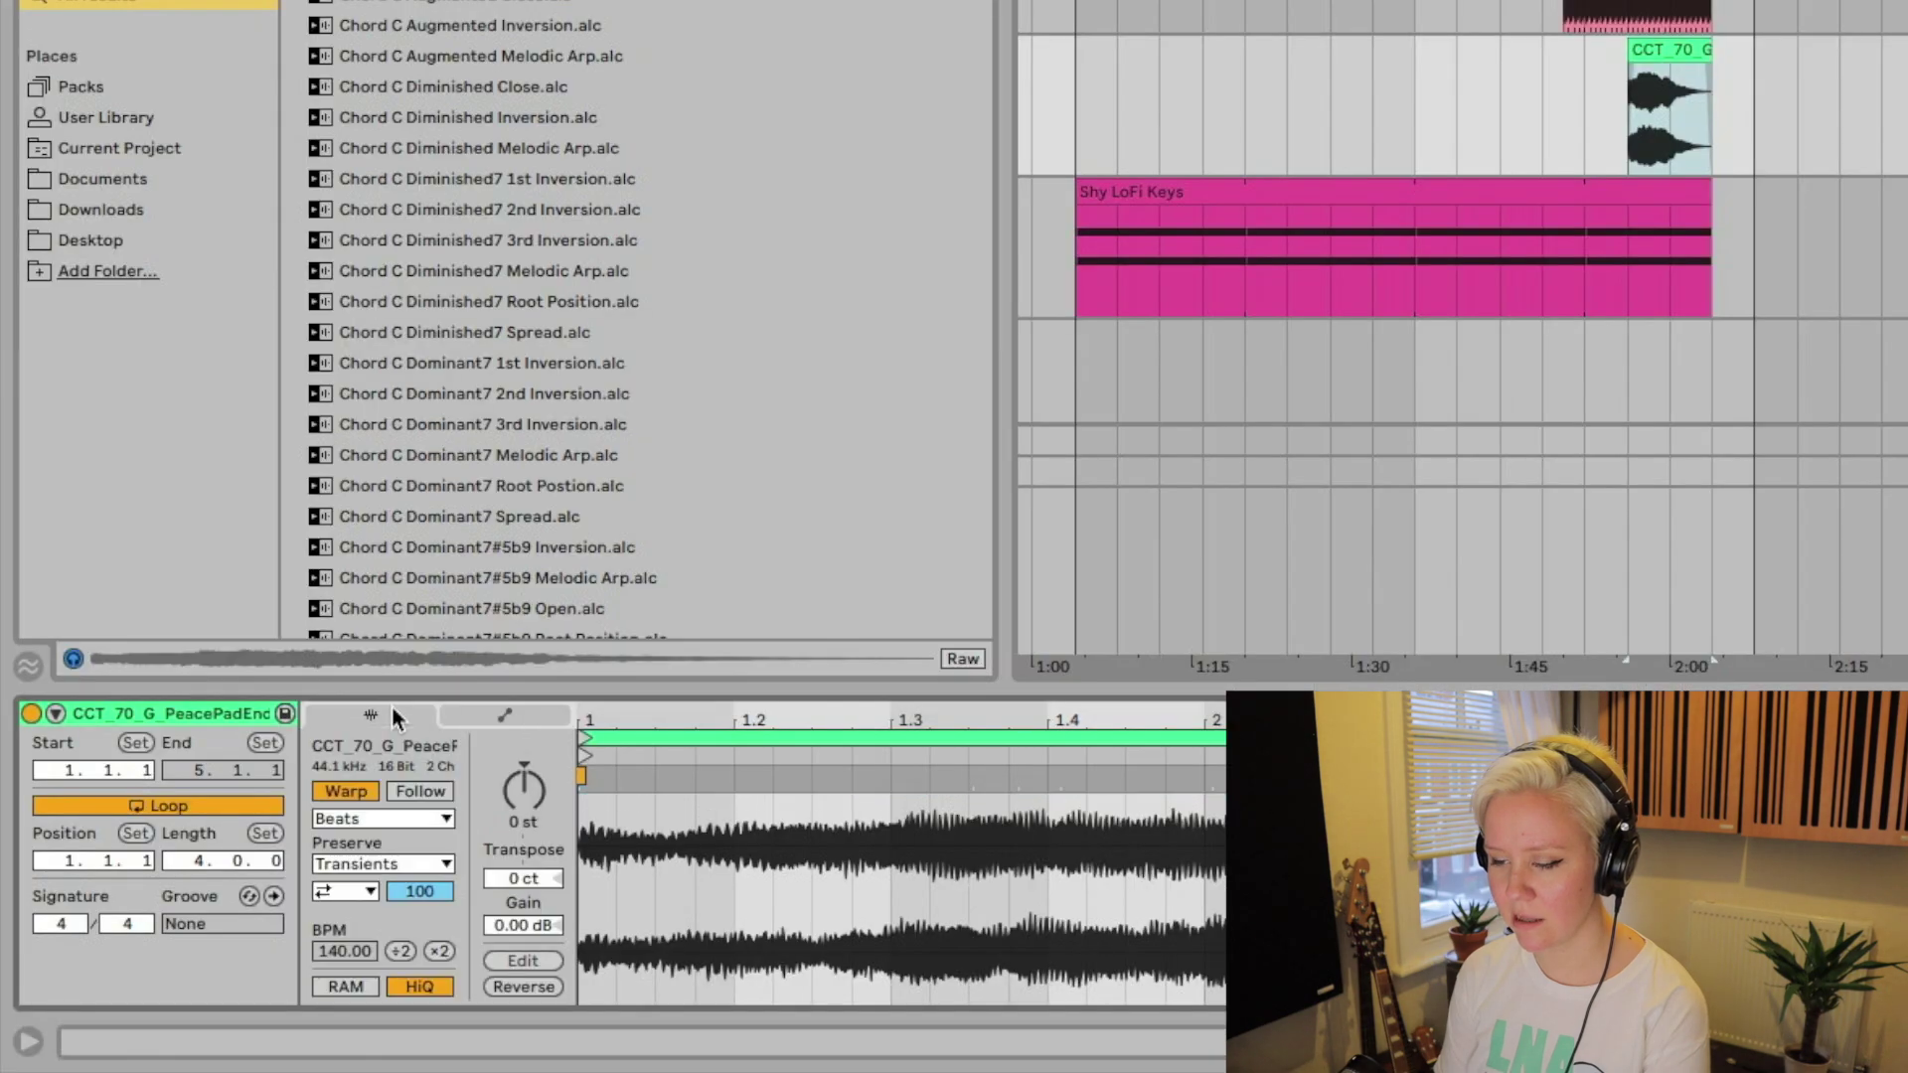
click(440, 952)
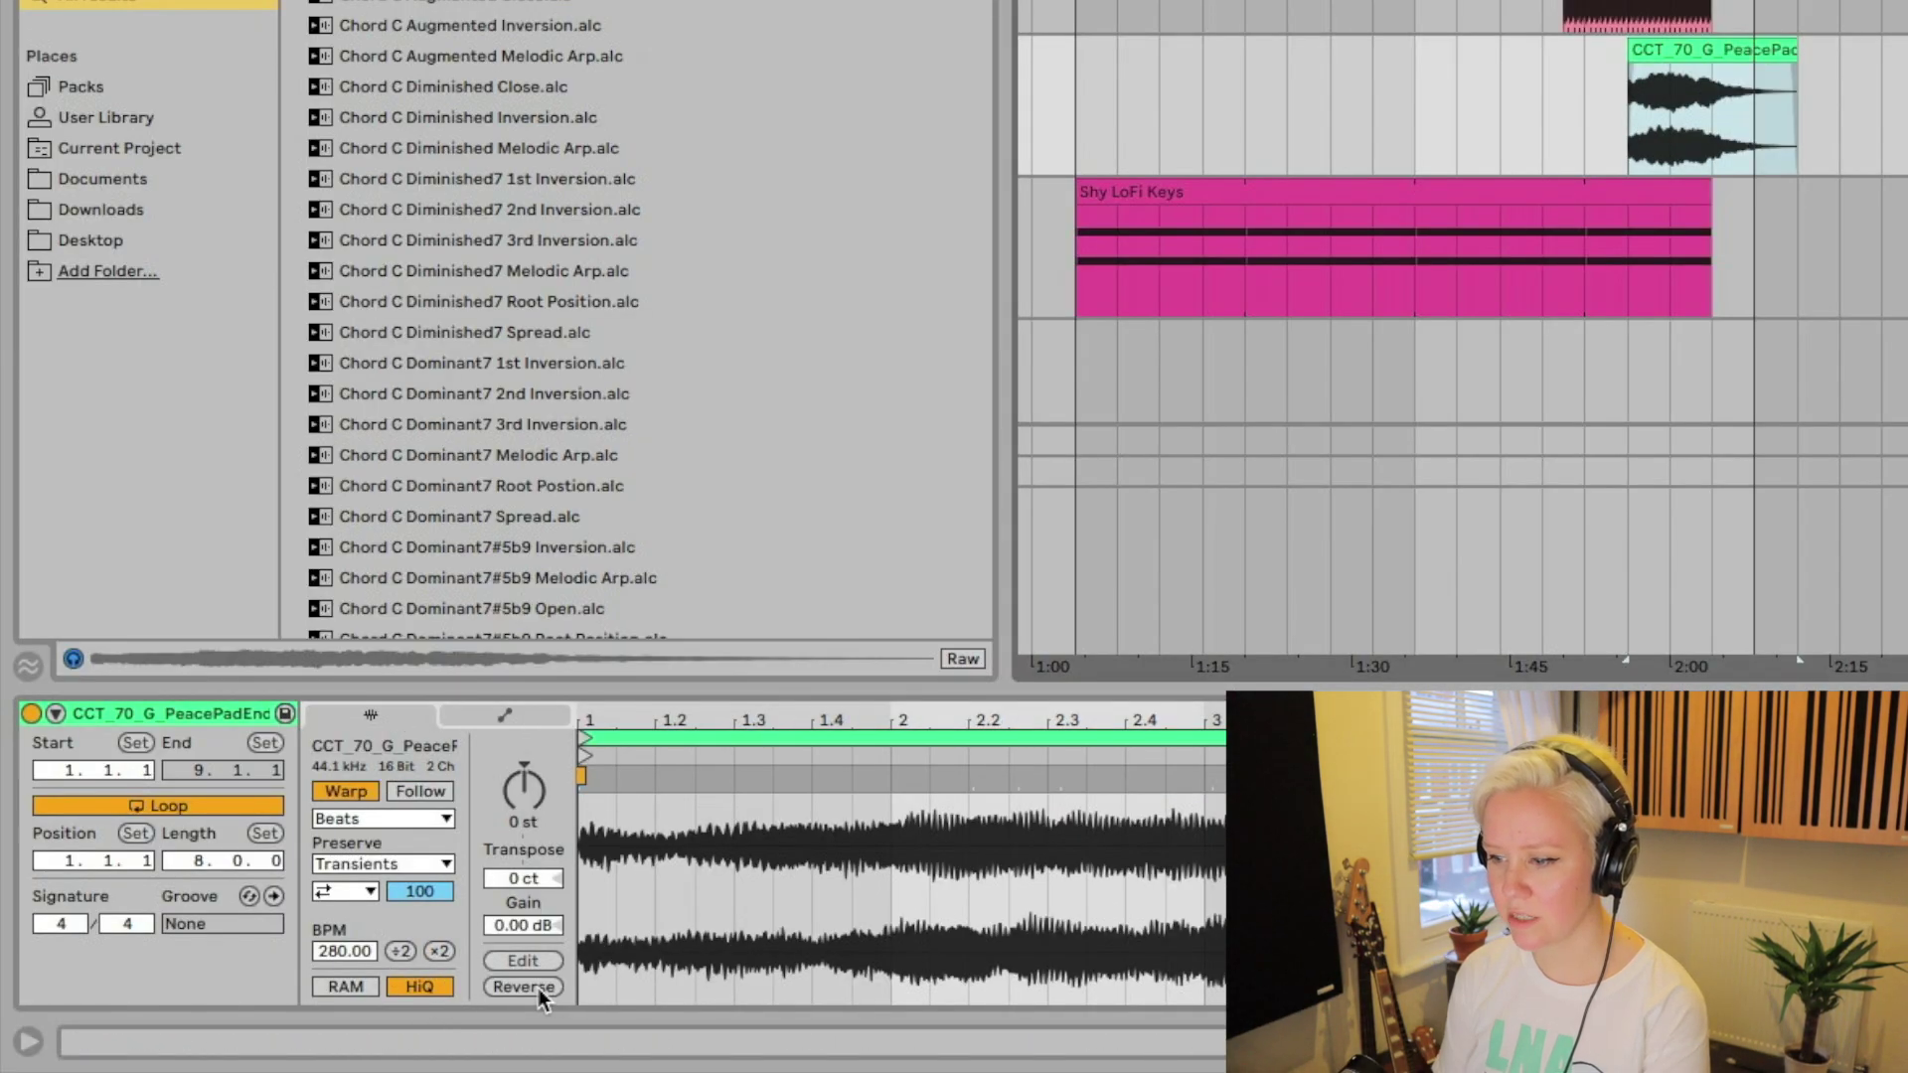
click(524, 987)
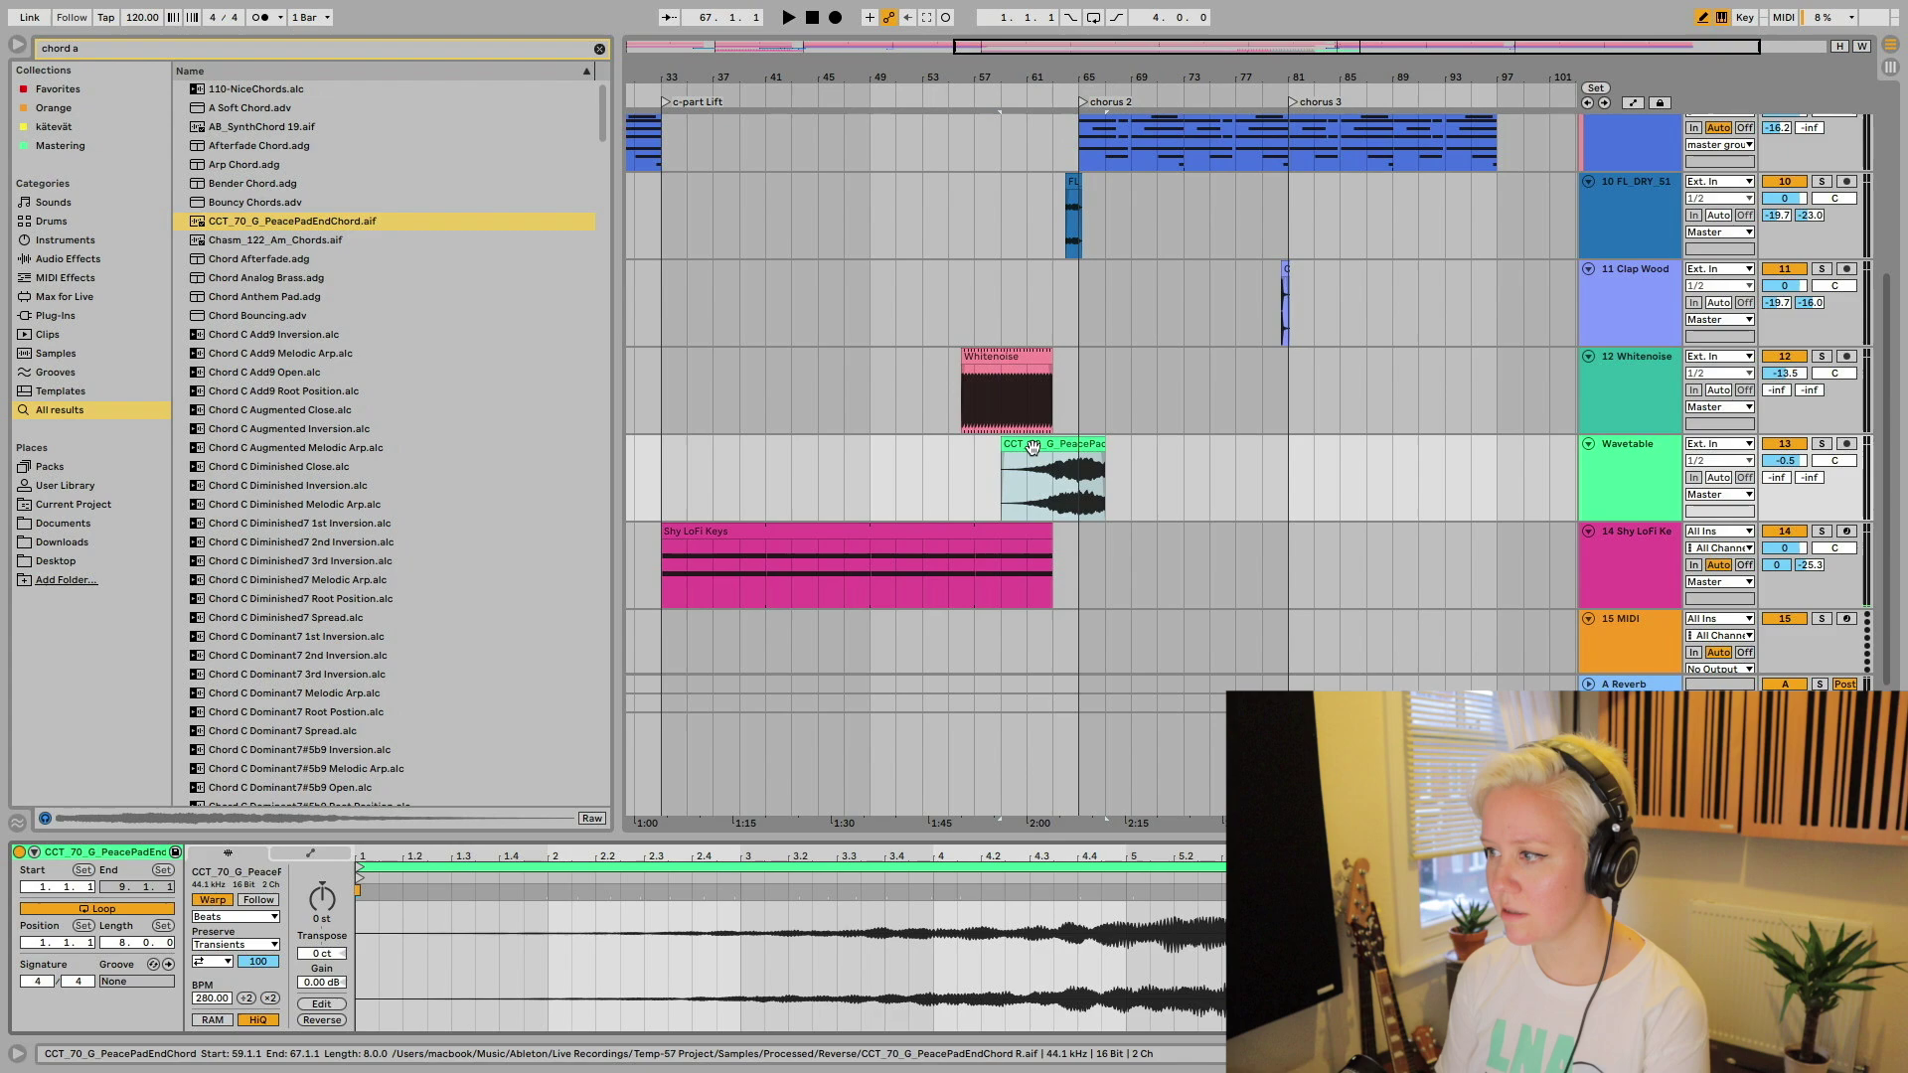
- Move the reversed chord clip to start at bar 55 and play it with the Wavetable track soloed
drag(1695, 65, 1610, 65)
drag(994, 455, 992, 454)
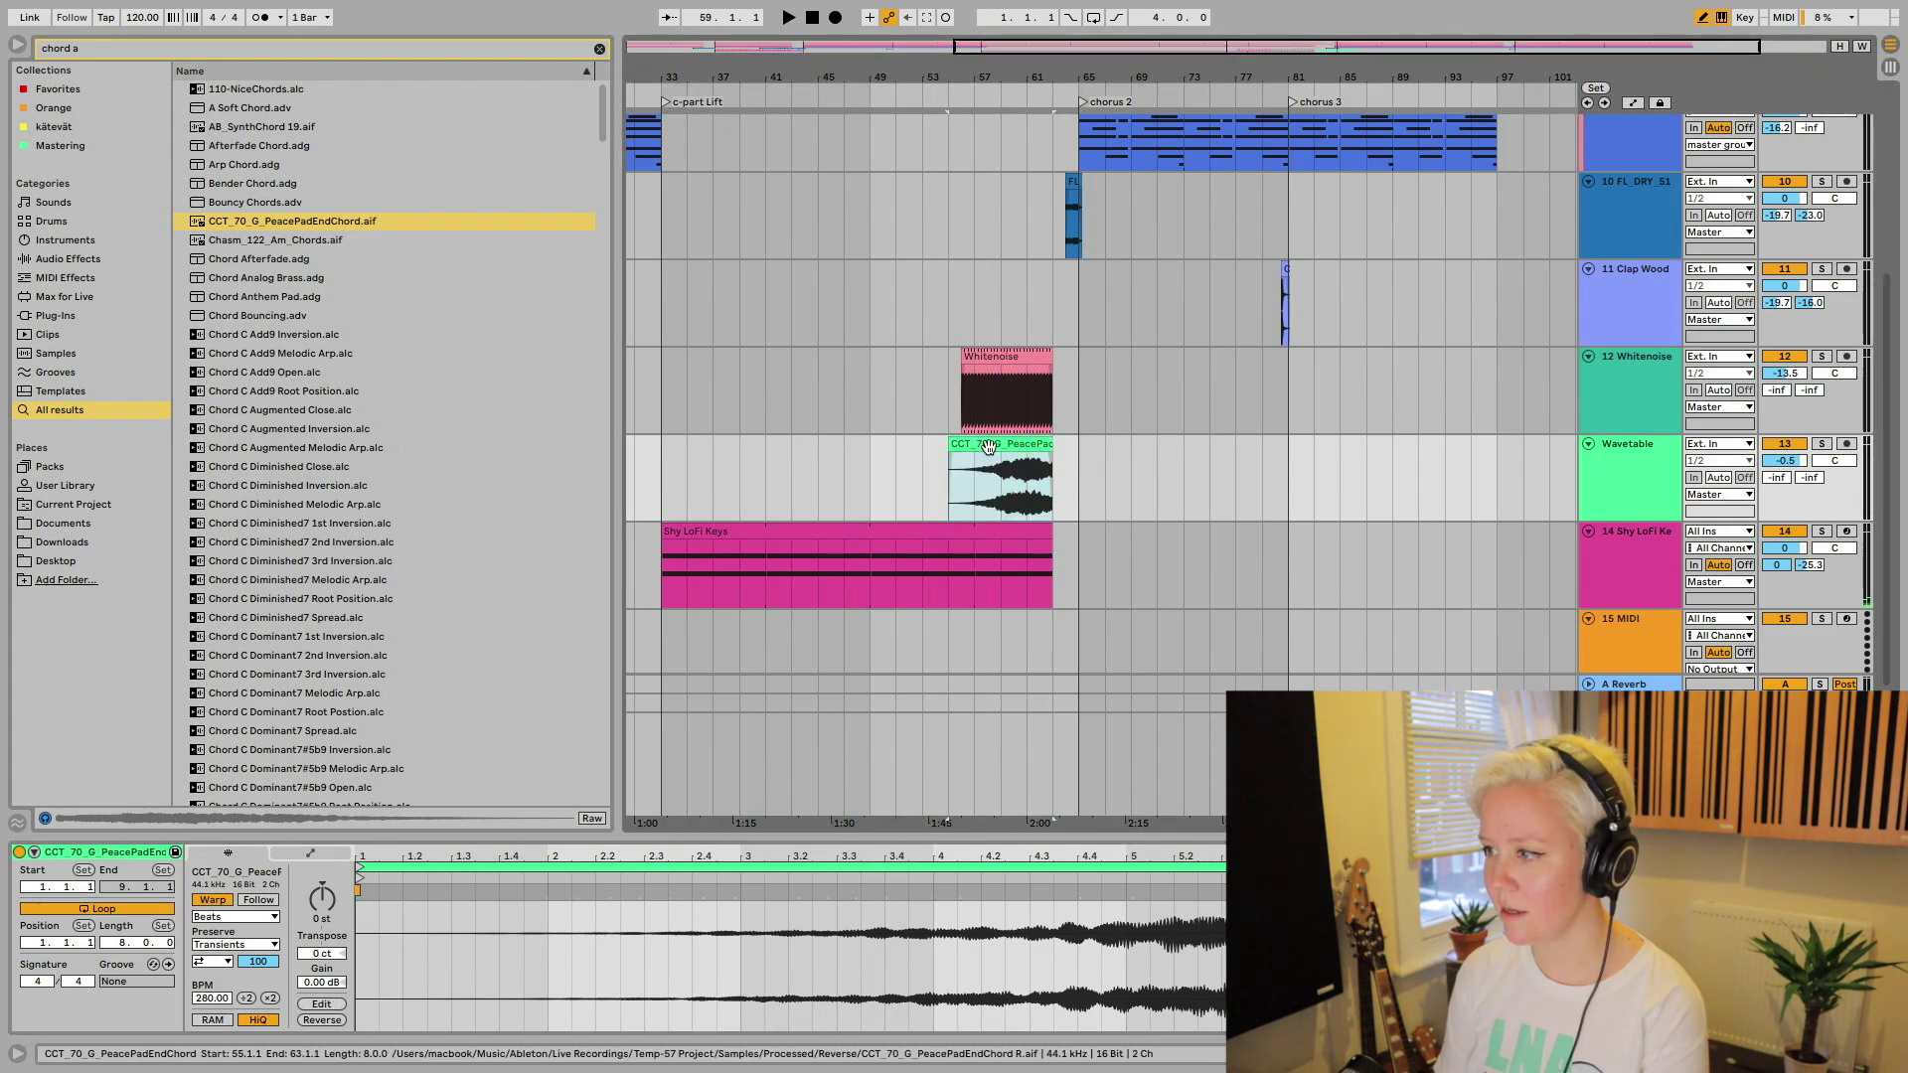
click(1822, 443)
click(942, 499)
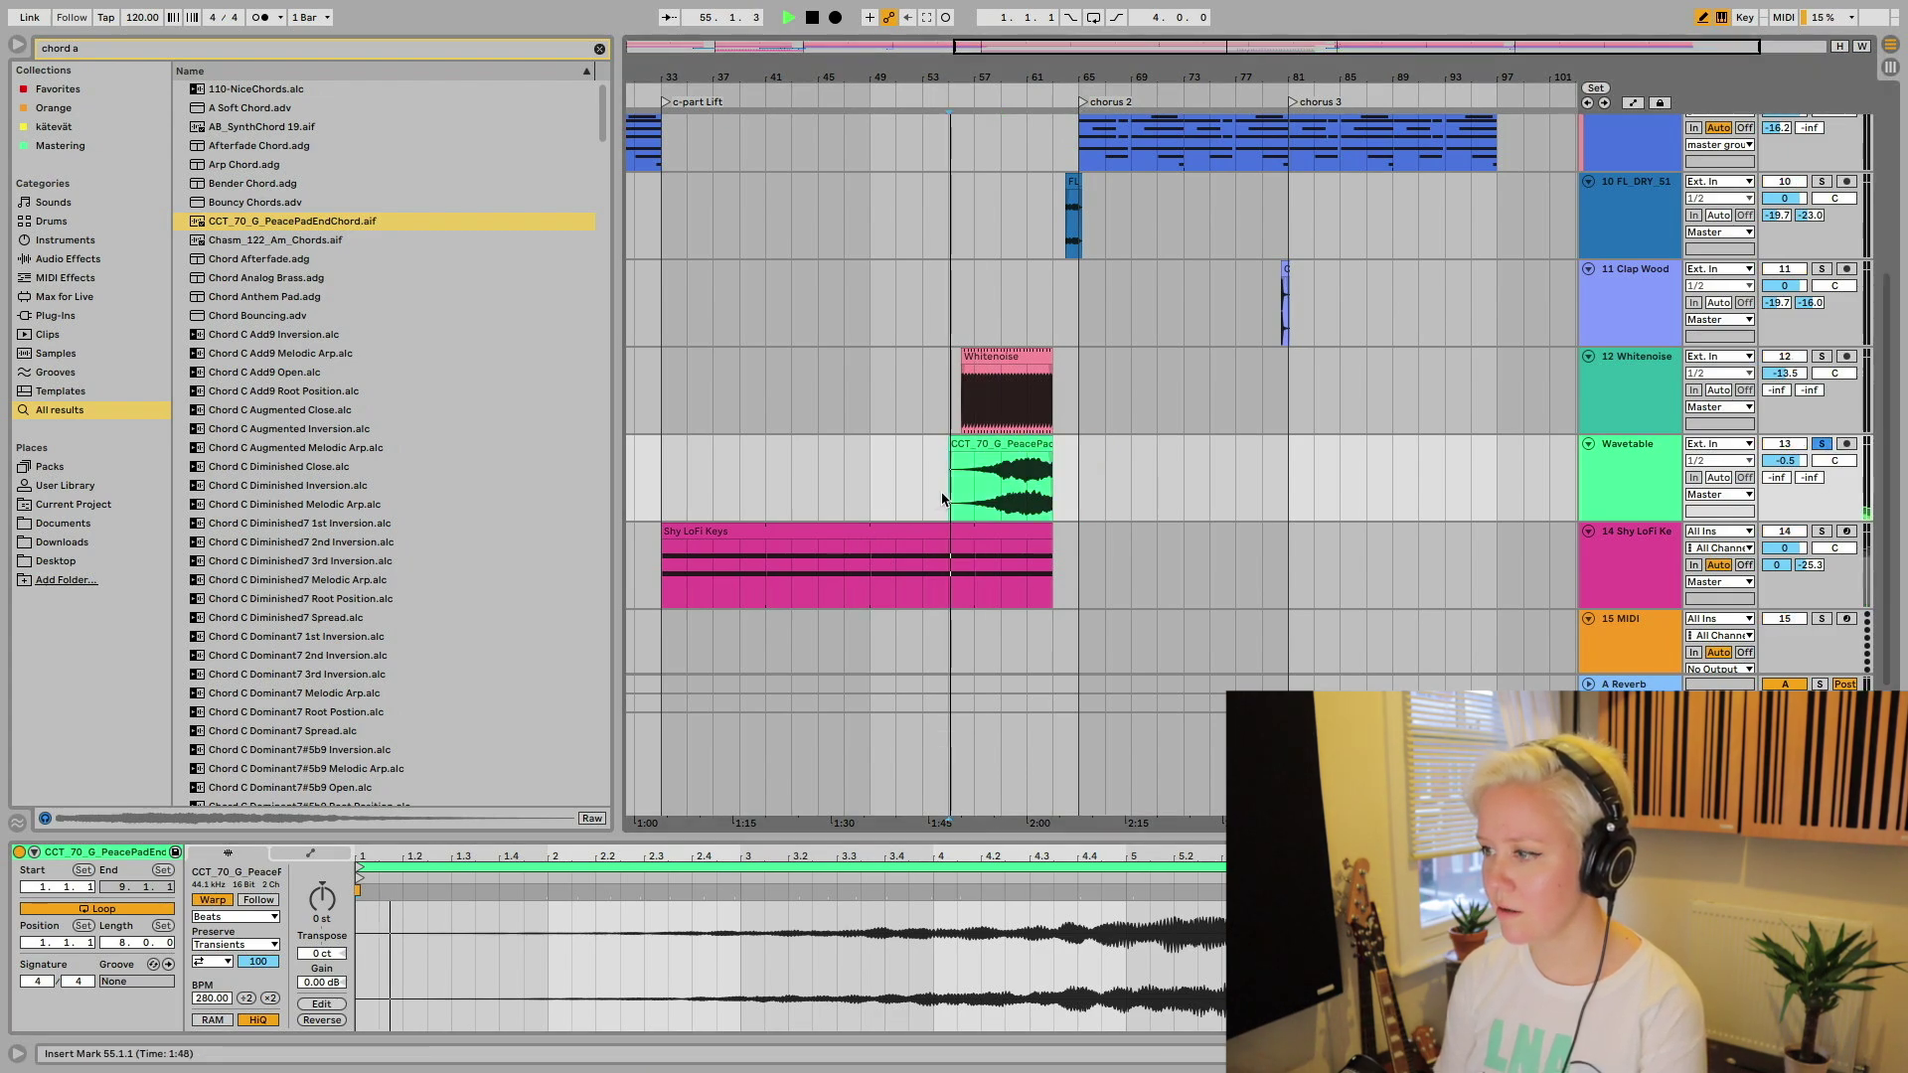
- Lower the Wavetable track's volume to -3.7 dB and set the reversed chord clip's warp mode to Complex Pro
key(Tab)
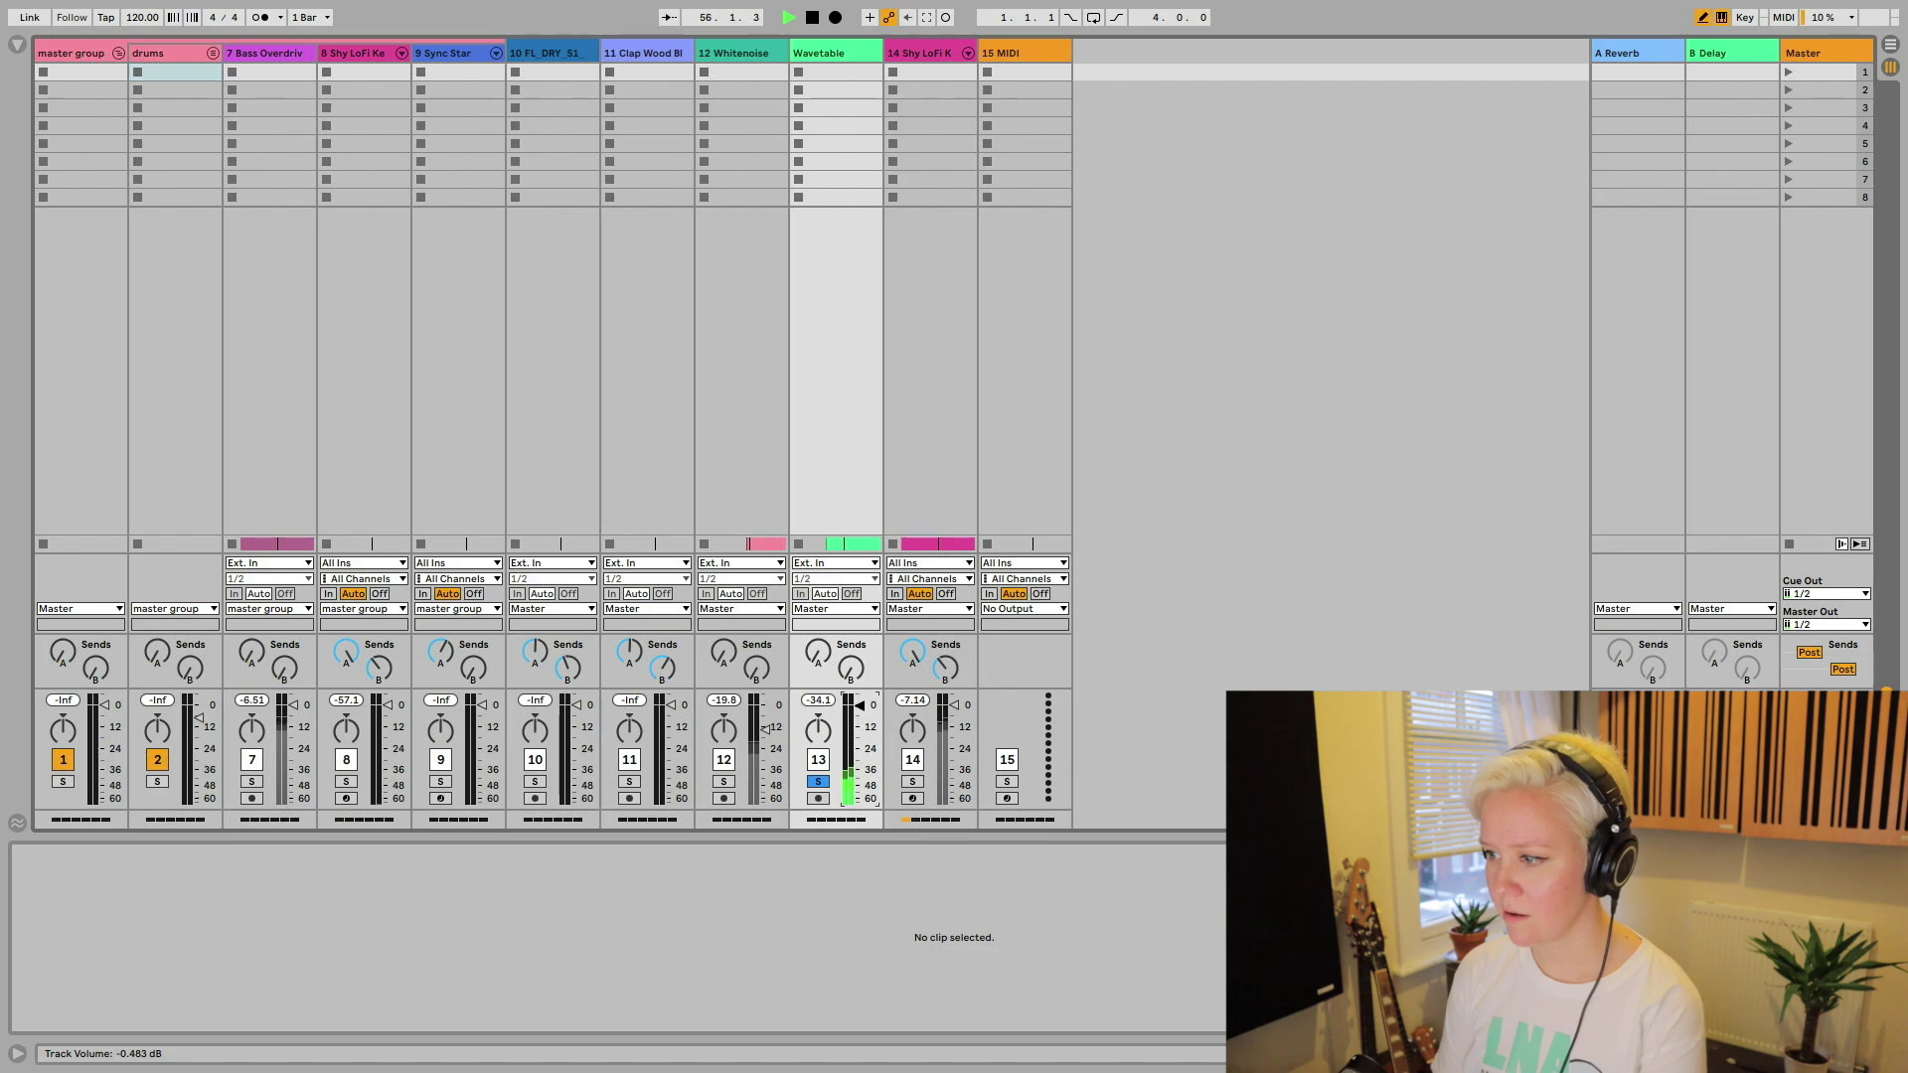
key(Tab)
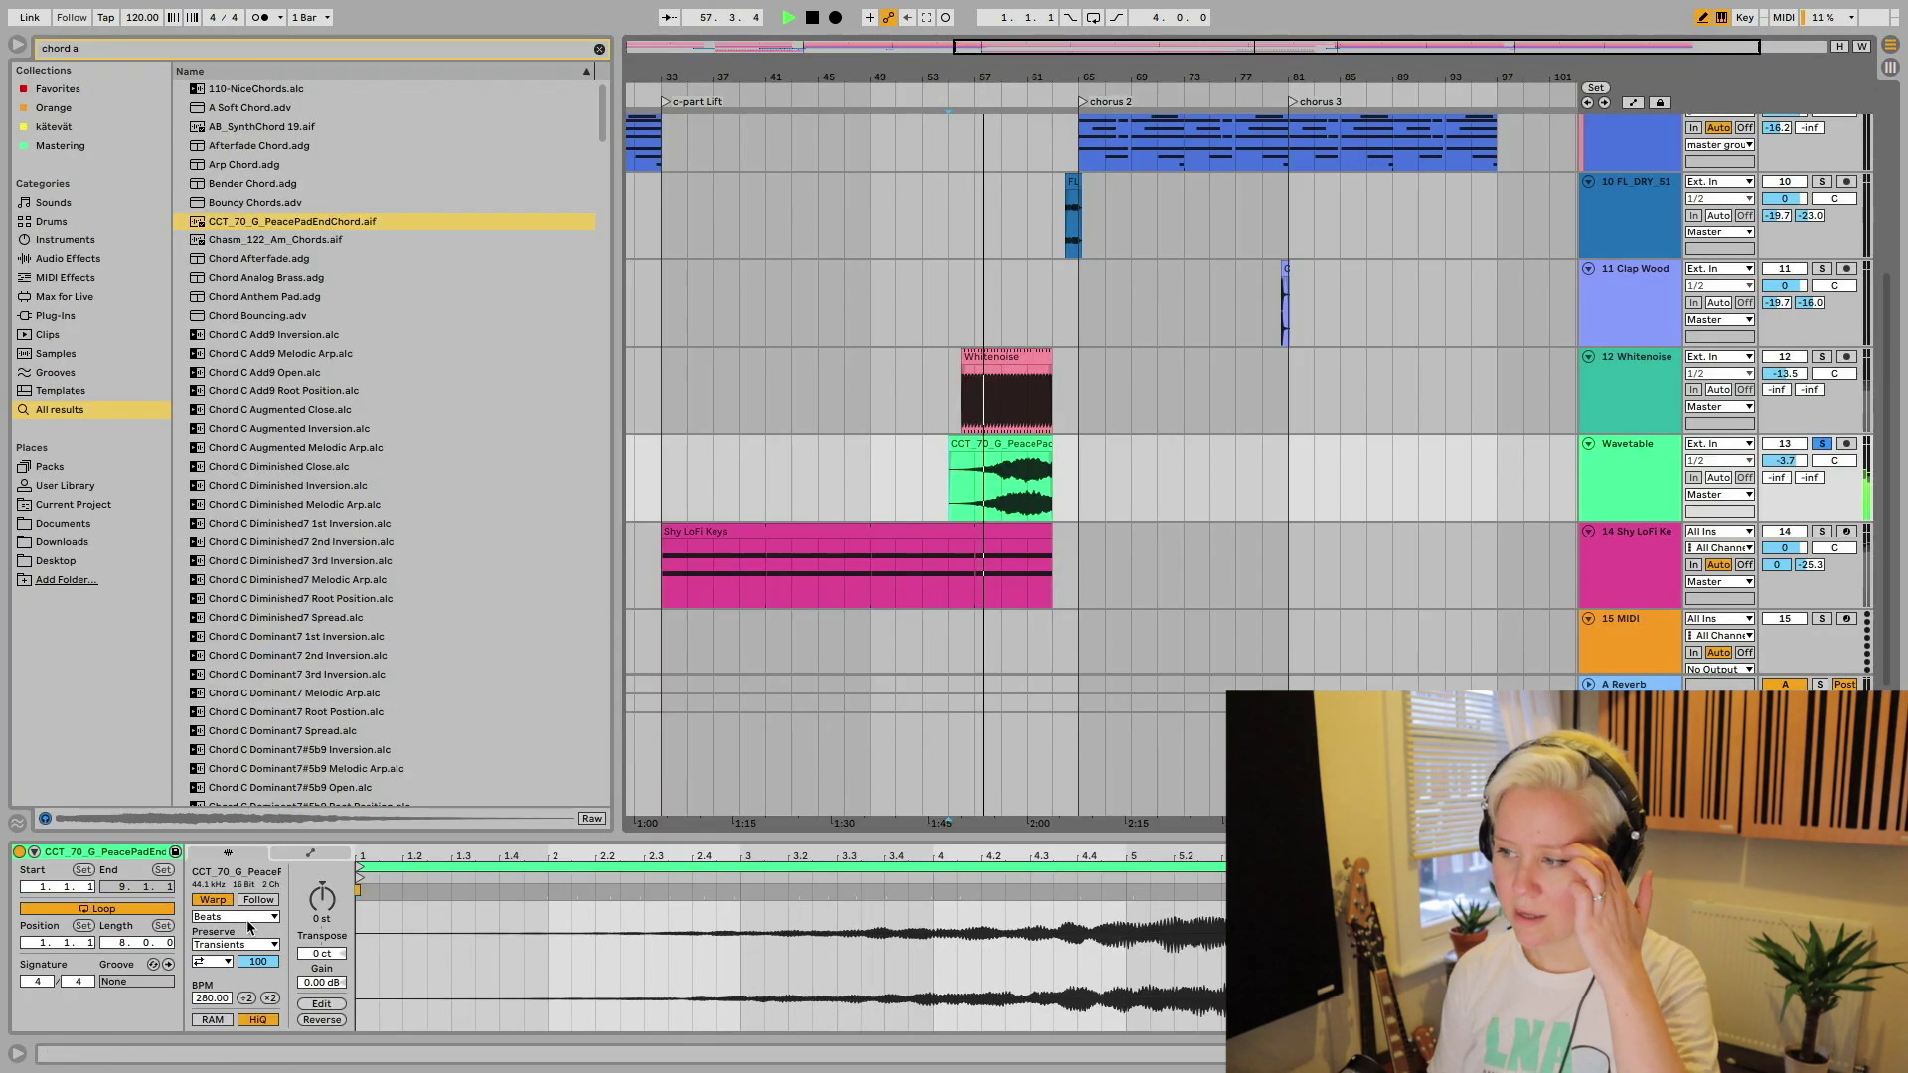
click(246, 925)
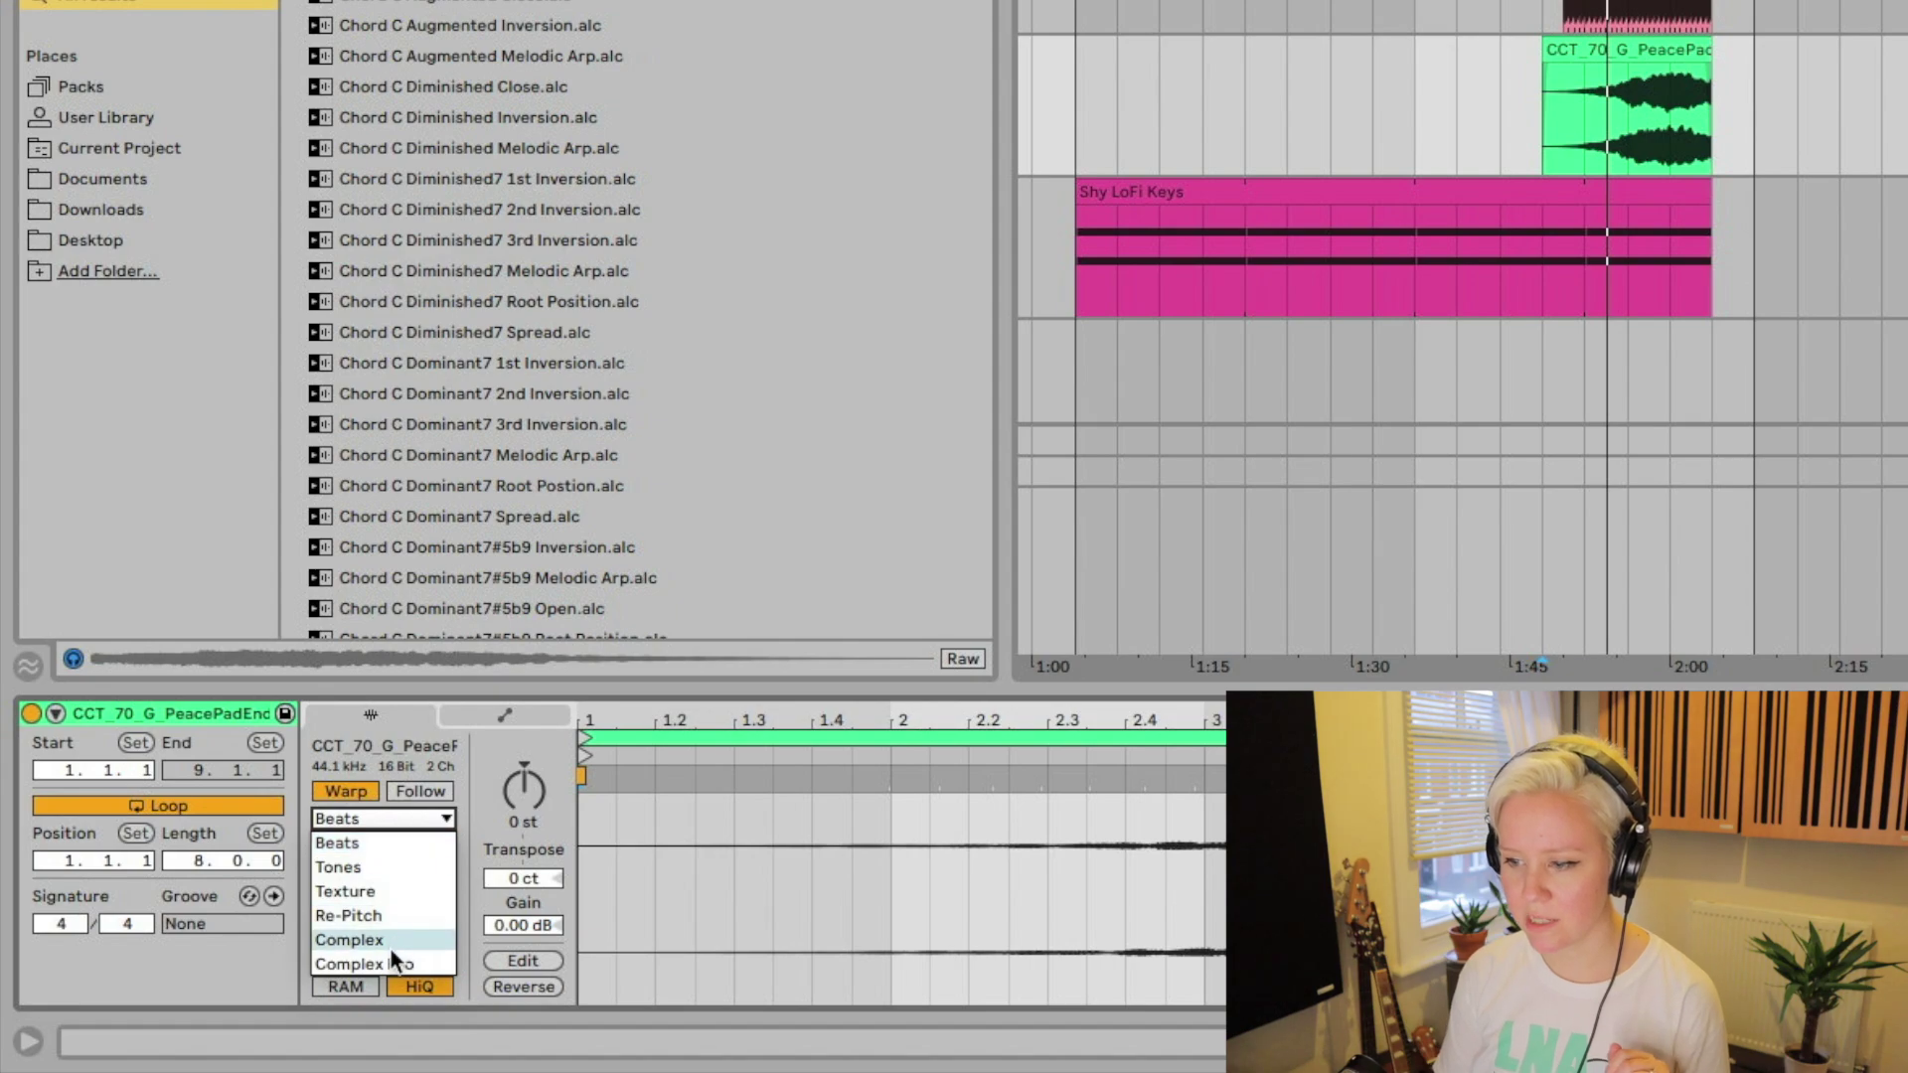
click(390, 962)
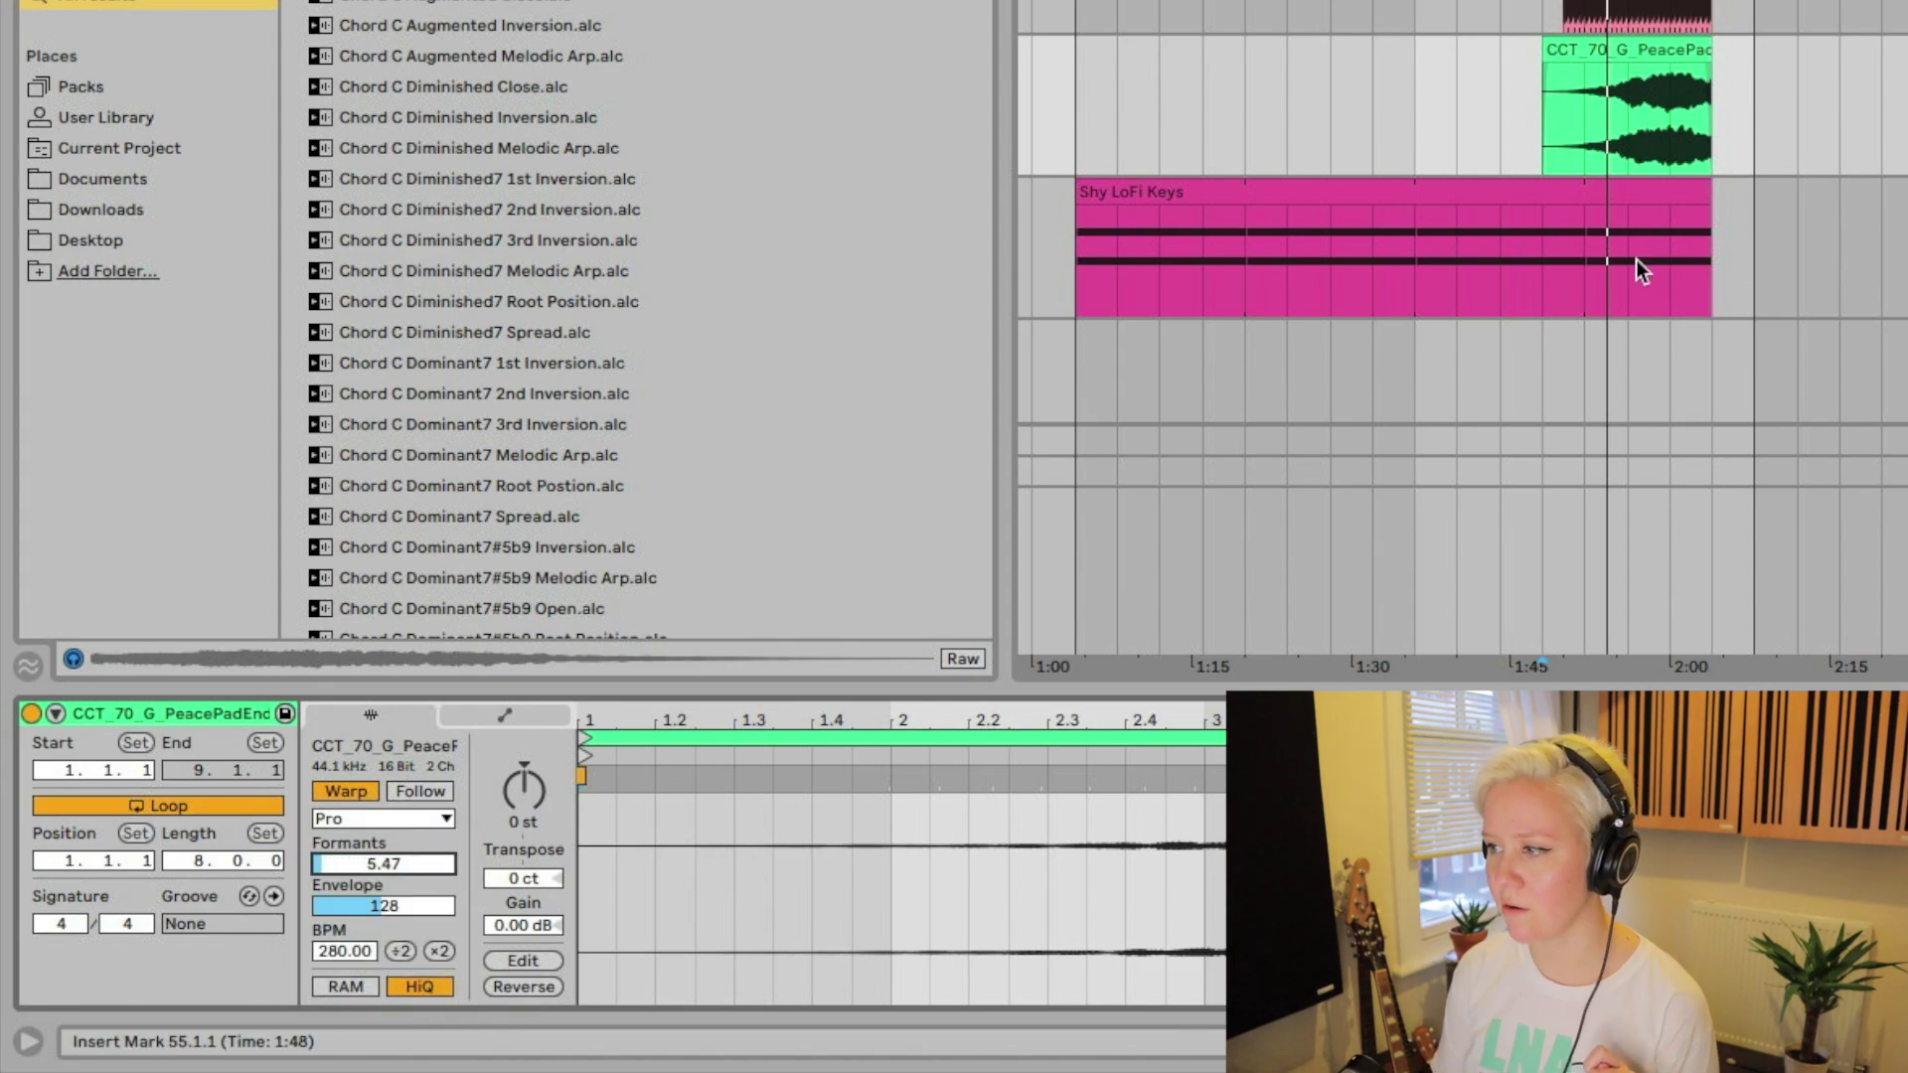
- Play the reversed chord clip from bar 55, stop playback, and unsolo the Wavetable track
click(1556, 146)
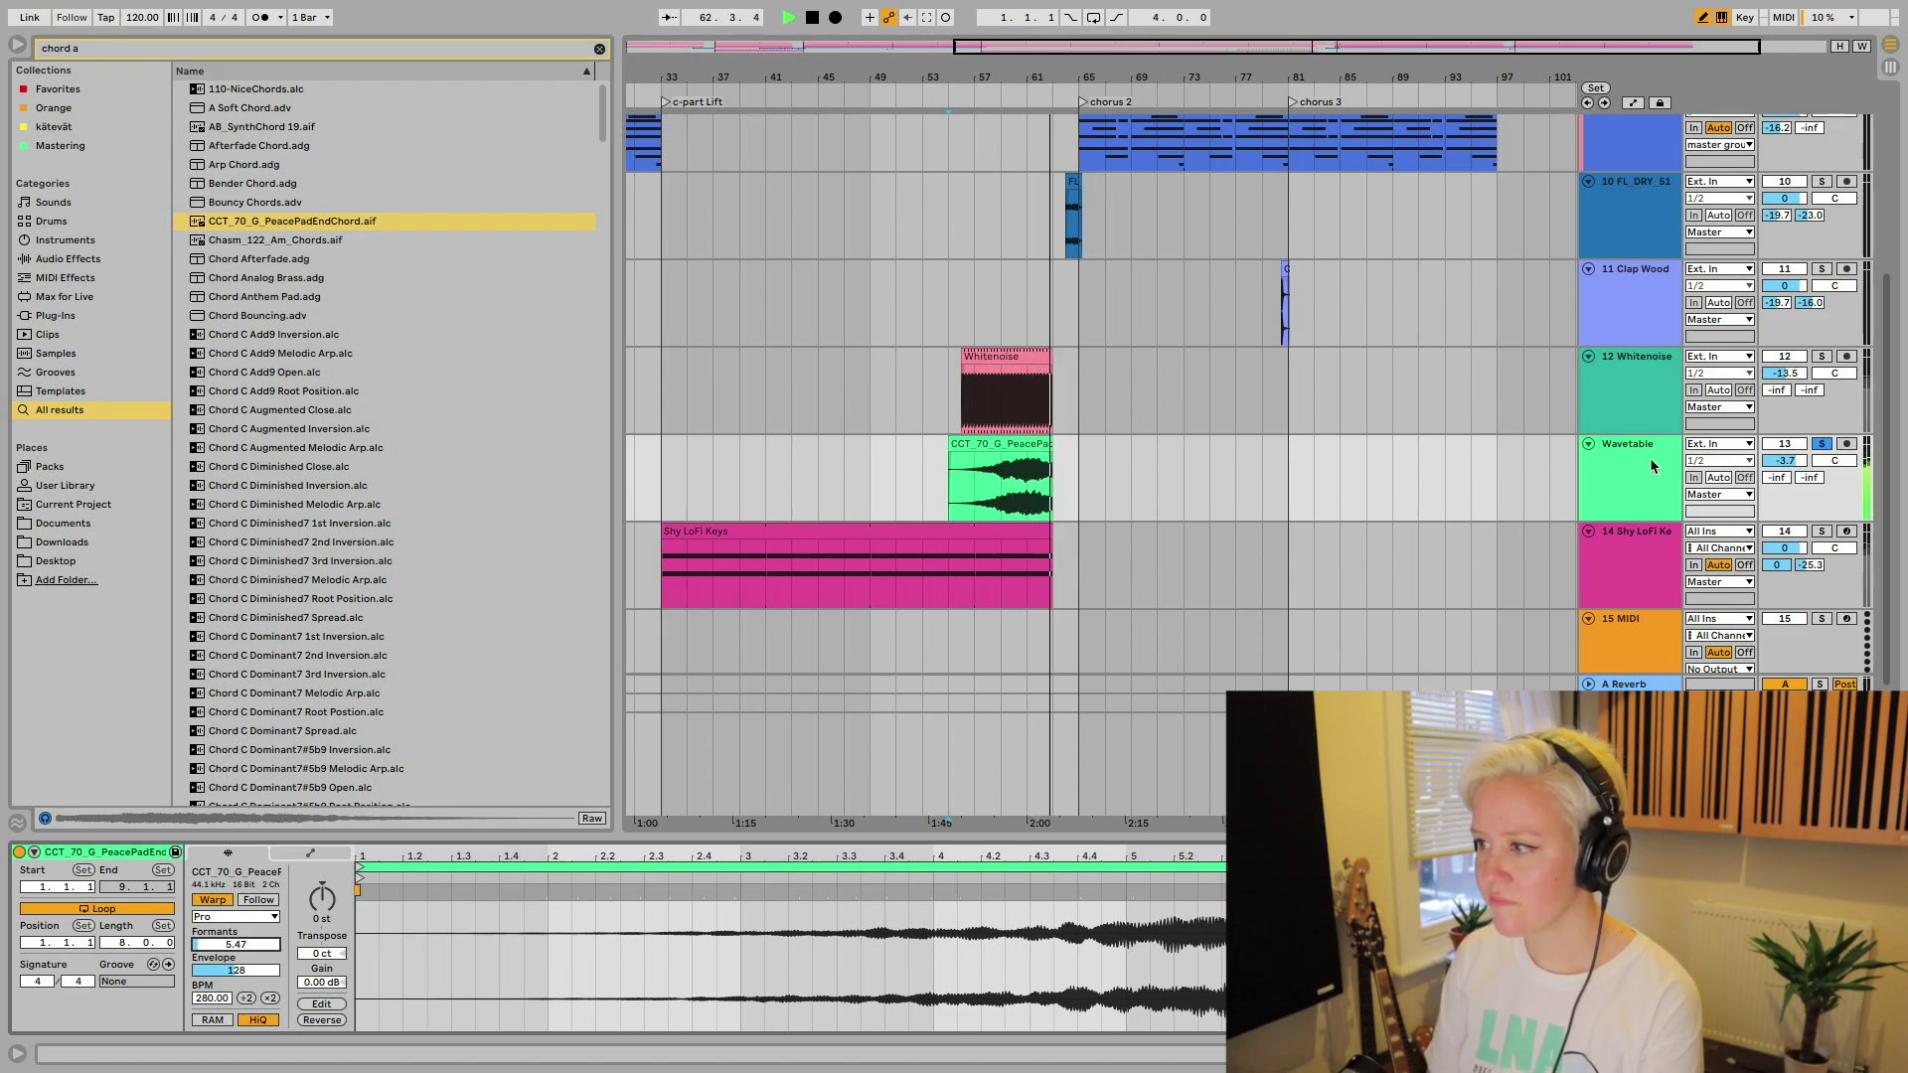
key(space)
click(1819, 444)
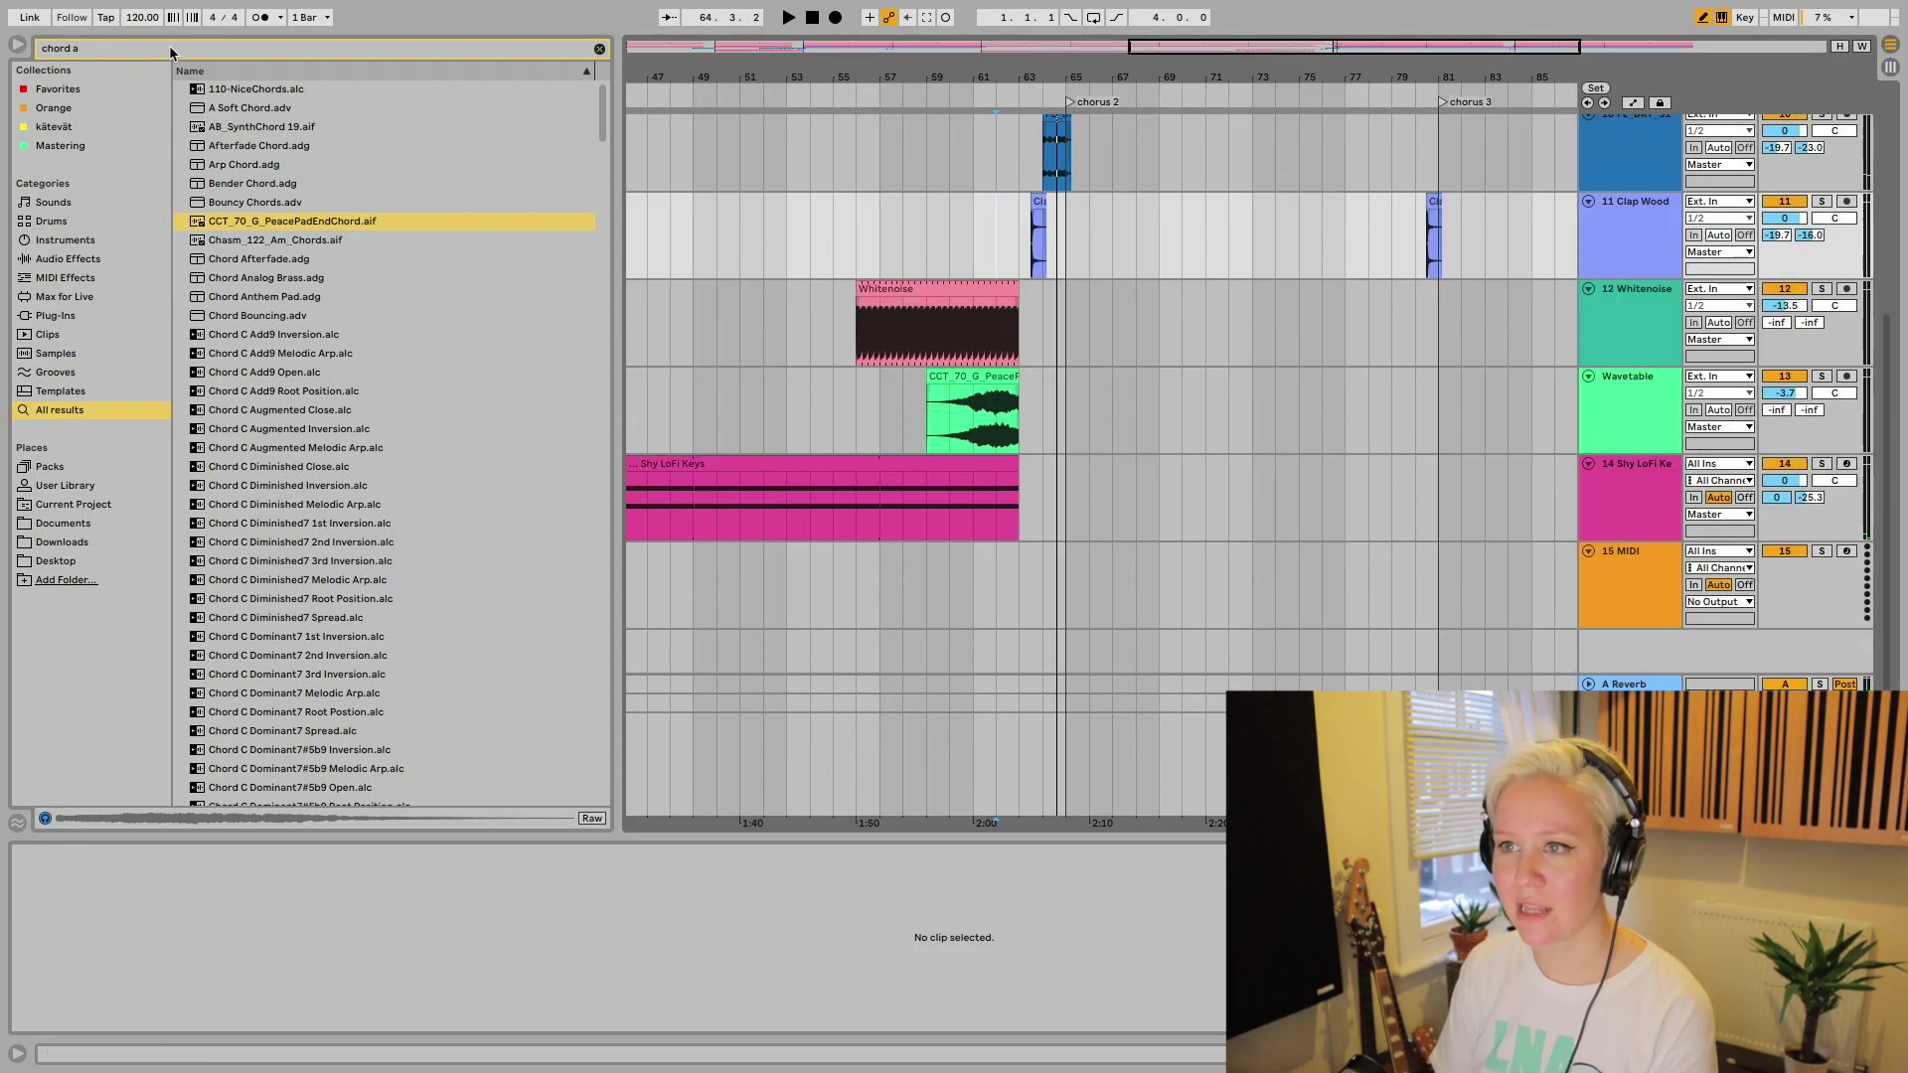
- Search the library for "vocal" and place the KARRA_vocal_one_shot sample on a new audio track at bar 60
key(BackSpace)
key(BackSpace)
key(BackSpace)
key(BackSpace)
key(BackSpace)
key(BackSpace)
key(BackSpace)
text(vo)
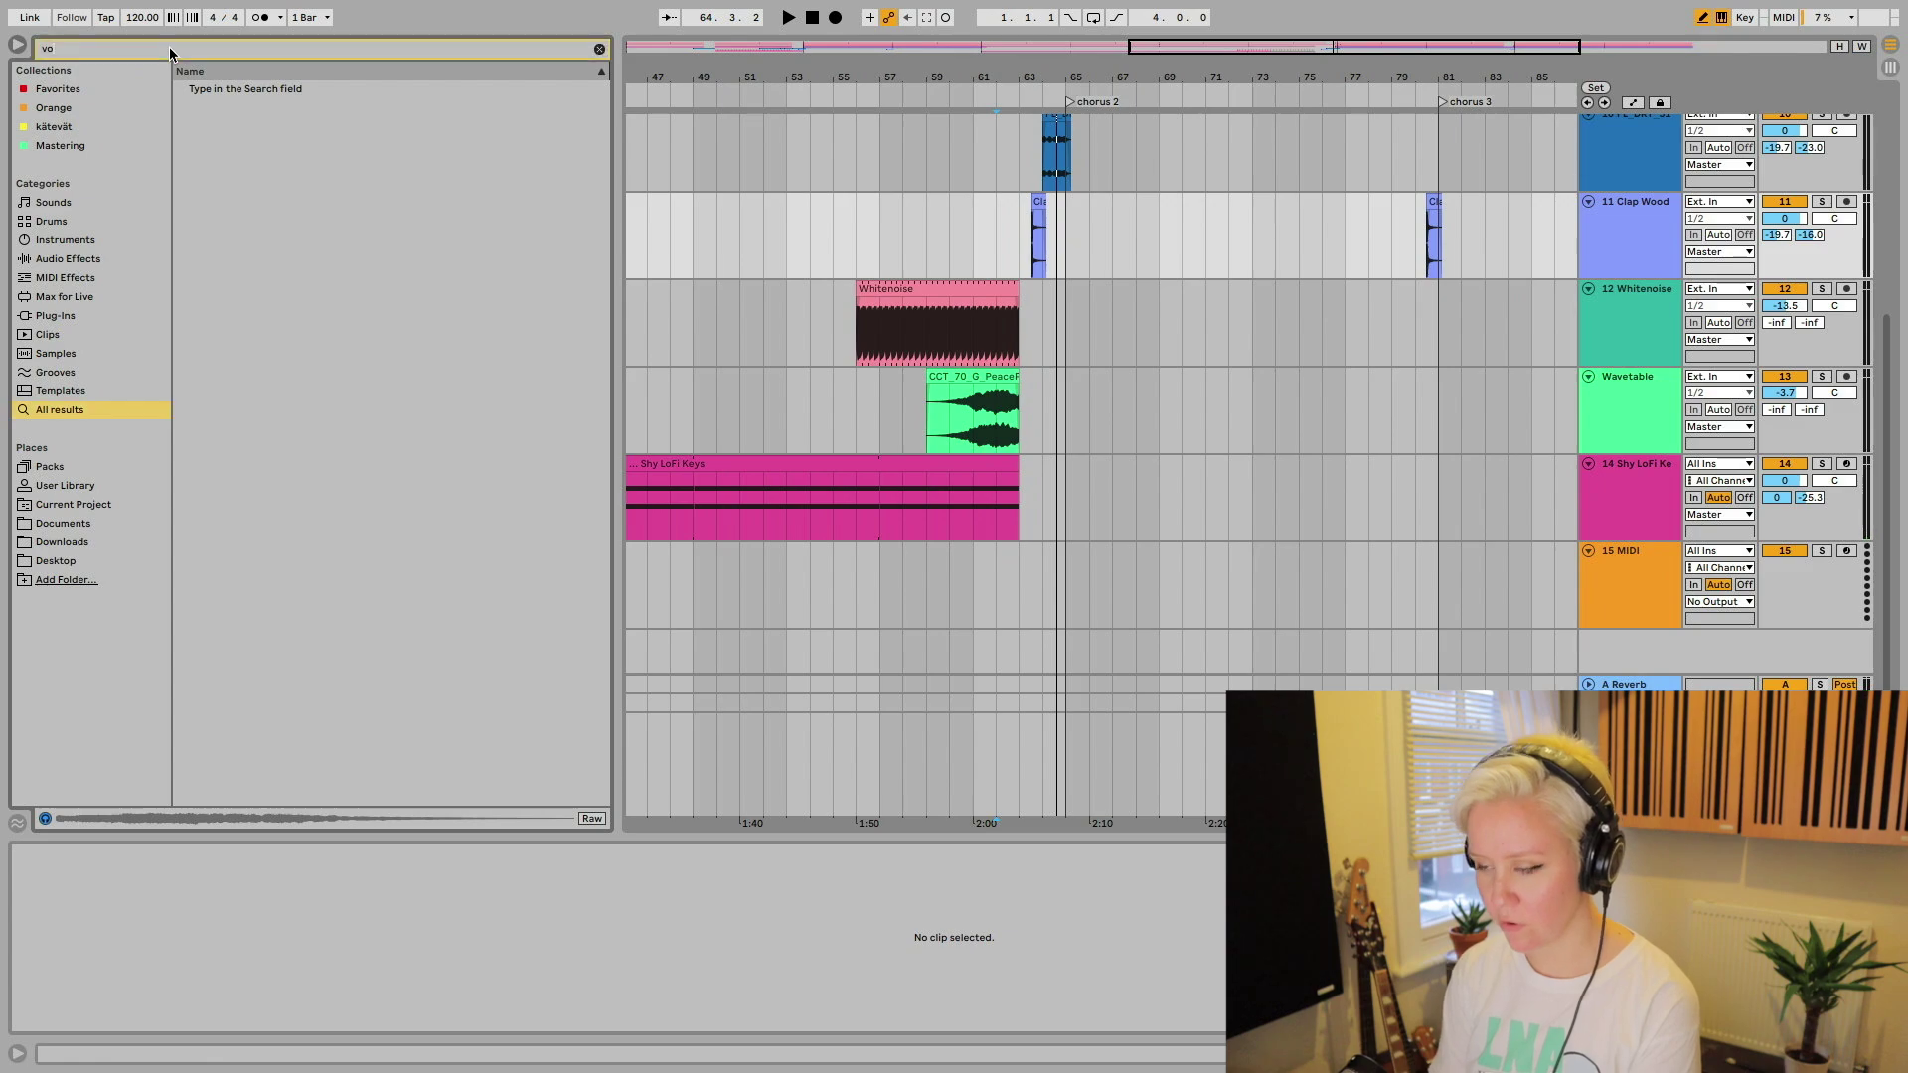
text(cal)
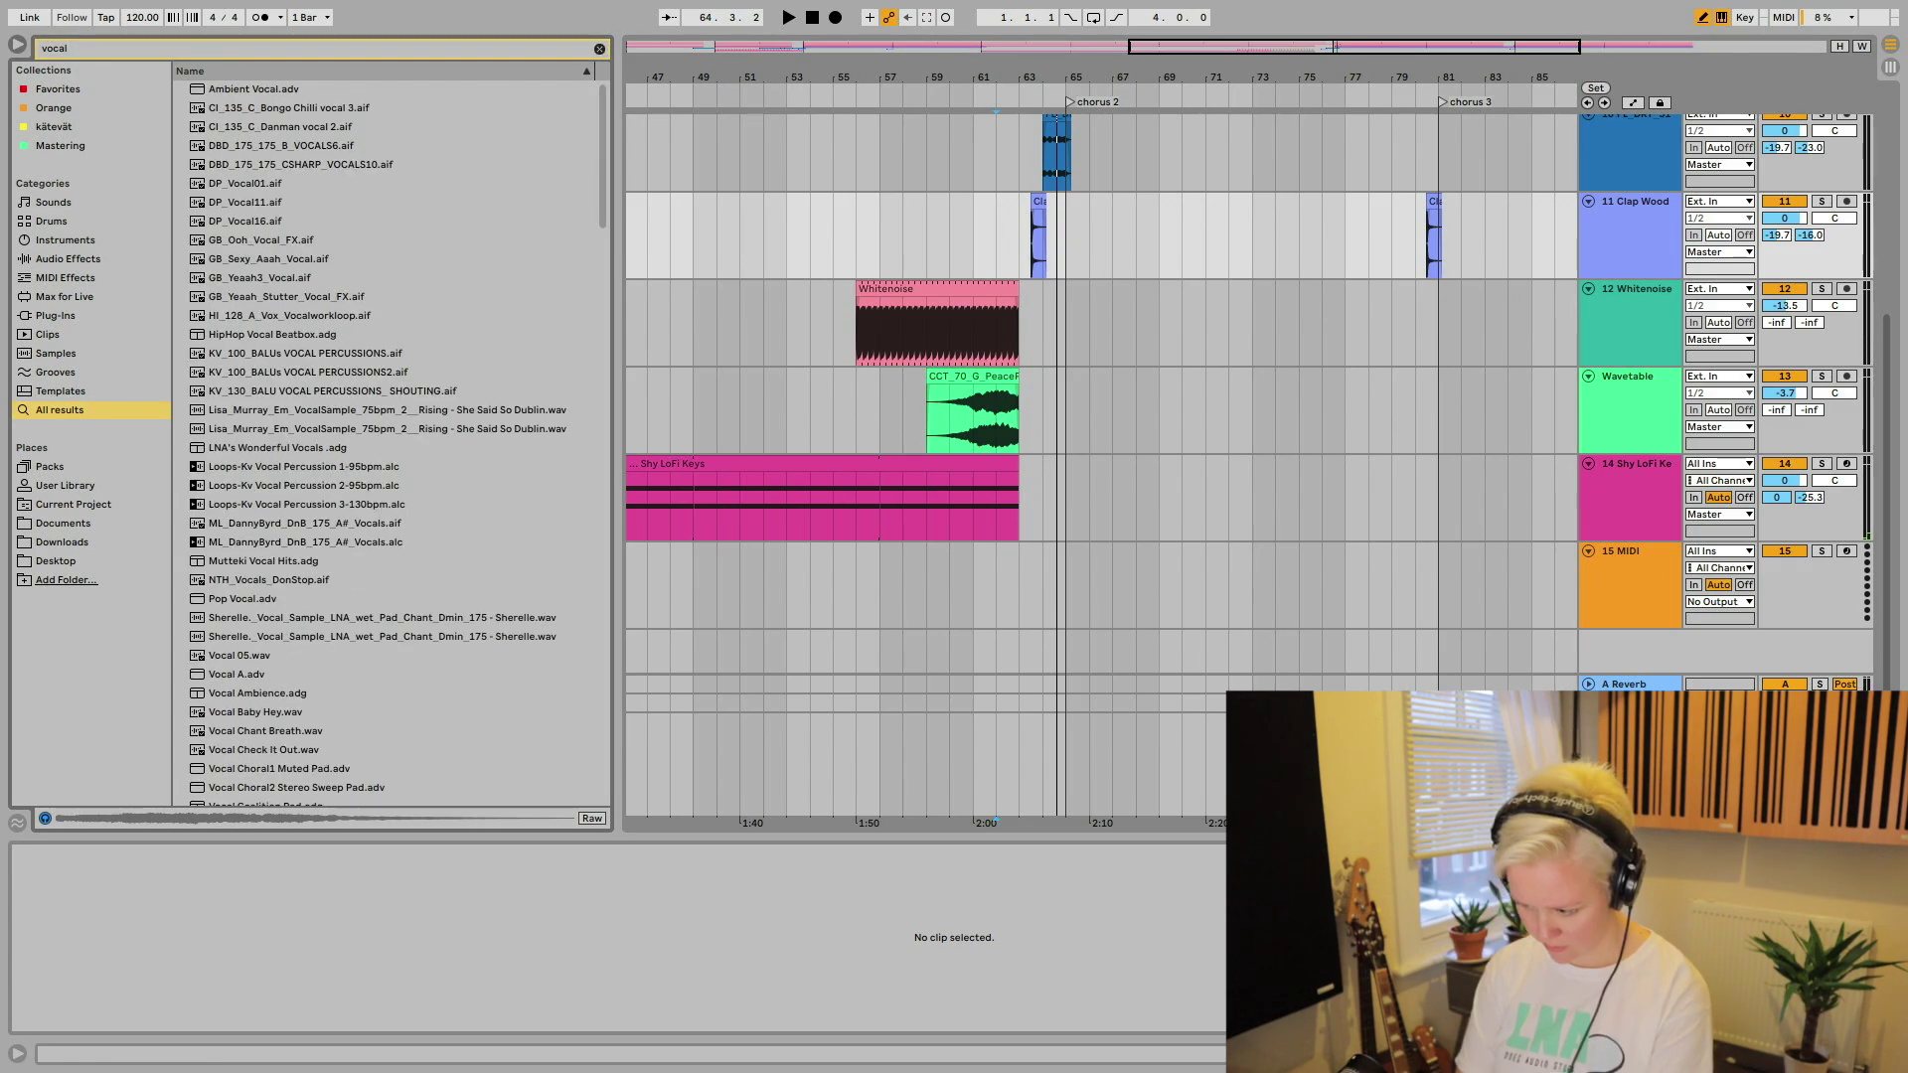
drag(1034, 577, 961, 616)
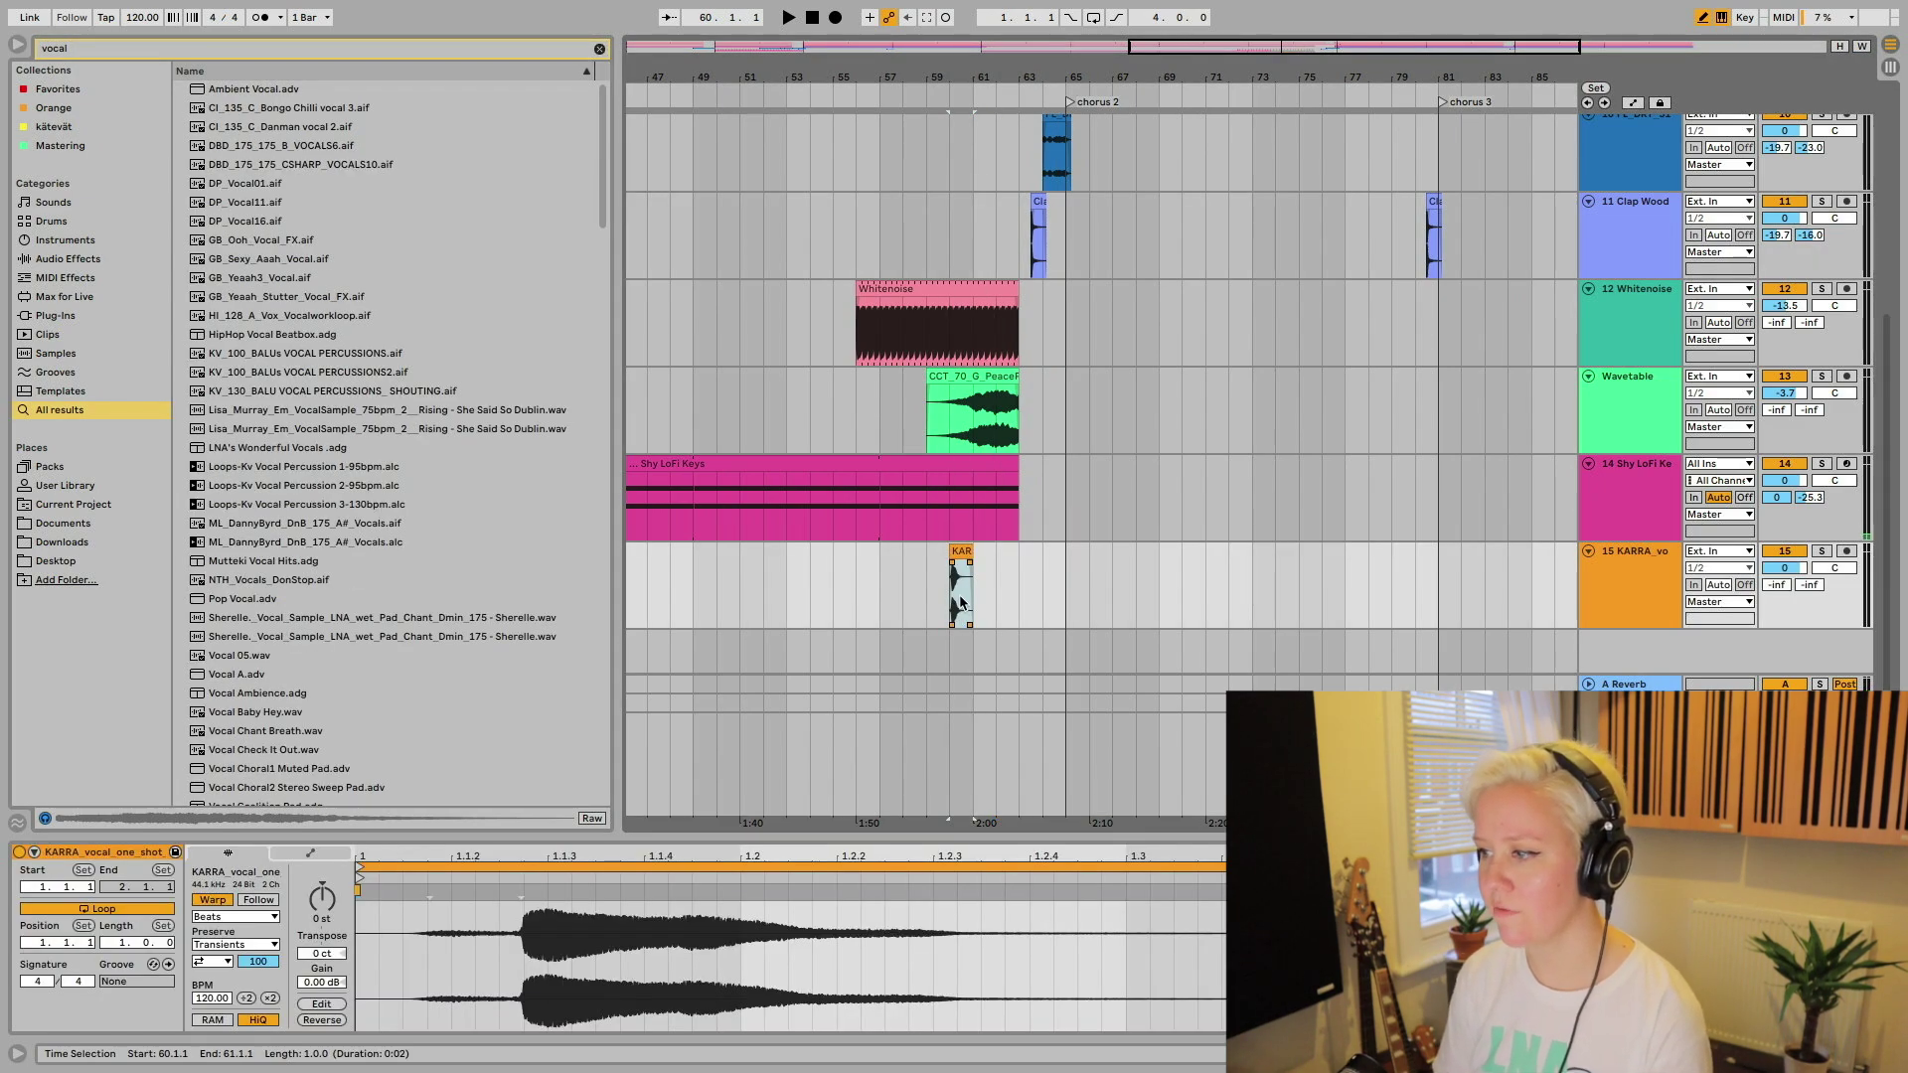
- Reverse the KARRA vocal clip, transposed 3 st, and set its warp mode to Complex Pro with formants at 17.19
double_click(960, 552)
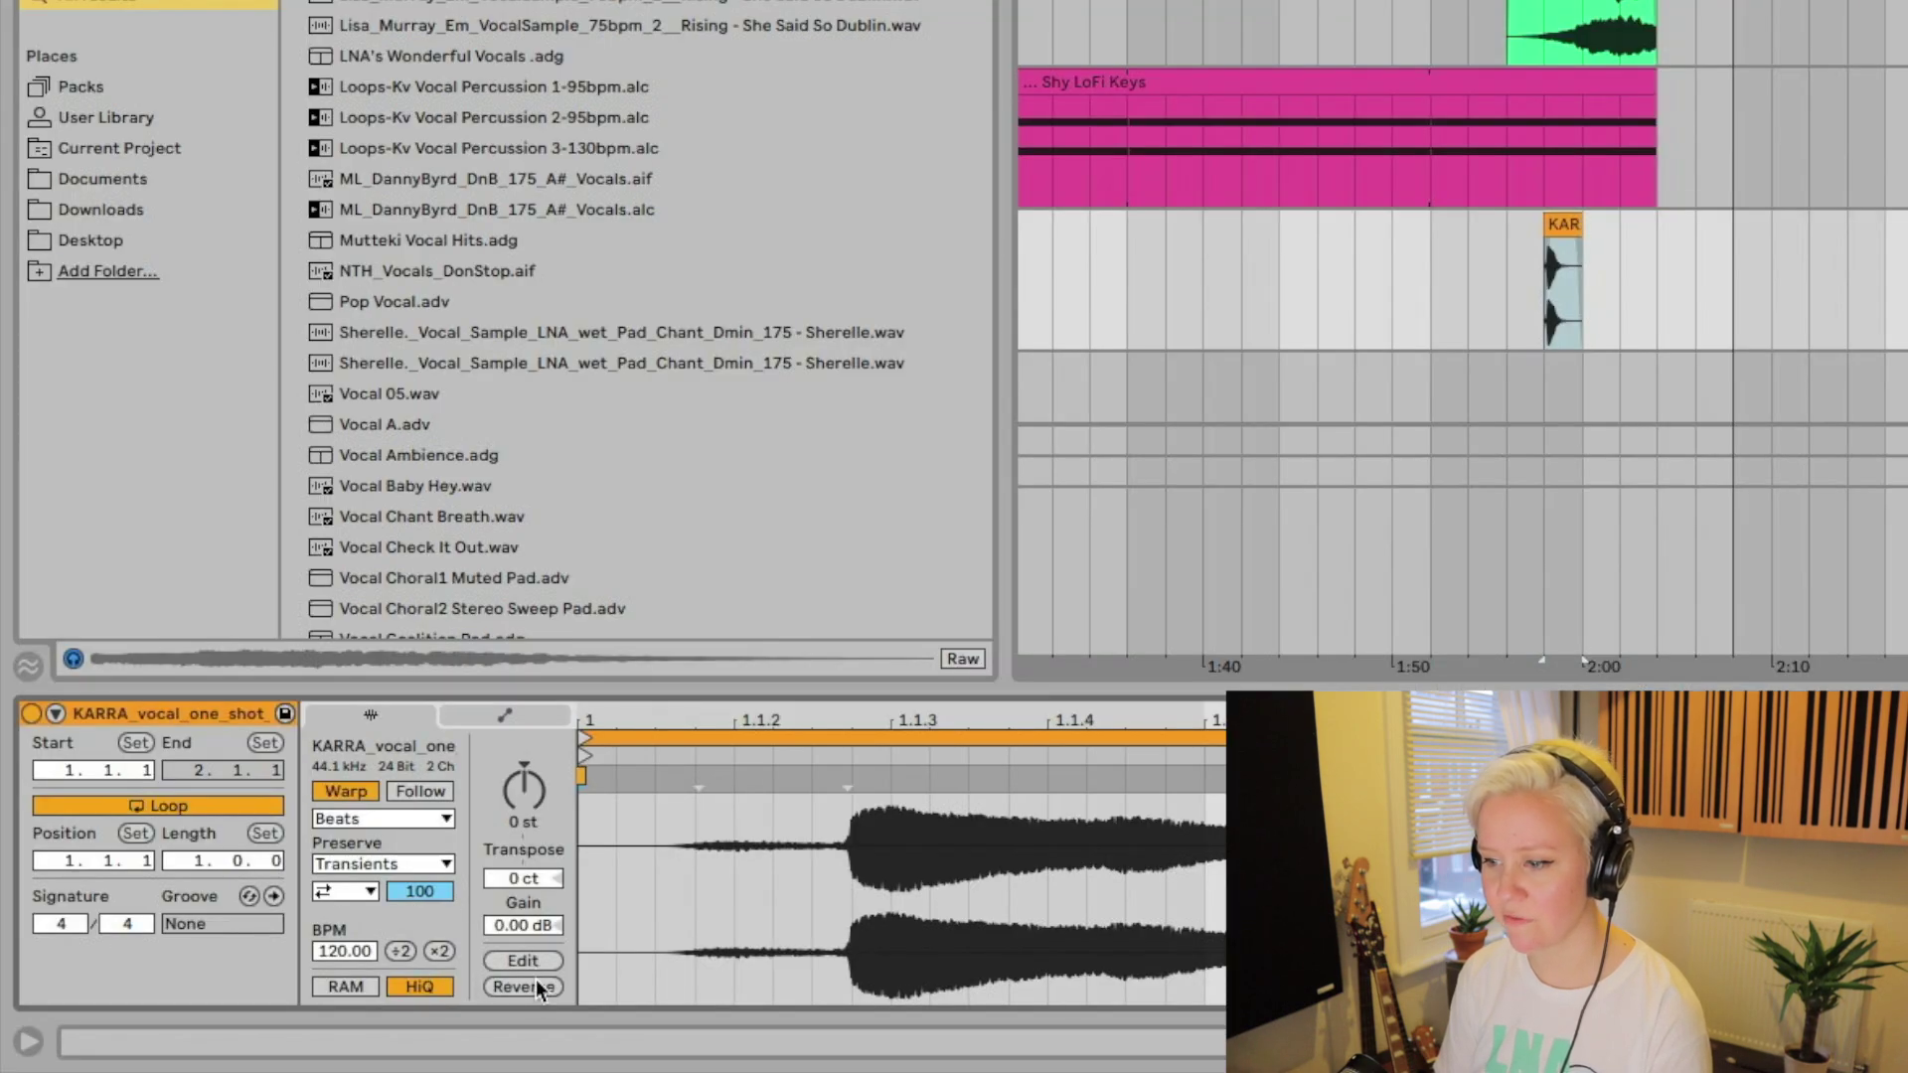
click(523, 987)
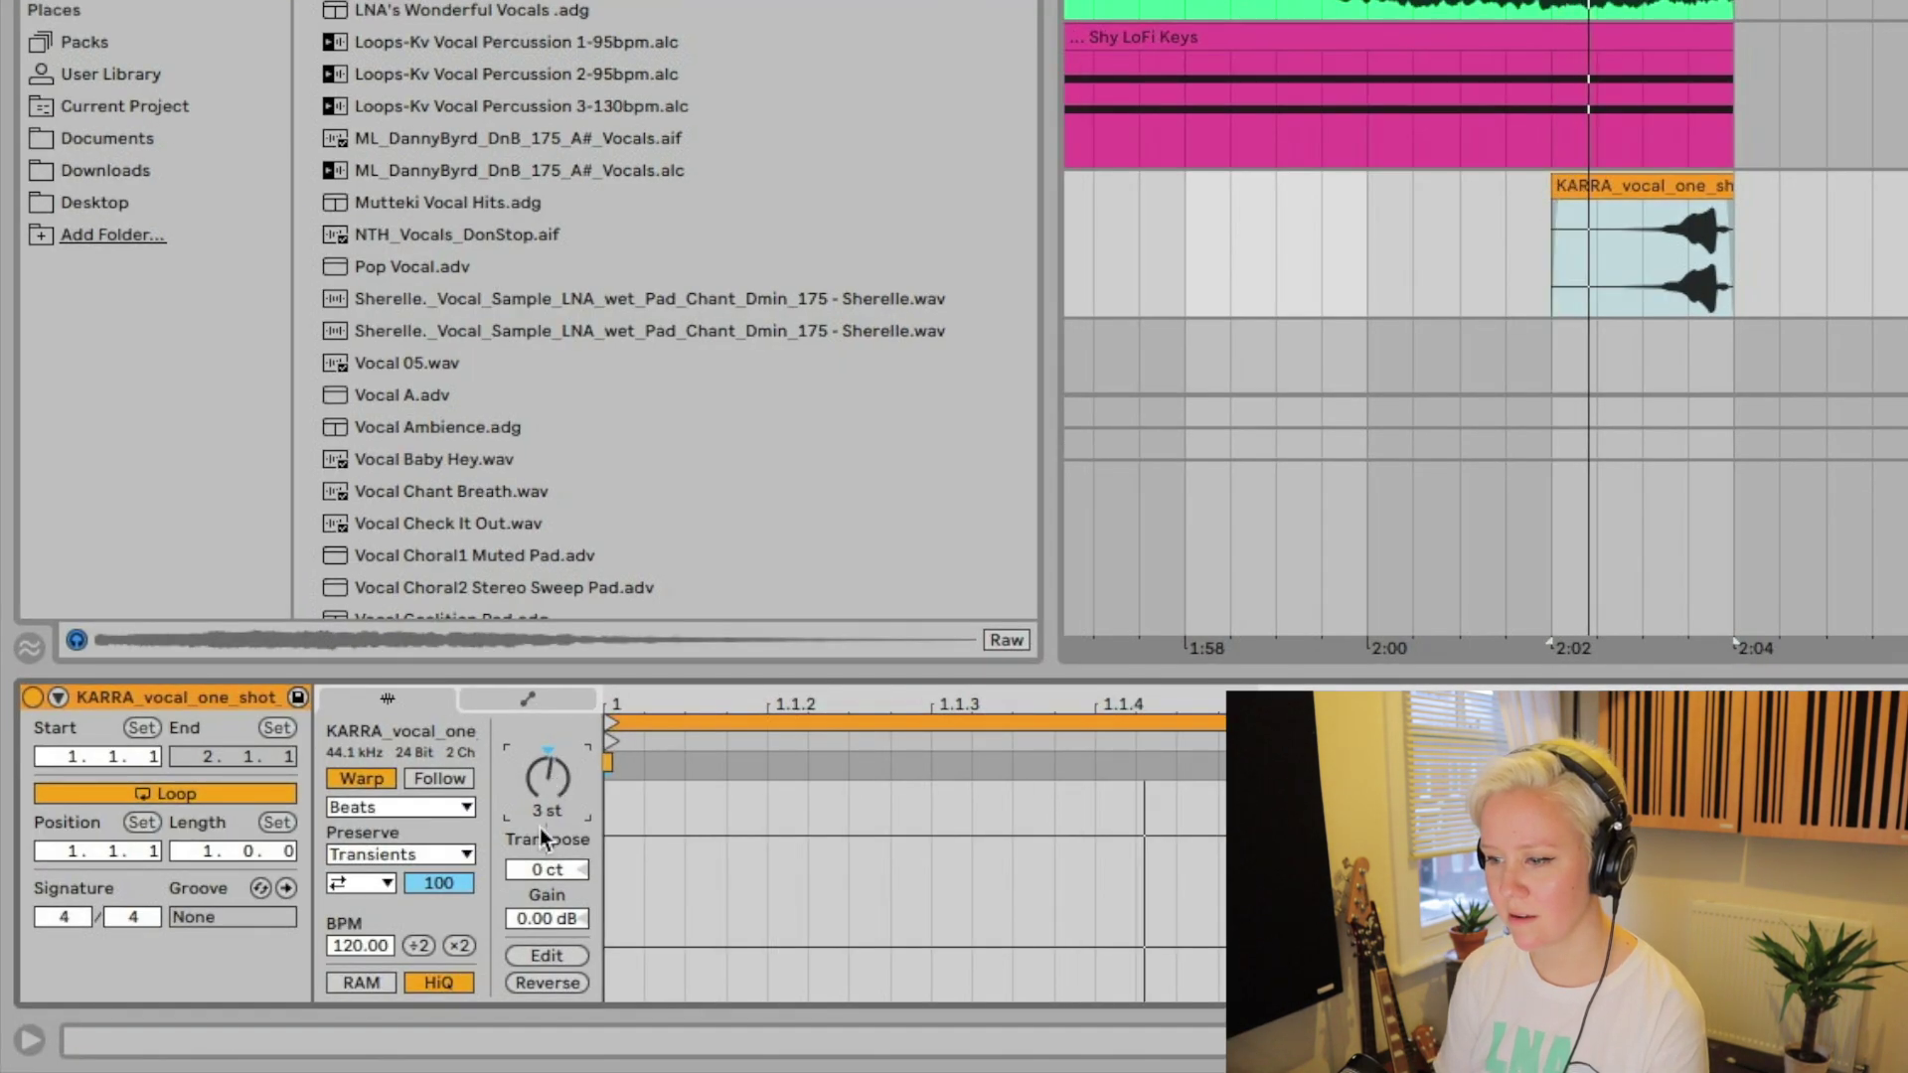
click(406, 821)
click(409, 959)
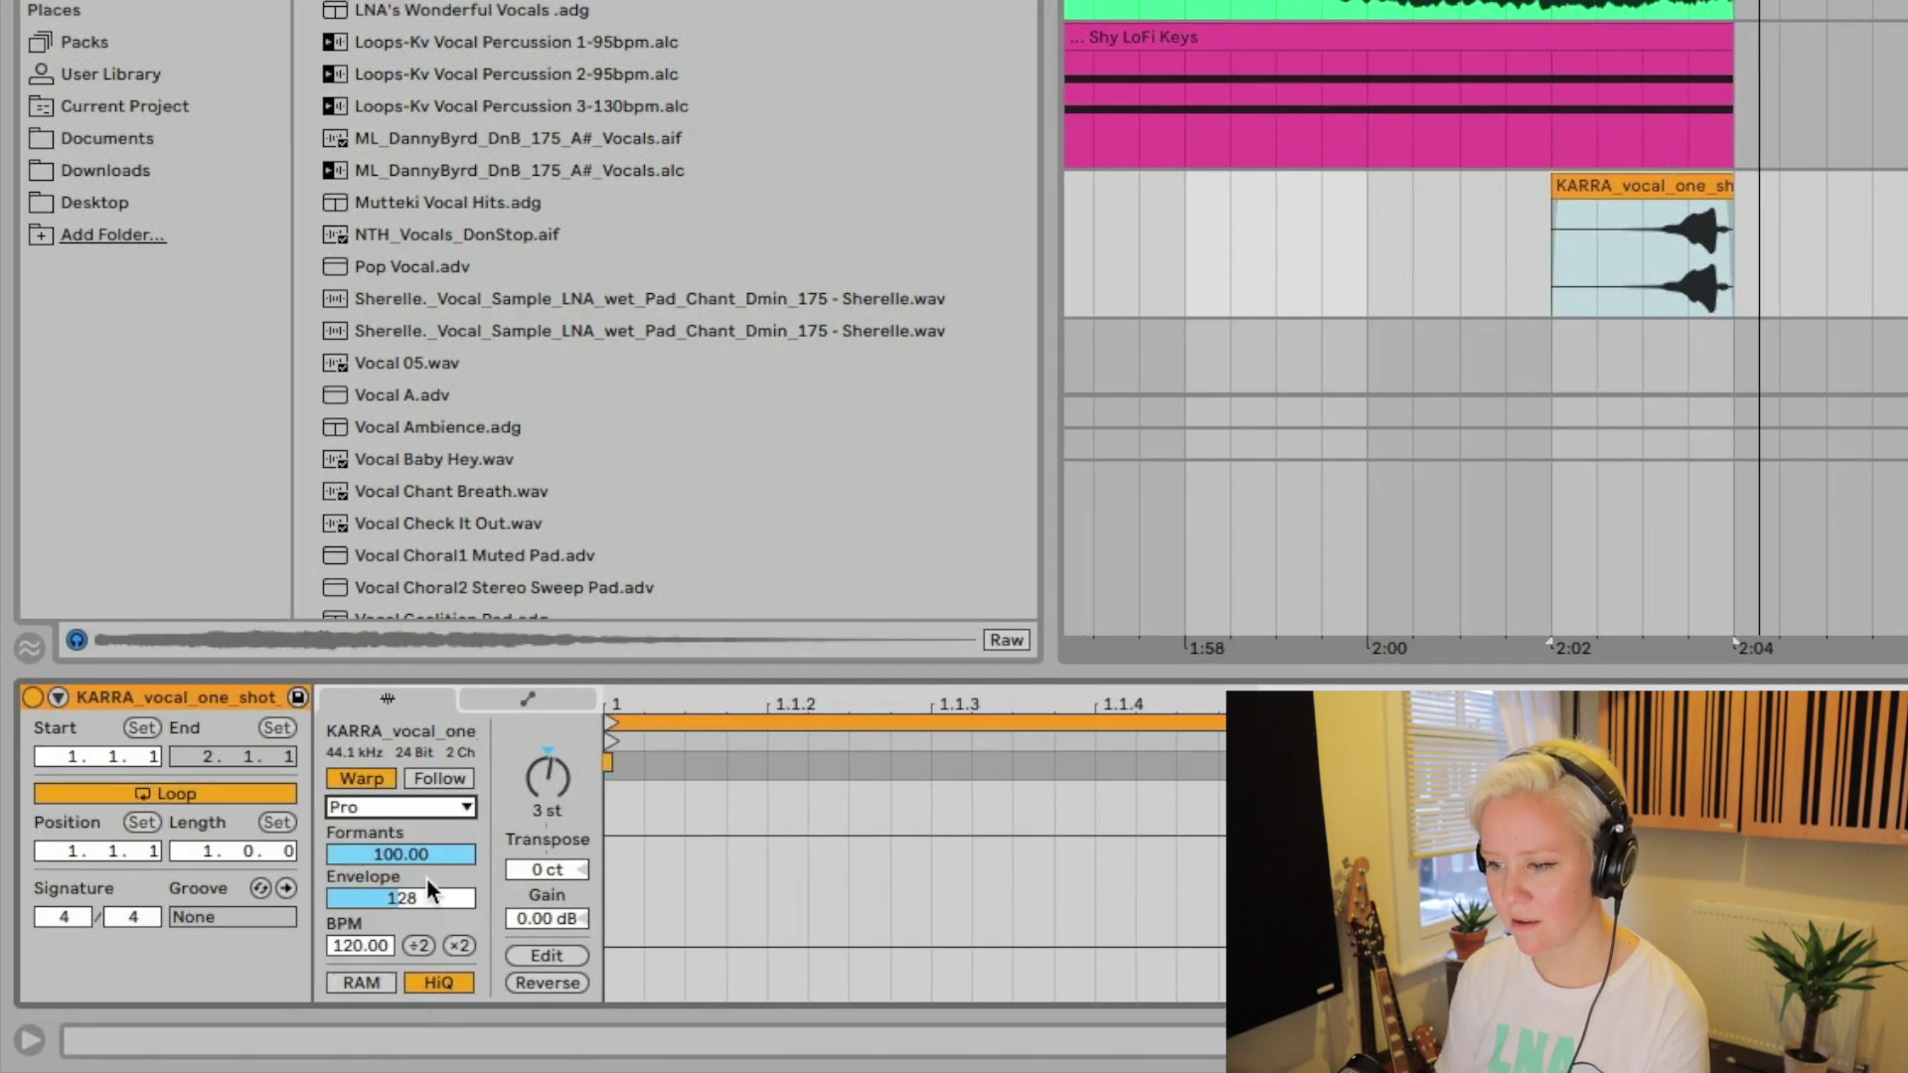
drag(427, 856, 427, 905)
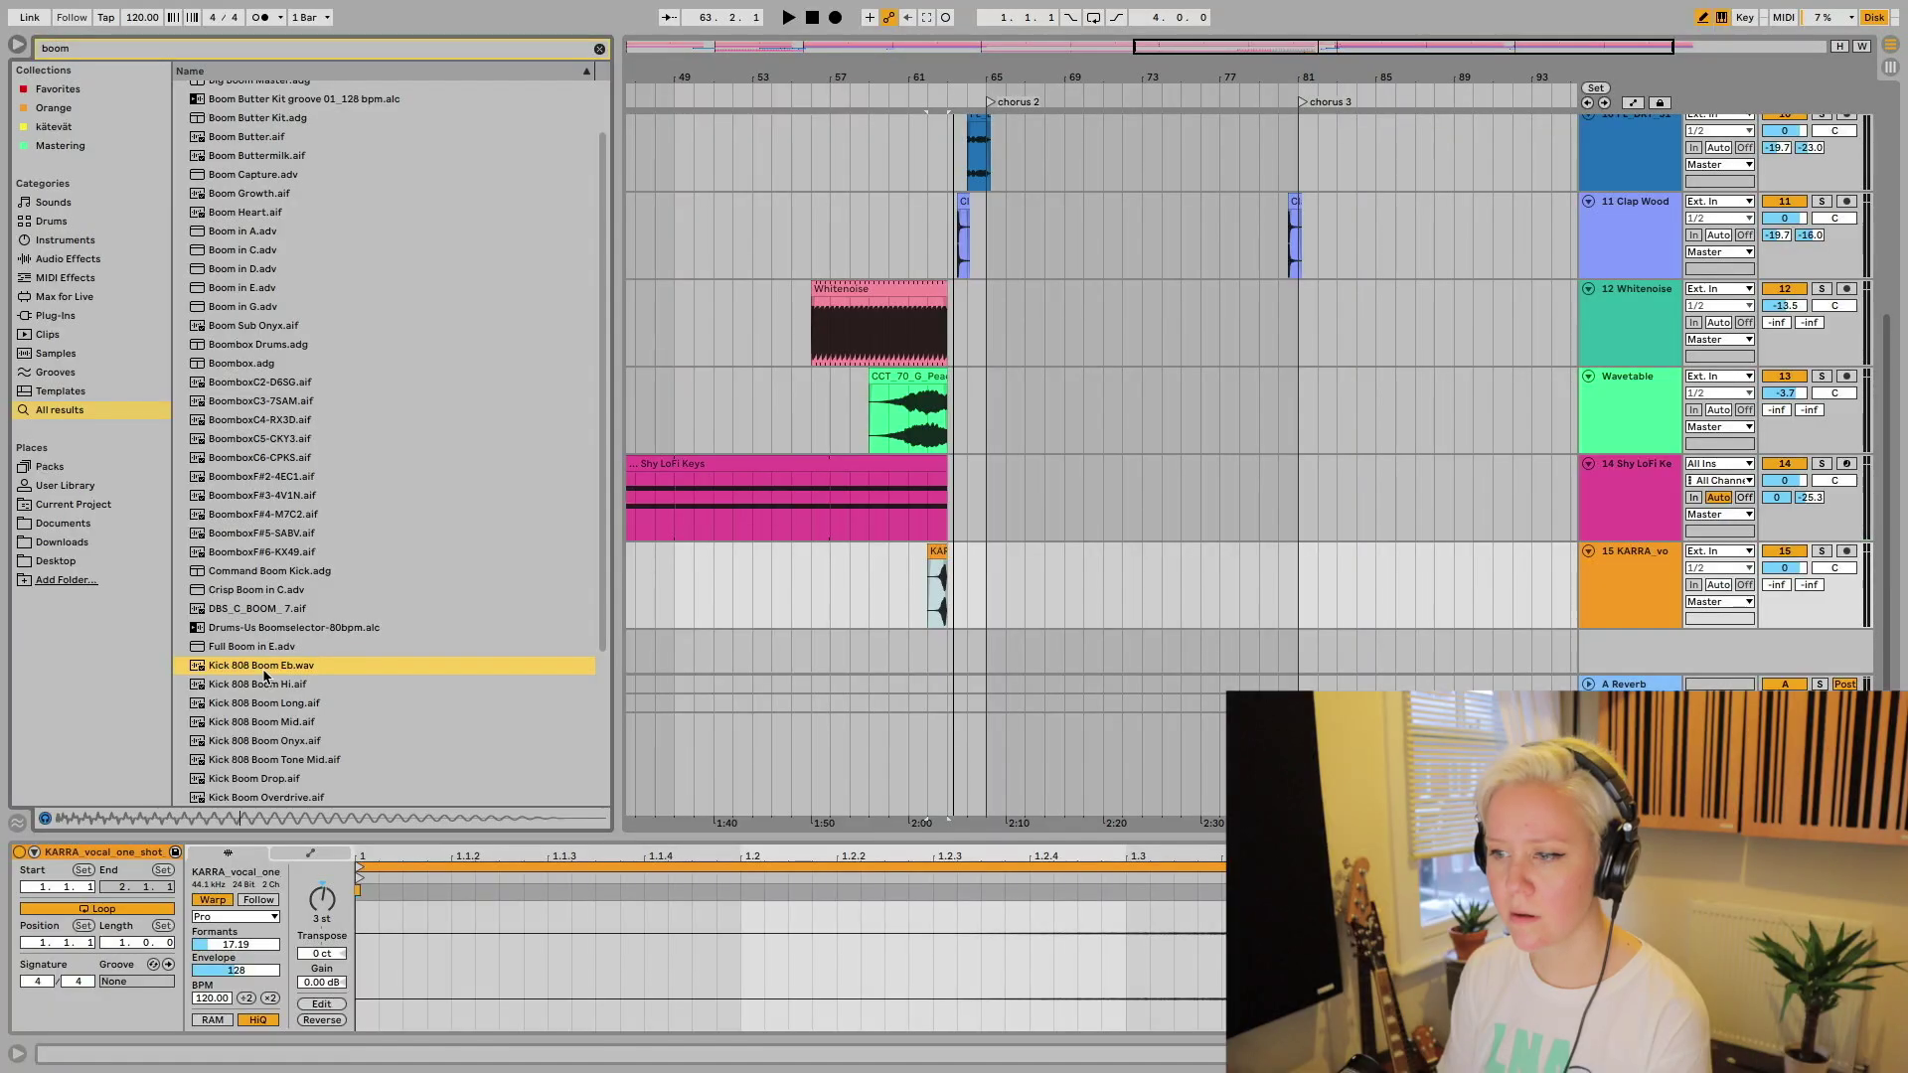
- Place the Kick 808 Boom Eb.wav sample on a new audio track at bar 62, beneath the vocal clip
drag(264, 676, 932, 648)
key(plus)
scroll(933, 656, down, 1)
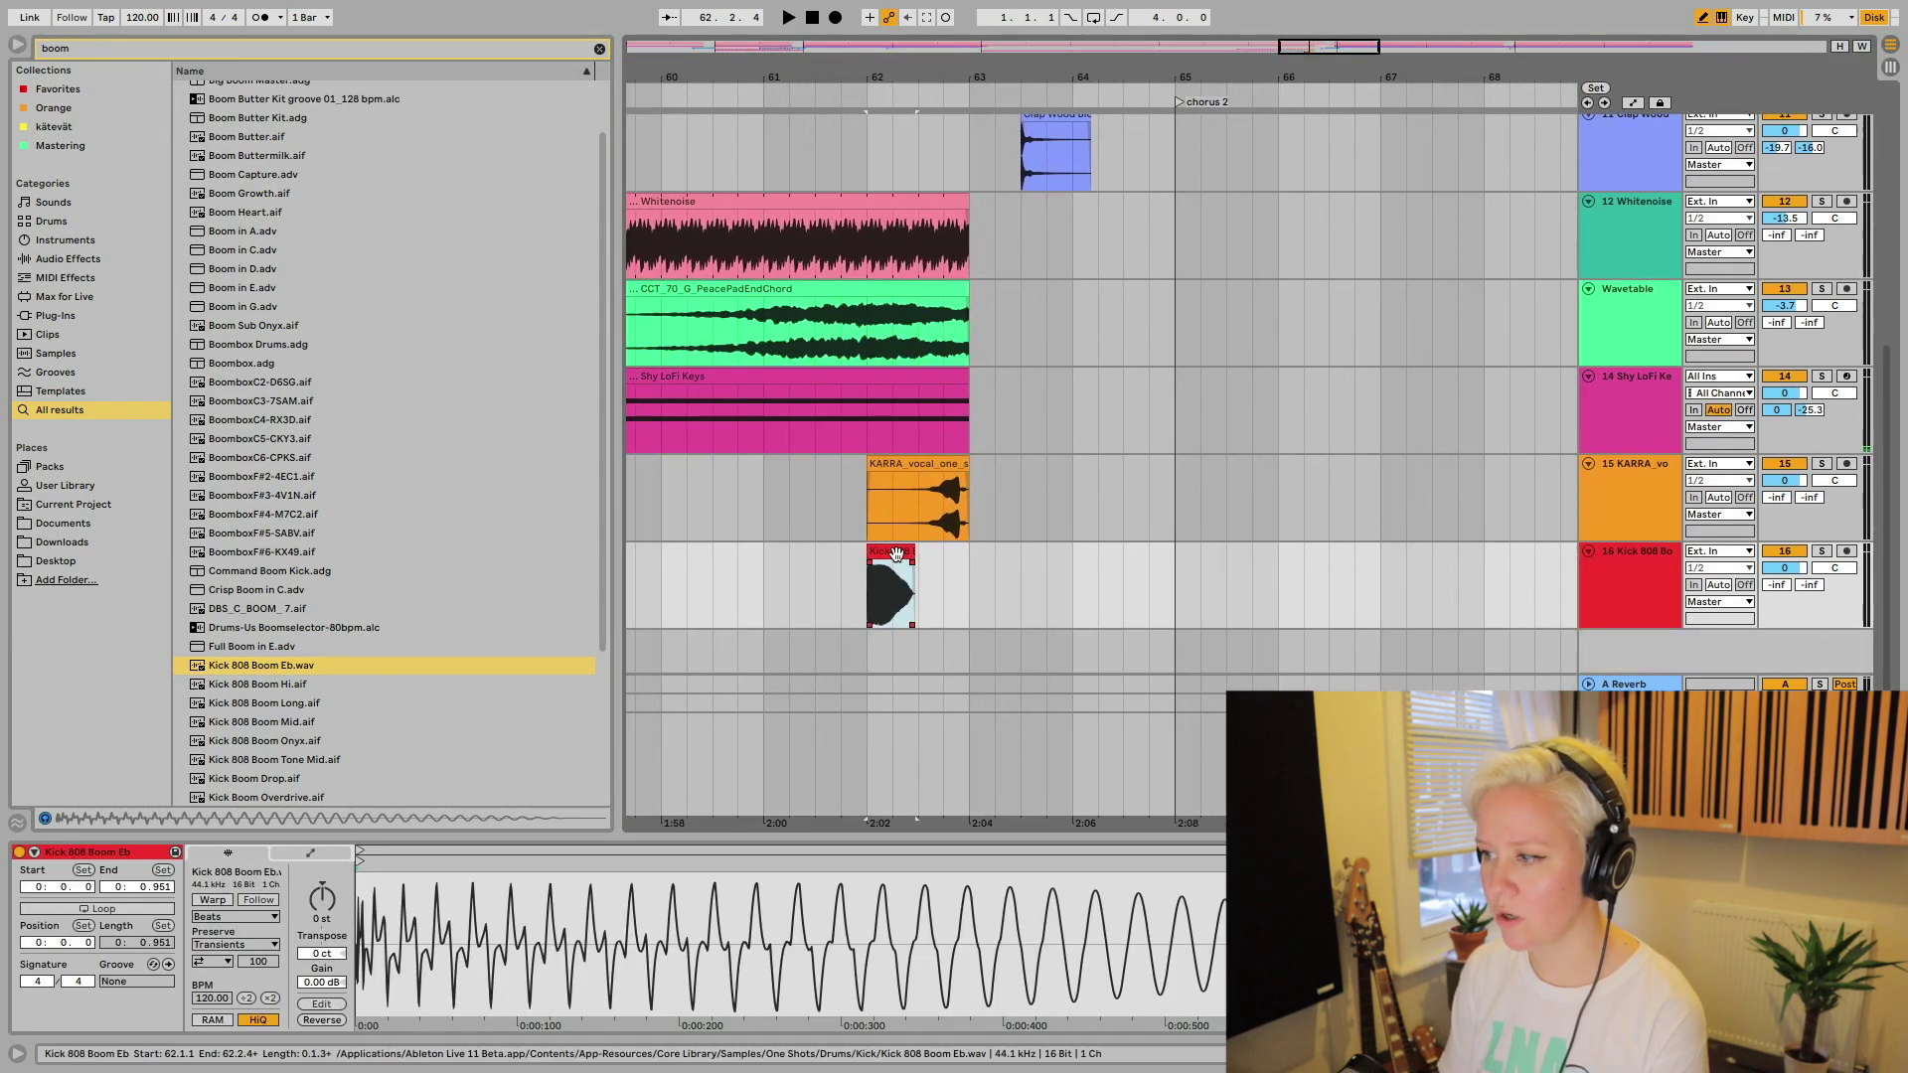
- Transpose the Kick 808 Boom clip to 6 st, turn on warping, and audition its track in solo
drag(328, 912, 327, 903)
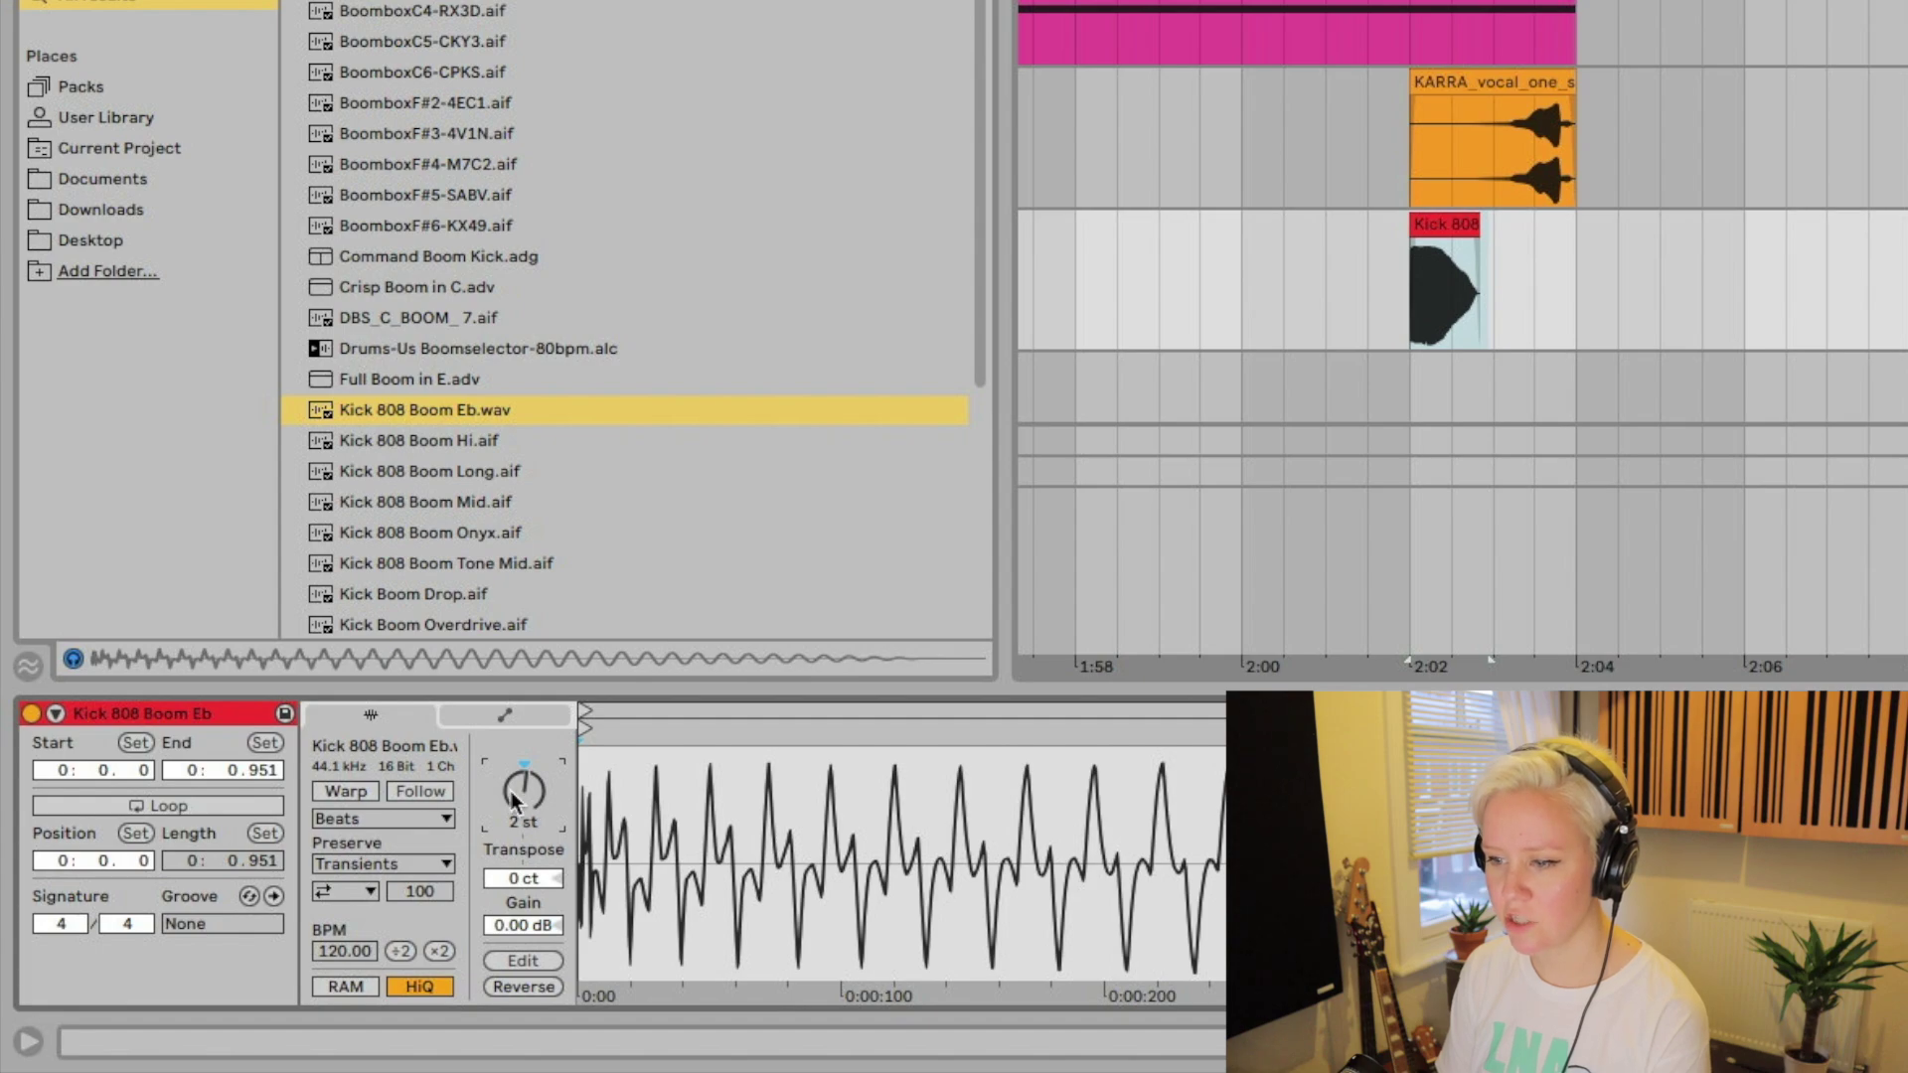
drag(514, 798, 513, 778)
click(346, 792)
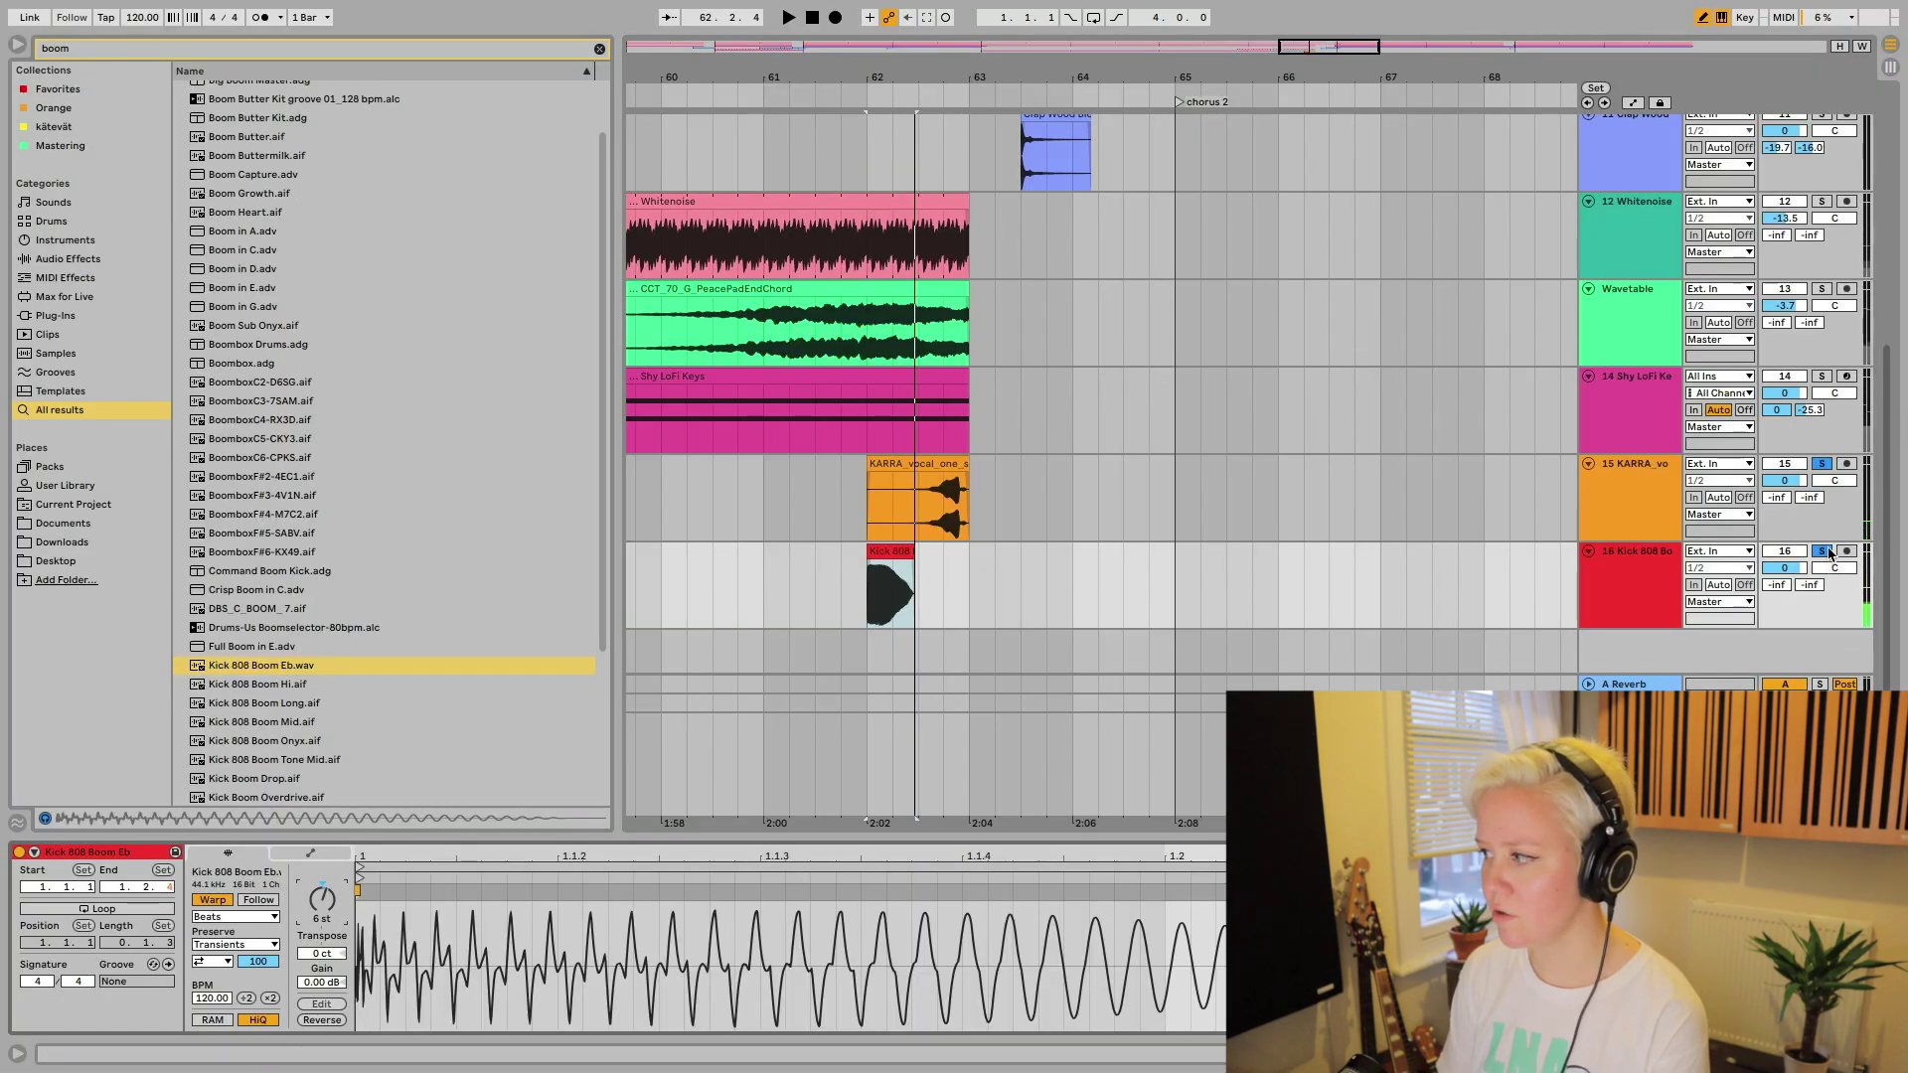
click(1827, 552)
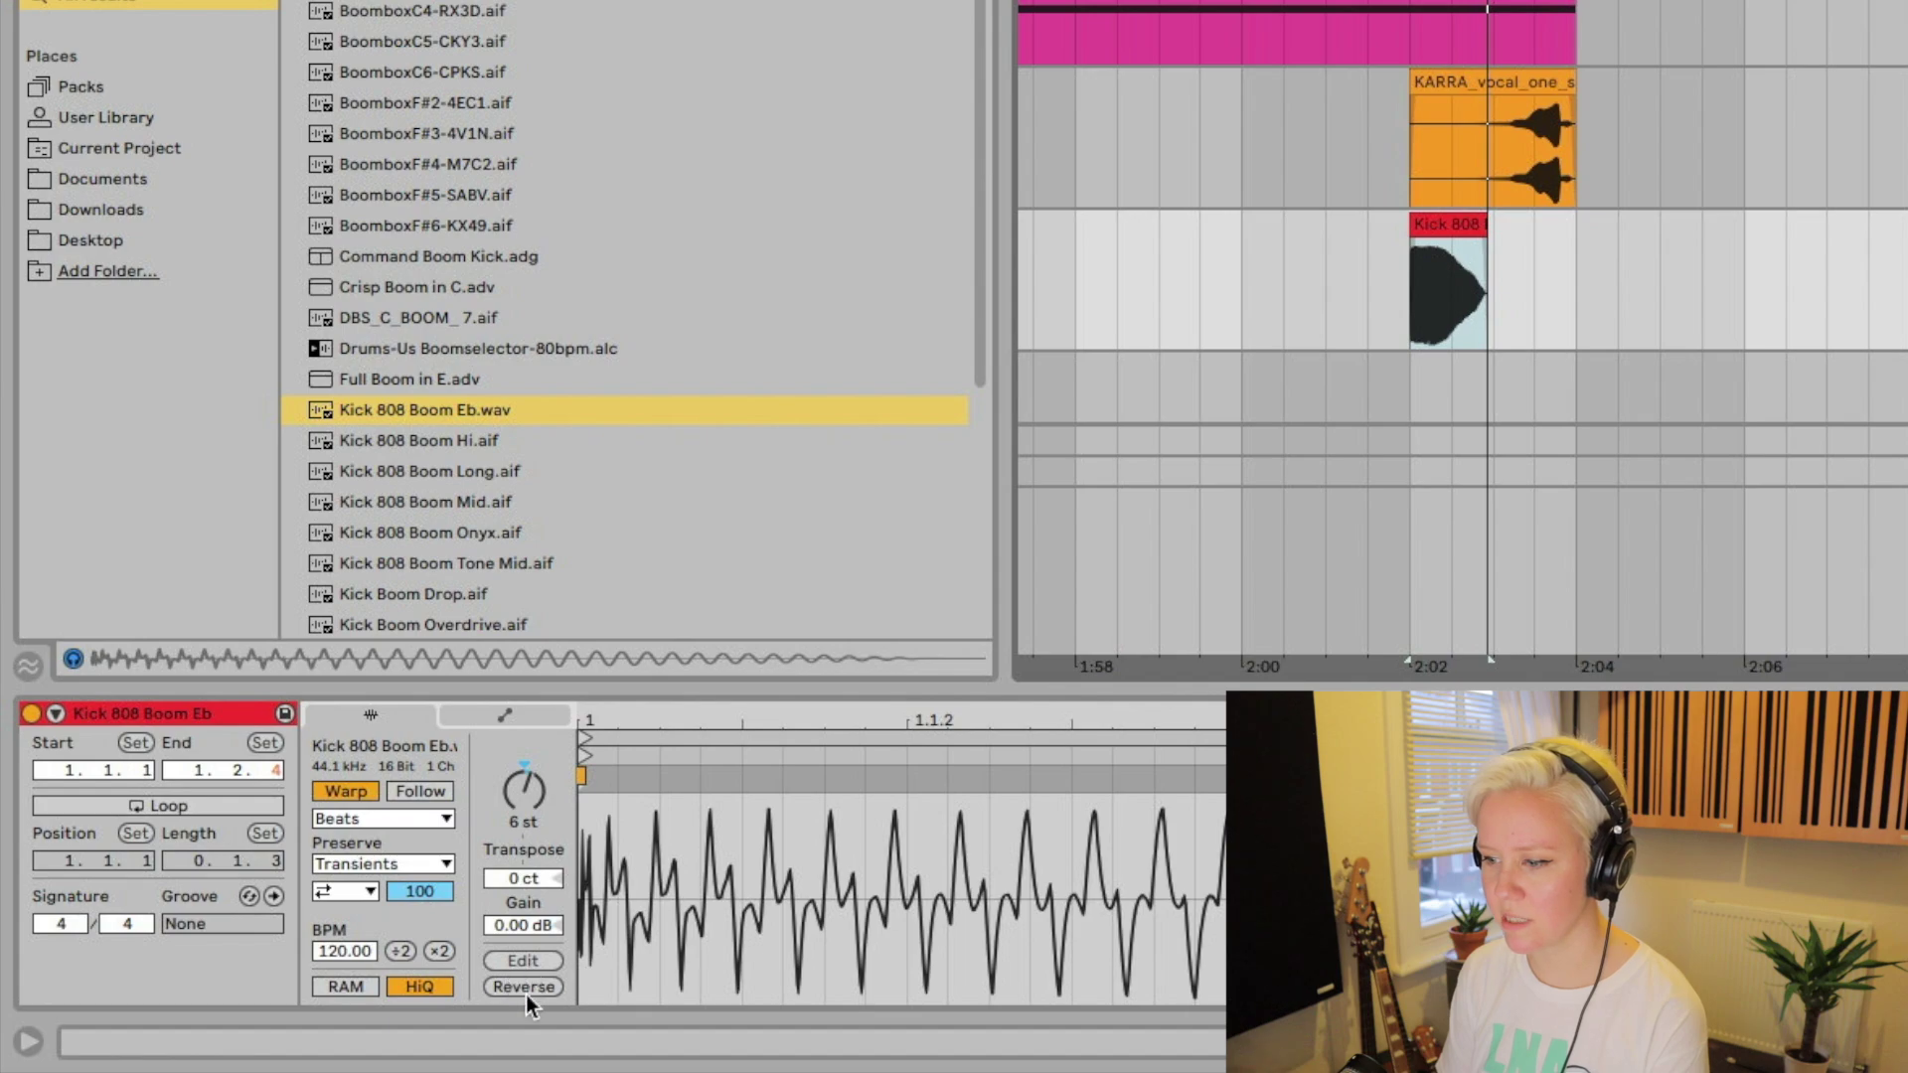
- Reverse the kick sample, stretch it by raising its BPM to 480, and move the clip to start at bar 61
click(524, 987)
click(453, 951)
click(452, 951)
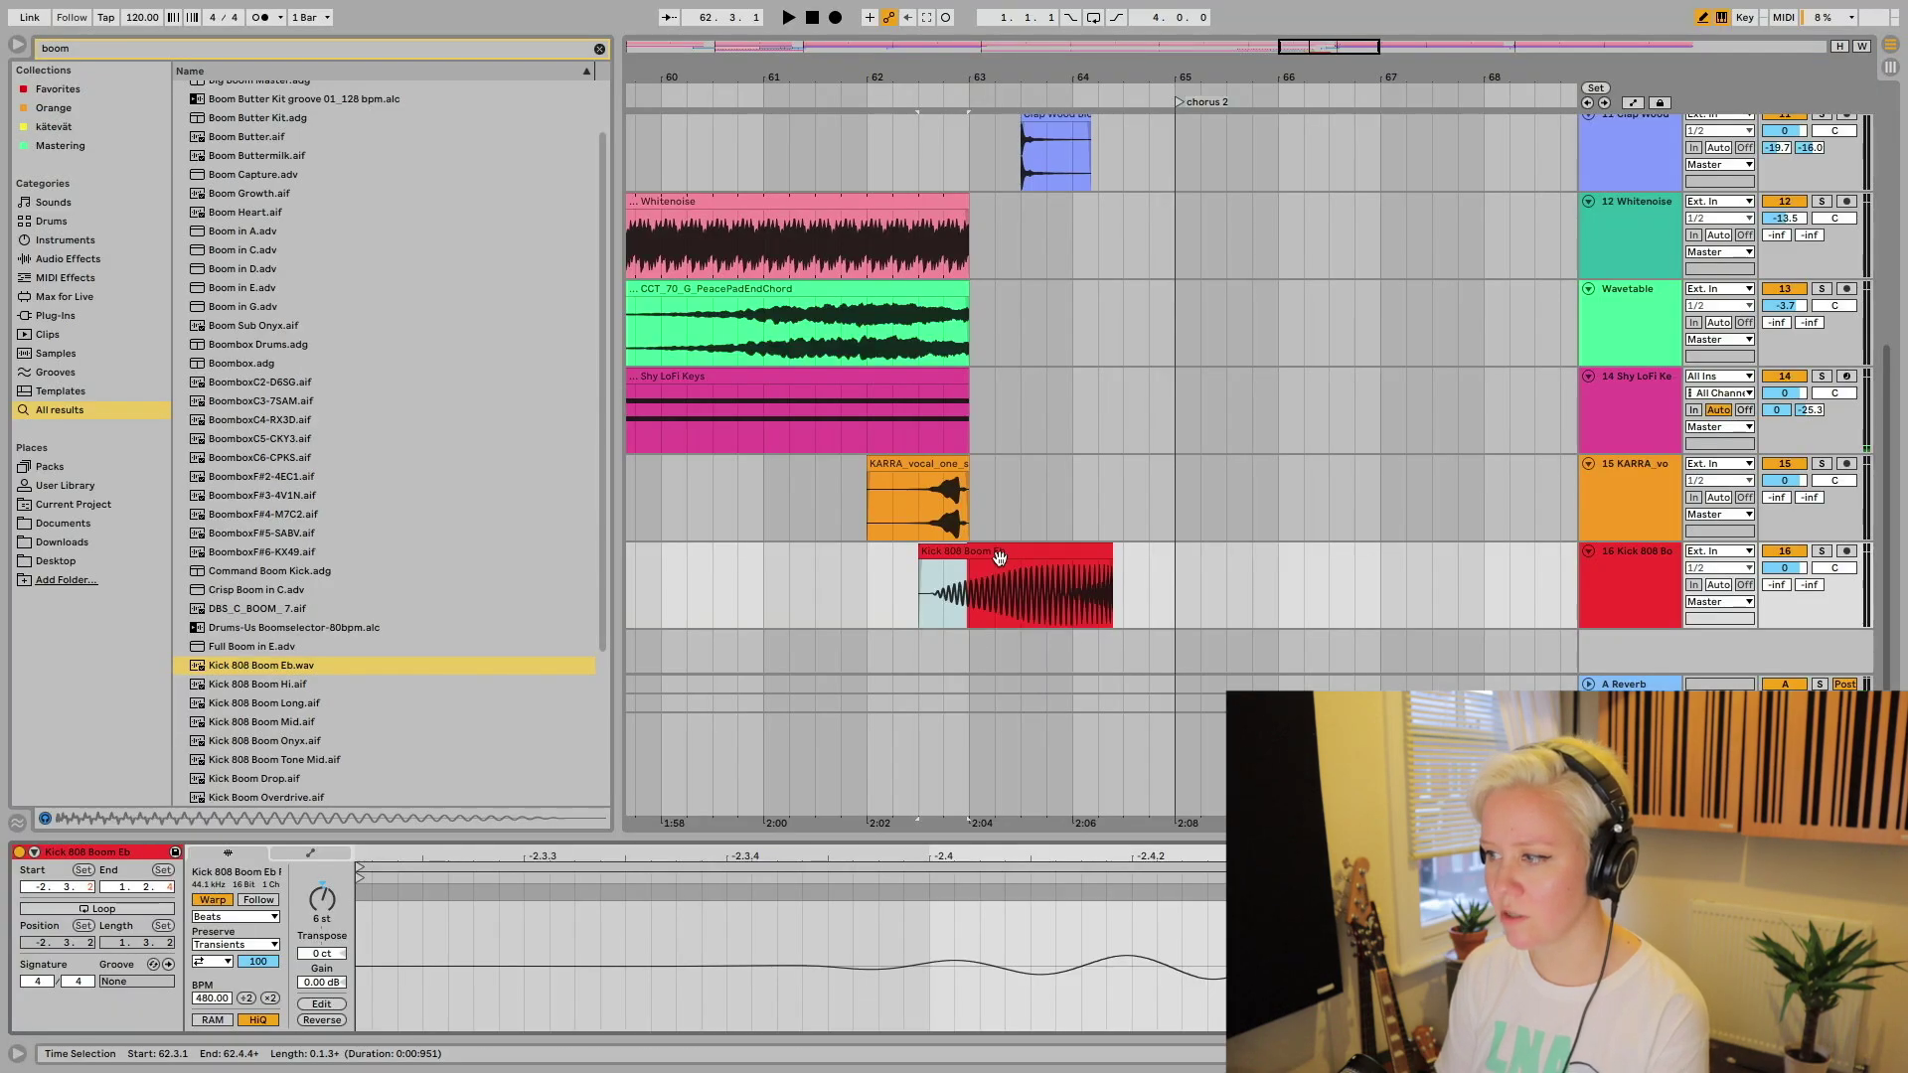
drag(1626, 229, 1387, 232)
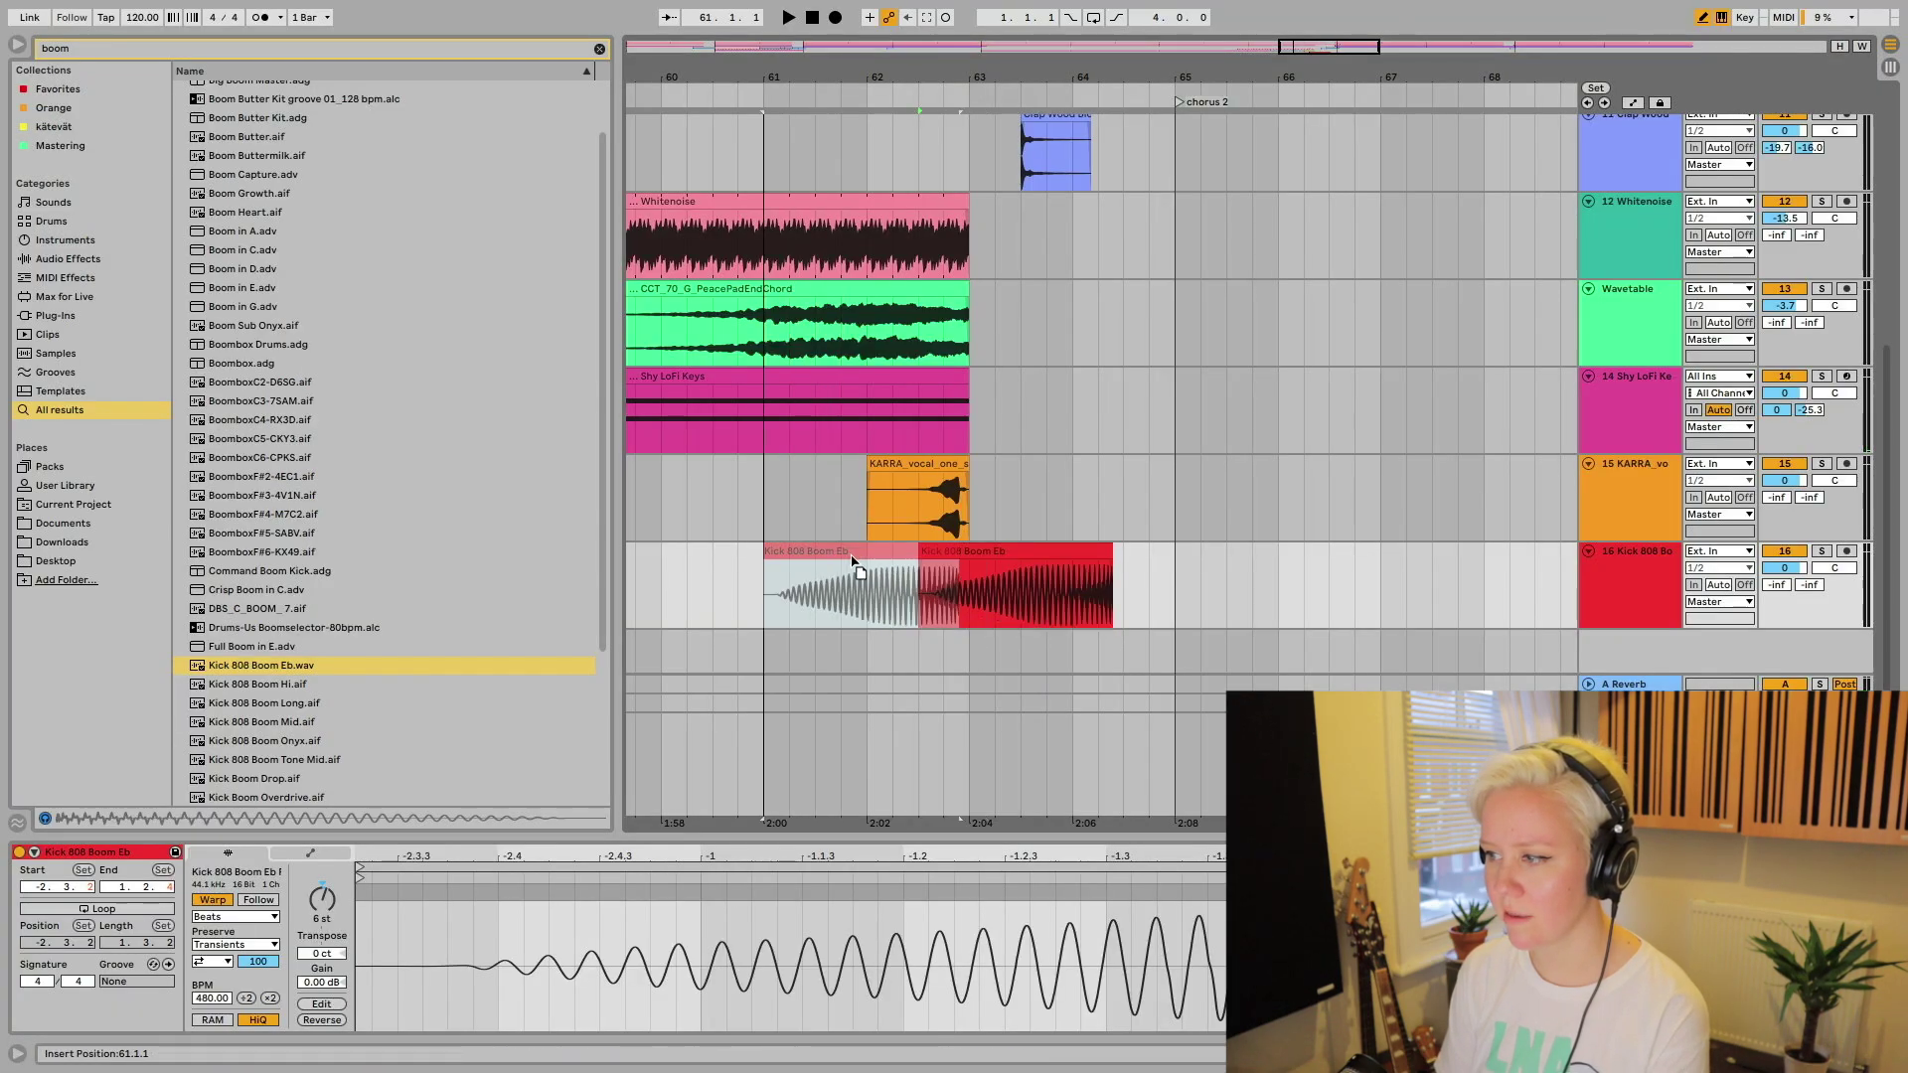
drag(852, 561, 874, 565)
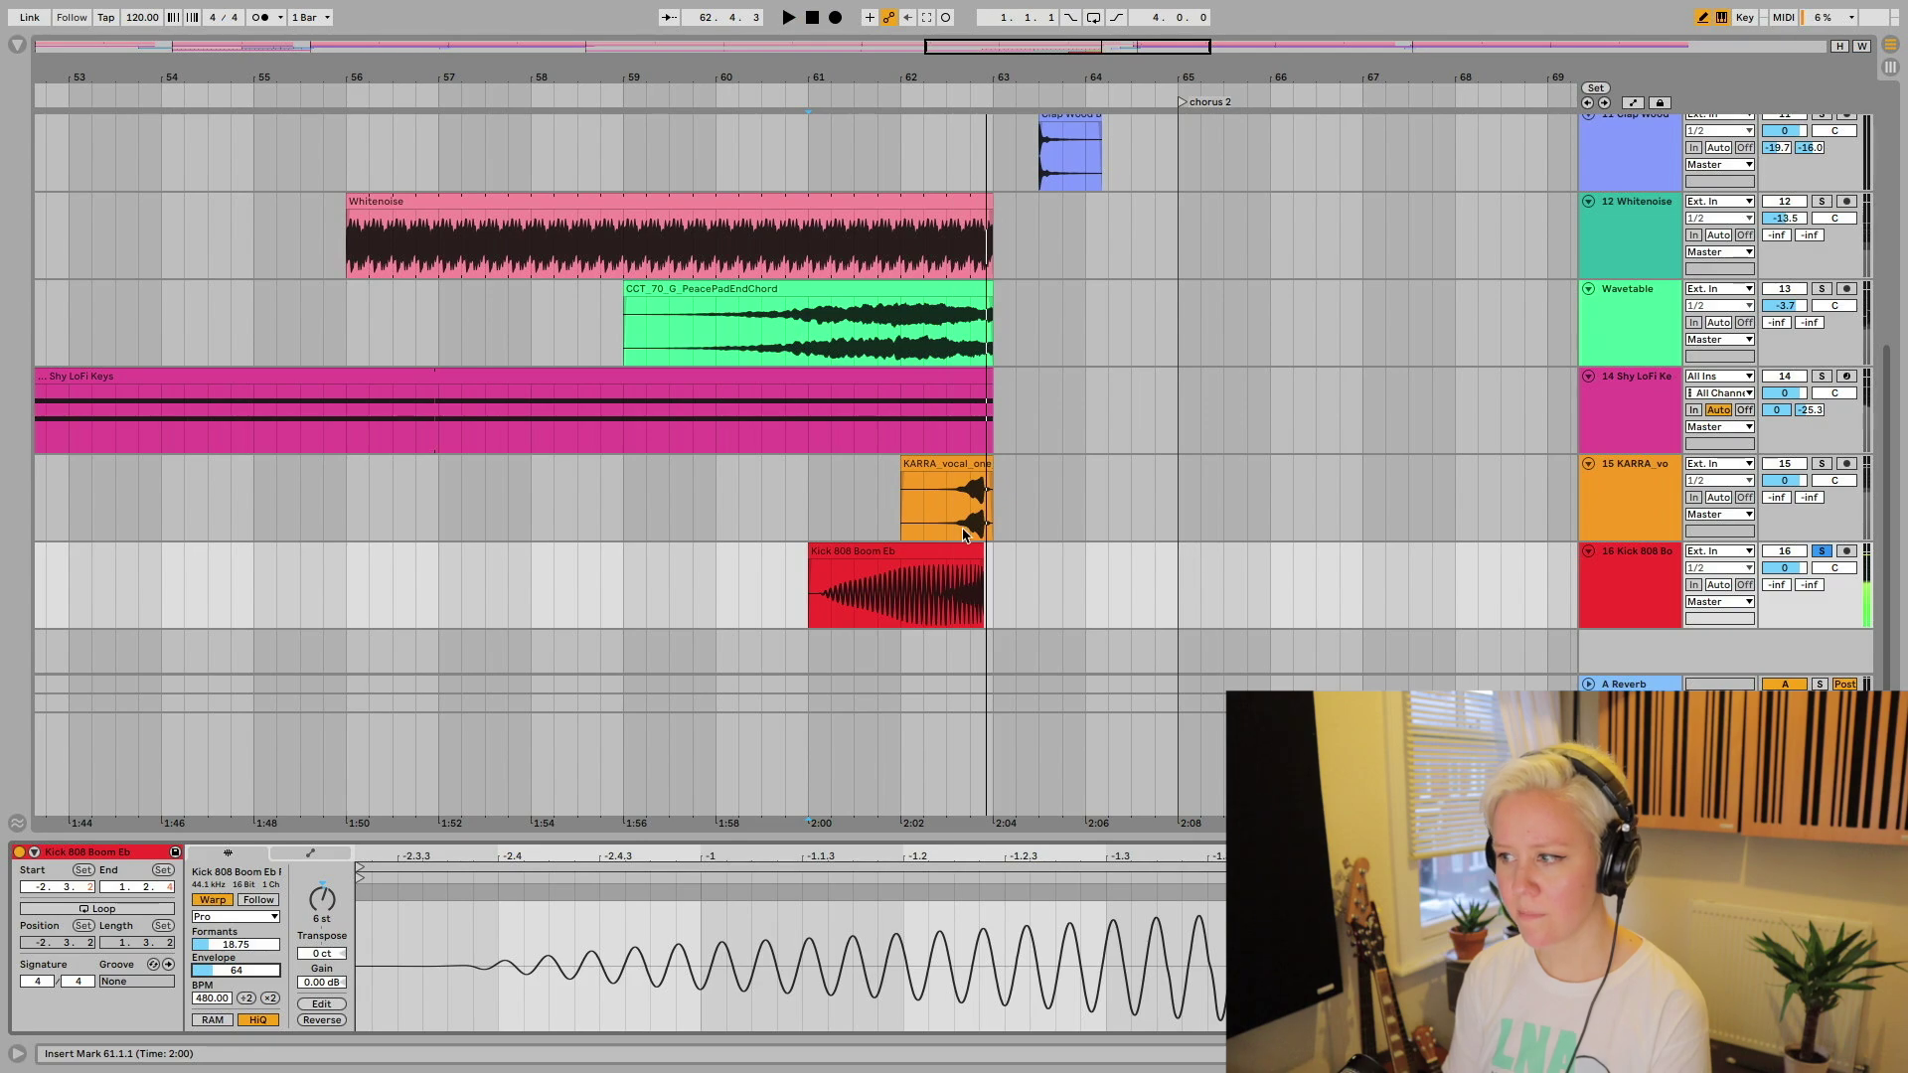
- Shift the reversed kick clip slightly later so it ends at bar 63, in line with the other risers
click(963, 561)
click(980, 567)
key(z)
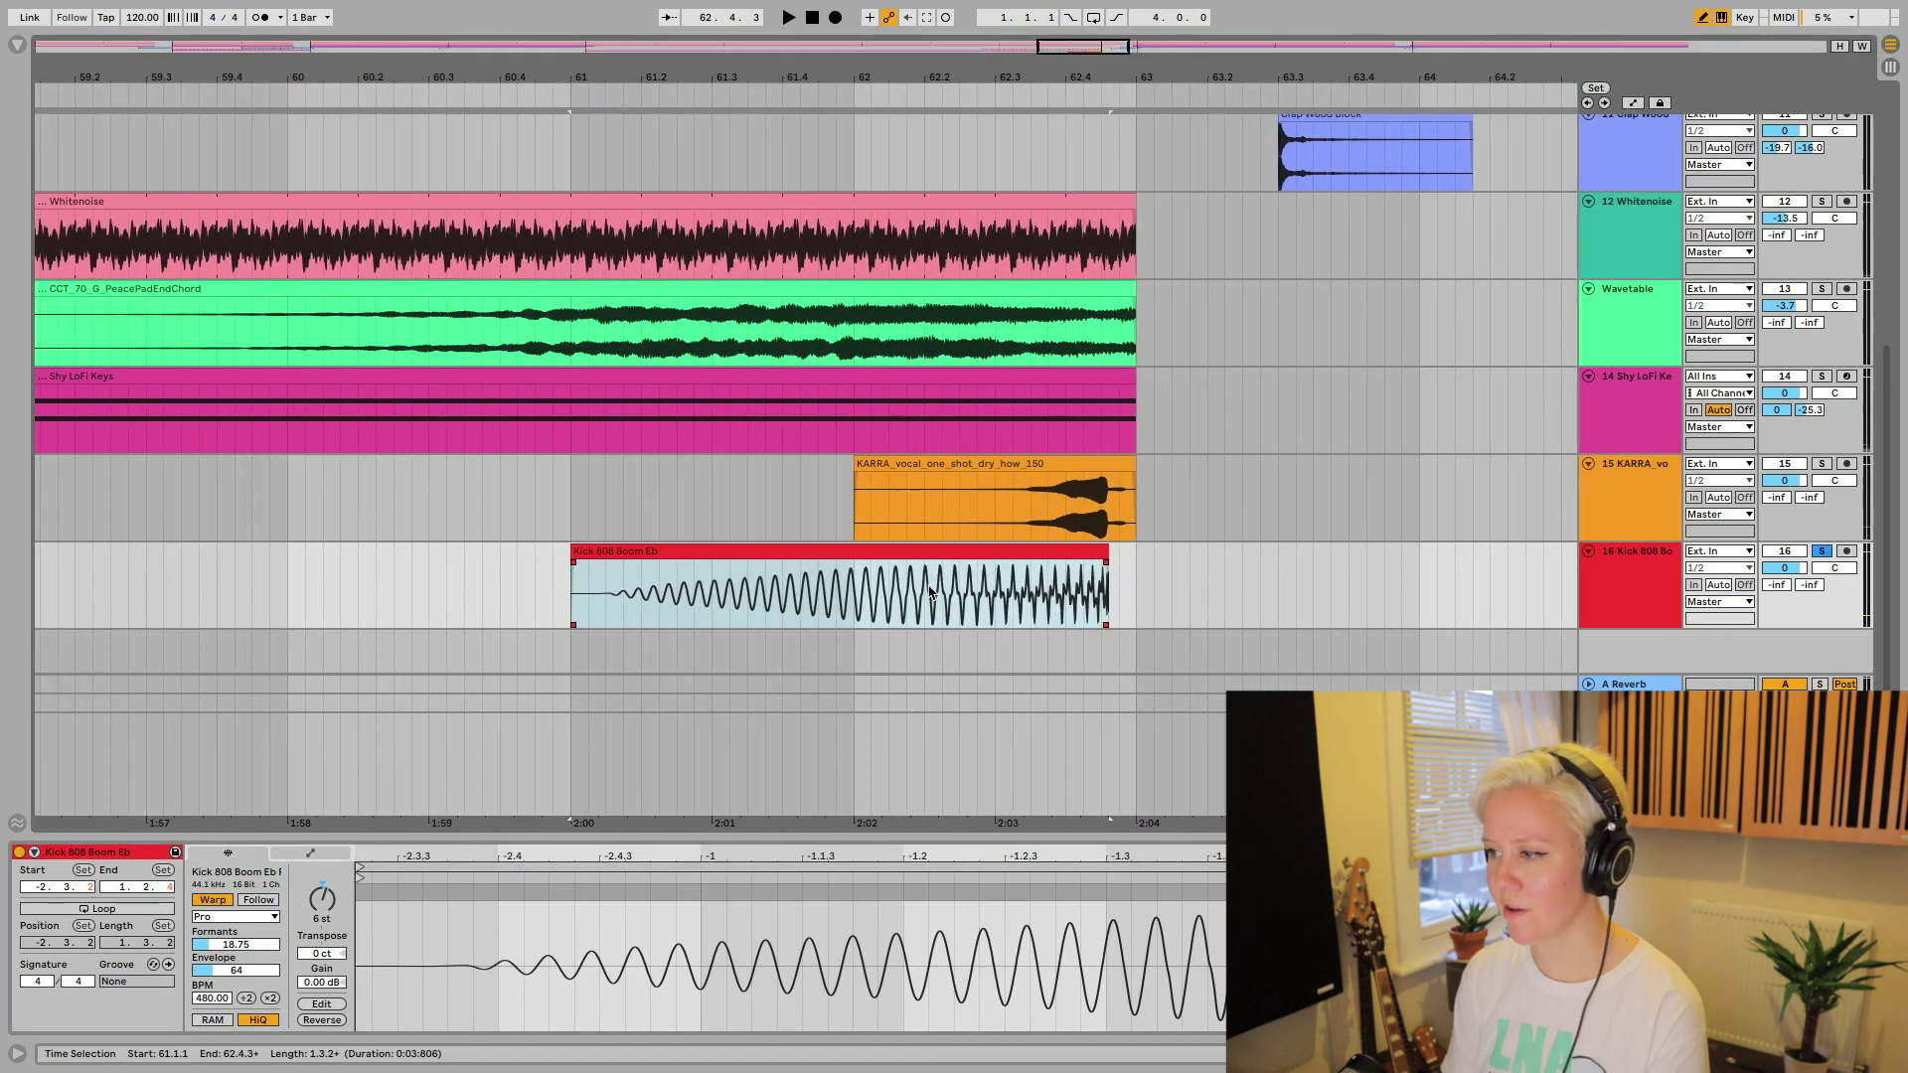
drag(938, 550, 969, 546)
- Unsolo the kick track and play the combined transition effects leading into chorus 2
scroll(969, 546, down, 5)
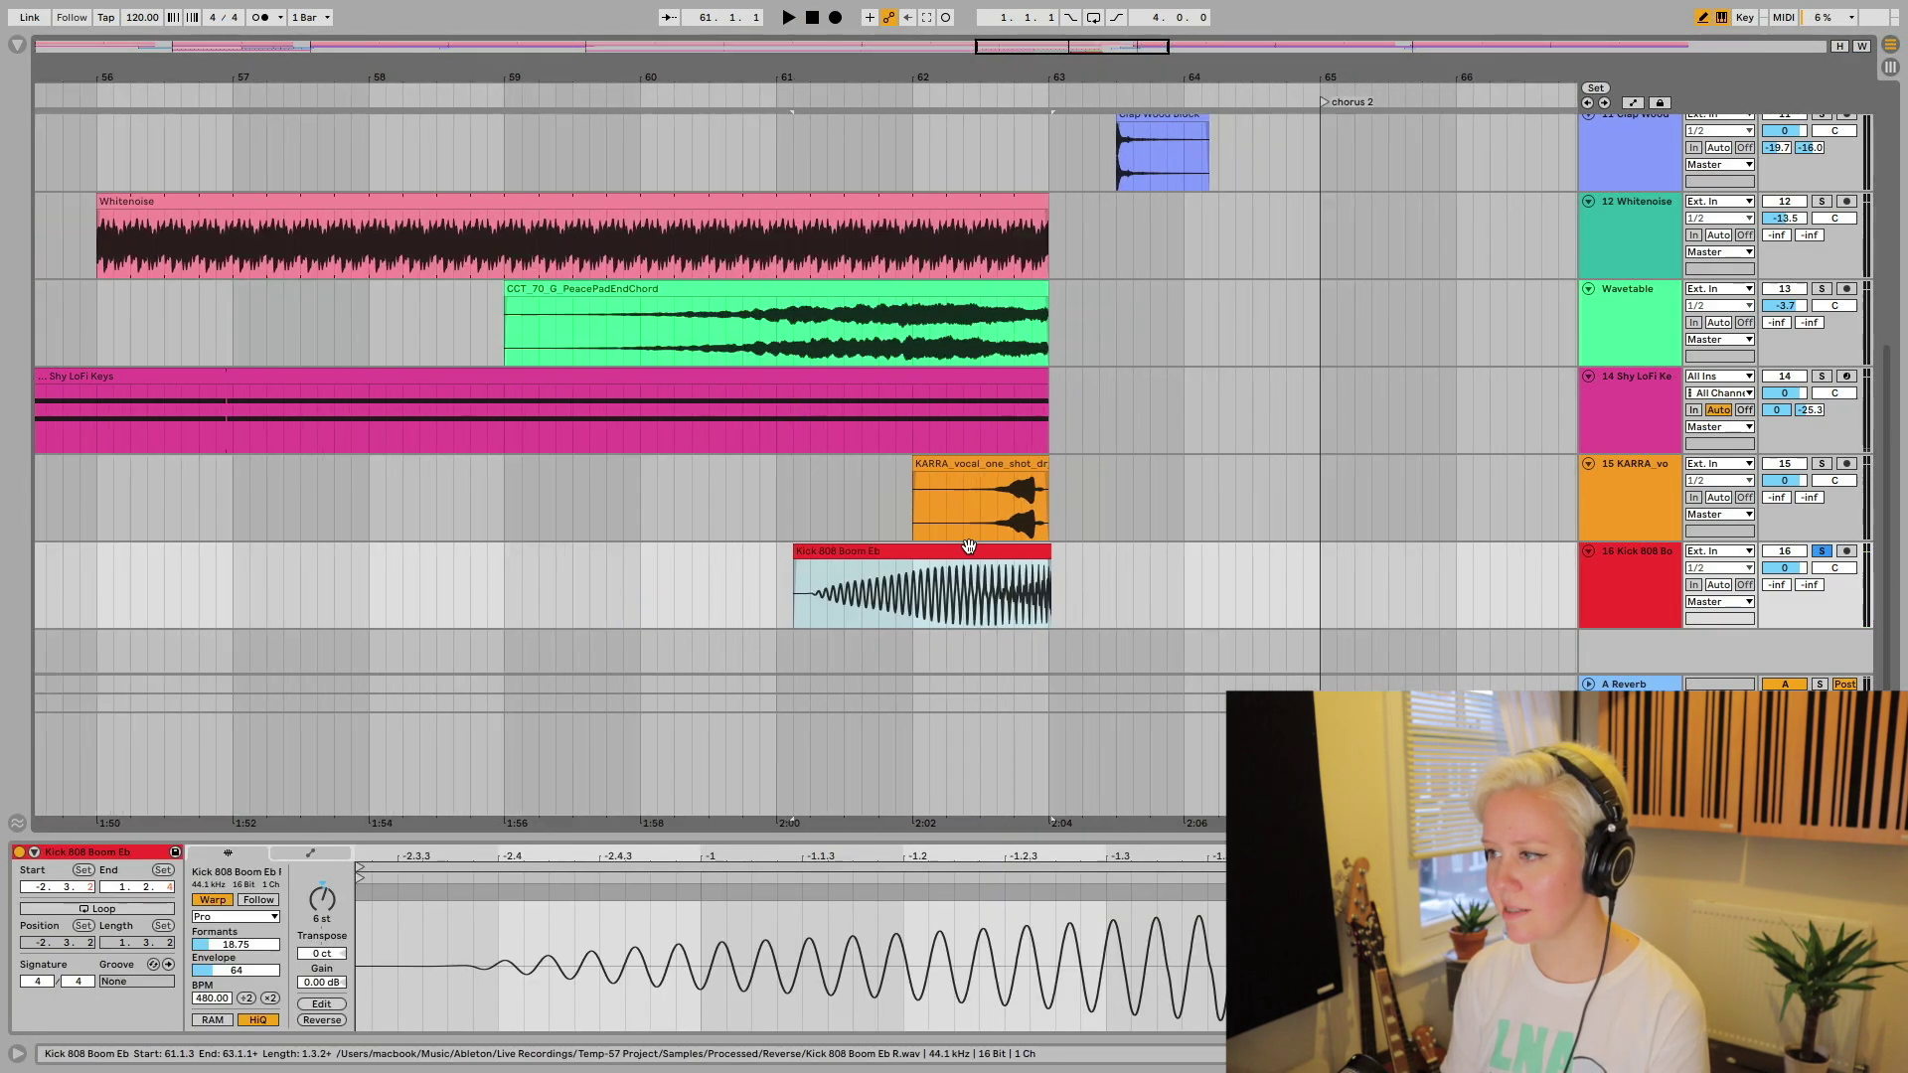
scroll(969, 546, down, 5)
click(1822, 552)
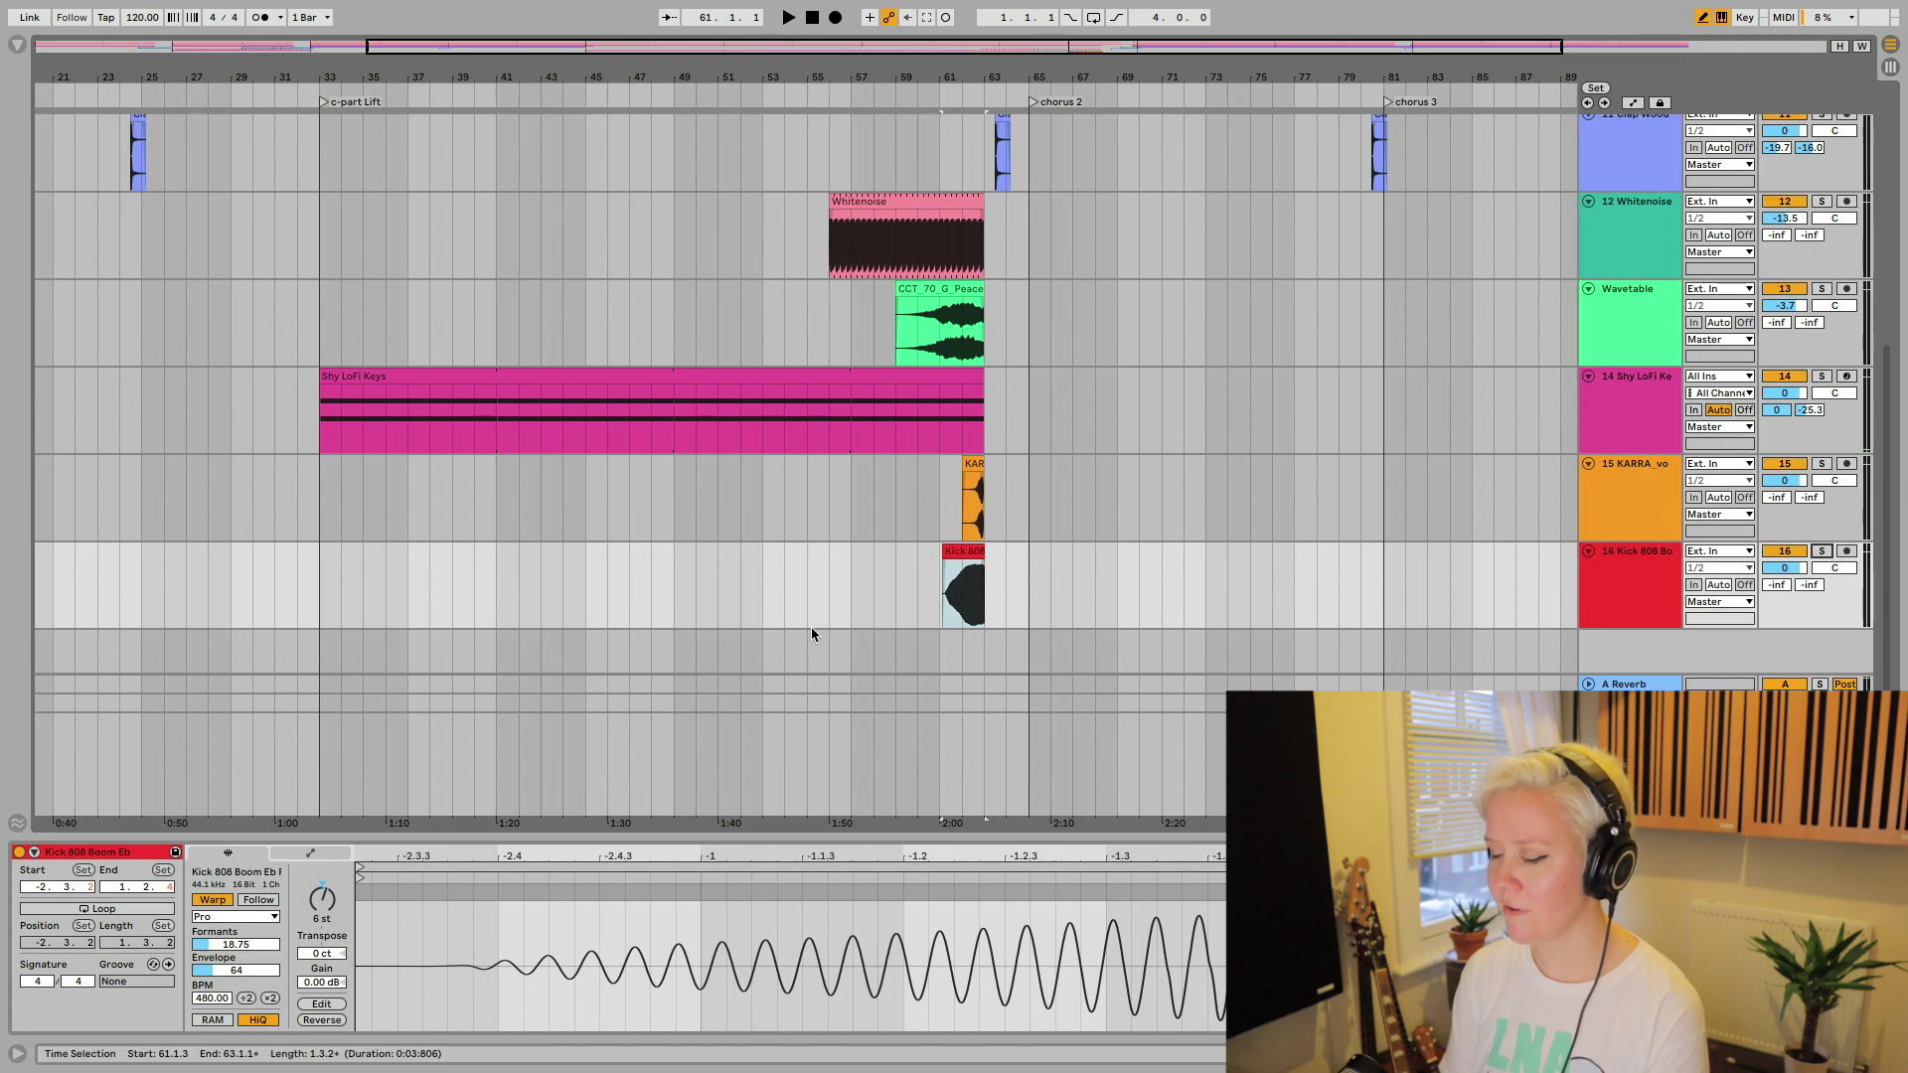
click(871, 595)
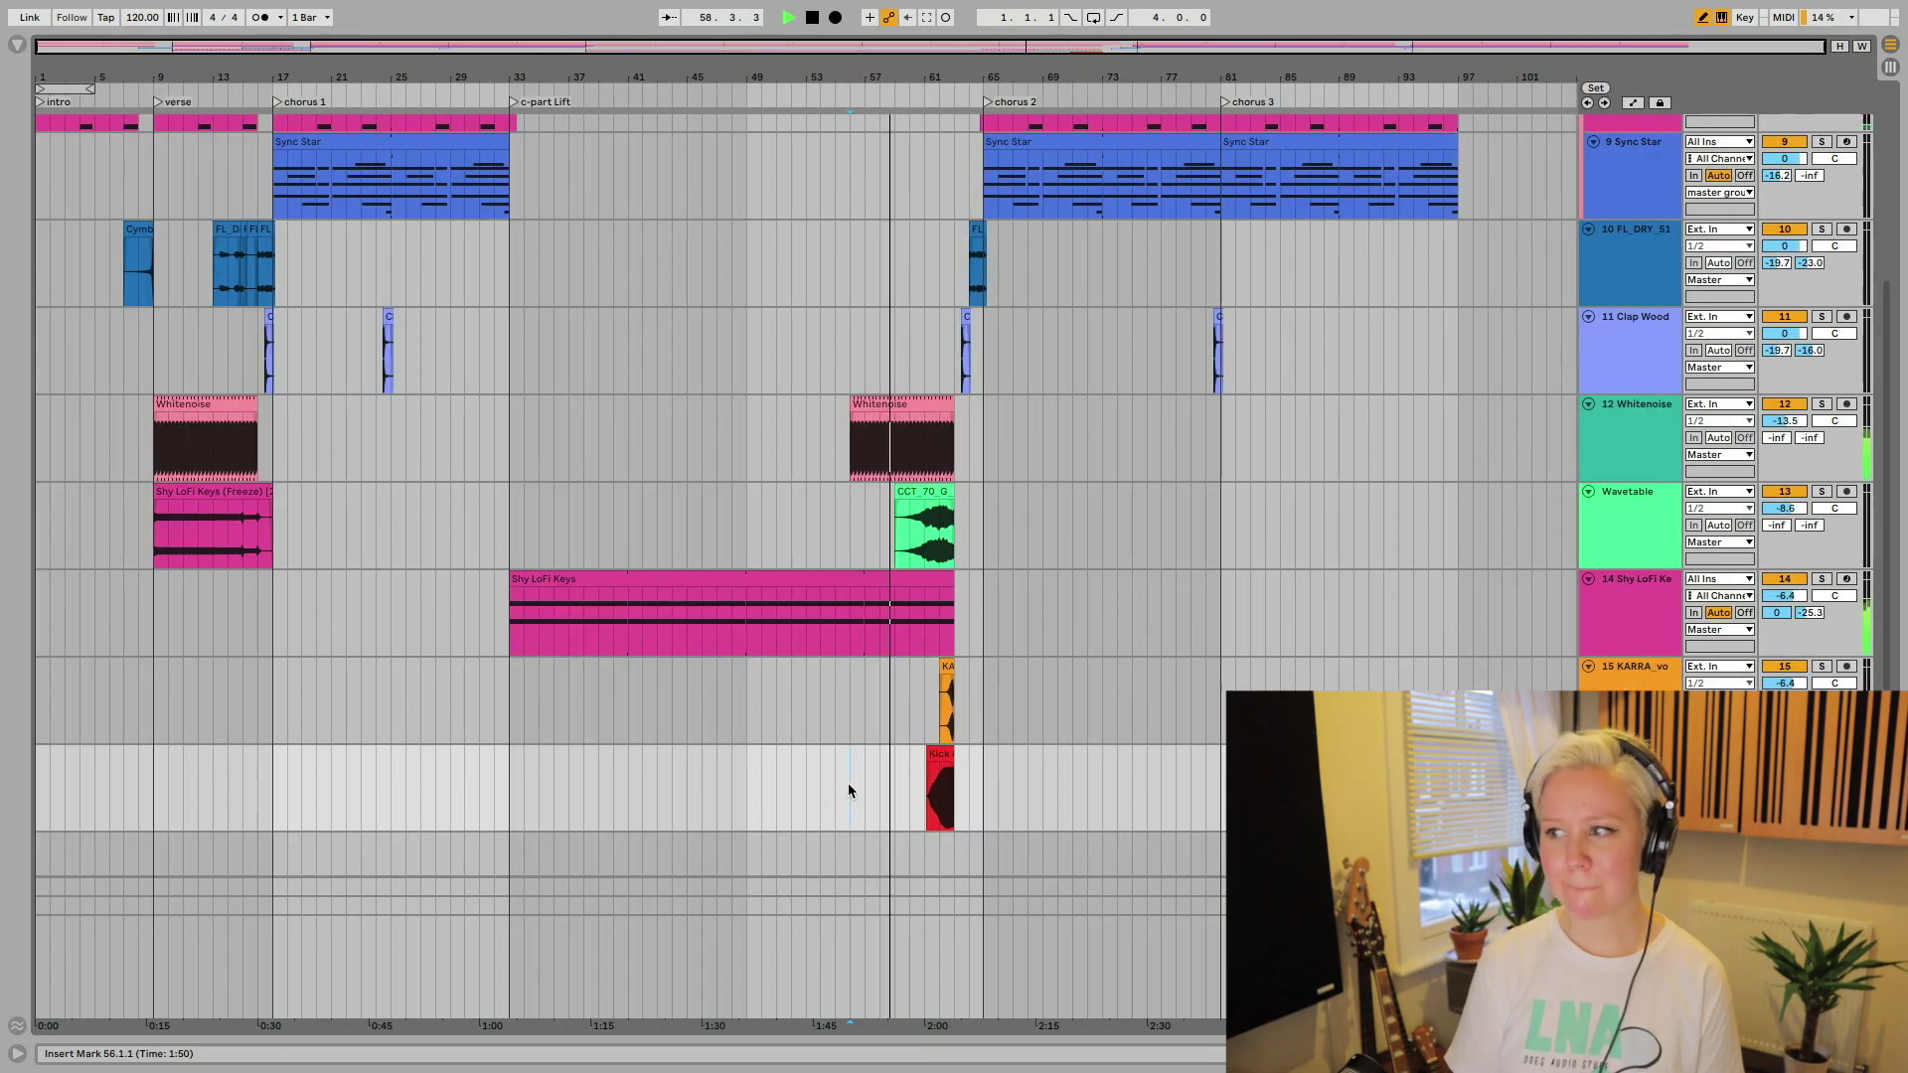